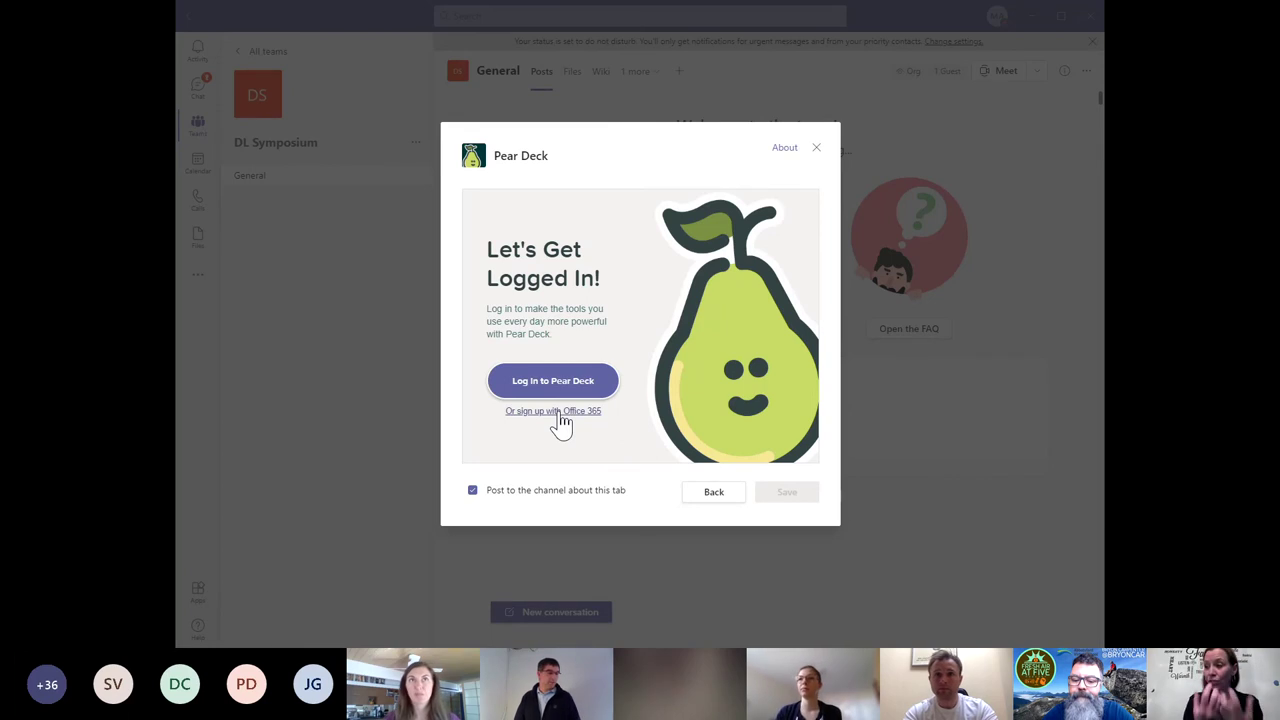
# Sign up for Pear Deck with Office 365 and launch a OneDrive PowerPoint as a General channel tab, dismissing its introductory dialogs
pyautogui.click(559, 412)
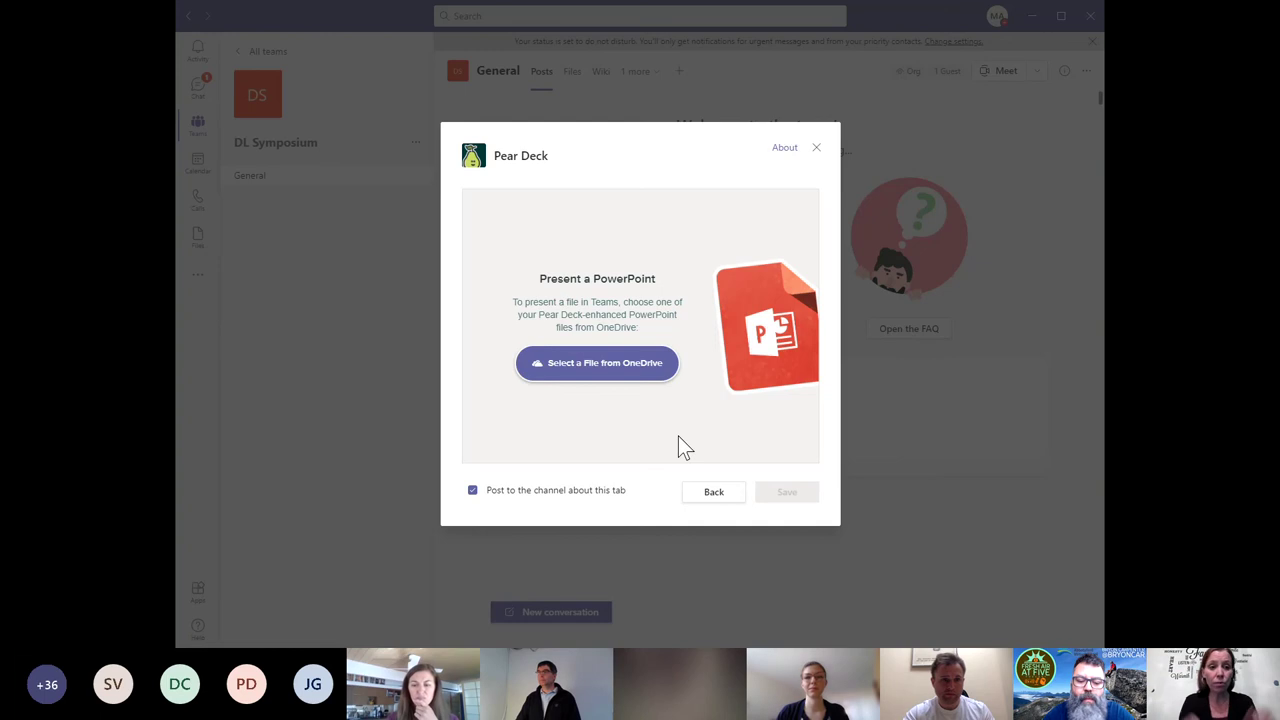
pyautogui.click(604, 366)
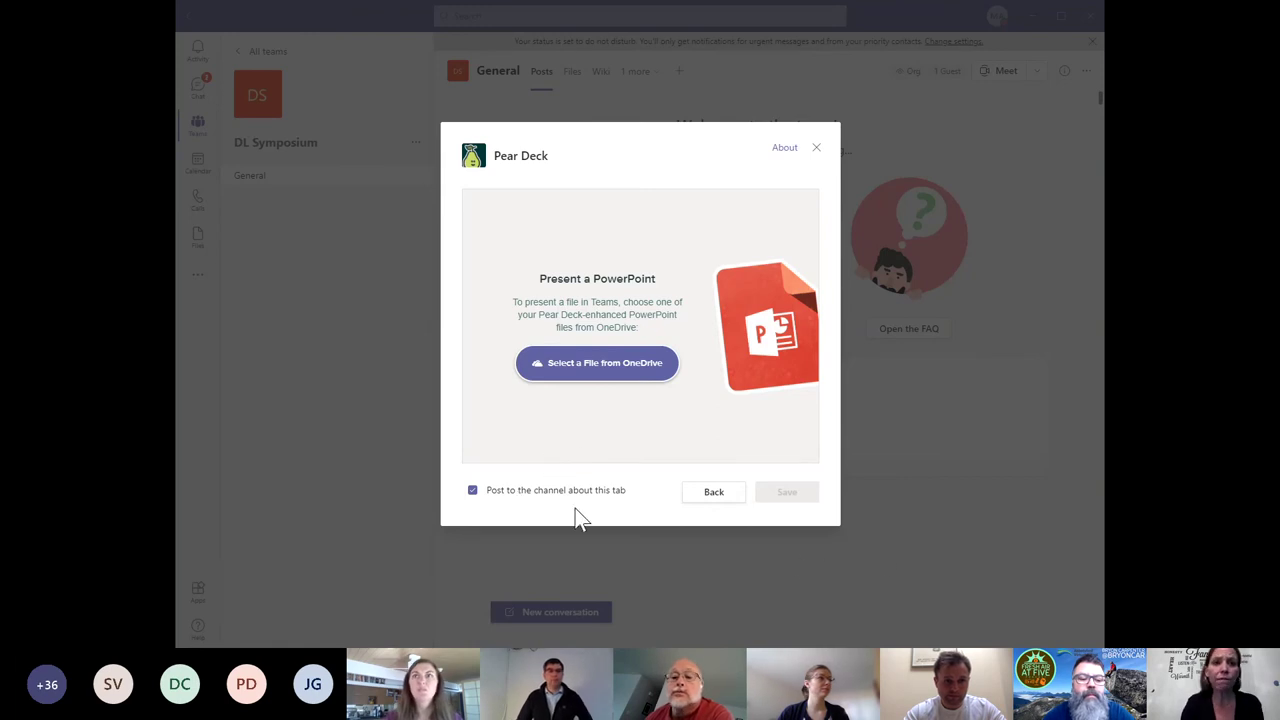
pyautogui.click(786, 568)
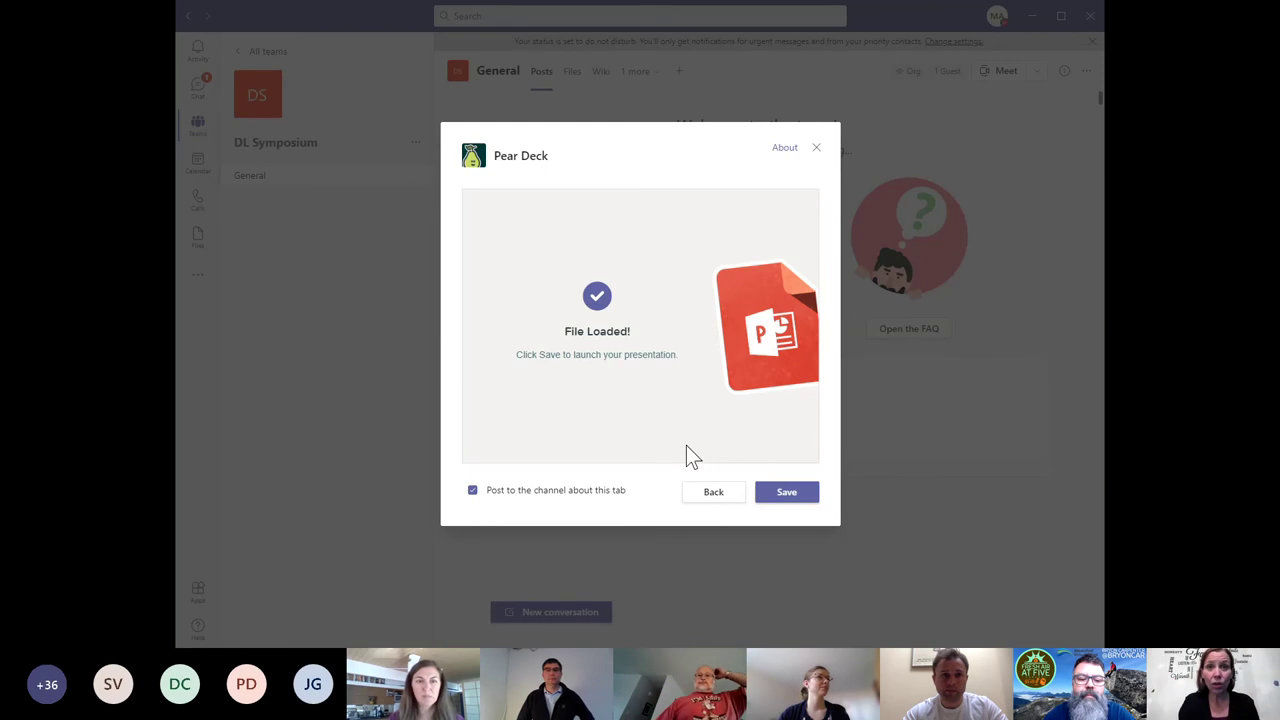
pyautogui.click(787, 494)
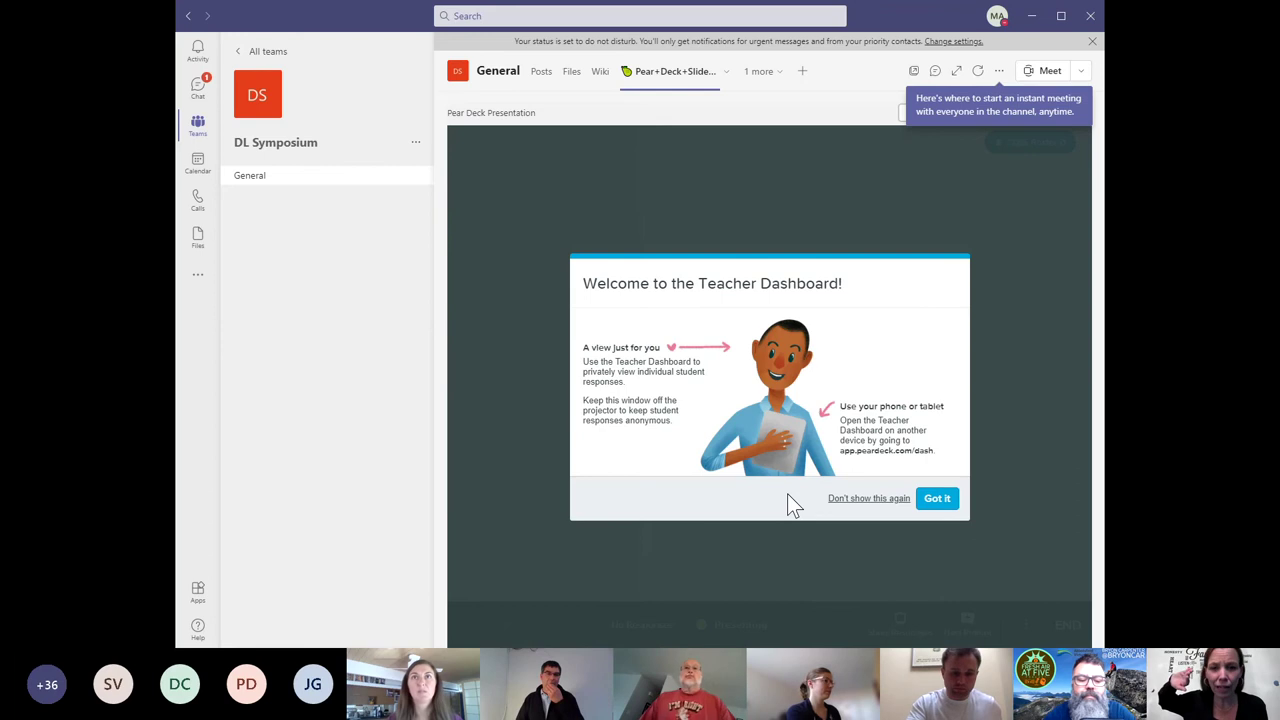
pyautogui.click(932, 510)
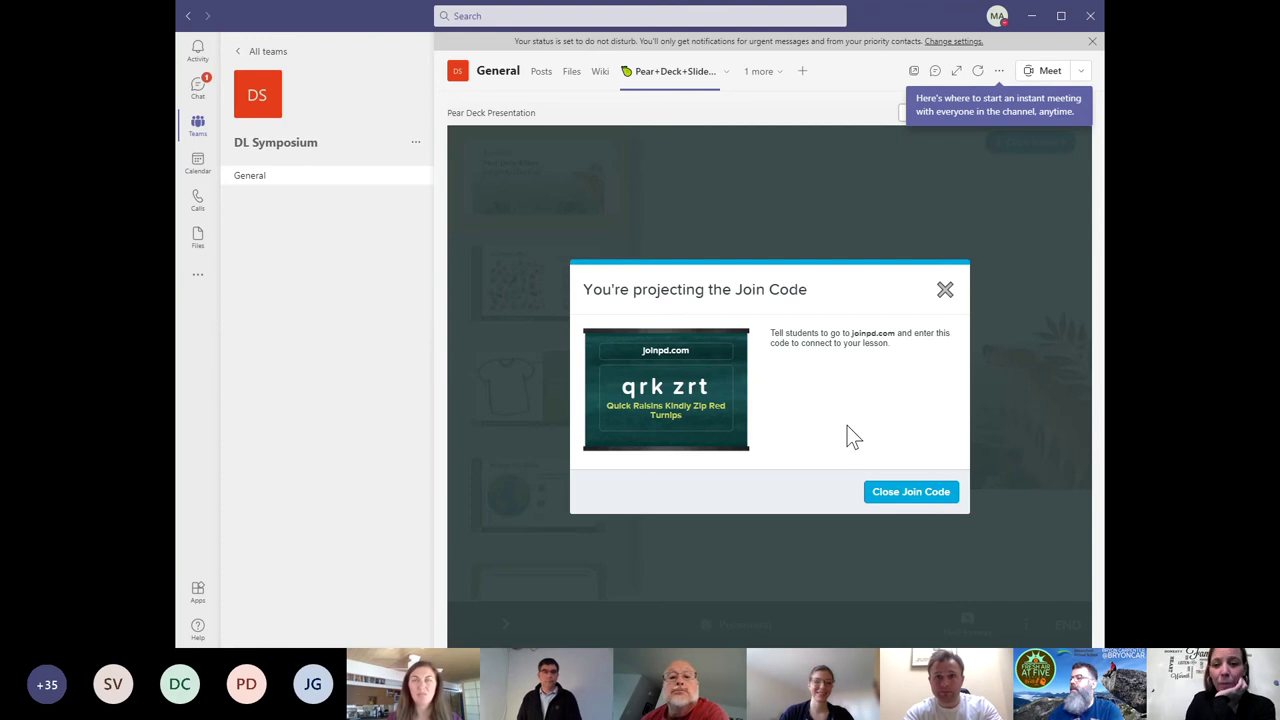
pyautogui.click(945, 293)
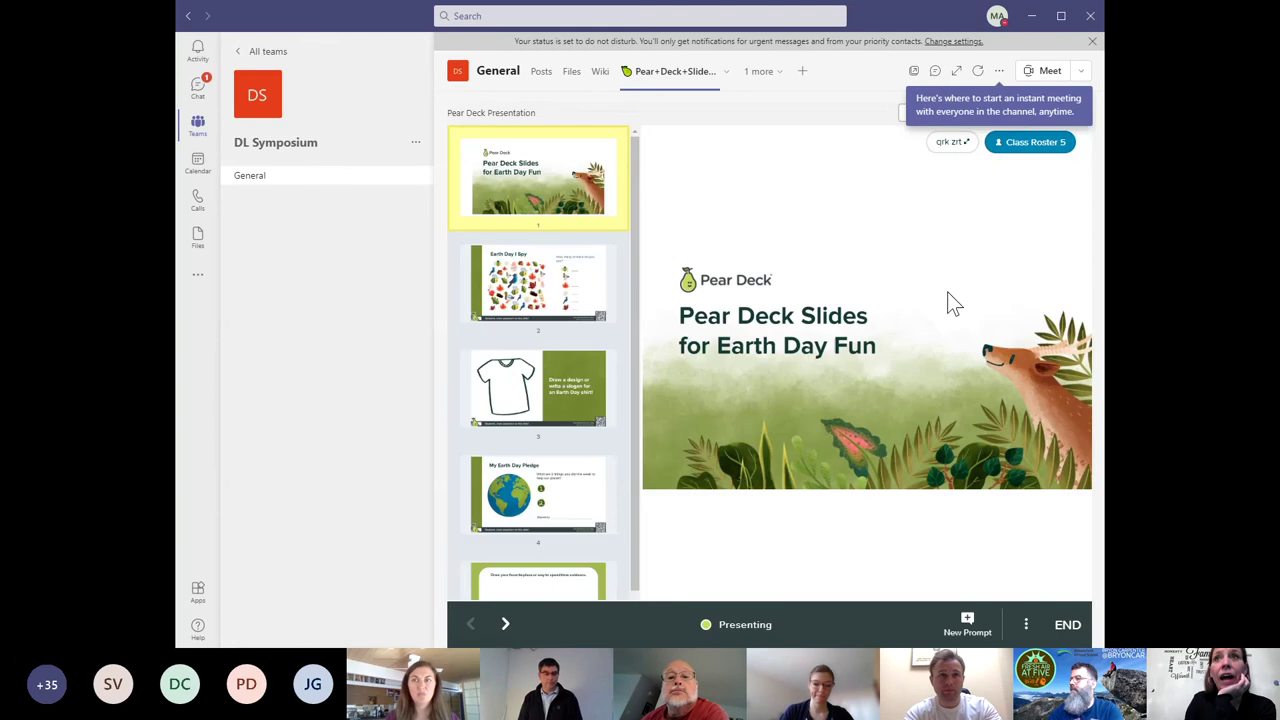
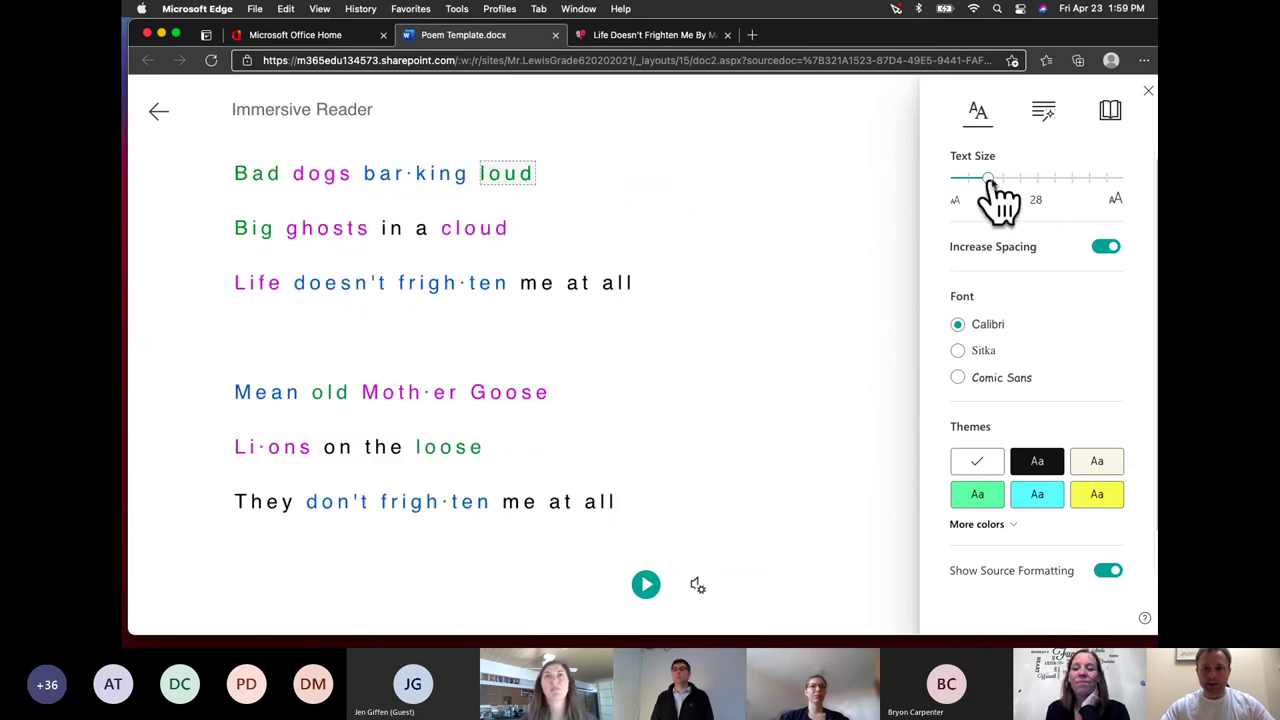
# Turn Increase Spacing off and on again for the poem in Immersive Reader
pyautogui.click(1104, 248)
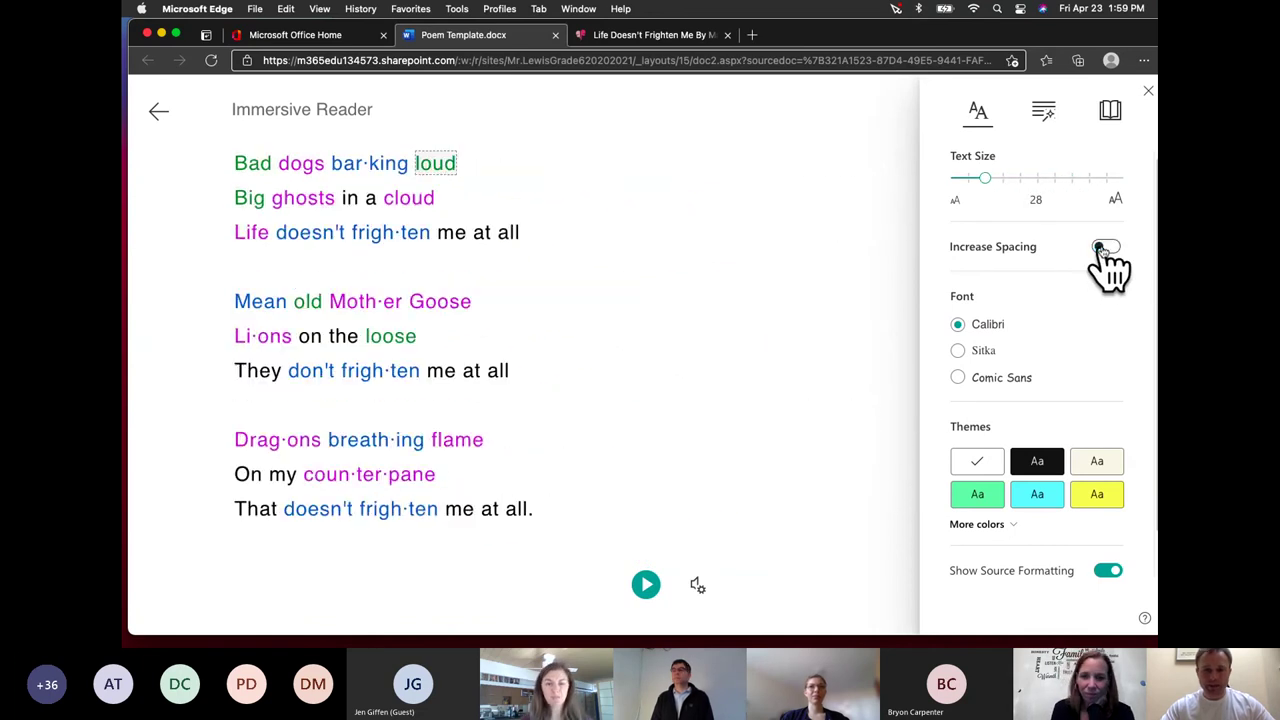
pyautogui.click(1108, 248)
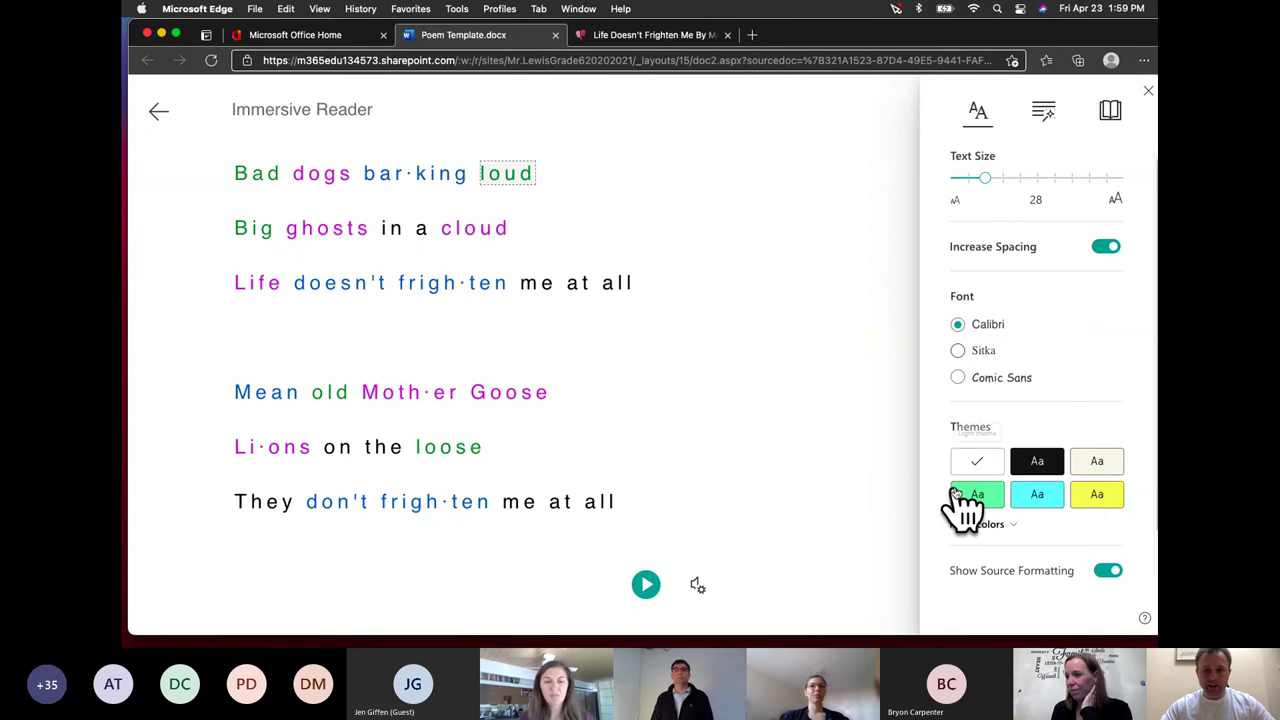
# Try the cream and yellow background themes, expand the additional theme colours, and restore the white theme
pyautogui.click(1084, 500)
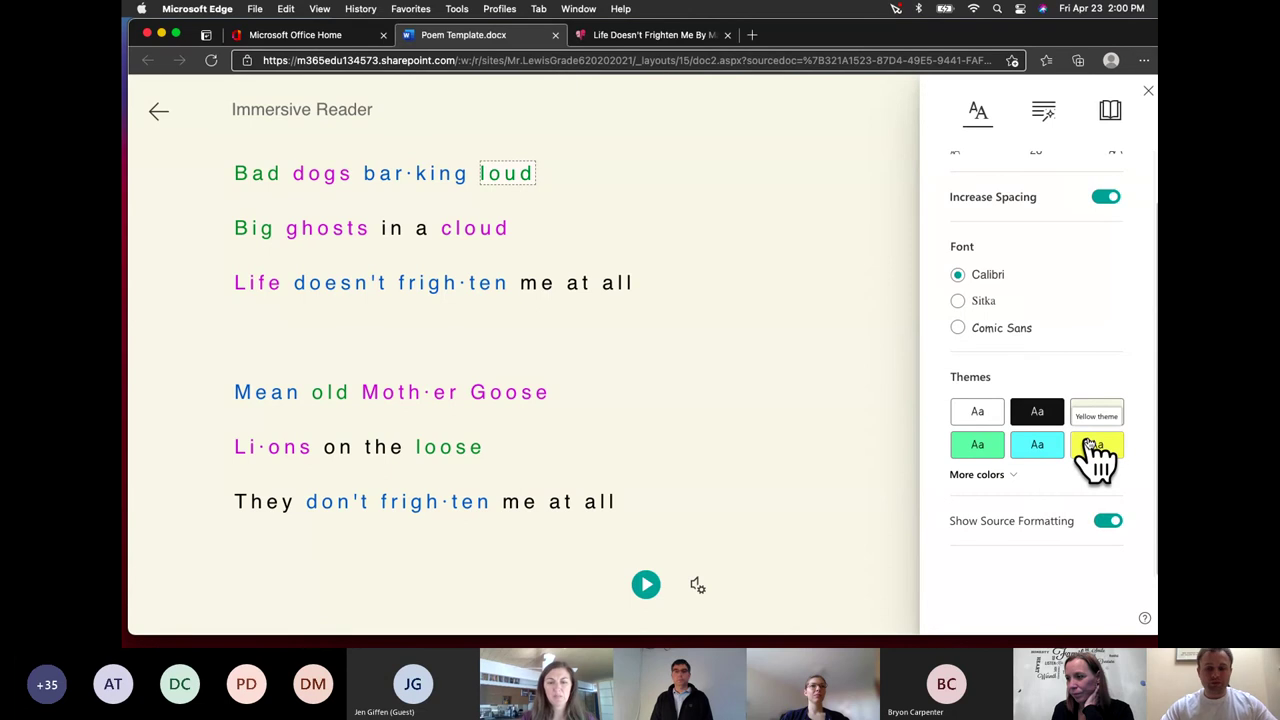
pyautogui.click(1094, 455)
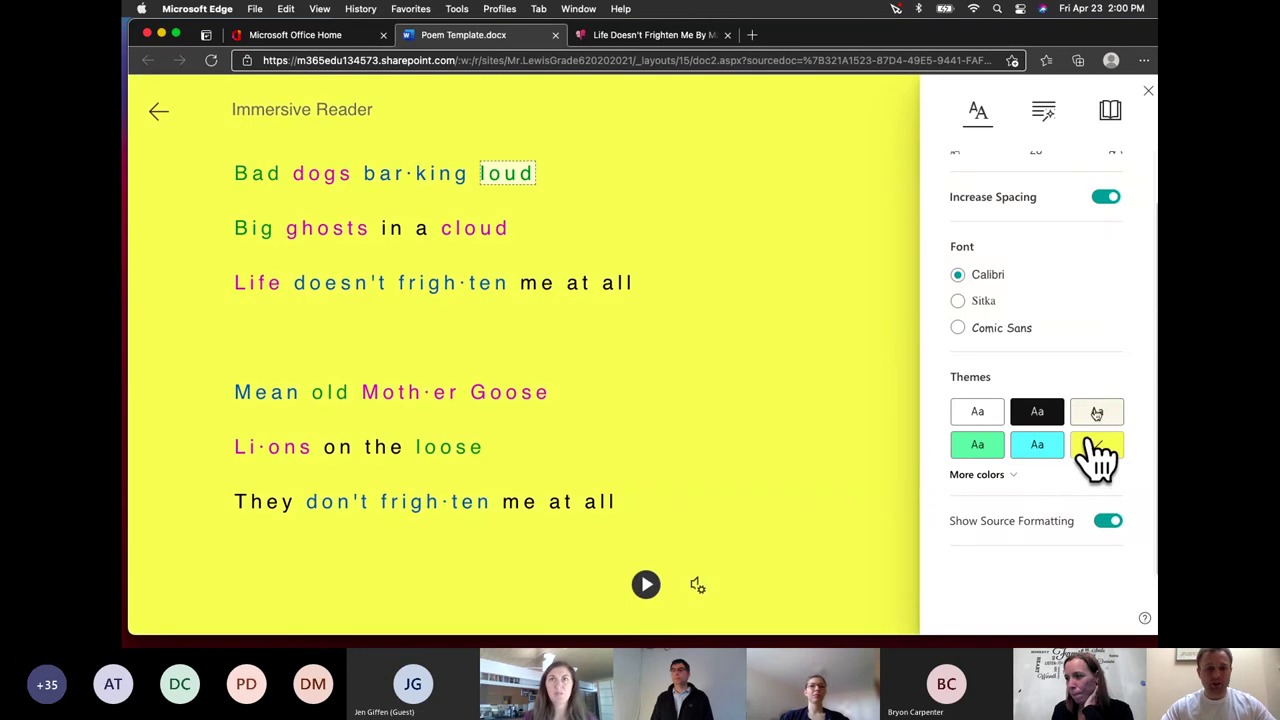
pyautogui.click(990, 476)
pyautogui.scroll(-3, 1030, 515)
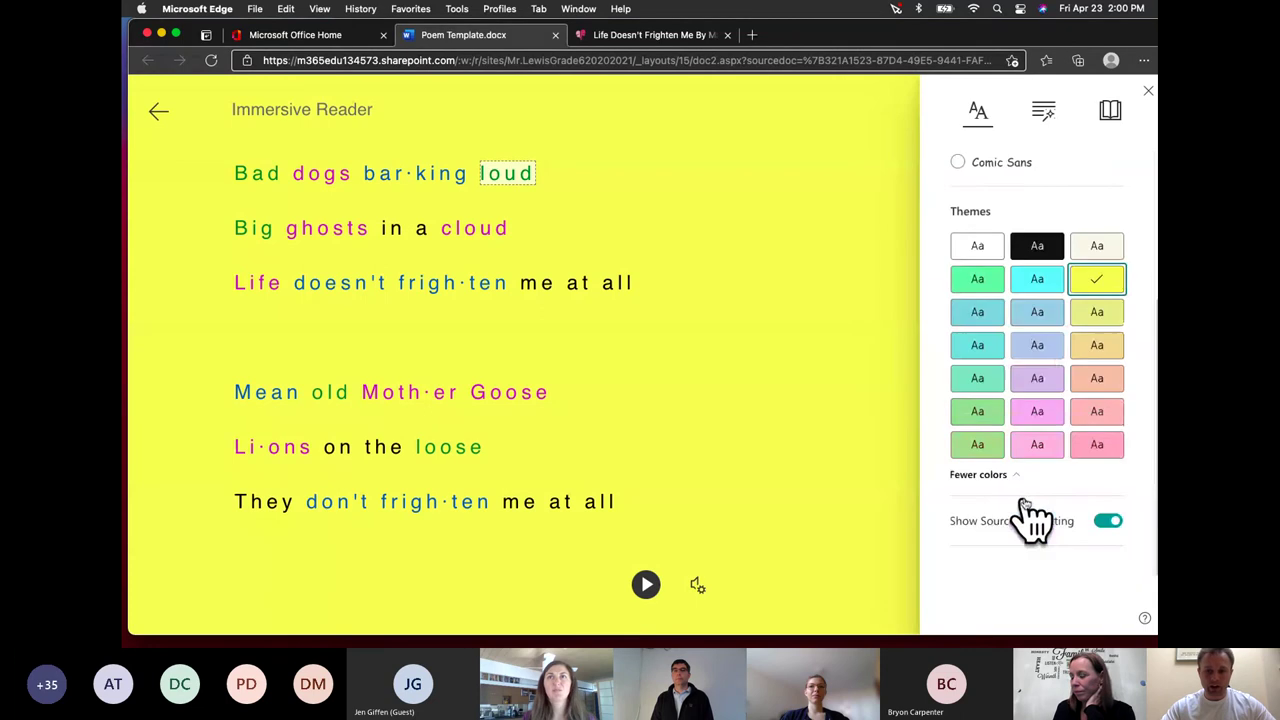
pyautogui.scroll(4, 1030, 515)
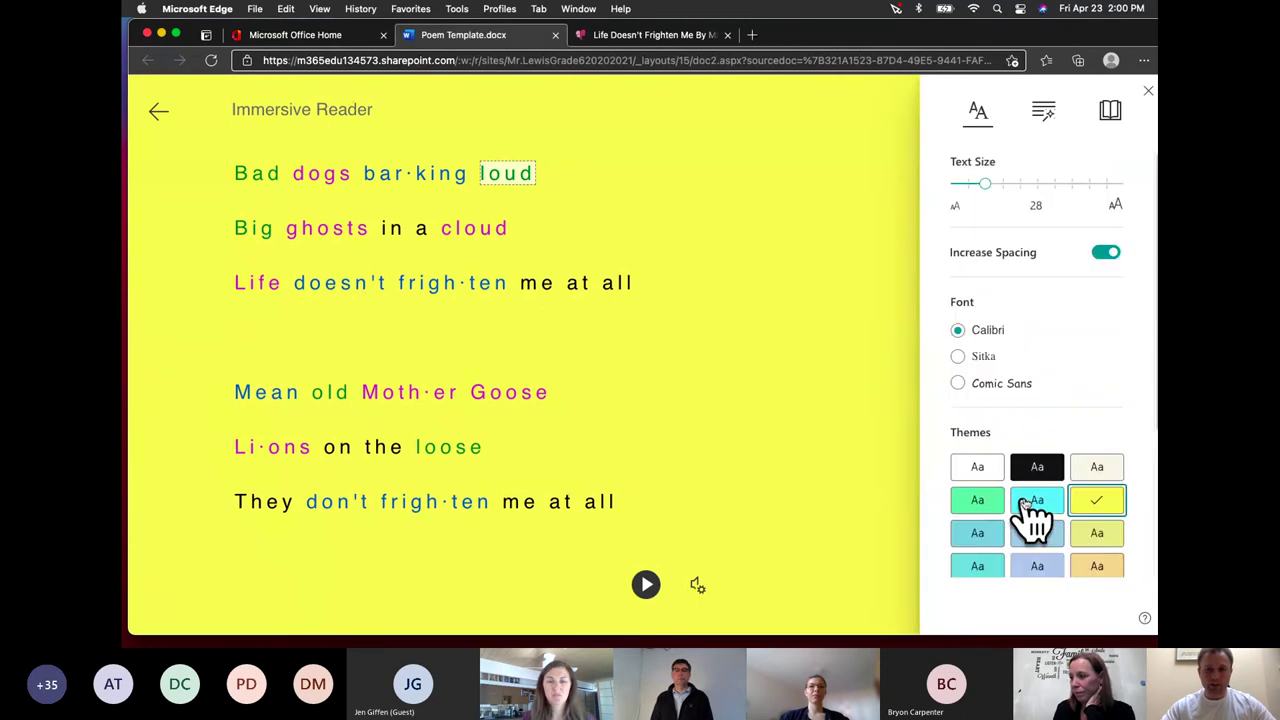
pyautogui.click(978, 470)
pyautogui.scroll(-4, 982, 475)
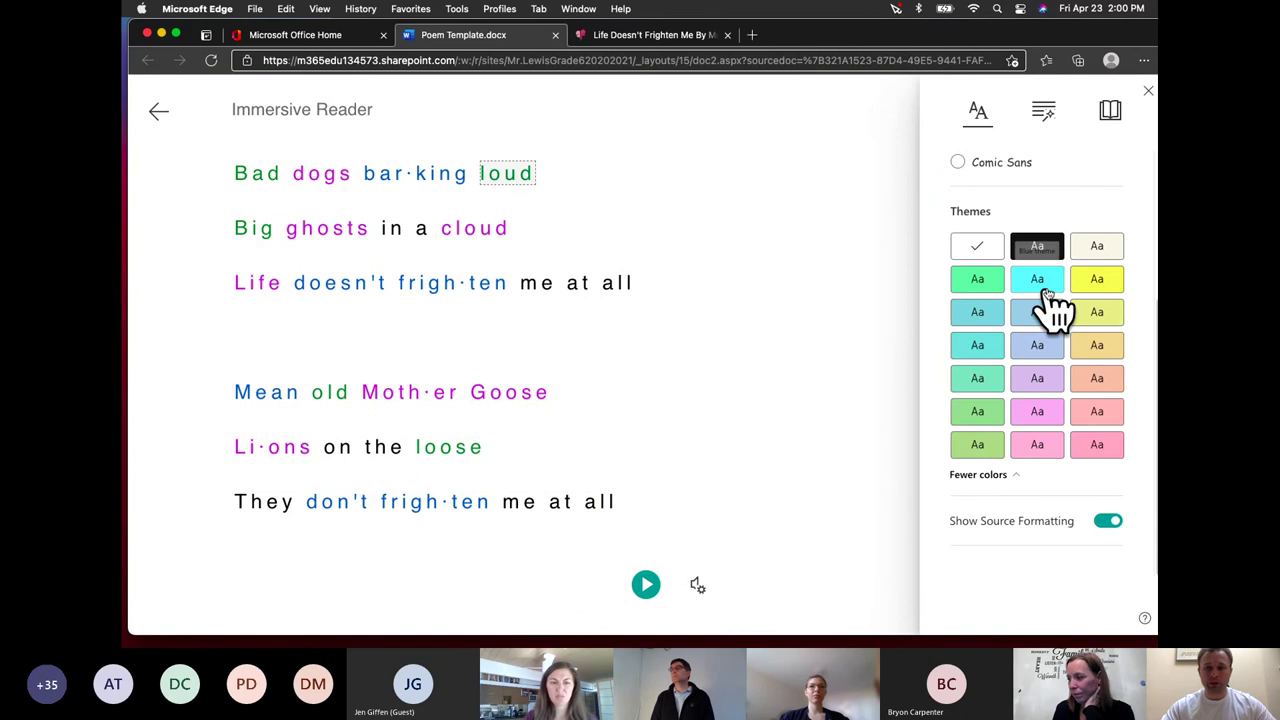
pyautogui.scroll(4, 1085, 200)
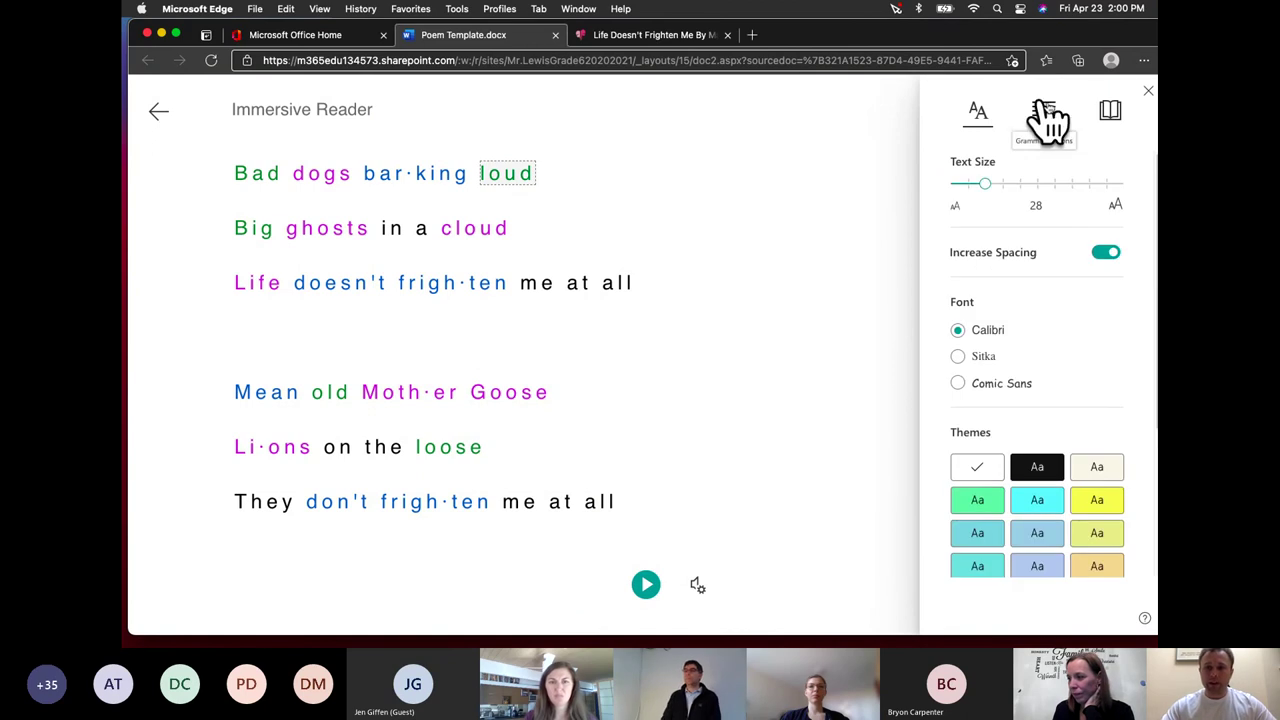
# Turn on Line Focus with a single line of text for the poem
pyautogui.click(1112, 112)
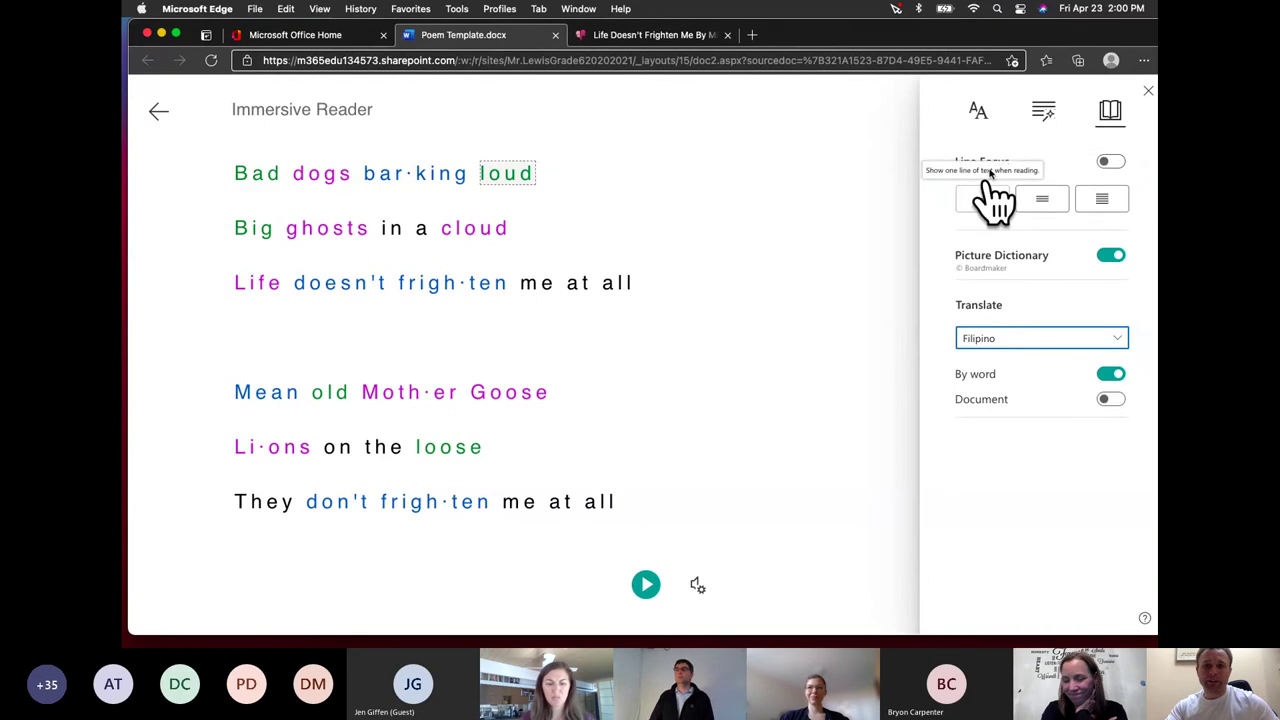
pyautogui.click(980, 205)
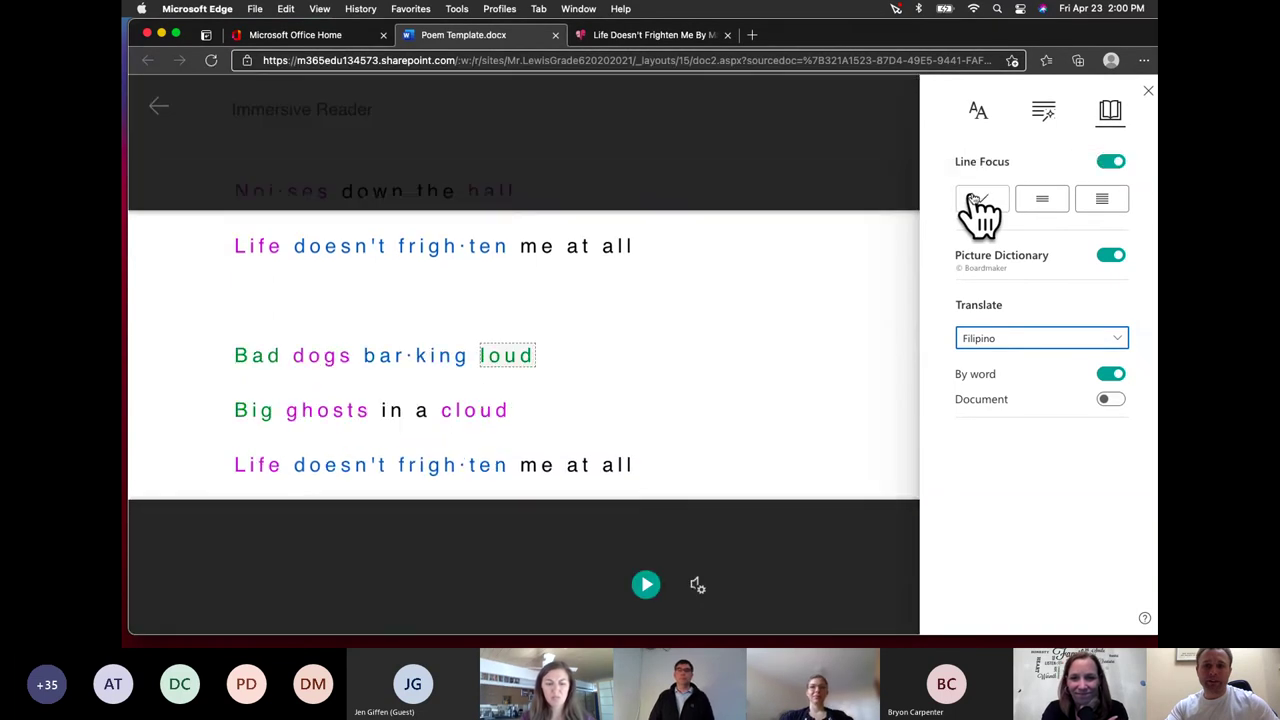
# Increase the poem's text size by two notches
pyautogui.click(980, 112)
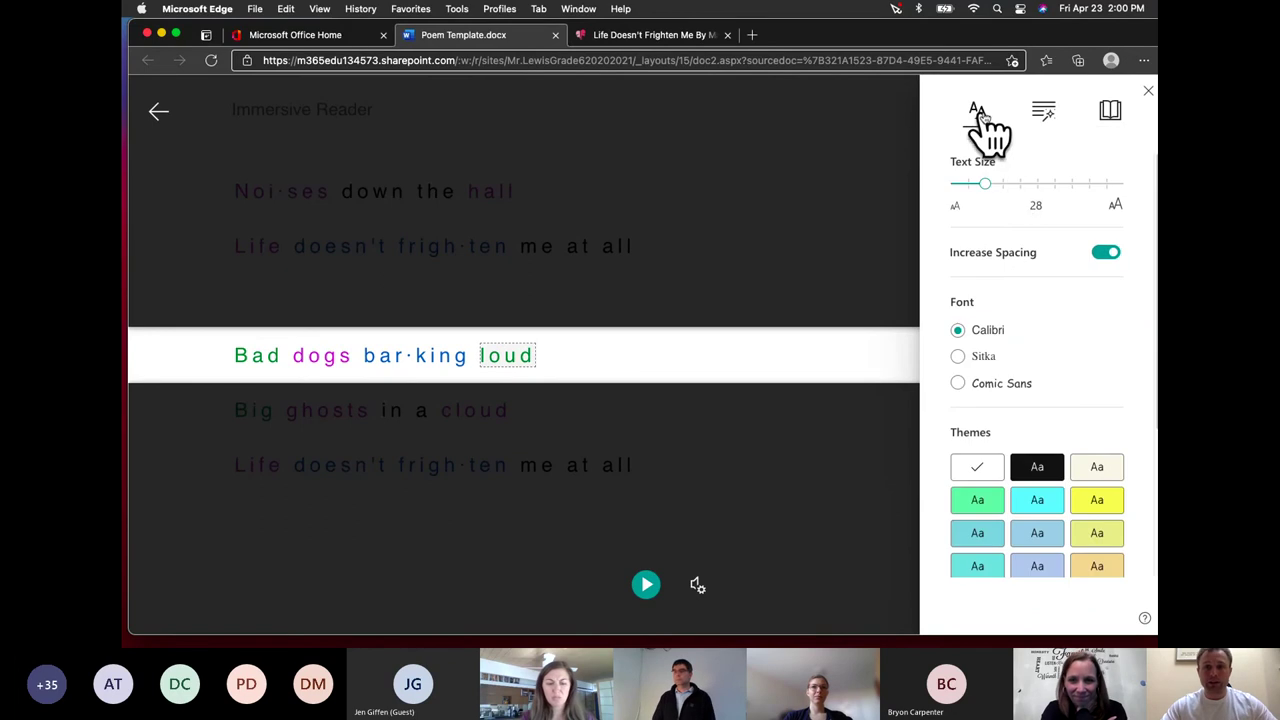
pyautogui.click(1019, 186)
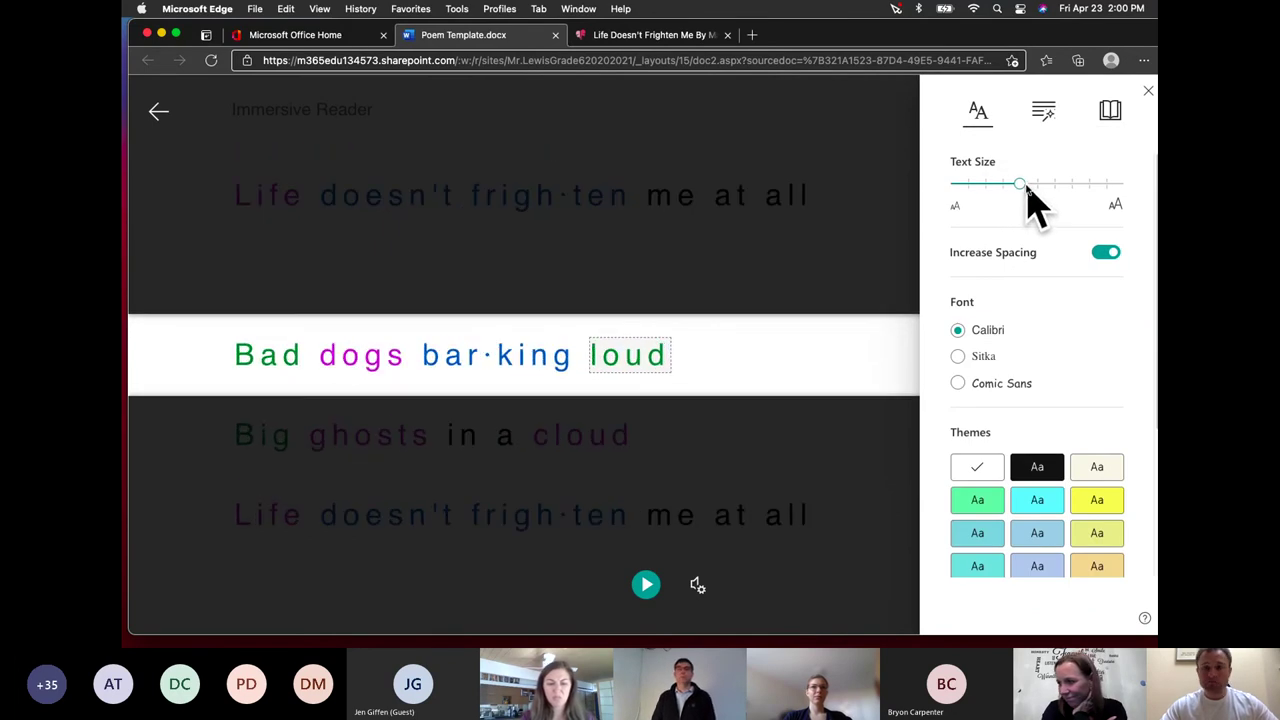
# Switch Line Focus to the three-line view and turn Line Focus off
pyautogui.click(1111, 115)
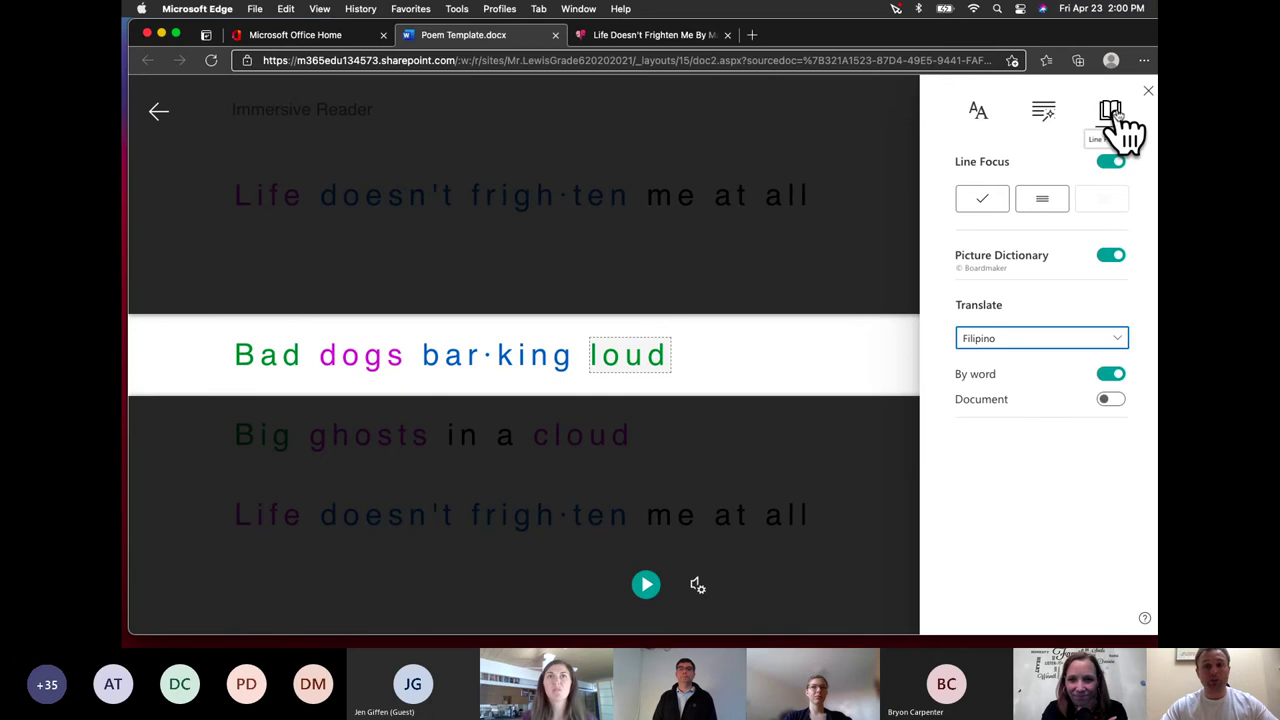
pyautogui.click(1048, 205)
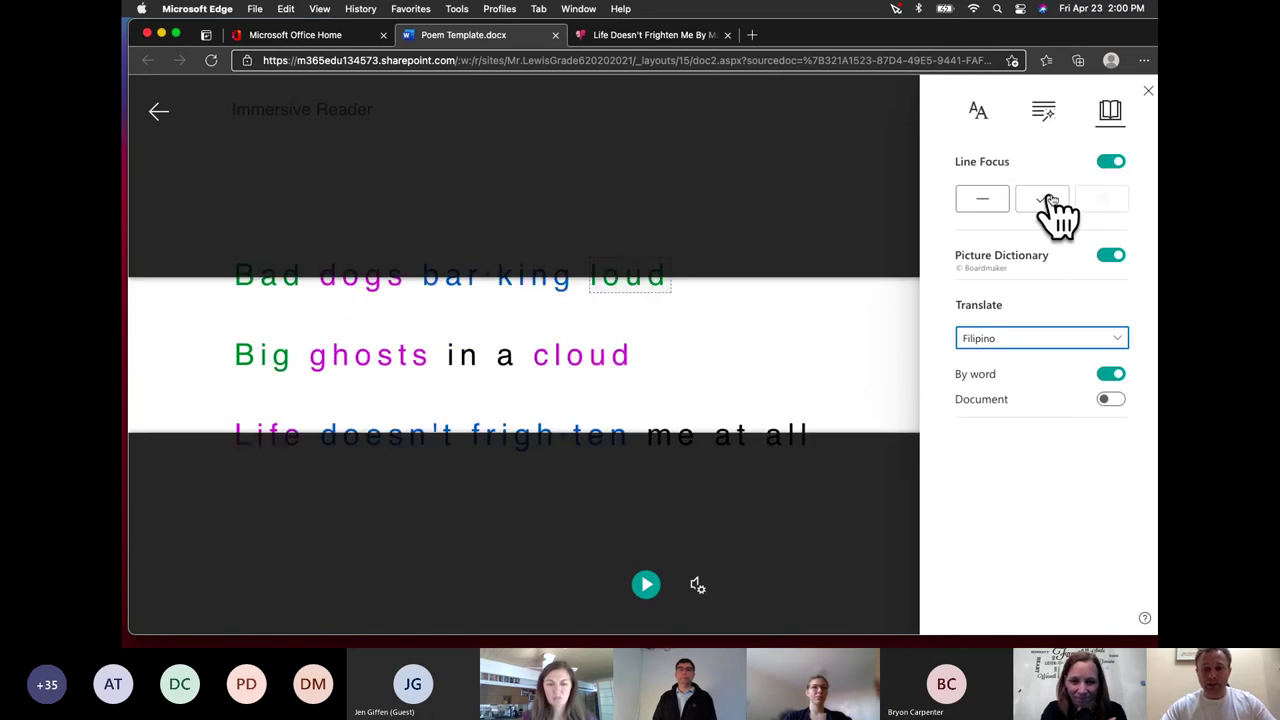
pyautogui.click(1110, 163)
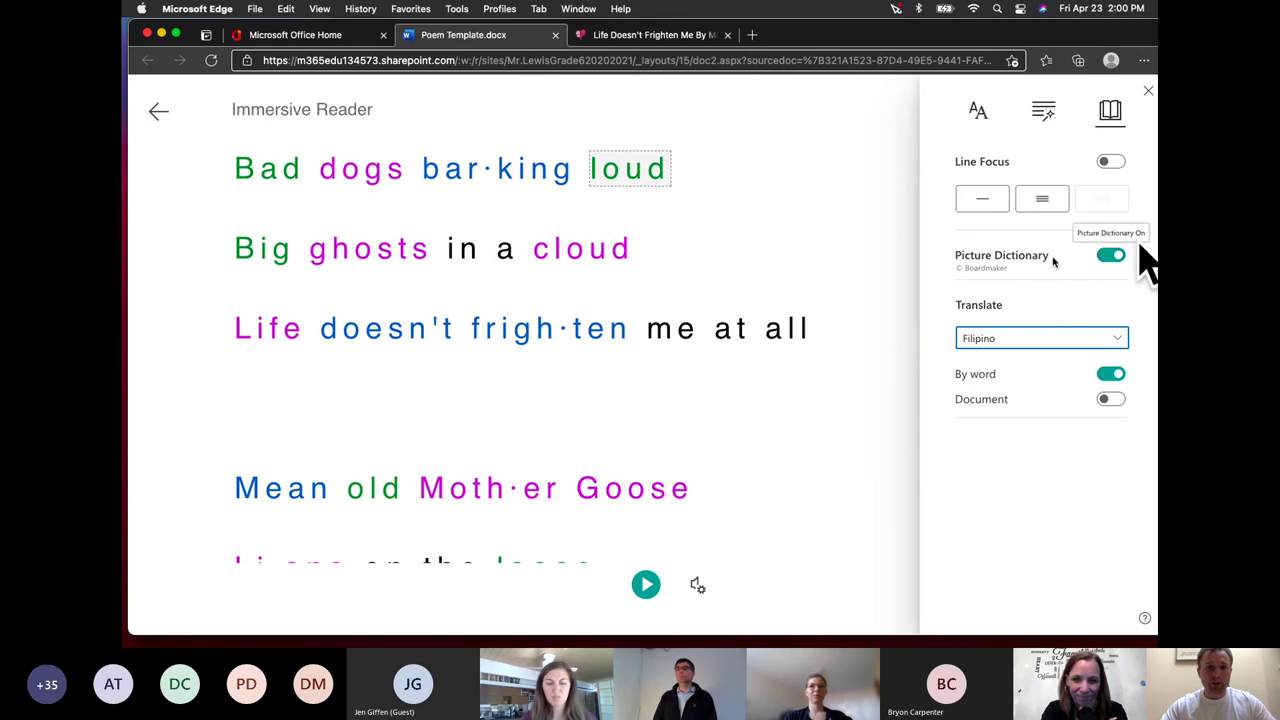
# Look up the picture dictionary entries and Filipino translations of the words "dogs", "ghosts" and "Mother" in the poem
pyautogui.click(803, 238)
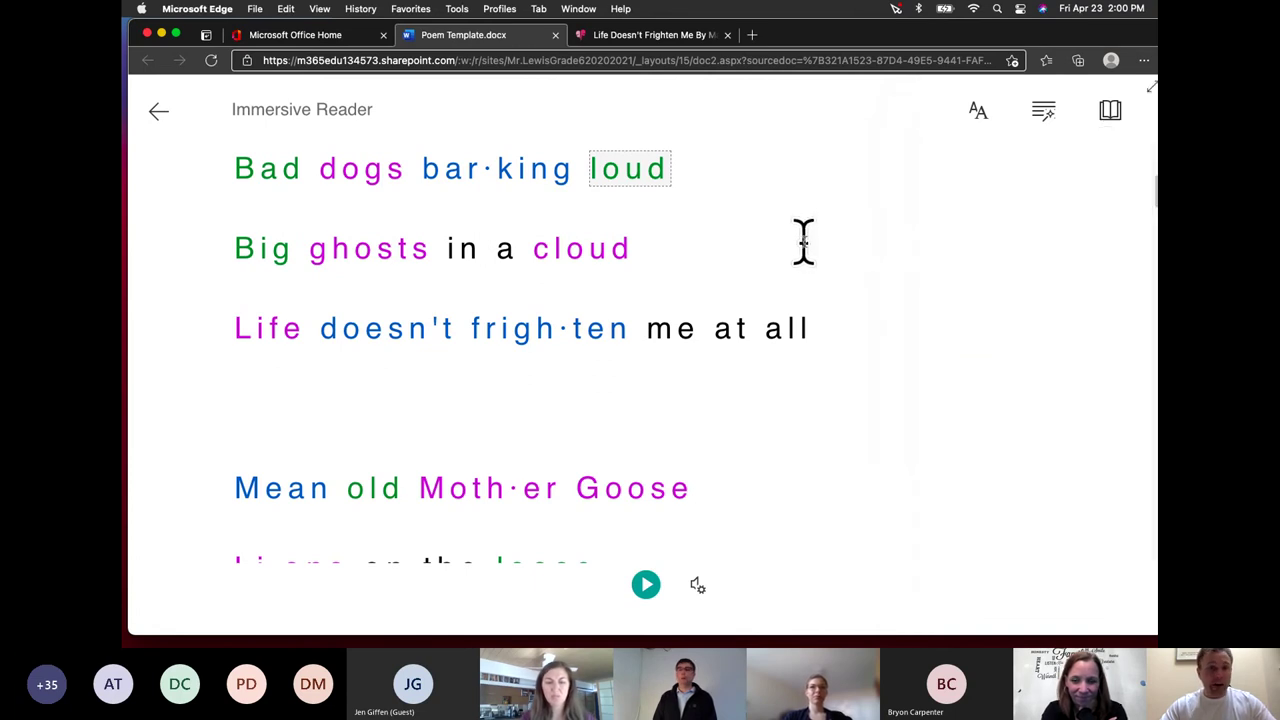
pyautogui.click(350, 175)
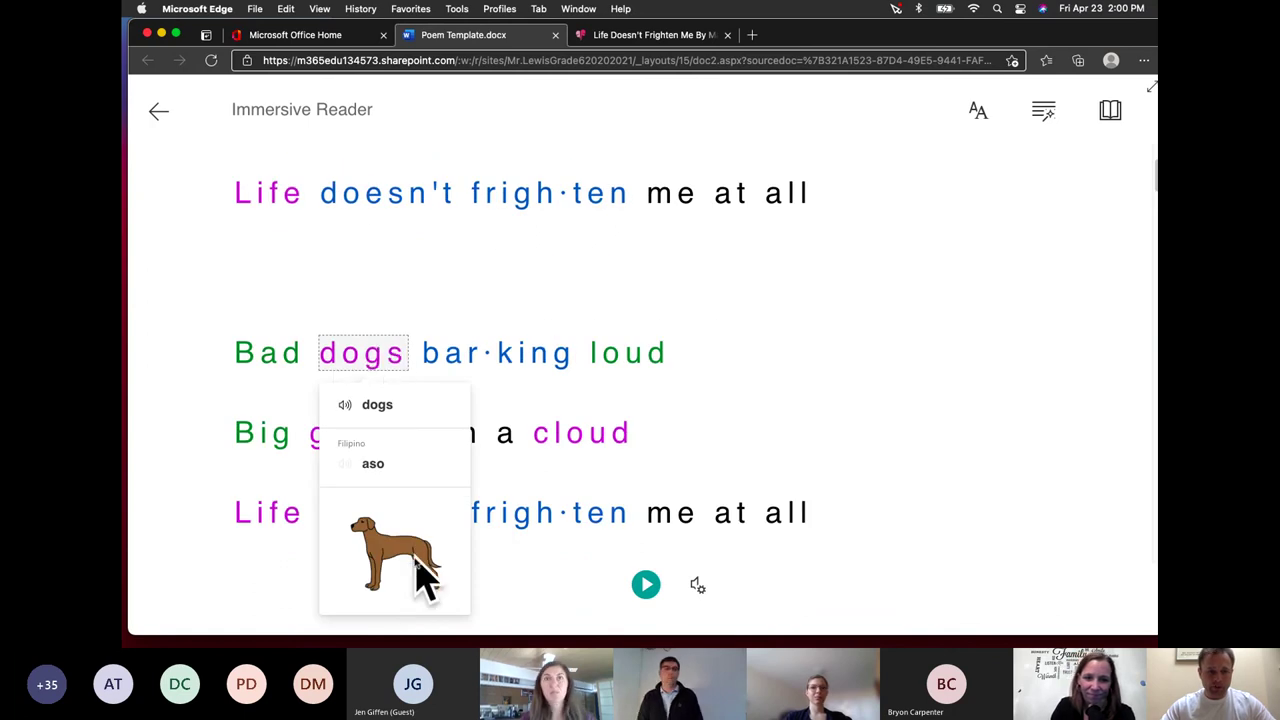
pyautogui.click(820, 375)
pyautogui.scroll(-3, 743, 374)
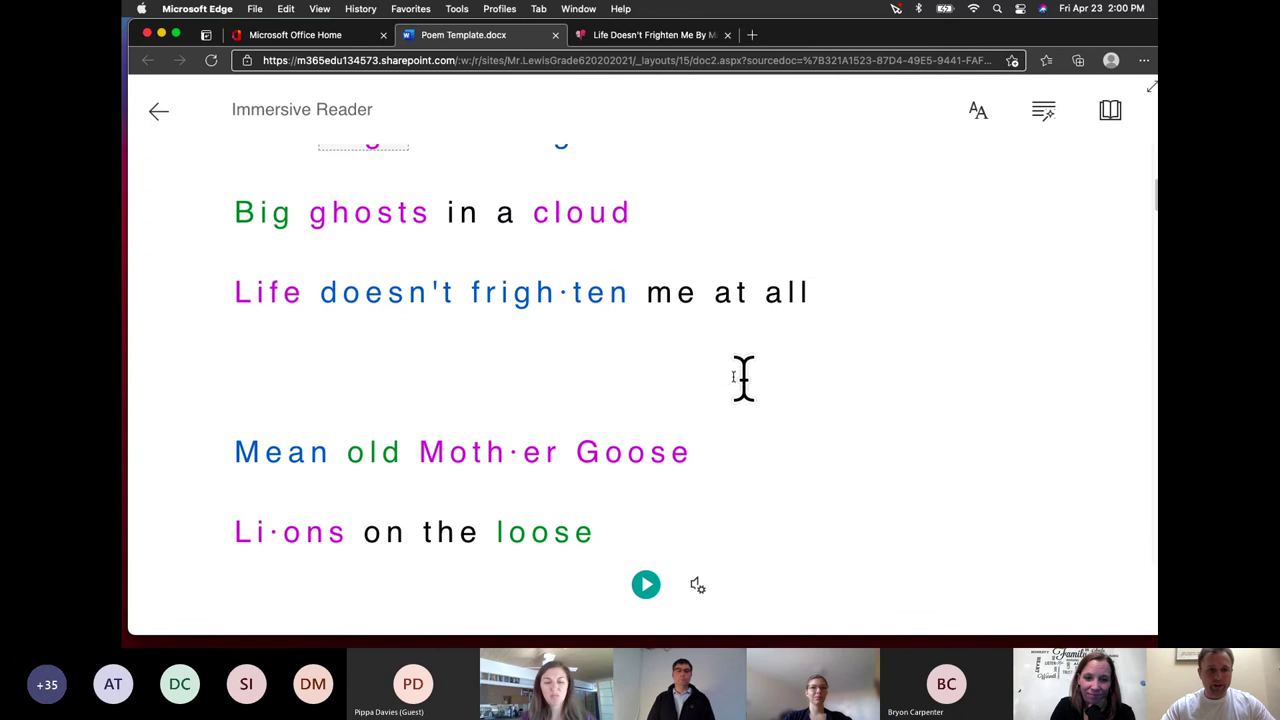
pyautogui.click(345, 217)
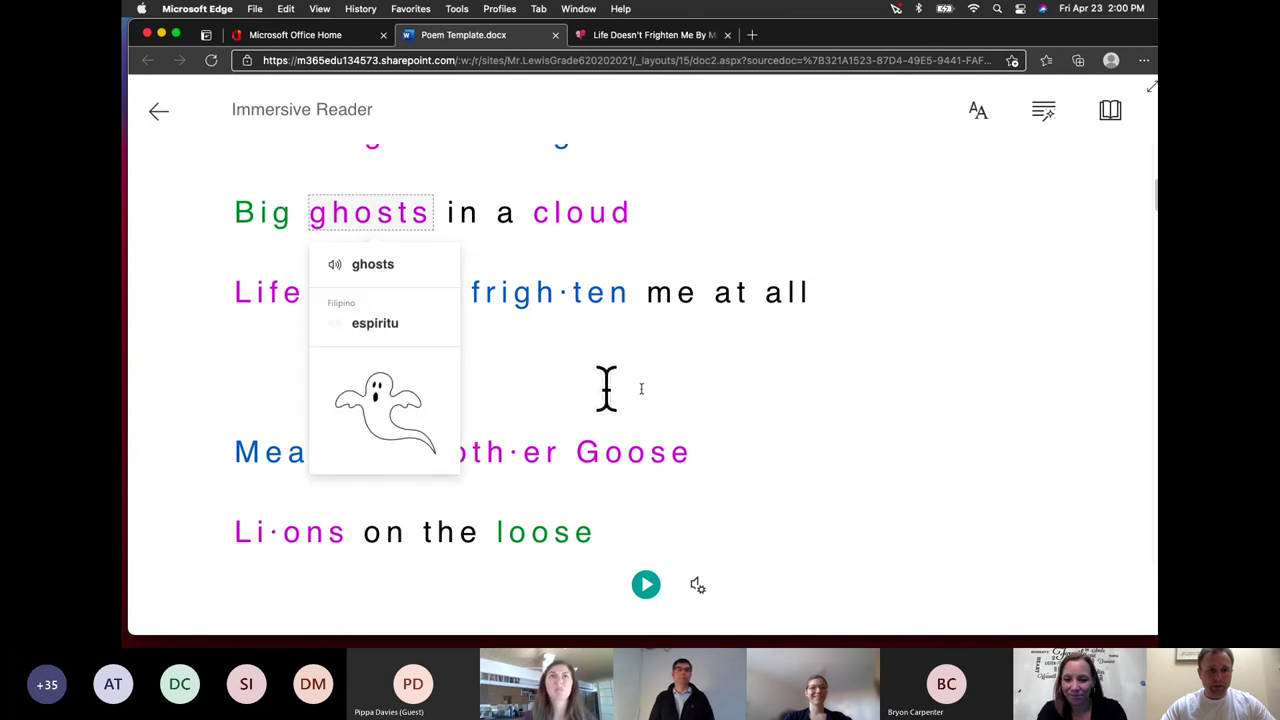
pyautogui.click(505, 460)
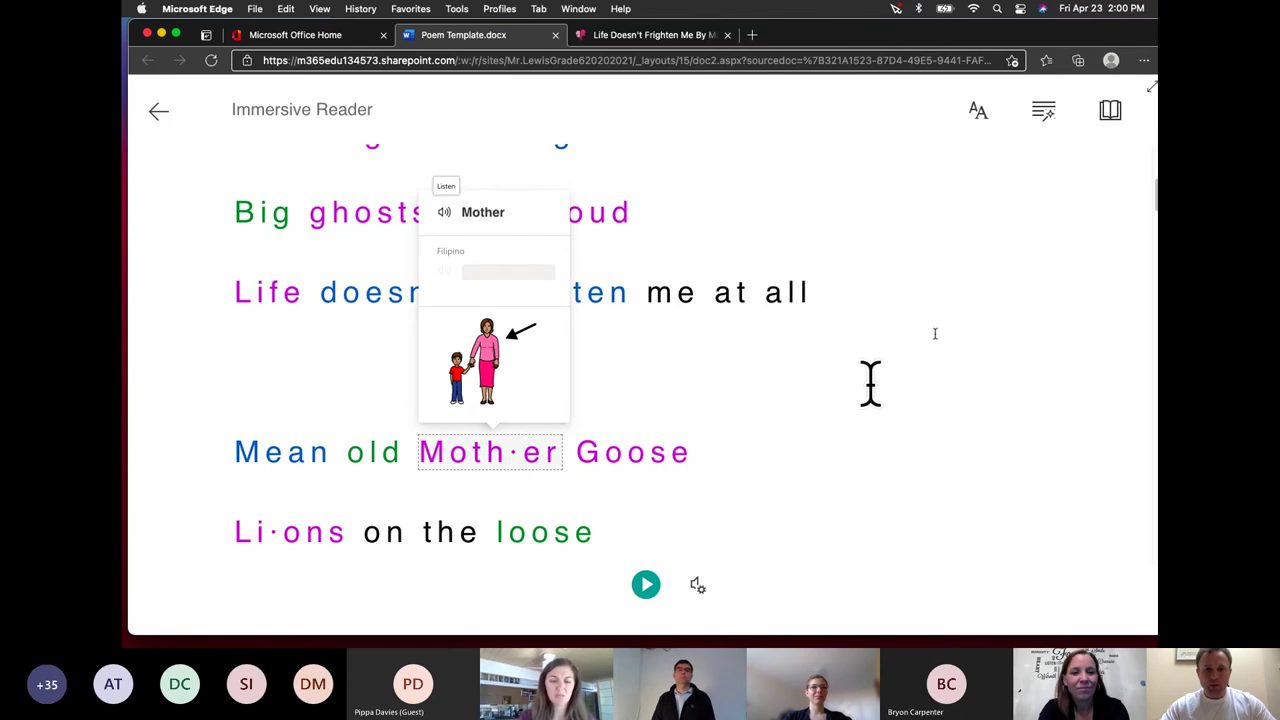
# Set the translation language to French (Canada) in the reading preferences
pyautogui.click(1110, 112)
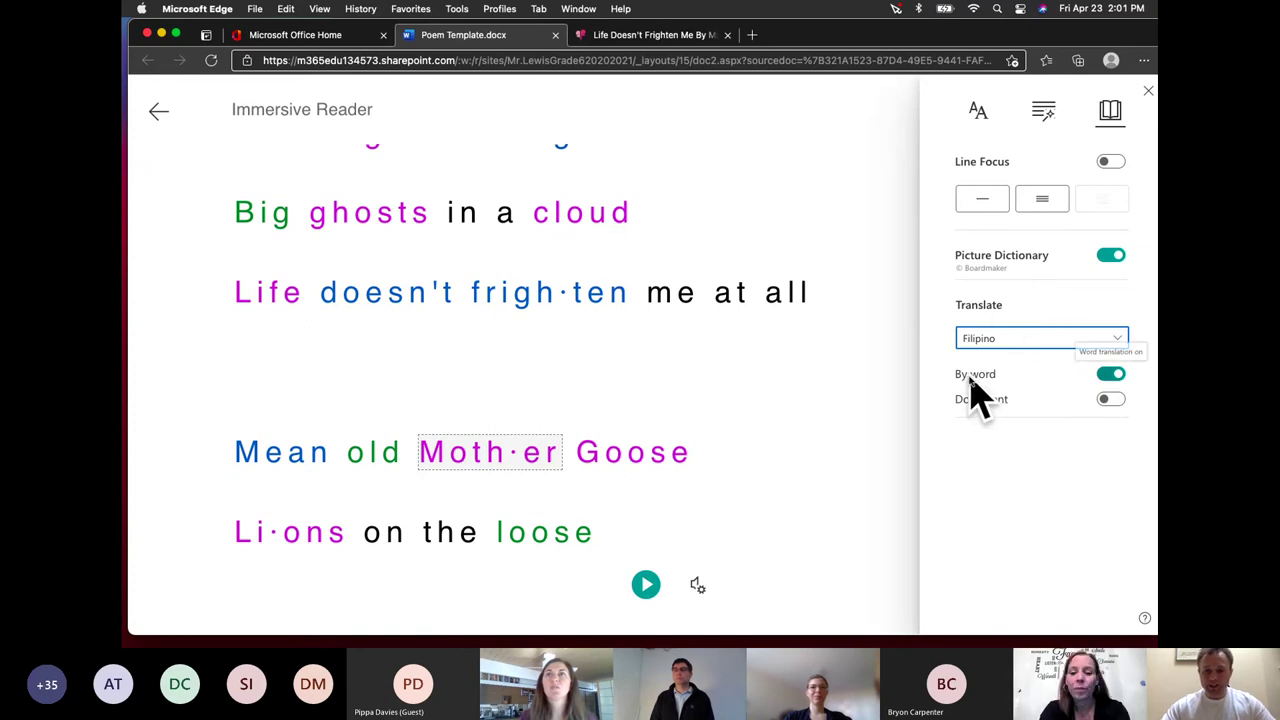
pyautogui.click(1017, 338)
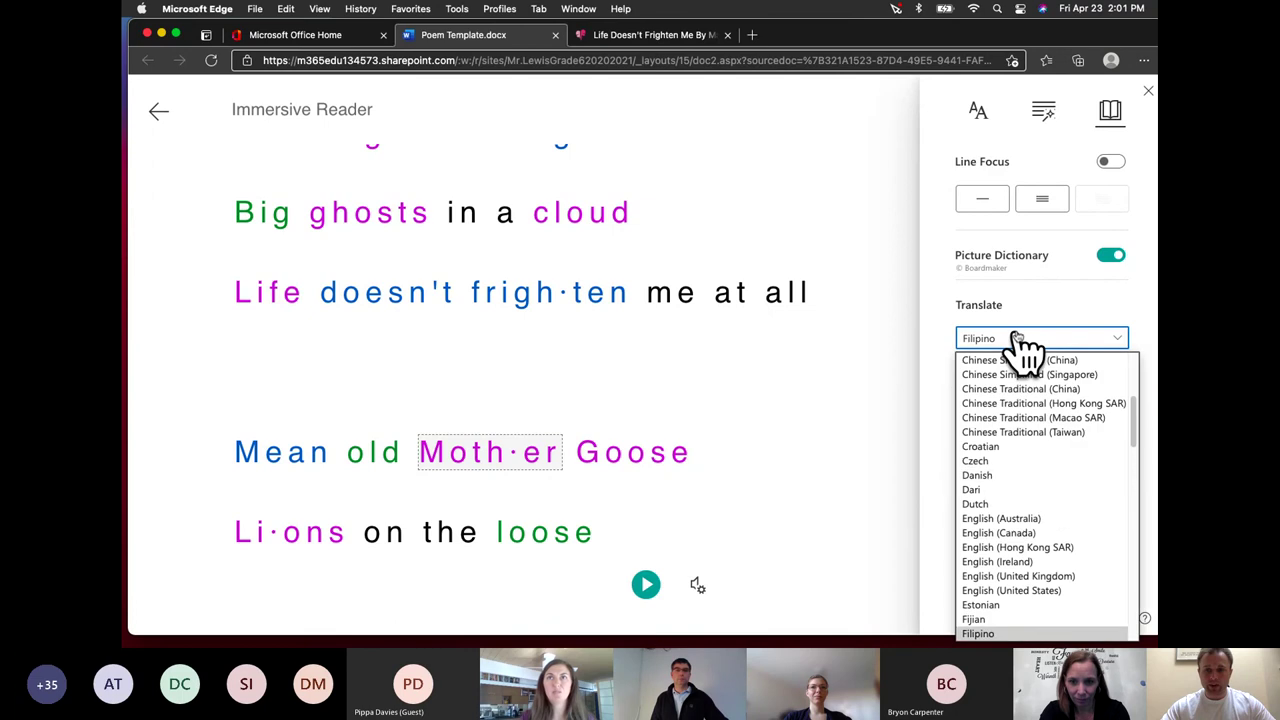
pyautogui.scroll(5, 1040, 512)
pyautogui.scroll(-15, 1040, 512)
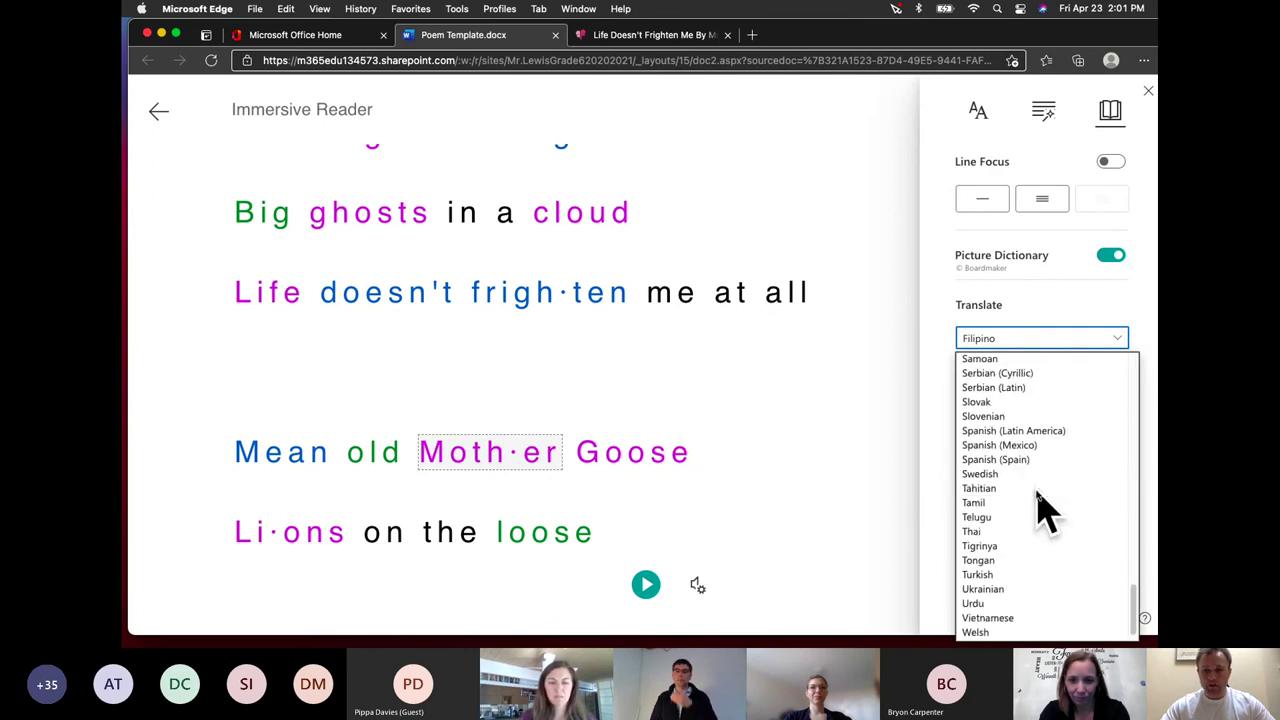
pyautogui.scroll(15, 1040, 510)
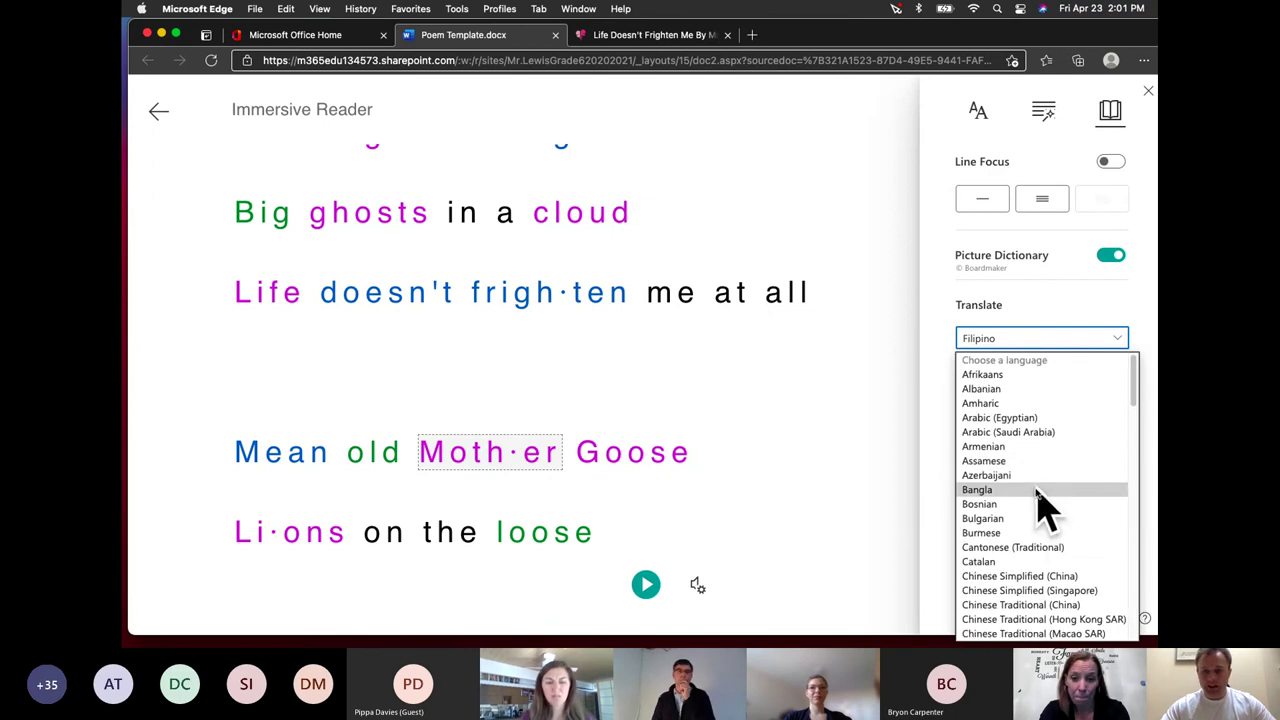
pyautogui.scroll(-1, 1040, 505)
pyautogui.scroll(-10, 1040, 505)
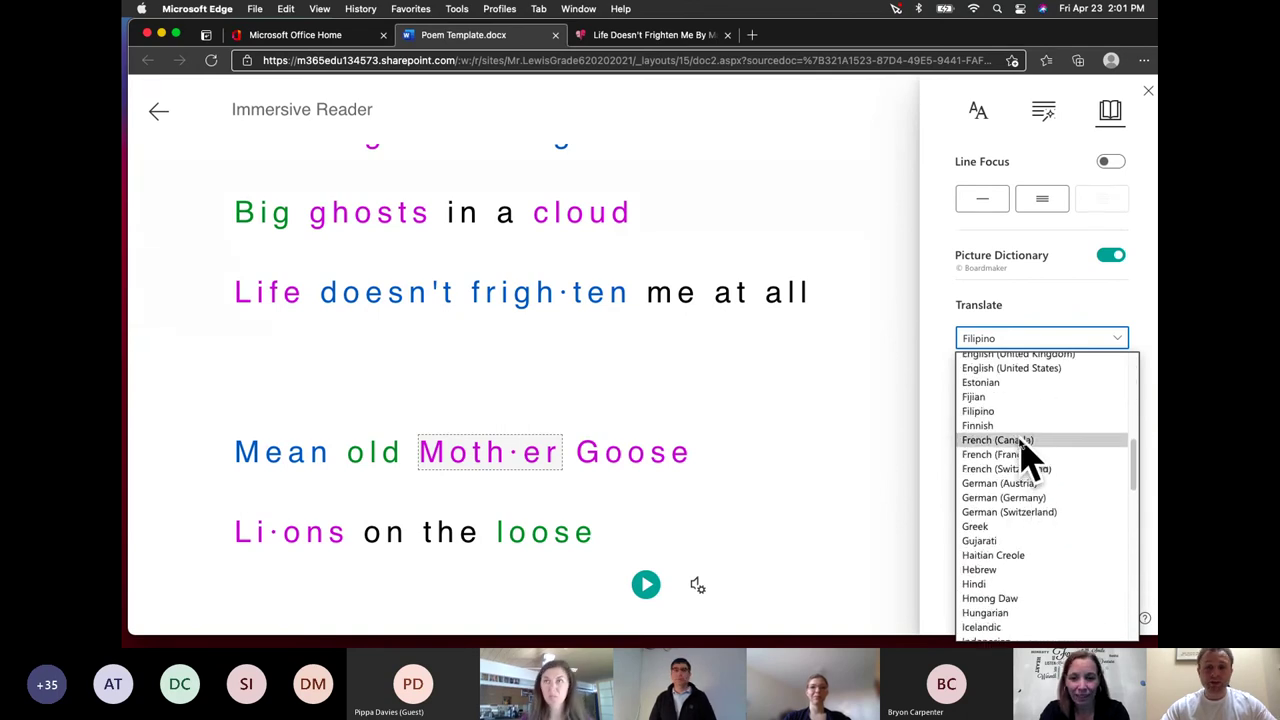
pyautogui.click(1022, 445)
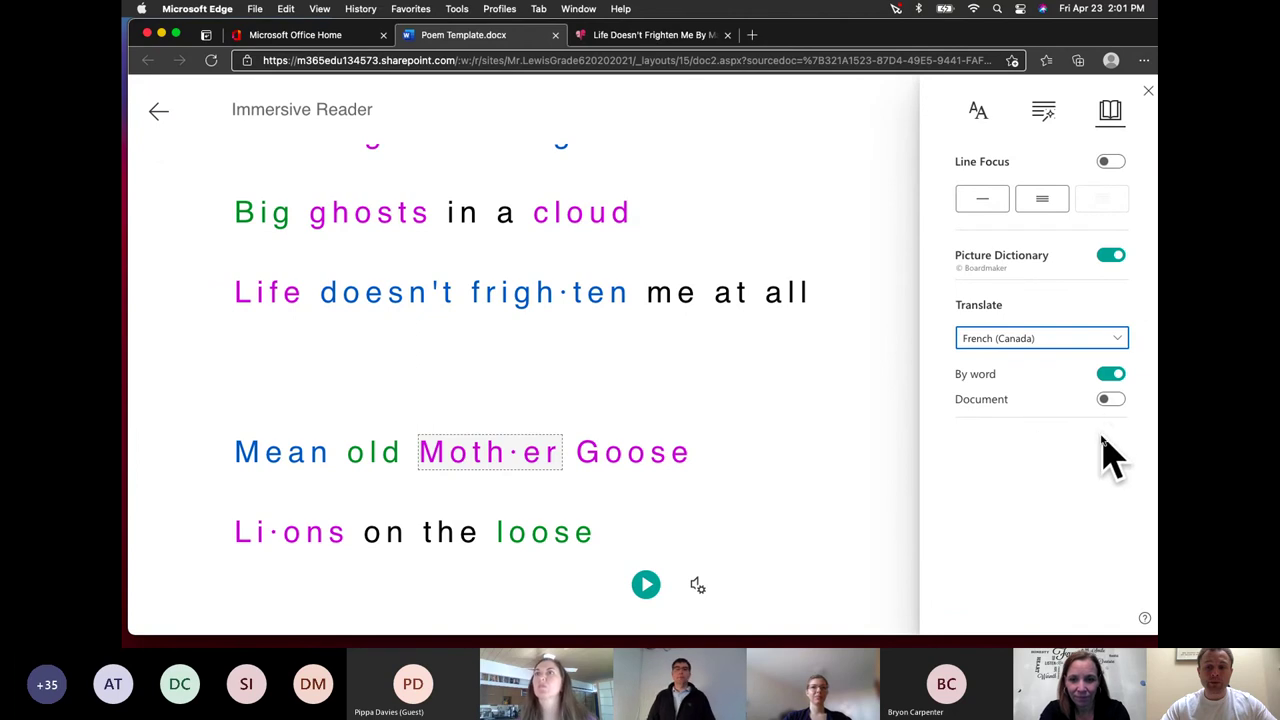
# Turn on translation of the whole document and close the reading preferences
pyautogui.click(1108, 374)
pyautogui.click(1110, 400)
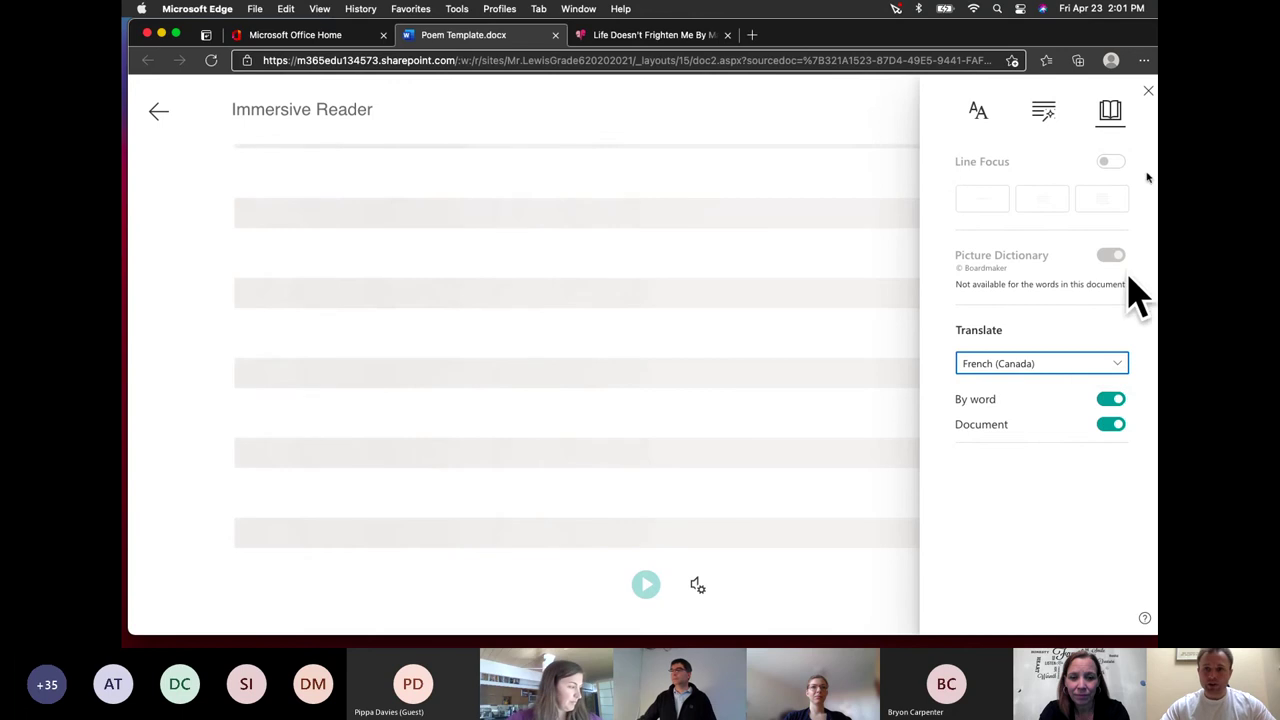
pyautogui.click(1147, 92)
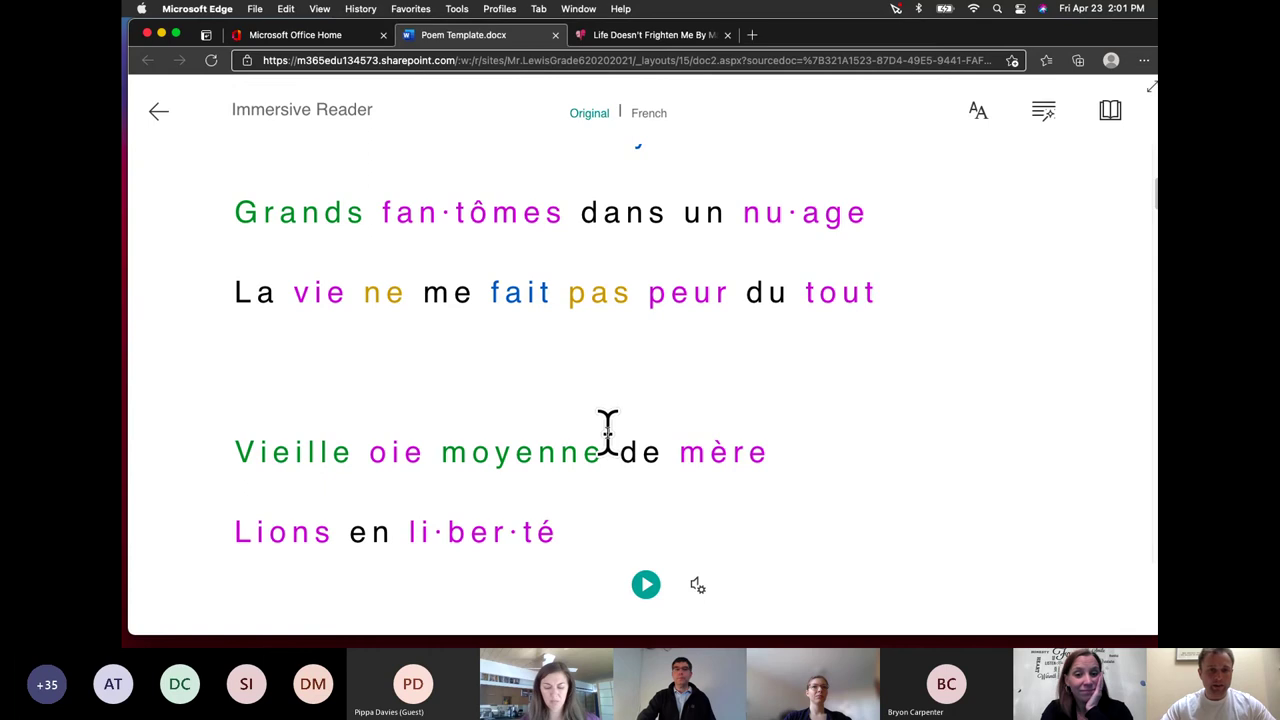
# Listen to part of the poem's French translation read aloud and compare the French version with the original English text
pyautogui.click(646, 585)
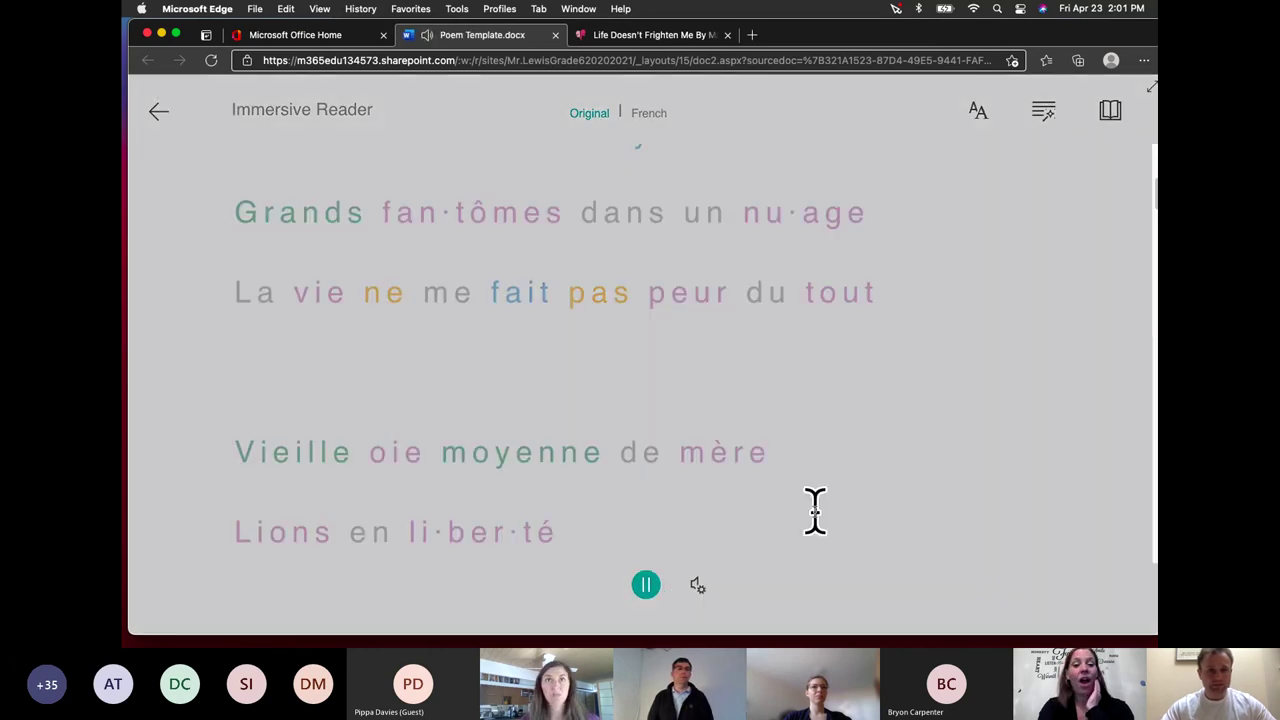
pyautogui.click(646, 586)
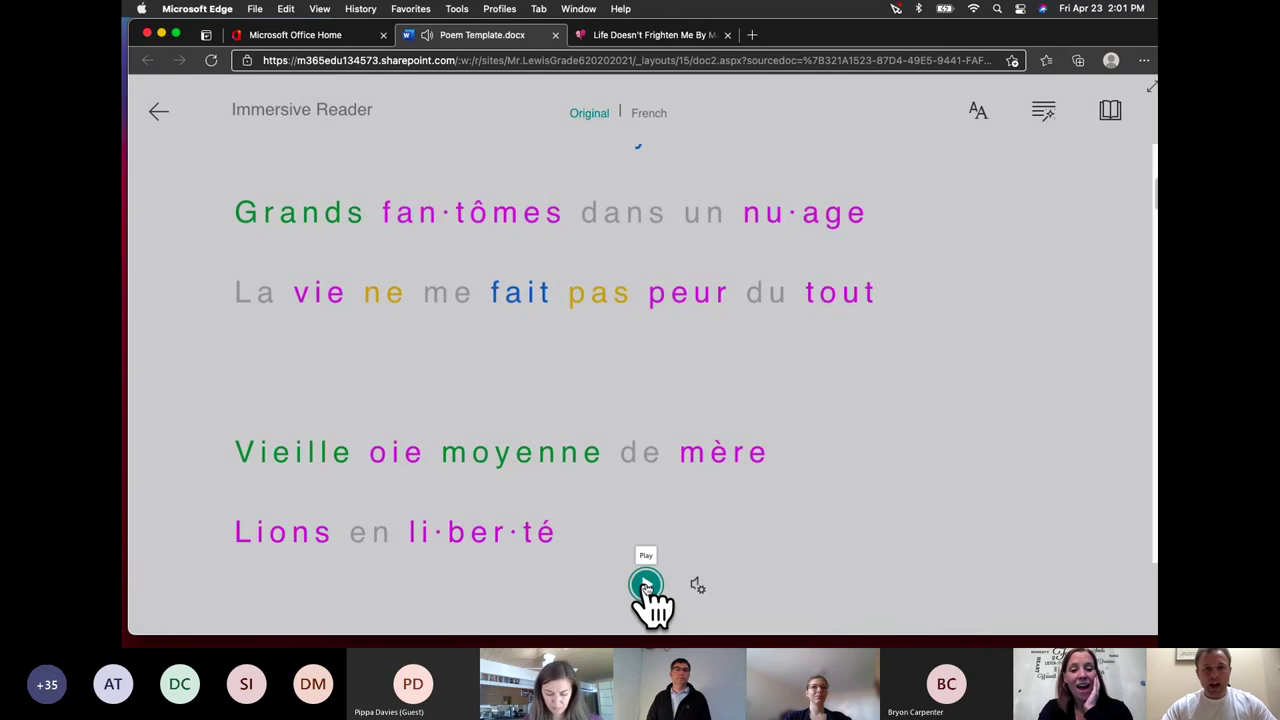
pyautogui.click(592, 114)
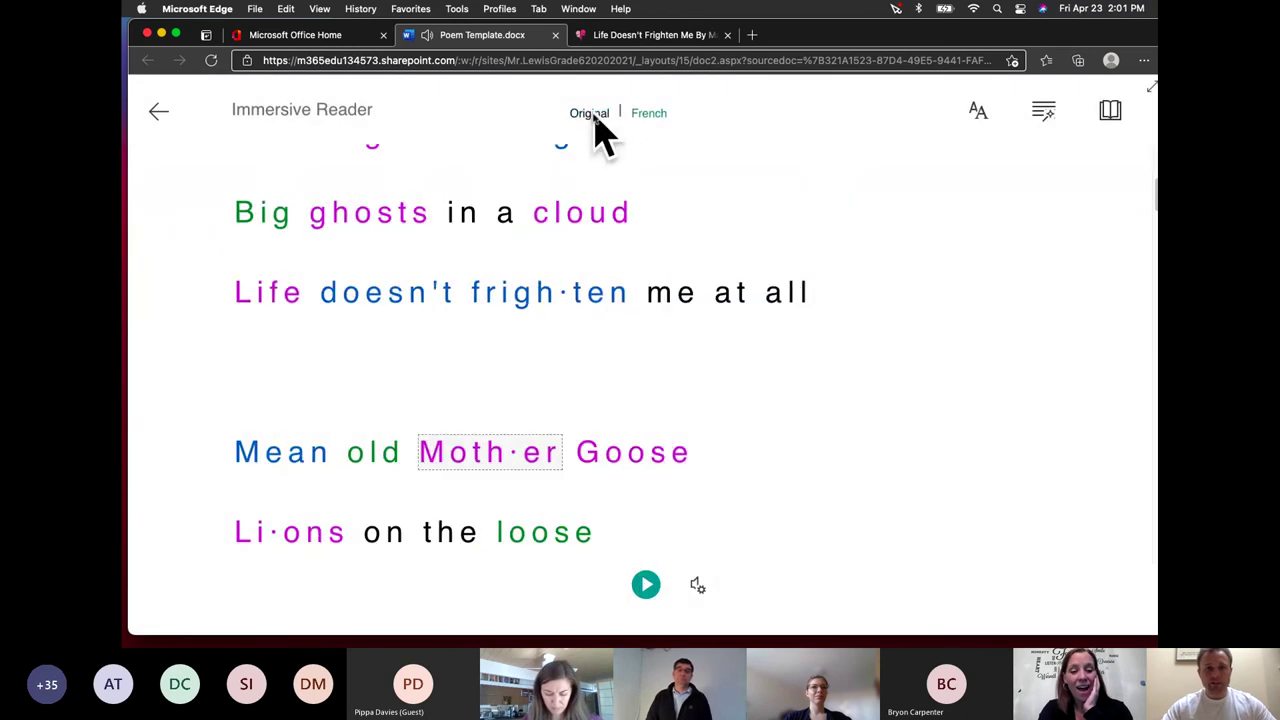
pyautogui.click(660, 114)
pyautogui.click(592, 114)
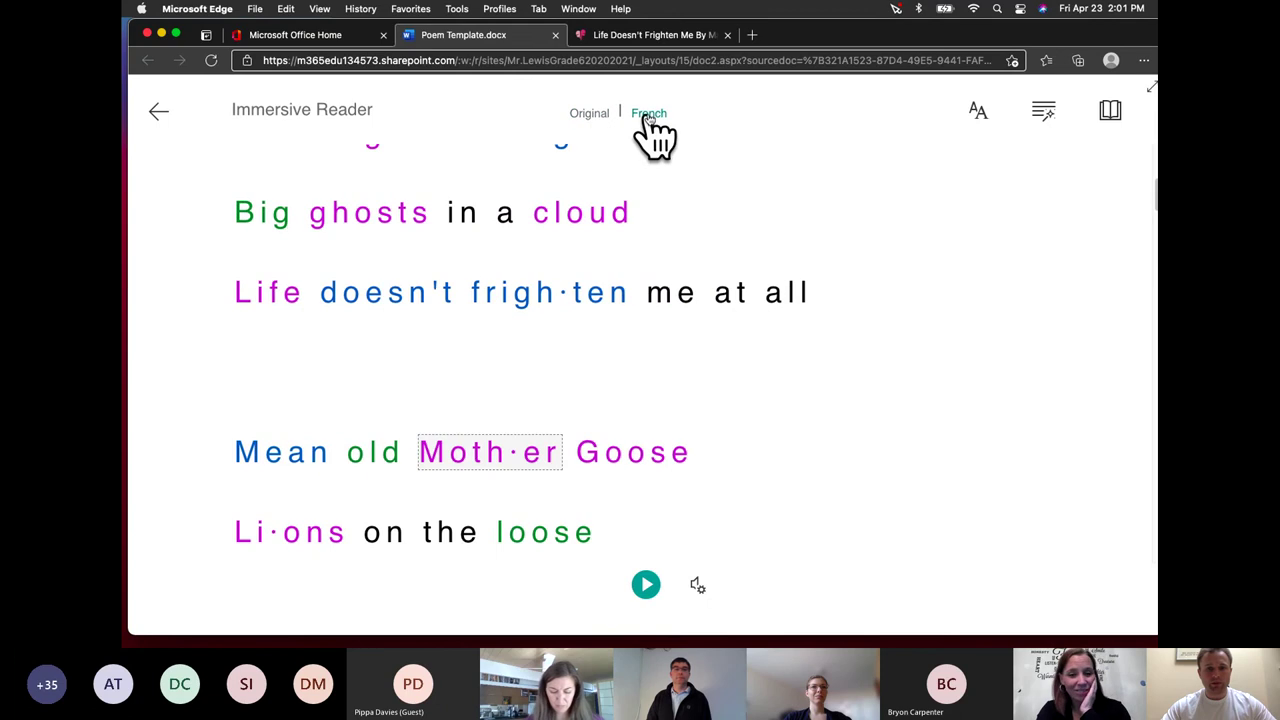
pyautogui.click(655, 118)
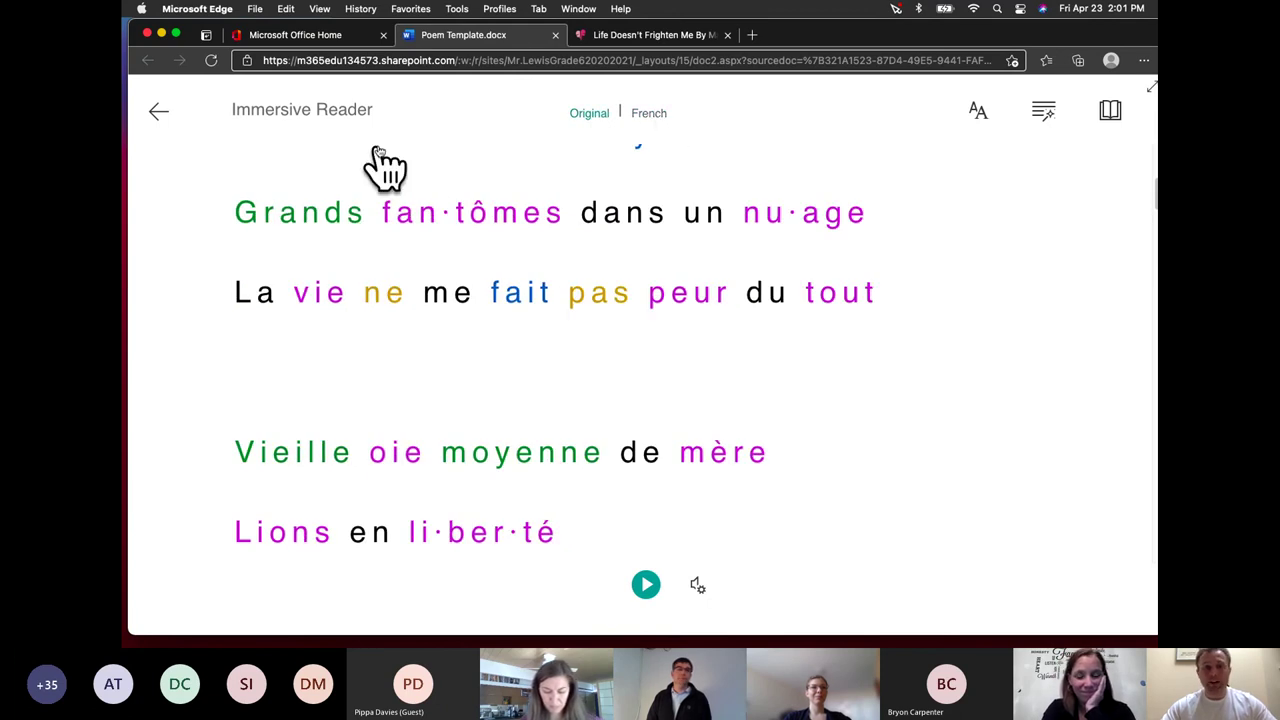
# Leave Immersive Reader and bring up the list of all Office 365 apps from the Office home page
pyautogui.click(159, 111)
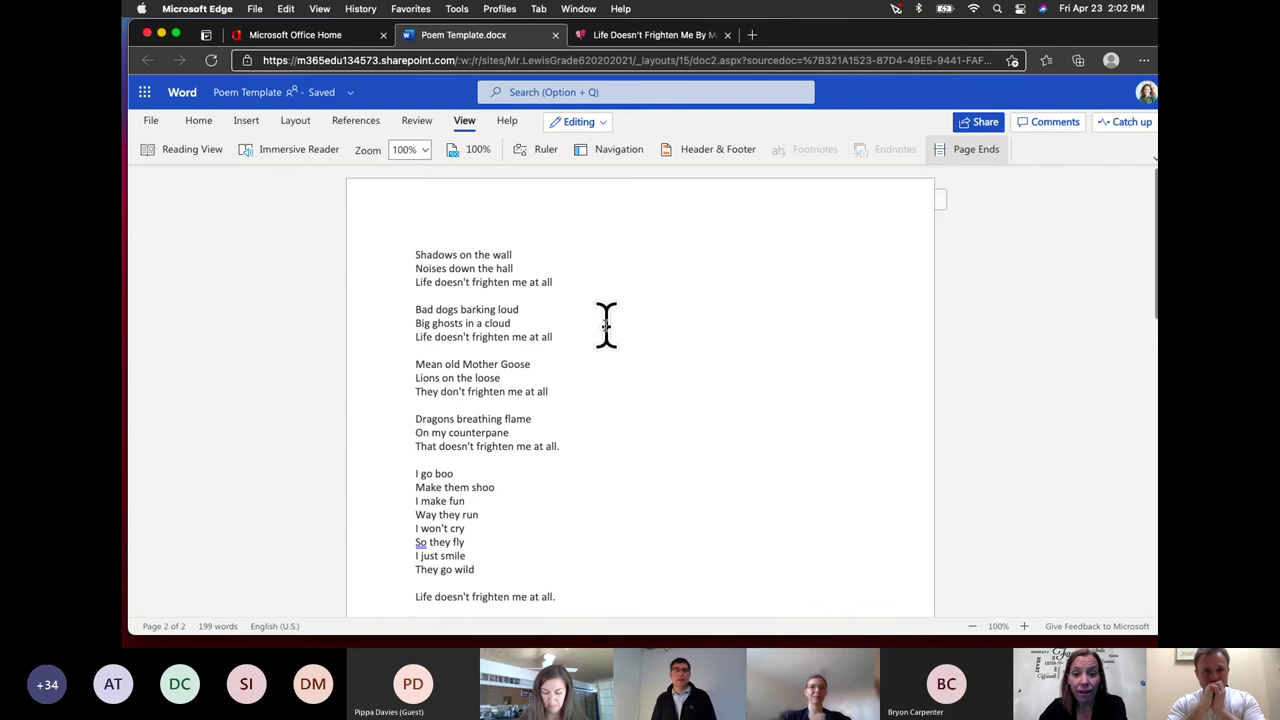
pyautogui.click(309, 32)
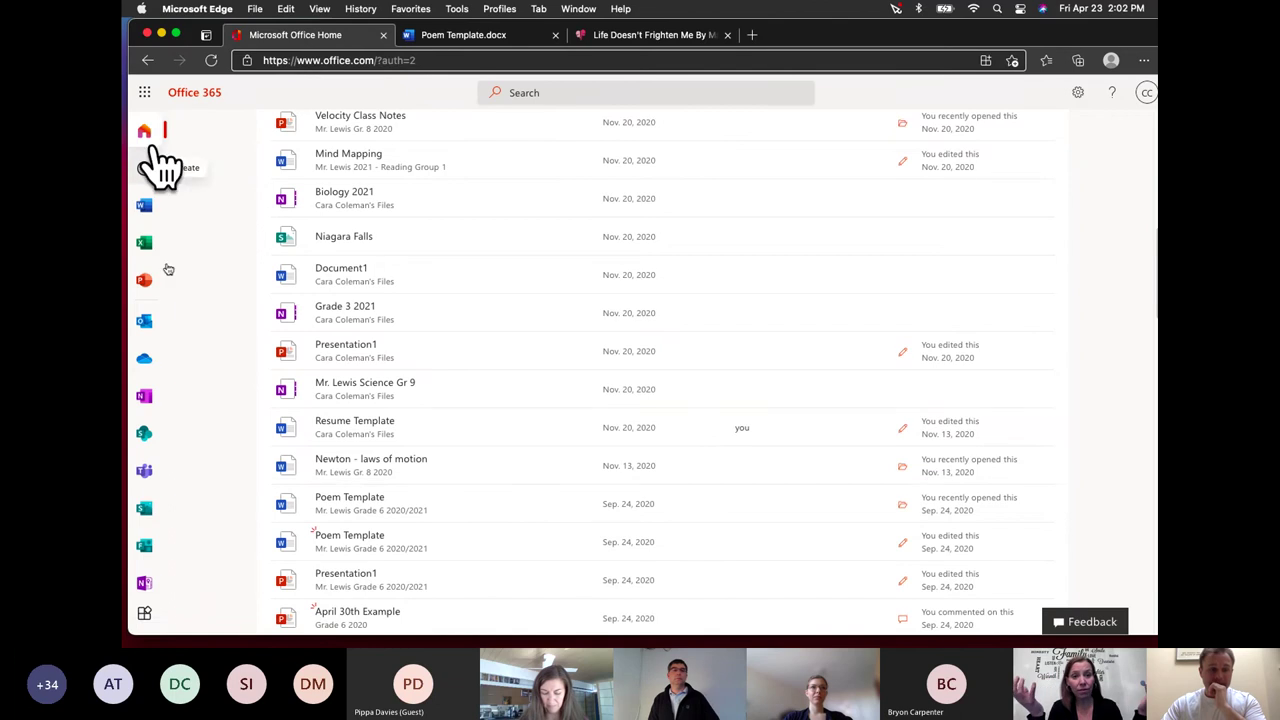
pyautogui.click(143, 614)
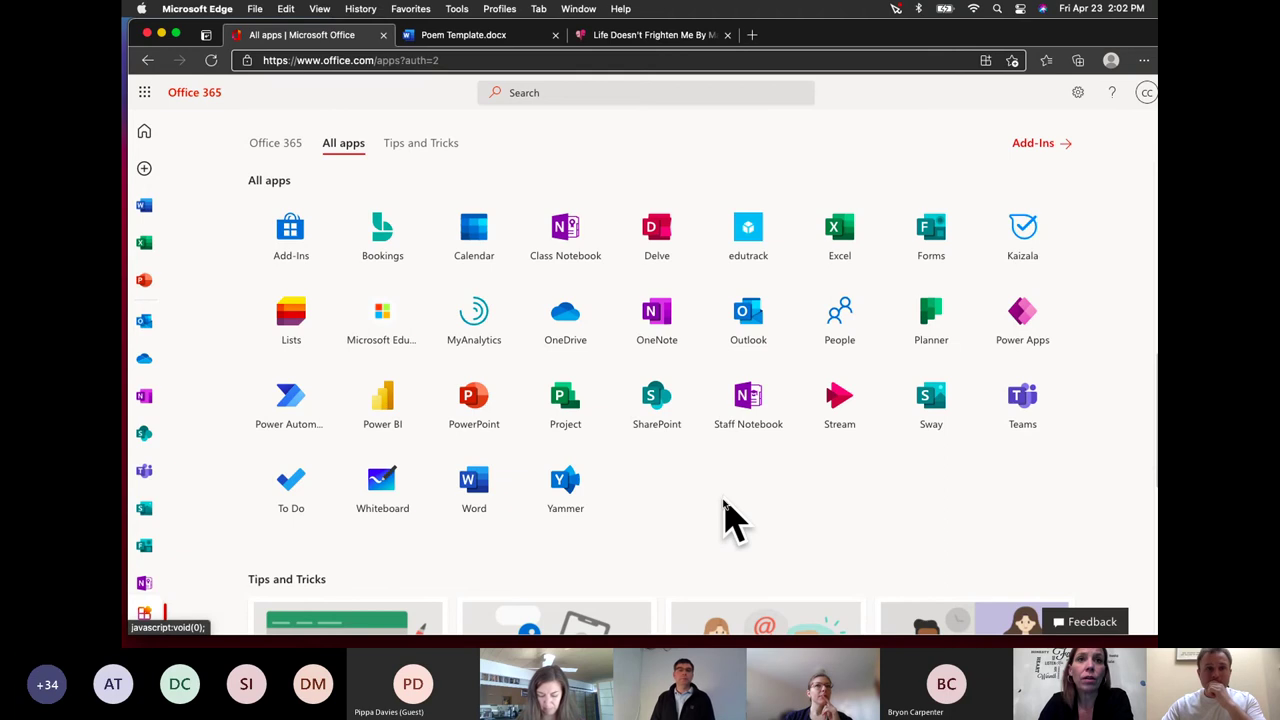
pyautogui.moveTo(835, 635)
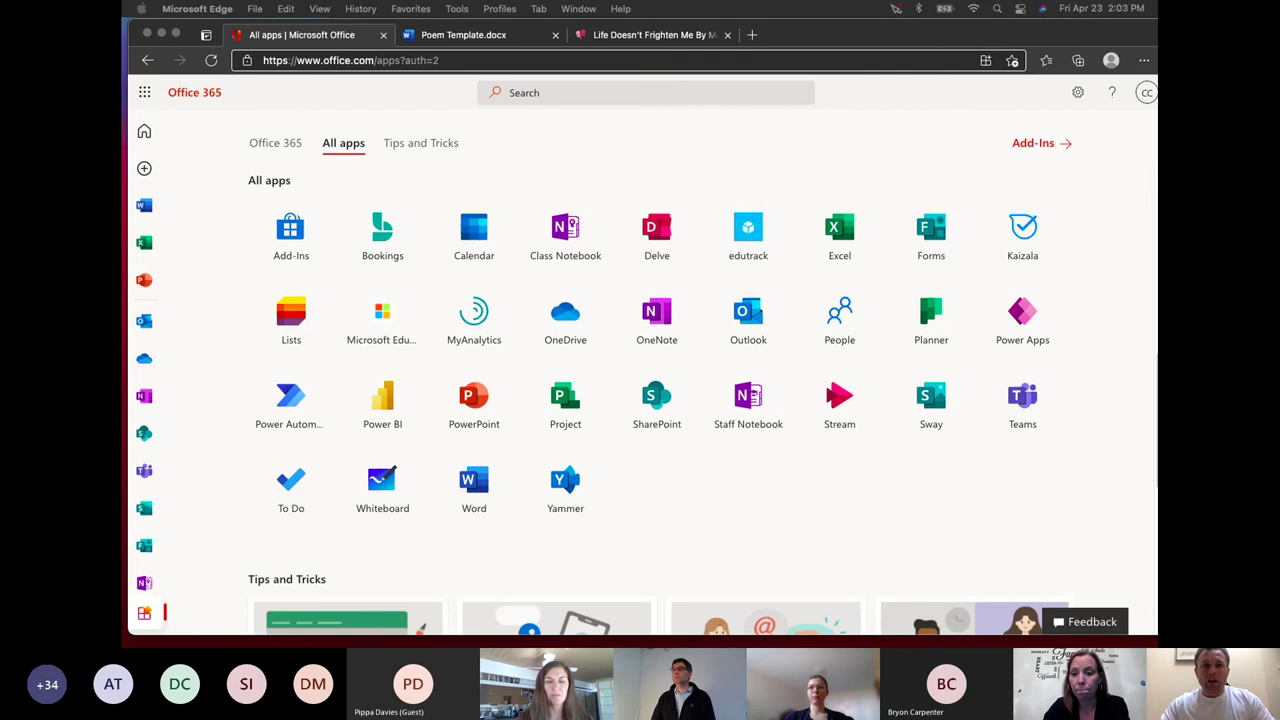
# Look through the poem "Life Doesn't Frighten Me" on its web page and check the page's options for opening it in Immersive Reader
pyautogui.click(481, 40)
pyautogui.click(481, 40)
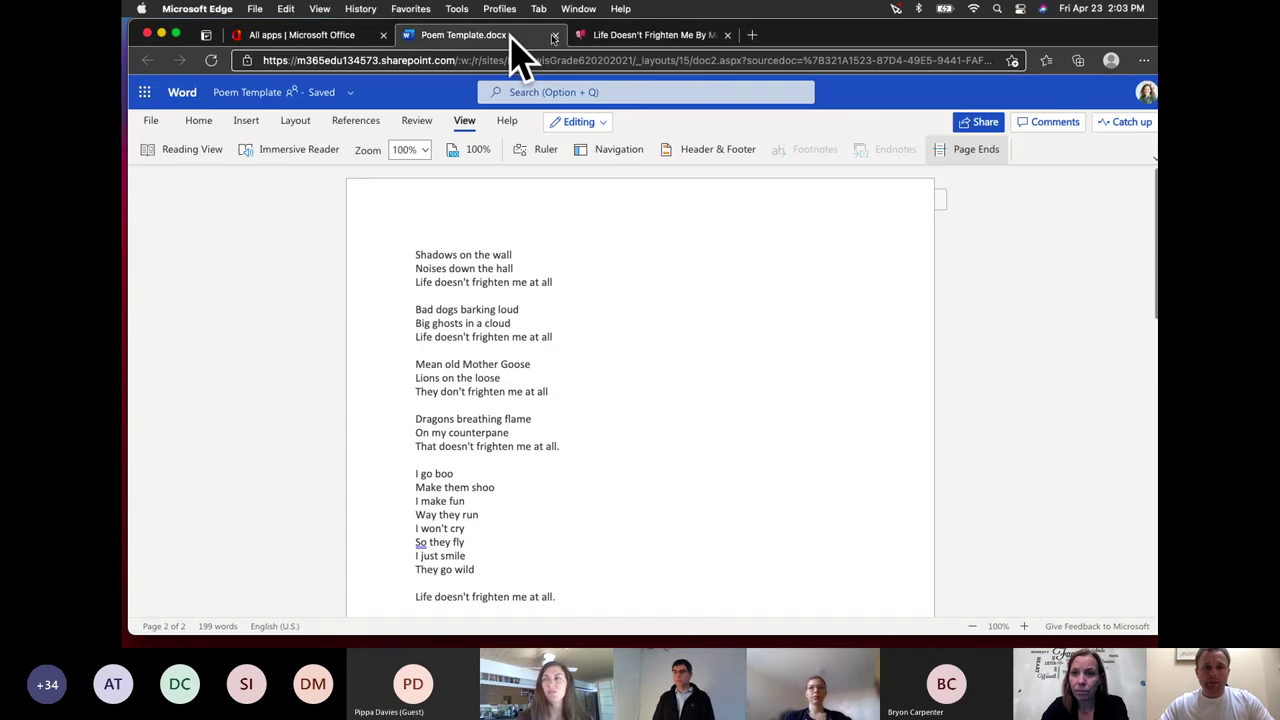
pyautogui.click(648, 38)
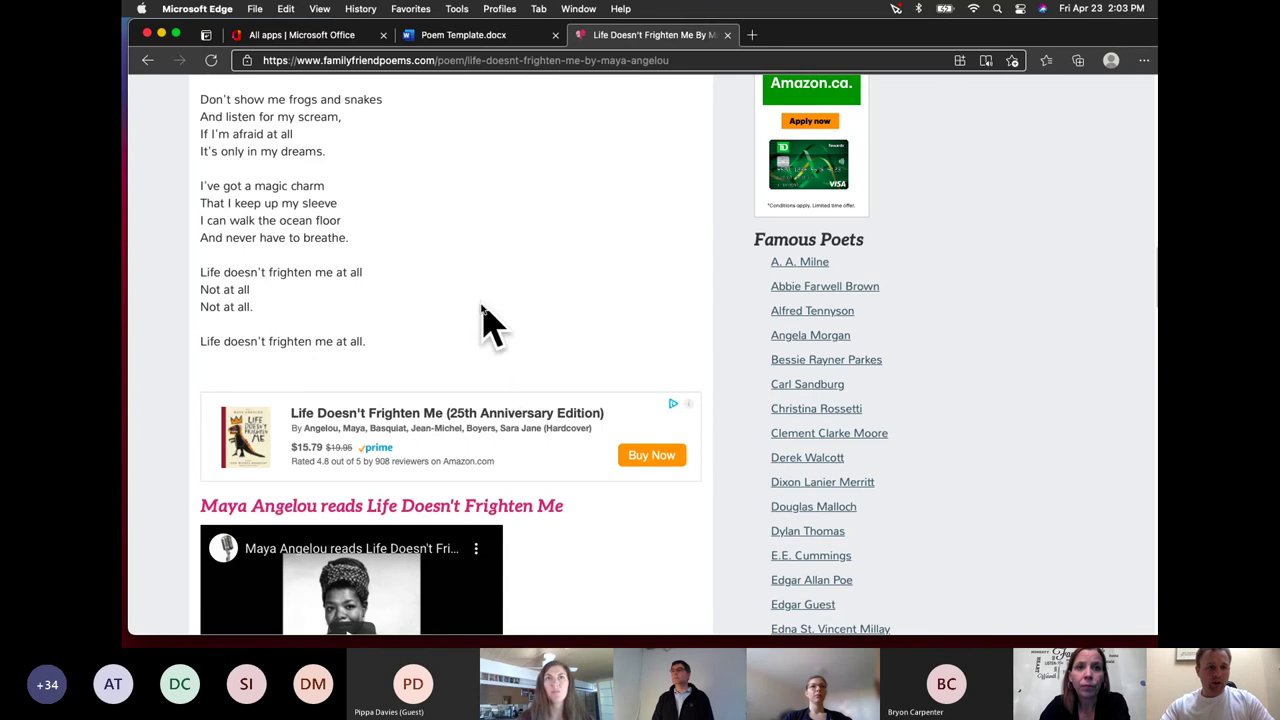
pyautogui.scroll(-3, 481, 316)
pyautogui.scroll(7, 488, 325)
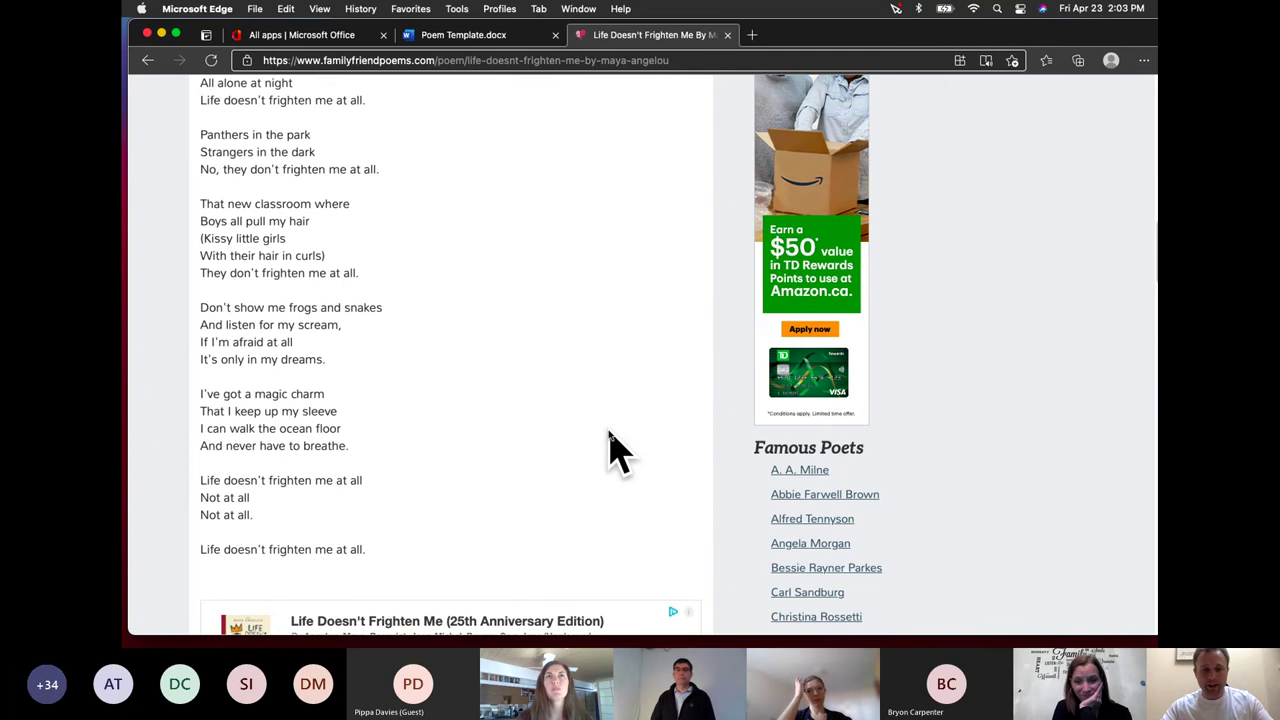
pyautogui.moveTo(675, 640)
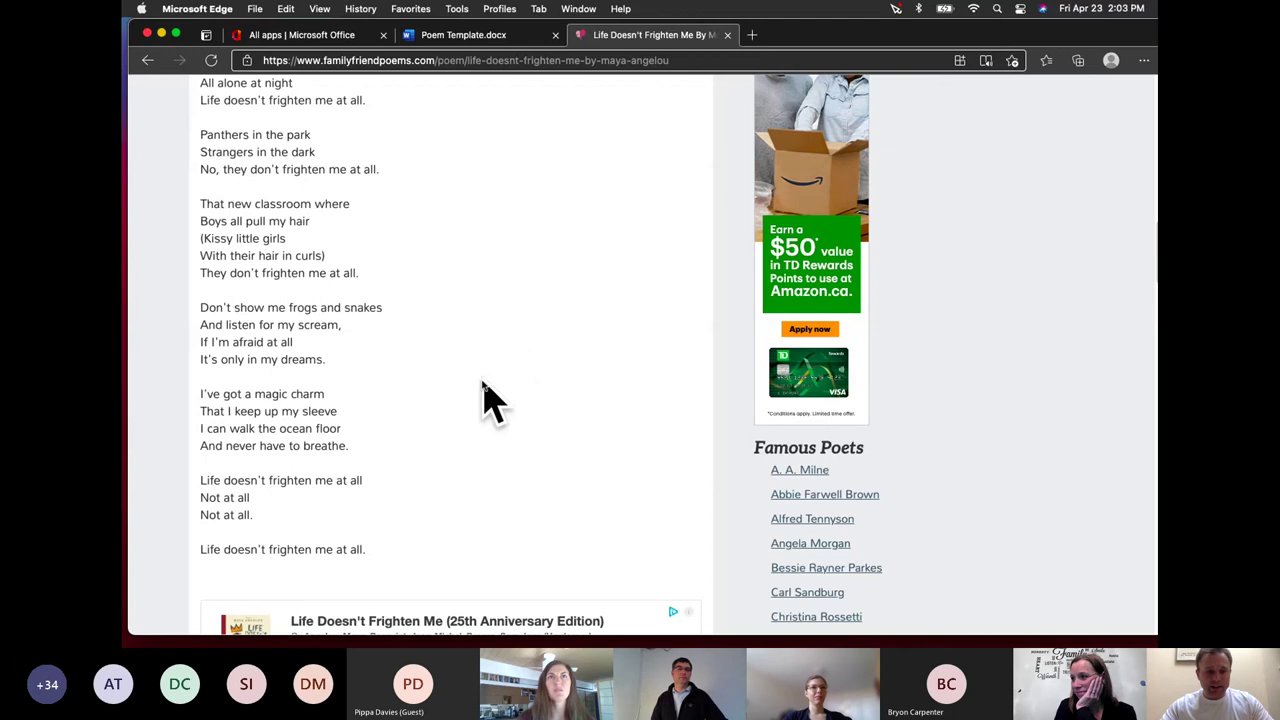
pyautogui.scroll(5, 483, 385)
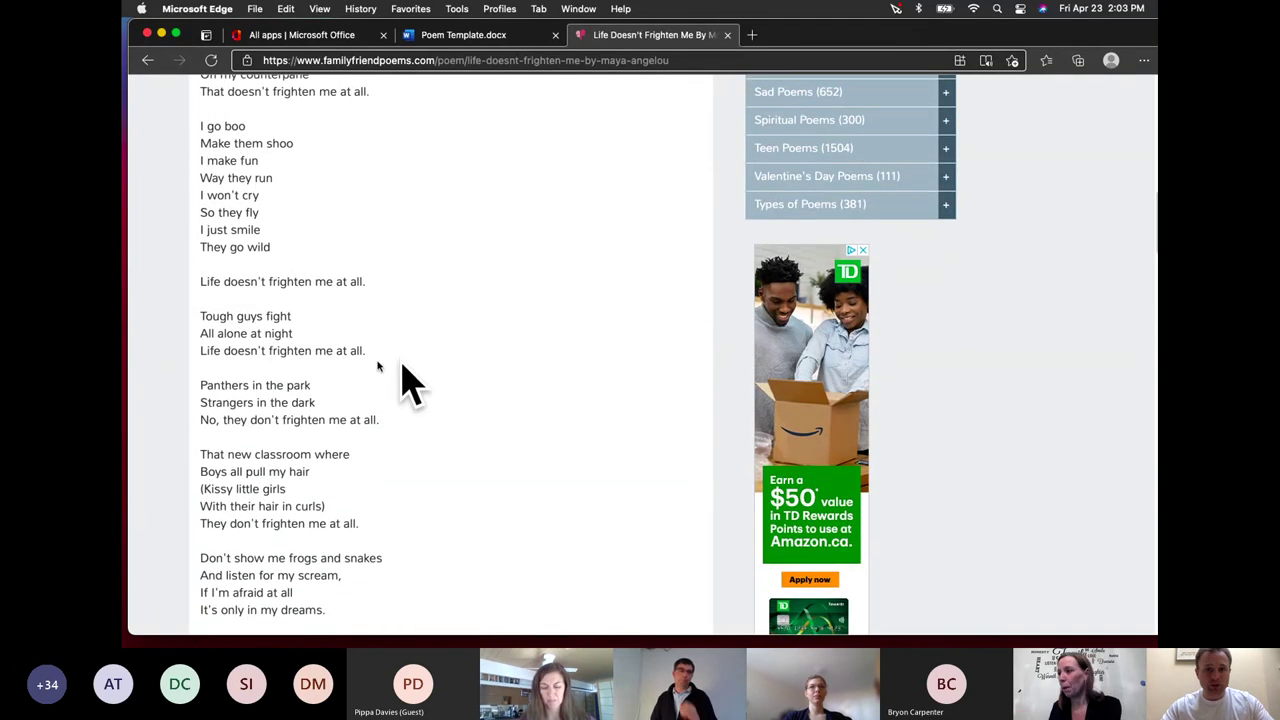
pyautogui.rightClick(355, 273)
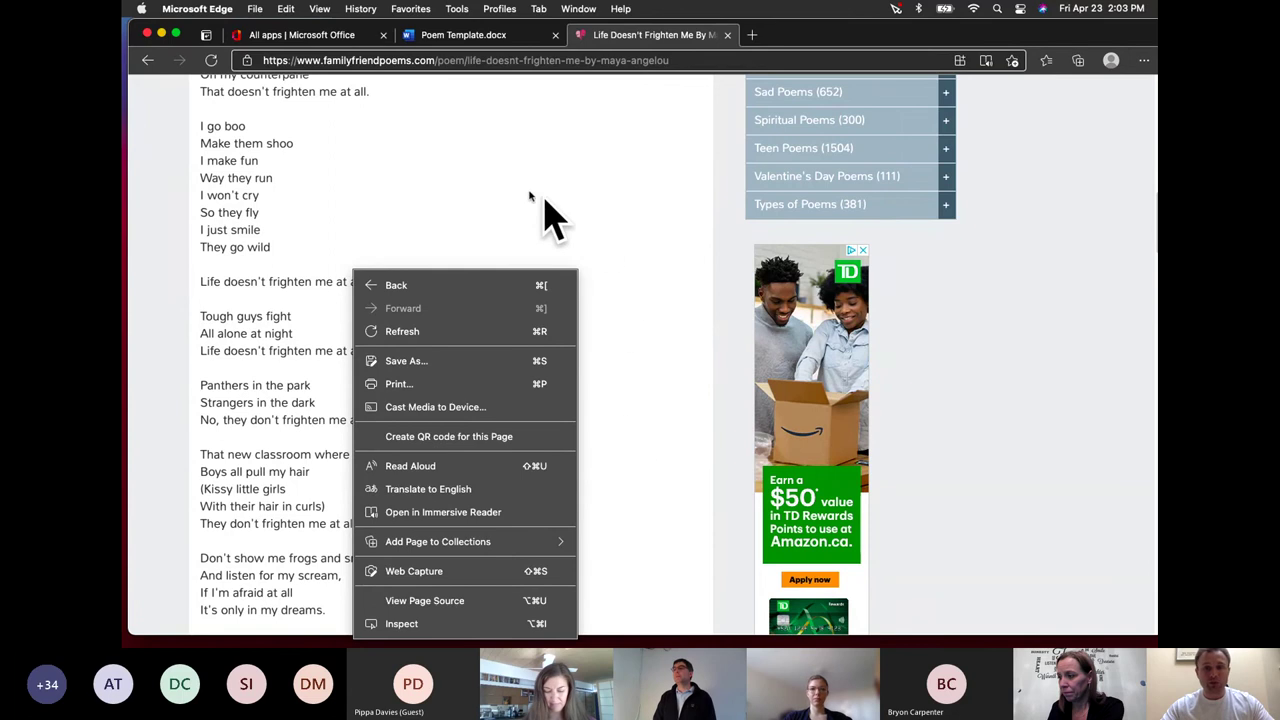
pyautogui.click(502, 192)
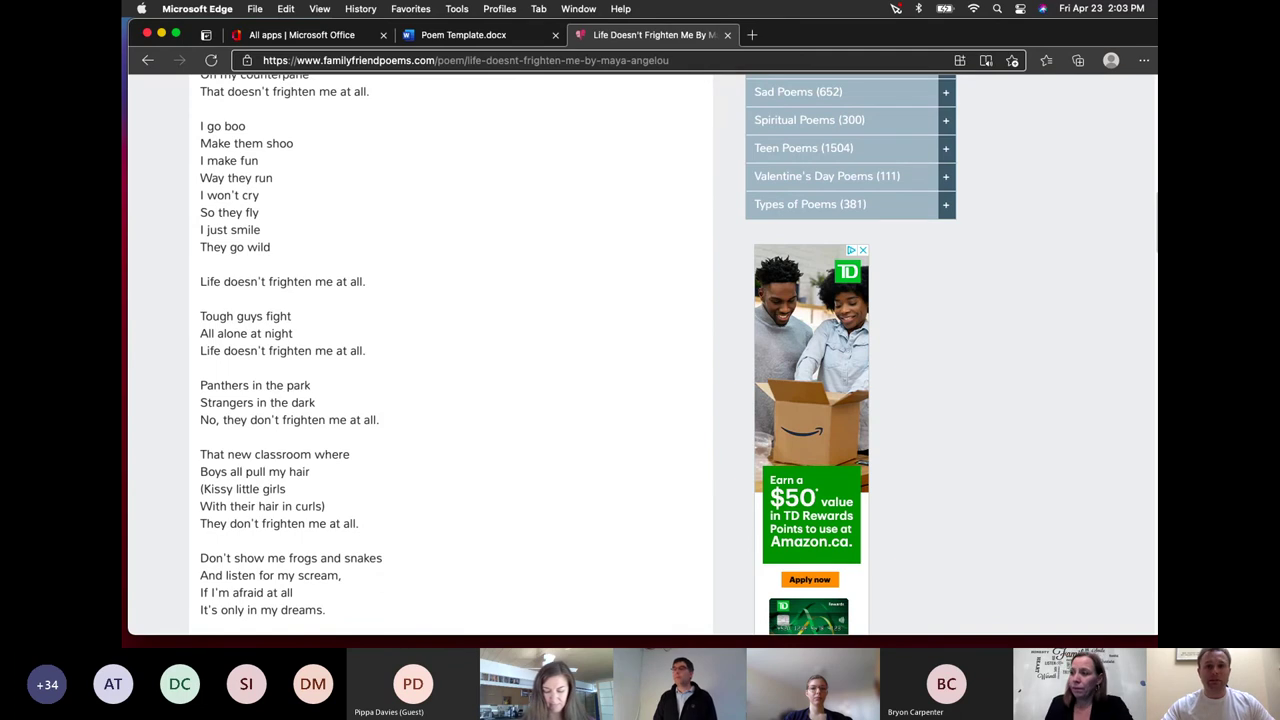
# Switch to the DL Symposium meeting chat in Microsoft Teams and enlarge its window to fill the screen
pyautogui.press('super+Tab')
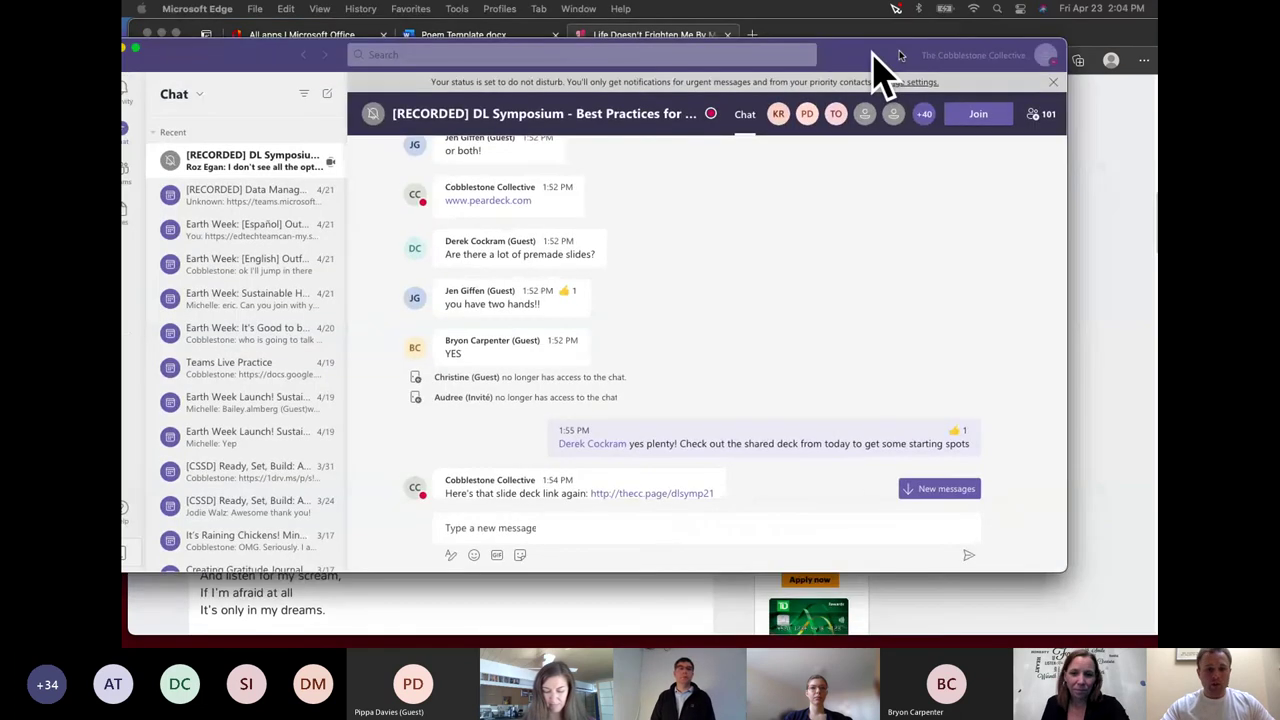
pyautogui.moveTo(871, 71); pyautogui.dragTo(935, 65)
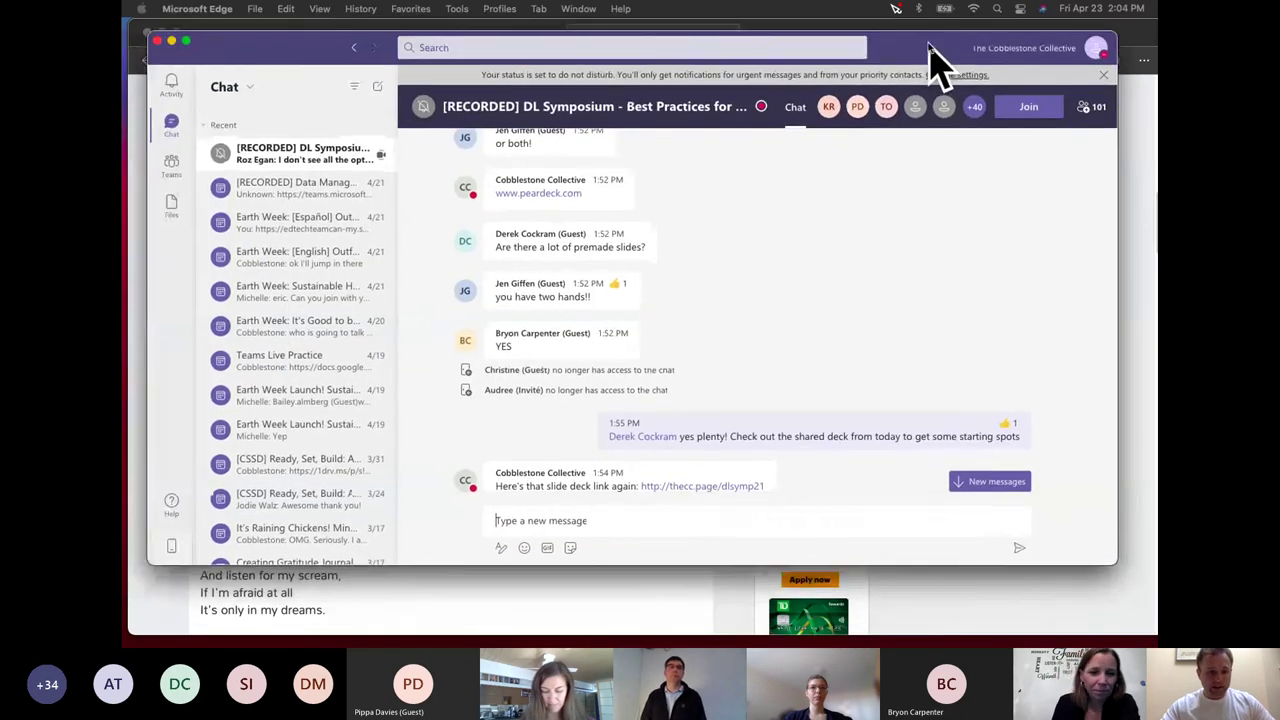
pyautogui.moveTo(149, 564); pyautogui.dragTo(122, 647)
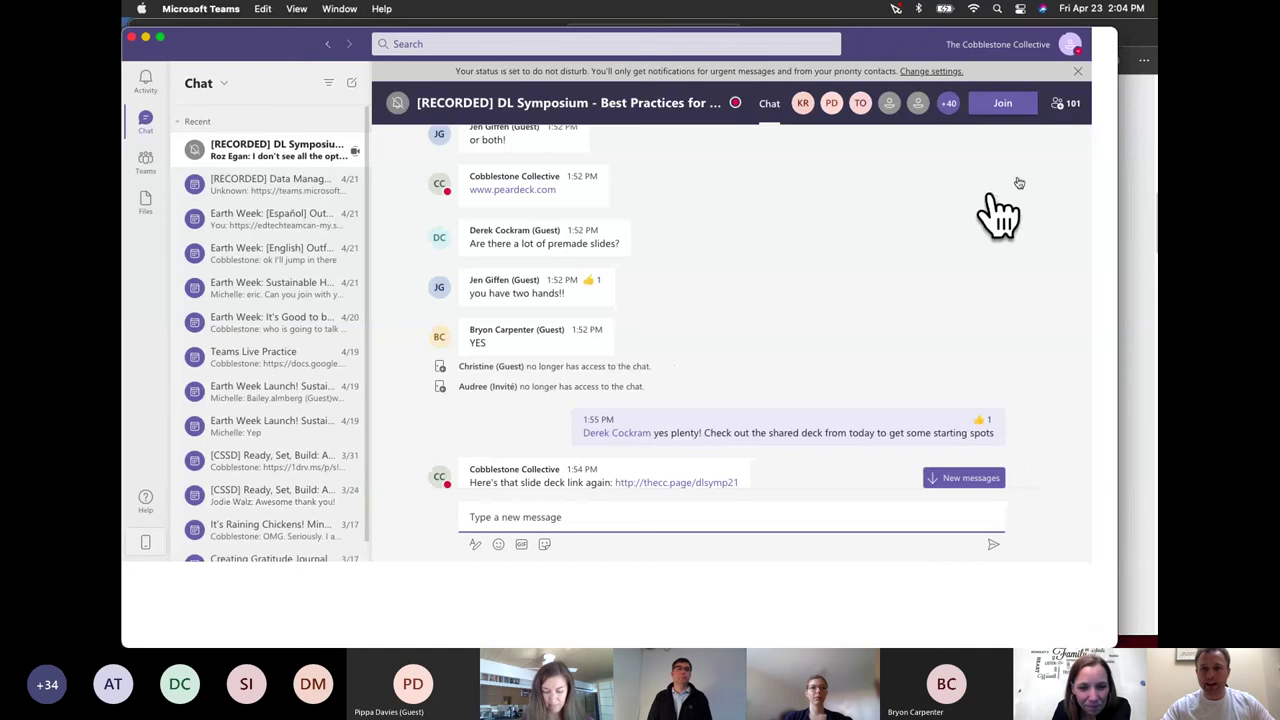
pyautogui.moveTo(1117, 33); pyautogui.dragTo(1157, 25)
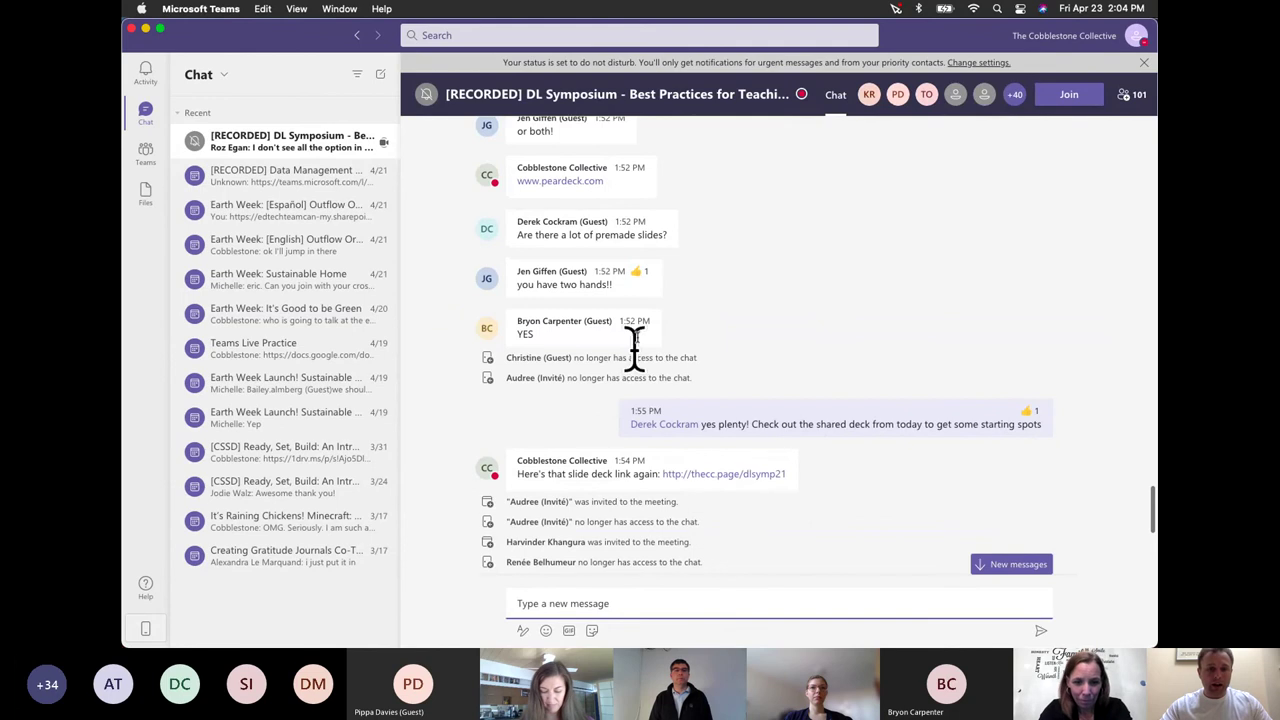
# Check the additional options of the 1:55 PM chat message about the shared deck
pyautogui.click(800, 415)
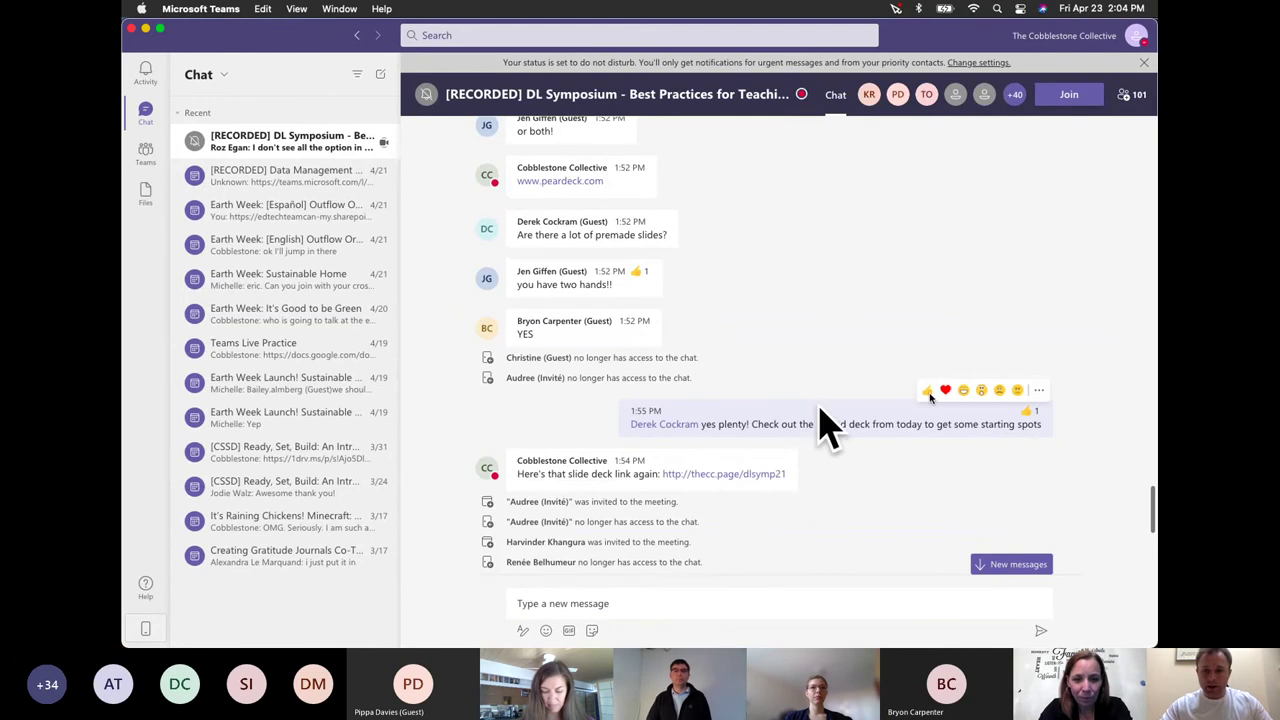
pyautogui.click(1040, 392)
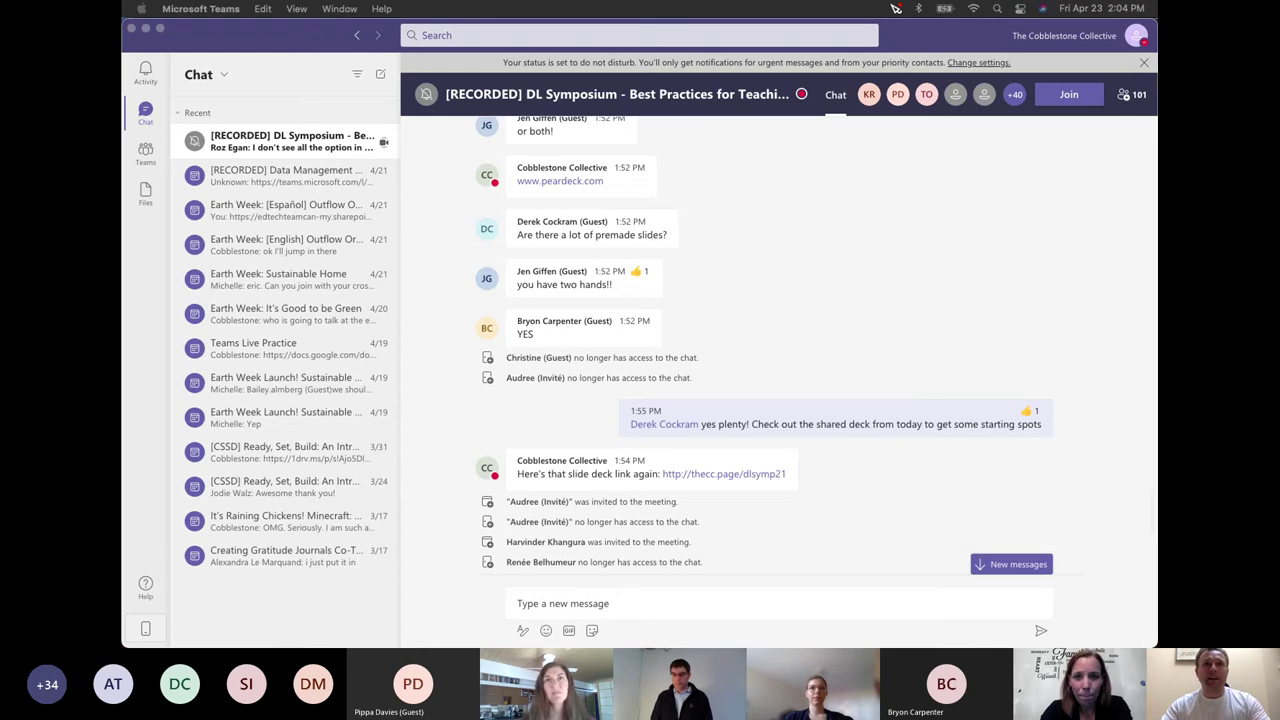
# Switch to the PowerPoint deck in Chrome, open the "Immersive Reader in O365" slide's body text in Immersive Reader and view the reading preferences
pyautogui.moveTo(1279, 171); pyautogui.dragTo(785, 56)
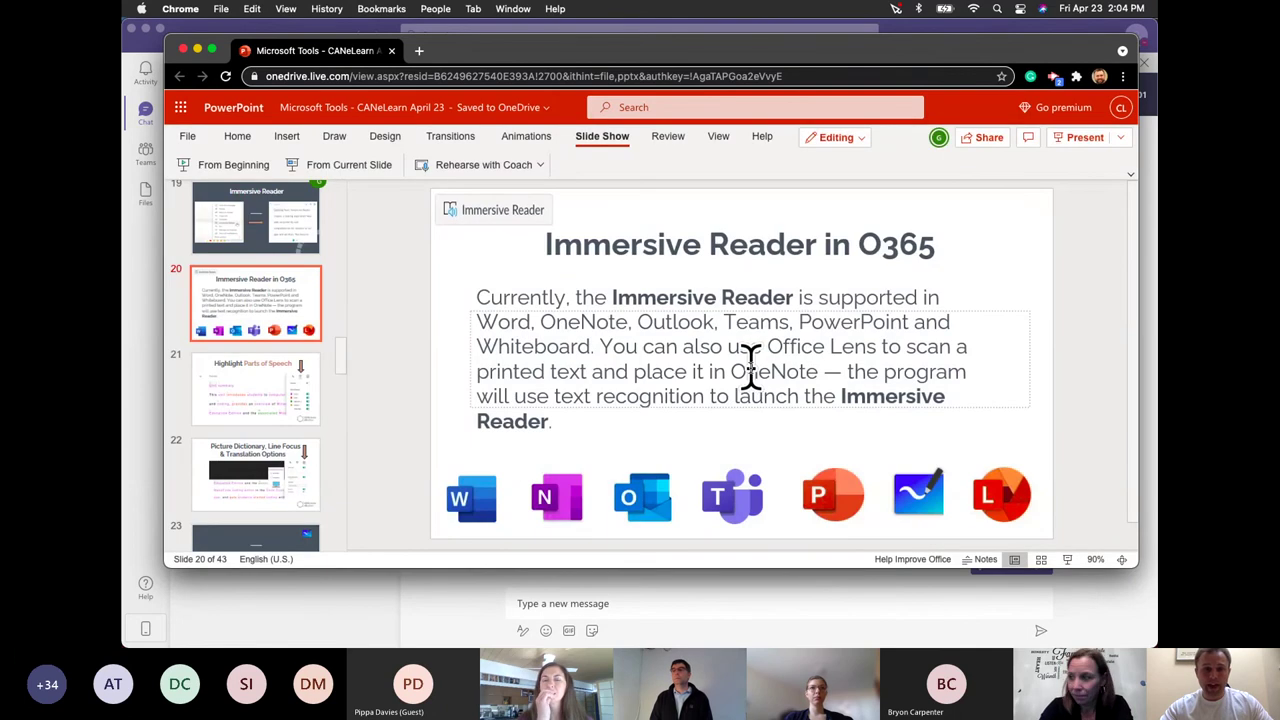
pyautogui.rightClick(750, 365)
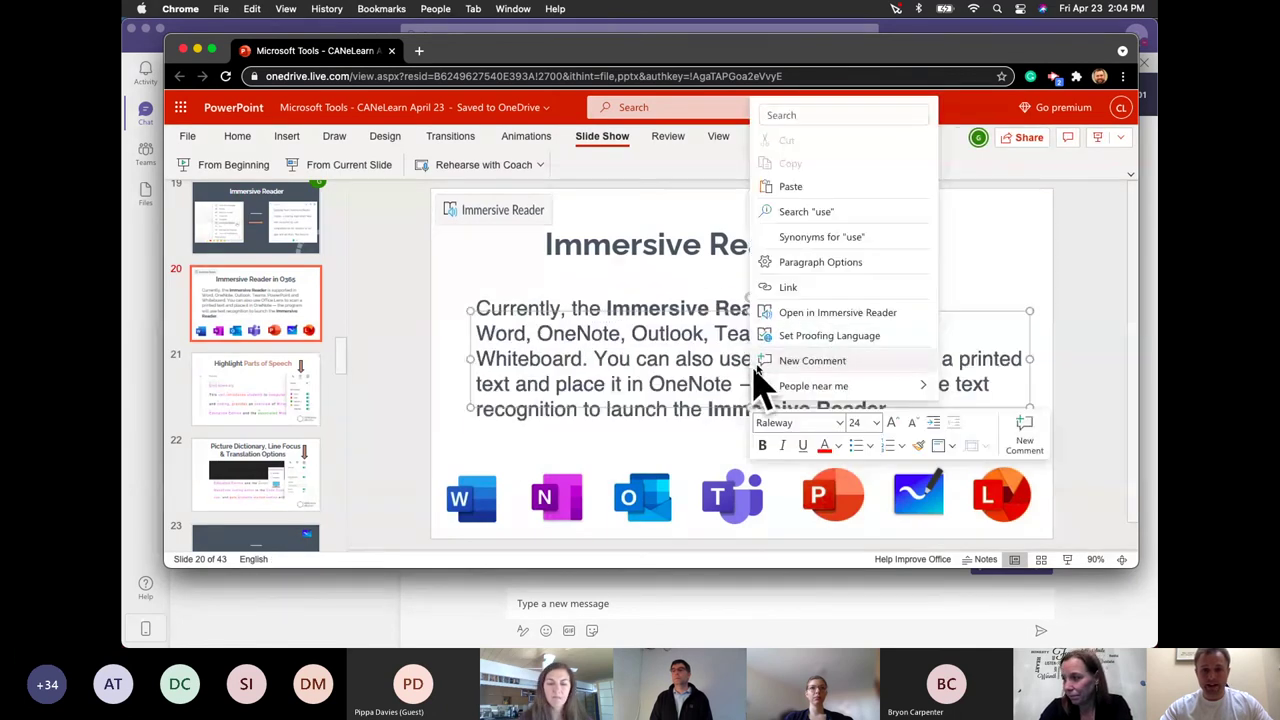
pyautogui.click(826, 314)
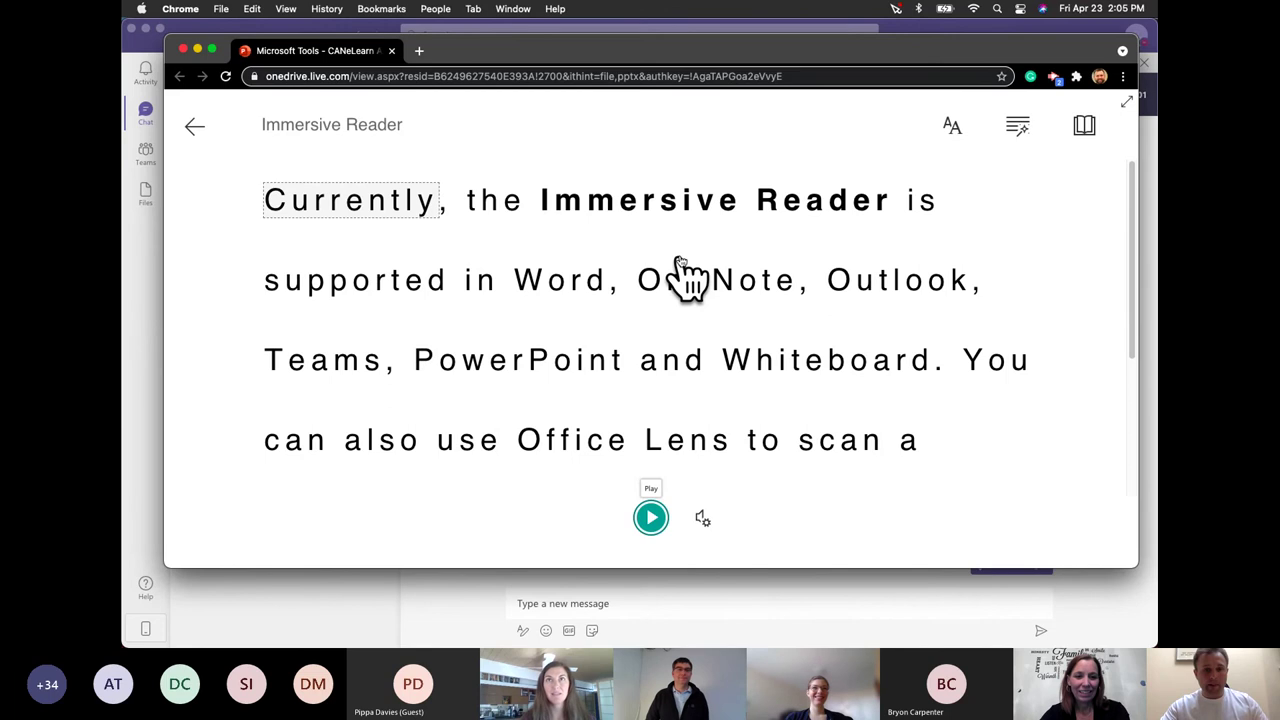
pyautogui.click(1085, 128)
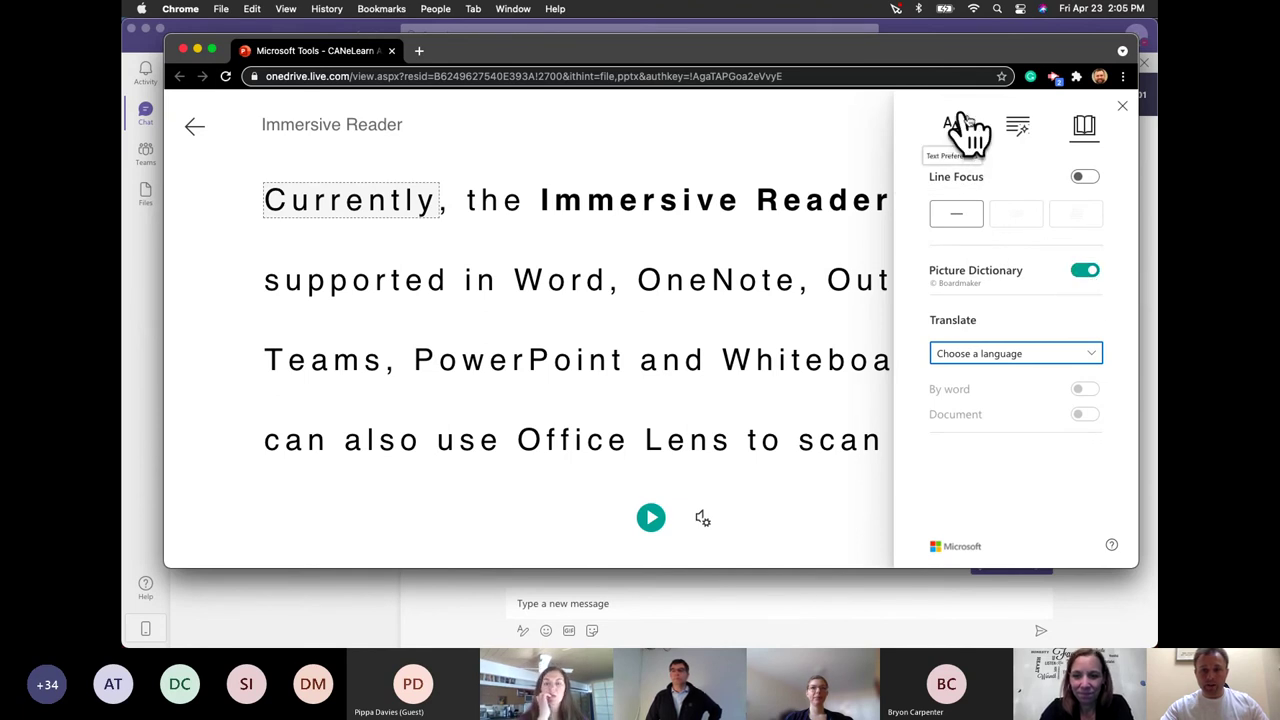
pyautogui.click(200, 128)
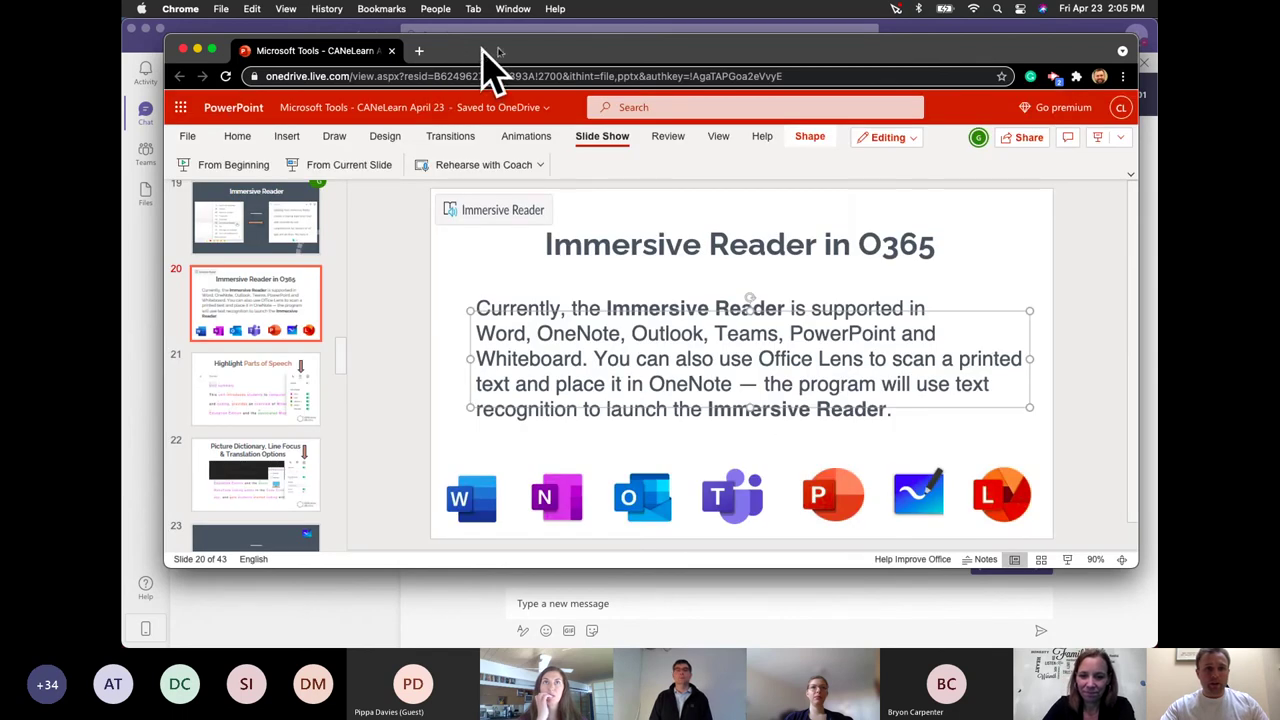
# Move the PowerPoint and Teams windows off the shared screen to uncover the poem's web page
pyautogui.moveTo(486, 63); pyautogui.dragTo(1158, 100)
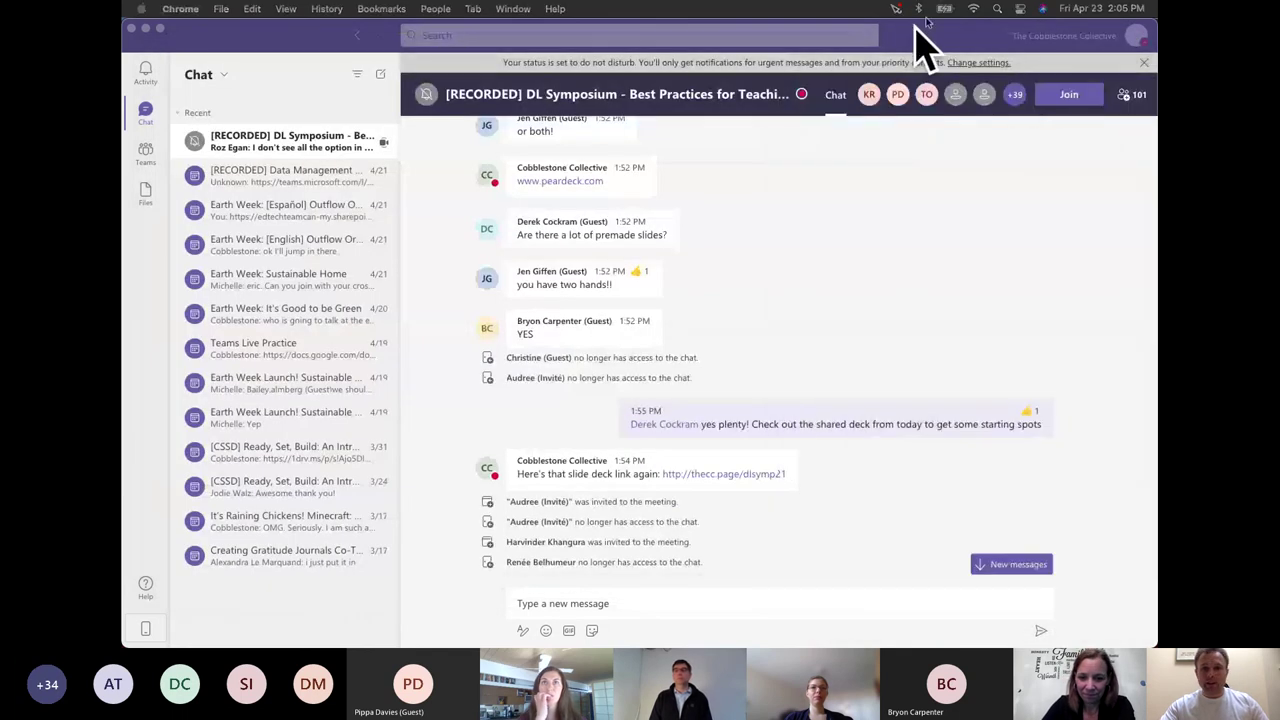
pyautogui.moveTo(948, 42); pyautogui.dragTo(1279, 130)
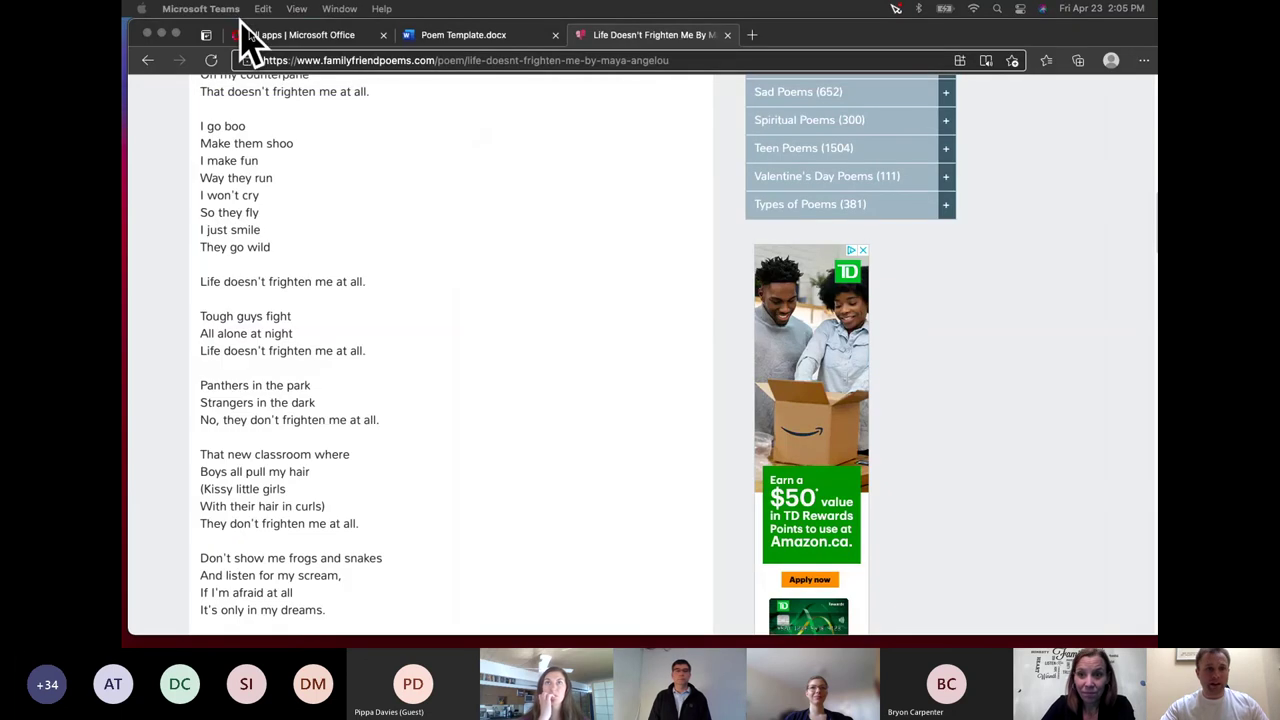
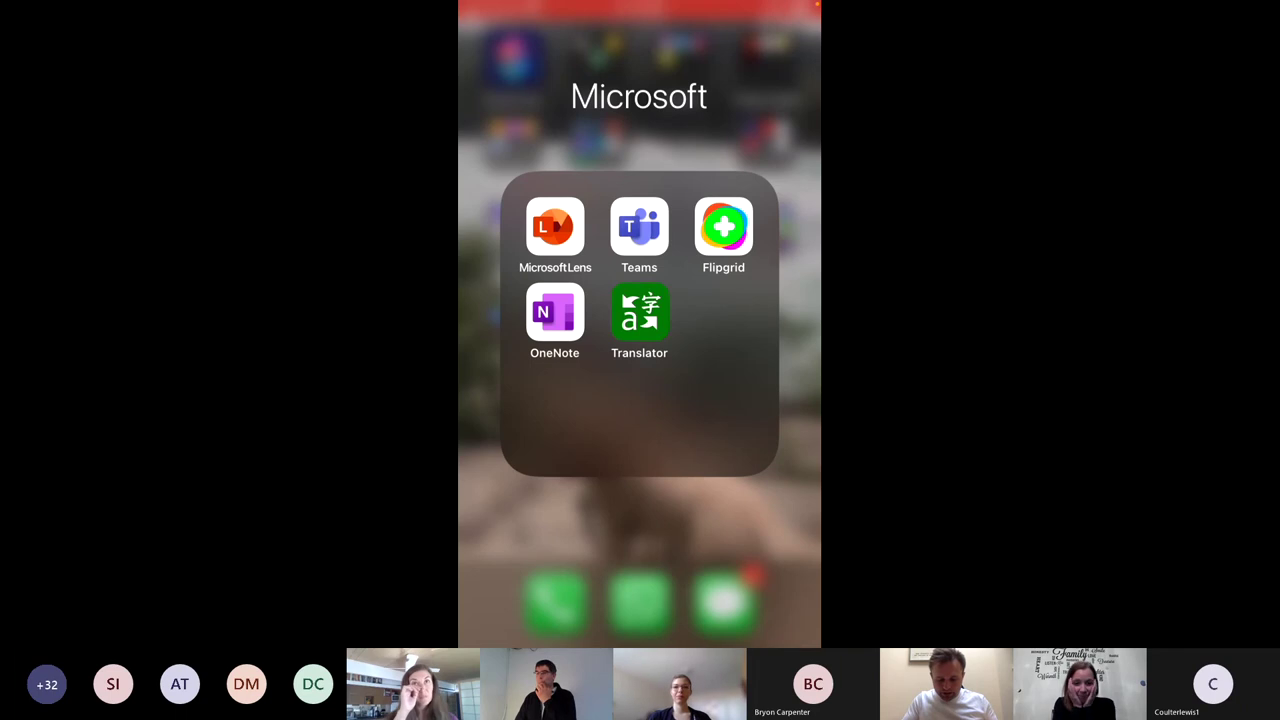
# Open Microsoft Lens on the phone and fit the scan border to the "Powers of the Chessmen" book page
pyautogui.click(555, 227)
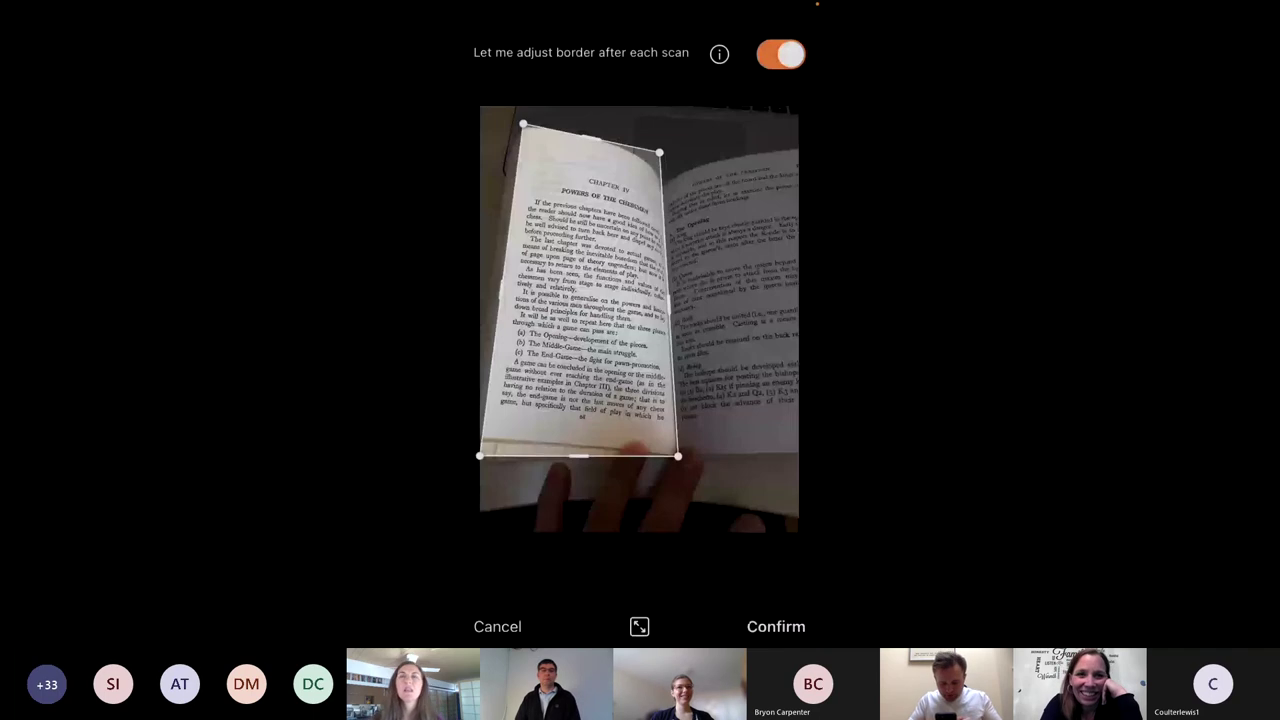
pyautogui.moveTo(487, 454); pyautogui.dragTo(493, 459)
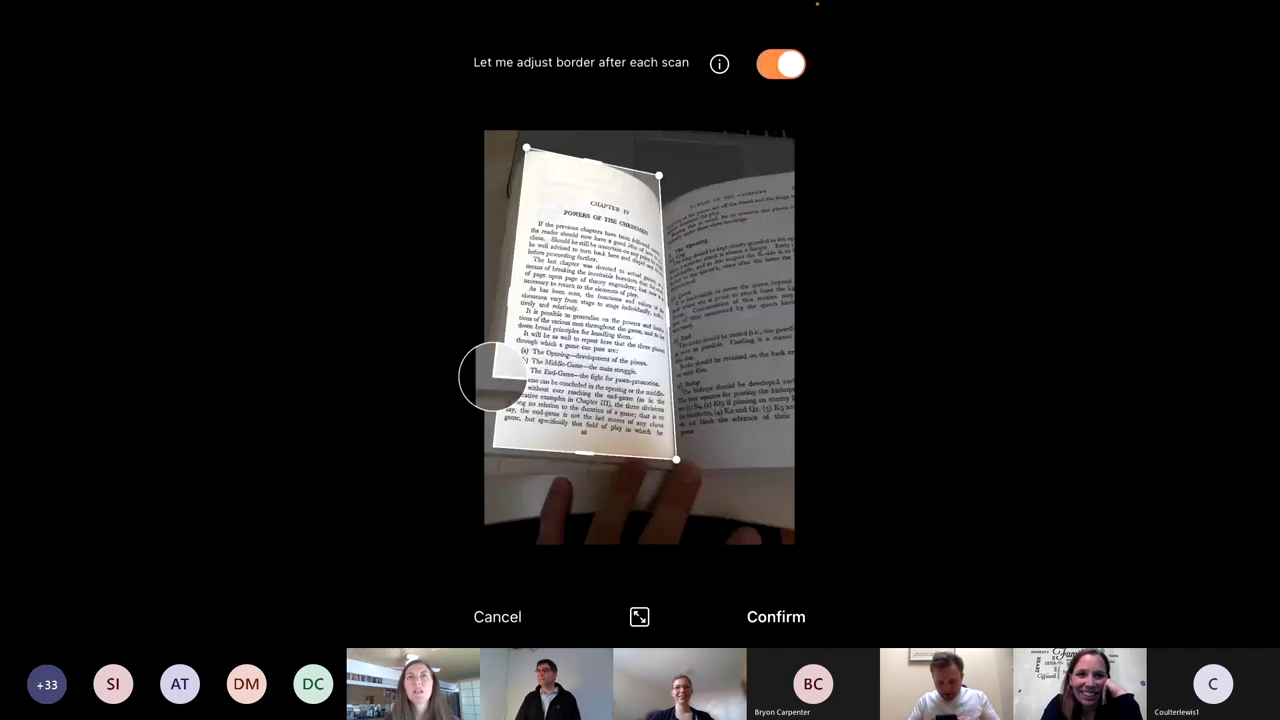
pyautogui.click(776, 617)
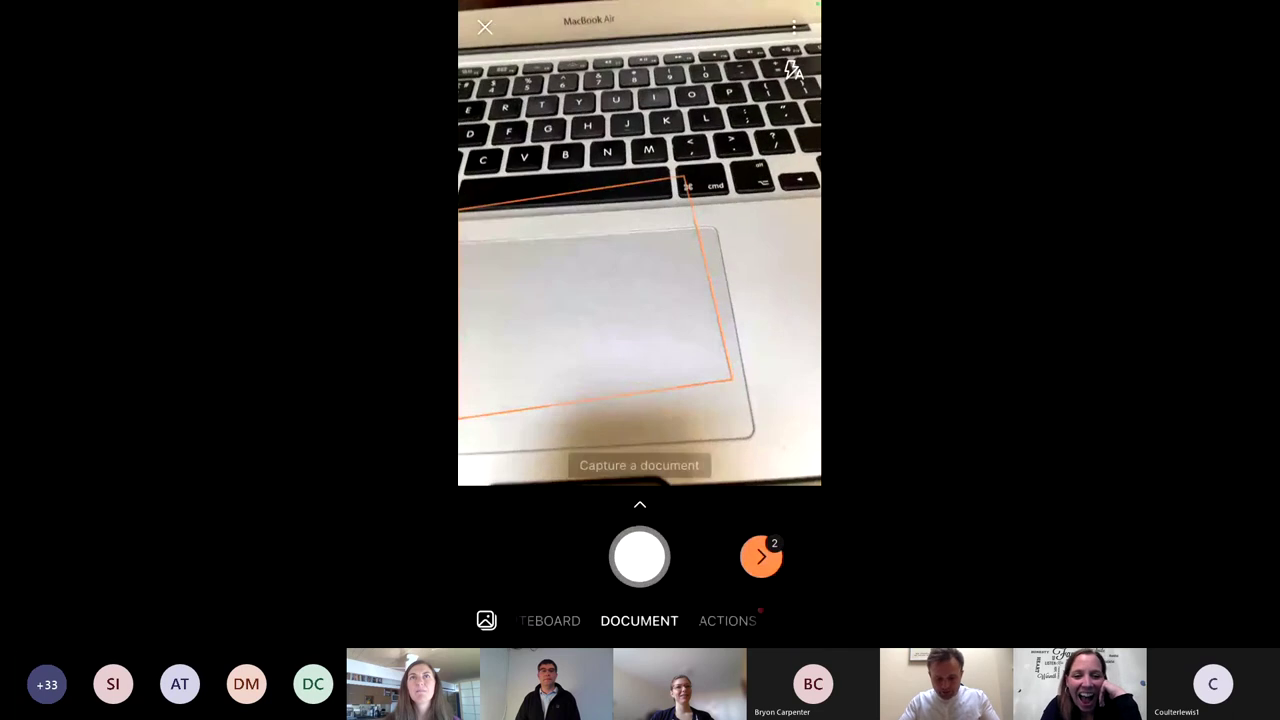
# Review the captured book pages, going from the "Powers of the Chessmen" scan back to the "The Openings" scan
pyautogui.click(761, 557)
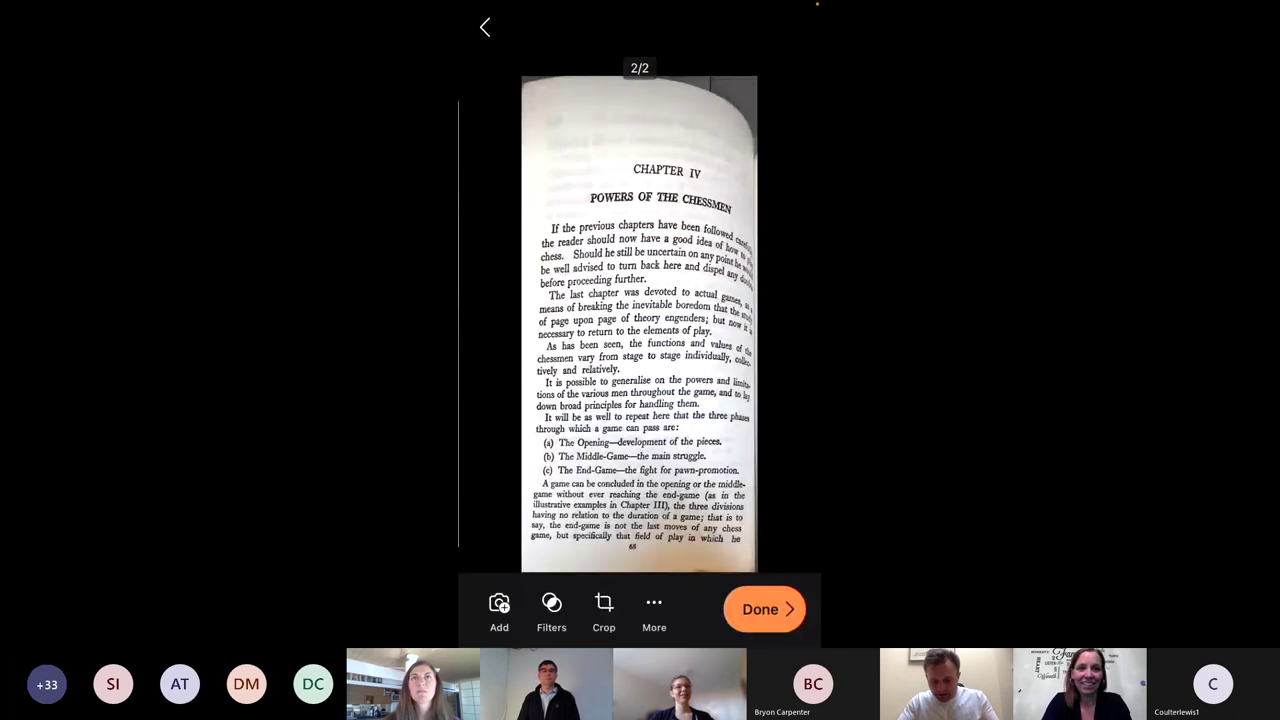
pyautogui.moveTo(560, 320); pyautogui.dragTo(800, 320)
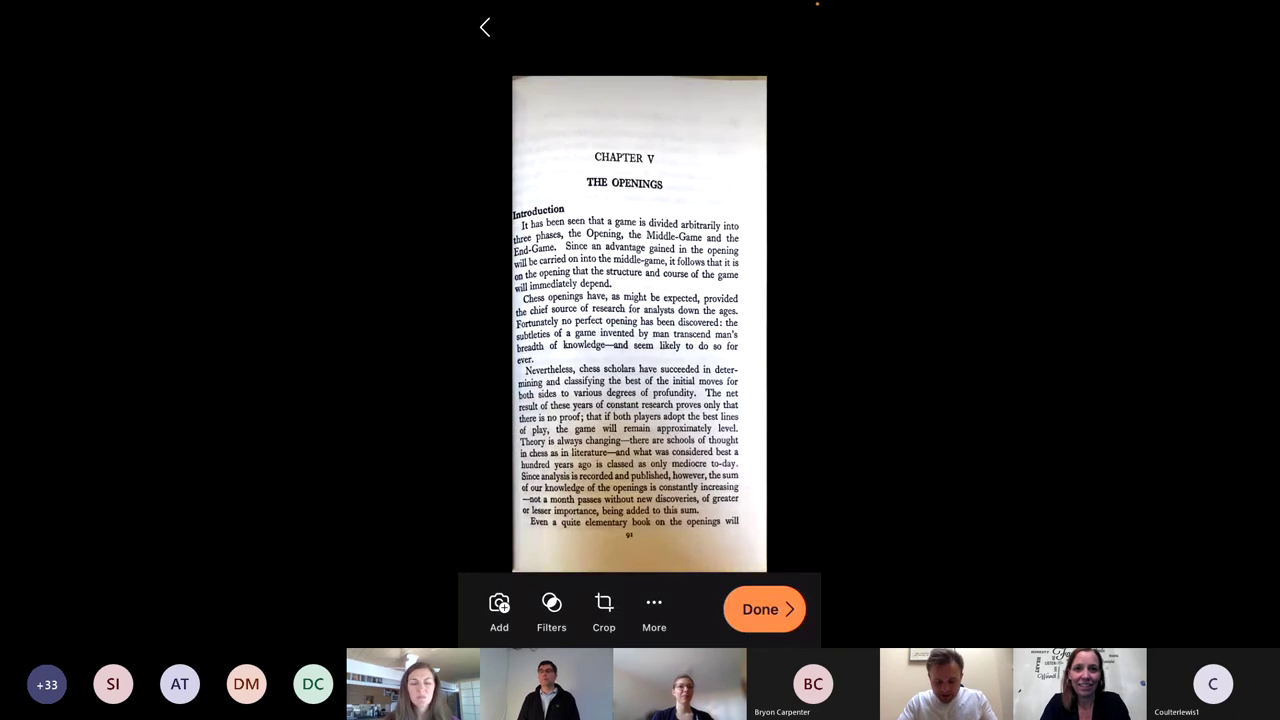
# Show the extra editing tools for "The Openings" scan, finish the scan and look through the export destinations
pyautogui.click(654, 610)
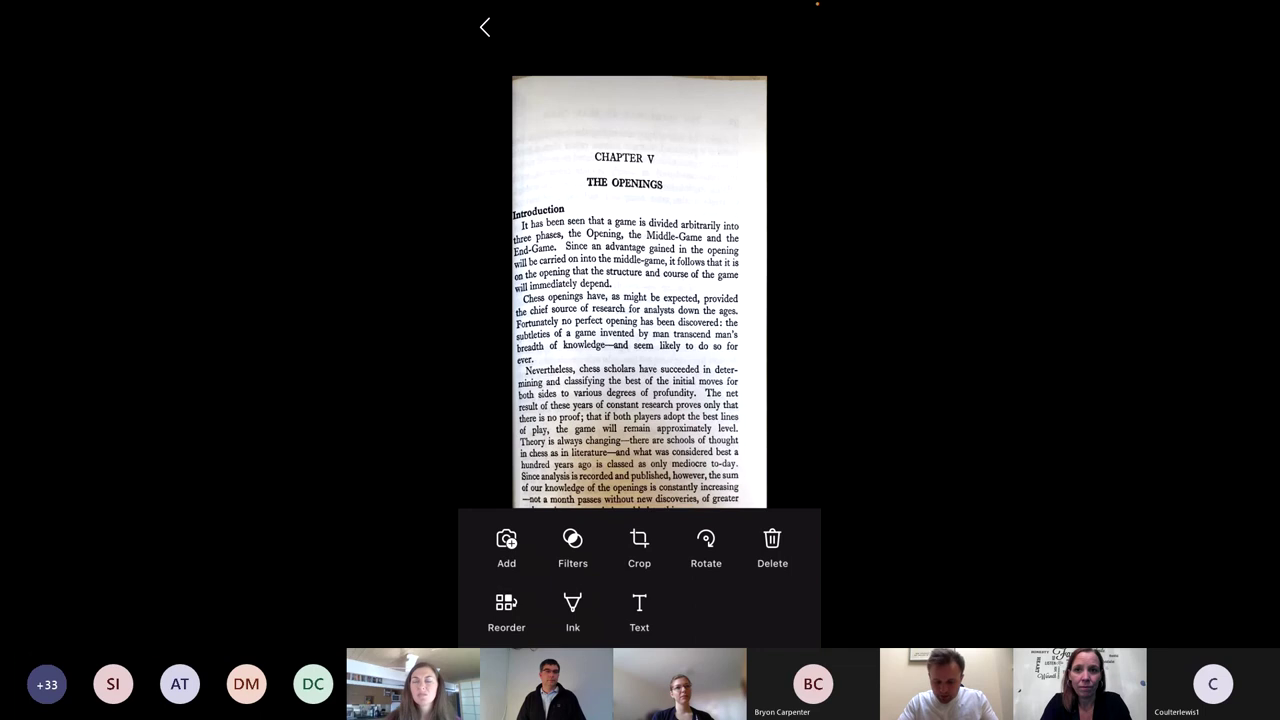
pyautogui.click(763, 609)
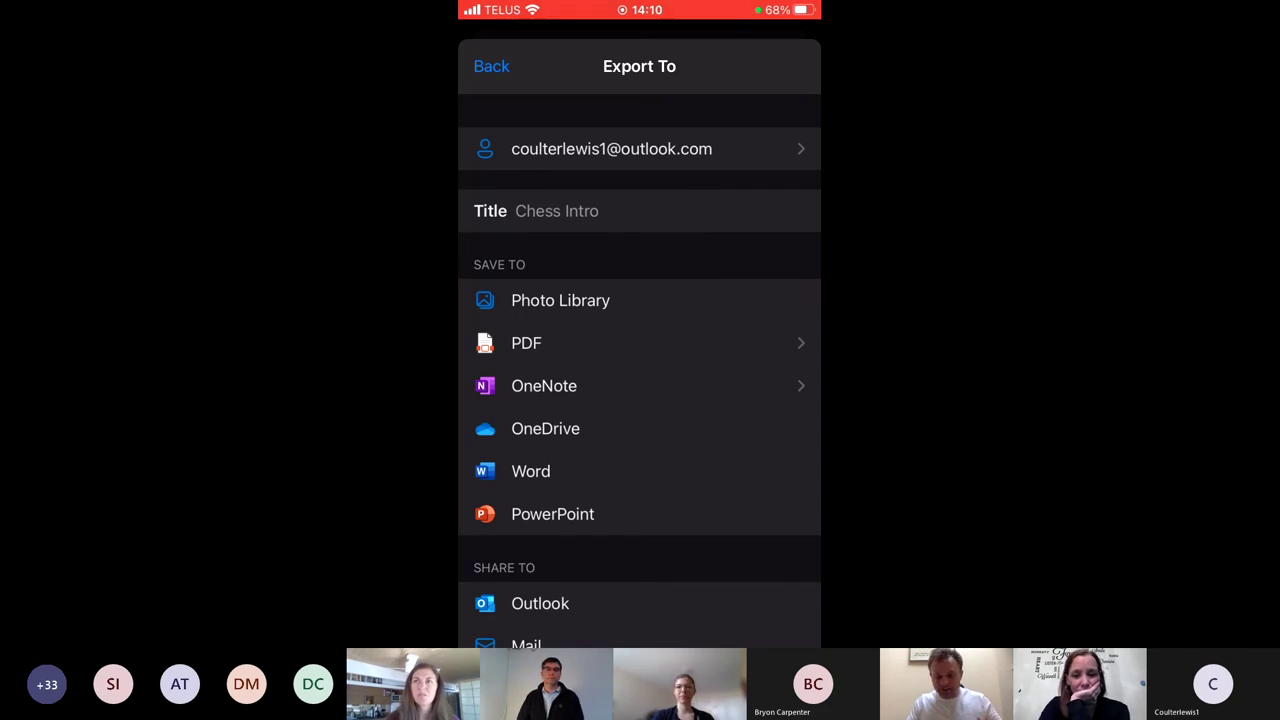
pyautogui.scroll(-3, 640, 400)
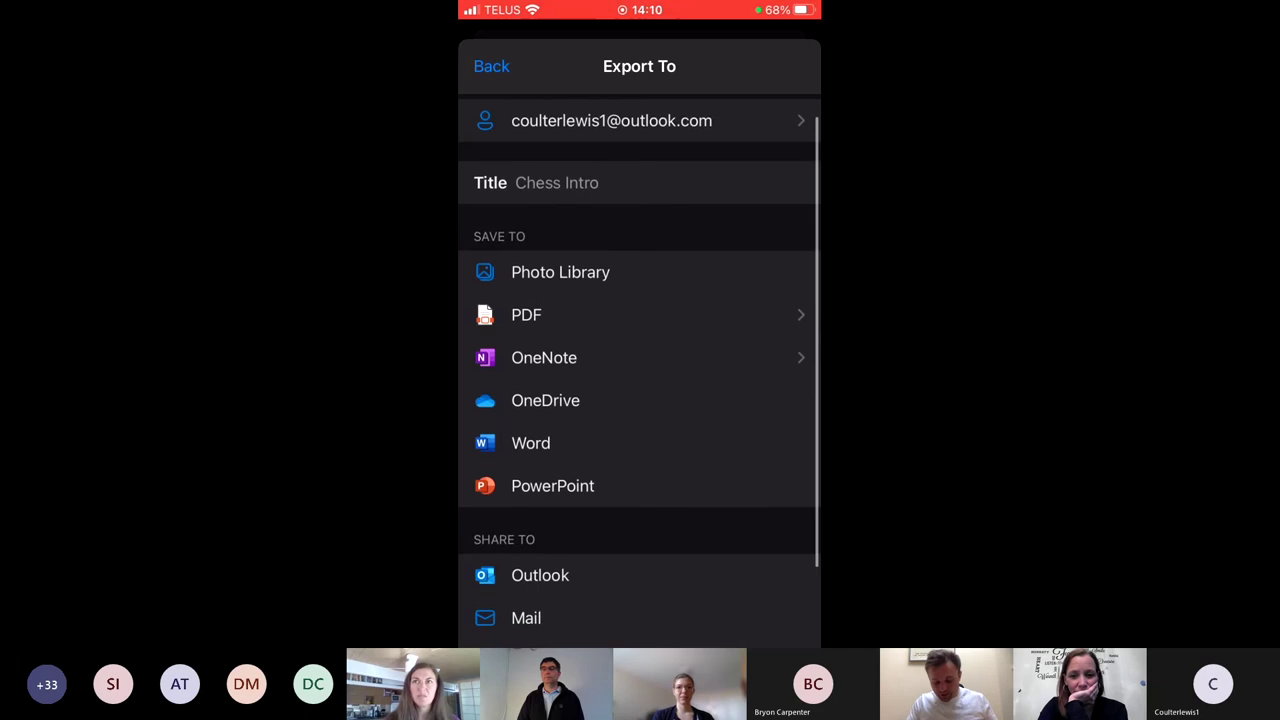
pyautogui.scroll(2, 640, 400)
pyautogui.scroll(-3, 640, 400)
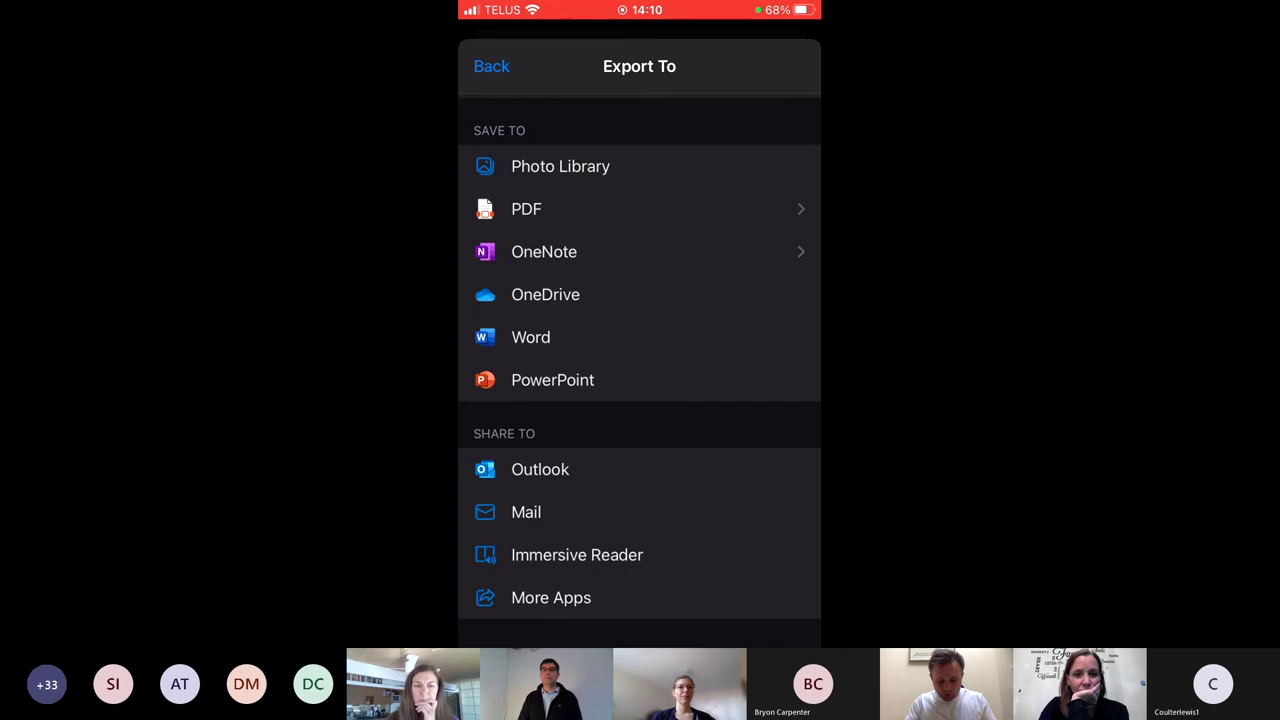
# Open the scanned page in Immersive Reader to view its text preferences, and return to the export destinations
pyautogui.click(577, 555)
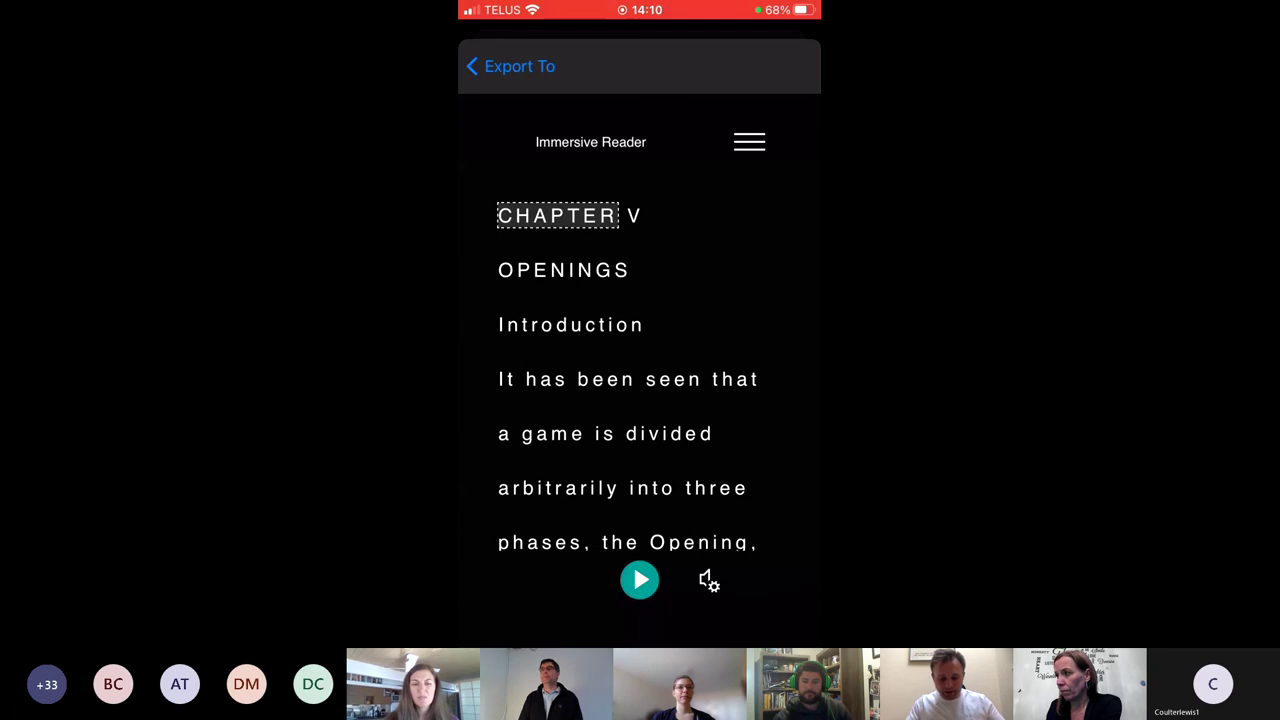
pyautogui.click(749, 142)
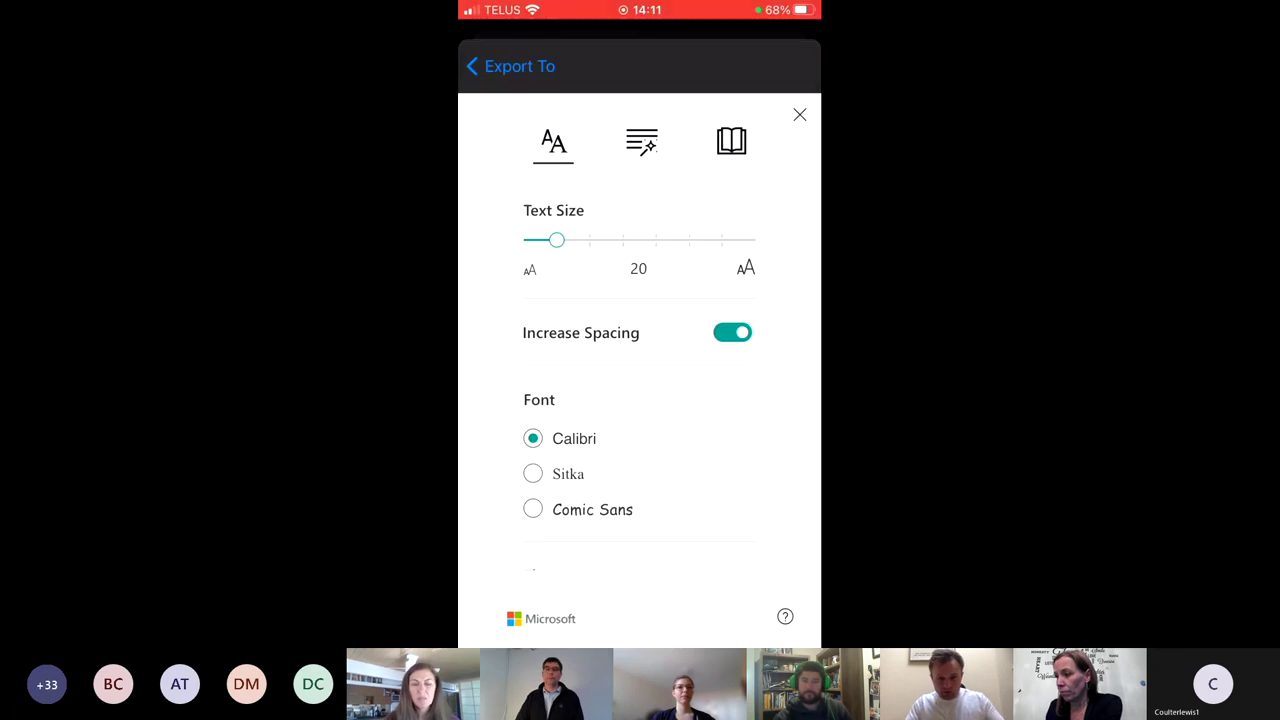
pyautogui.click(510, 66)
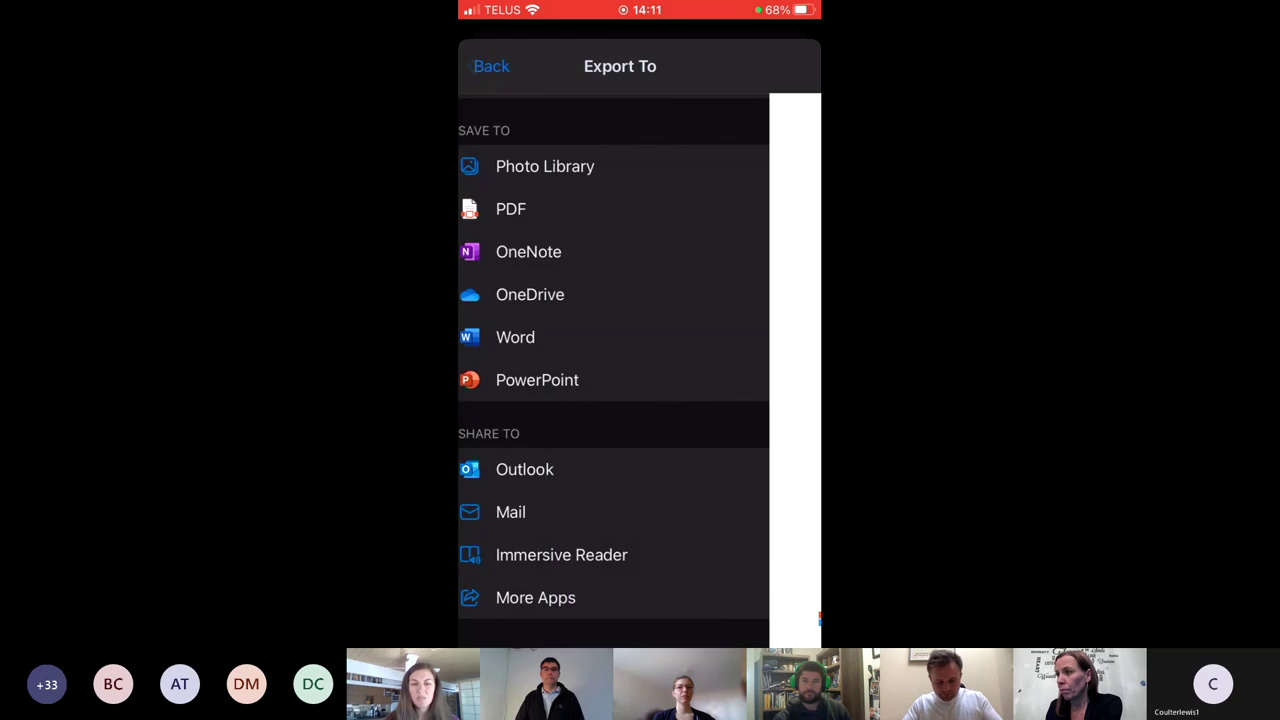
pyautogui.scroll(3, 640, 390)
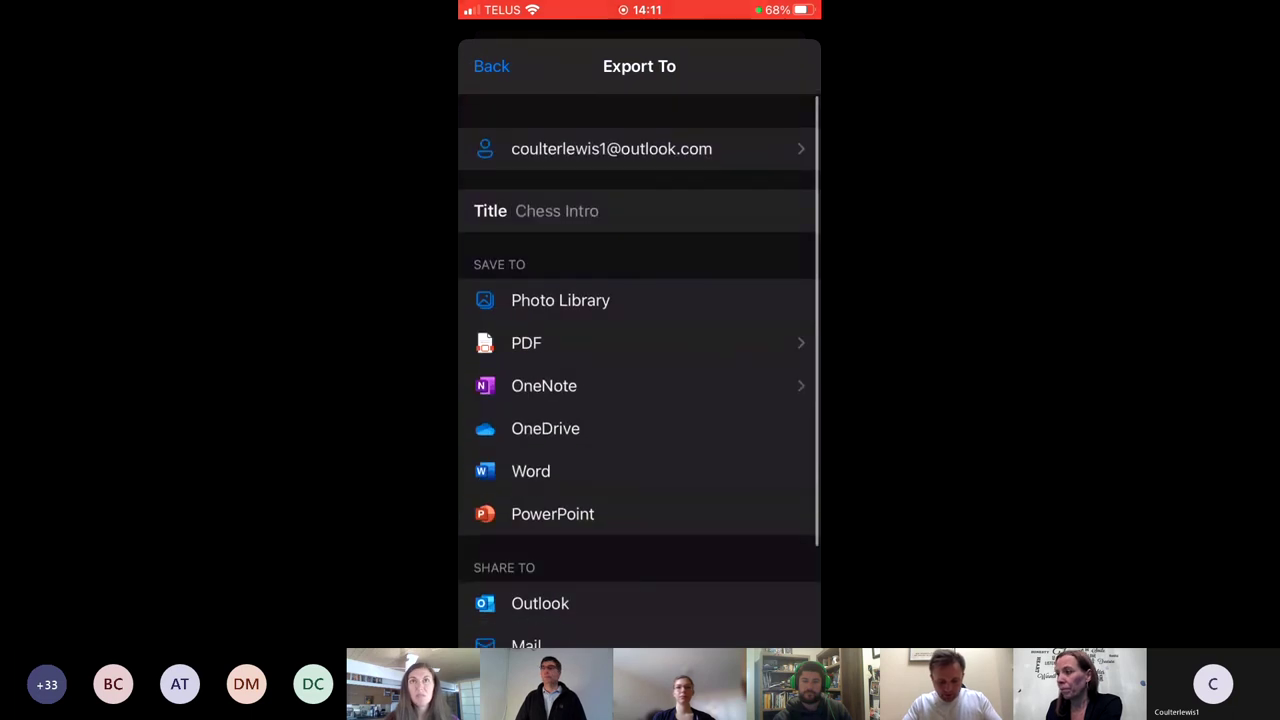
# Choose OneNote as the export destination for the Chess Intro scan and browse the notebooks available as its location
pyautogui.click(544, 385)
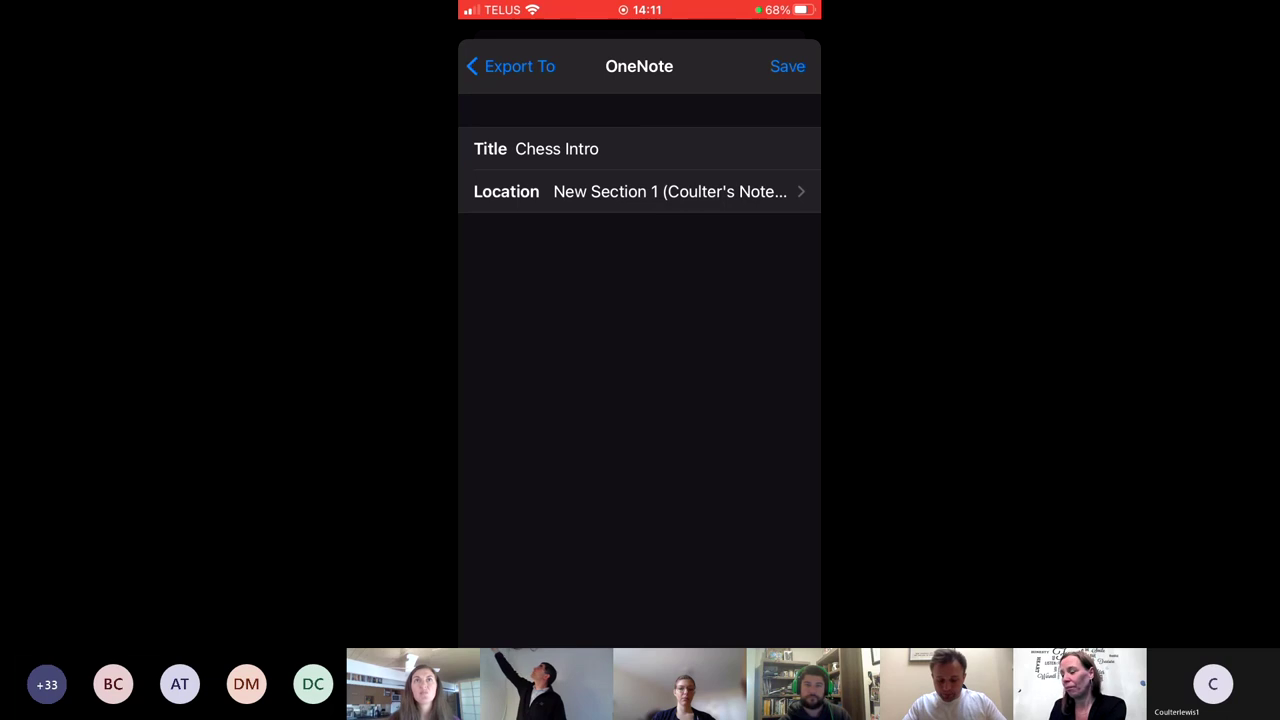
pyautogui.click(670, 191)
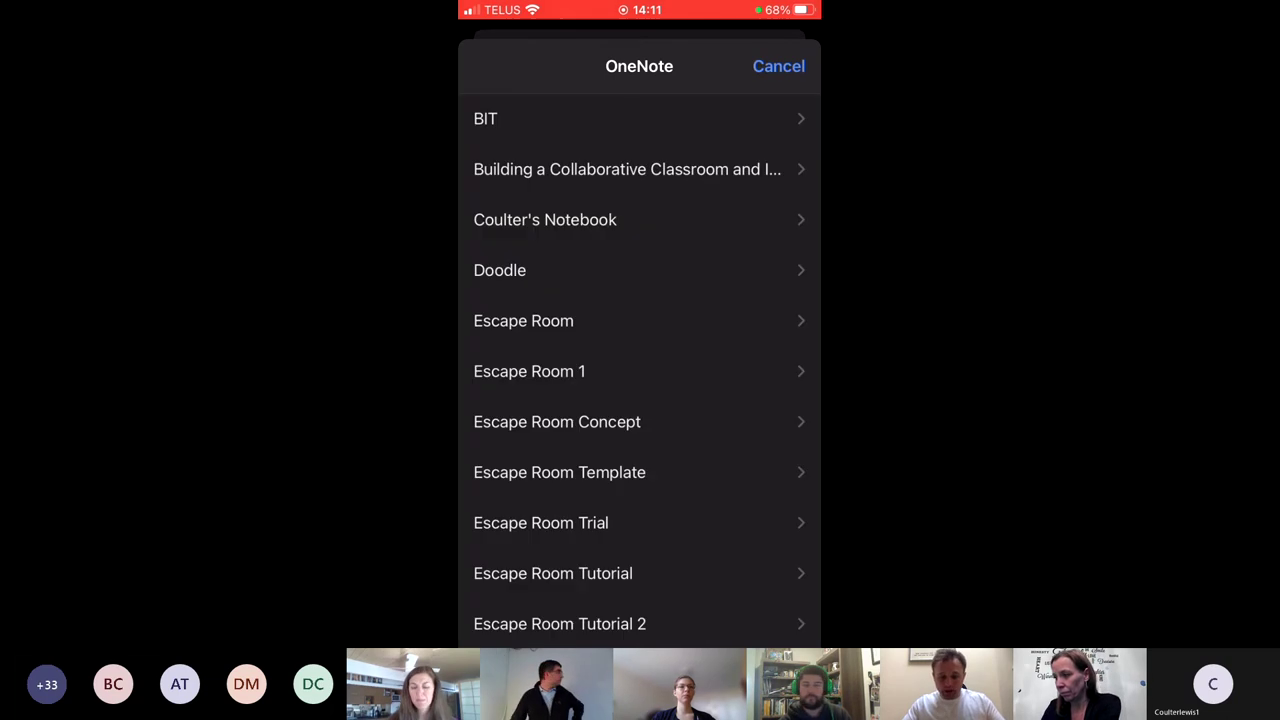
pyautogui.scroll(2, 640, 370)
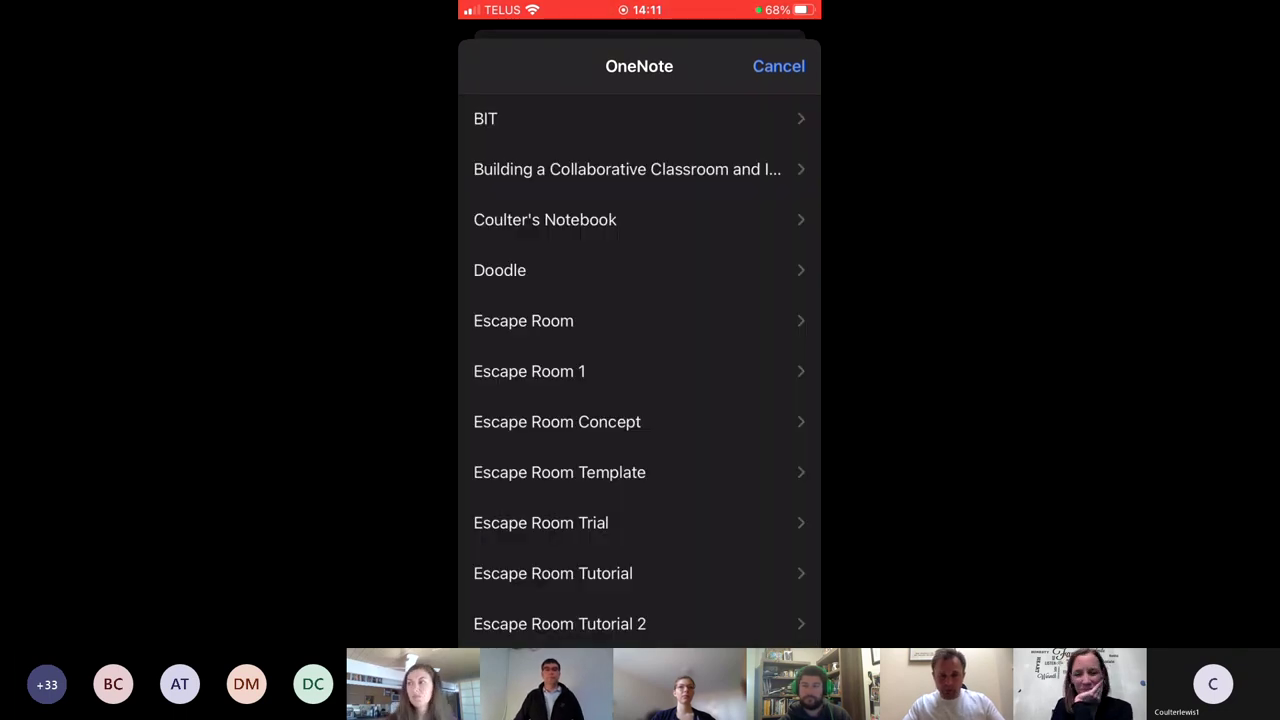
pyautogui.scroll(-10, 640, 370)
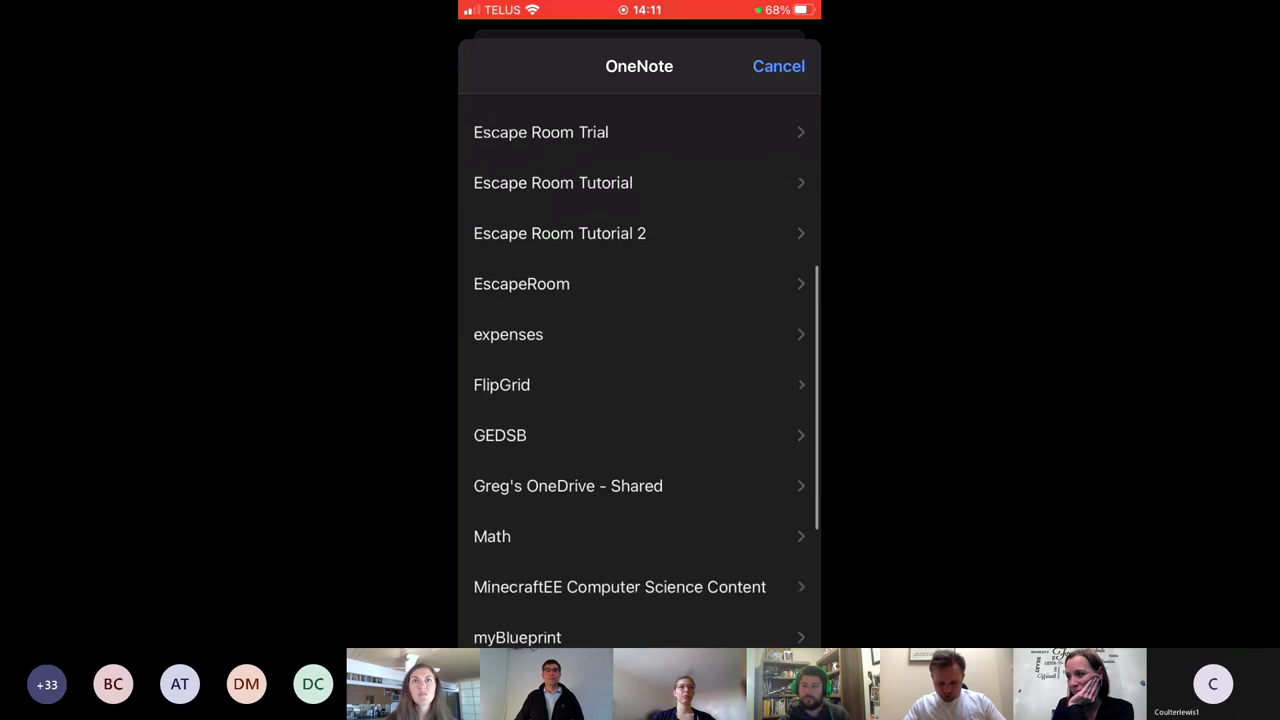
pyautogui.scroll(-3, 640, 370)
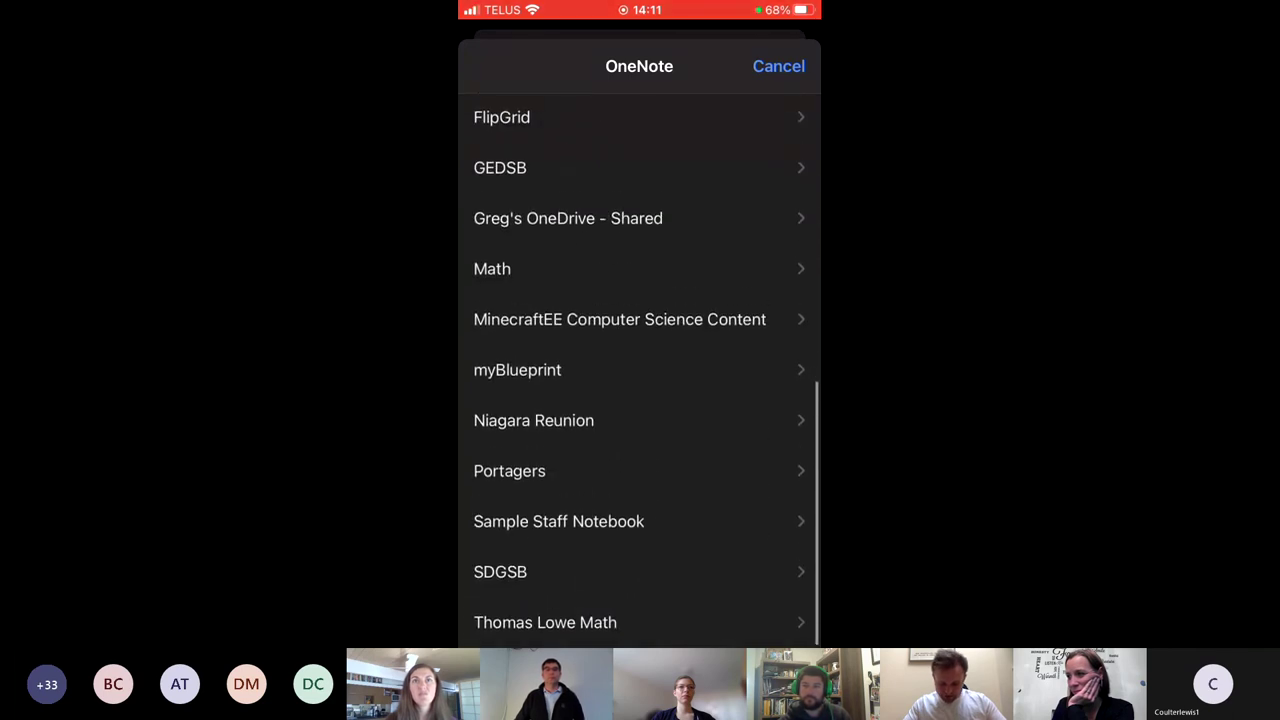
# Look into Sample Staff Notebook and one staff member's sections, and return to the notebook list
pyautogui.click(559, 521)
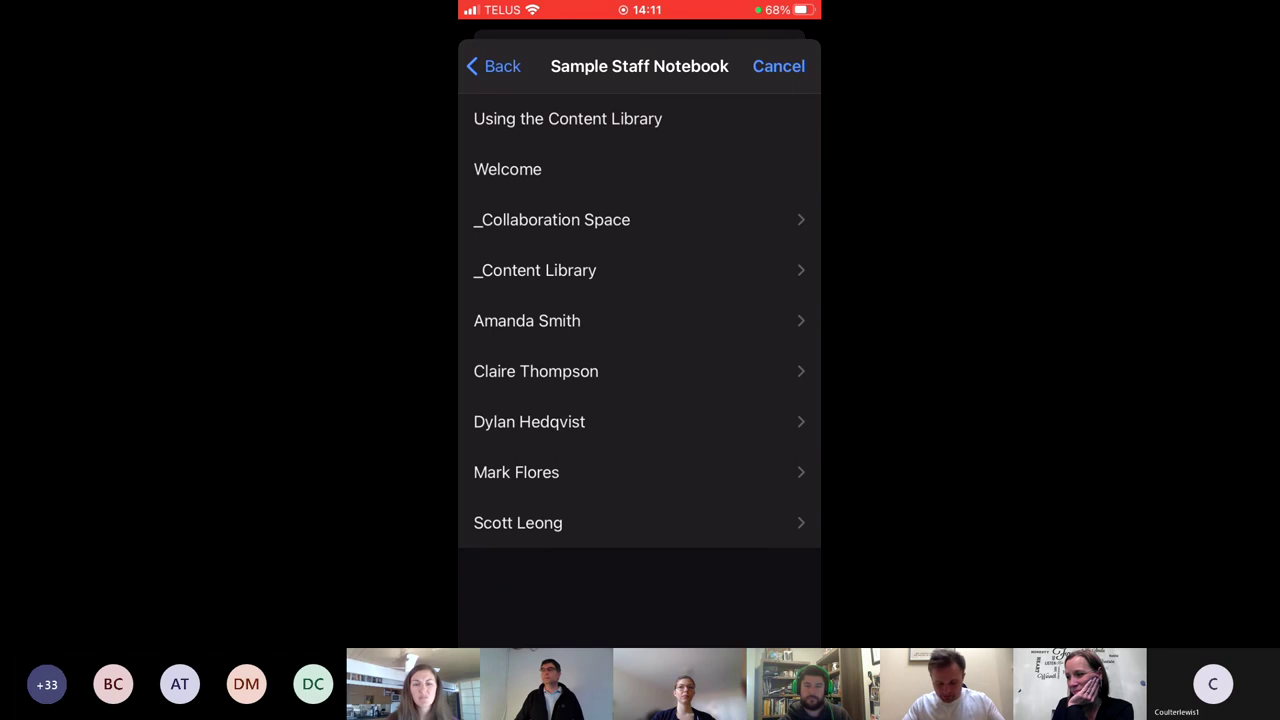
pyautogui.click(527, 320)
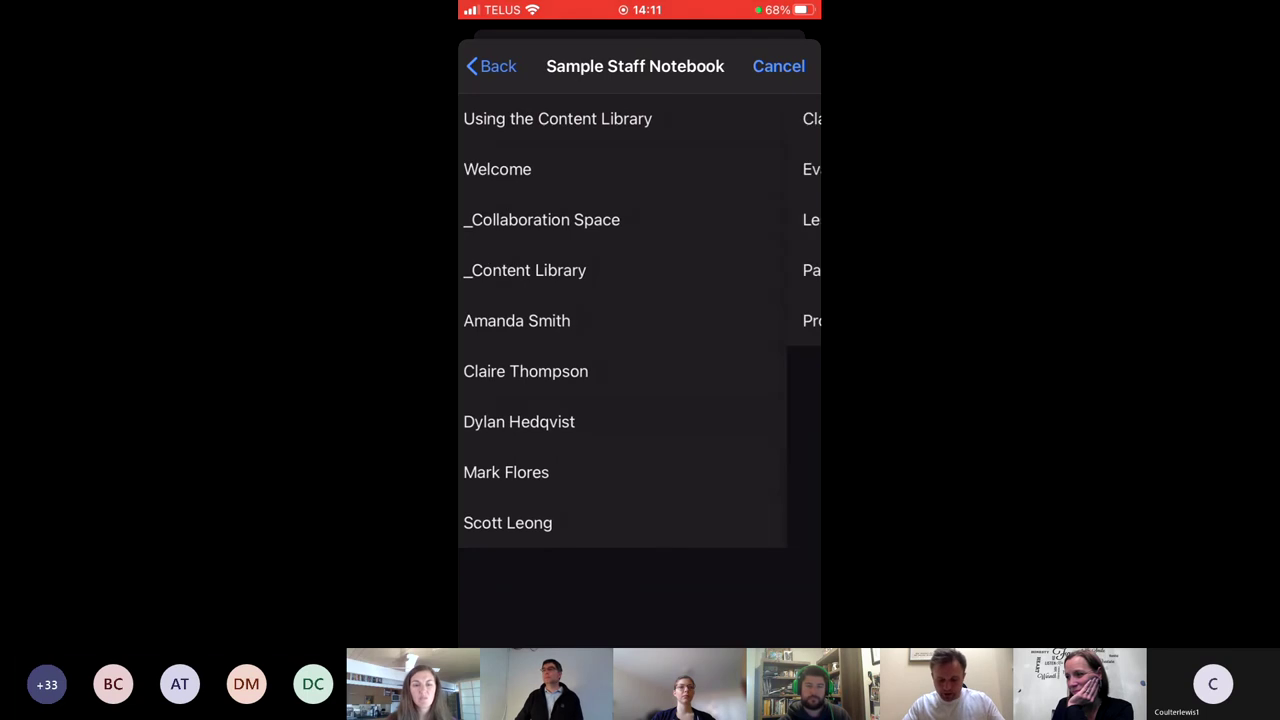
pyautogui.click(495, 66)
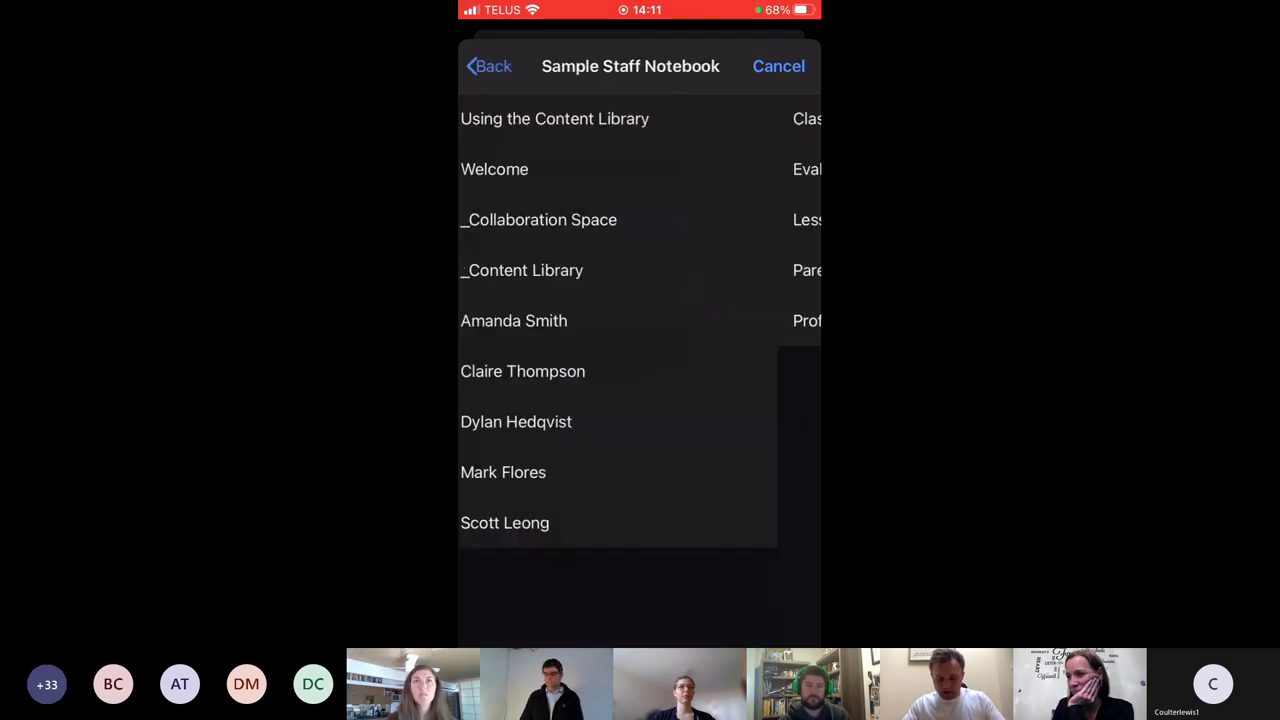
pyautogui.click(495, 66)
pyautogui.scroll(10, 640, 370)
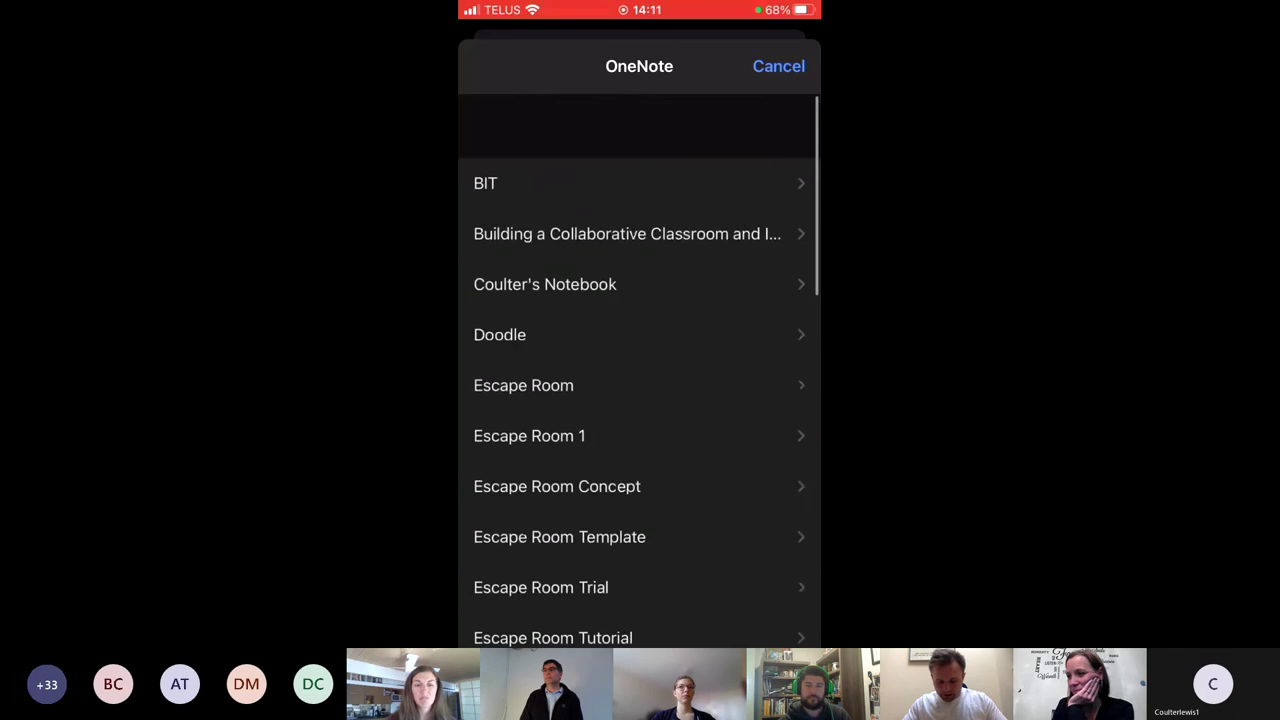
# Save the Chess Intro scan to New Section 1 of the personal notebook and close the list of scanned files
pyautogui.click(545, 220)
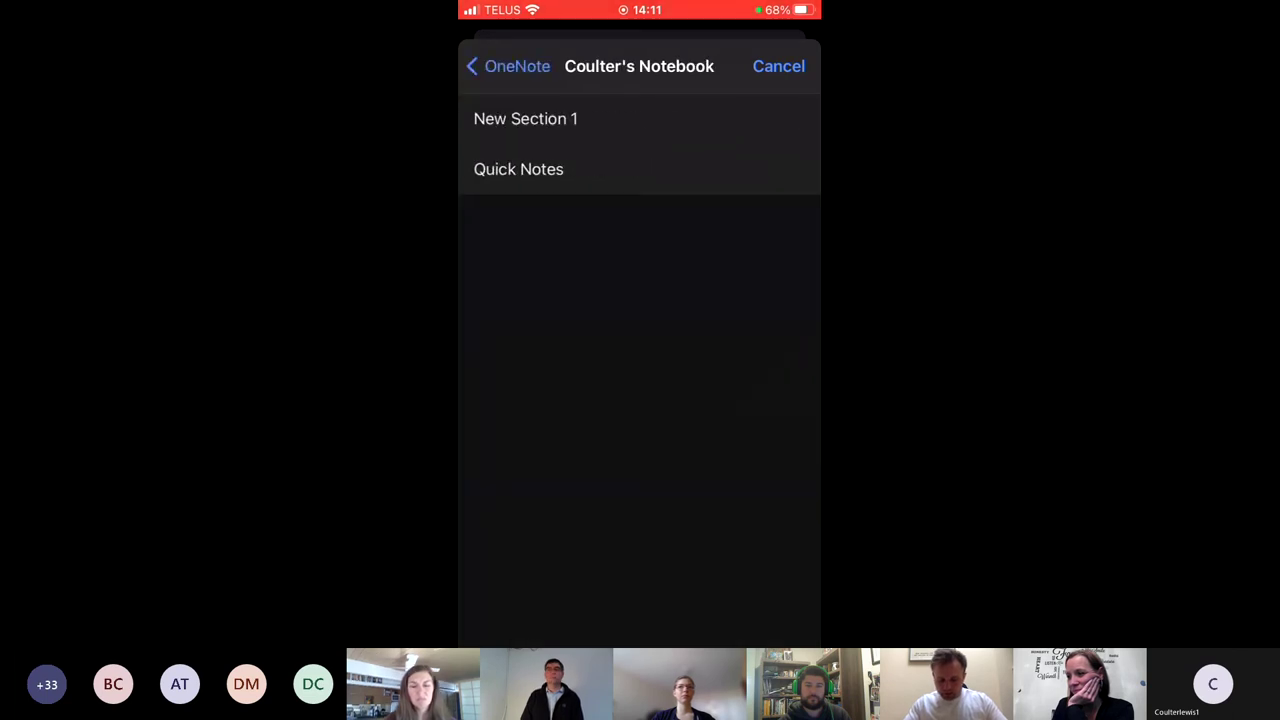
pyautogui.click(525, 118)
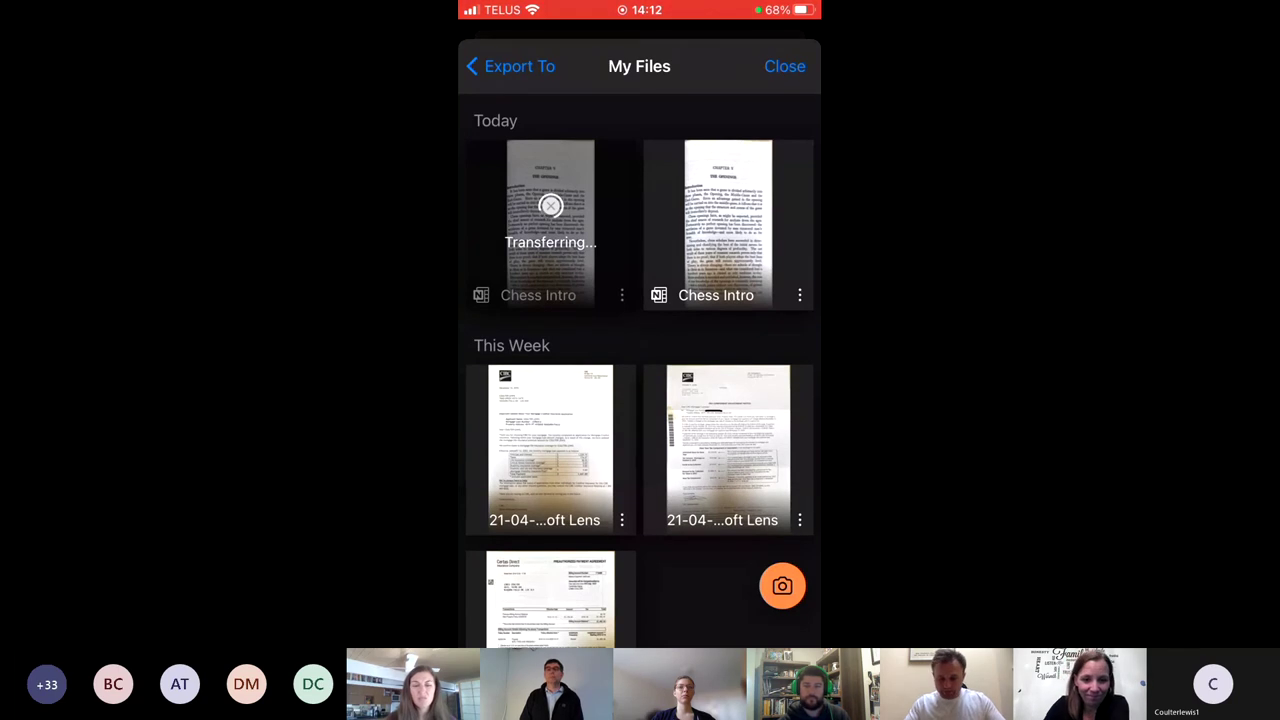
pyautogui.click(785, 66)
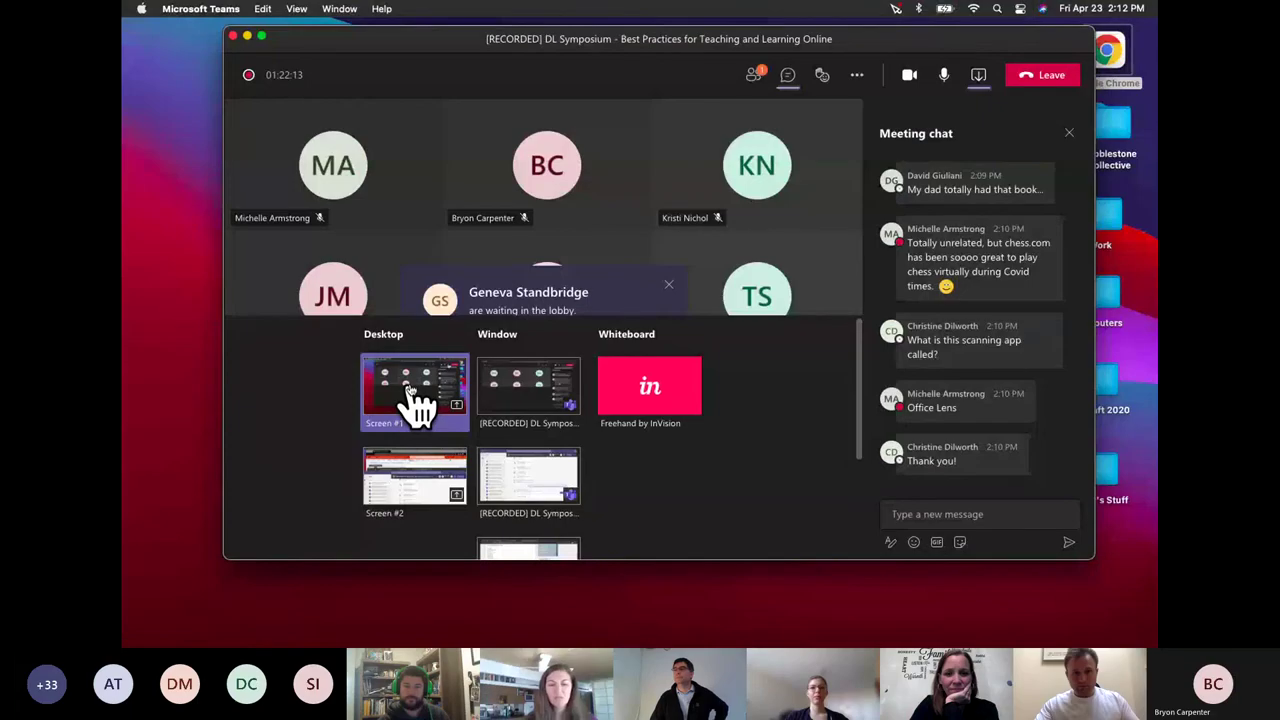
# Share Screen #1 in the Teams meeting and bring the OneNote window into view on the desktop
pyautogui.click(410, 390)
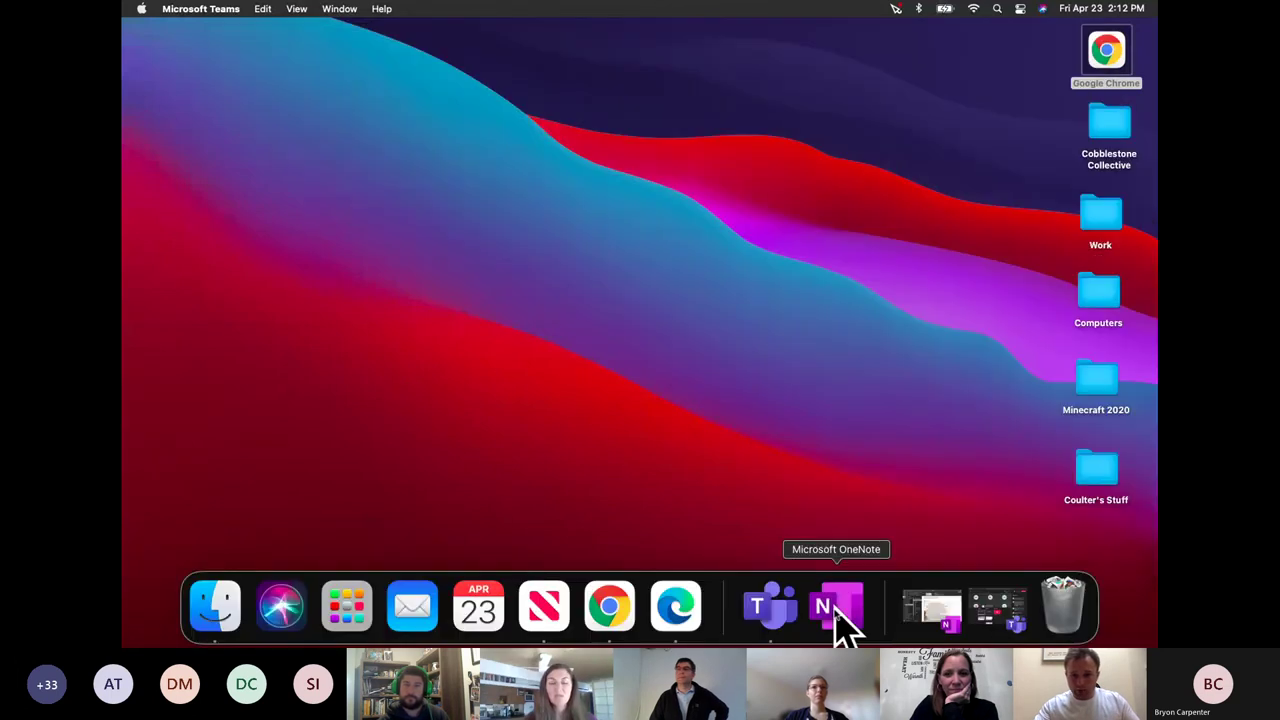
pyautogui.click(837, 608)
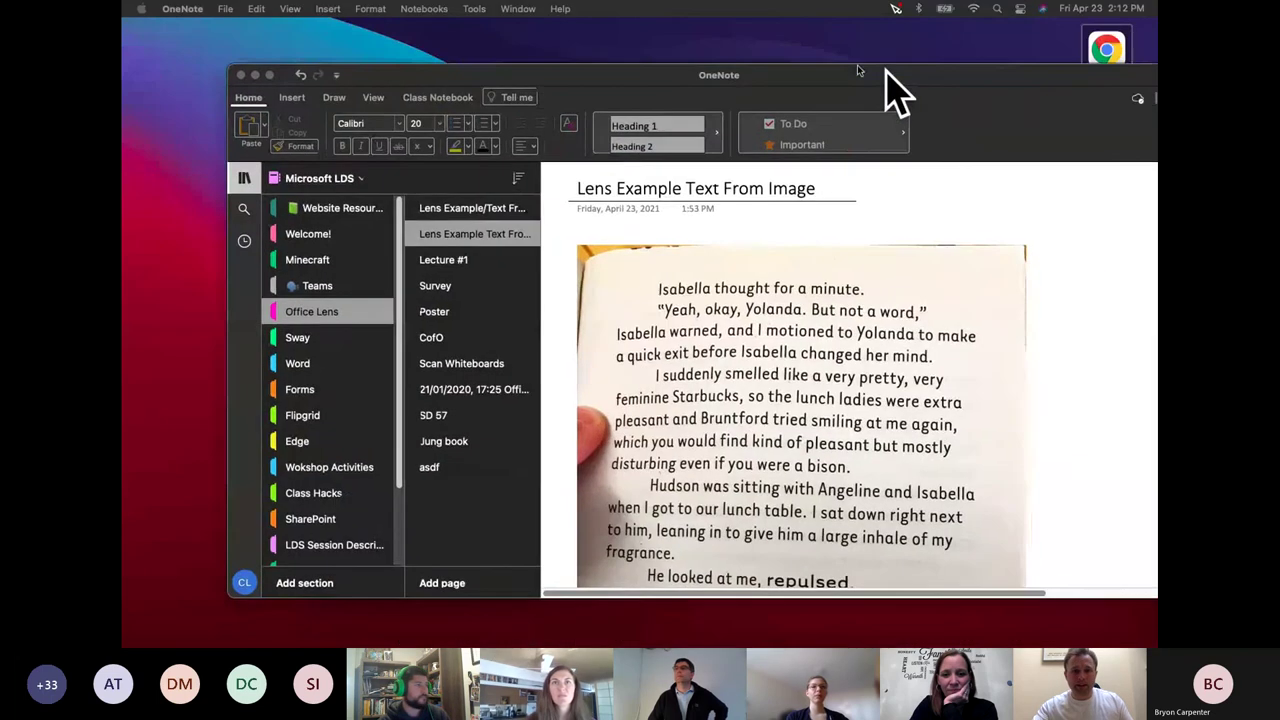
pyautogui.moveTo(857, 70); pyautogui.dragTo(809, 63)
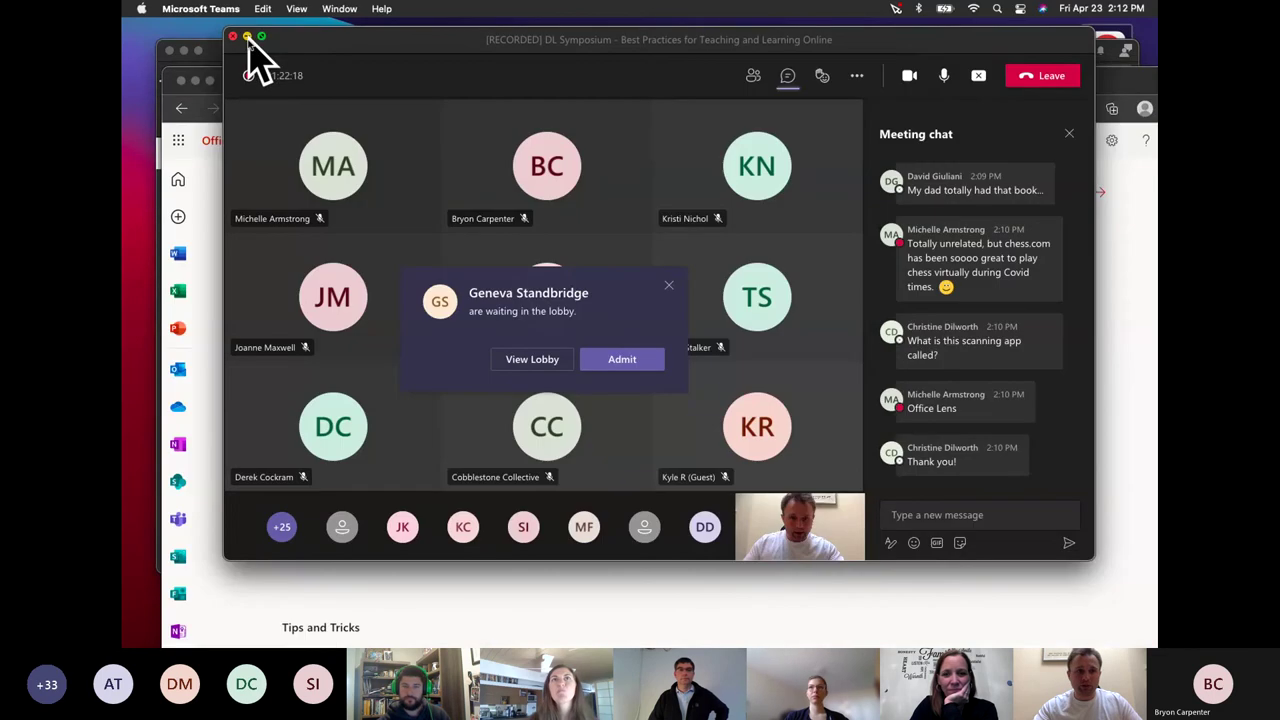
# Minimize the Teams meeting window and position the Edge window in view with its office.com apps address selected
pyautogui.click(247, 37)
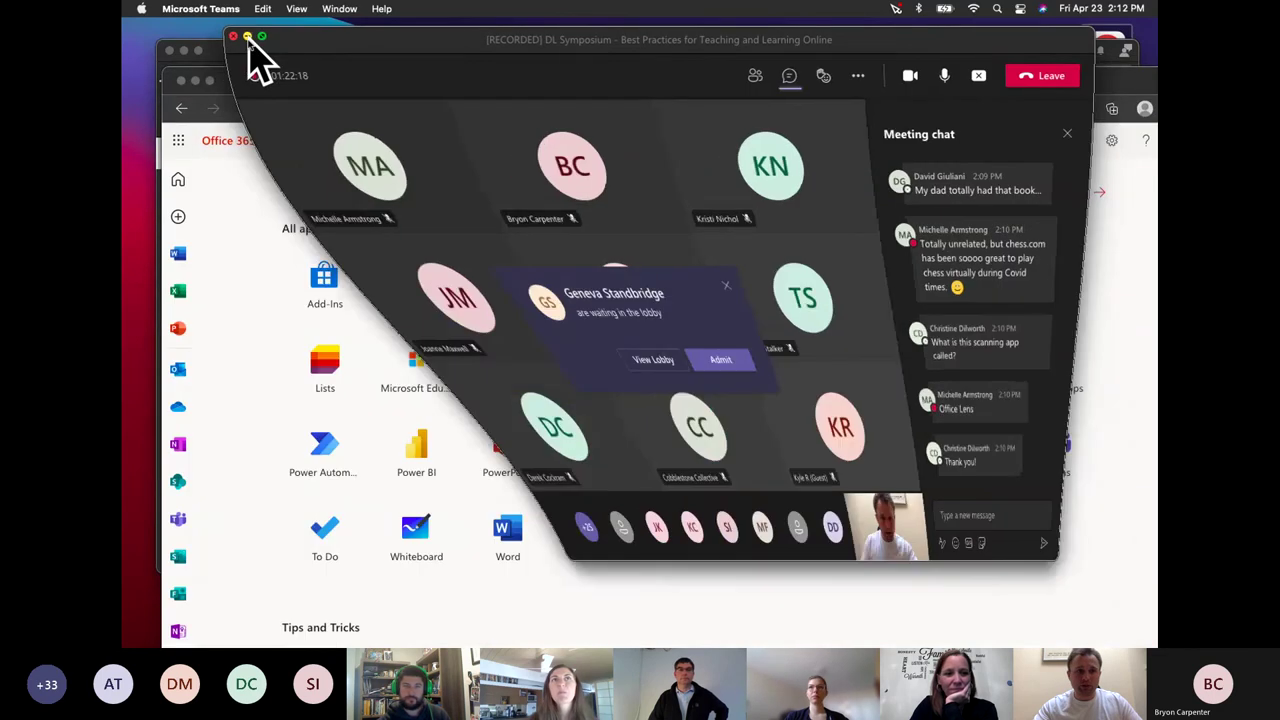
pyautogui.moveTo(837, 97); pyautogui.dragTo(823, 49)
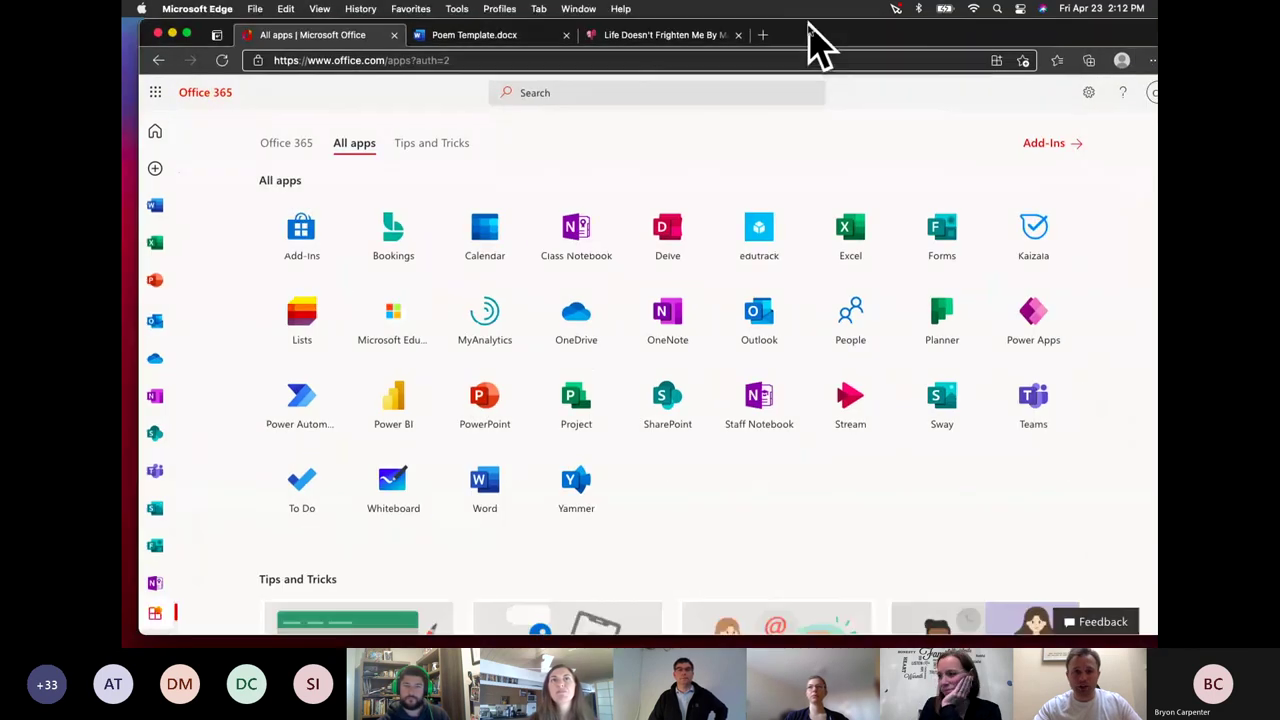
pyautogui.click(404, 62)
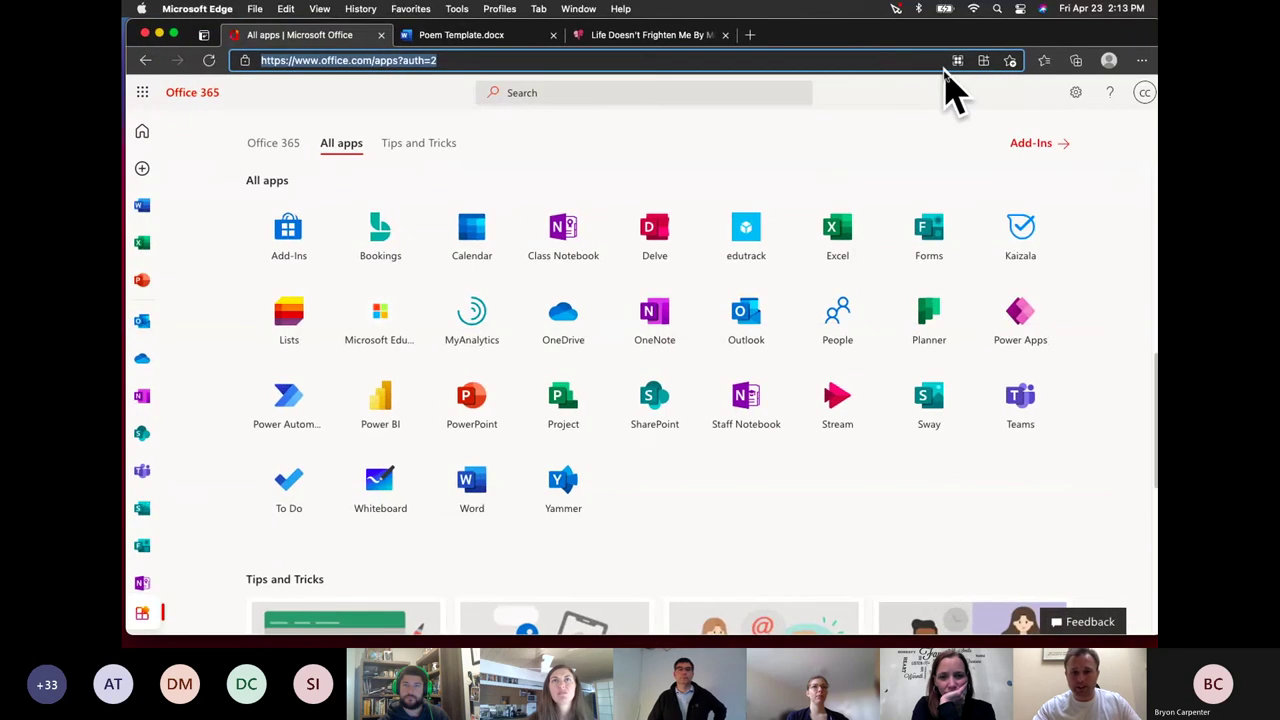
# Open the Add-Ins store from the Office 365 apps page and return to the apps page
pyautogui.moveTo(885, 630)
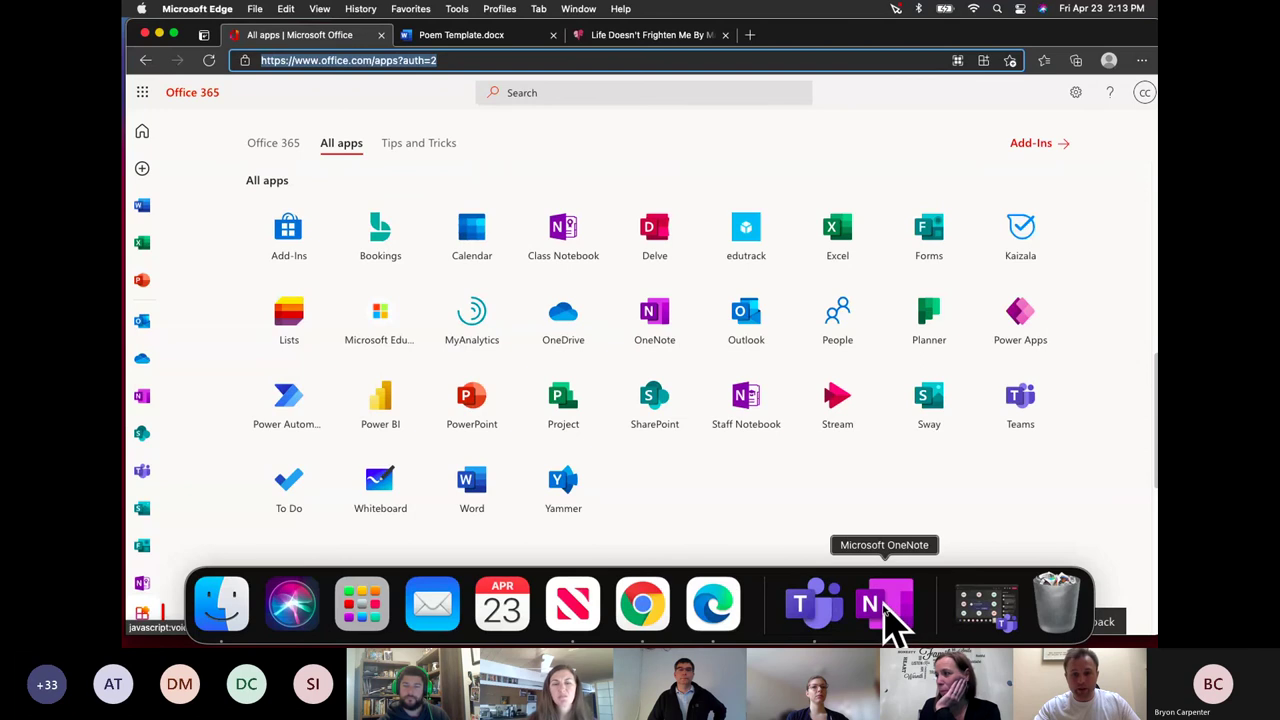
pyautogui.click(1033, 144)
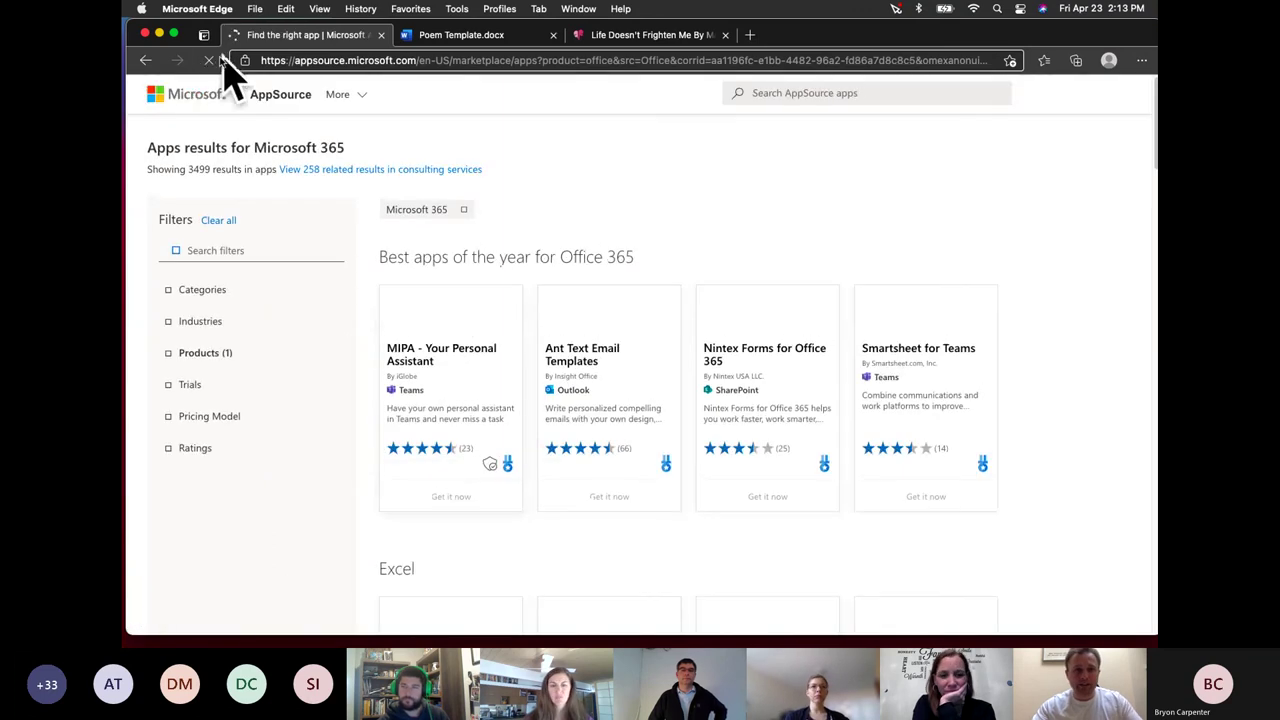
pyautogui.click(147, 62)
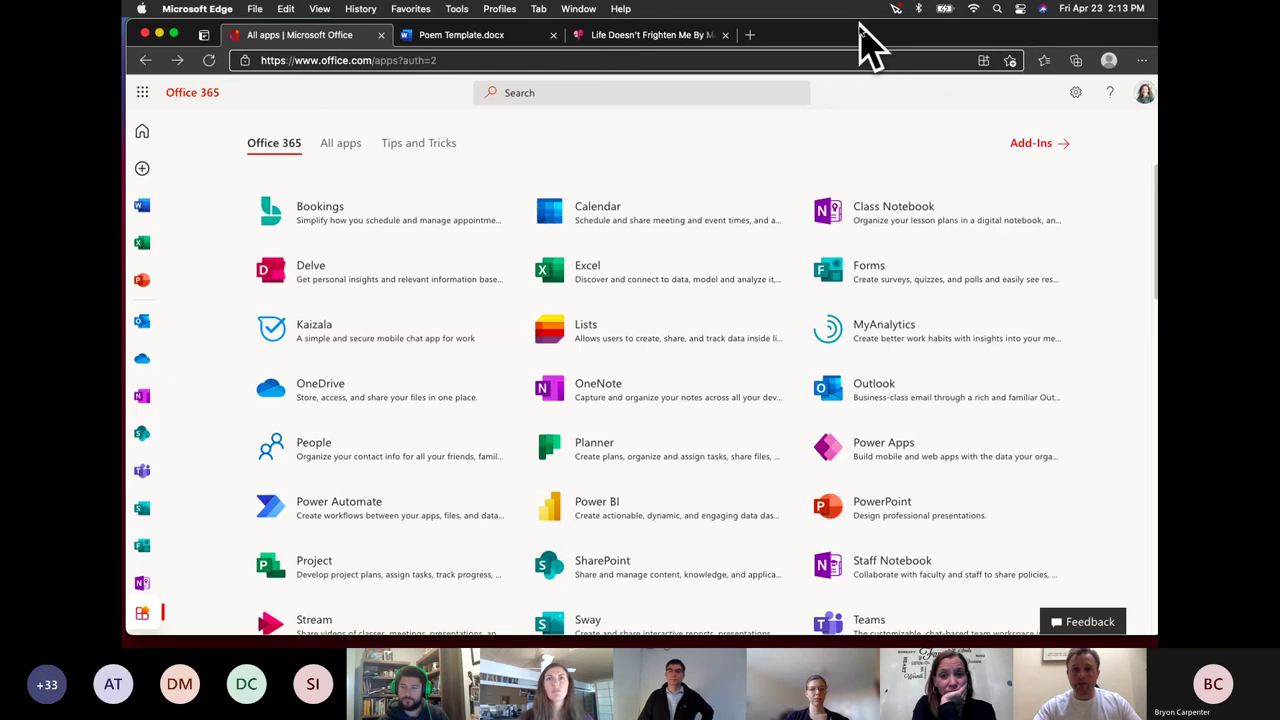
# Move the Edge window away to uncover OneNote, and enlarge the OneNote window to fill the shared screen
pyautogui.hotkey('ctrl', 'Left')
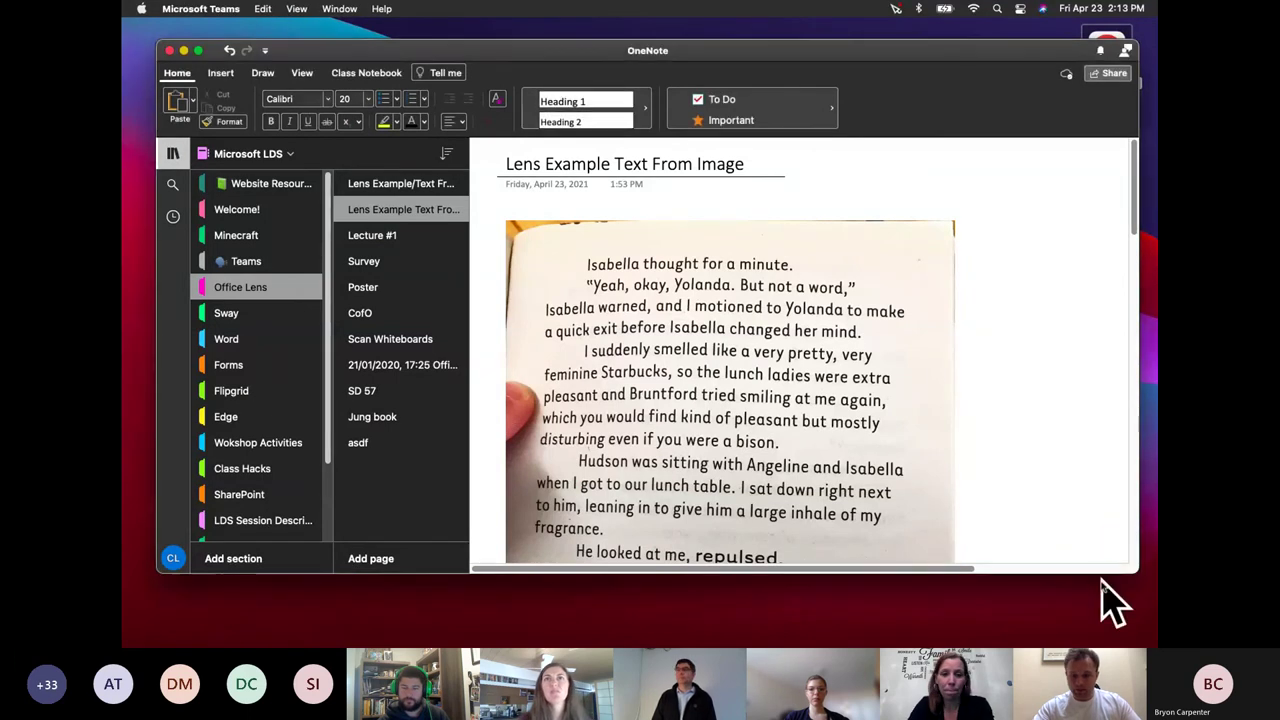
pyautogui.moveTo(1136, 572); pyautogui.dragTo(1156, 647)
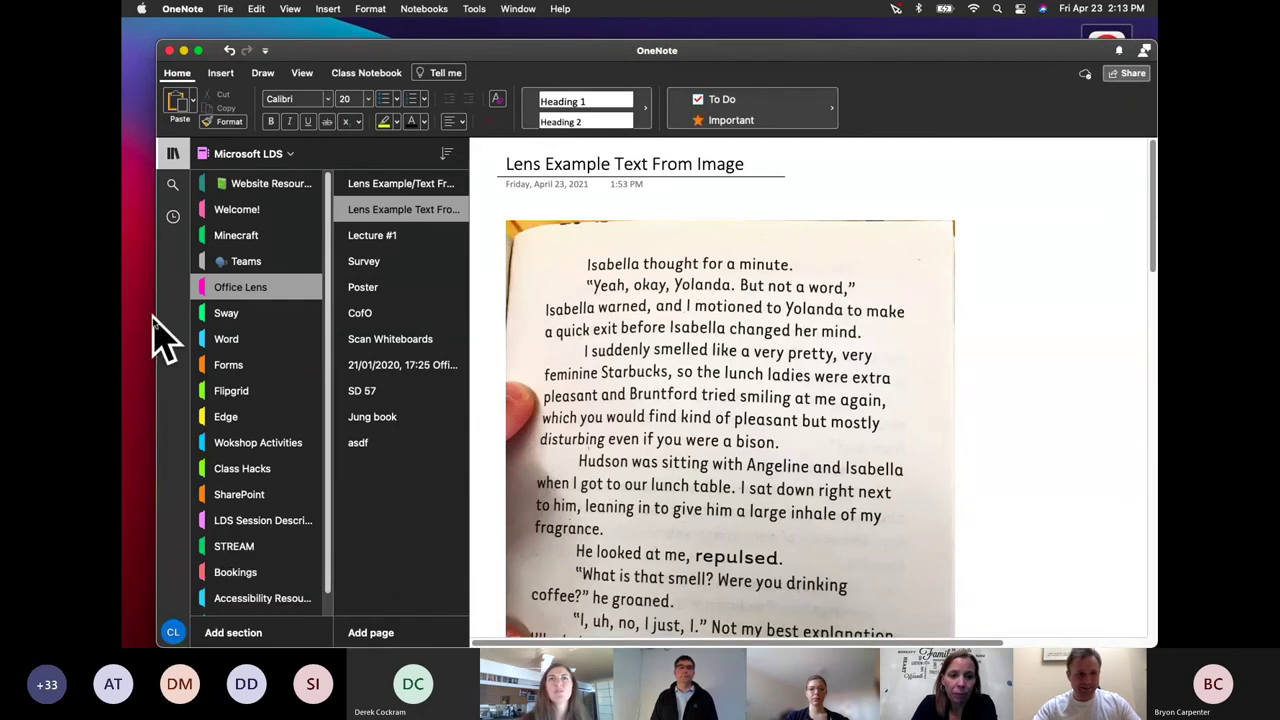
pyautogui.moveTo(156, 320); pyautogui.dragTo(121, 320)
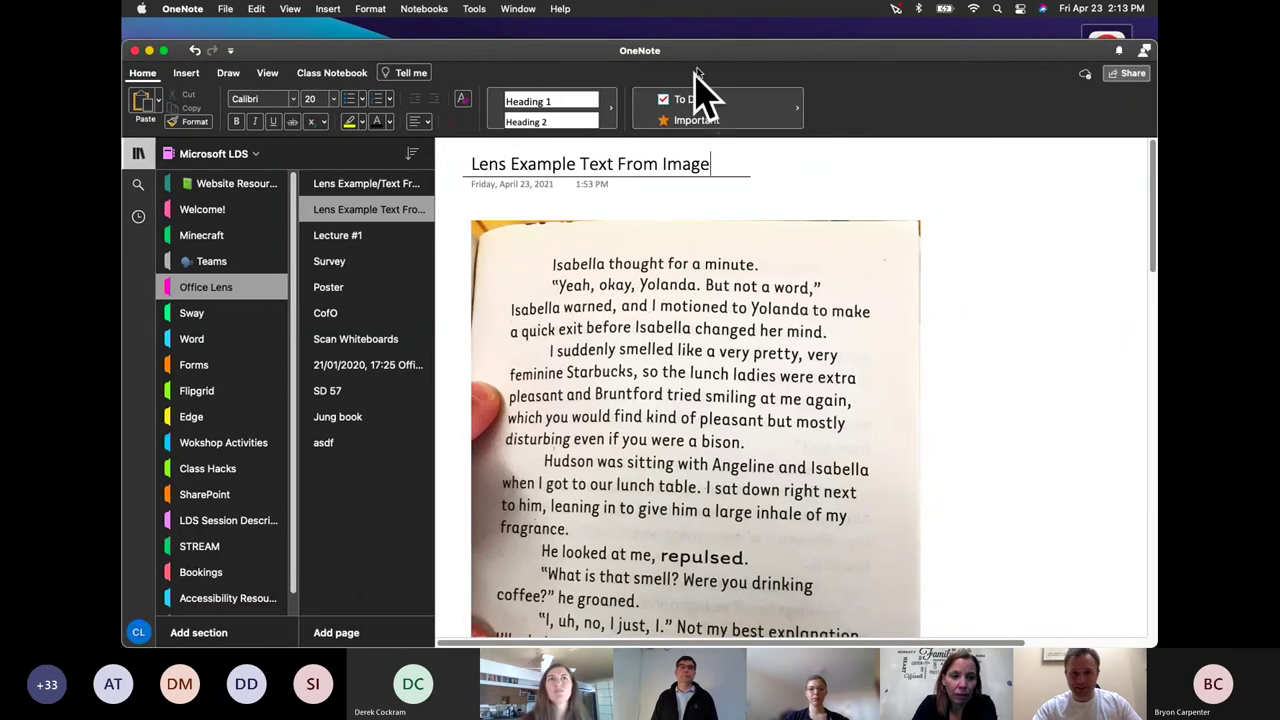
pyautogui.moveTo(699, 50); pyautogui.dragTo(701, 31)
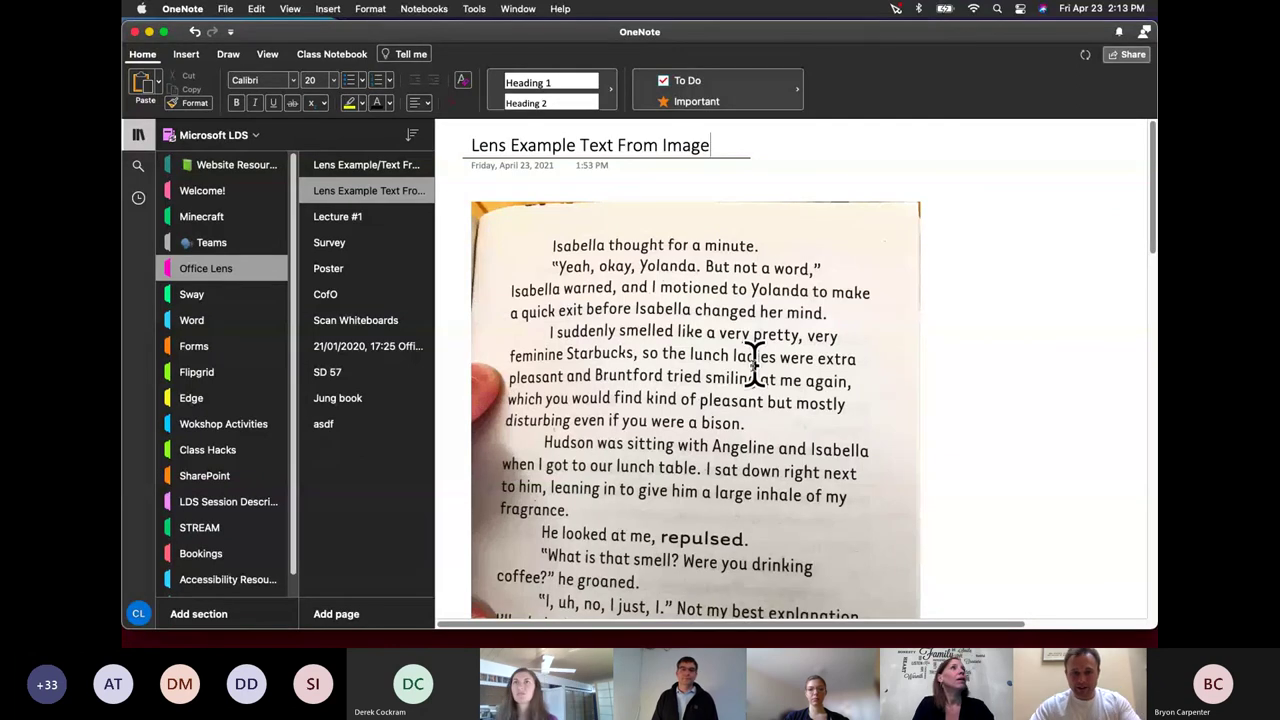
# View the scanned book page in Immersive Reader and return to the note page
pyautogui.scroll(-3, 755, 310)
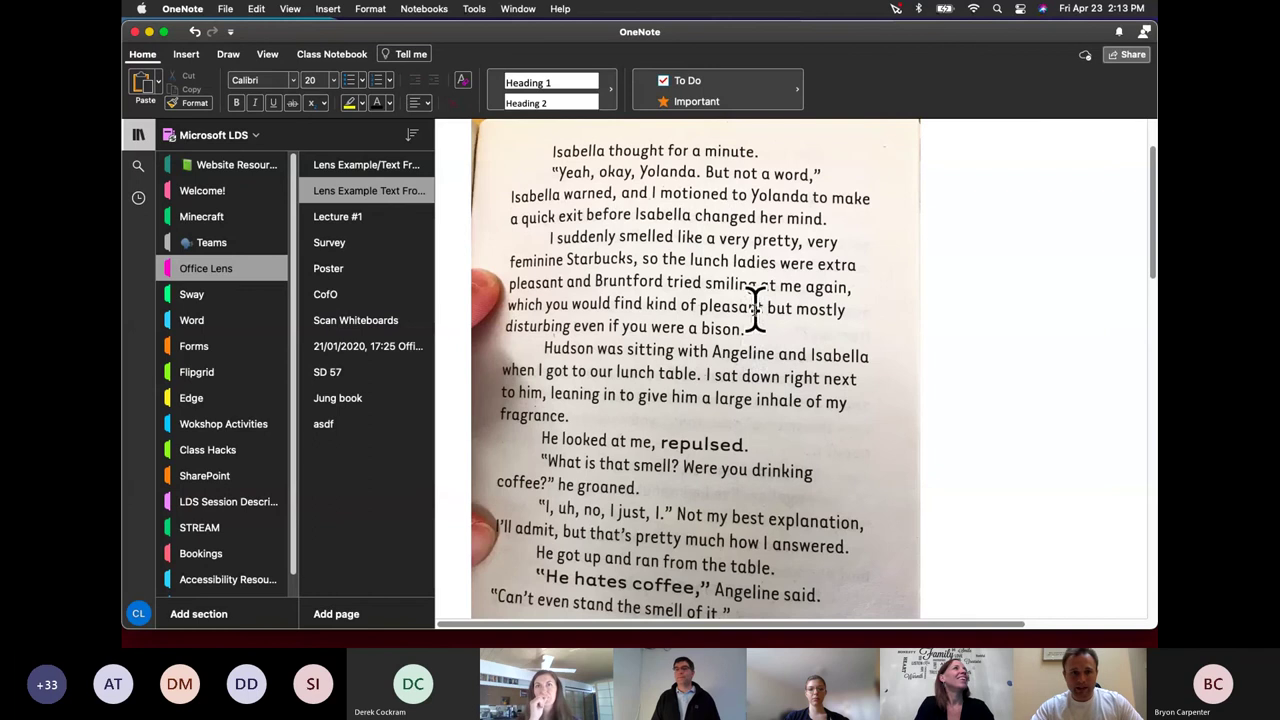
pyautogui.rightClick(757, 310)
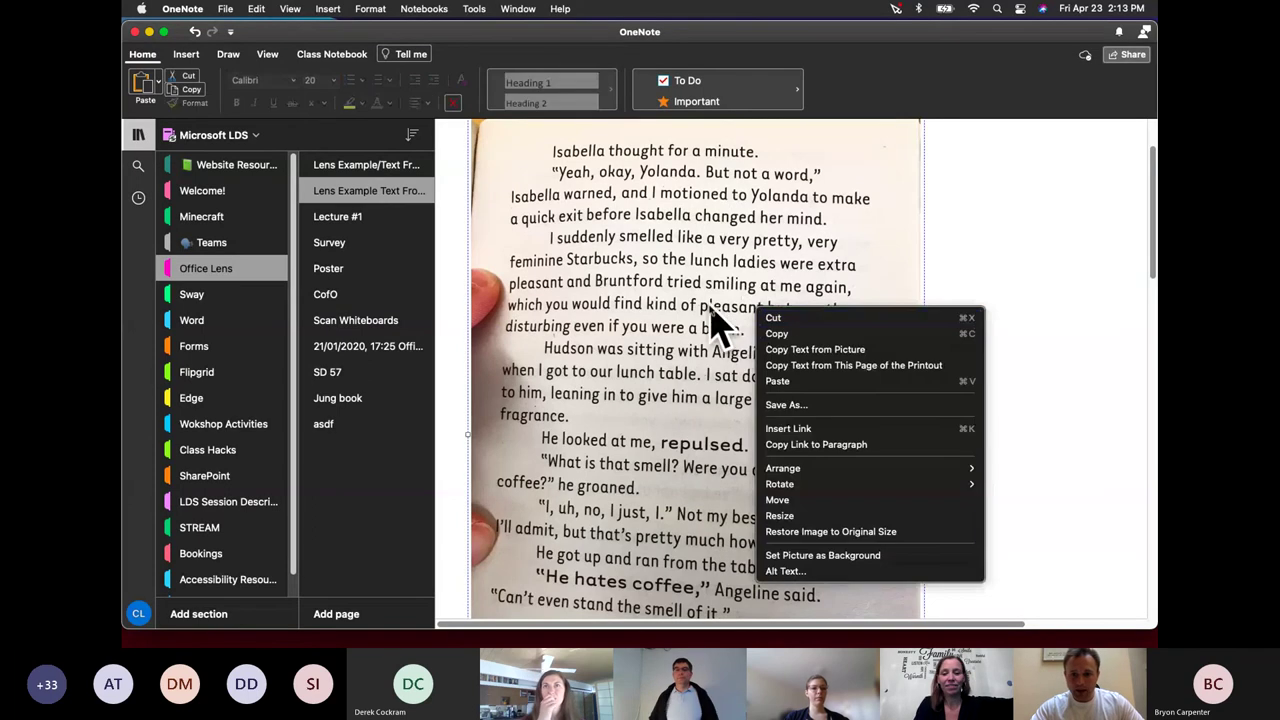
pyautogui.click(660, 285)
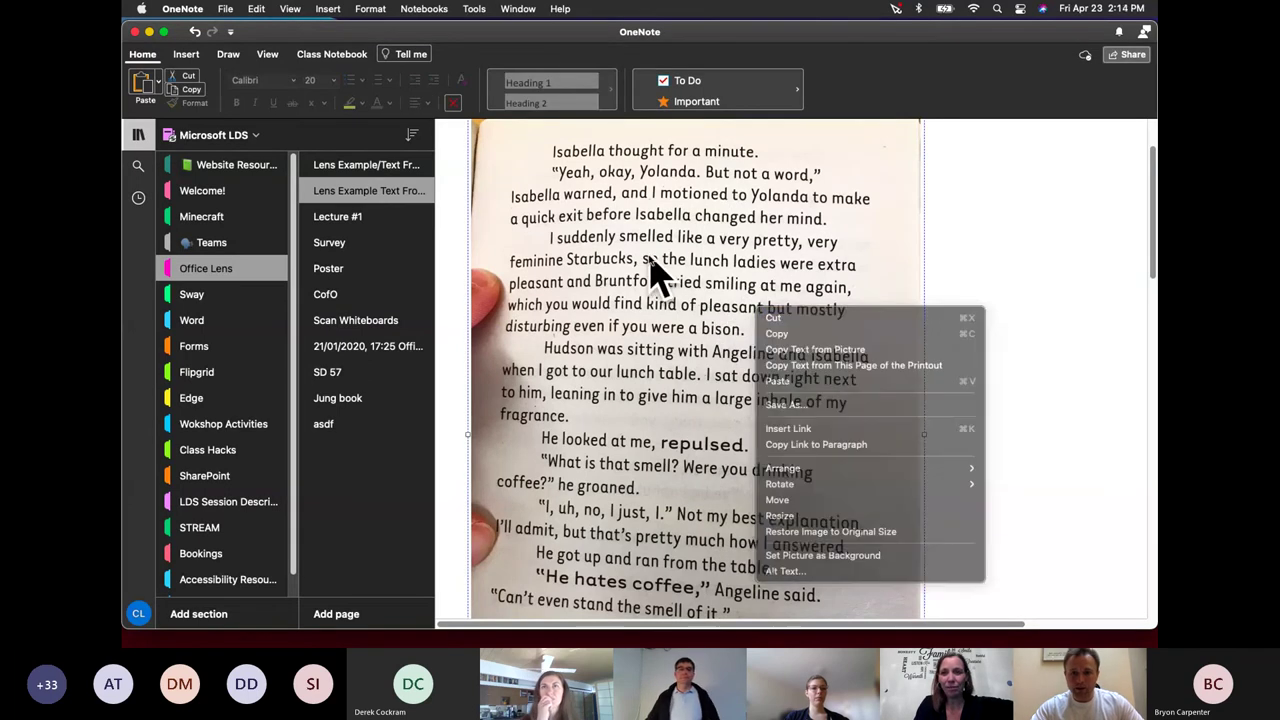
pyautogui.click(268, 56)
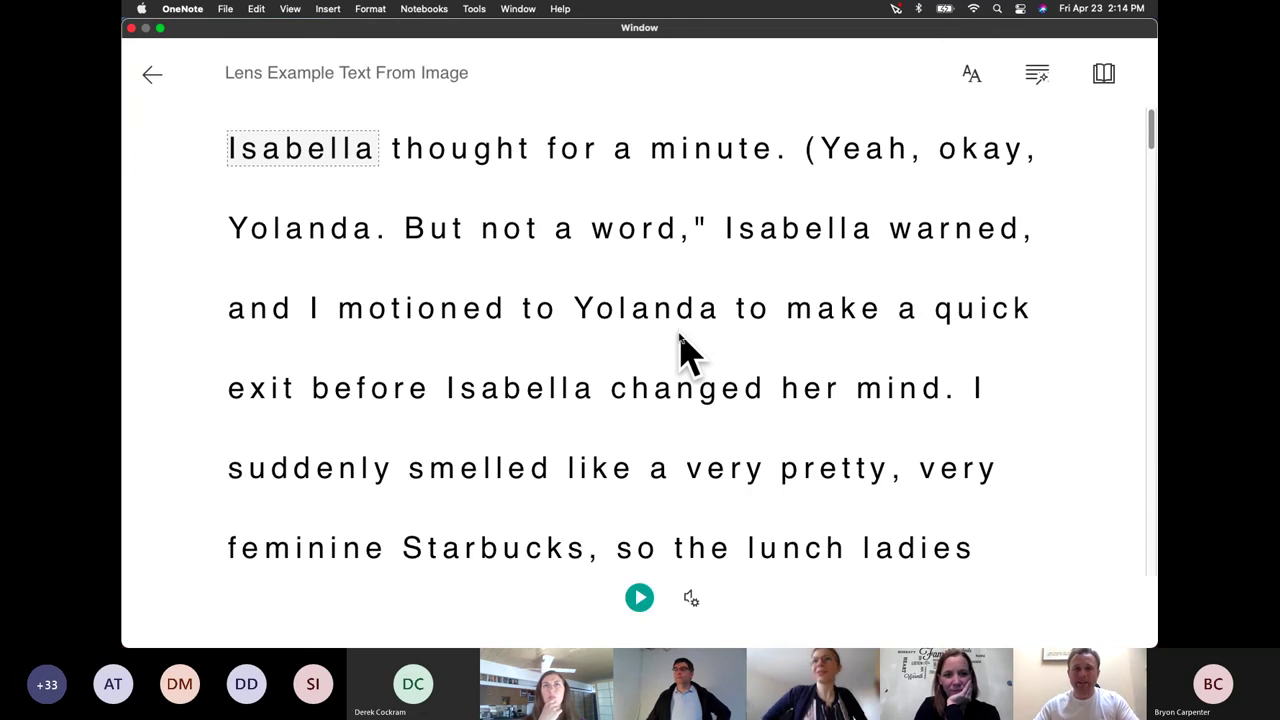
pyautogui.click(152, 76)
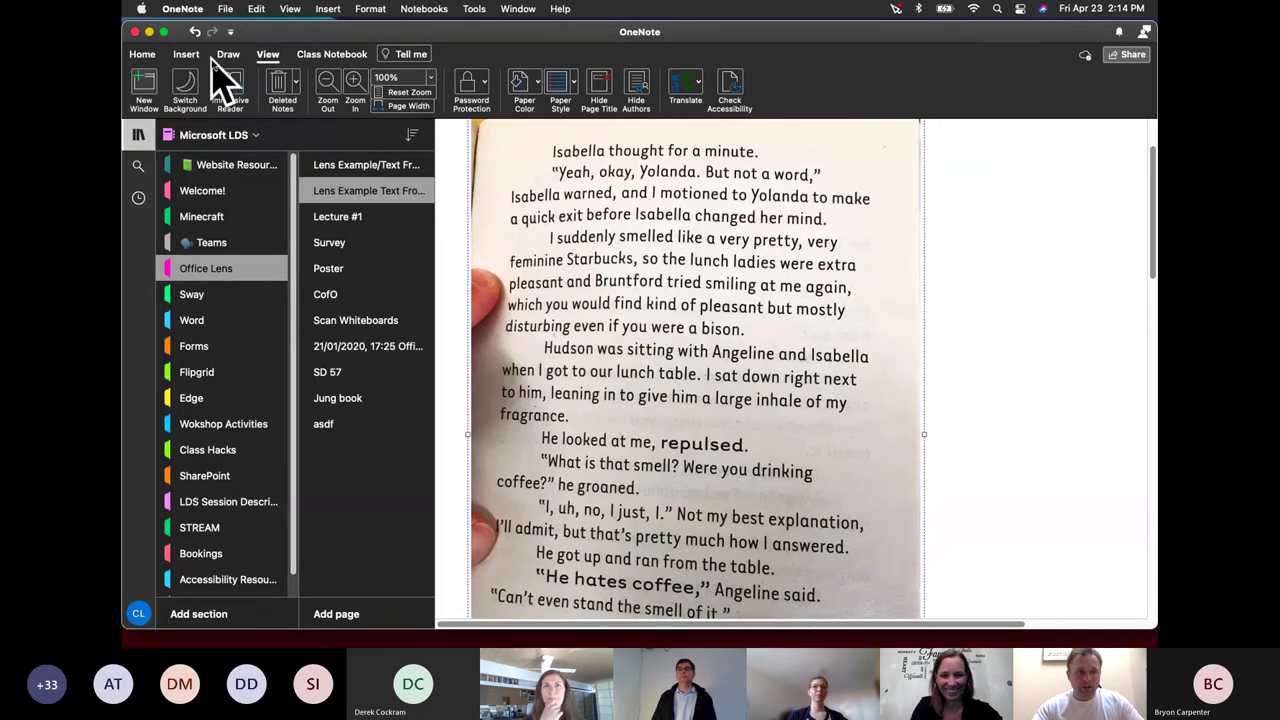
# Highlight the first two lines of the scanned book page with the yellow 5 mm highlighter
pyautogui.click(228, 56)
pyautogui.click(338, 92)
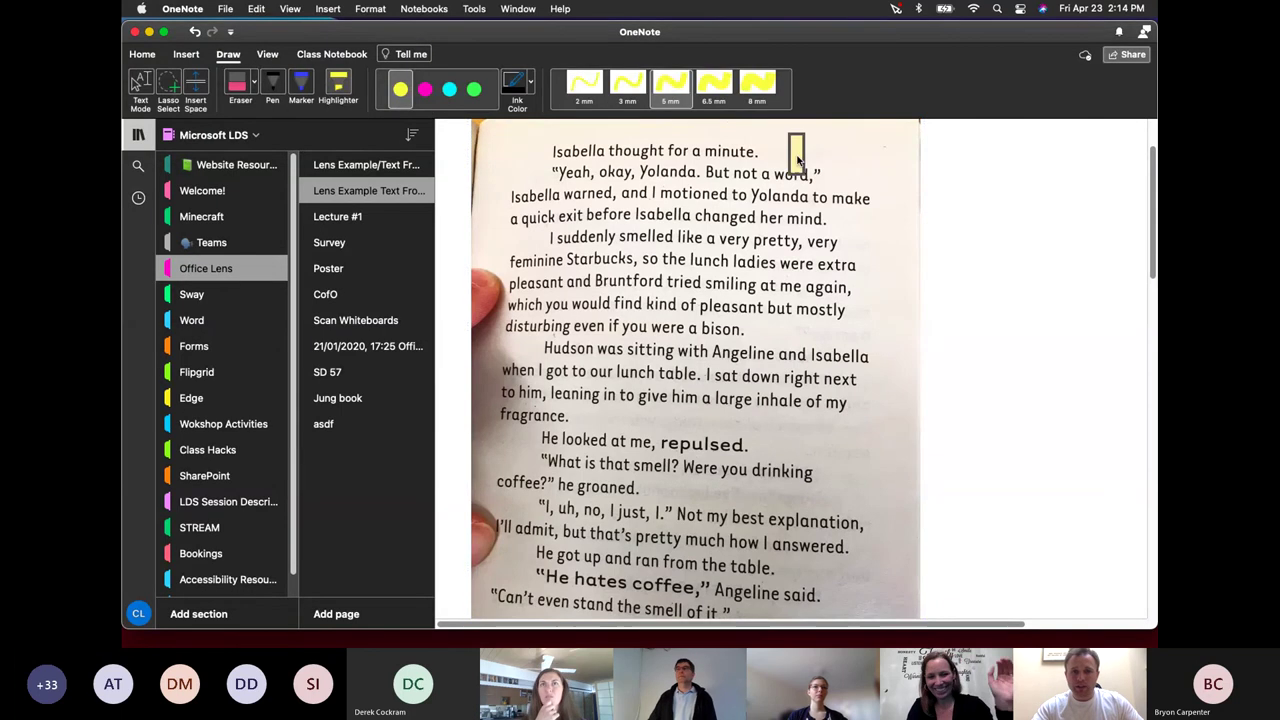
pyautogui.moveTo(786, 160)
pyautogui.mouseDown()
pyautogui.moveTo(548, 160)
pyautogui.moveTo(826, 172)
pyautogui.mouseUp()
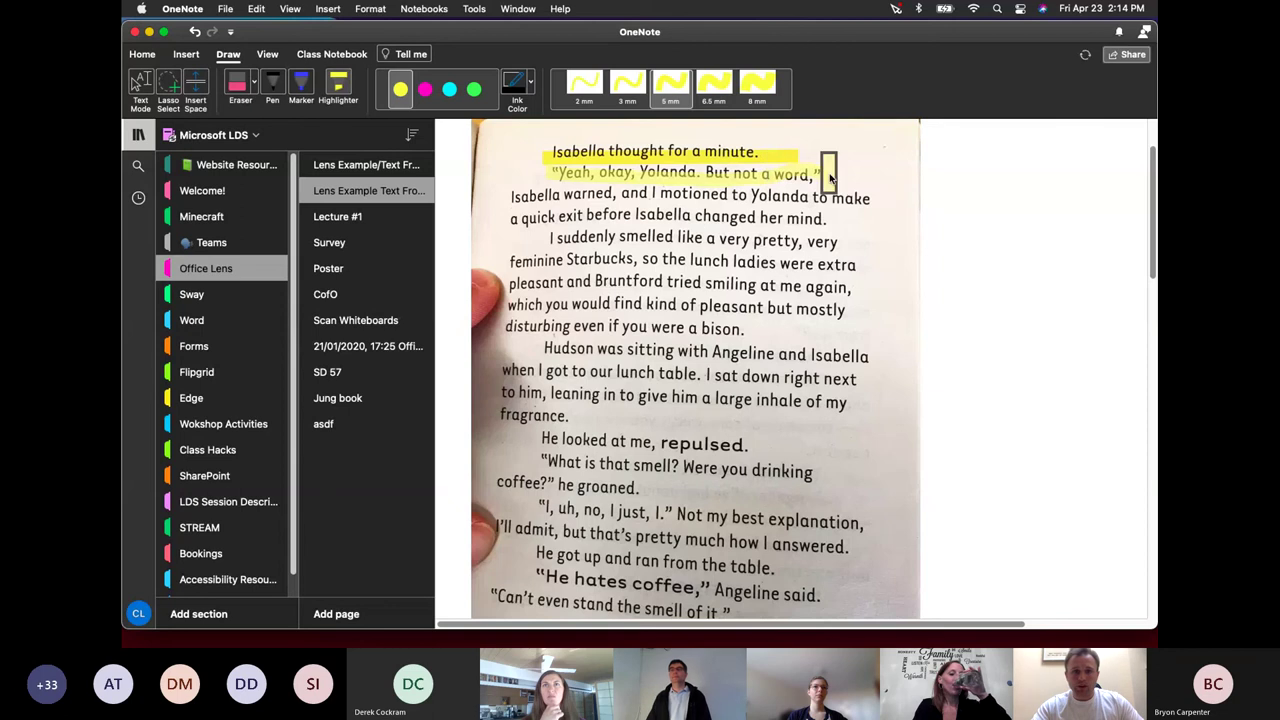
pyautogui.click(273, 92)
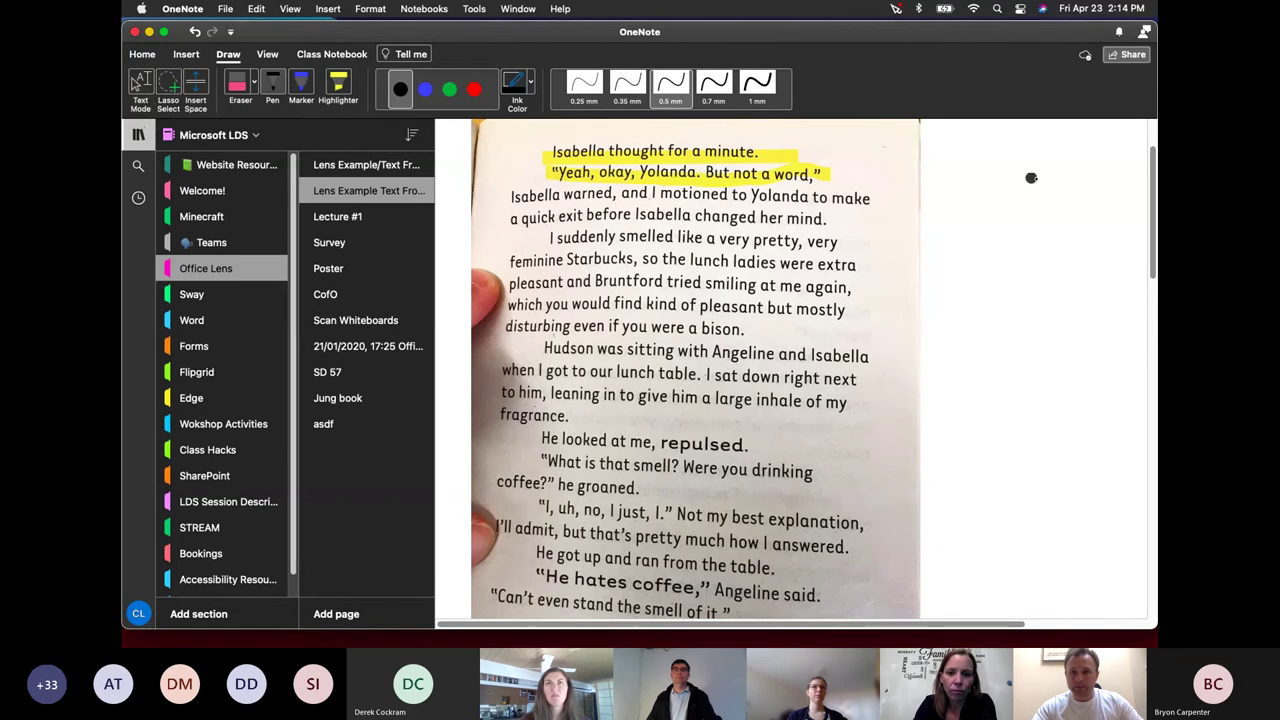
pyautogui.press('Escape')
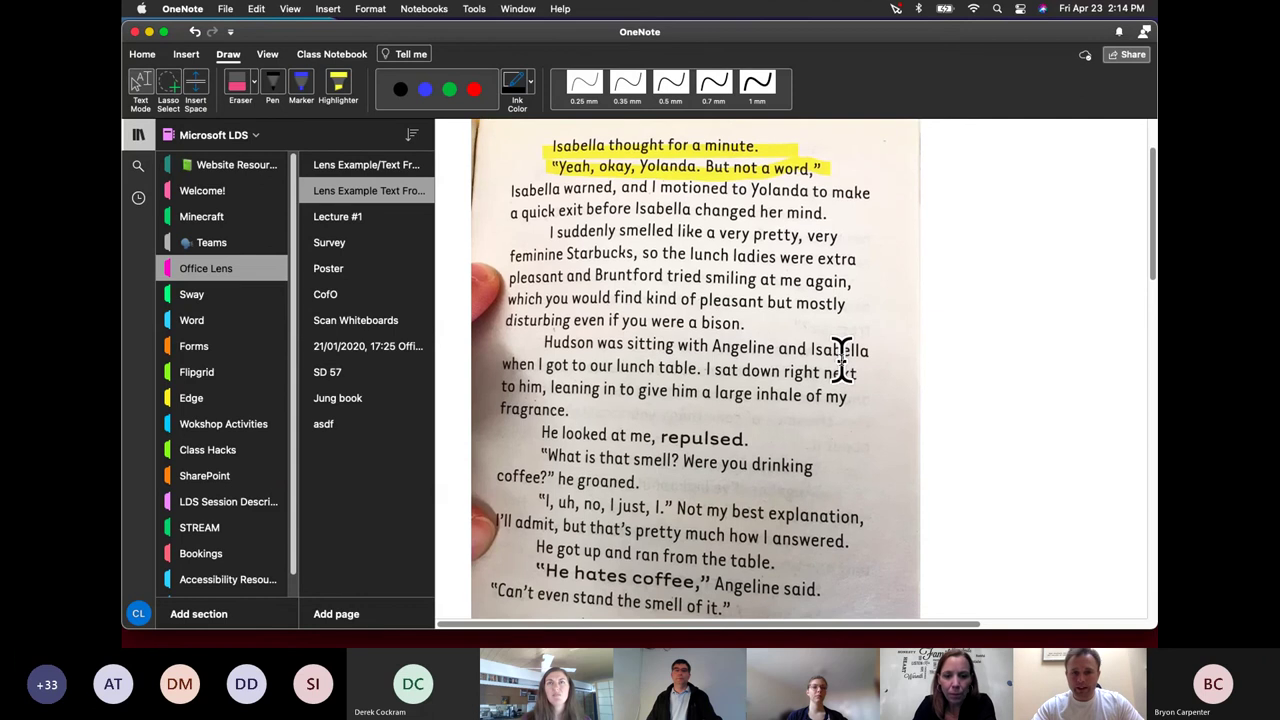
# Copy the text from the scanned book picture and paste it into the empty space below the image
pyautogui.scroll(2, 843, 355)
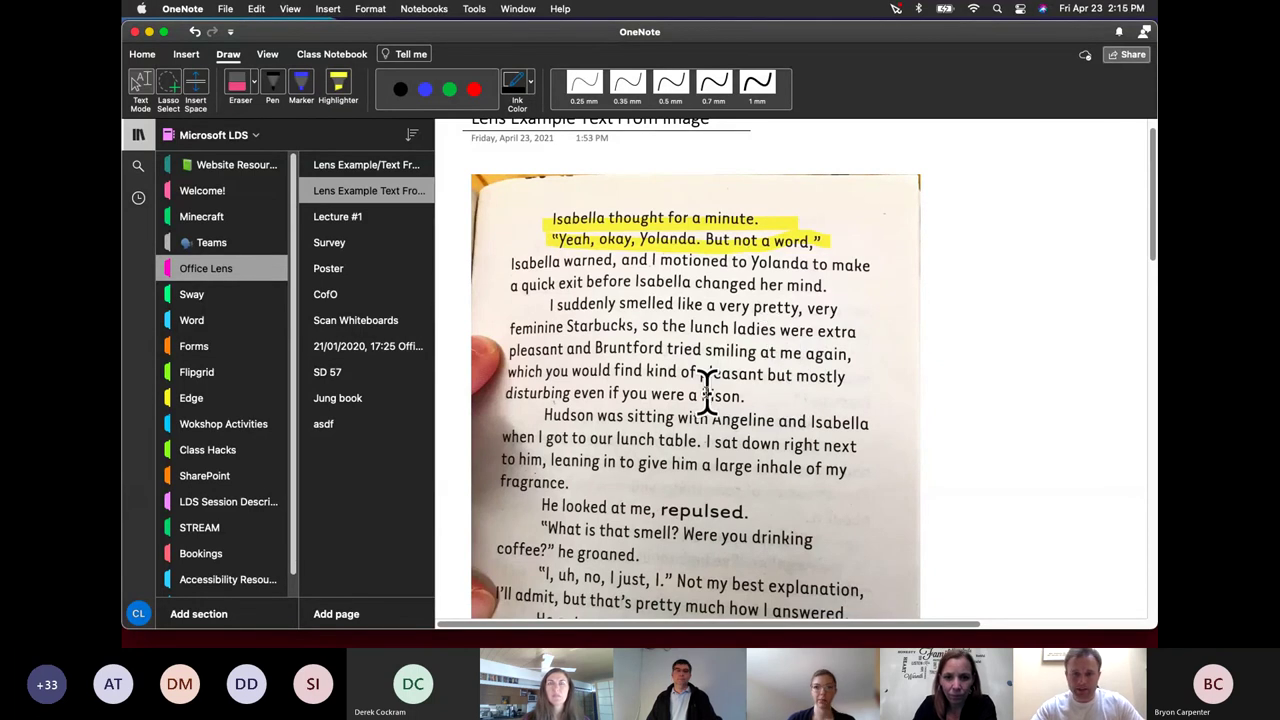
pyautogui.scroll(-1, 707, 390)
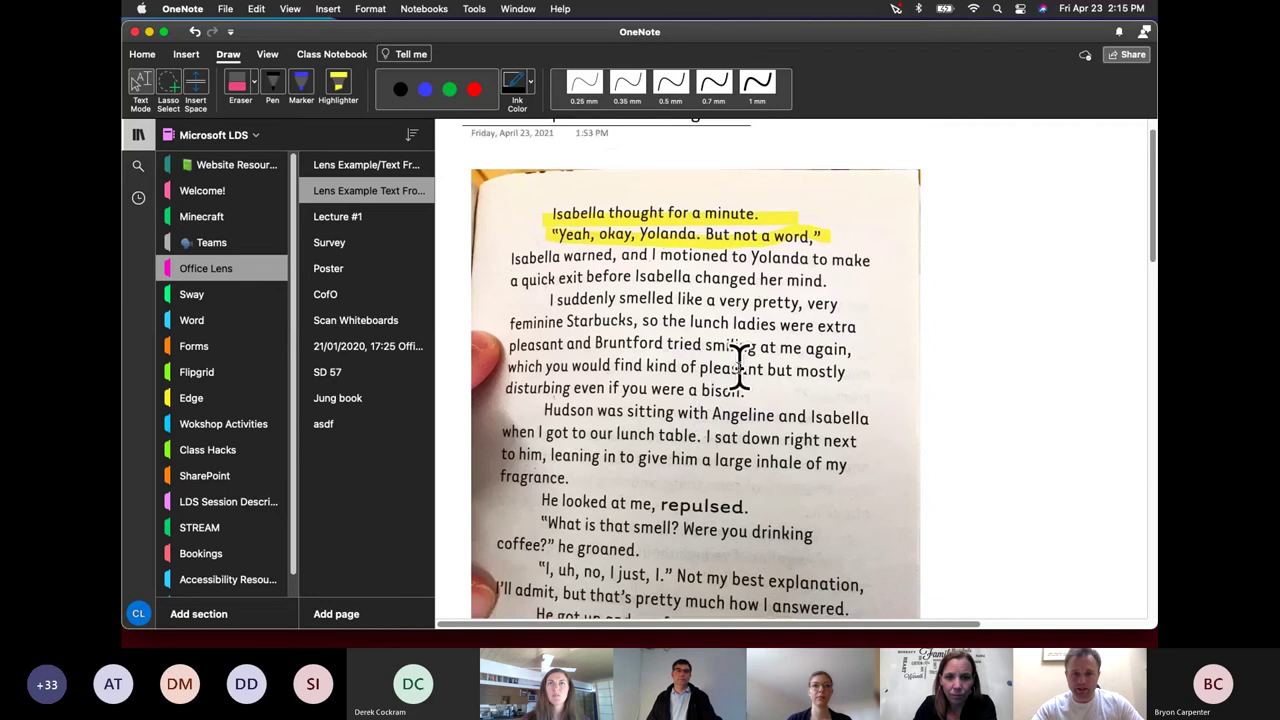
pyautogui.click(745, 385)
pyautogui.rightClick(741, 369)
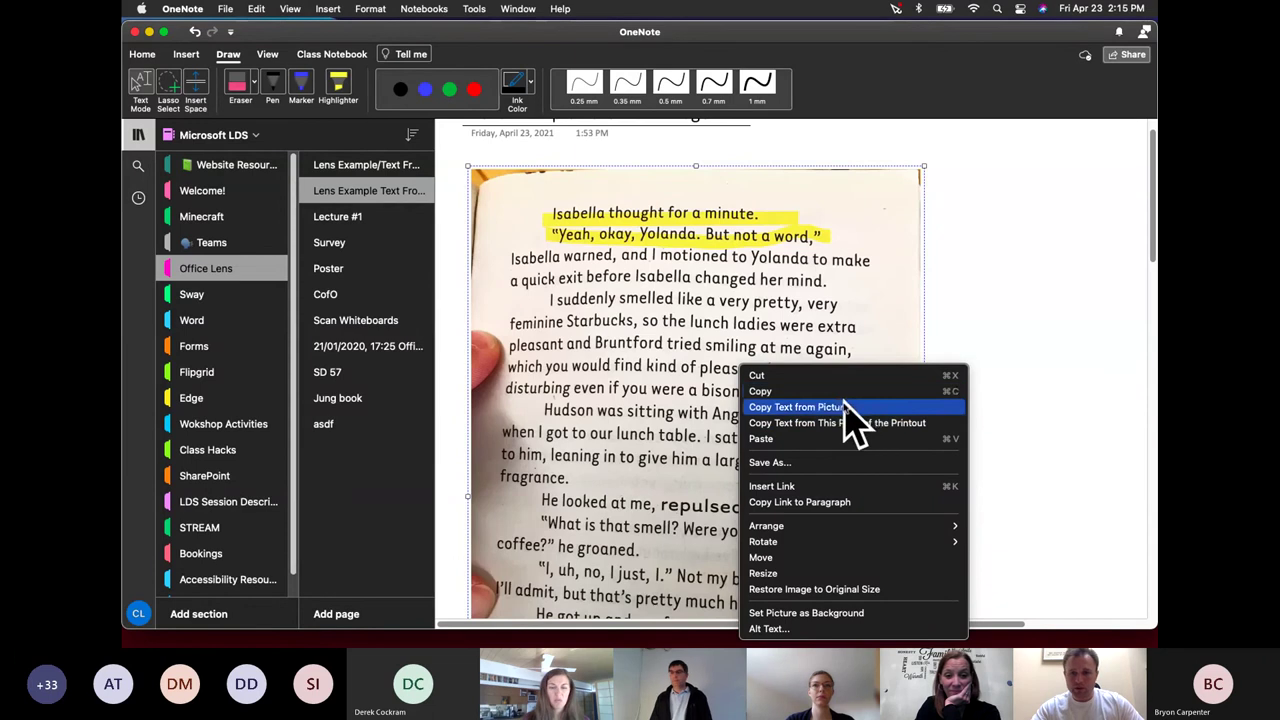
pyautogui.click(845, 407)
pyautogui.scroll(-5, 714, 491)
pyautogui.scroll(1, 714, 491)
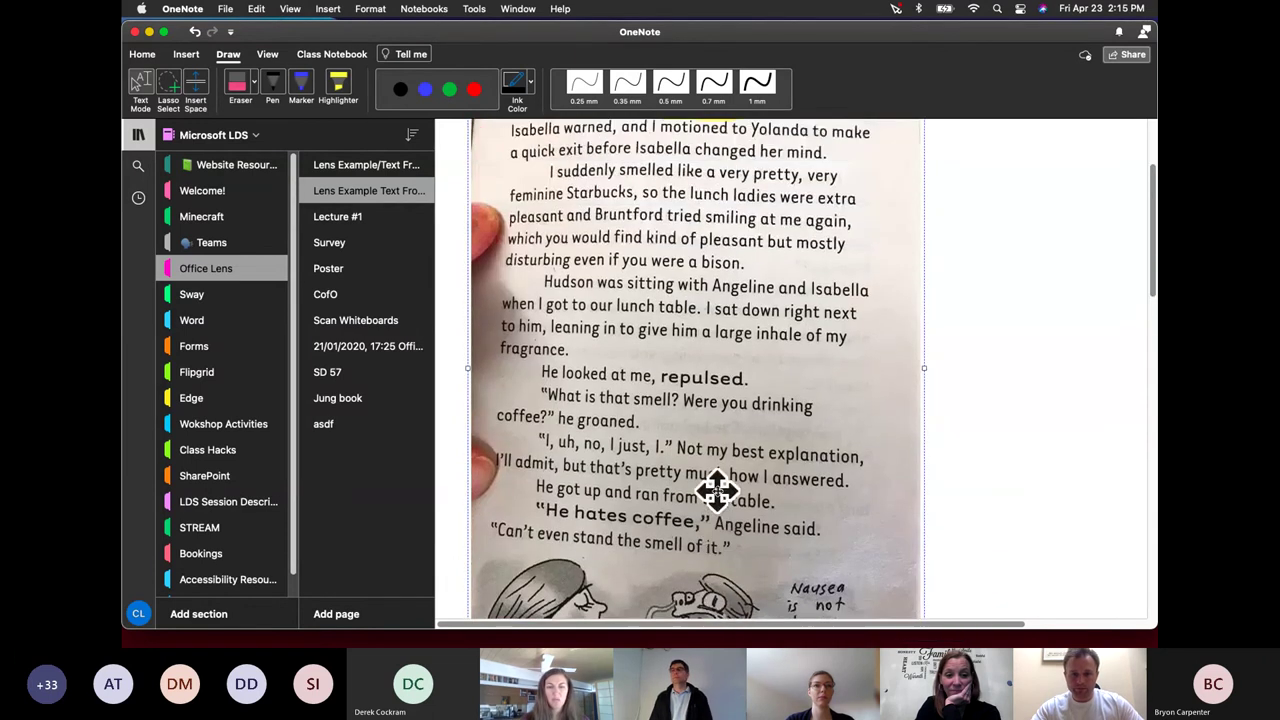
pyautogui.scroll(-5, 718, 490)
pyautogui.scroll(-2, 718, 490)
pyautogui.click(640, 443)
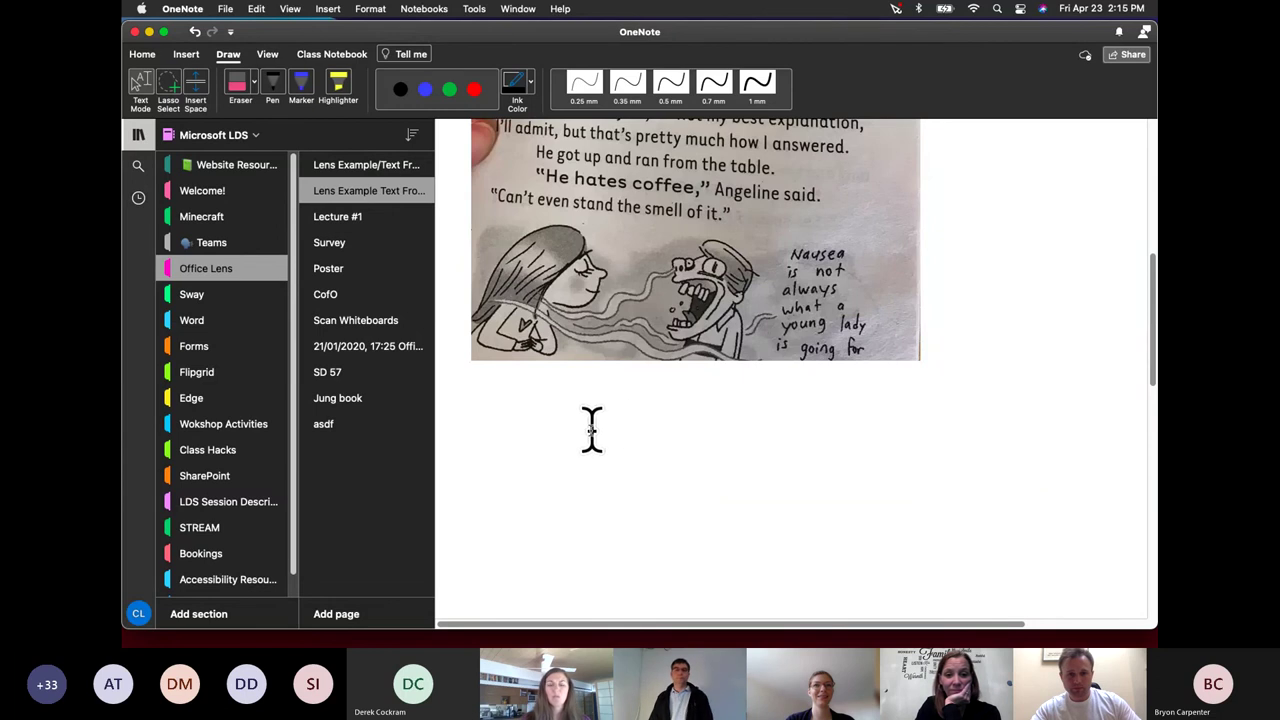
pyautogui.press('super+v')
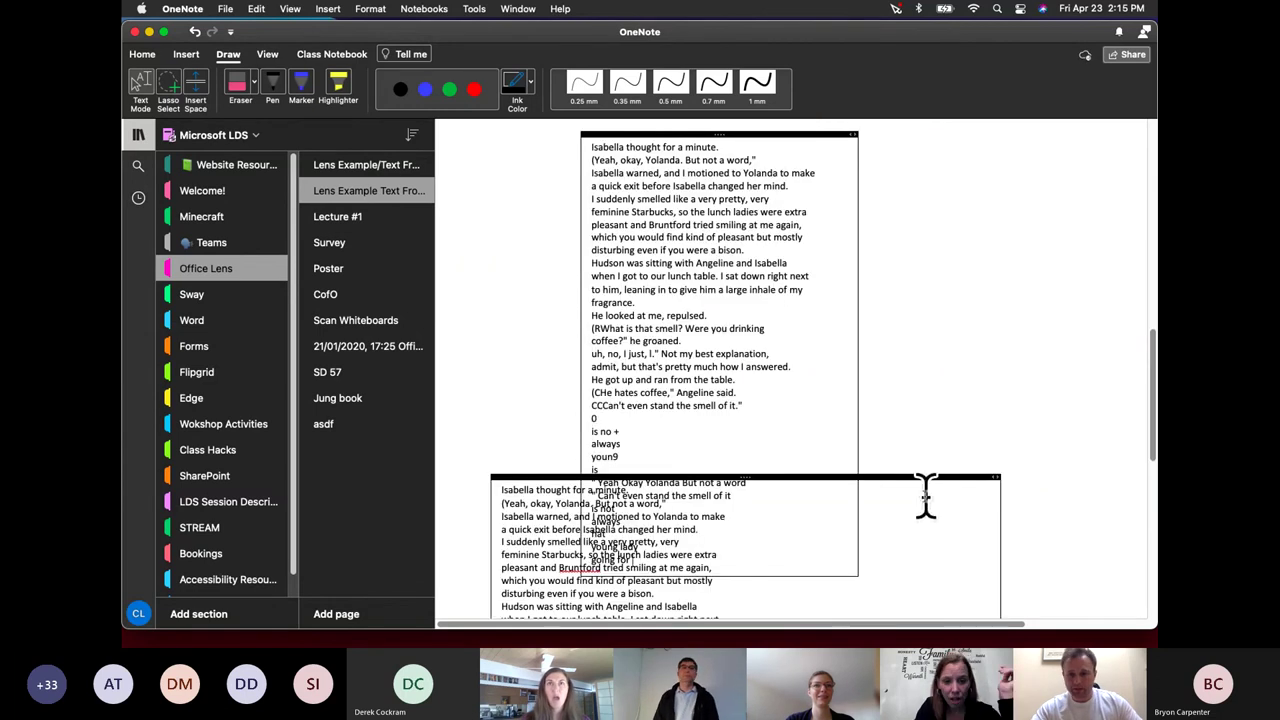
# Move the older text container further down and align the newly pasted text container under the picture's left side
pyautogui.moveTo(920, 477); pyautogui.dragTo(945, 566)
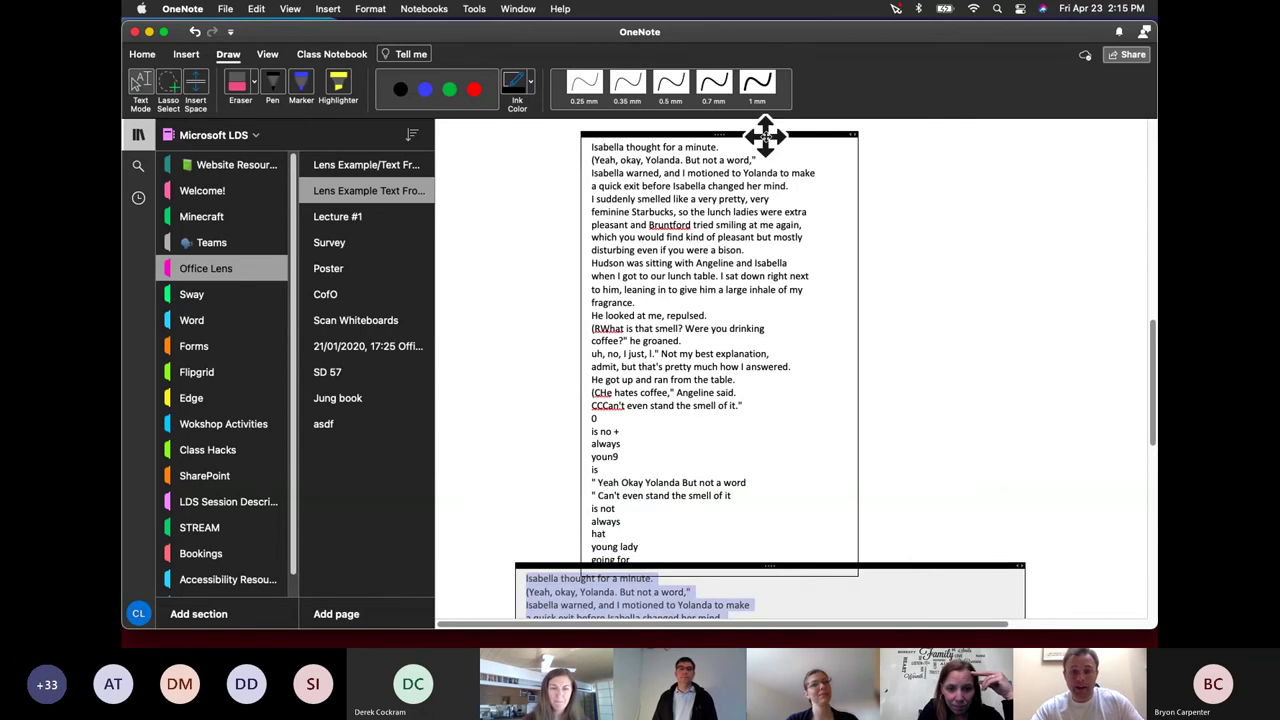
pyautogui.moveTo(743, 134); pyautogui.dragTo(676, 140)
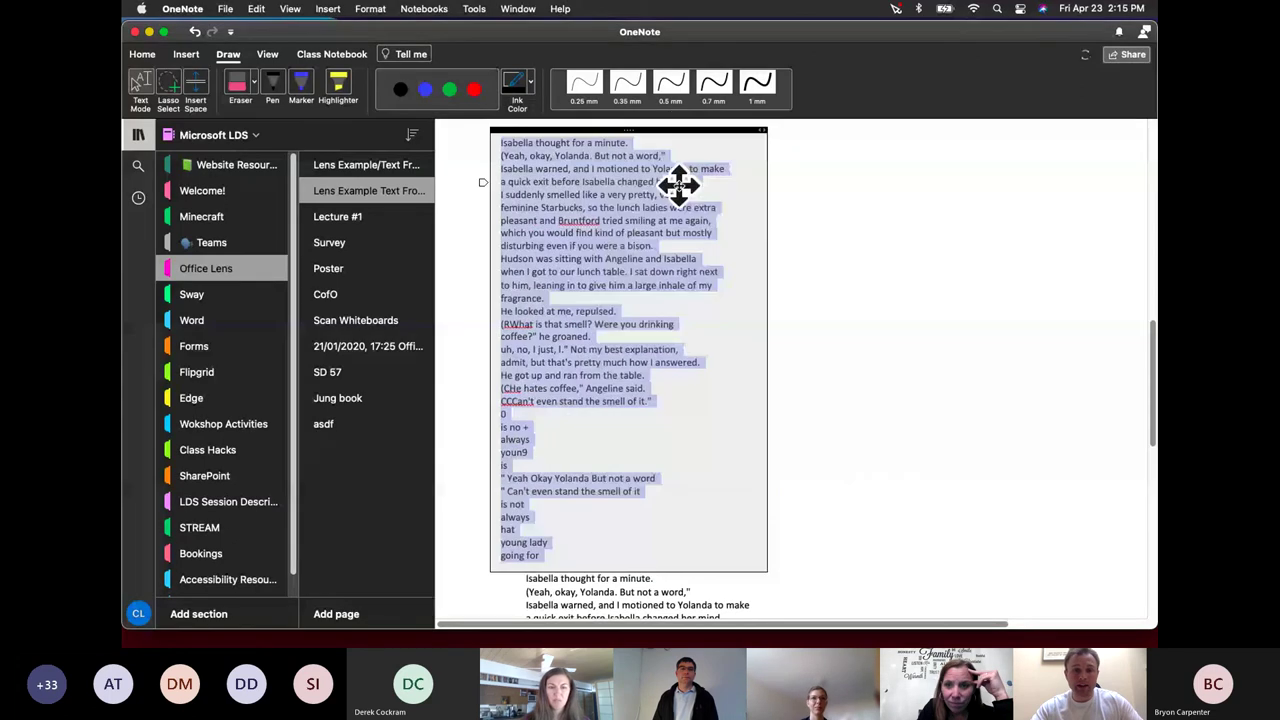
pyautogui.click(617, 168)
# Replace the word "minute" in the first line of the pasted text with an underscore blank
pyautogui.click(628, 143)
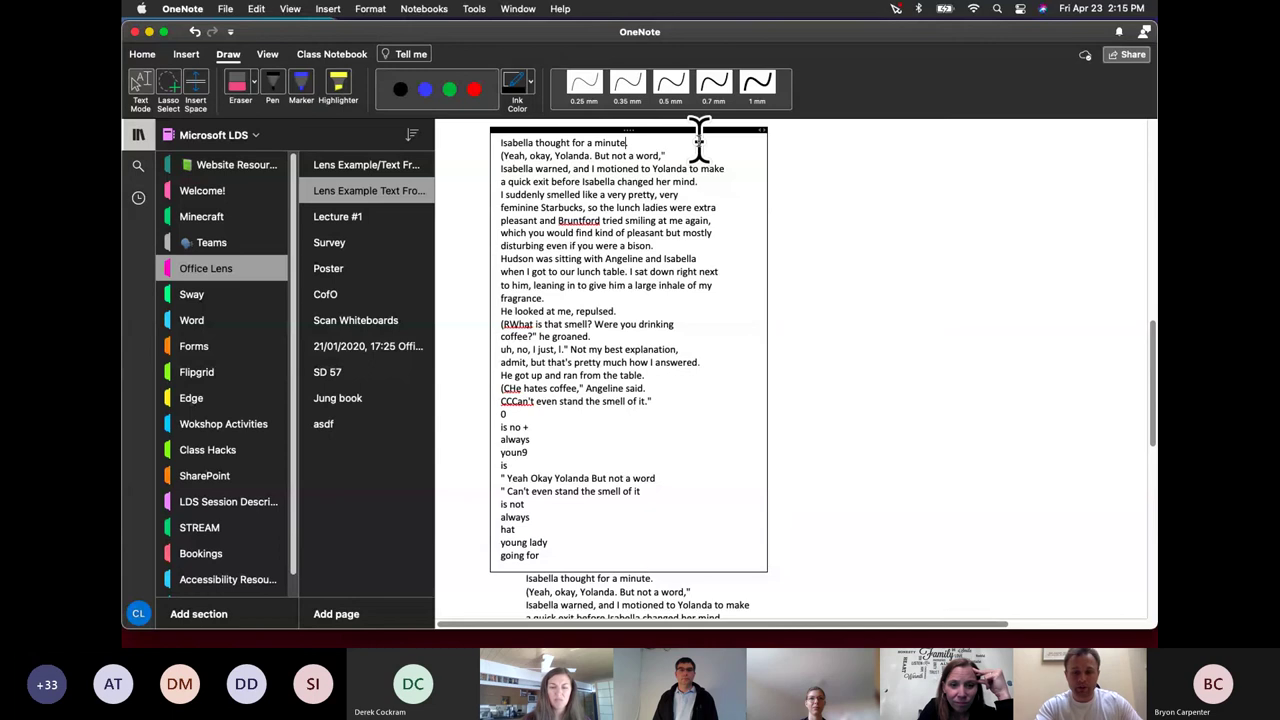
pyautogui.press('Left')
pyautogui.press('BackSpace')
pyautogui.press('BackSpace')
pyautogui.press('BackSpace')
pyautogui.press('BackSpace')
pyautogui.press('BackSpace')
pyautogui.press('BackSpace')
pyautogui.write('_____')
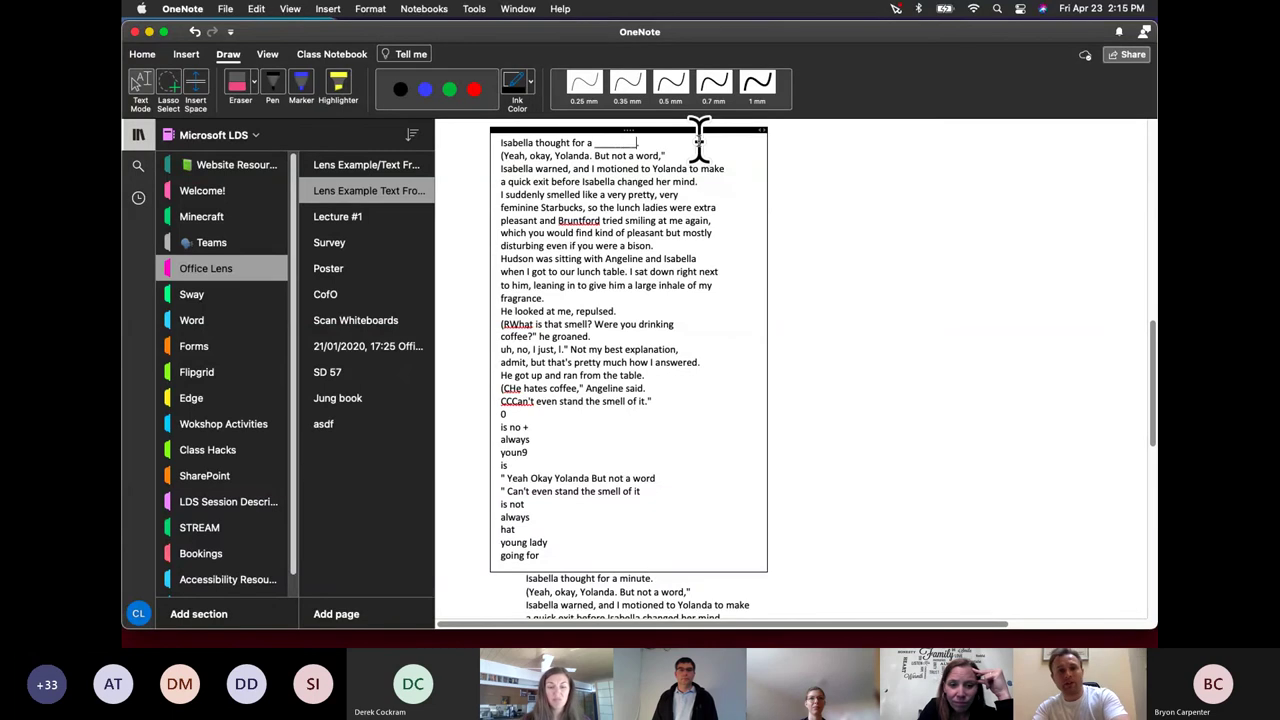
# Compare the highlighted book page image with the extracted text containers below it
pyautogui.scroll(-1, 870, 305)
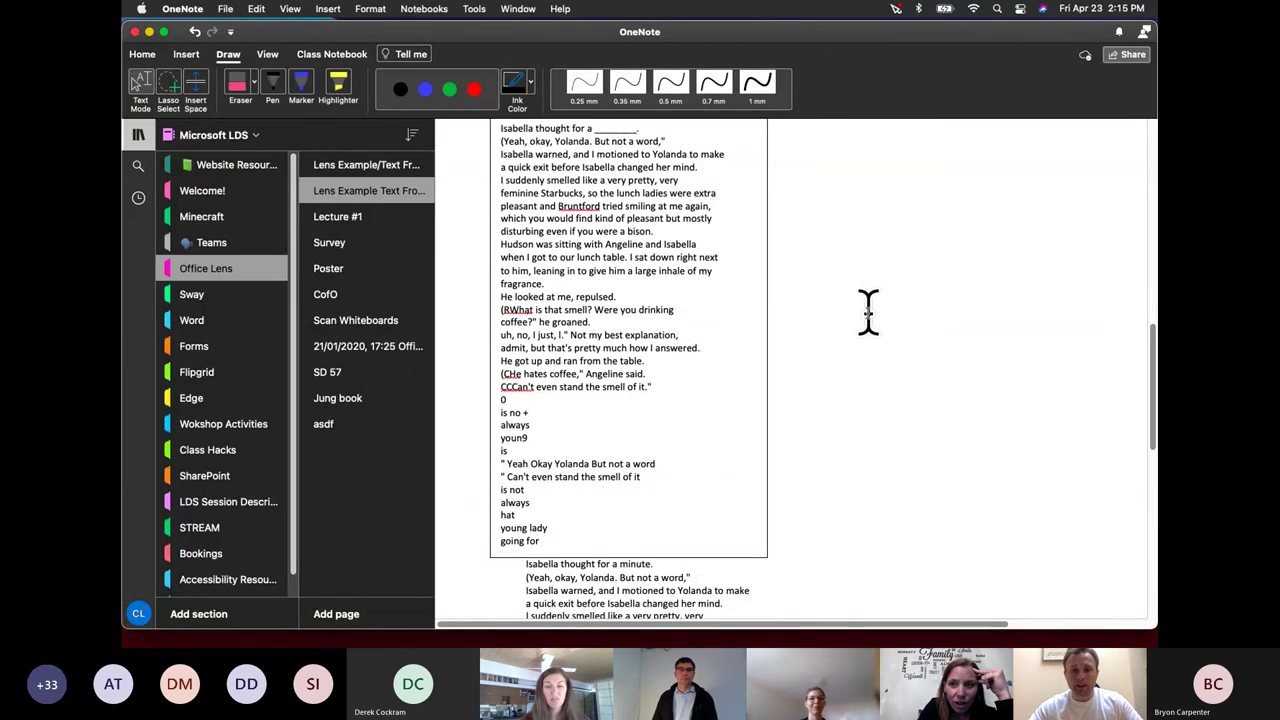
pyautogui.scroll(3, 866, 313)
pyautogui.scroll(5, 866, 313)
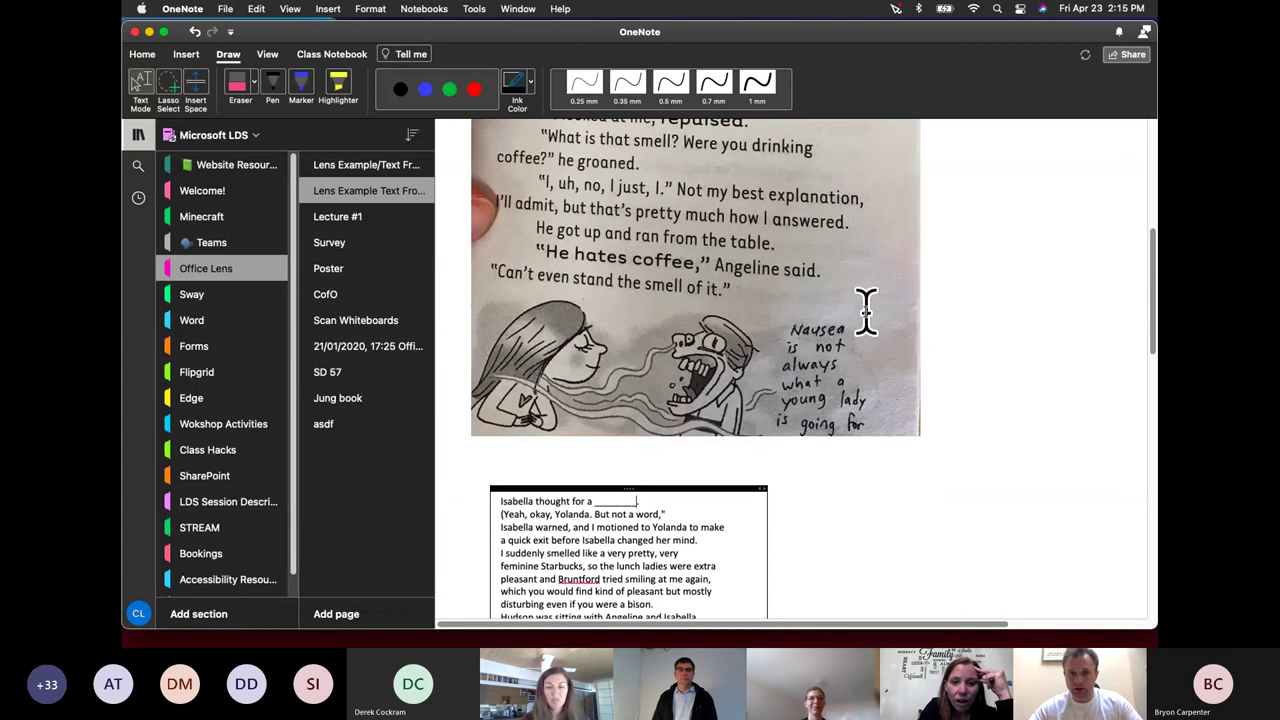
pyautogui.scroll(3, 866, 313)
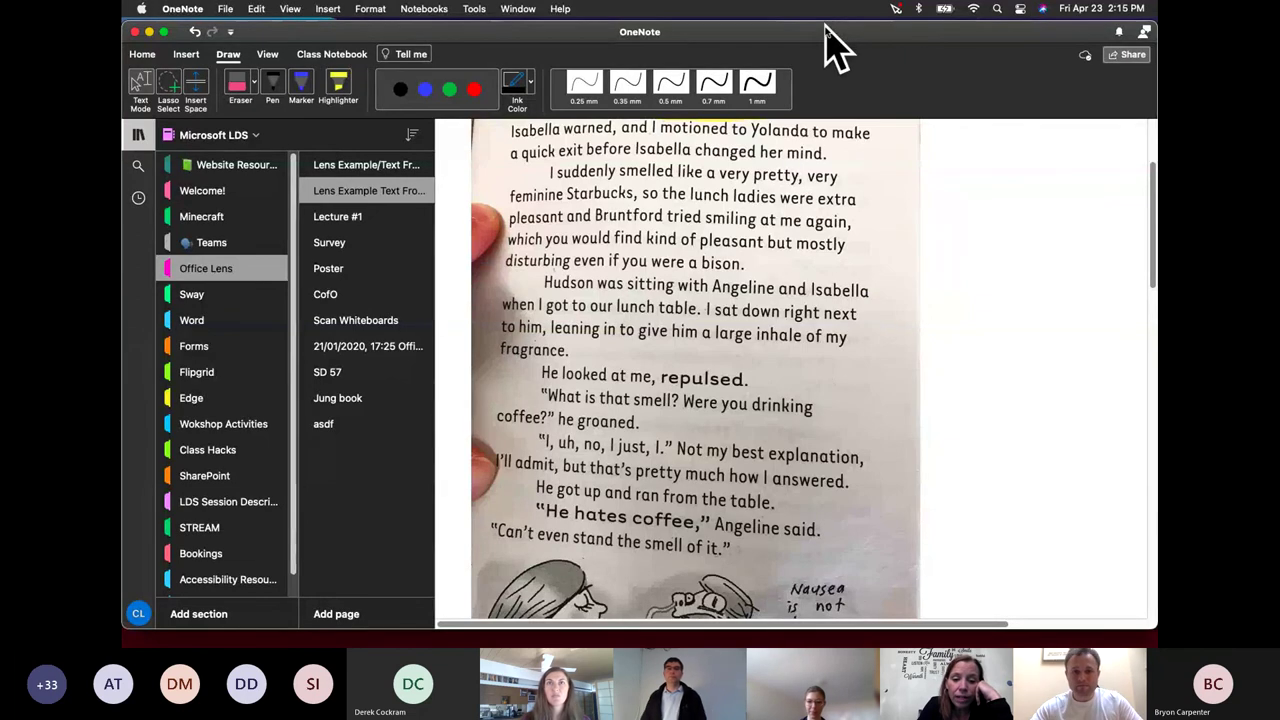
pyautogui.scroll(2, 814, 309)
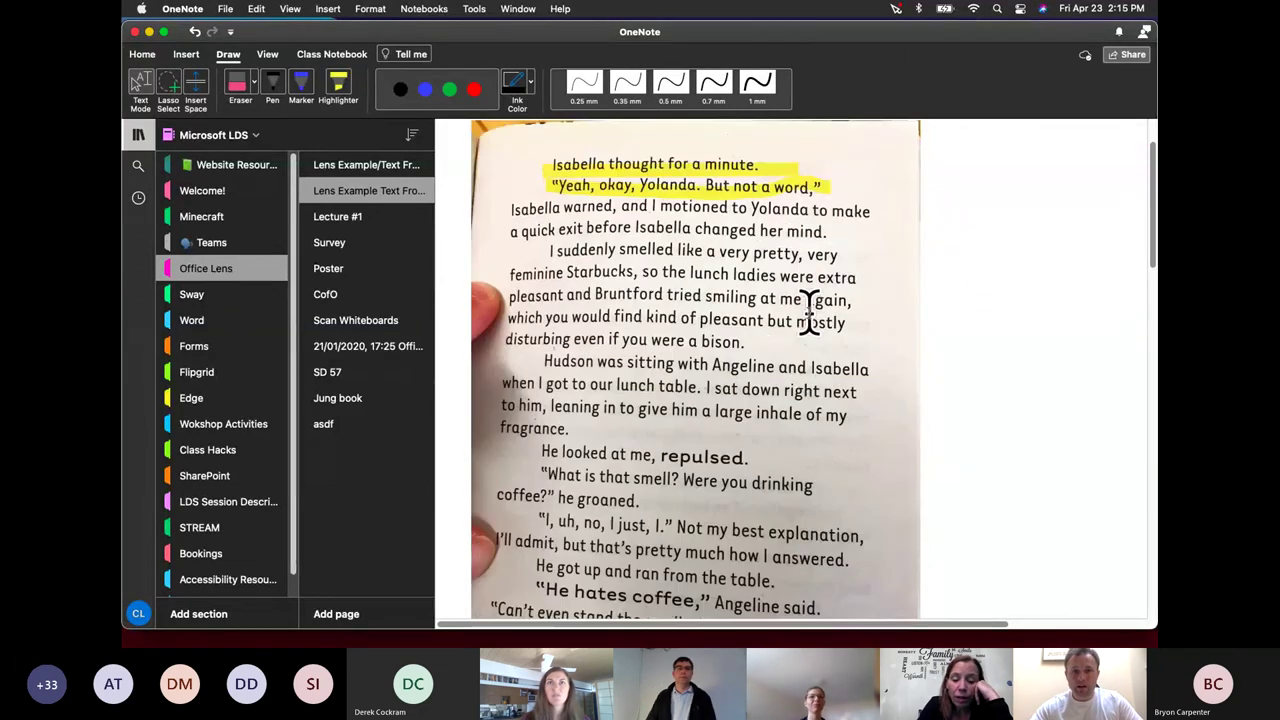
pyautogui.scroll(-5, 812, 315)
pyautogui.scroll(-8, 812, 310)
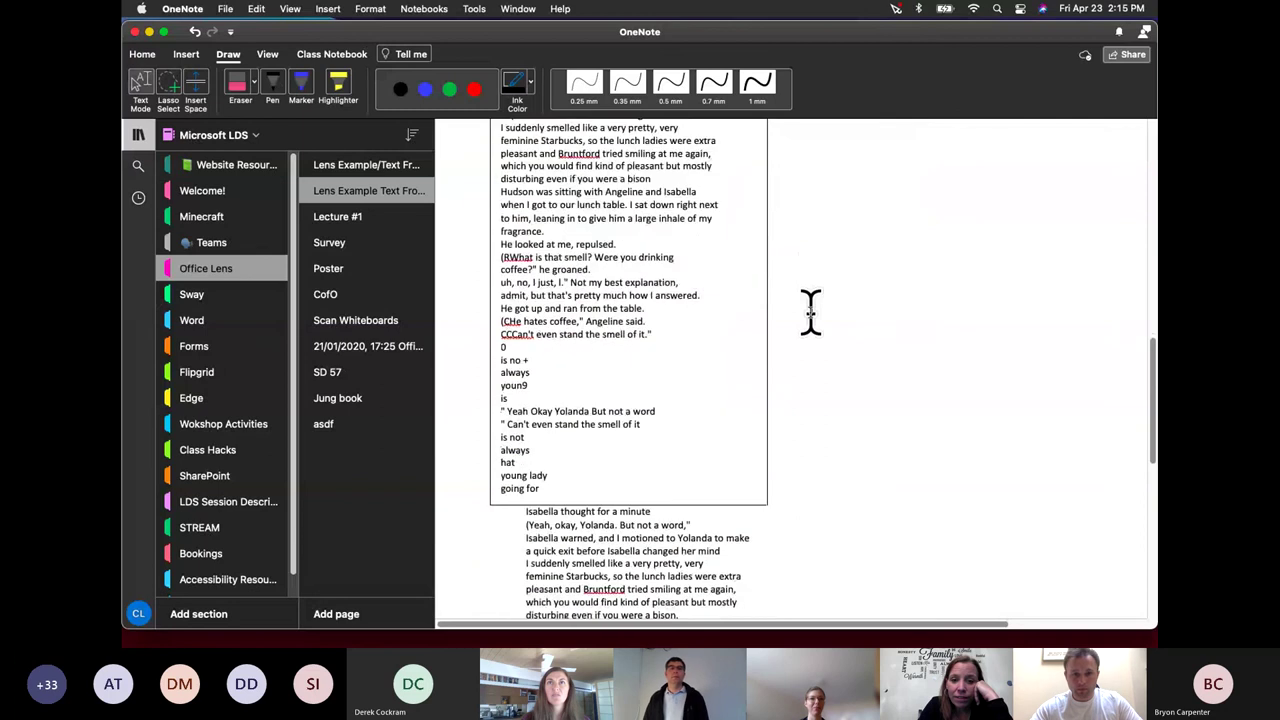
pyautogui.scroll(5, 812, 310)
pyautogui.scroll(-8, 803, 371)
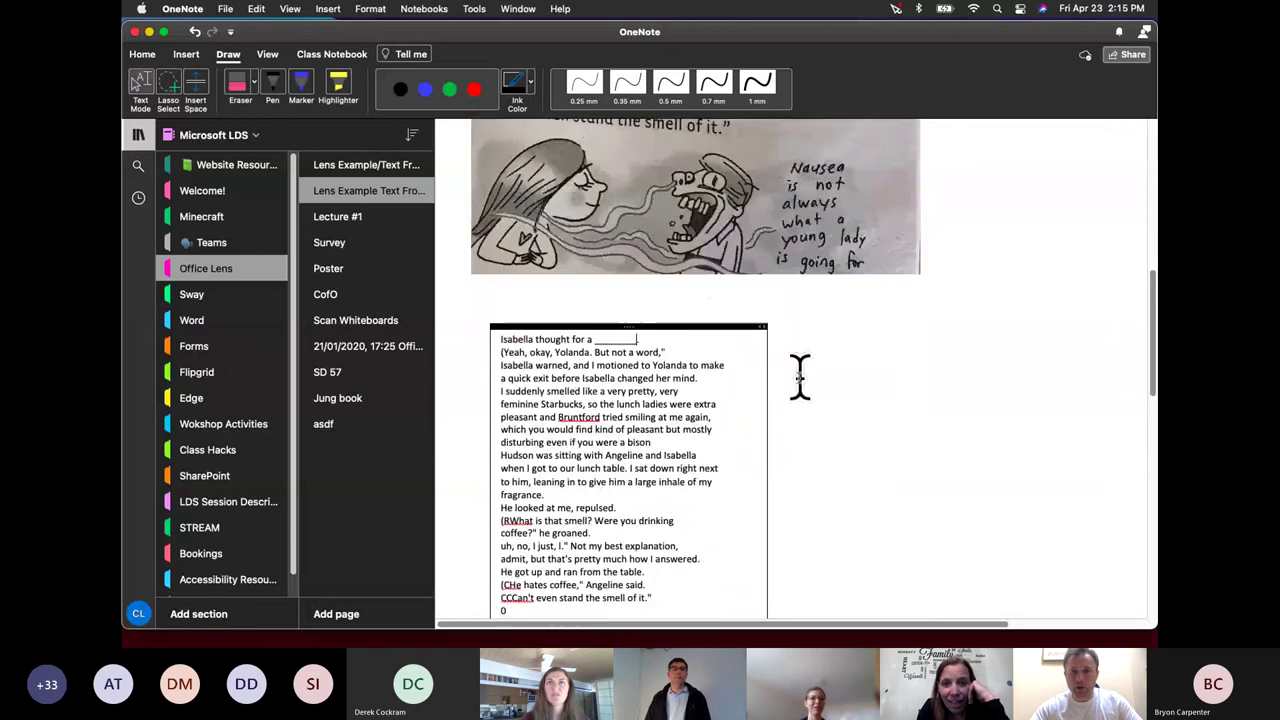
# Move the lower text container down and to the left so it no longer overlaps the edited text
pyautogui.scroll(-6, 790, 375)
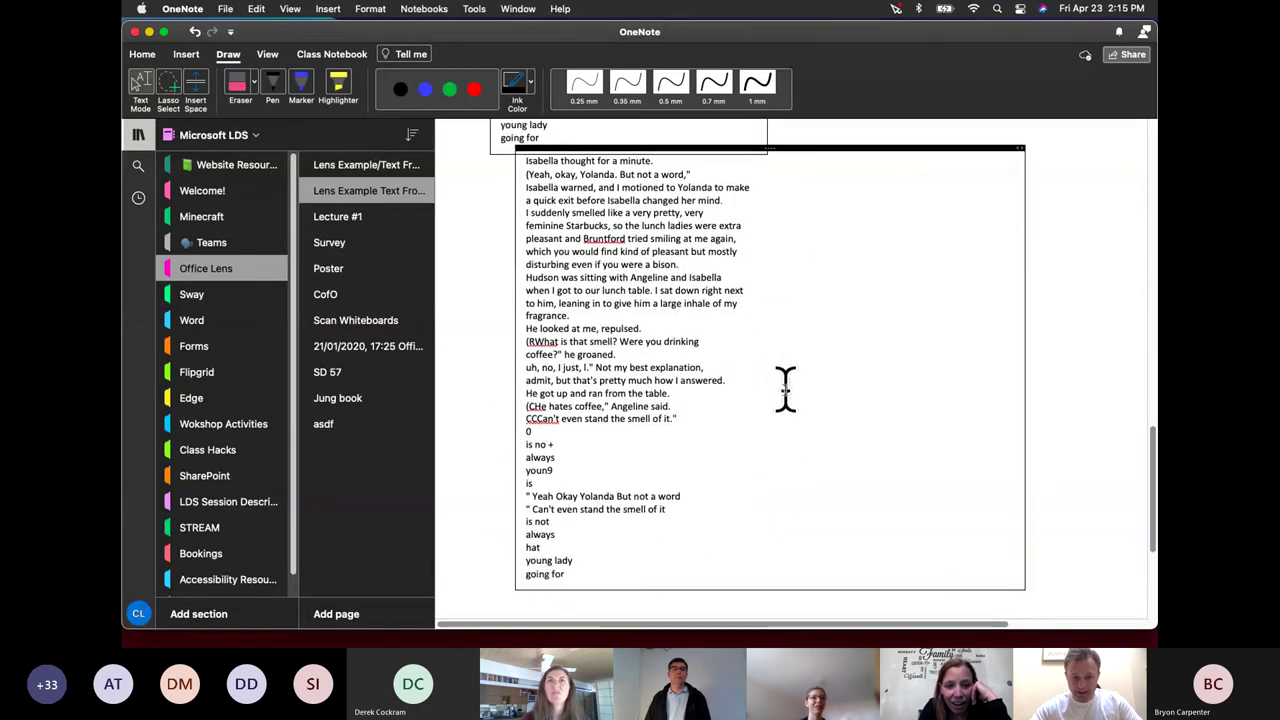
pyautogui.scroll(4, 786, 388)
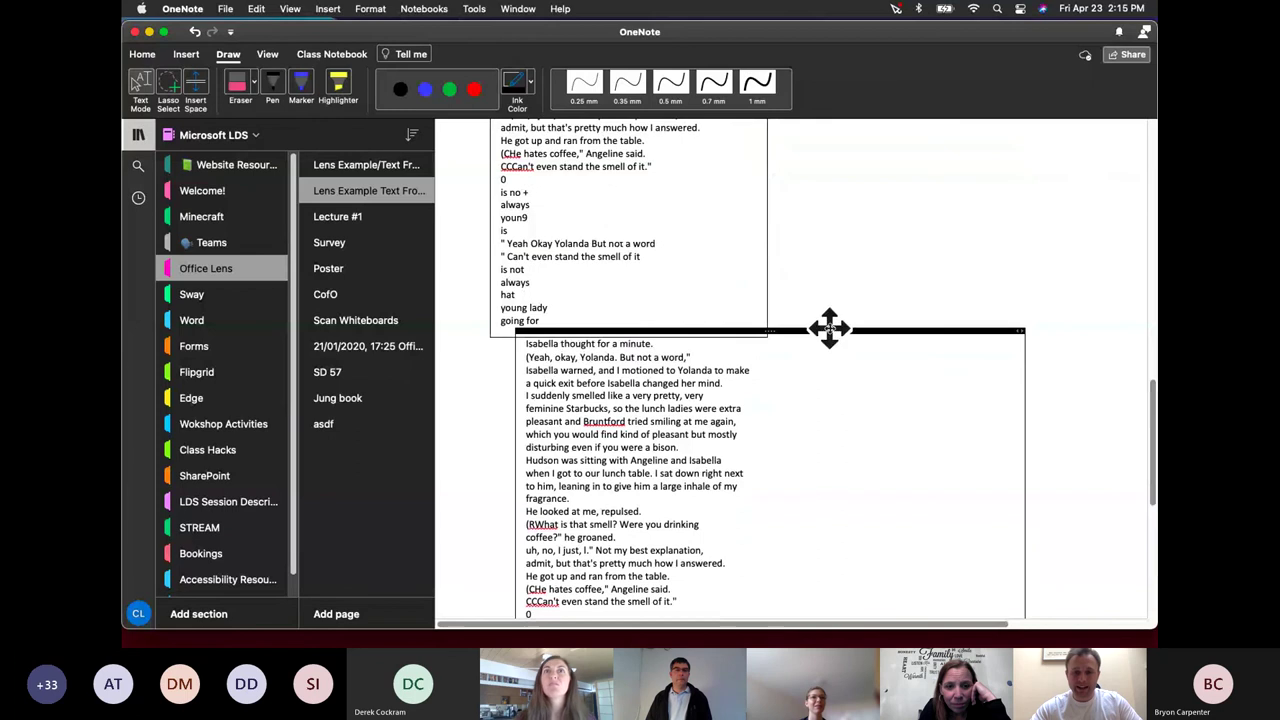
pyautogui.moveTo(829, 329); pyautogui.dragTo(803, 413)
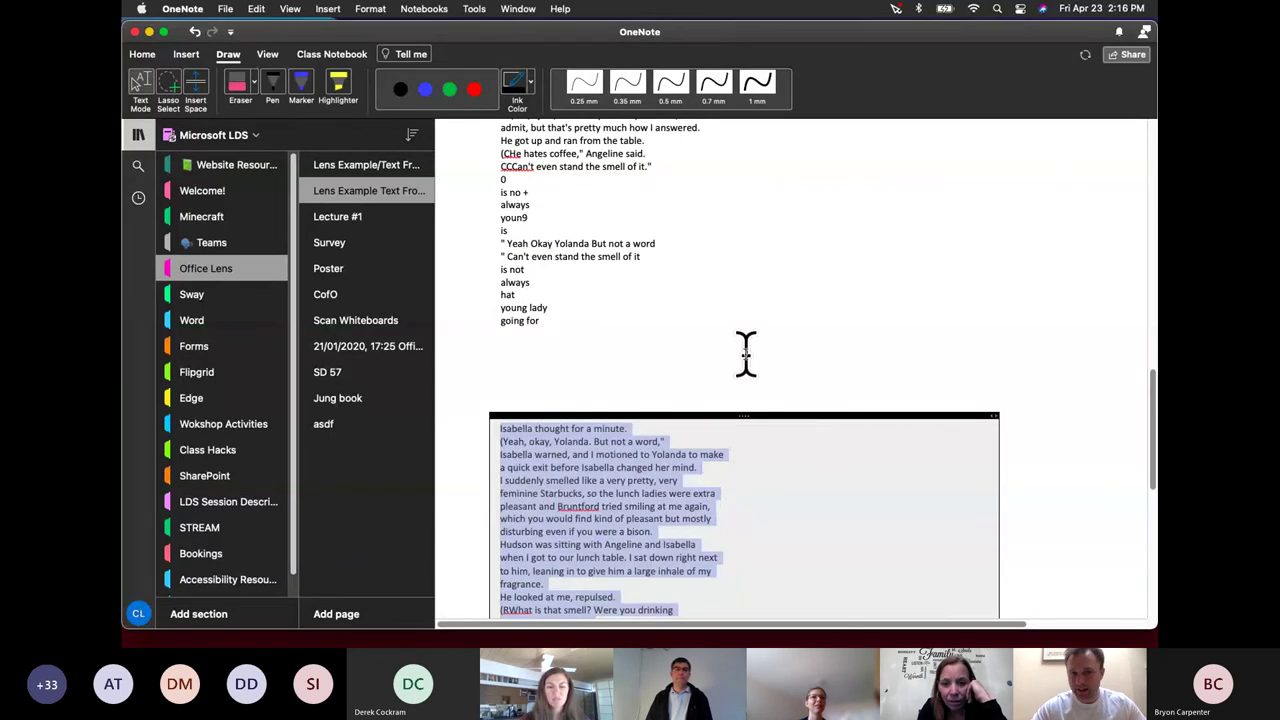
pyautogui.scroll(-1, 740, 350)
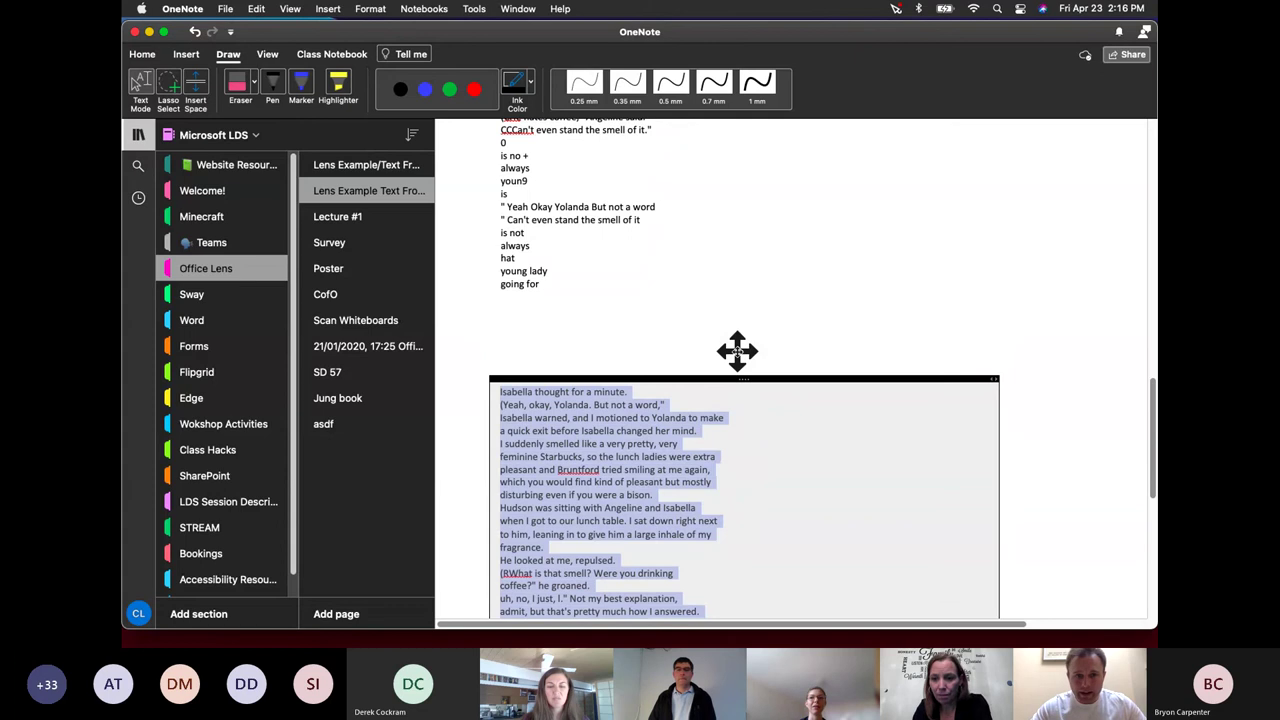
pyautogui.scroll(1, 738, 350)
pyautogui.scroll(1, 736, 351)
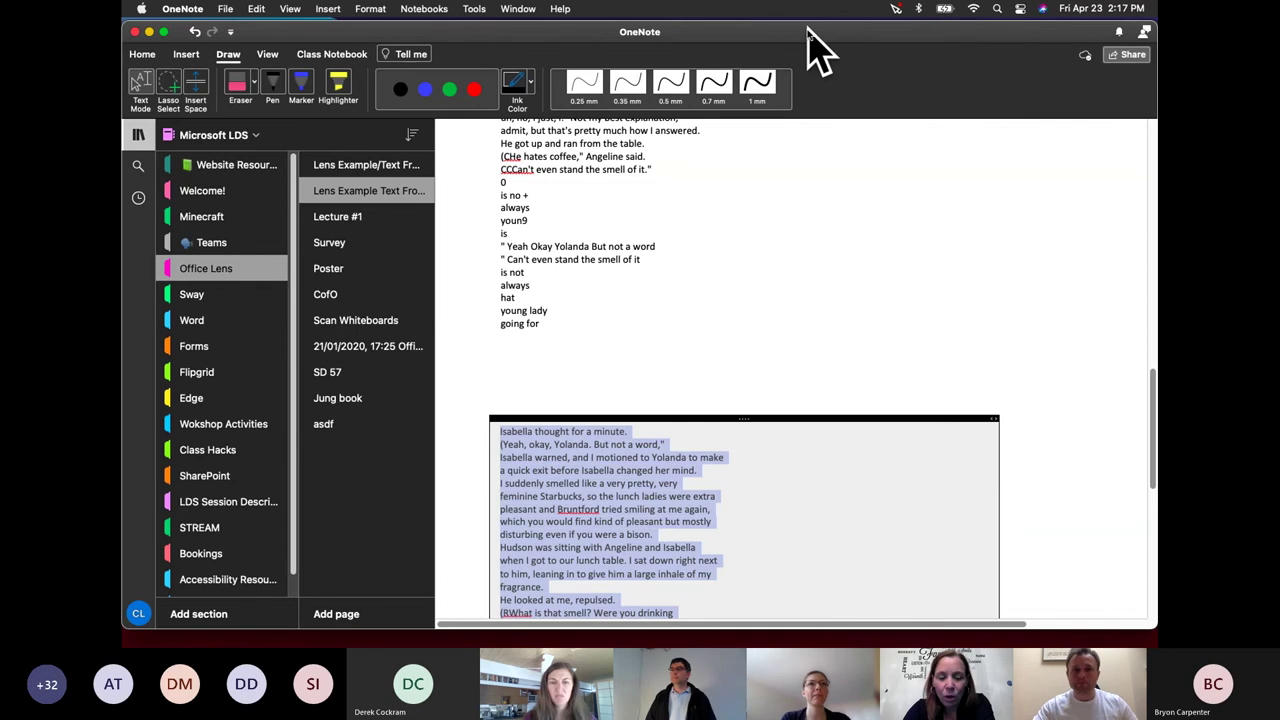
# Move the OneNote window off the shared desktop and restore the minimized Teams meeting window
pyautogui.moveTo(808, 30); pyautogui.dragTo(1157, 110)
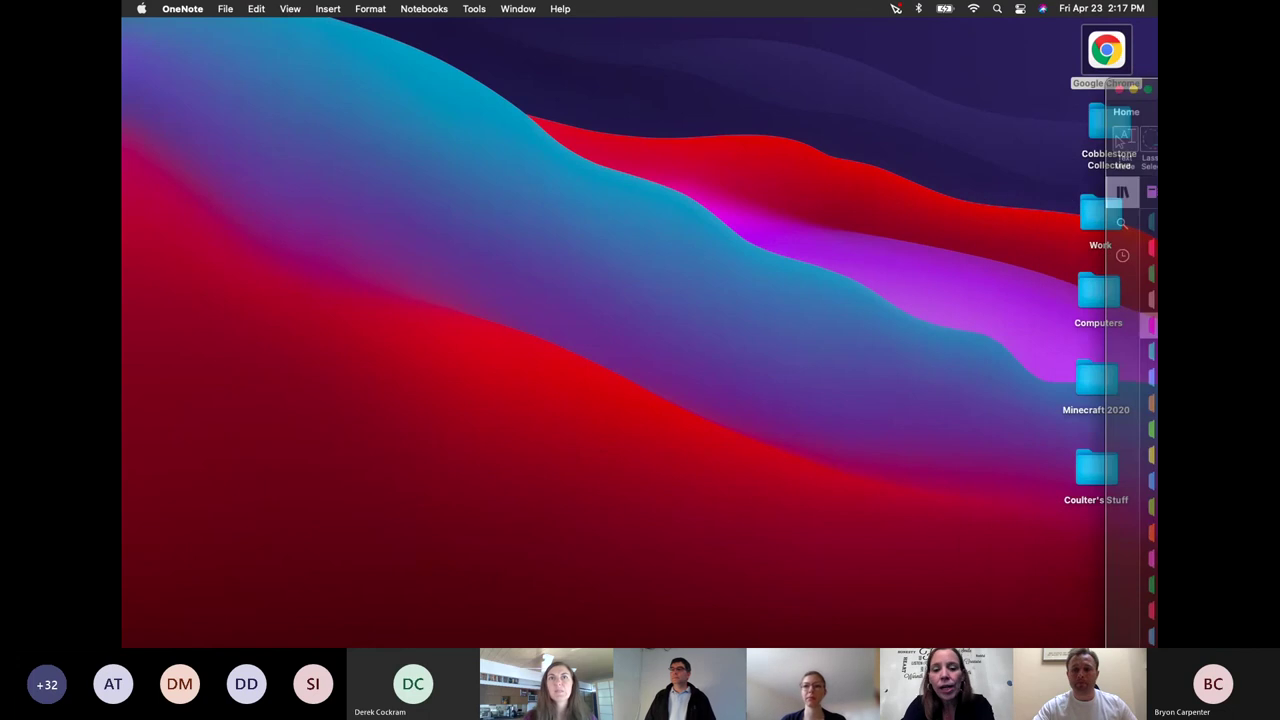
pyautogui.moveTo(1157, 110); pyautogui.dragTo(1157, 110)
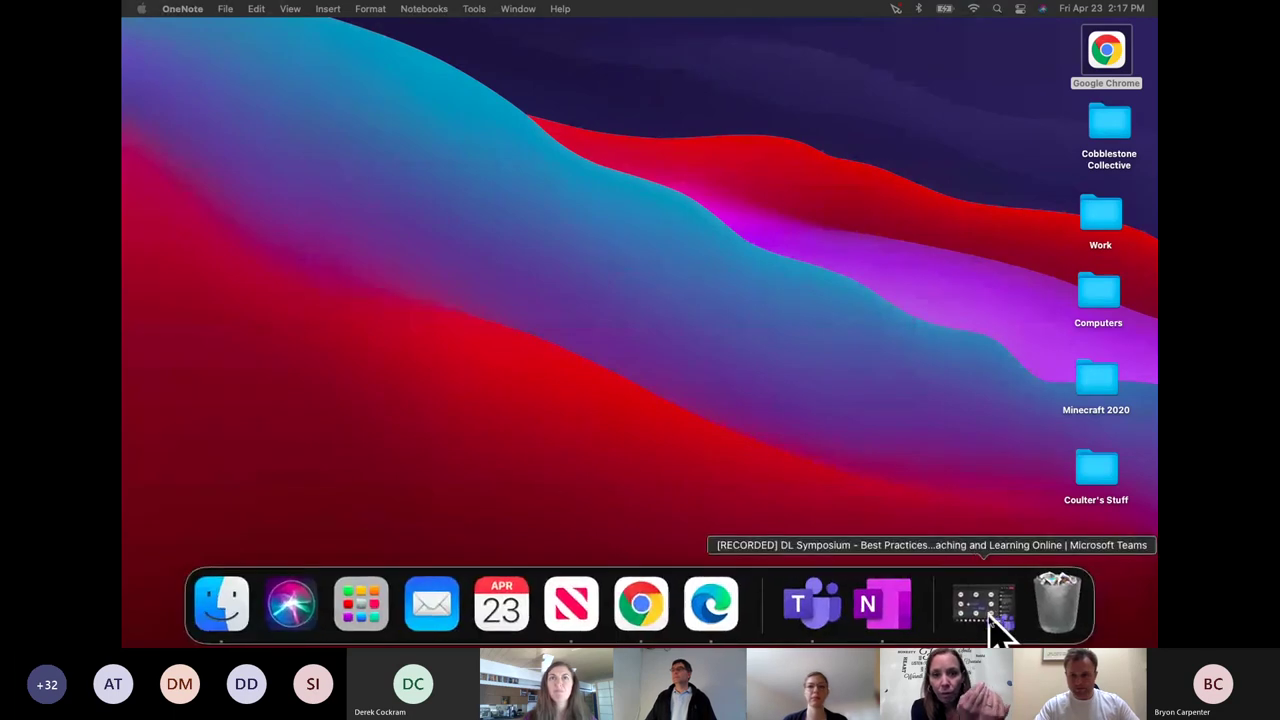
pyautogui.click(990, 608)
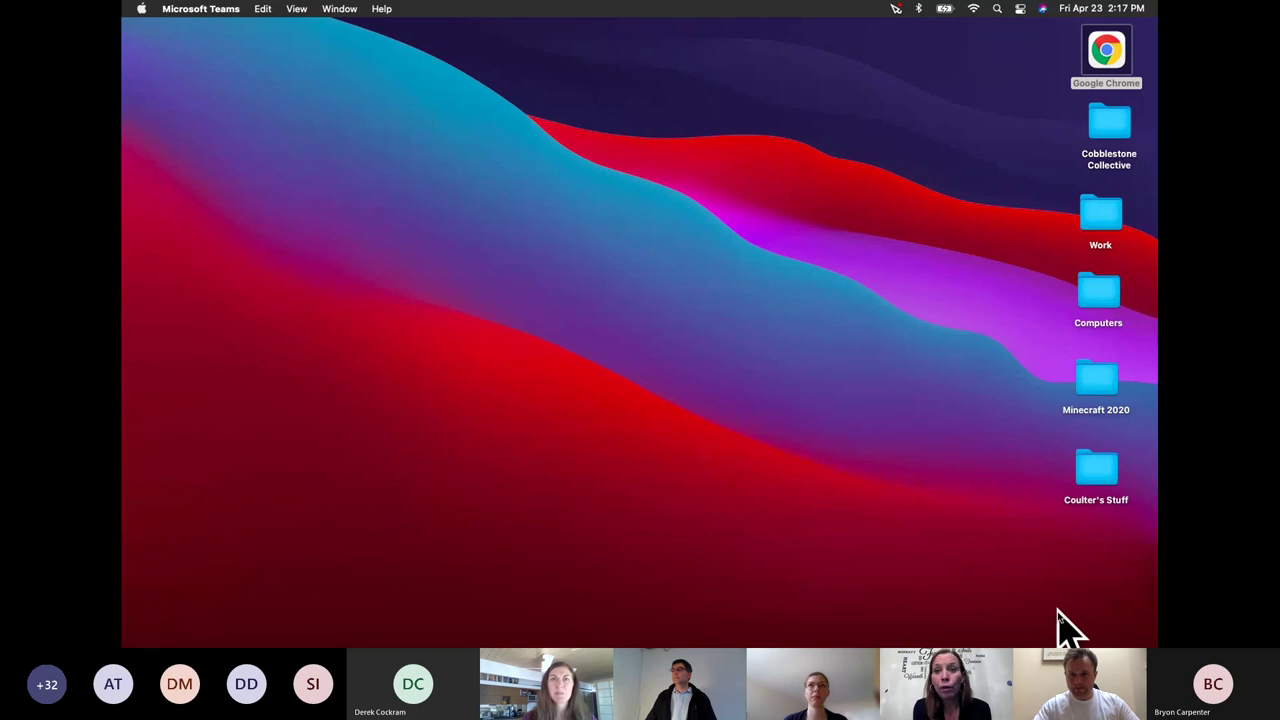
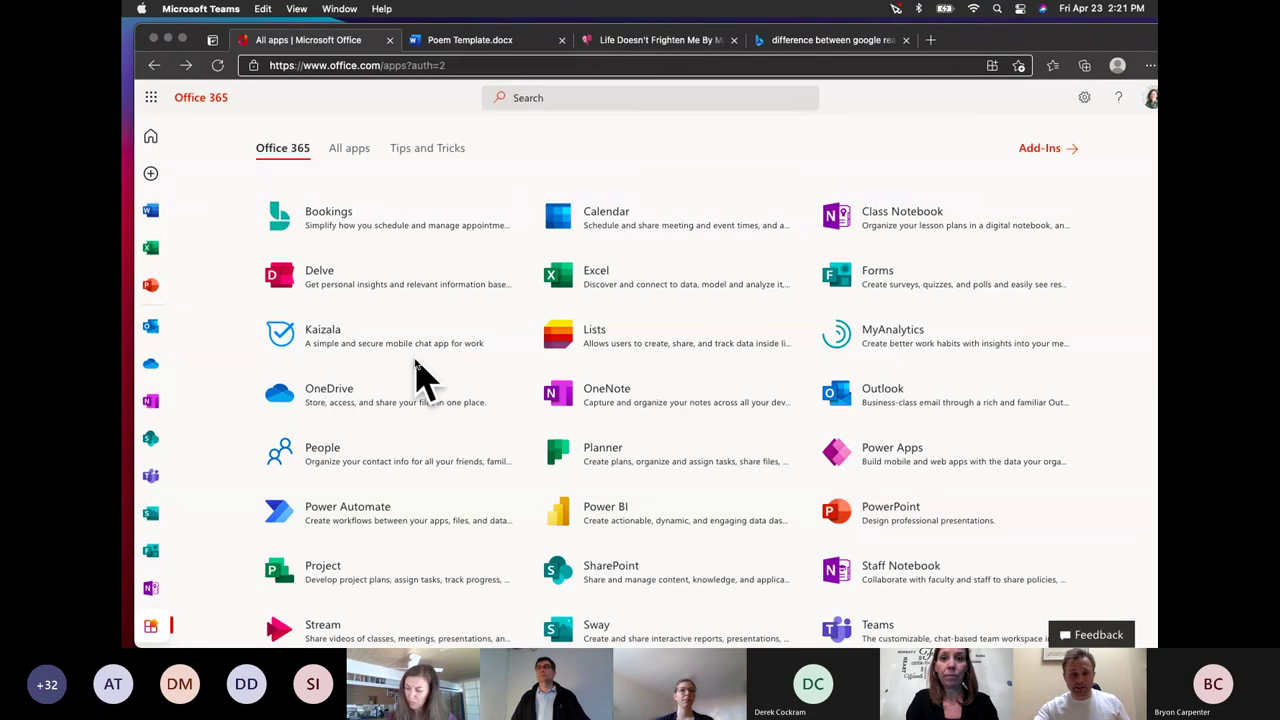
# Look through the Office 365 apps page down to the All apps section
pyautogui.scroll(-10, 457, 340)
pyautogui.scroll(4, 460, 350)
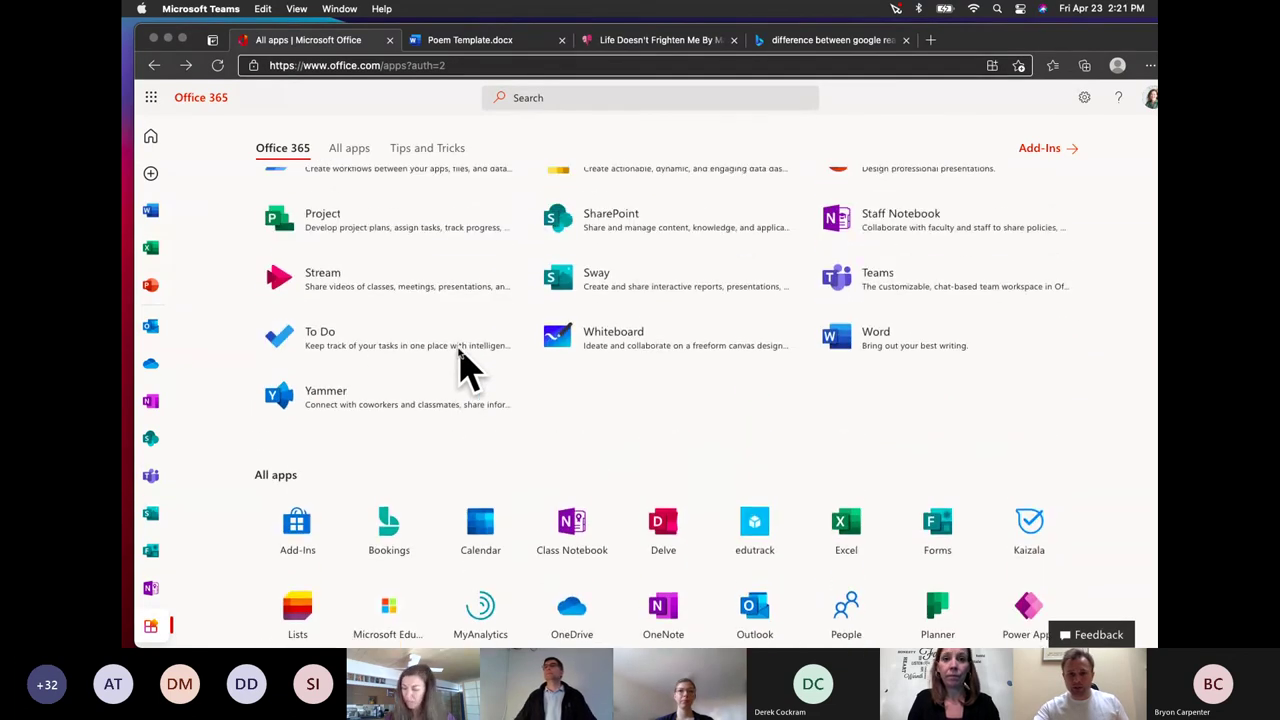
# Look through the Office 365 apps list from Bookings down to Yammer
pyautogui.scroll(3, 459, 350)
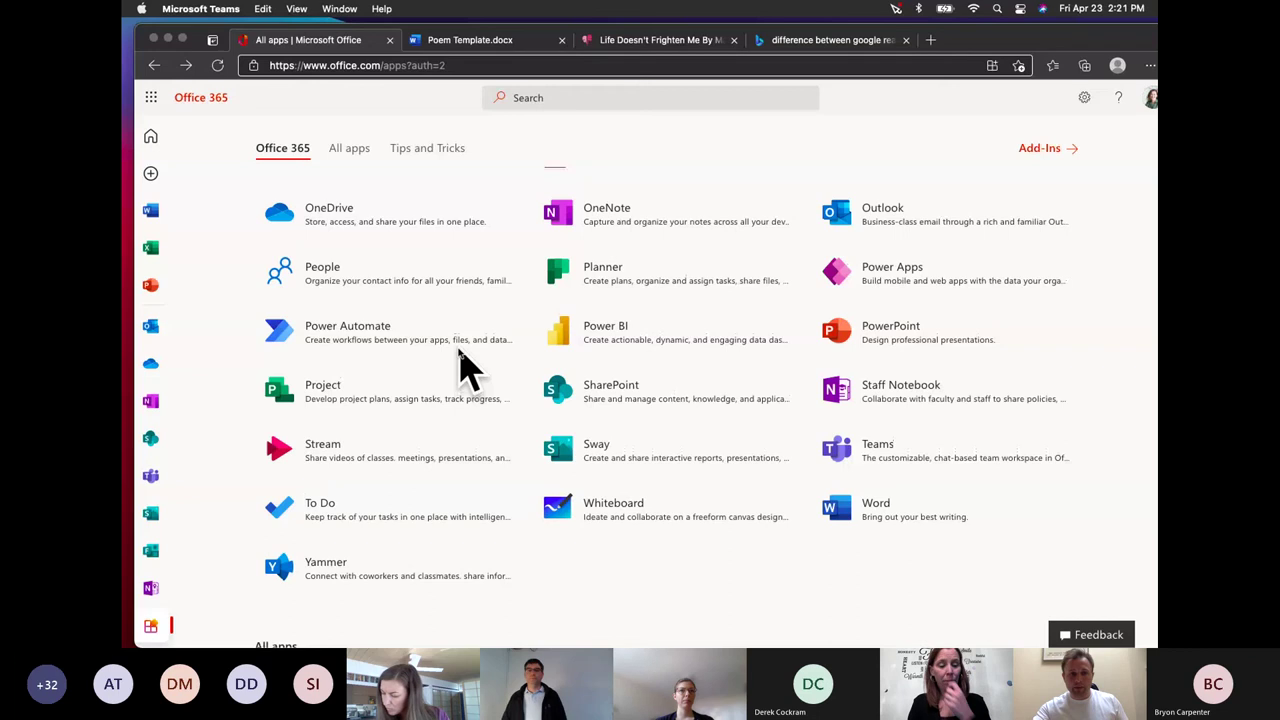
pyautogui.scroll(3, 459, 349)
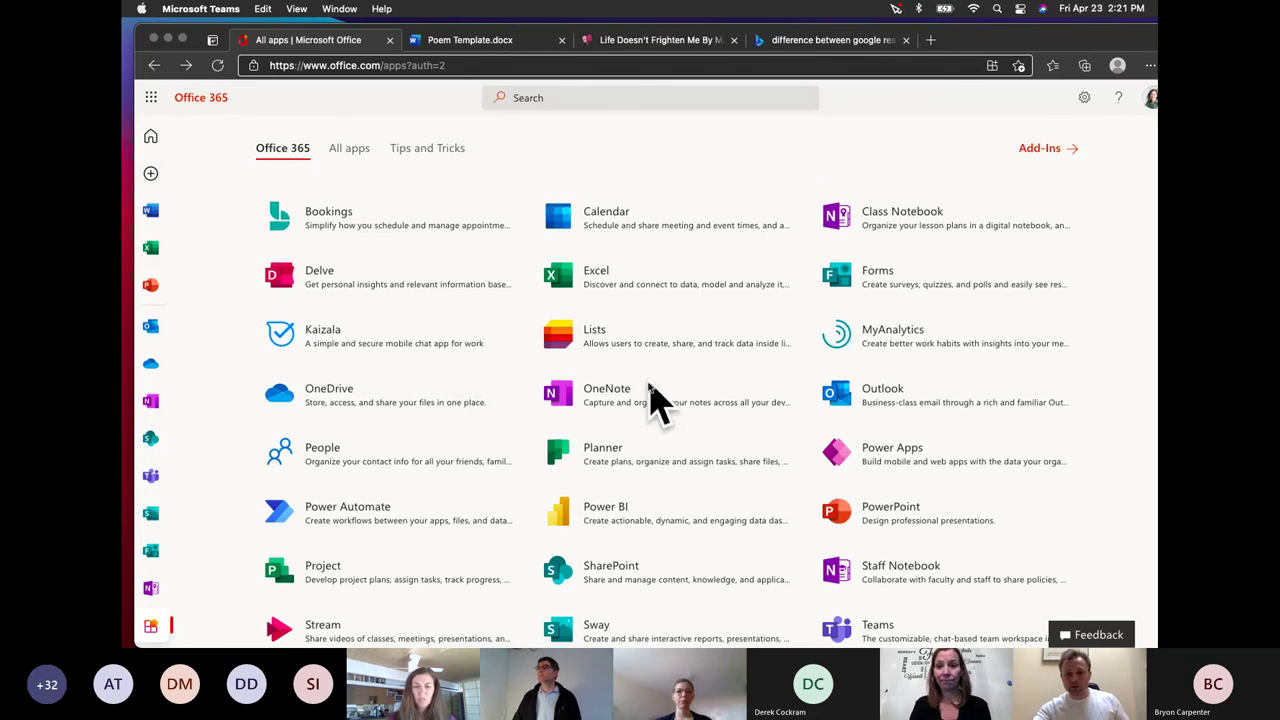
pyautogui.scroll(-1, 652, 400)
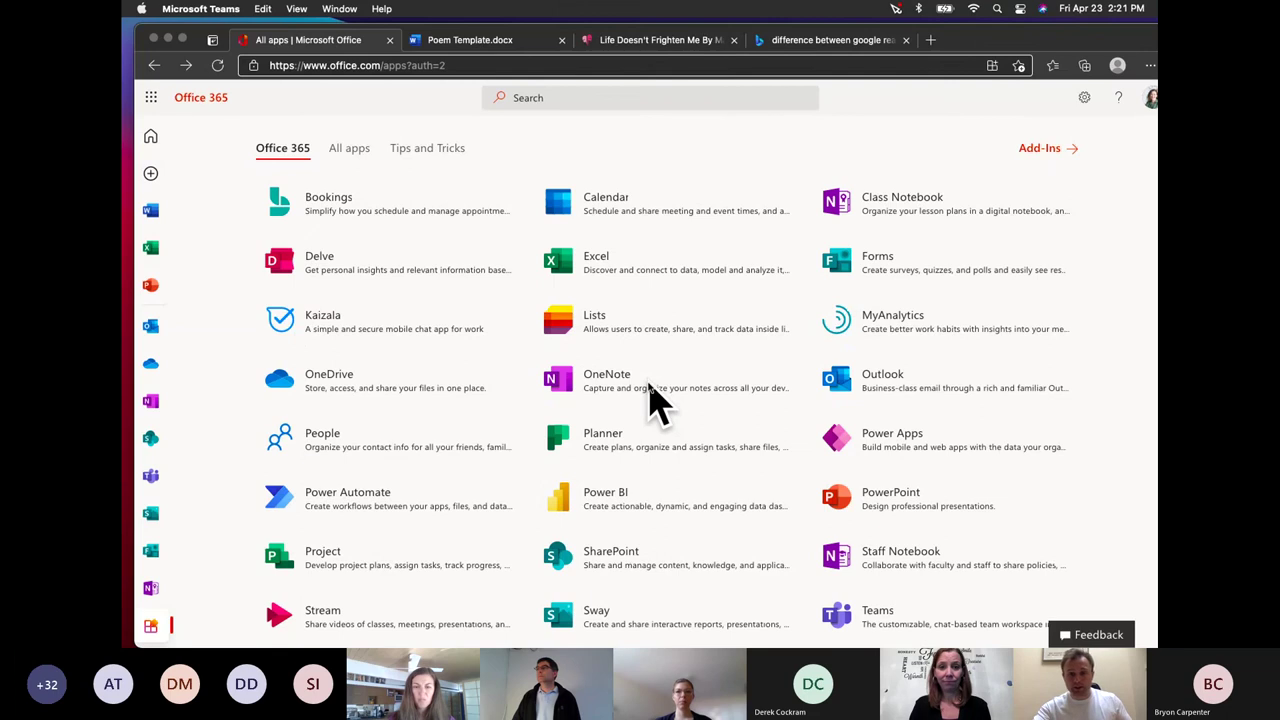
pyautogui.scroll(-1, 700, 420)
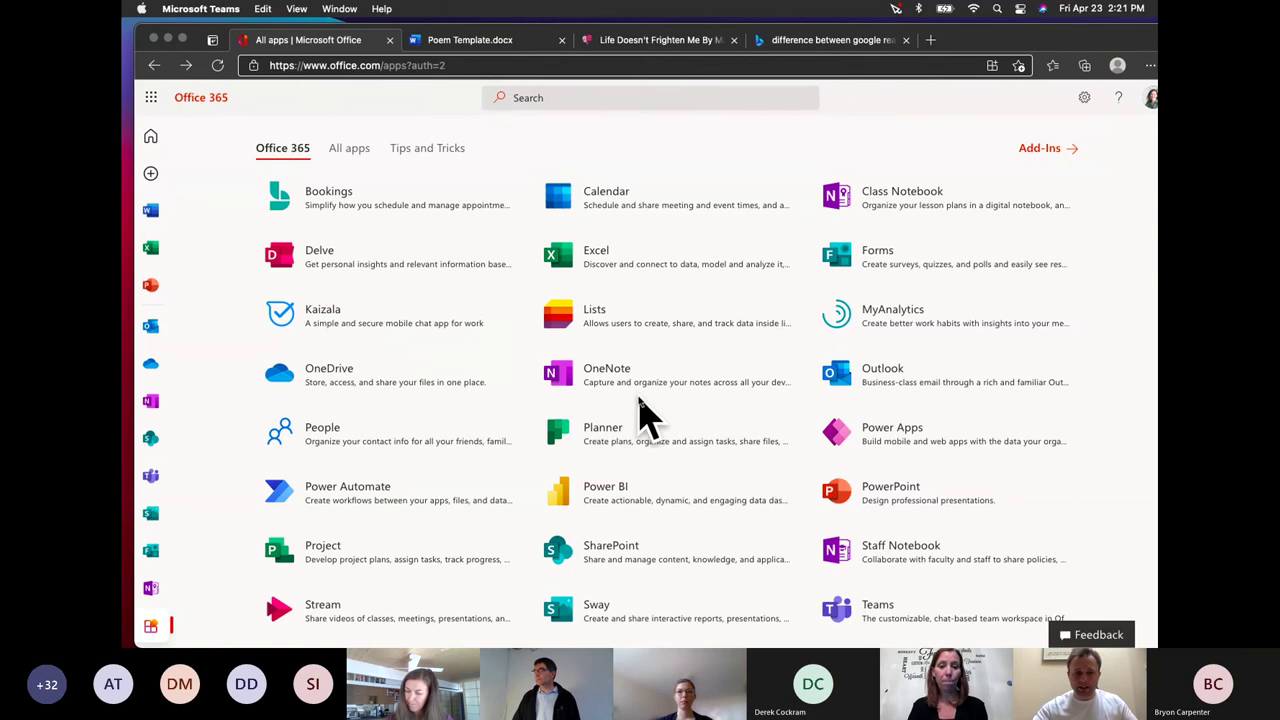
pyautogui.scroll(1, 640, 402)
pyautogui.scroll(-2, 643, 414)
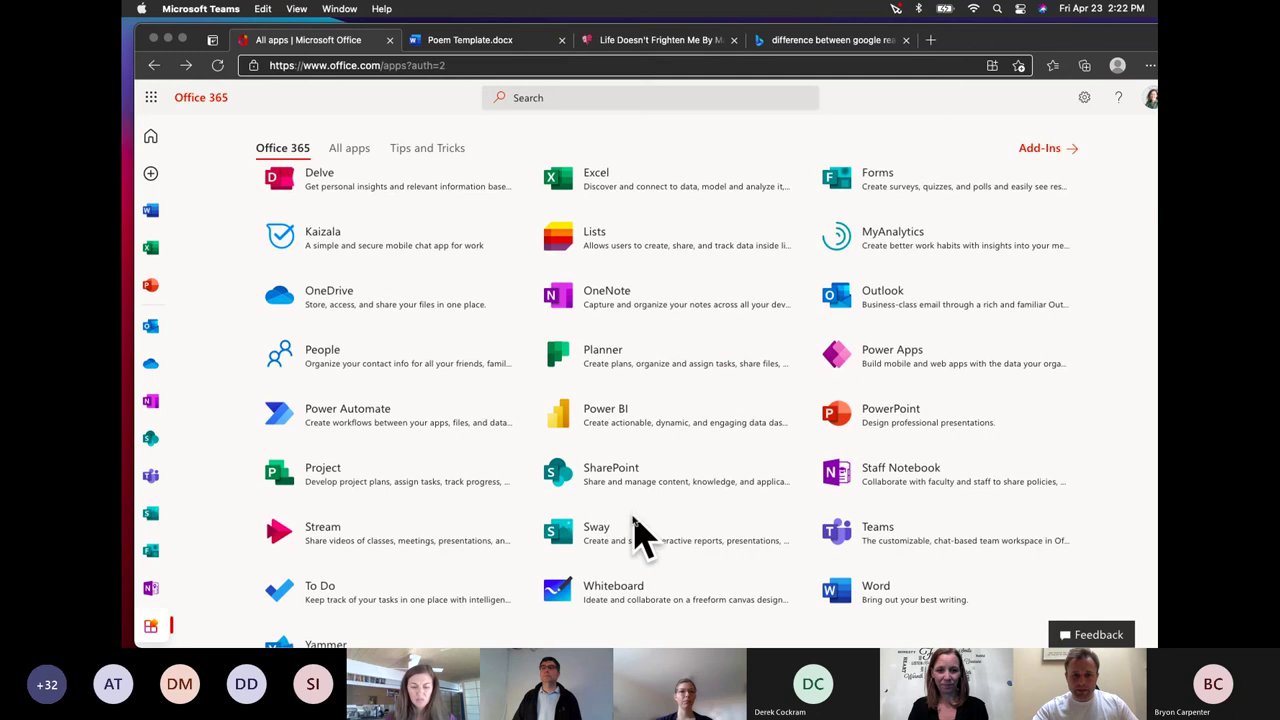
pyautogui.scroll(-1, 634, 534)
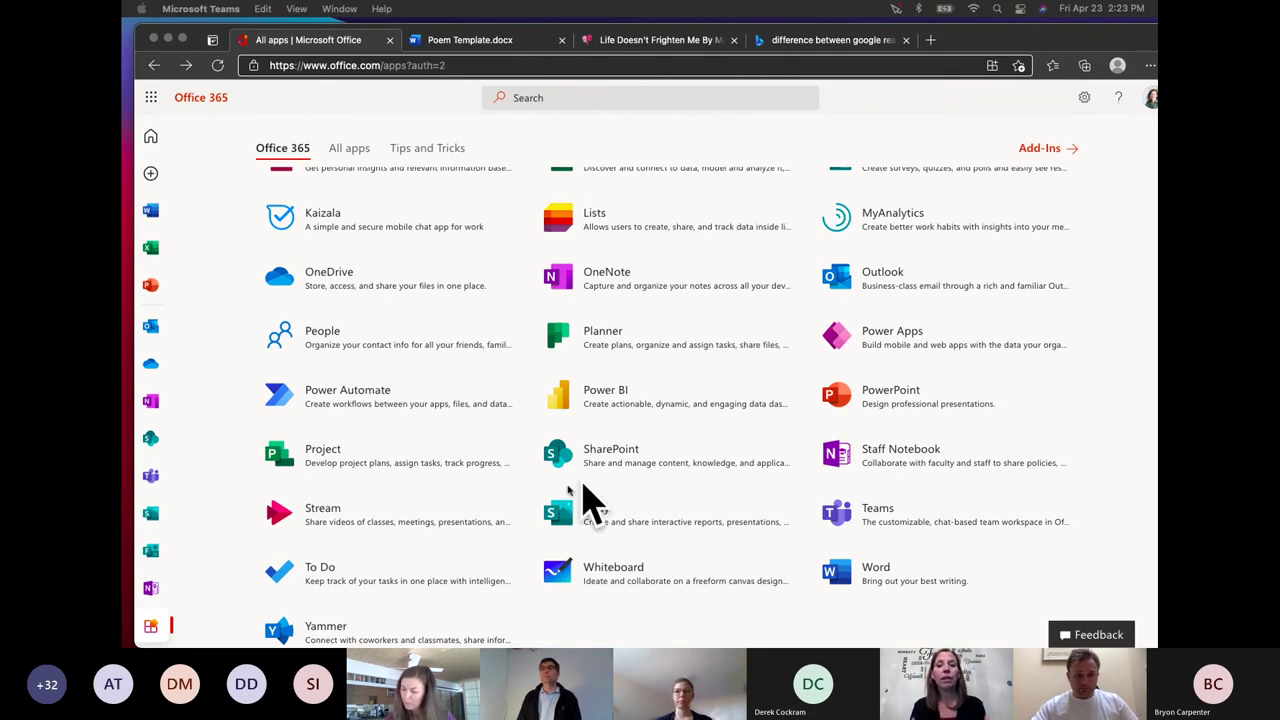
pyautogui.scroll(1, 486, 534)
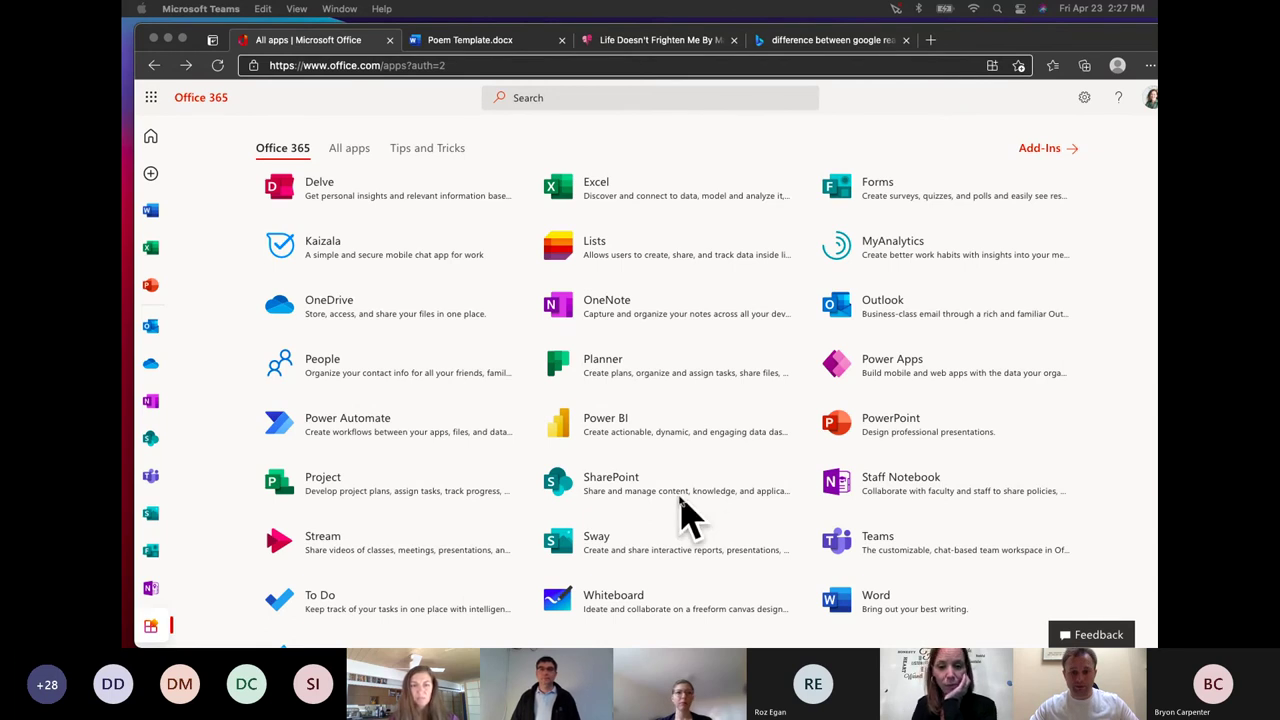
pyautogui.scroll(-1, 686, 520)
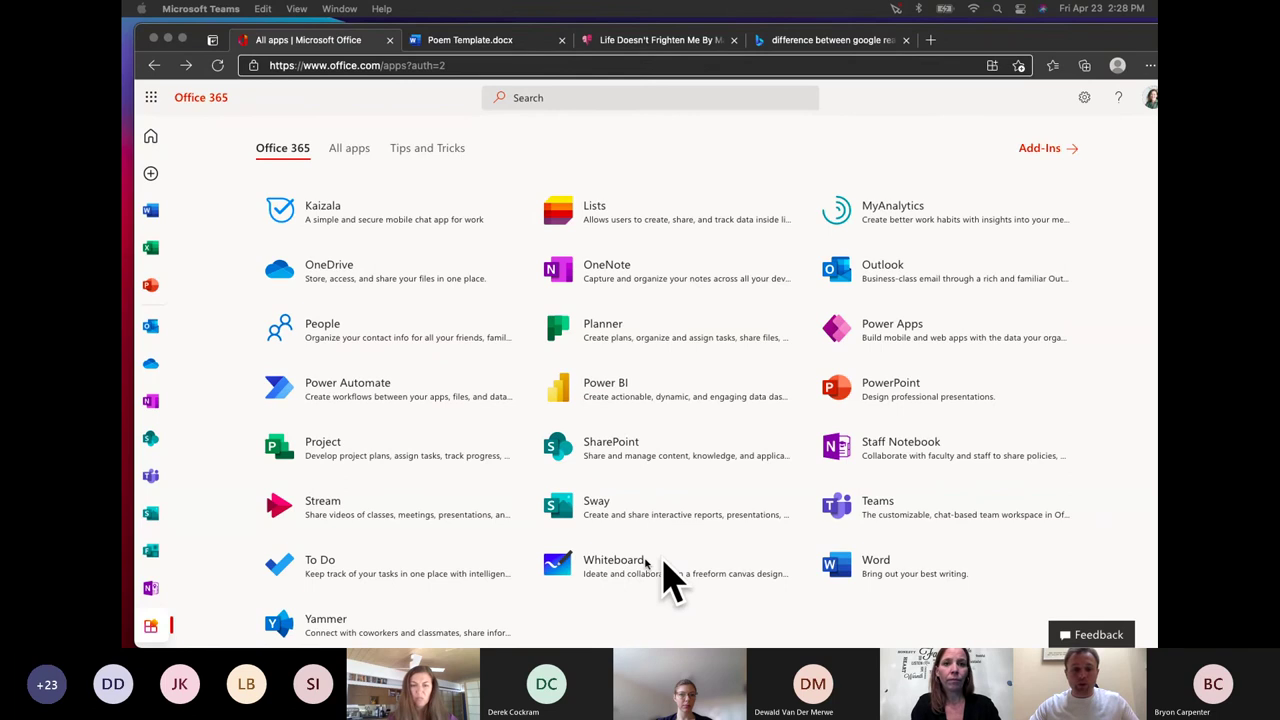
# Open Whiteboard from the apps list and close the Poem Template, Life Doesn't Frighten Me and Bing search pages
pyautogui.click(605, 575)
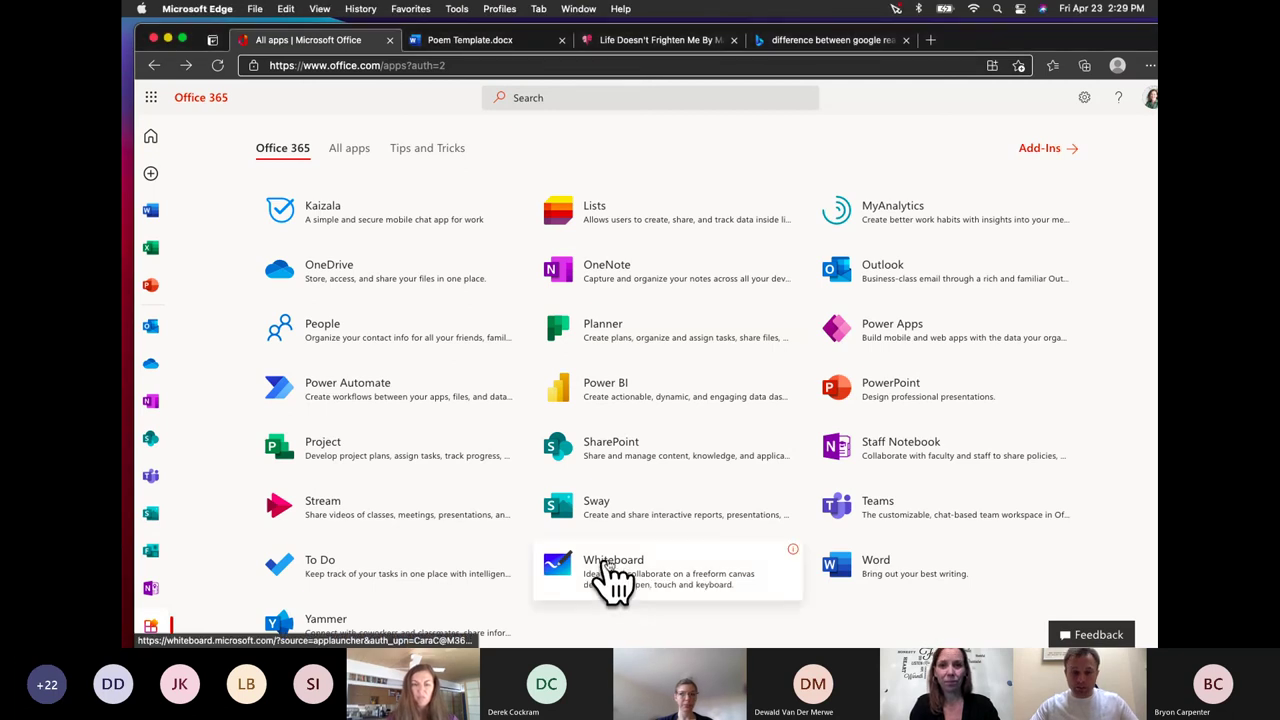
pyautogui.click(607, 572)
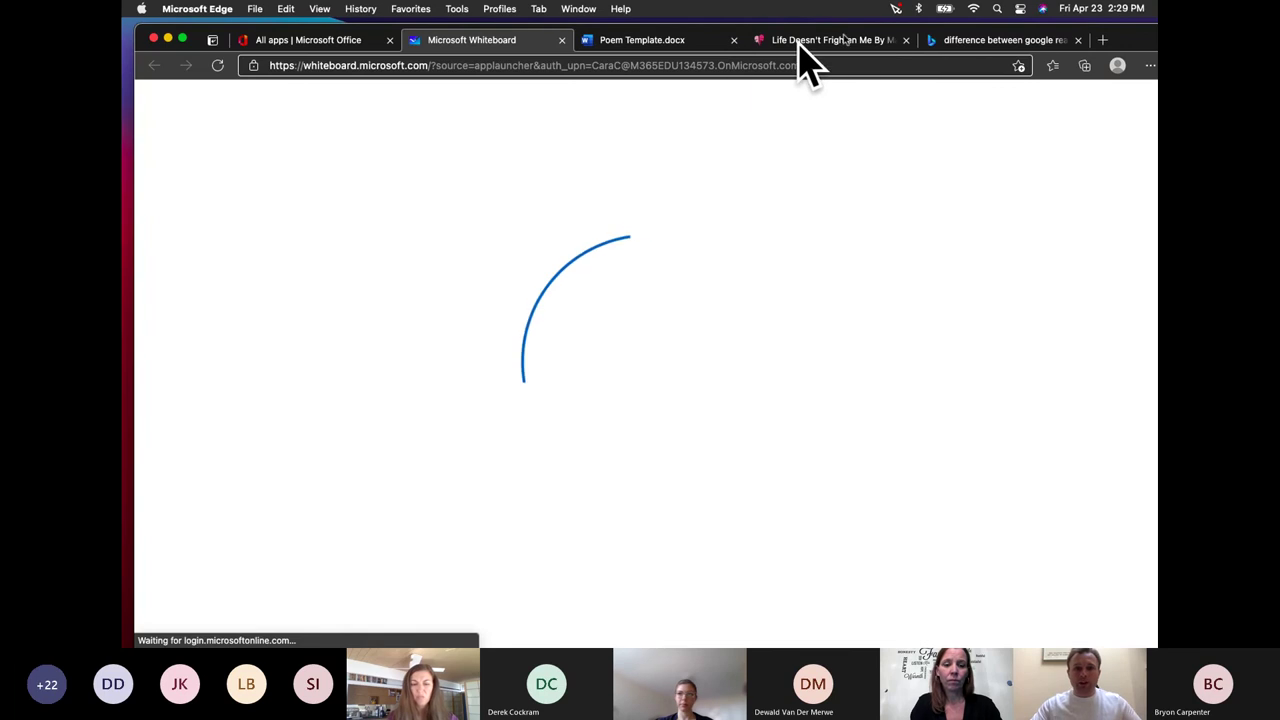
pyautogui.click(733, 40)
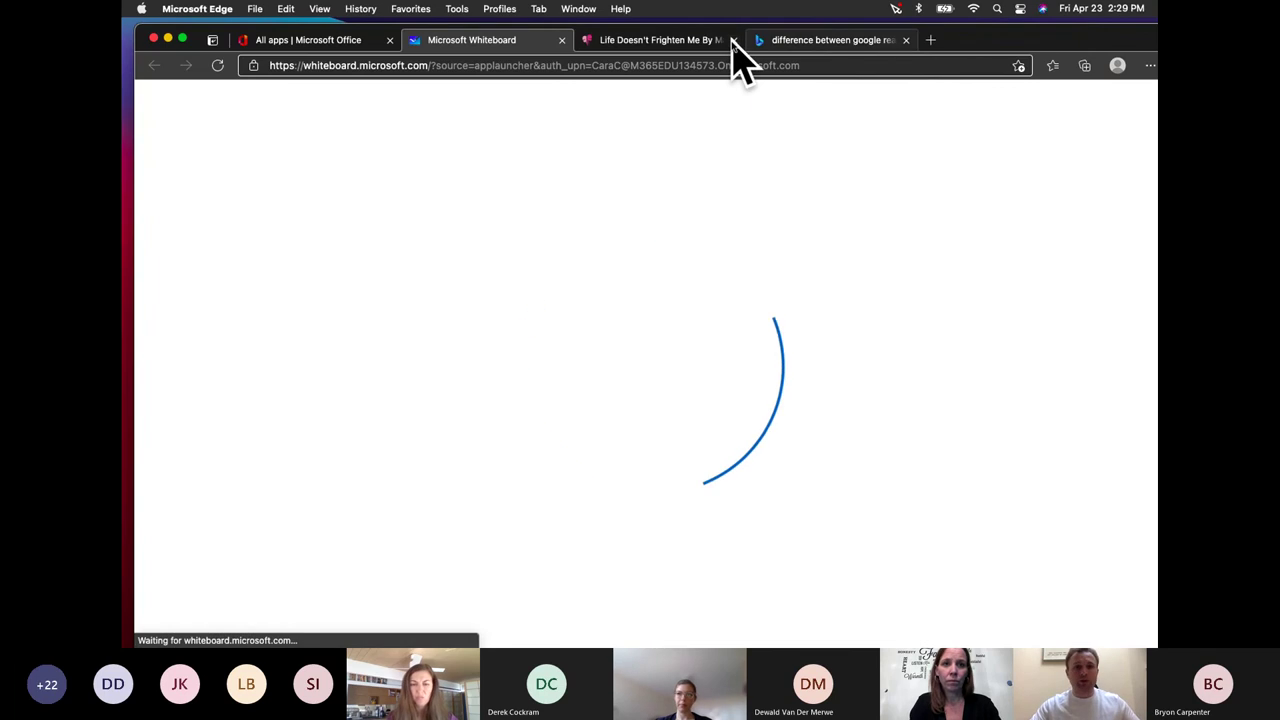
pyautogui.click(733, 40)
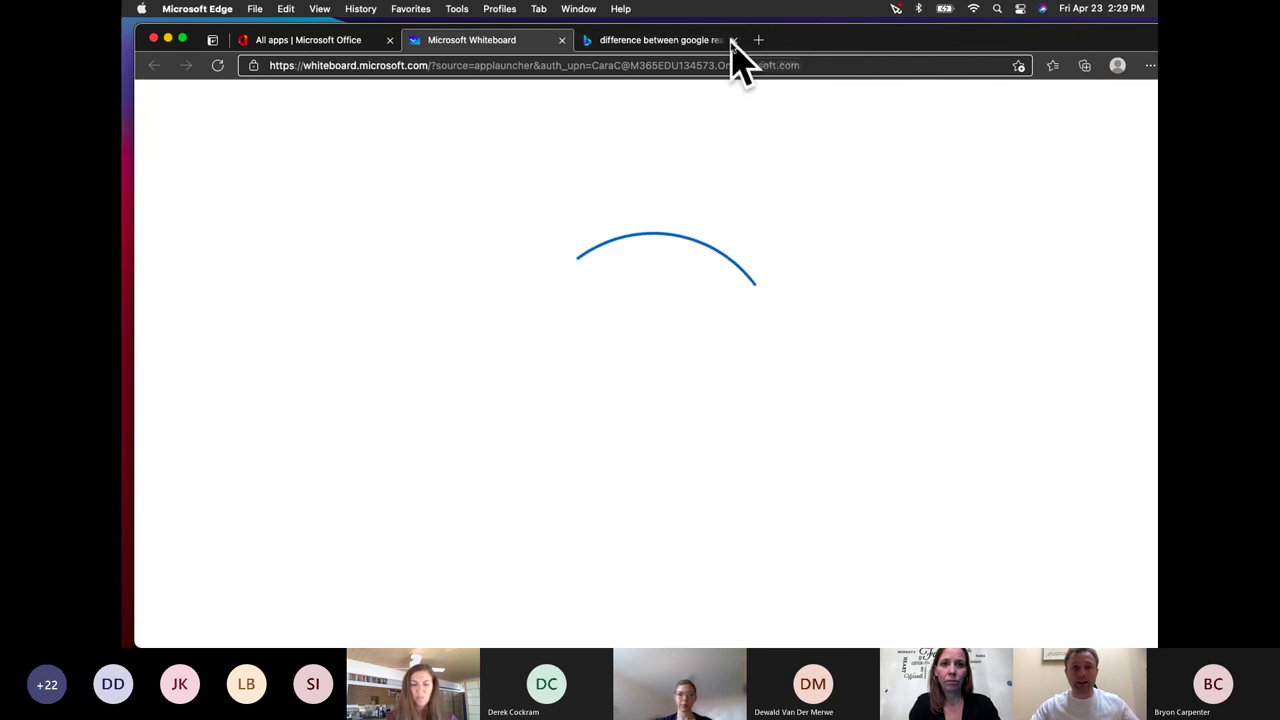
pyautogui.click(733, 40)
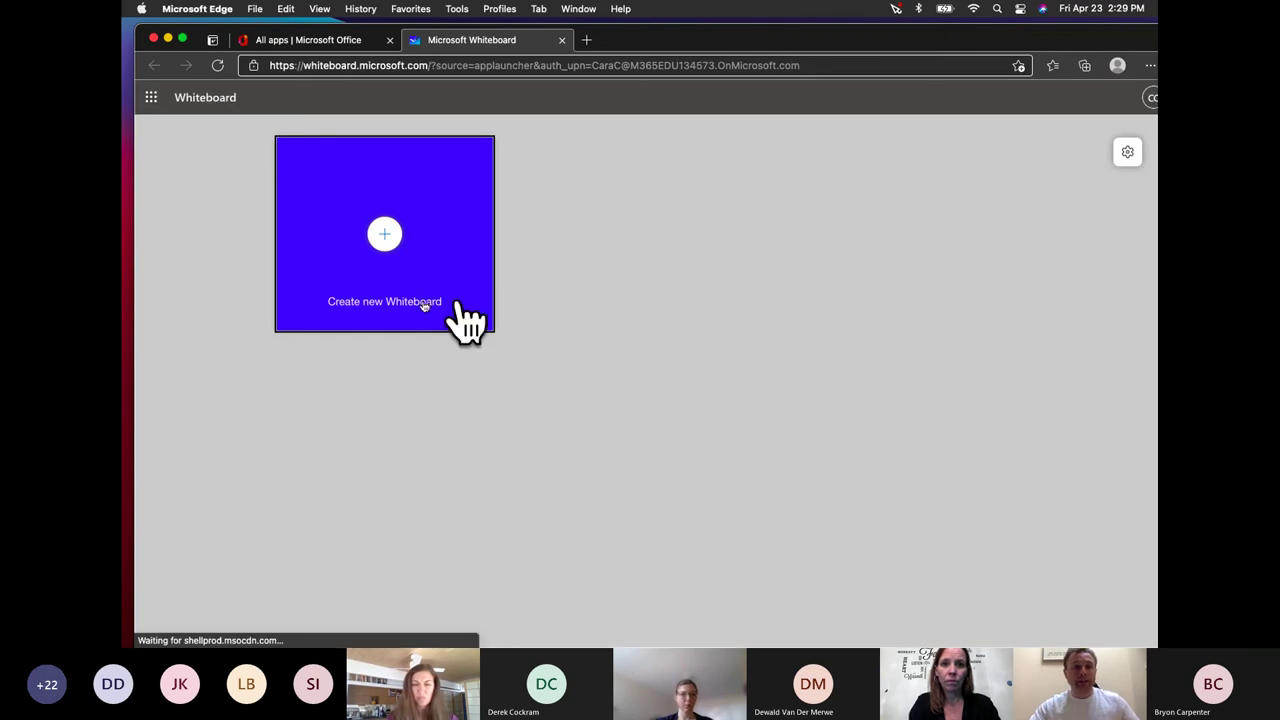
# Create a new whiteboard and shift the browser window so the account picture at its edge is fully visible
pyautogui.click(395, 235)
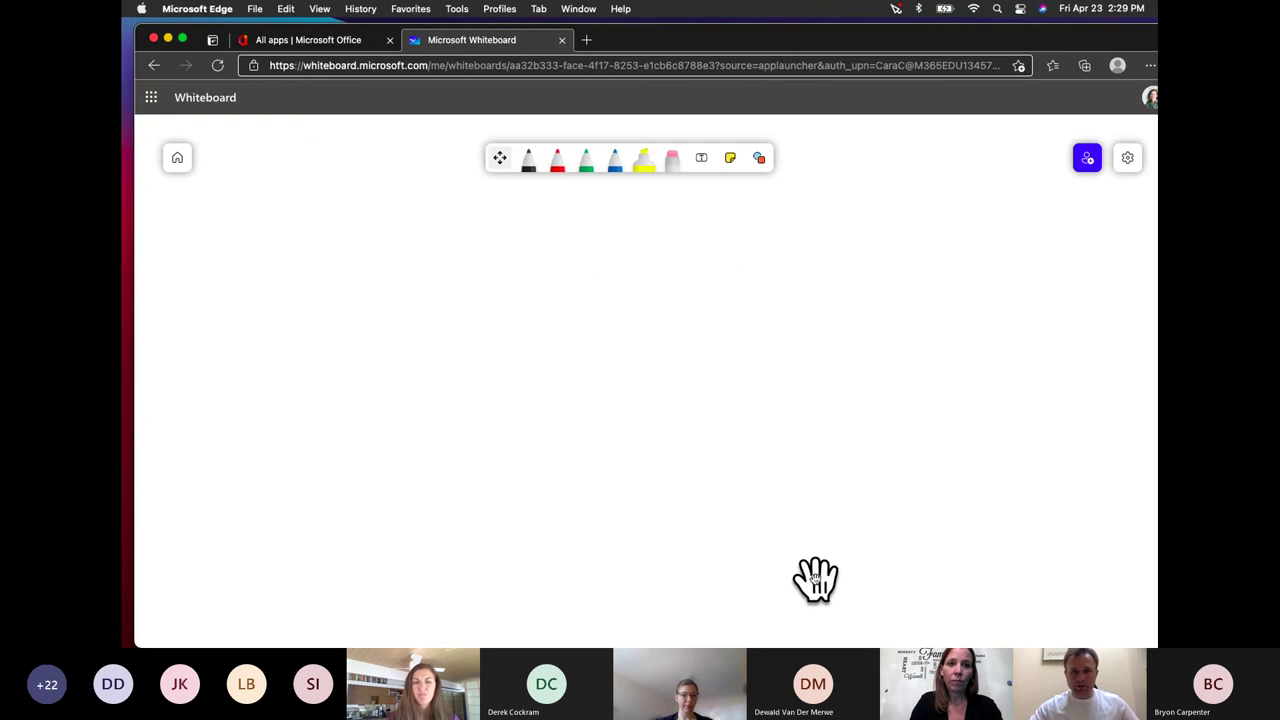
pyautogui.moveTo(734, 43); pyautogui.dragTo(703, 23)
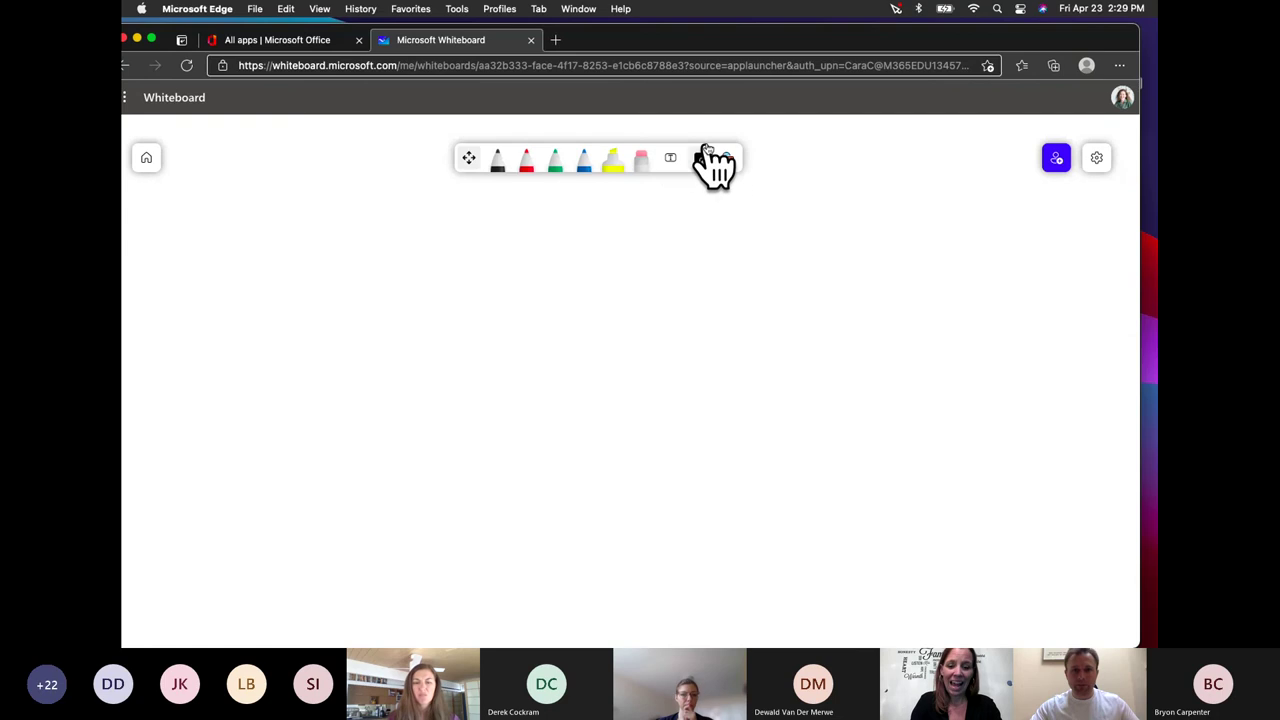
# Draw a stick figure with a smiling face in black pen on the left side of the whiteboard
pyautogui.click(670, 157)
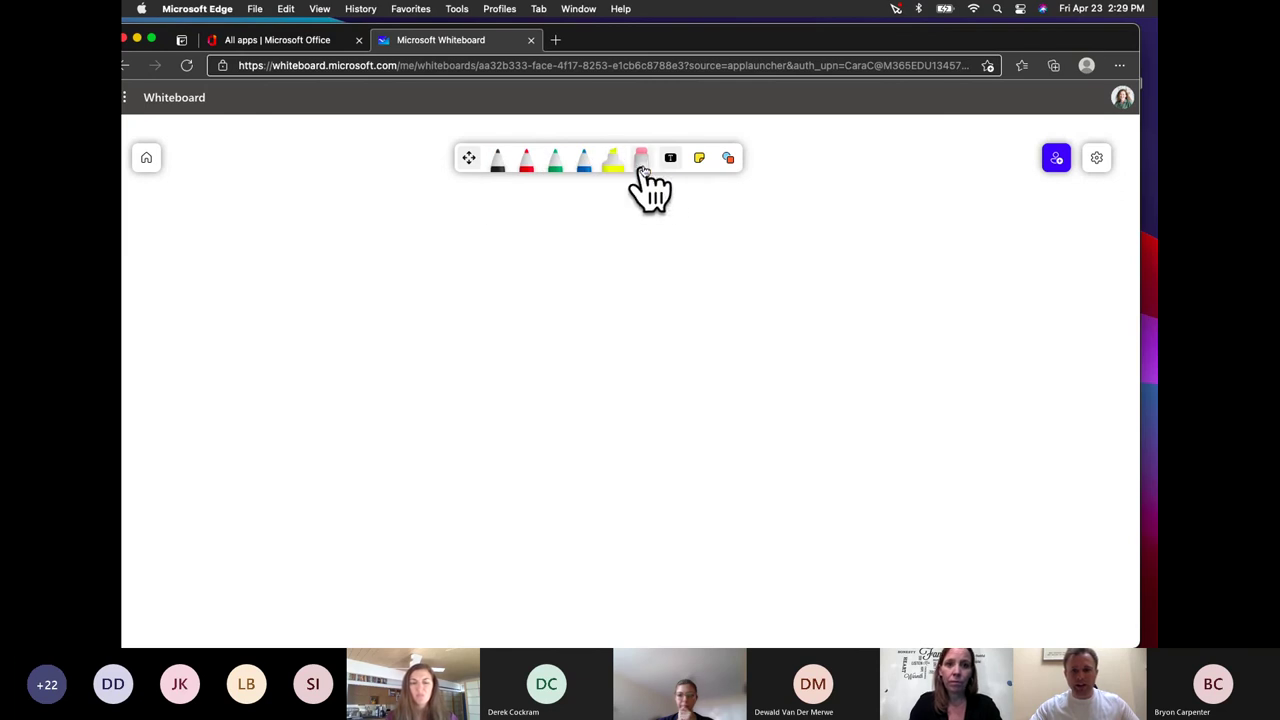
pyautogui.click(500, 175)
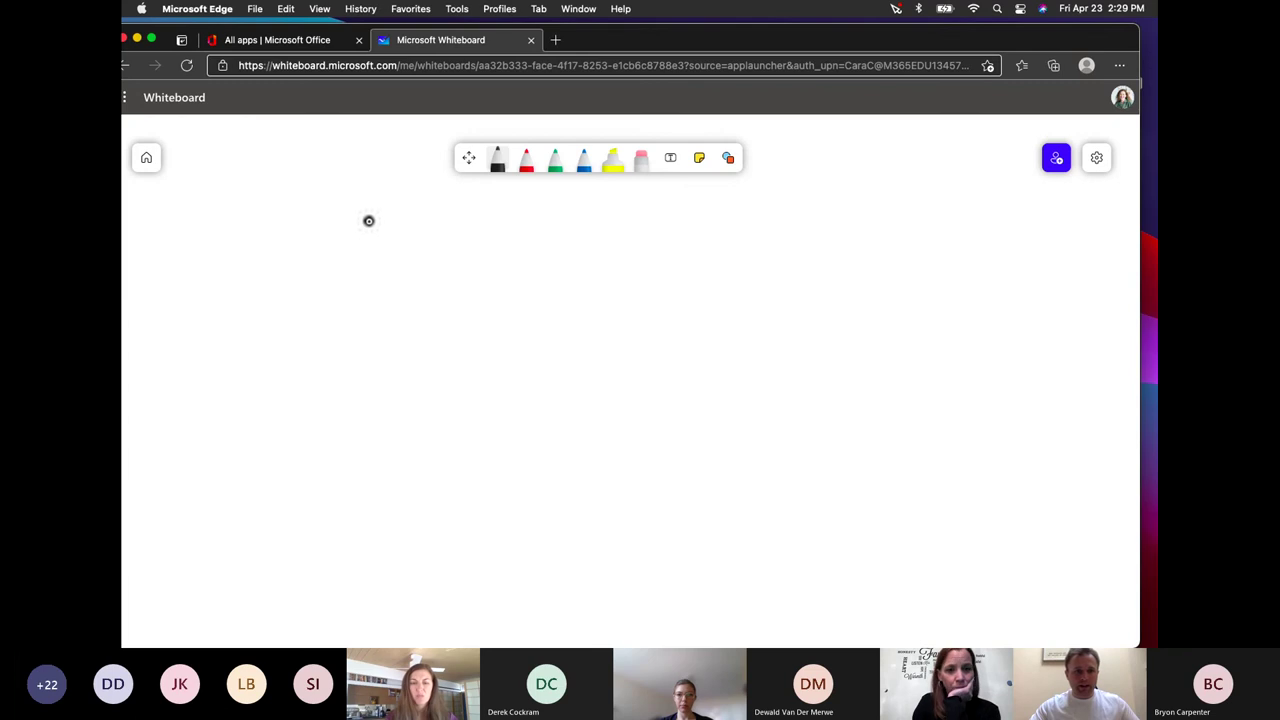
pyautogui.moveTo(296, 226)
pyautogui.mouseDown()
pyautogui.moveTo(331, 237)
pyautogui.moveTo(283, 214)
pyautogui.mouseUp()
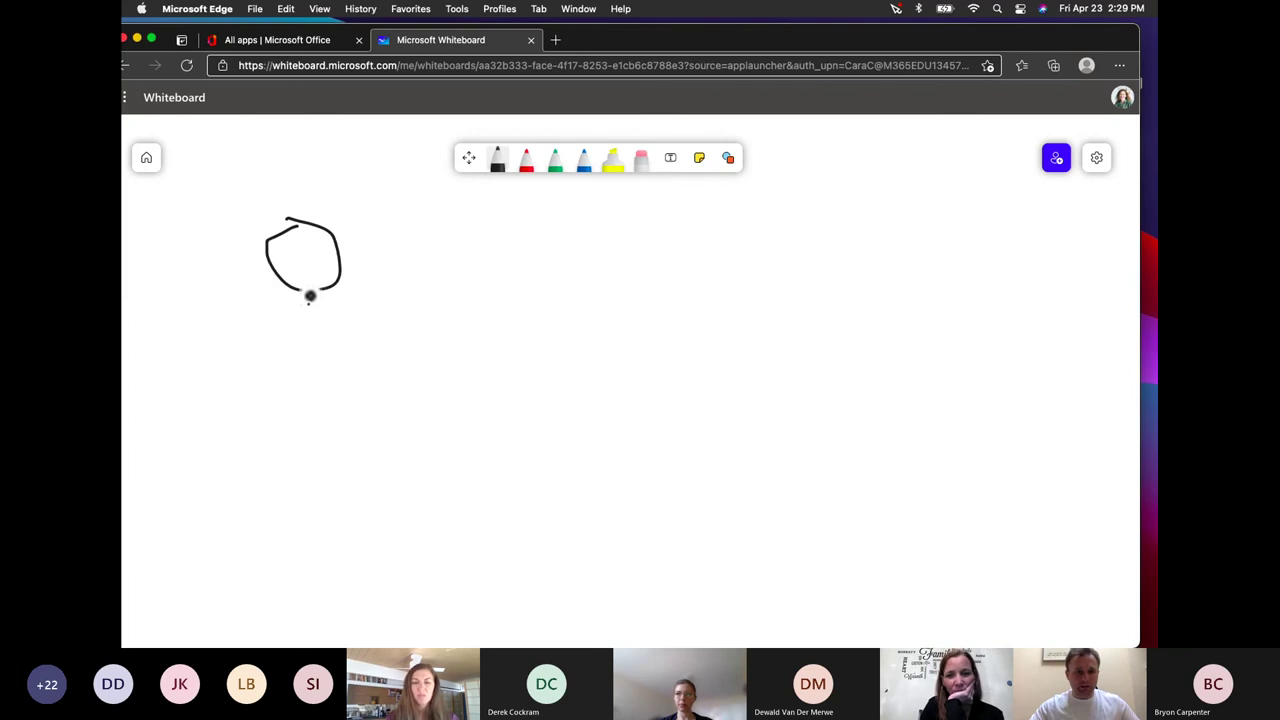
pyautogui.moveTo(309, 294); pyautogui.dragTo(285, 428)
pyautogui.moveTo(303, 356); pyautogui.dragTo(271, 303)
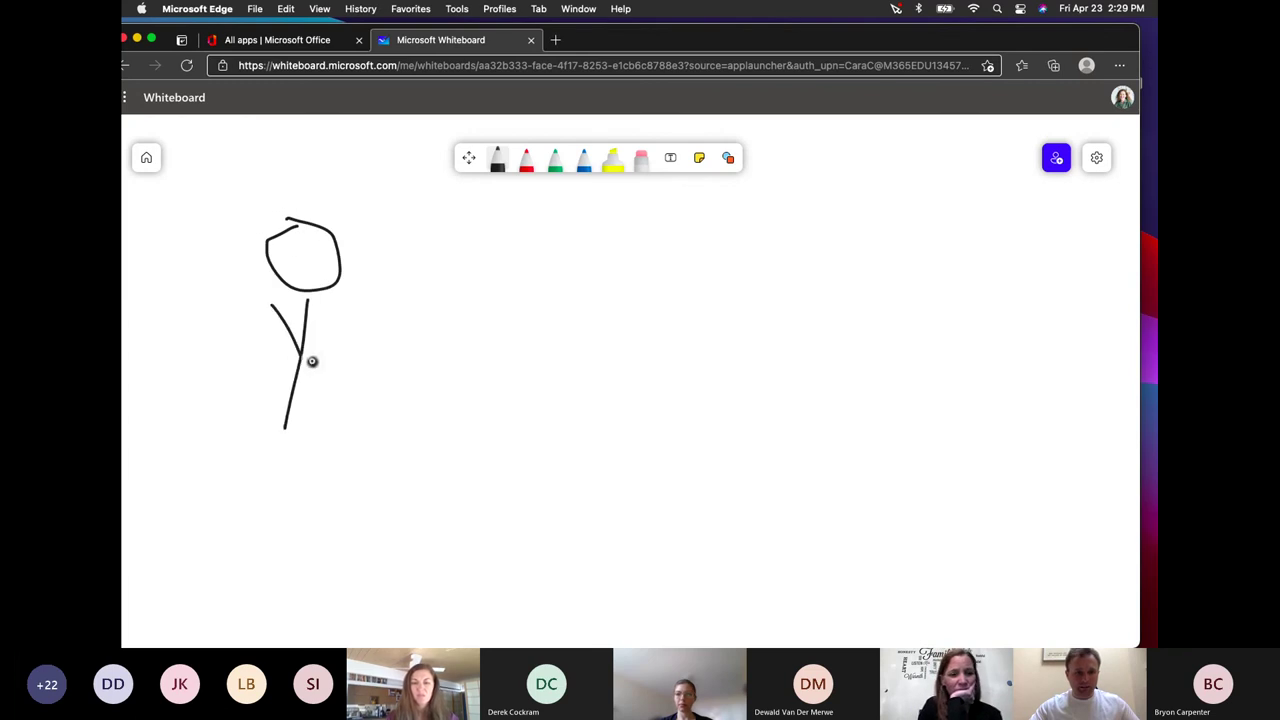
pyautogui.moveTo(307, 358); pyautogui.dragTo(337, 343)
pyautogui.moveTo(284, 428); pyautogui.dragTo(208, 462)
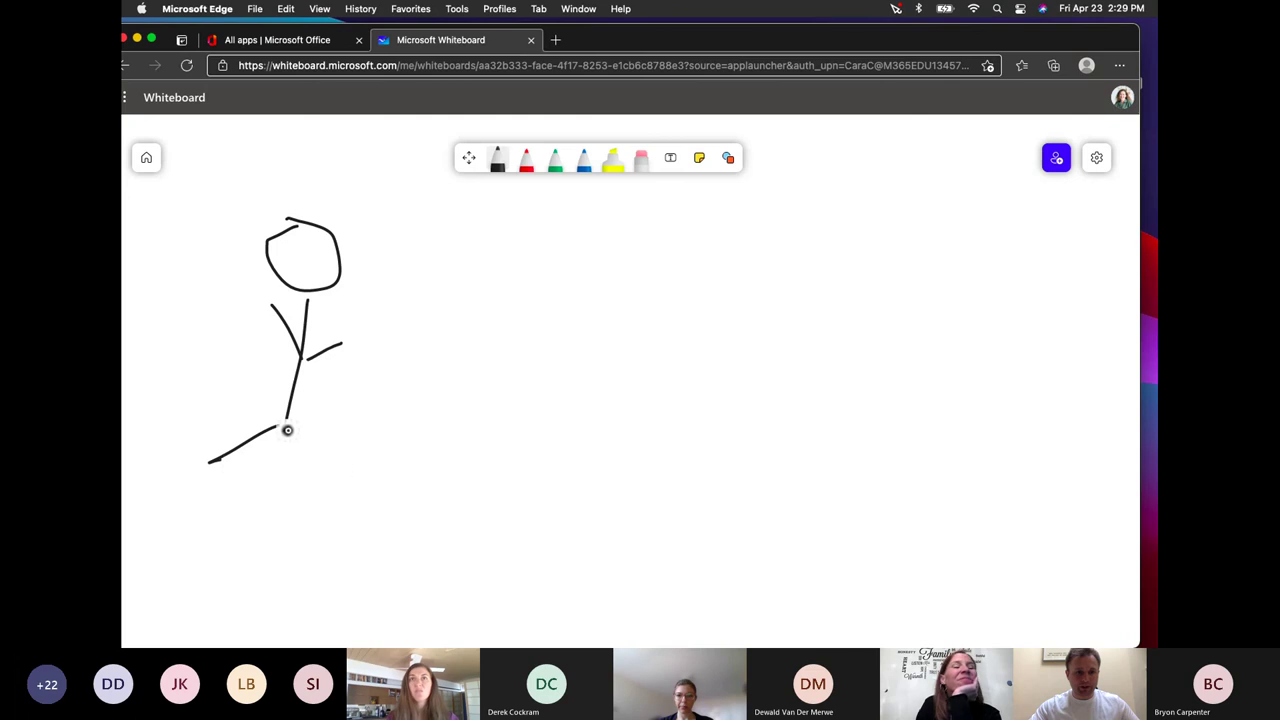
pyautogui.moveTo(286, 429); pyautogui.dragTo(343, 474)
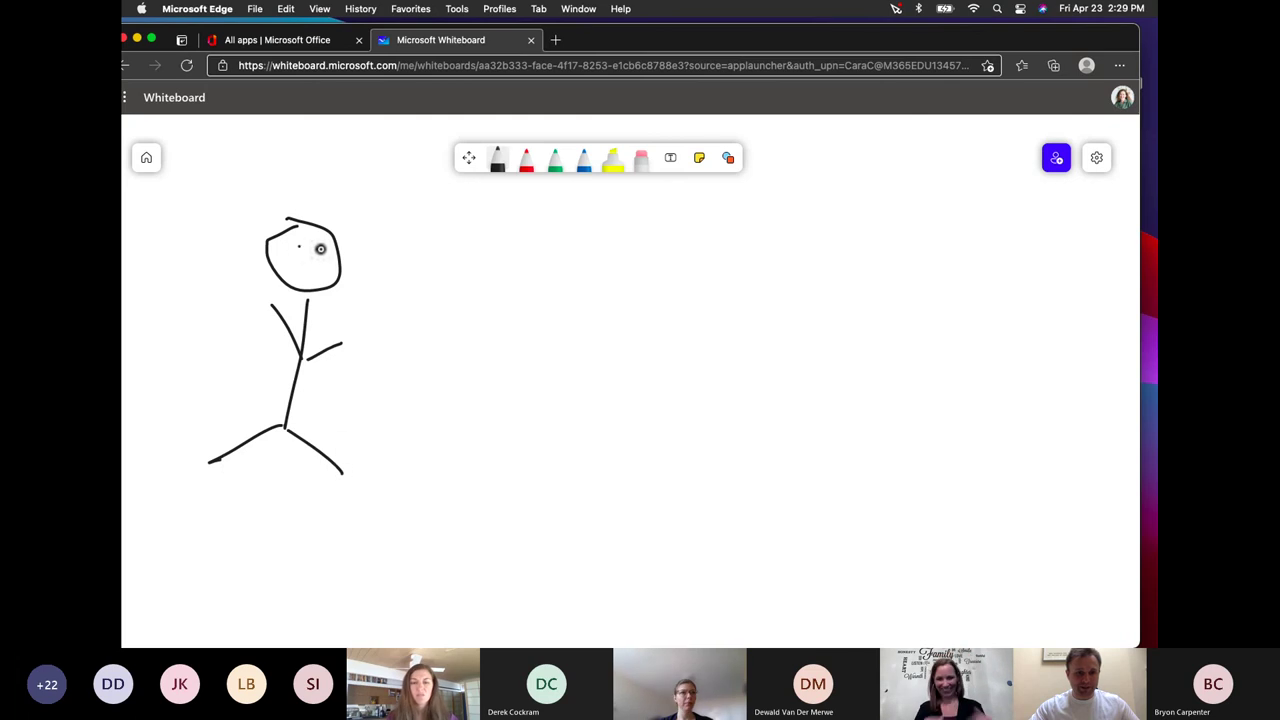
pyautogui.moveTo(322, 267); pyautogui.dragTo(325, 262)
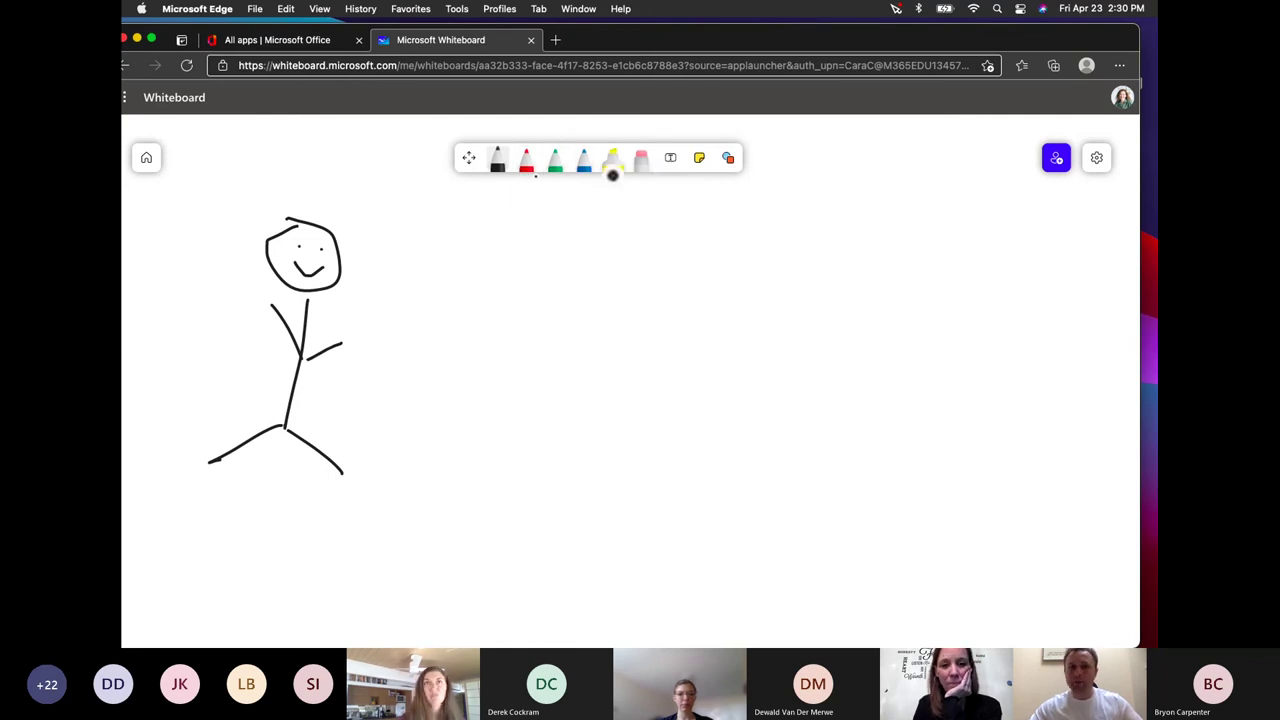
# Turn on the whiteboard's share link, copy the link and close the sharing options
pyautogui.click(670, 158)
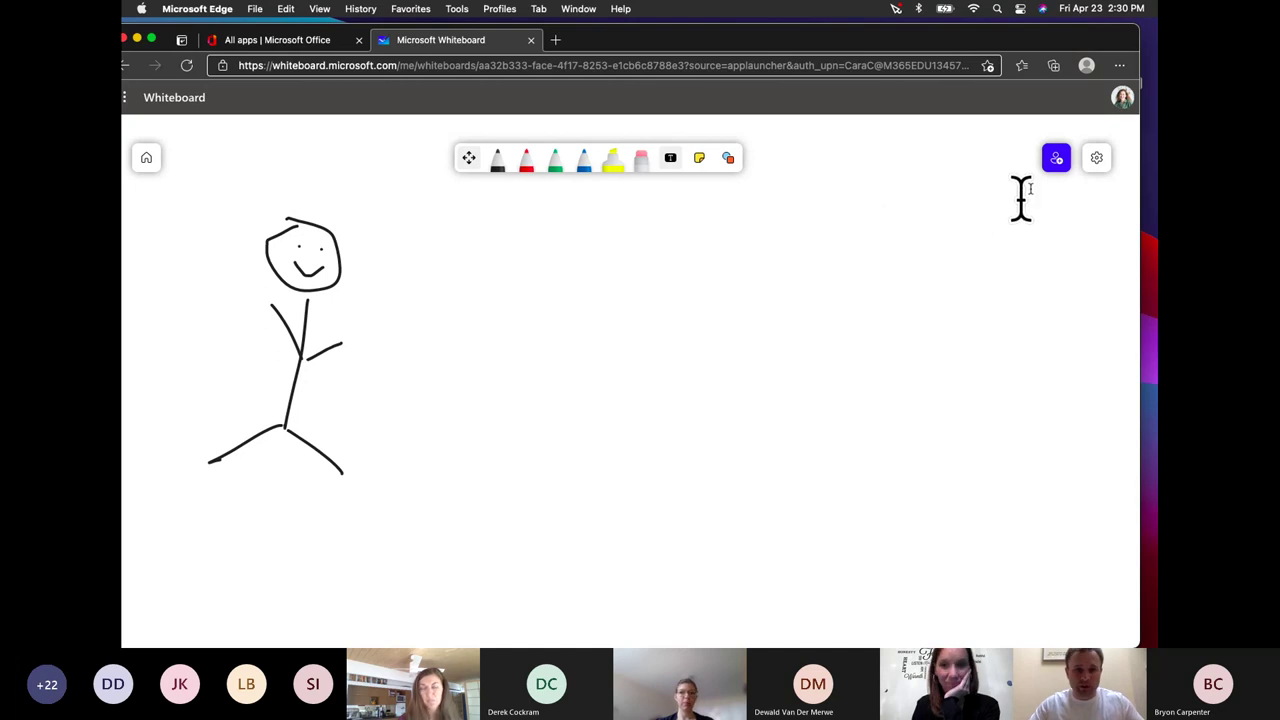
pyautogui.click(1056, 160)
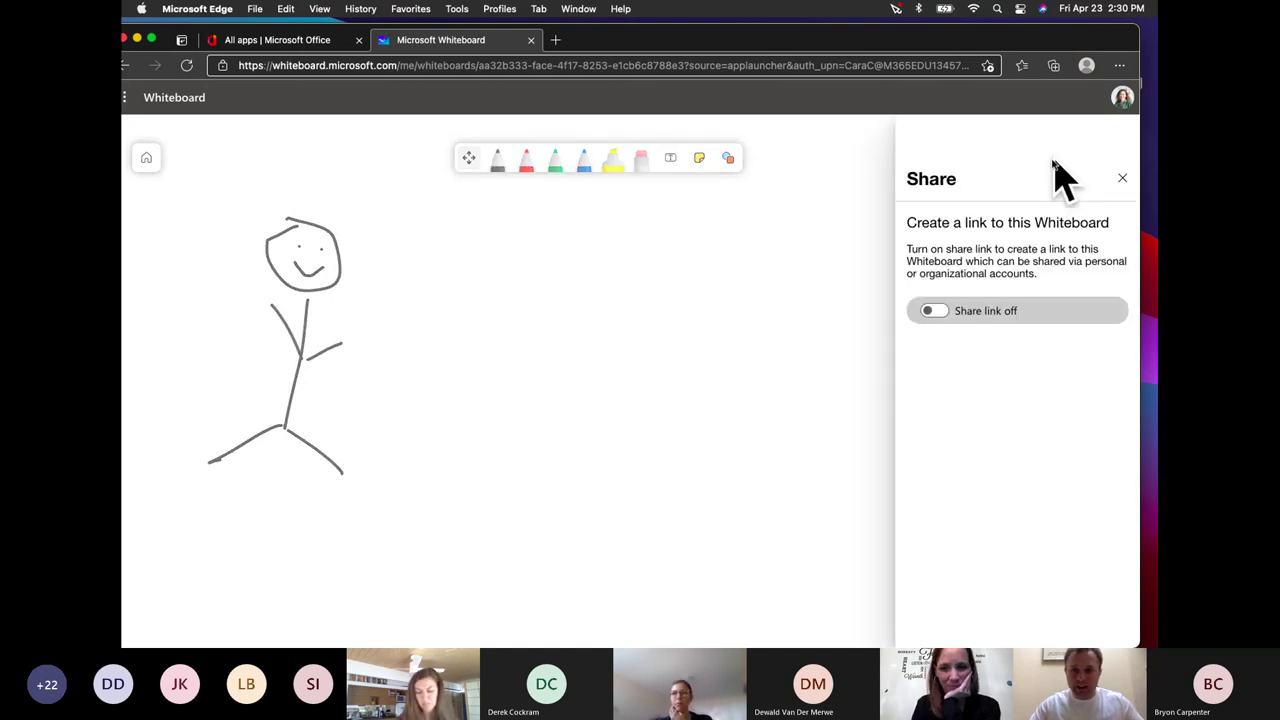
pyautogui.click(937, 313)
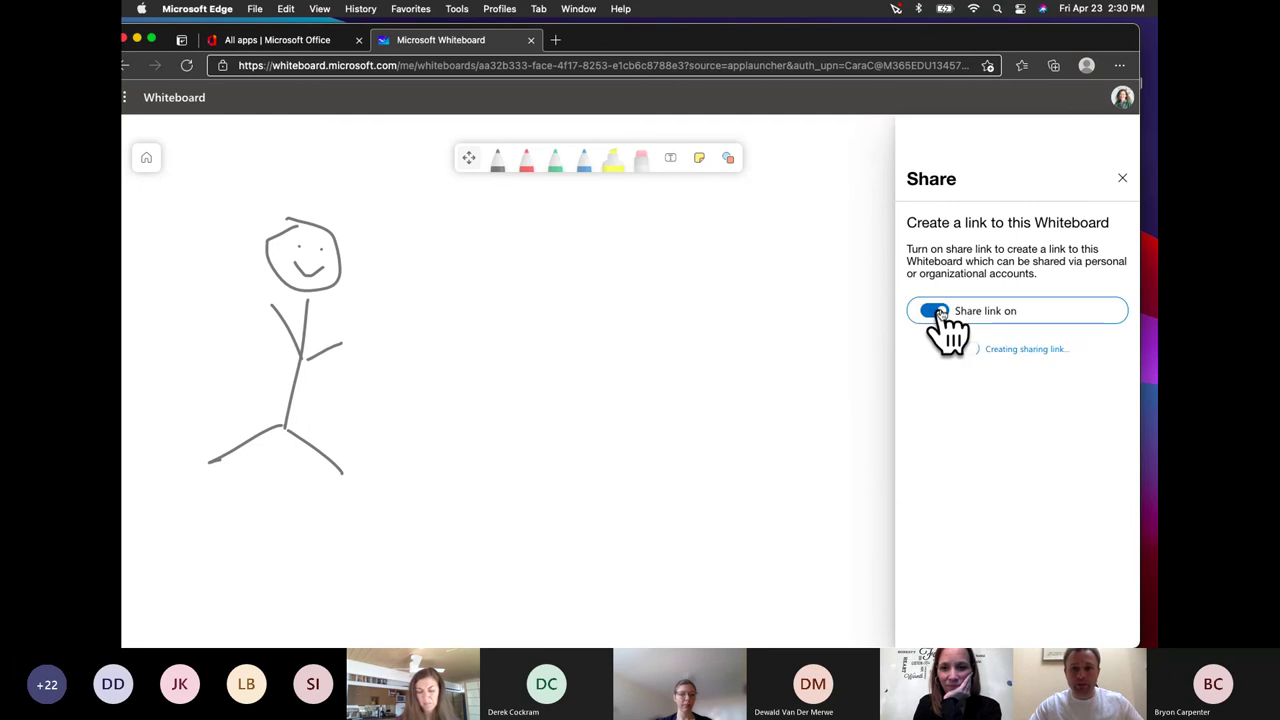
pyautogui.click(1015, 351)
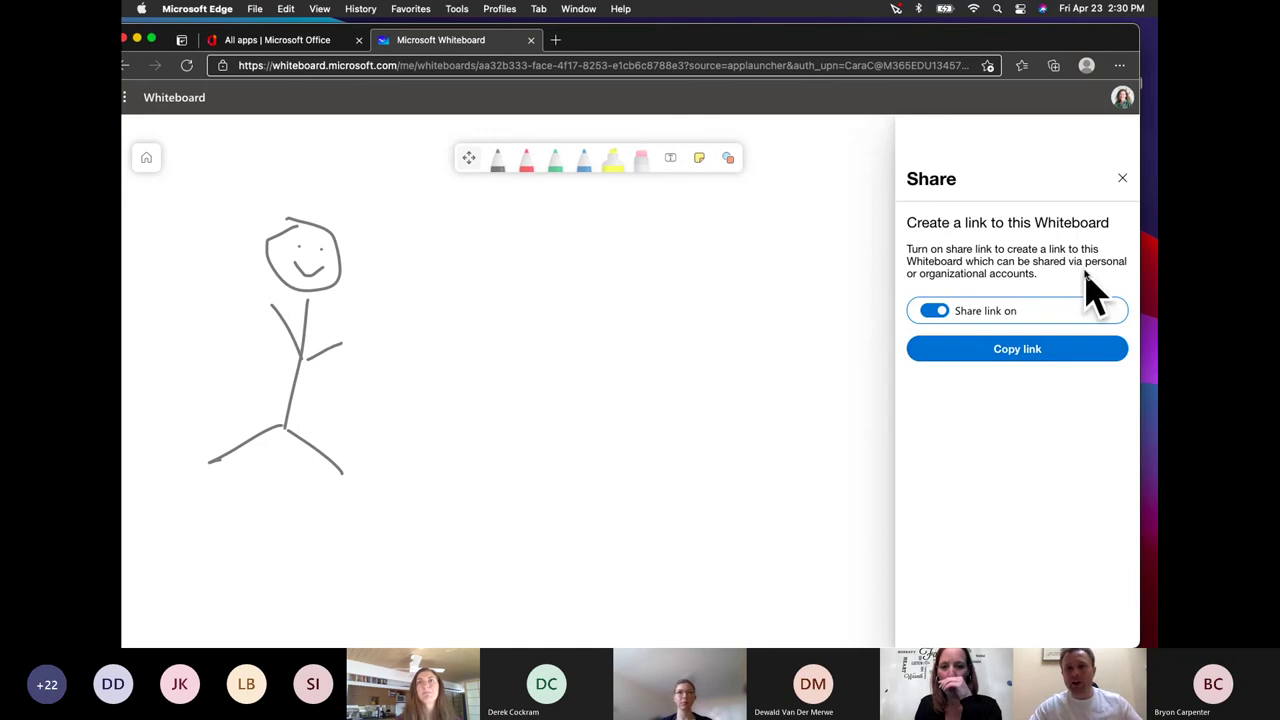
pyautogui.click(1122, 183)
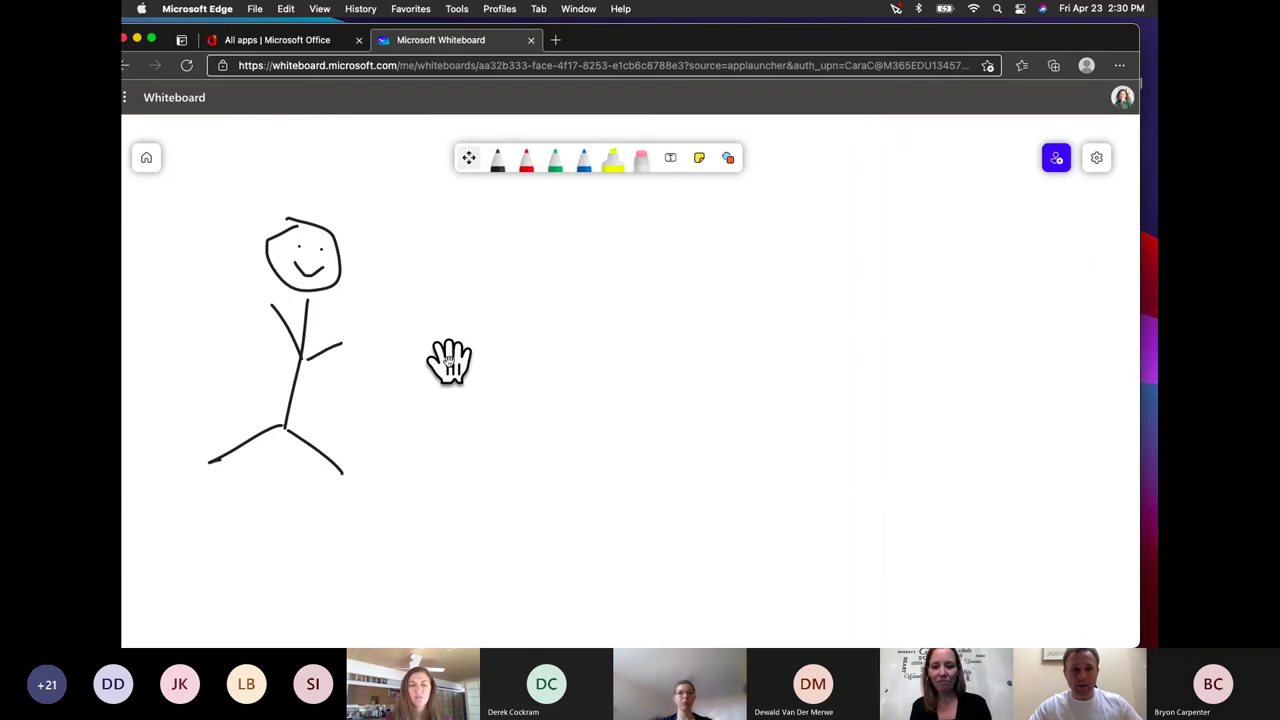
# Reopen the sharing options, copy the whiteboard link again and close them
pyautogui.click(1056, 158)
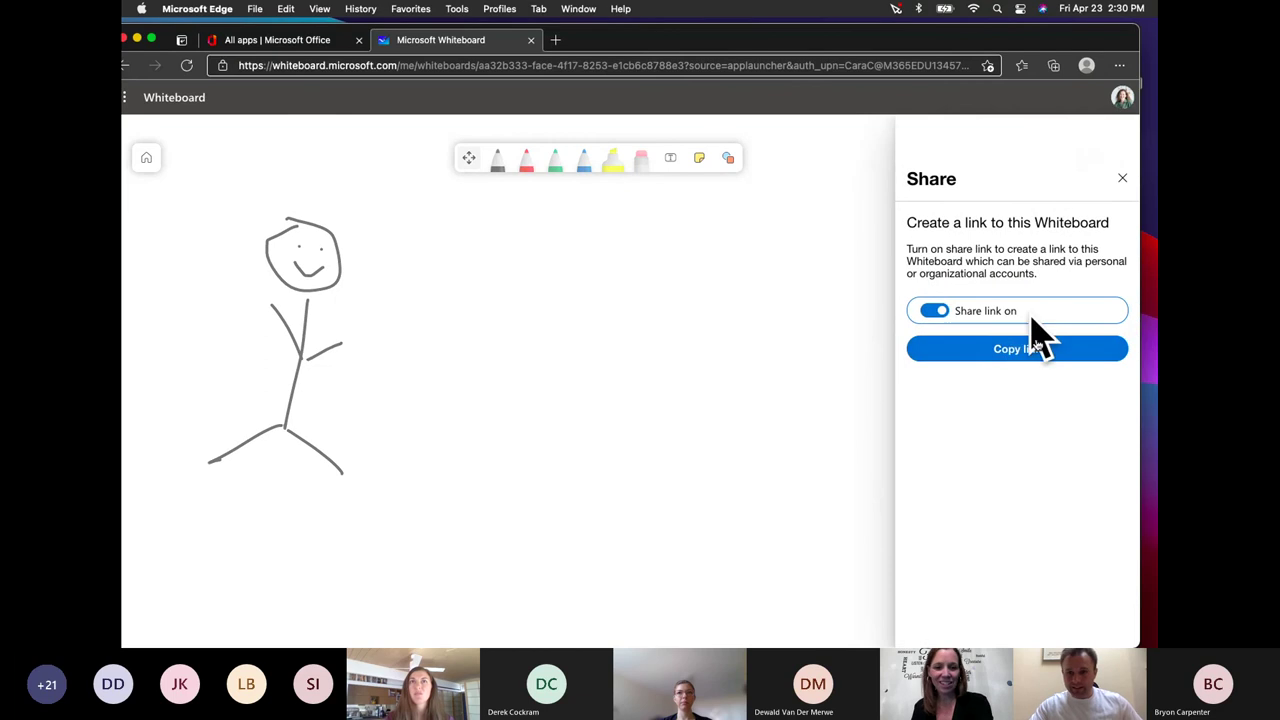
pyautogui.click(989, 358)
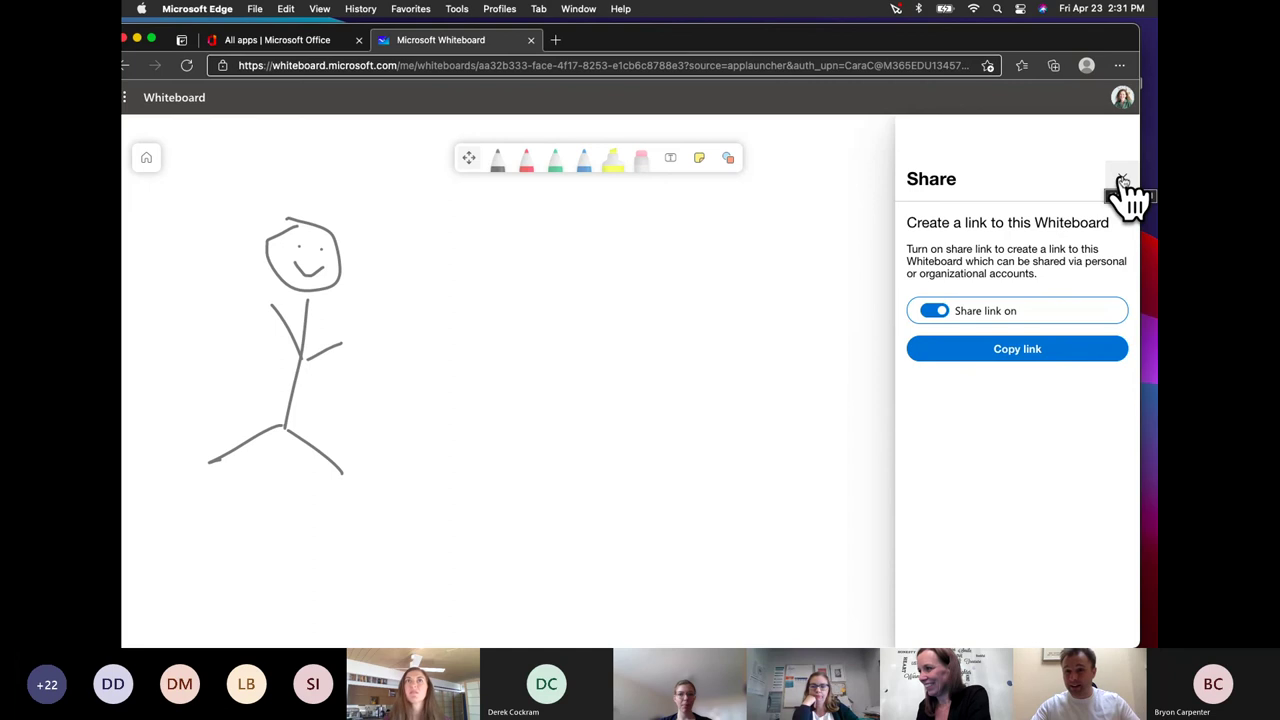
pyautogui.click(1123, 184)
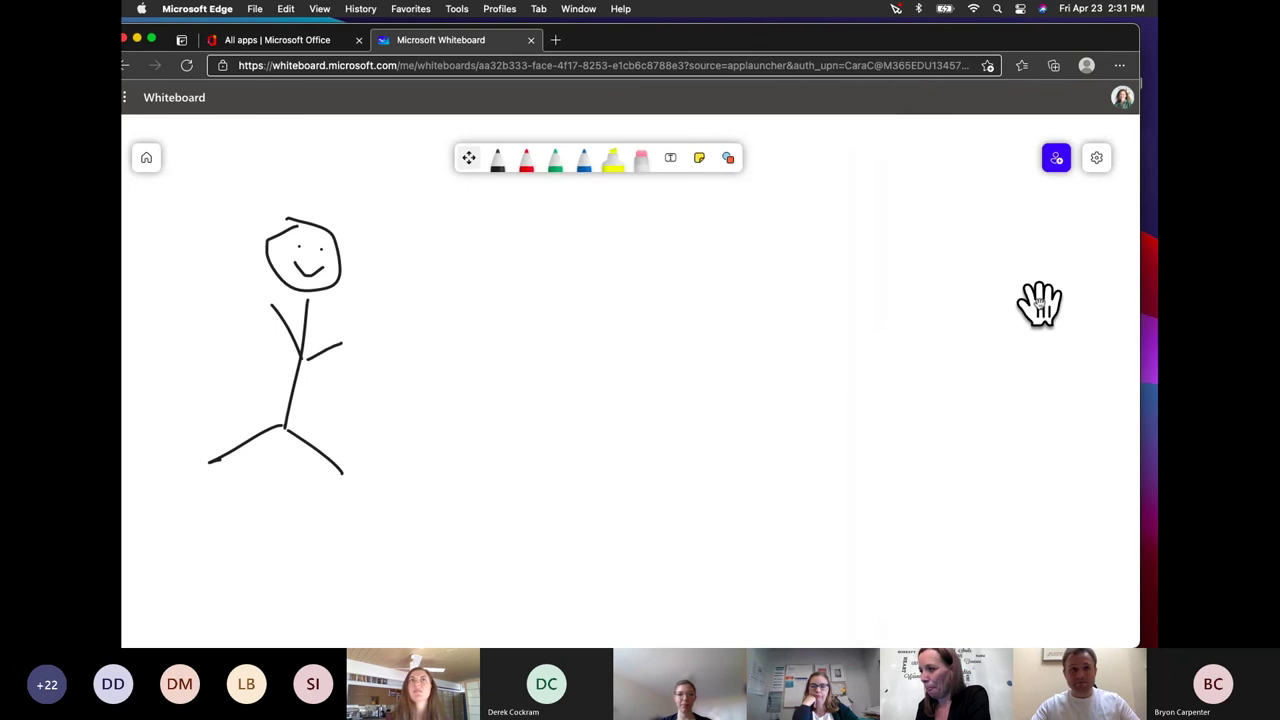
# Resize and reposition the browser window so the whole whiteboard page fits on the shared screen
pyautogui.moveTo(1141, 273); pyautogui.dragTo(1161, 270)
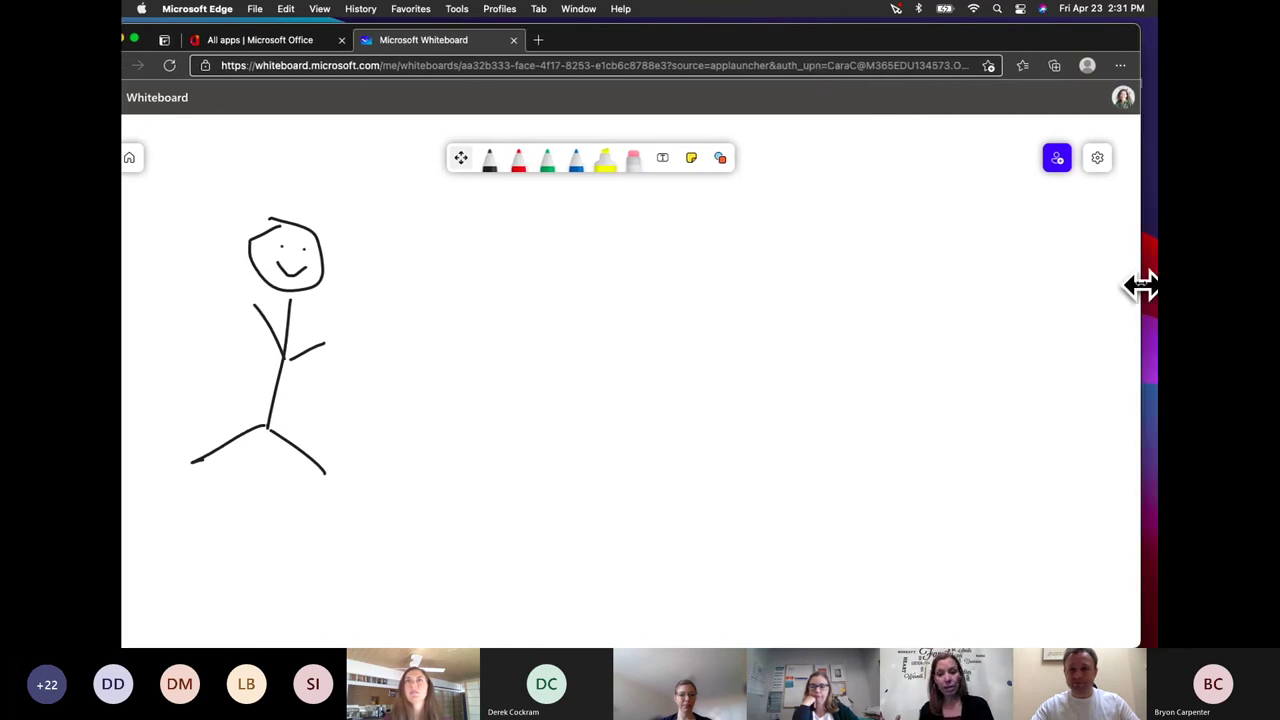
pyautogui.moveTo(1140, 283); pyautogui.dragTo(1112, 280)
pyautogui.moveTo(783, 50); pyautogui.dragTo(828, 42)
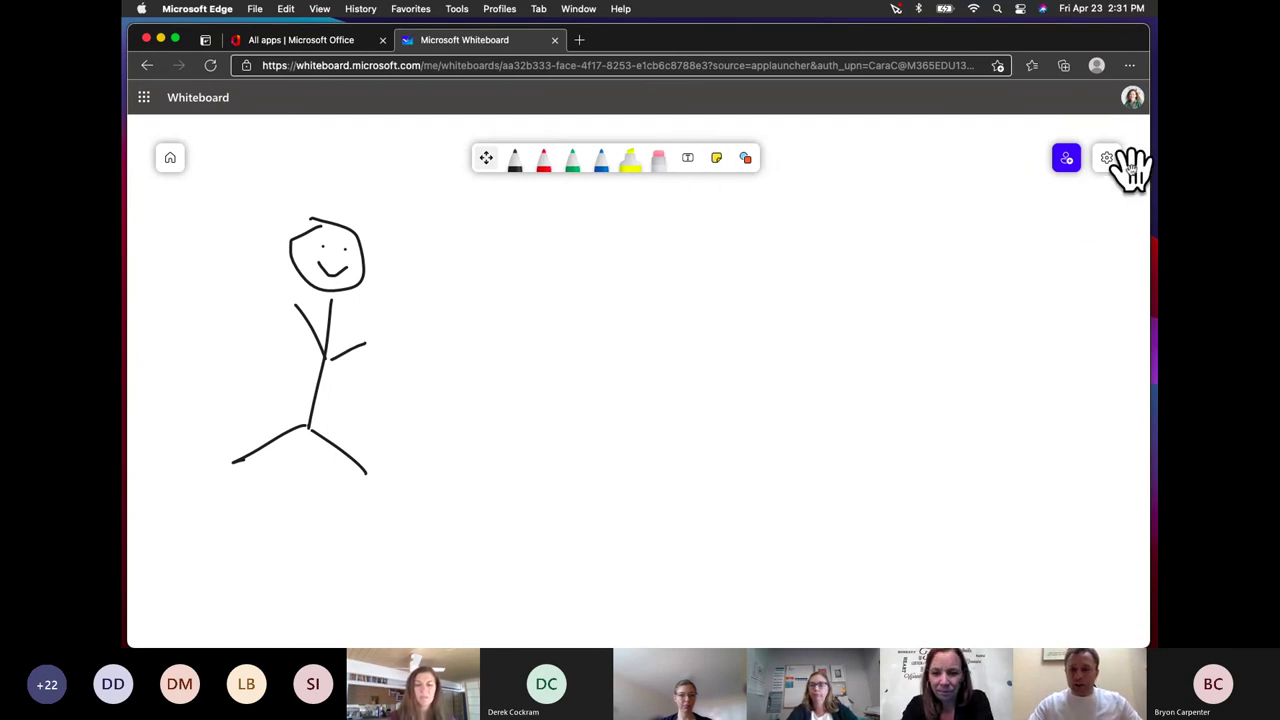
# Add a yellow sticky note to the whiteboard, right of the stick figure
pyautogui.click(716, 160)
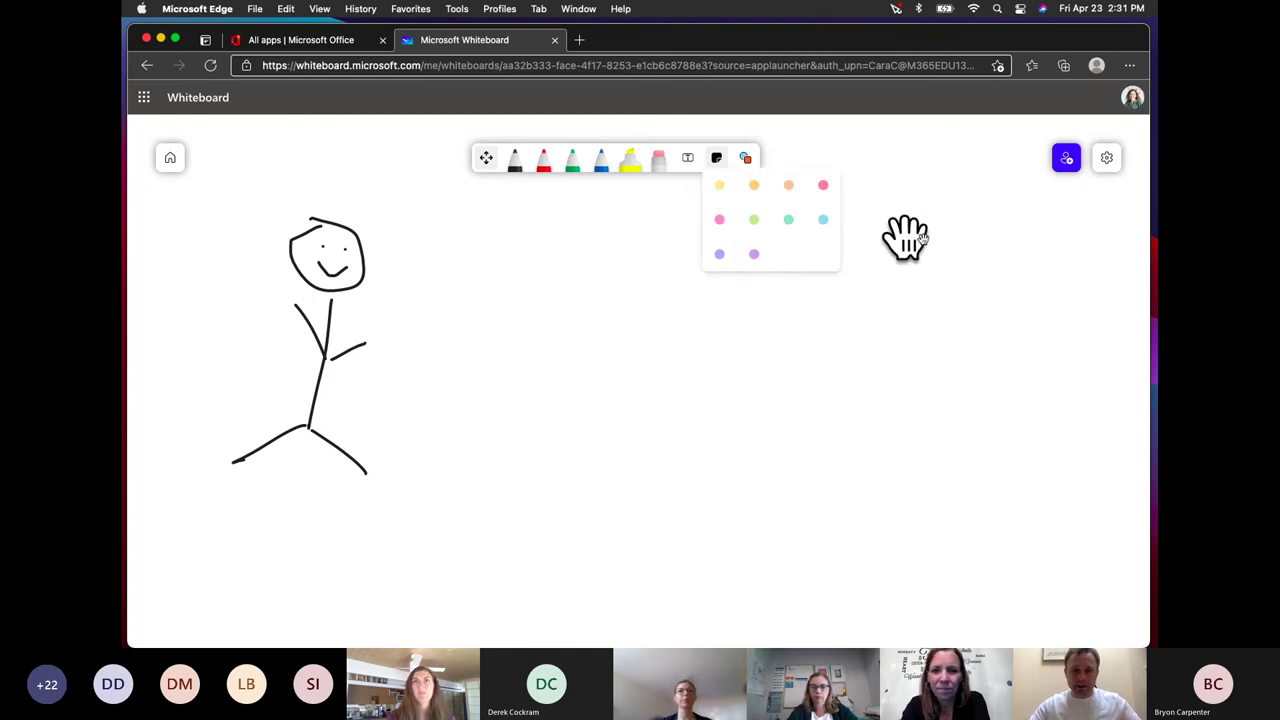
pyautogui.click(719, 185)
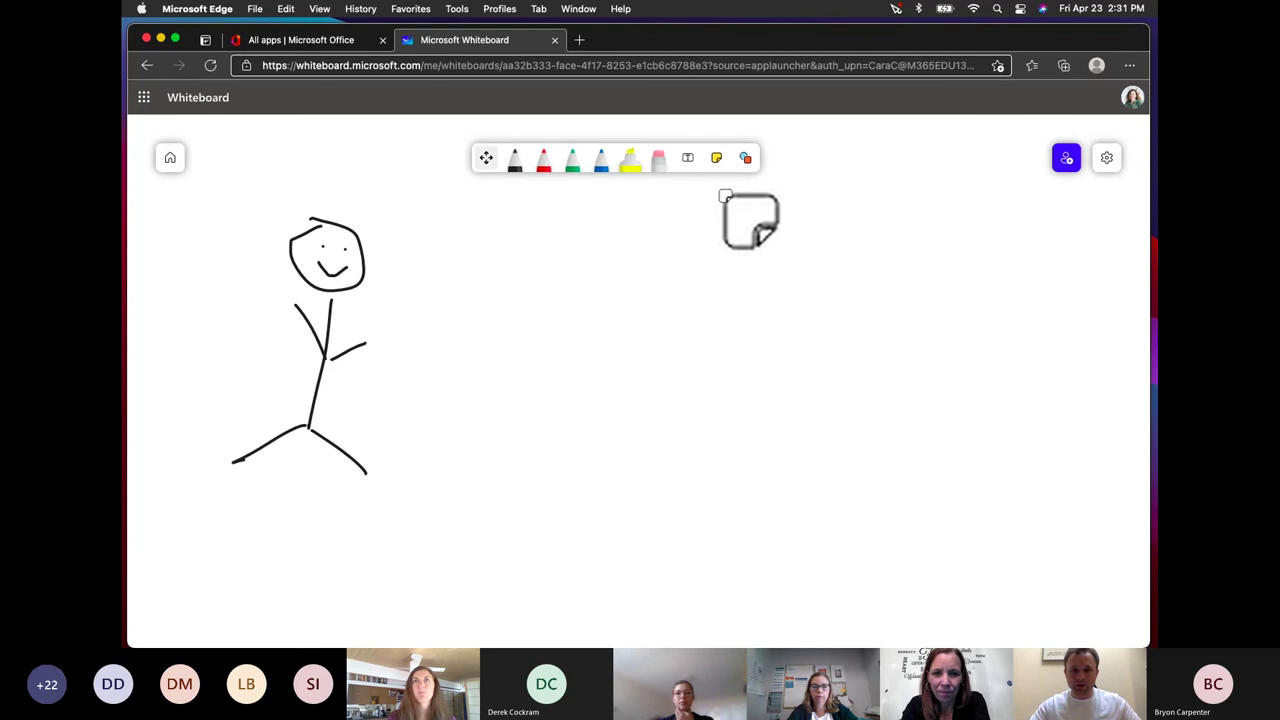
pyautogui.click(796, 389)
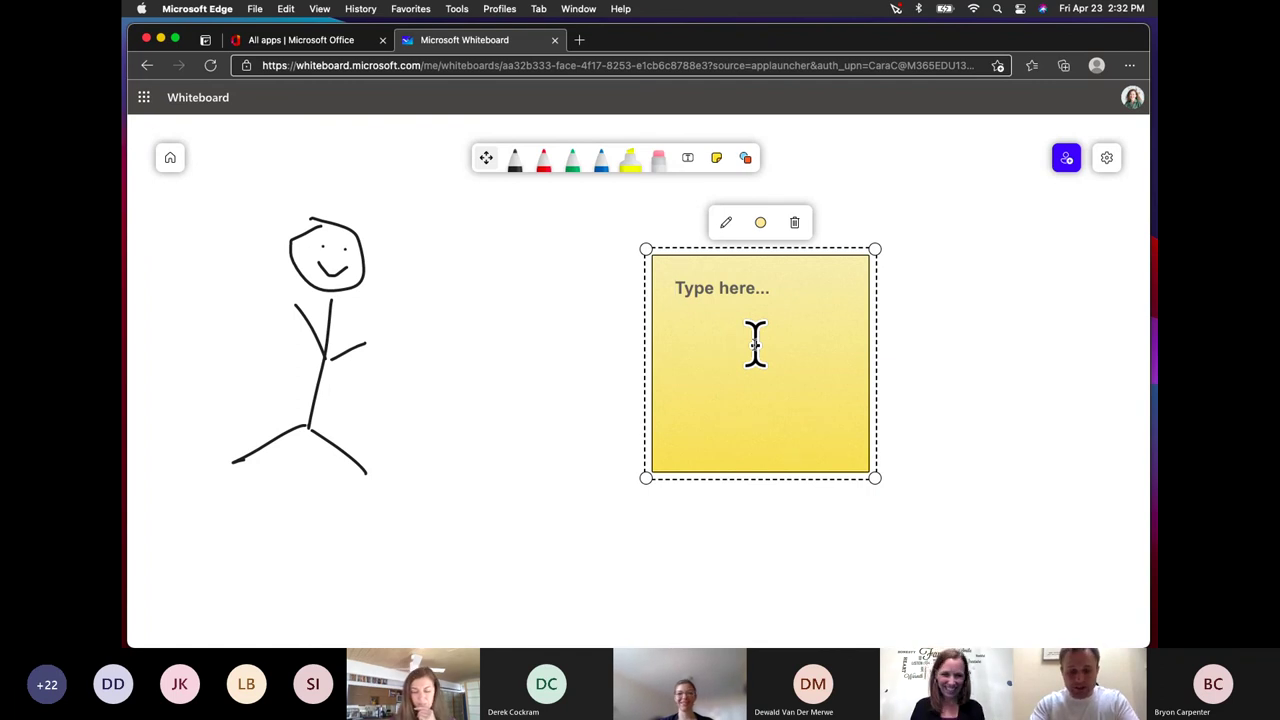
# Enter "Limited Editions Recipe" in the yellow sticky note, correct the spelling of "Recipe", and add "Corned Market" on a new line
pyautogui.write('Limited Editions Reciep')
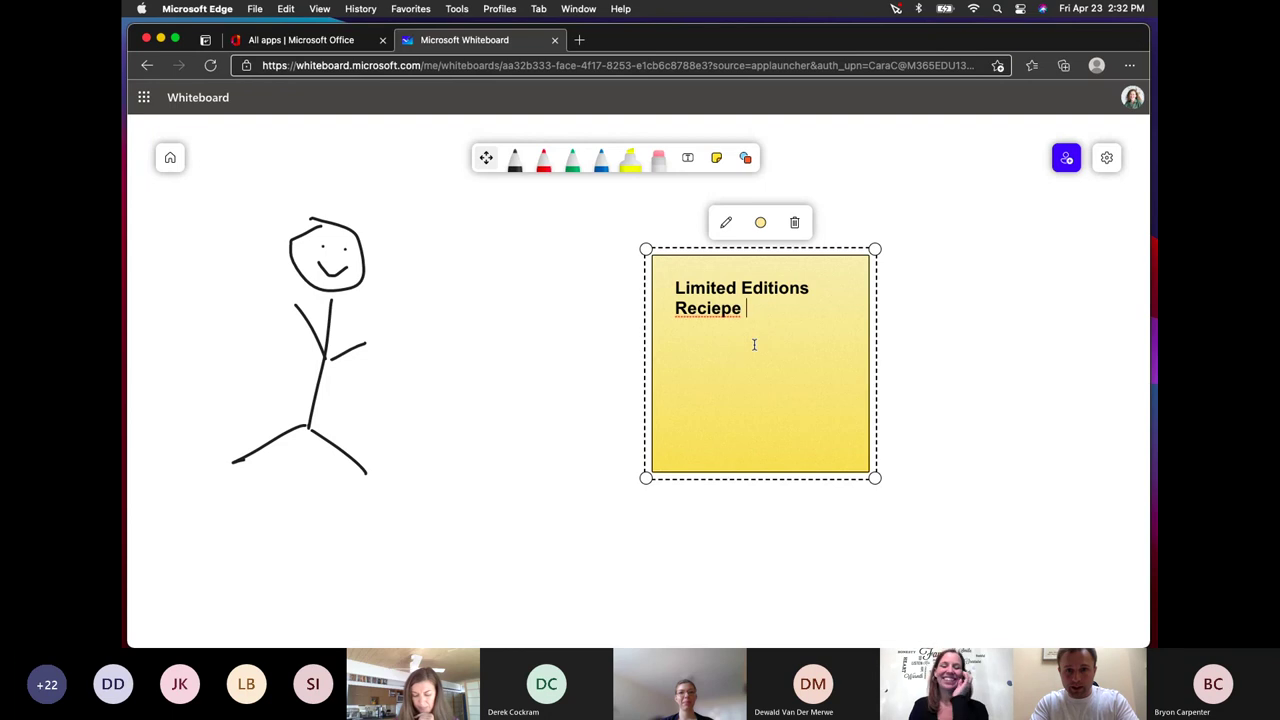
pyautogui.click(697, 309)
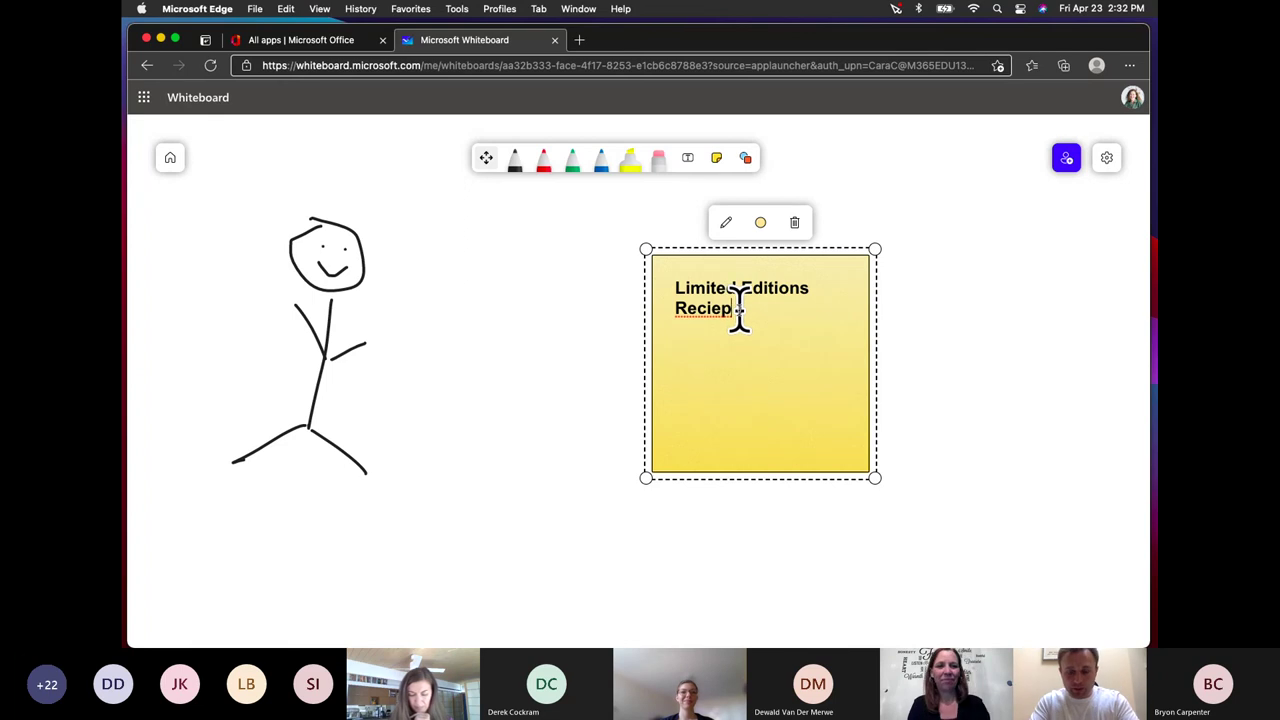
pyautogui.write('t')
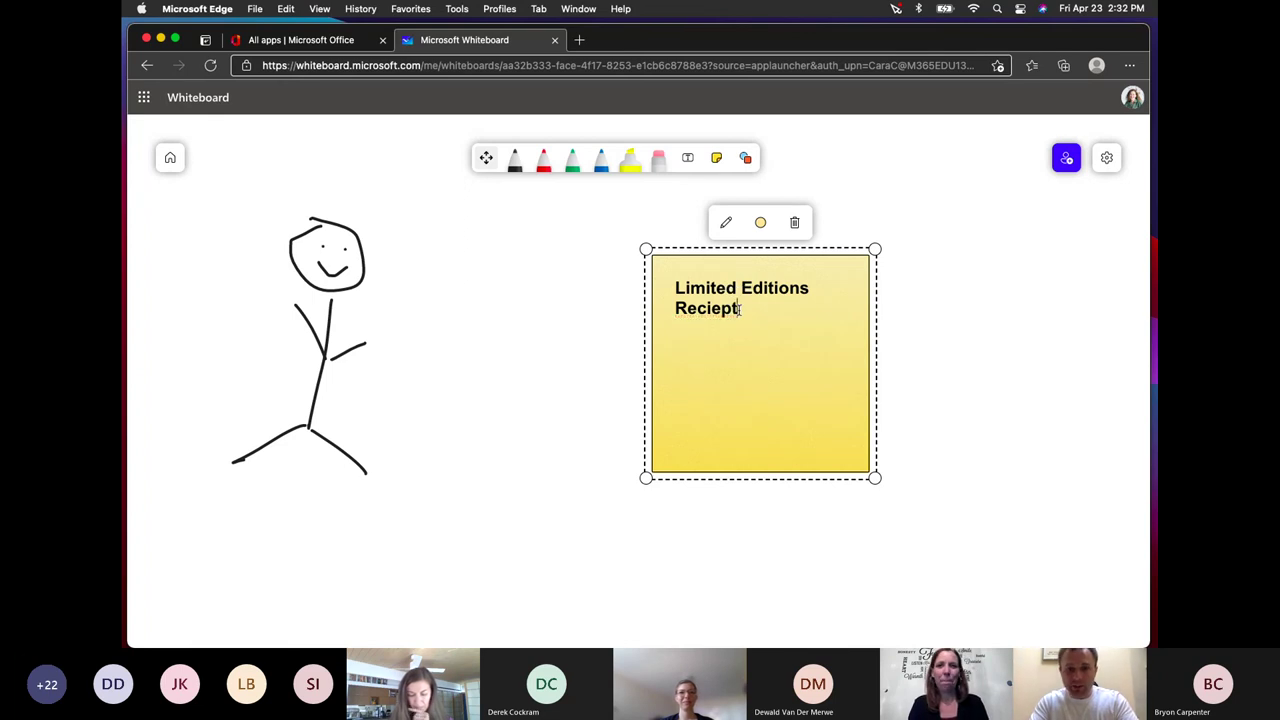
pyautogui.press('BackSpace')
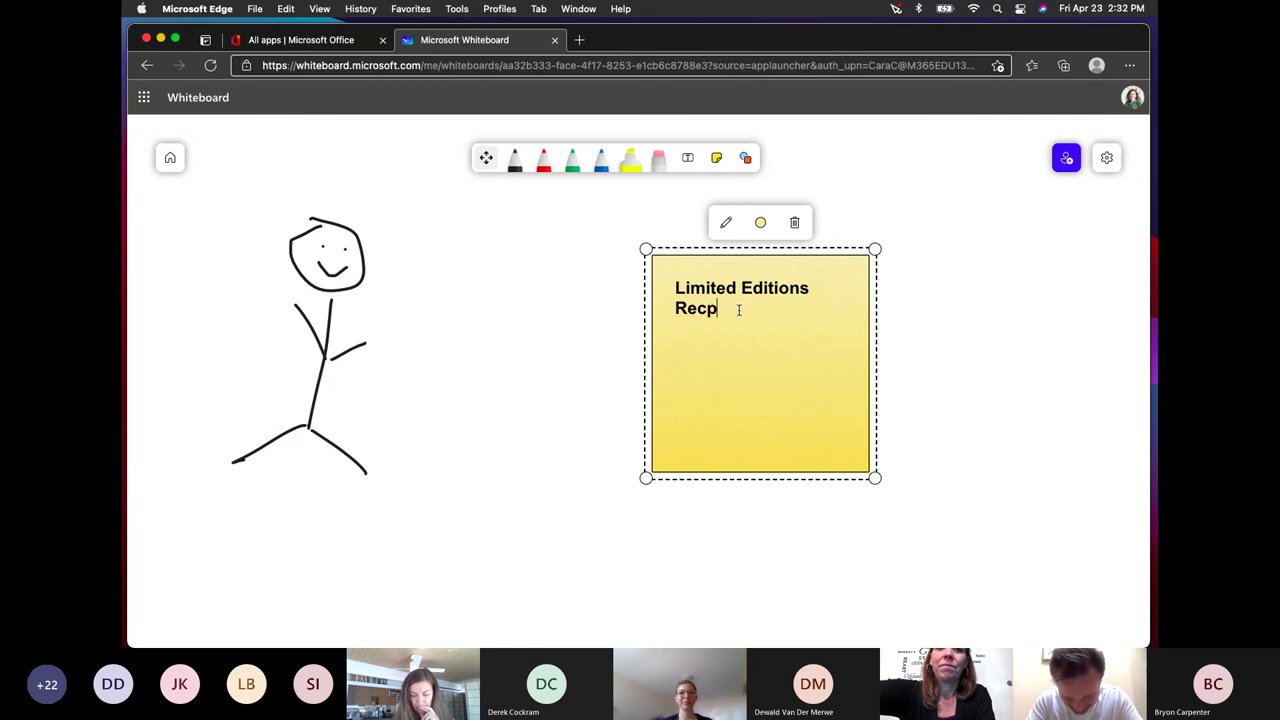
pyautogui.write('pe')
pyautogui.press('Return')
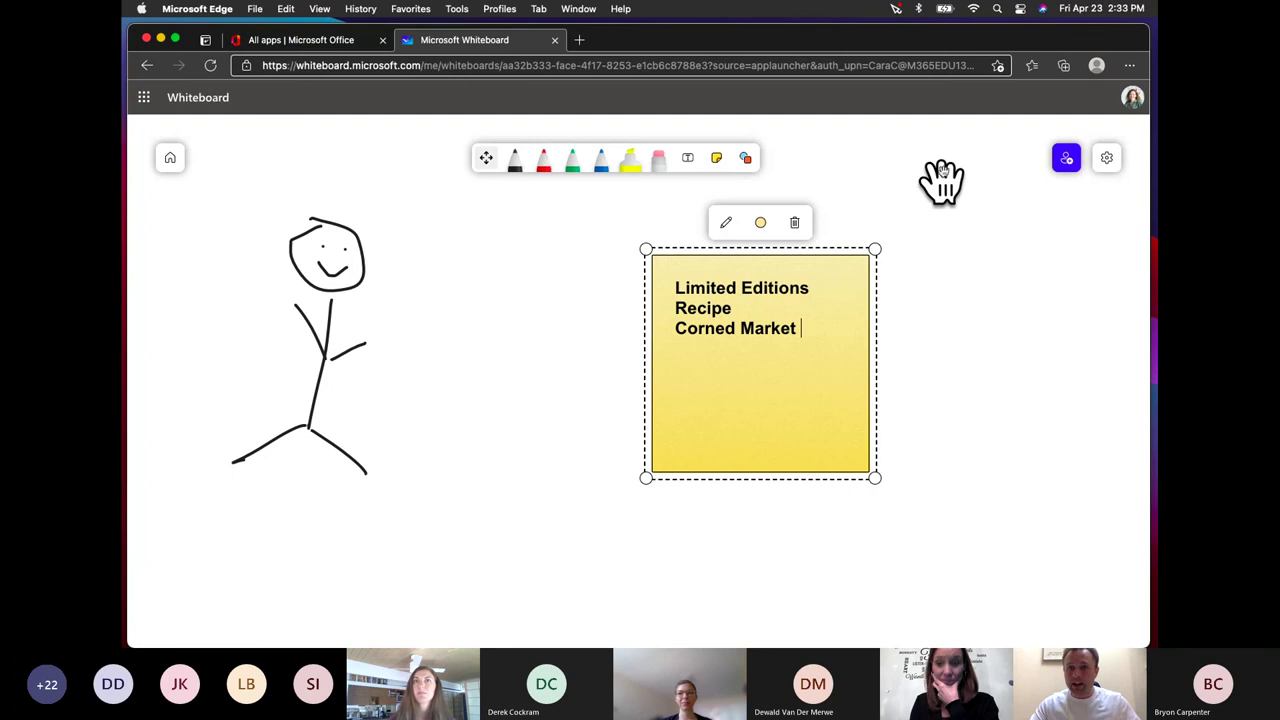
# Insert a double-headed arrow on the whiteboard and place it to the right of the sticky note
pyautogui.scroll(-5, 940, 170)
pyautogui.hscroll(-5, 940, 170)
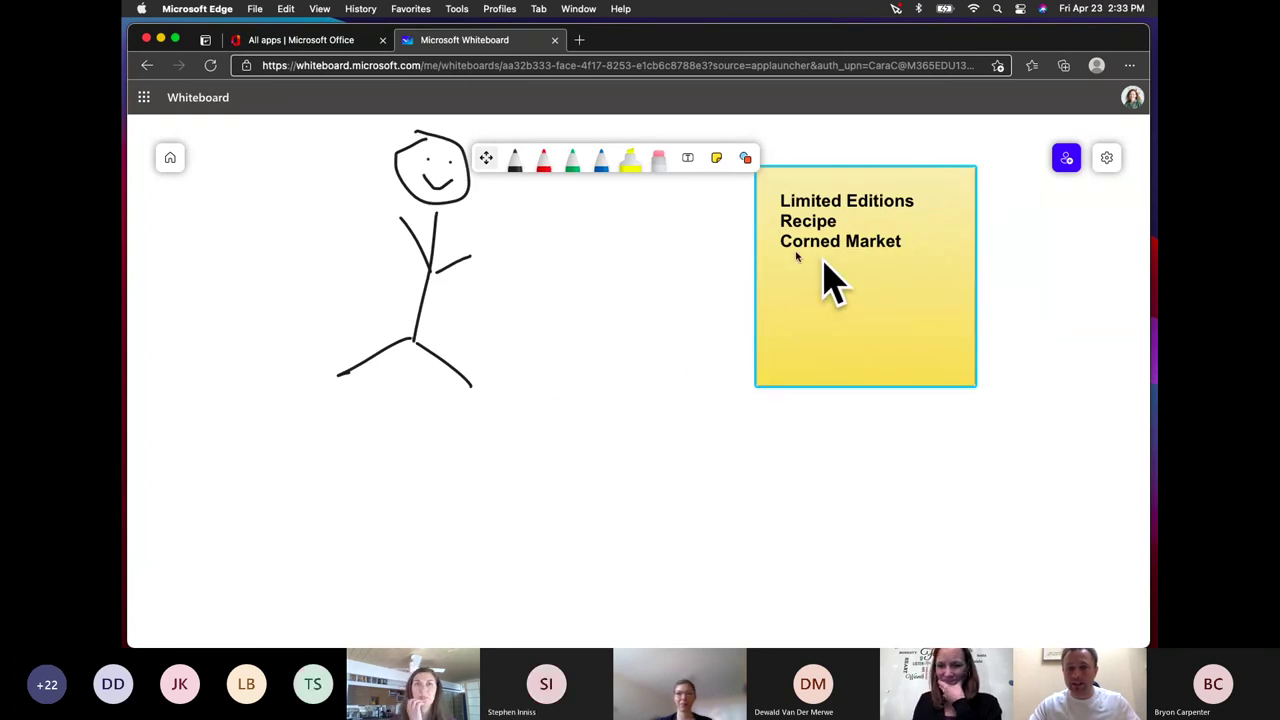
pyautogui.click(747, 160)
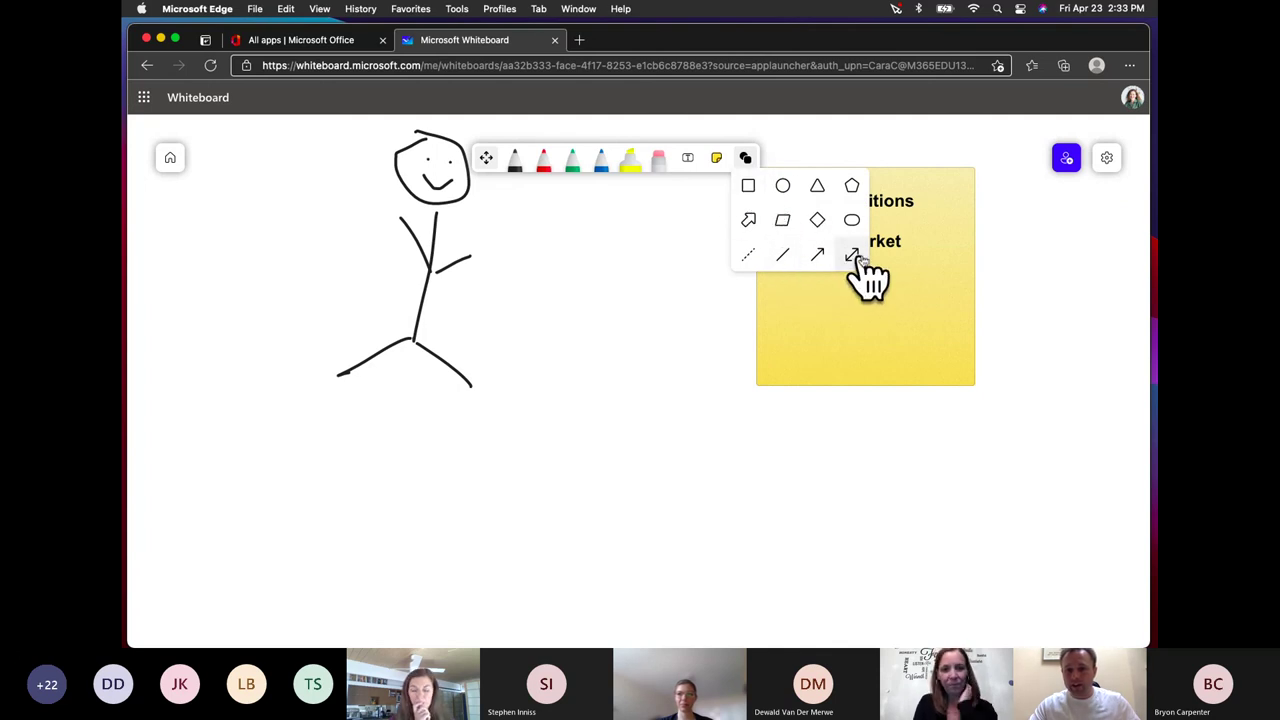
pyautogui.moveTo(852, 256); pyautogui.dragTo(869, 419)
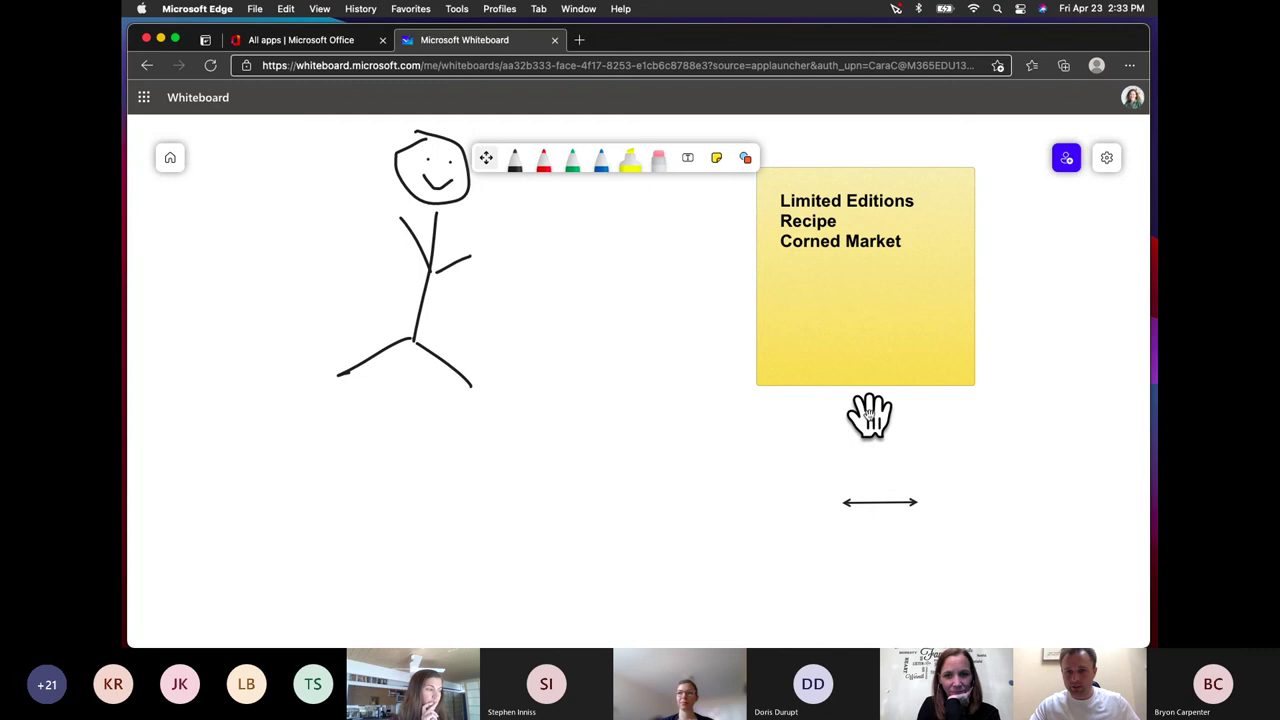
pyautogui.click(878, 508)
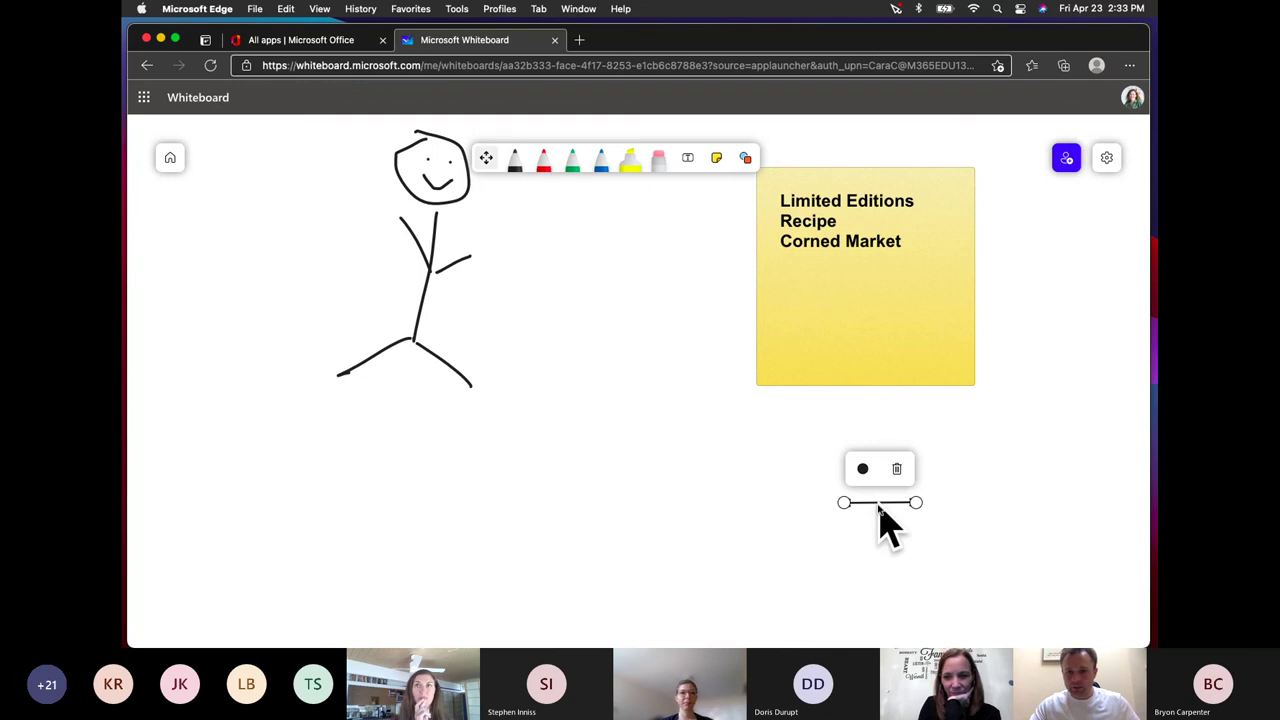
pyautogui.moveTo(846, 503); pyautogui.dragTo(1022, 266)
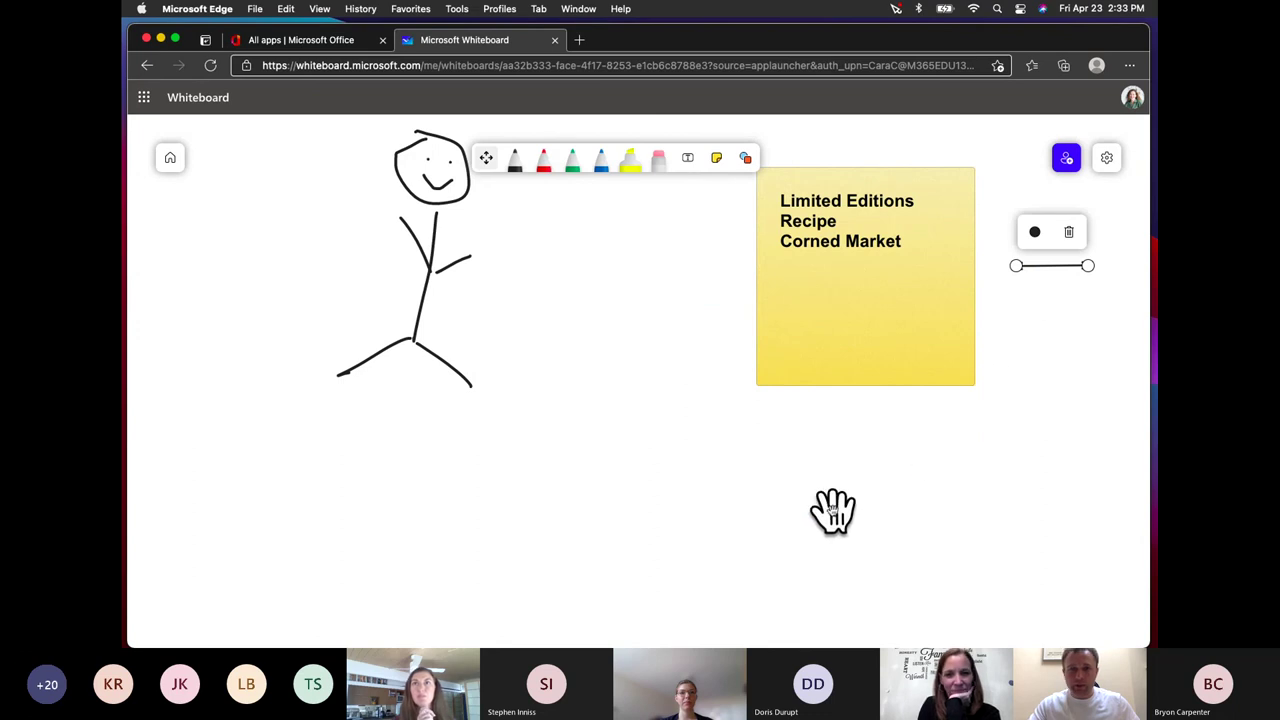
pyautogui.click(965, 497)
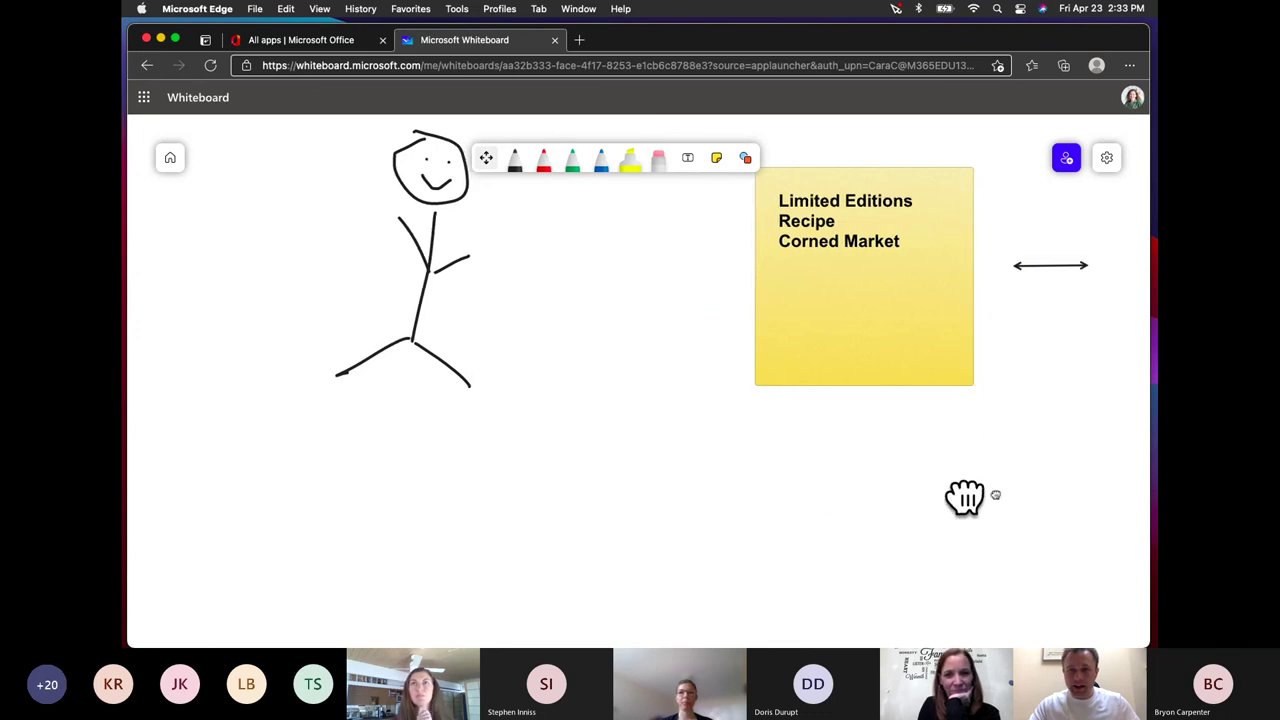
# Examine the extent of the canvas around the sticky note and arrow, and review the available shapes
pyautogui.moveTo(965, 497)
pyautogui.mouseDown()
pyautogui.moveTo(186, 489)
pyautogui.moveTo(509, 580)
pyautogui.moveTo(851, 604)
pyautogui.moveTo(934, 523)
pyautogui.moveTo(300, 343)
pyautogui.moveTo(129, 371)
pyautogui.mouseUp()
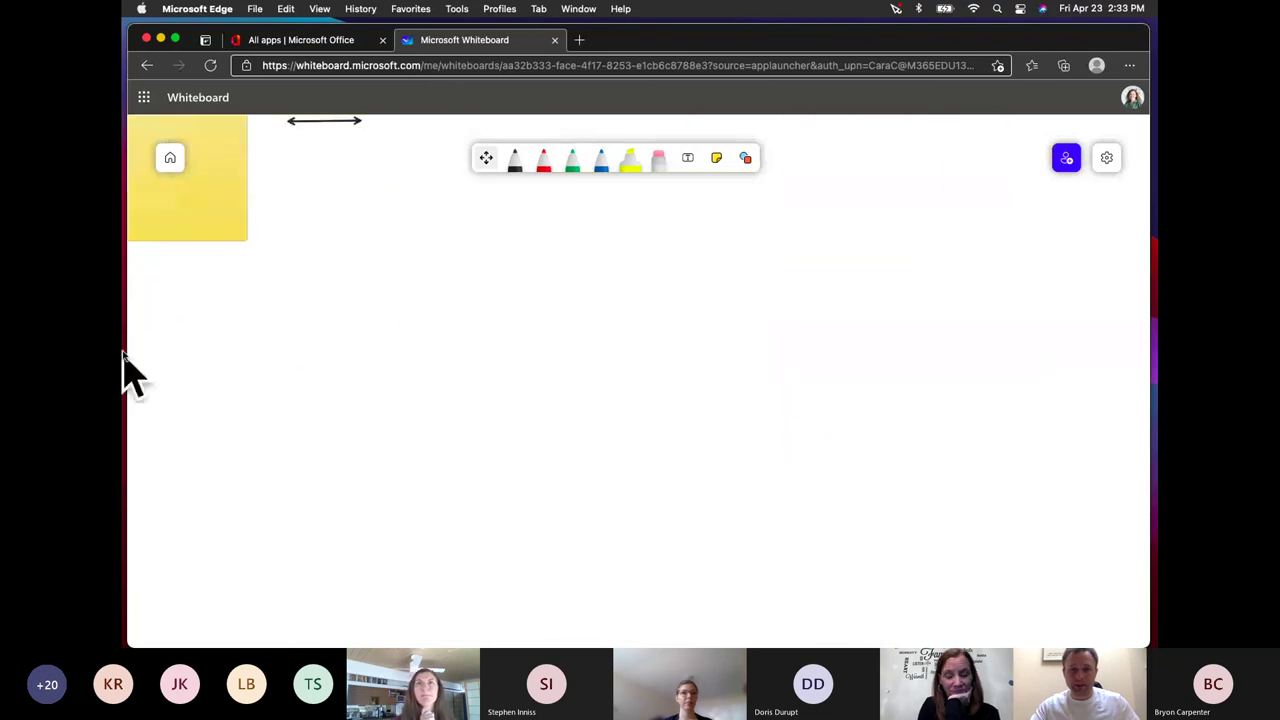
pyautogui.moveTo(640, 390); pyautogui.dragTo(931, 465)
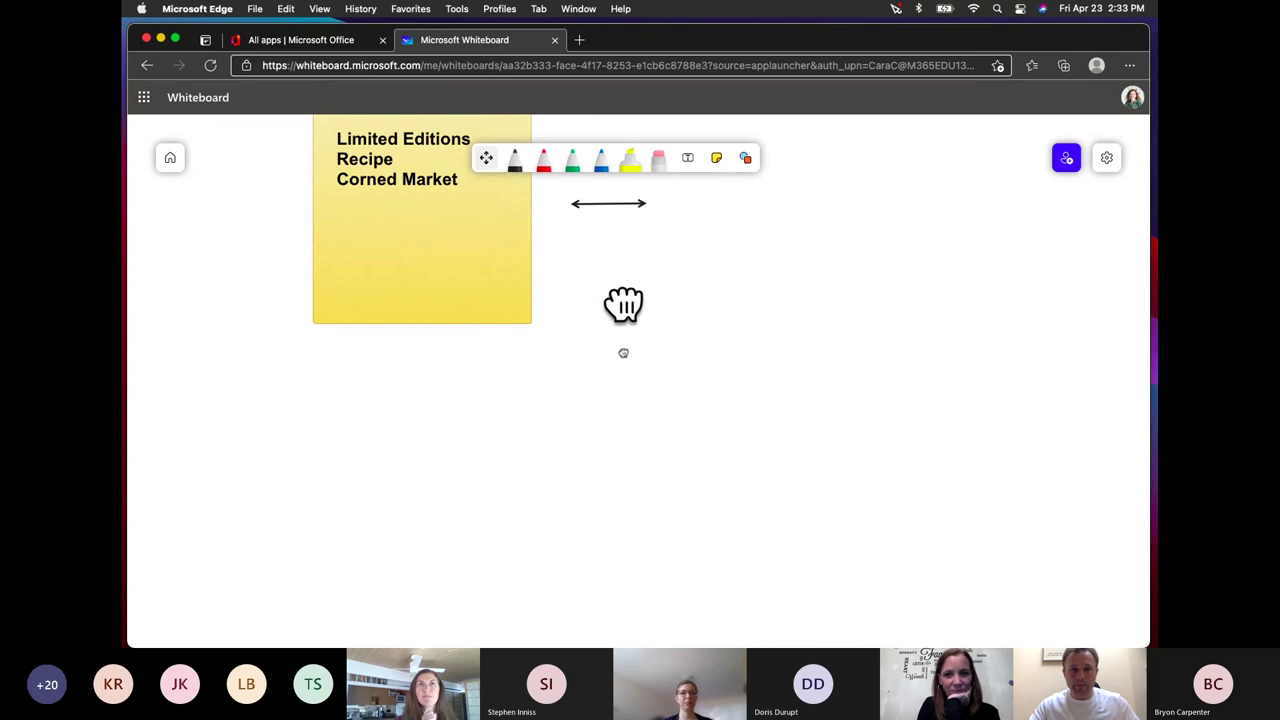
pyautogui.moveTo(623, 303); pyautogui.dragTo(636, 437)
pyautogui.scroll(-5, 636, 437)
pyautogui.scroll(4, 636, 437)
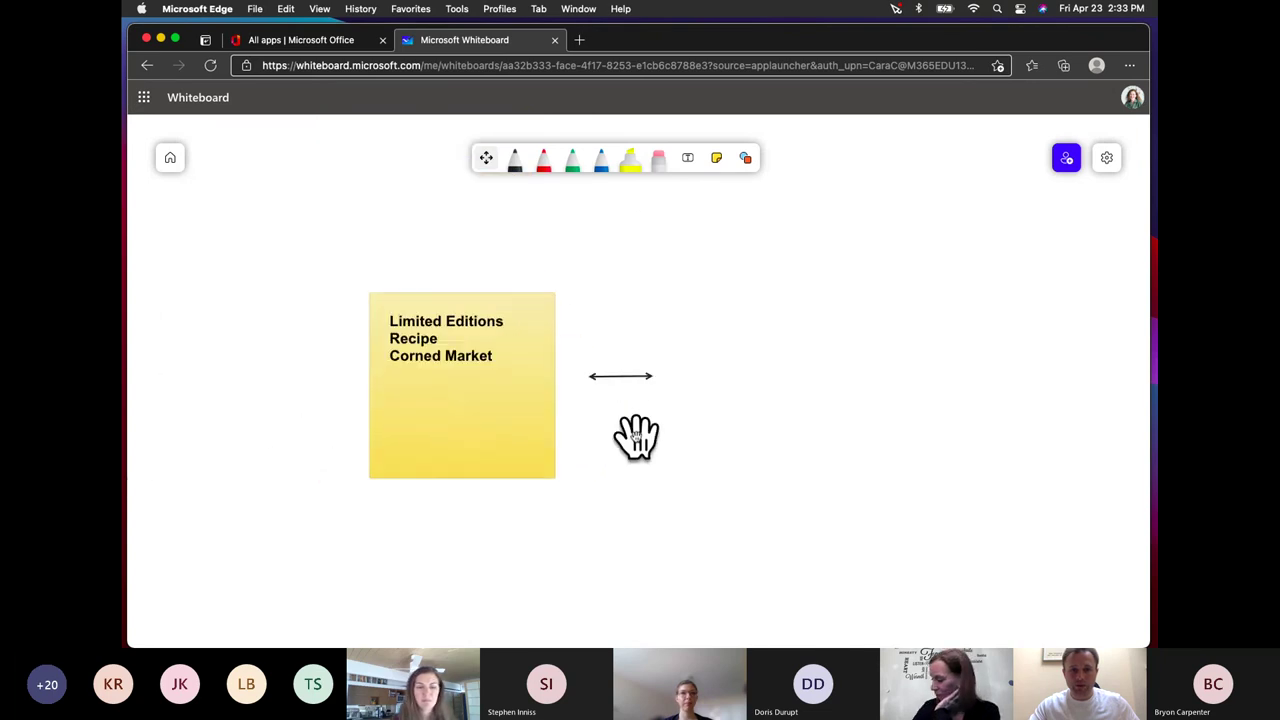
pyautogui.scroll(-6, 636, 437)
pyautogui.scroll(7, 636, 437)
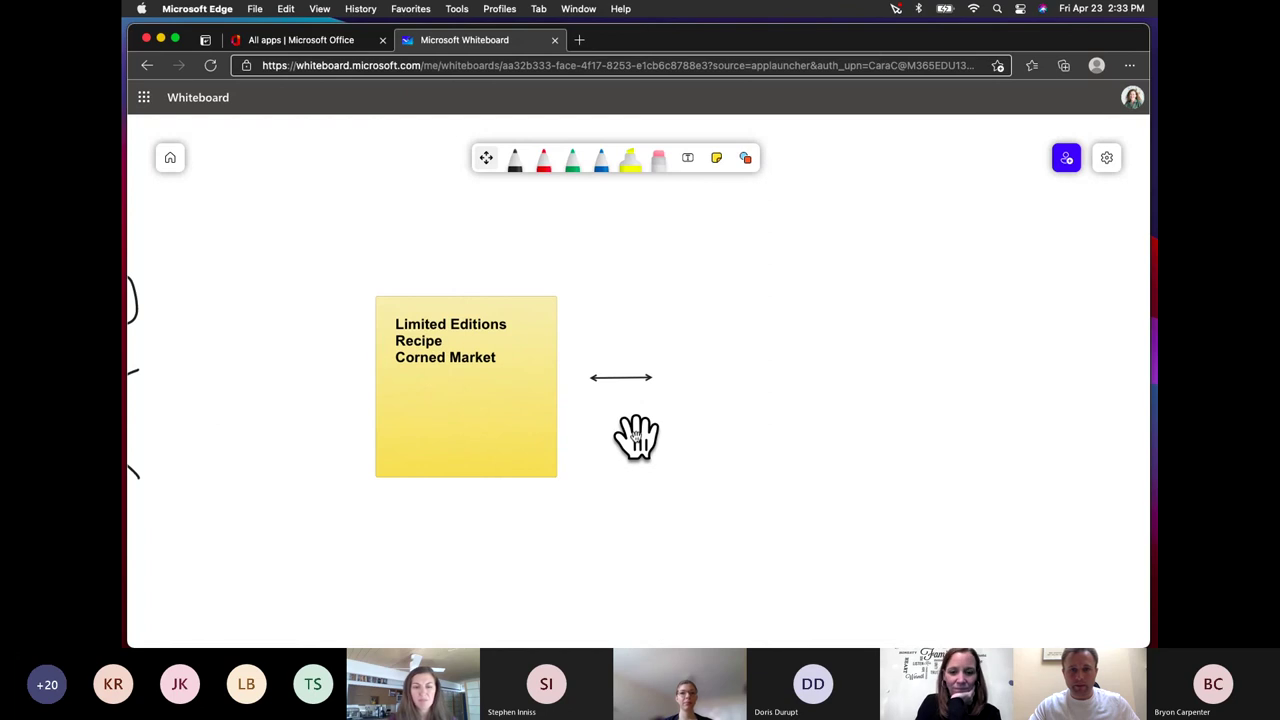
pyautogui.click(745, 158)
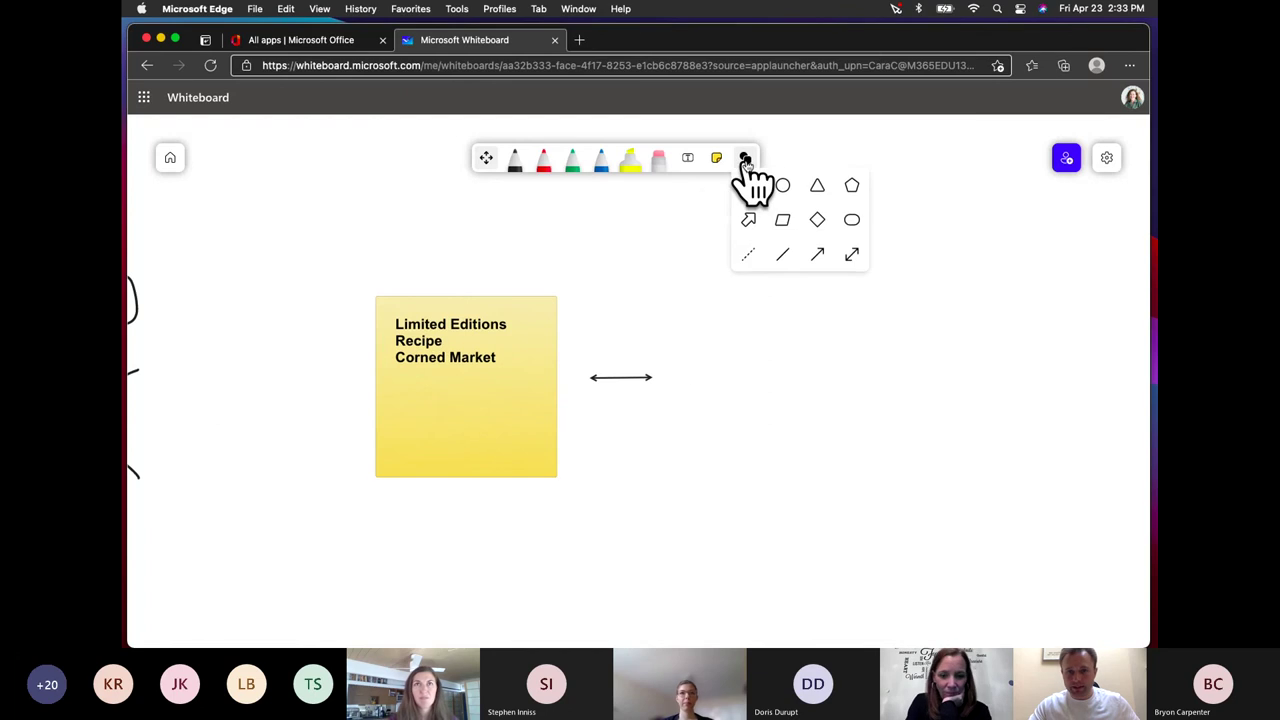
pyautogui.moveTo(664, 452); pyautogui.dragTo(697, 447)
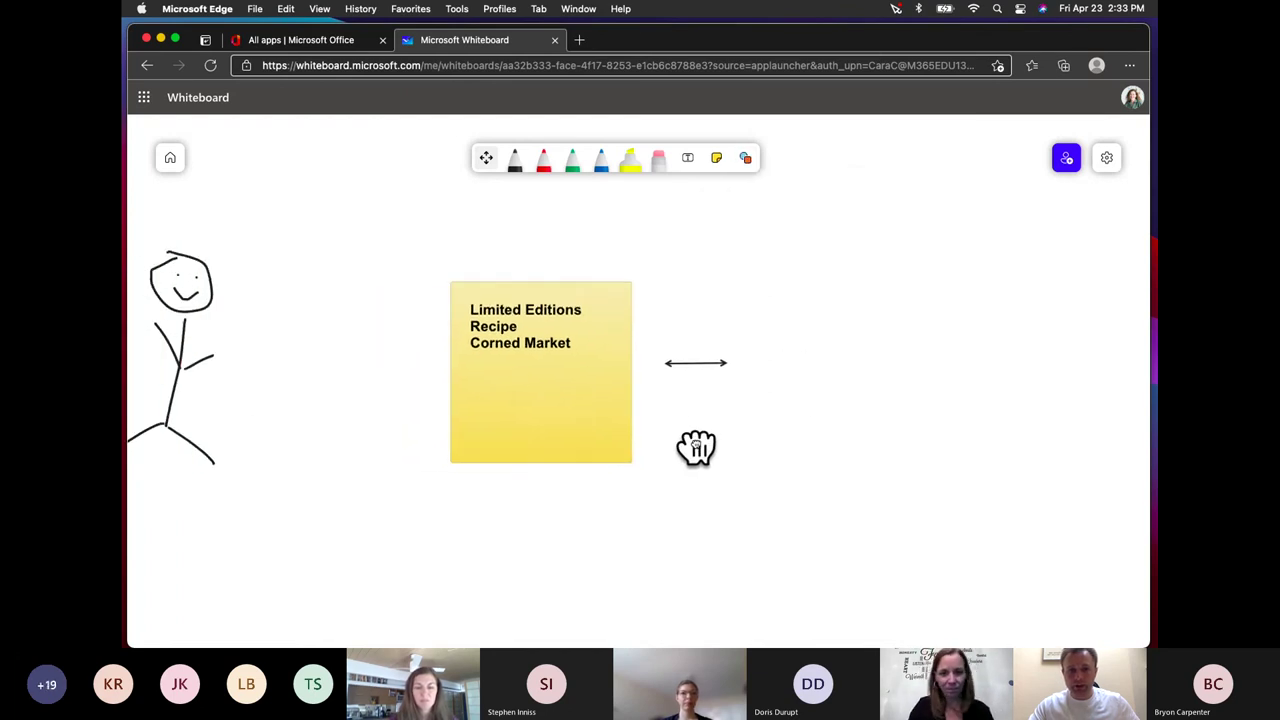
# Review the whiteboard settings, including the PNG image export, and return to the overview of saved whiteboards
pyautogui.click(1107, 160)
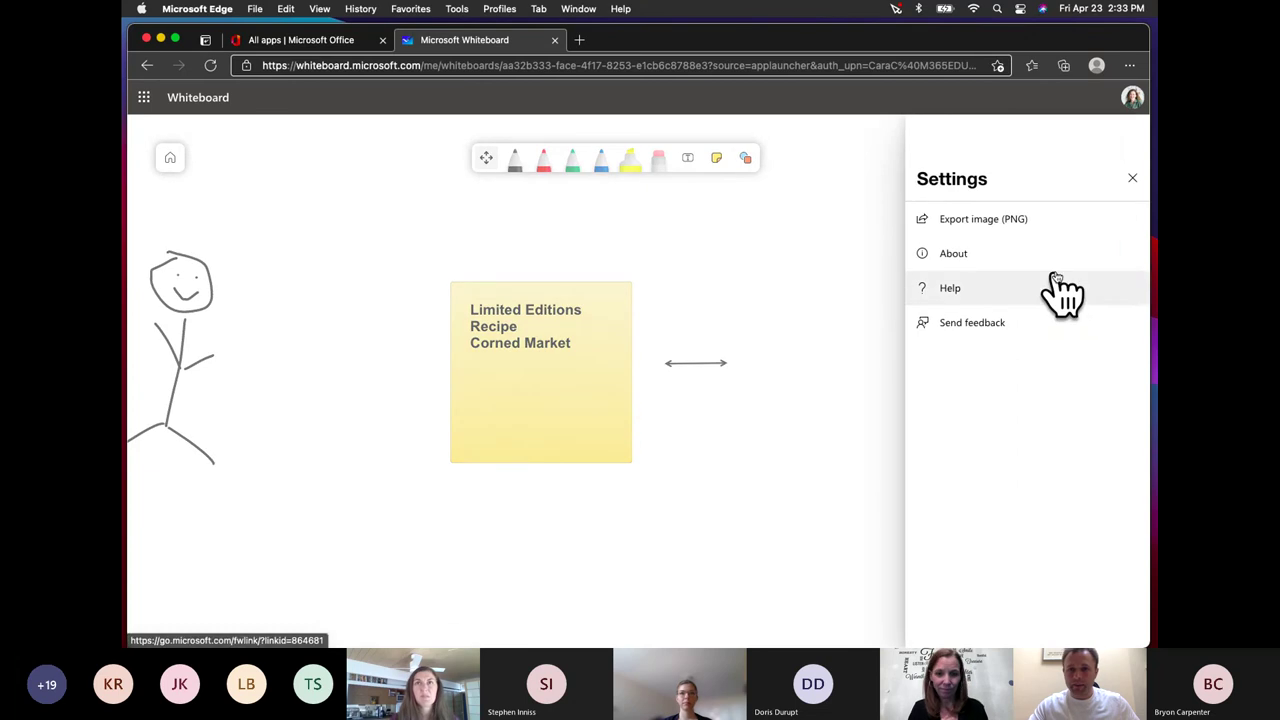
pyautogui.click(845, 290)
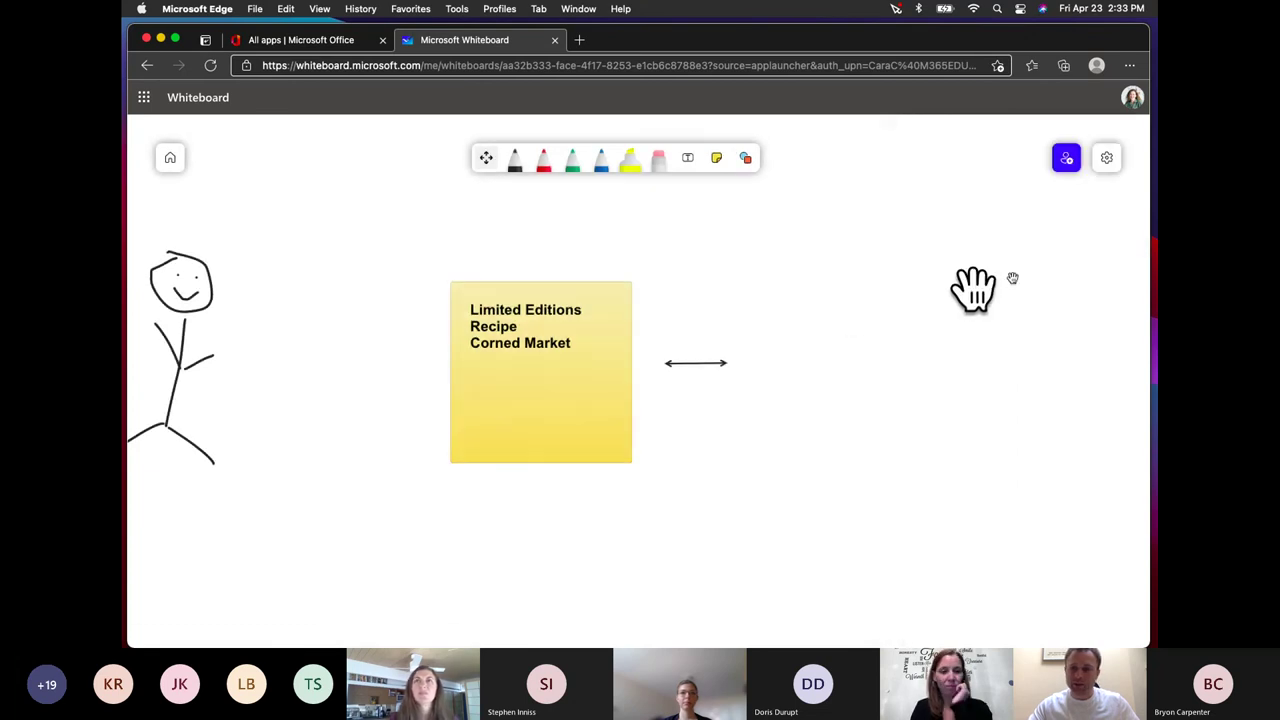
pyautogui.click(1107, 160)
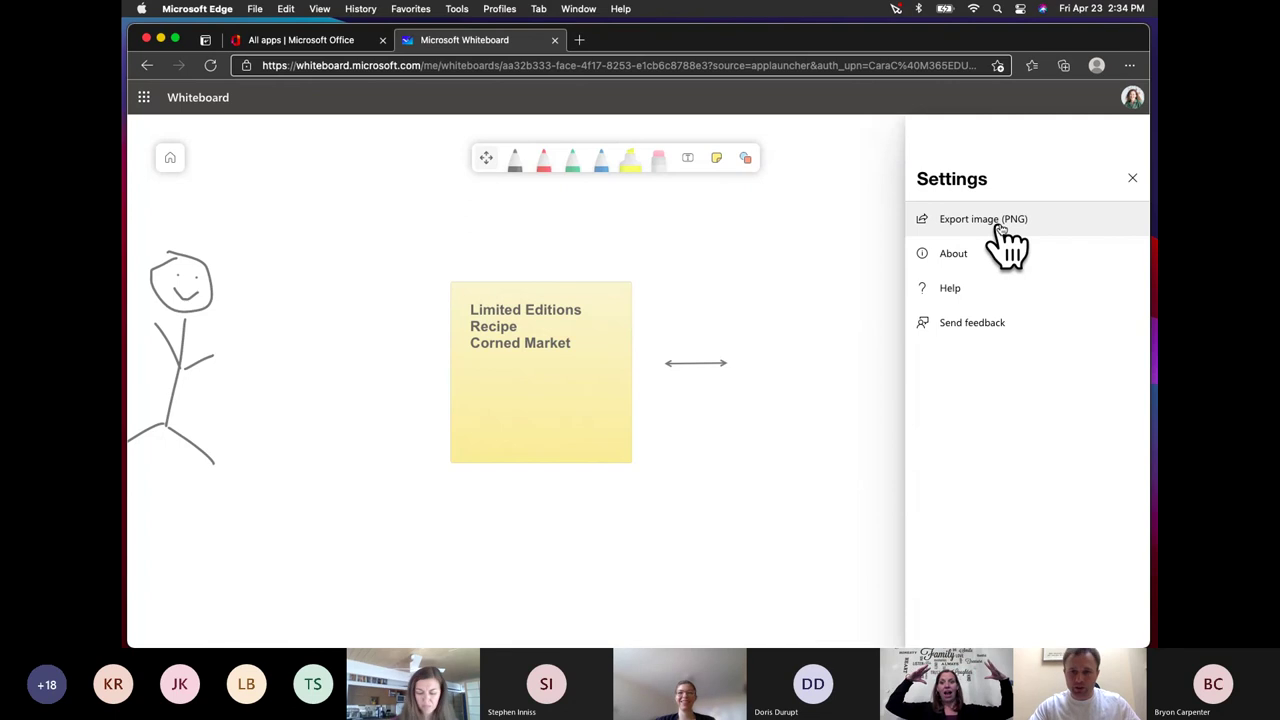
pyautogui.click(1134, 166)
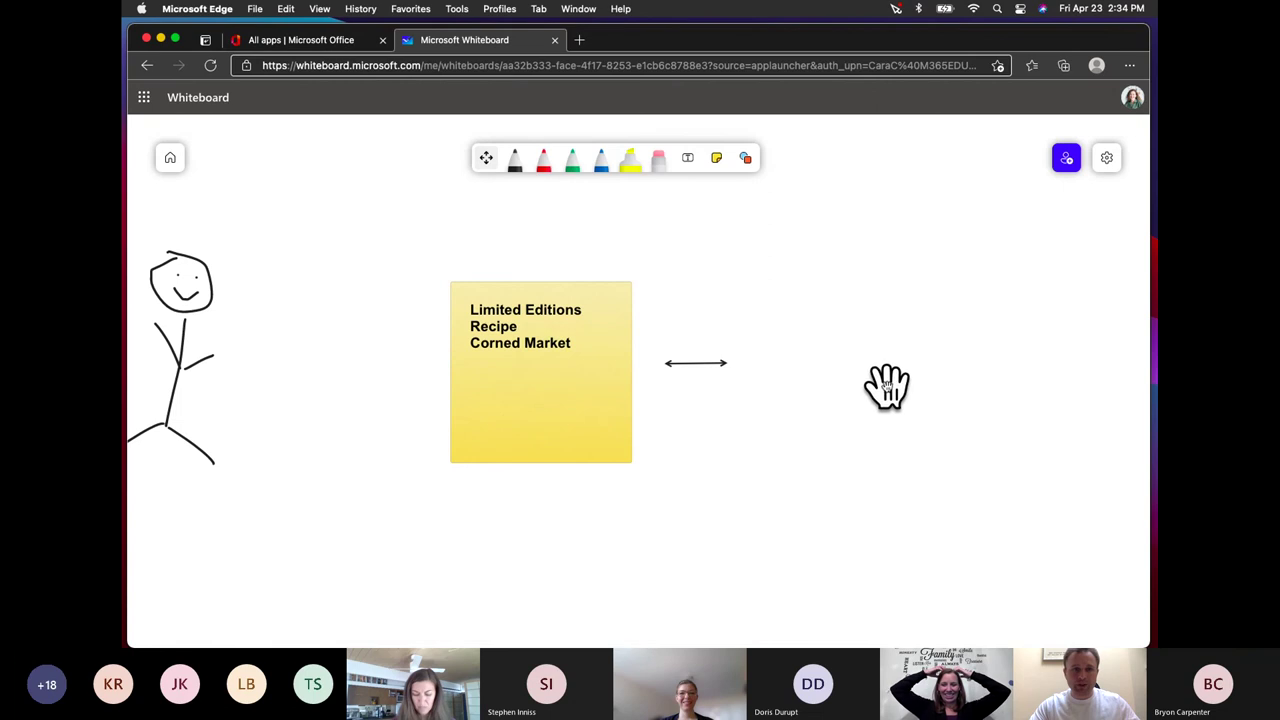
pyautogui.click(172, 170)
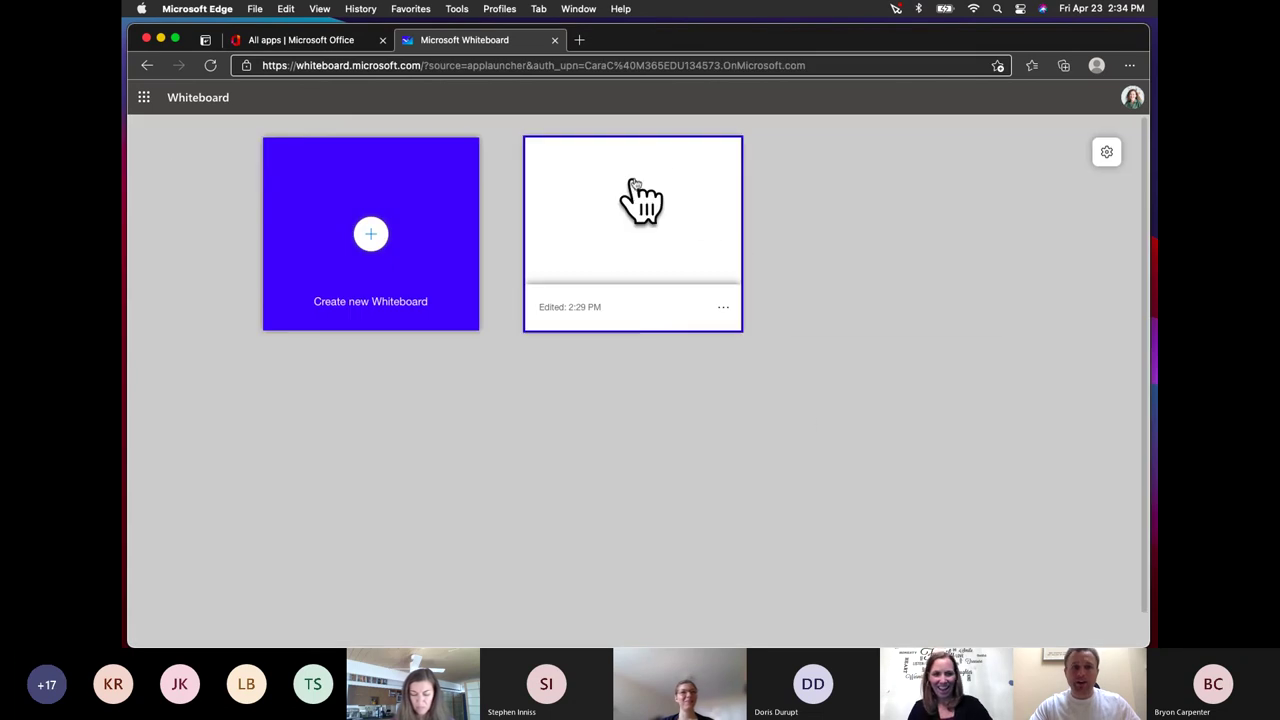
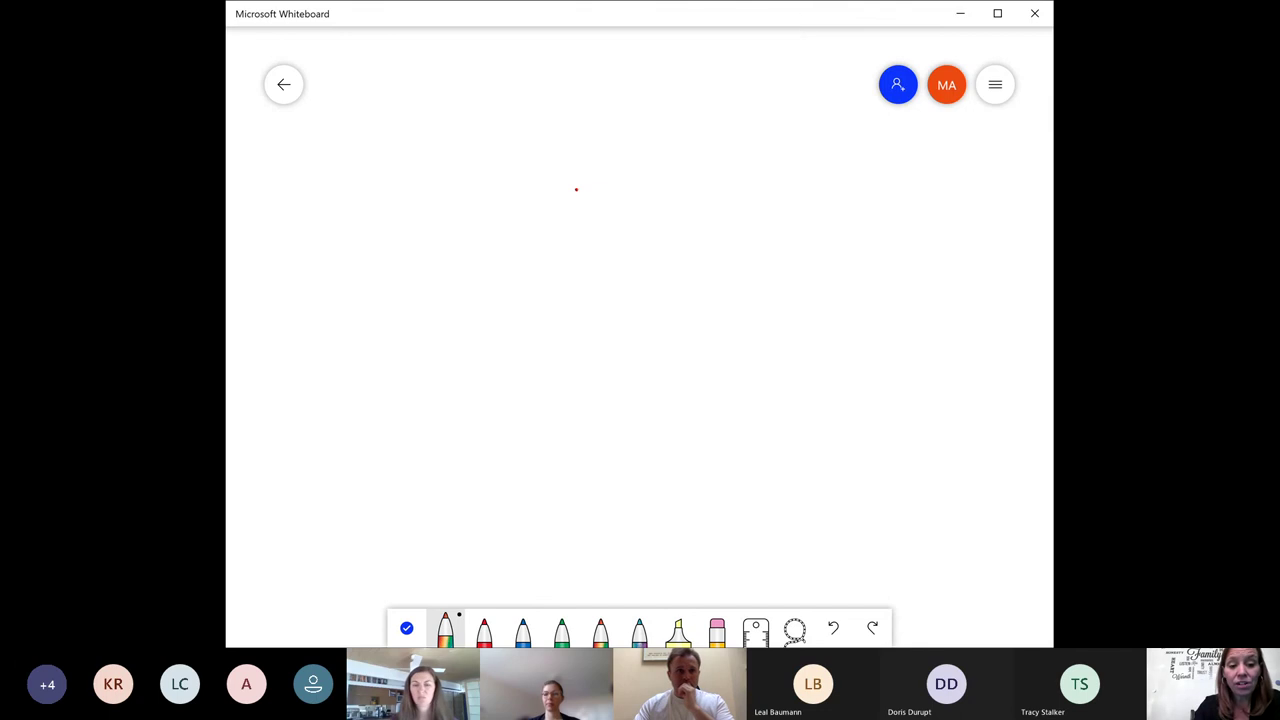
# Draw two freehand squiggles with the rainbow pen and a third with the galaxy pen on the blank whiteboard
pyautogui.click(445, 628)
pyautogui.moveTo(418, 350)
pyautogui.mouseDown()
pyautogui.moveTo(421, 326)
pyautogui.moveTo(657, 323)
pyautogui.mouseUp()
pyautogui.moveTo(597, 453)
pyautogui.mouseDown()
pyautogui.moveTo(751, 306)
pyautogui.moveTo(760, 107)
pyautogui.moveTo(784, 336)
pyautogui.moveTo(838, 347)
pyautogui.mouseUp()
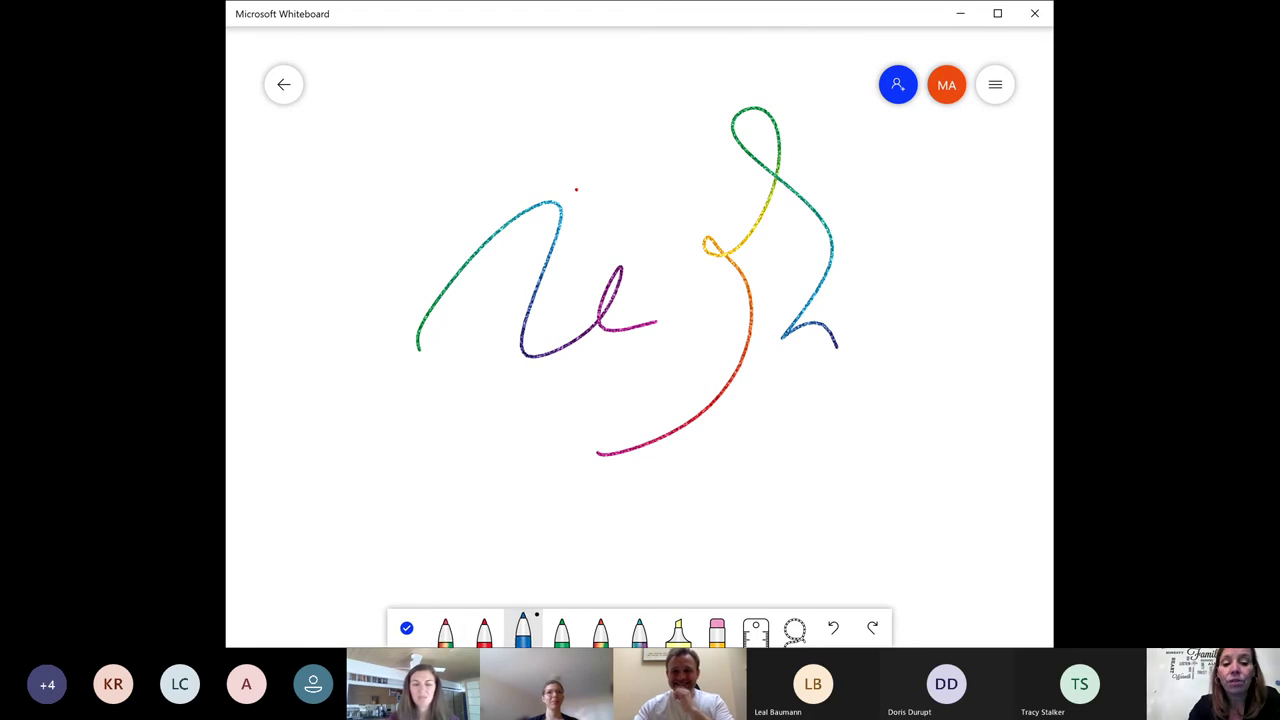
pyautogui.click(484, 628)
pyautogui.click(600, 628)
pyautogui.click(639, 628)
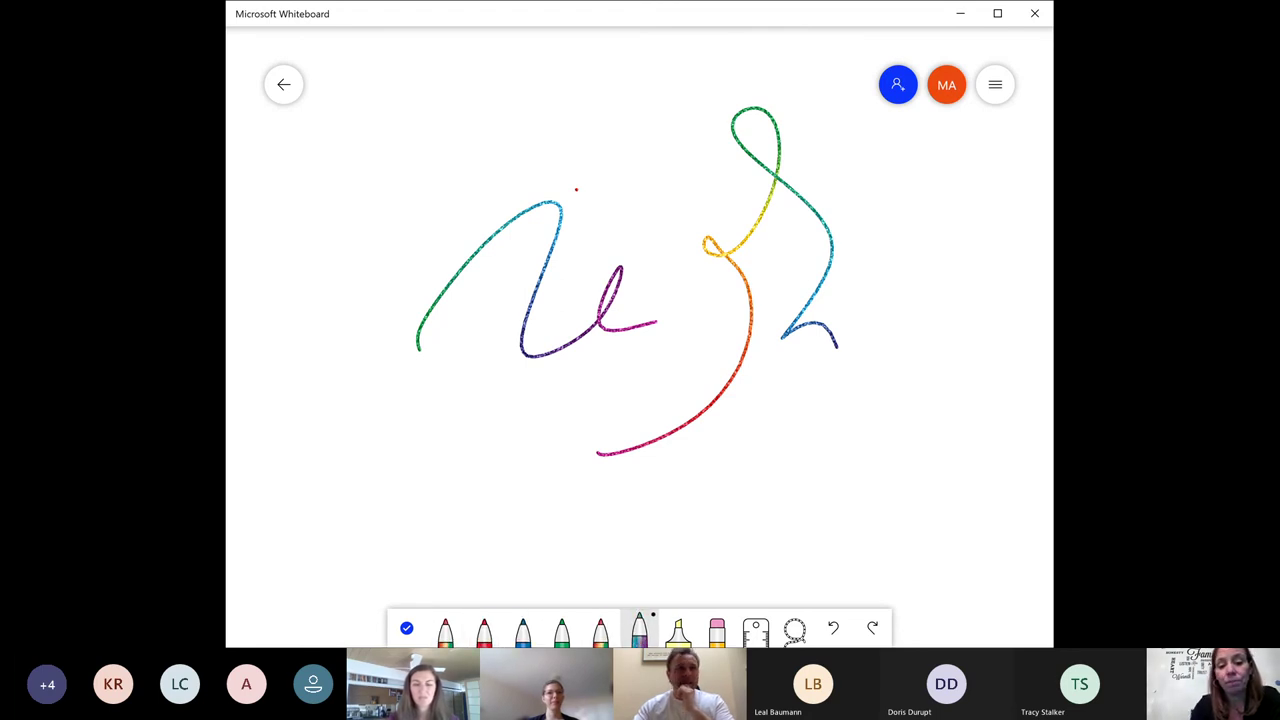
pyautogui.moveTo(470, 480)
pyautogui.mouseDown()
pyautogui.moveTo(418, 455)
pyautogui.moveTo(341, 298)
pyautogui.moveTo(651, 184)
pyautogui.mouseUp()
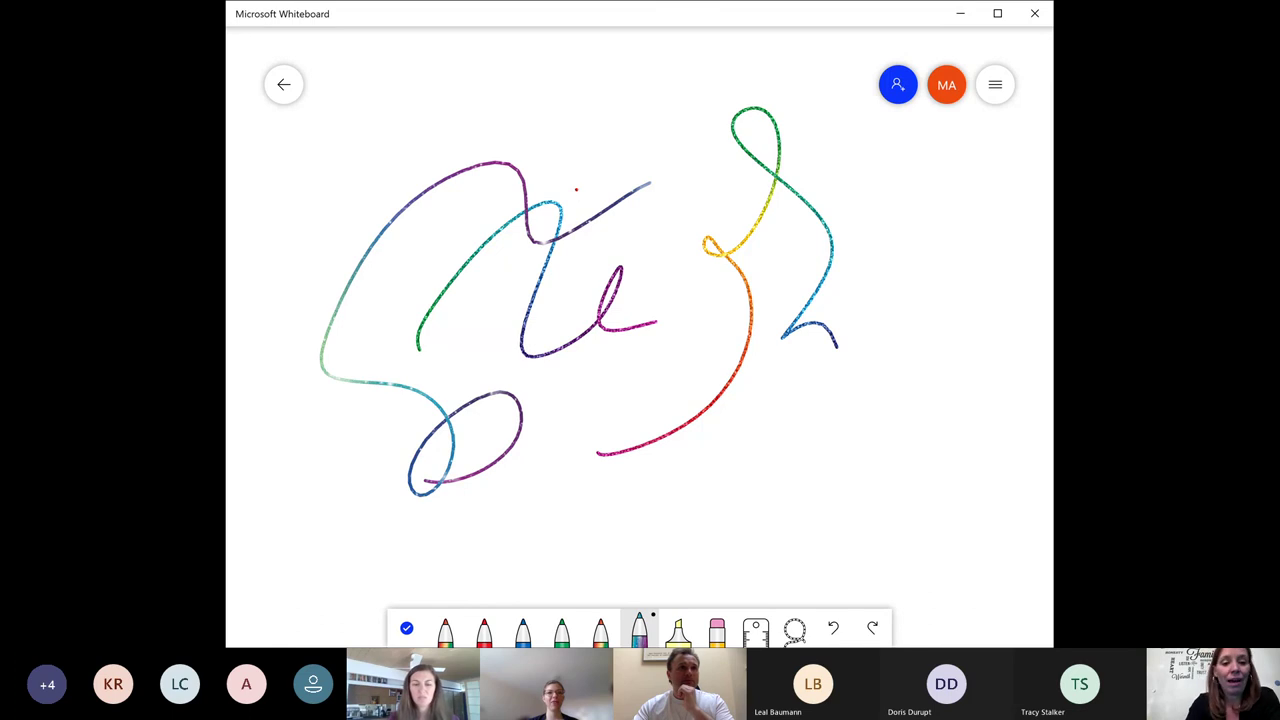
# Undo all the rainbow and galaxy pen strokes
pyautogui.hotkey('ctrl', 'z')
pyautogui.hotkey('ctrl', 'z')
pyautogui.hotkey('ctrl', 'z')
pyautogui.hotkey('ctrl', 'z')
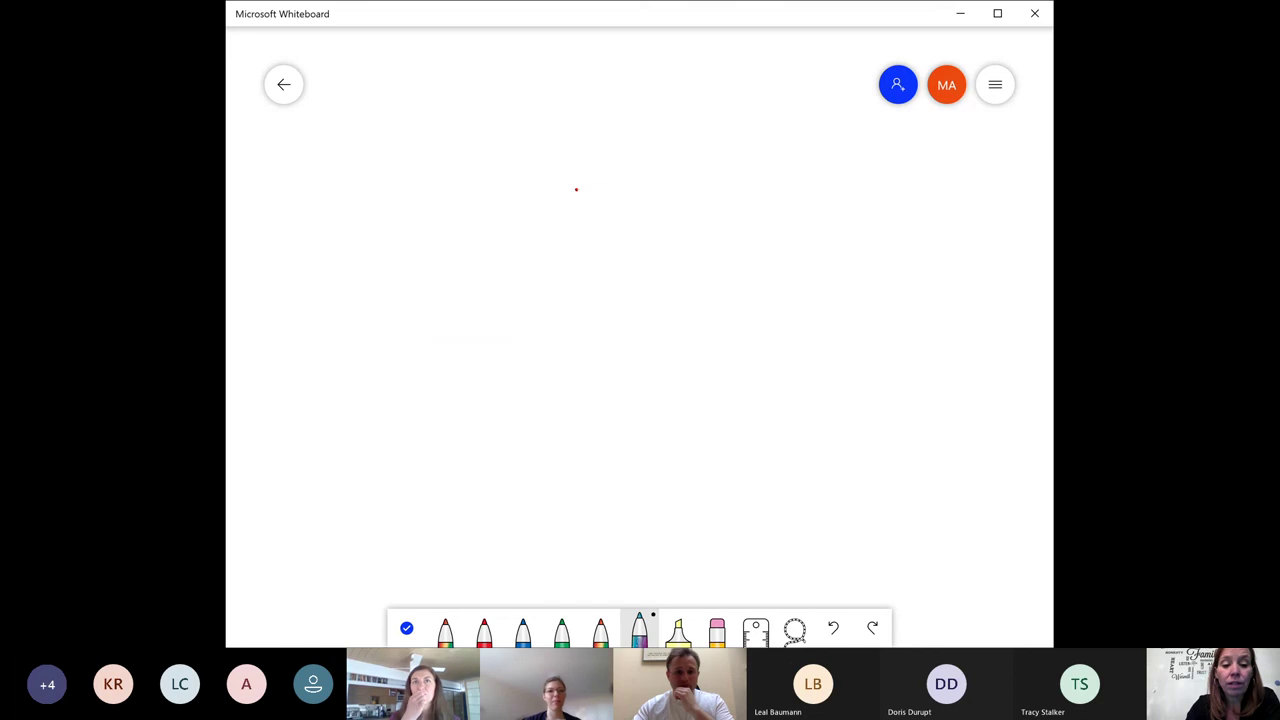
# Draw a freehand angle with the green pen, using a near-horizontal line and a diagonal line from the same corner
pyautogui.click(561, 628)
pyautogui.moveTo(427, 325)
pyautogui.mouseDown()
pyautogui.moveTo(640, 338)
pyautogui.moveTo(808, 311)
pyautogui.mouseUp()
pyautogui.moveTo(427, 322); pyautogui.dragTo(667, 90)
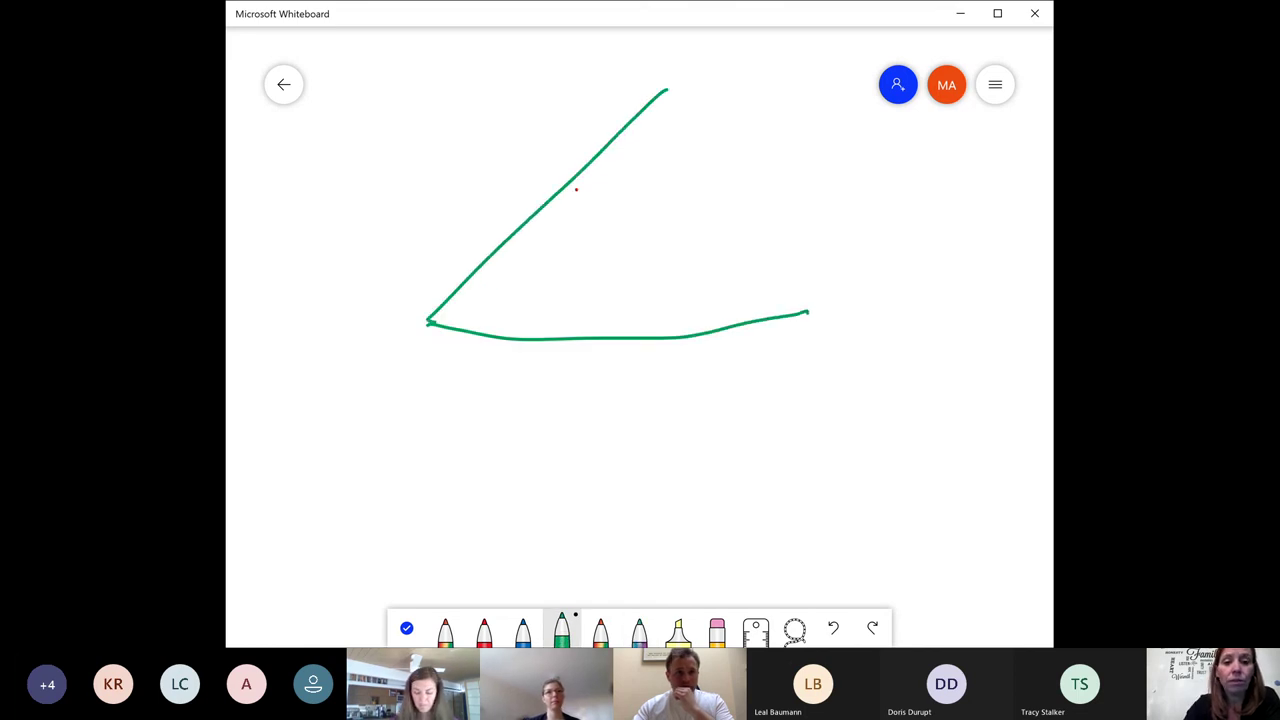
# Show the ruler, tilt it to 10° below the green angle, and draw a bent green line under it
pyautogui.click(756, 628)
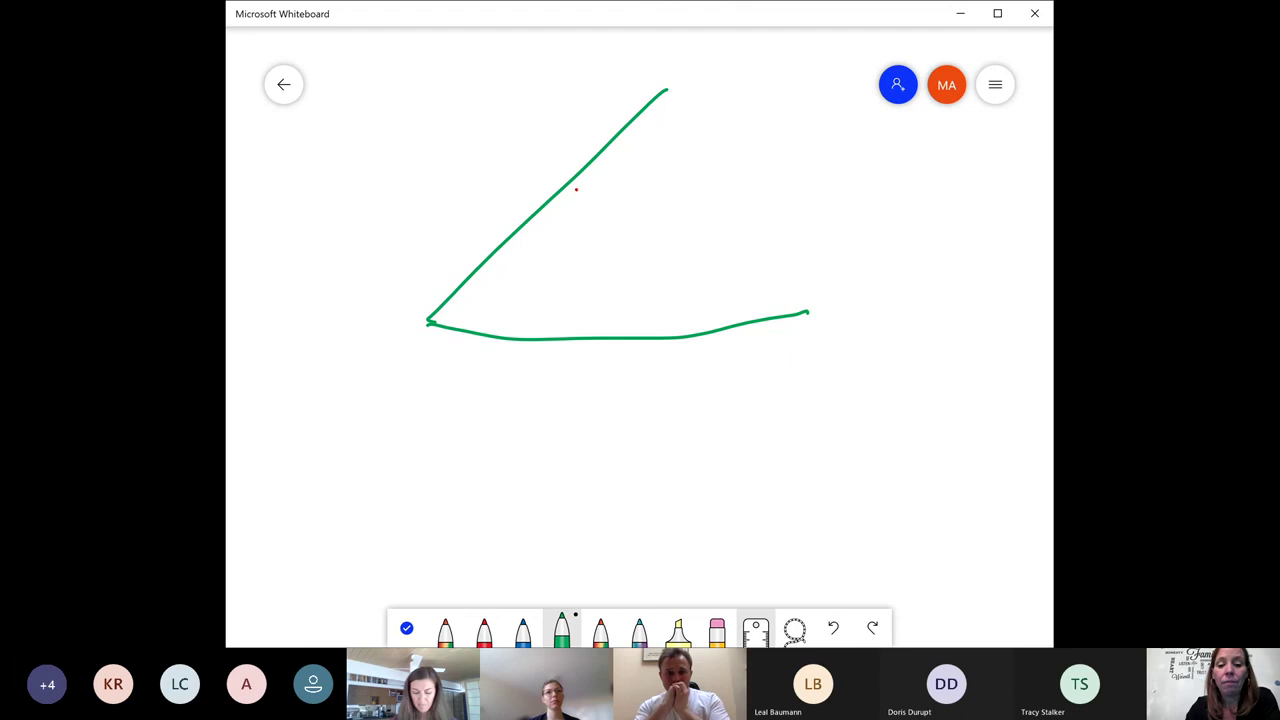
pyautogui.moveTo(639, 337)
pyautogui.mouseDown()
pyautogui.moveTo(629, 323)
pyautogui.moveTo(700, 449)
pyautogui.moveTo(704, 490)
pyautogui.moveTo(849, 380)
pyautogui.mouseUp()
pyautogui.moveTo(567, 482)
pyautogui.mouseDown()
pyautogui.moveTo(596, 479)
pyautogui.moveTo(706, 356)
pyautogui.mouseUp()
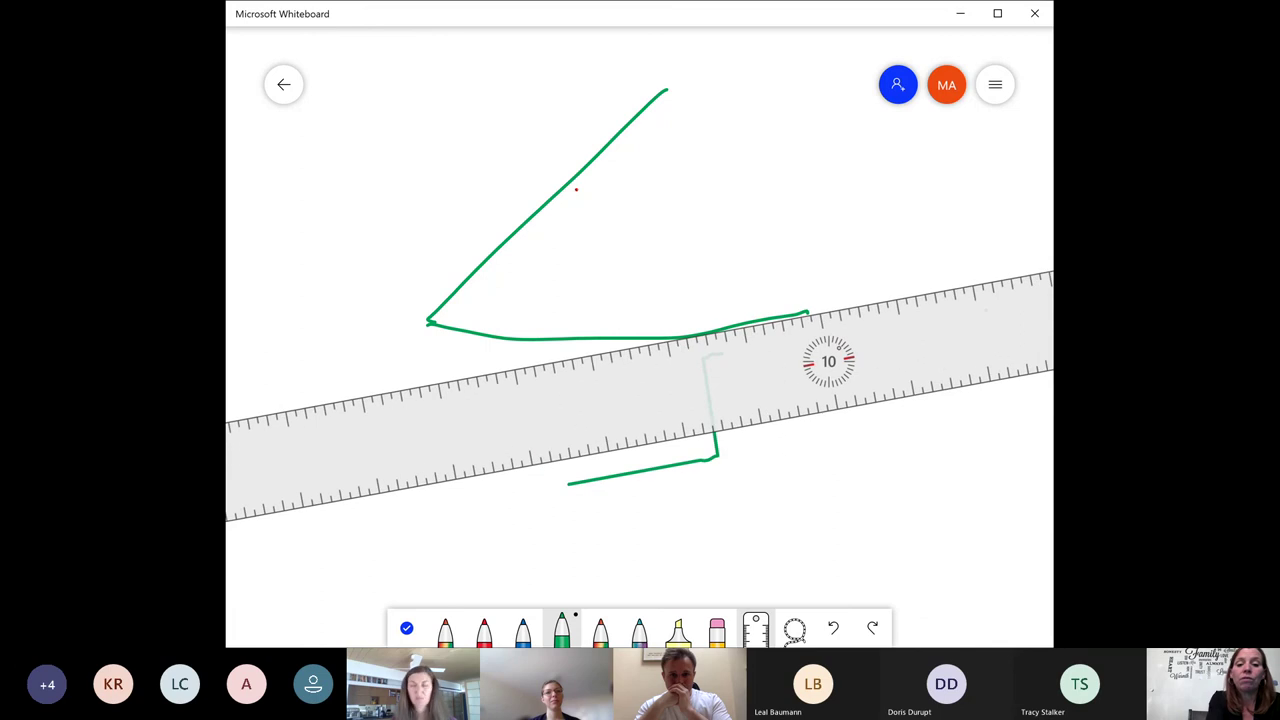
# Move the ruler across the corner of the green angle, rotate it to a downward tilt of 11°, and hide it
pyautogui.moveTo(828, 361); pyautogui.dragTo(509, 329)
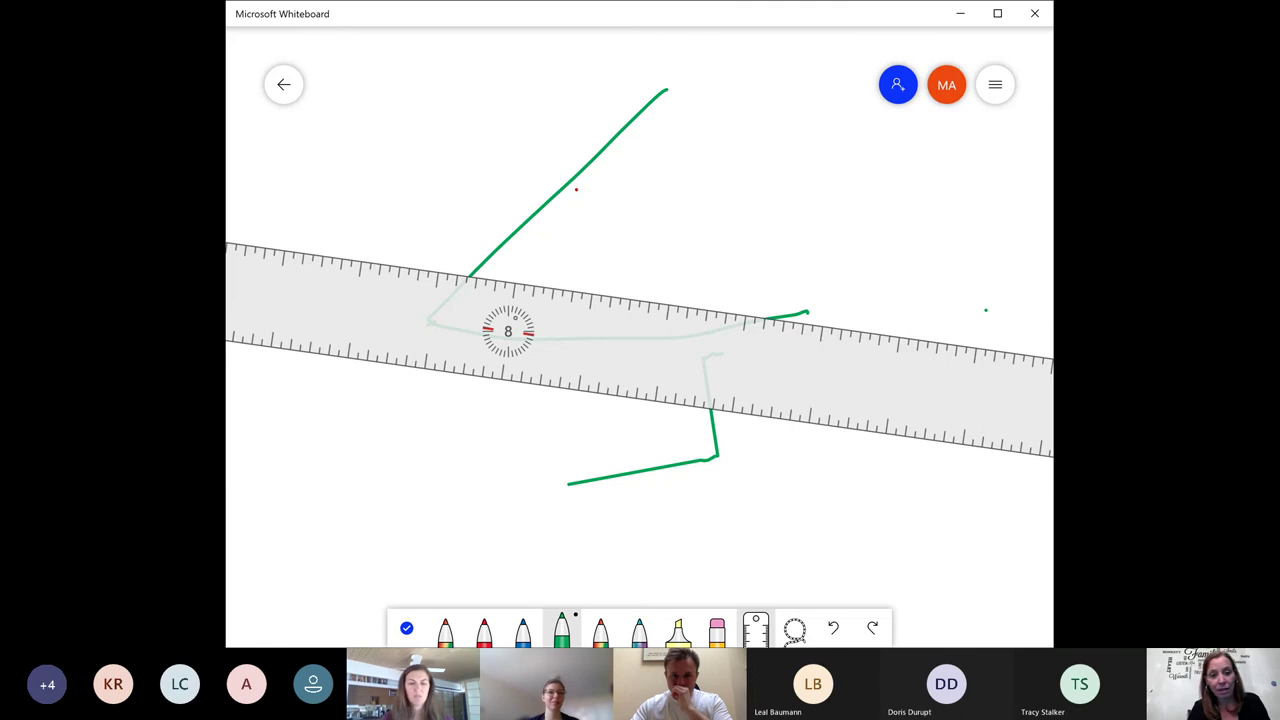
pyautogui.moveTo(508, 330)
pyautogui.mouseDown()
pyautogui.moveTo(583, 346)
pyautogui.moveTo(446, 329)
pyautogui.moveTo(527, 321)
pyautogui.moveTo(500, 327)
pyautogui.mouseUp()
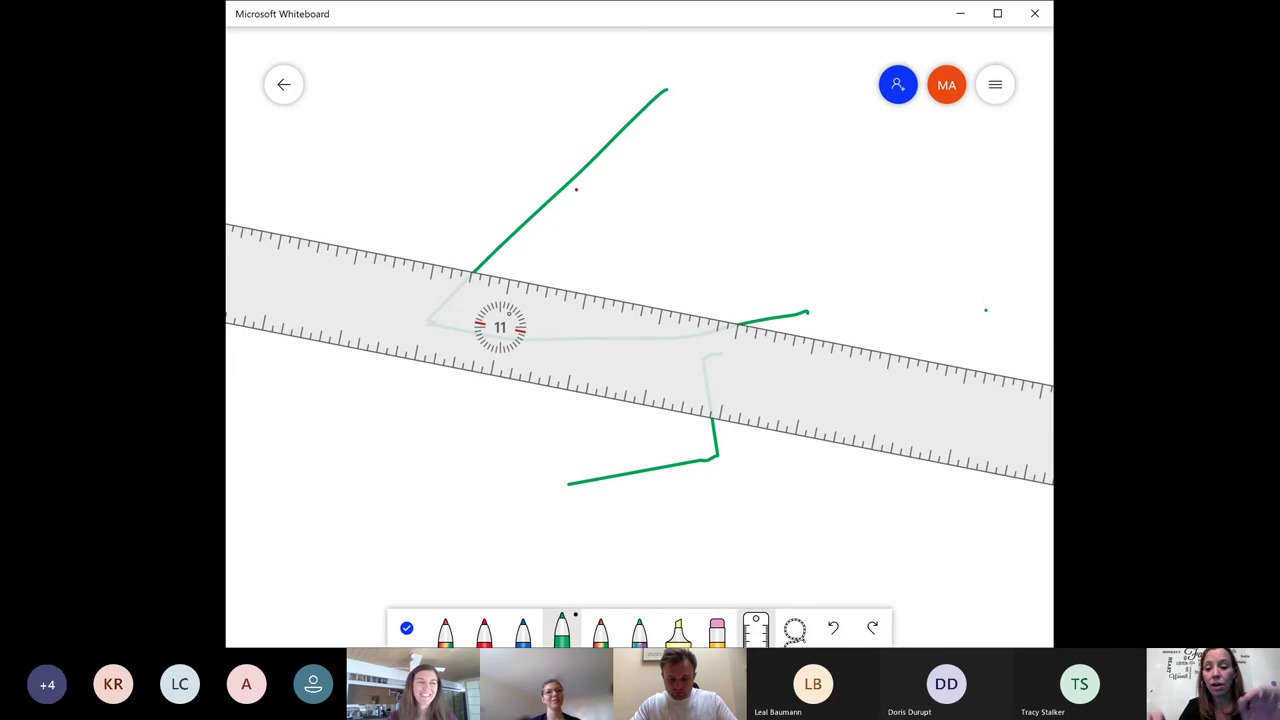
pyautogui.click(755, 628)
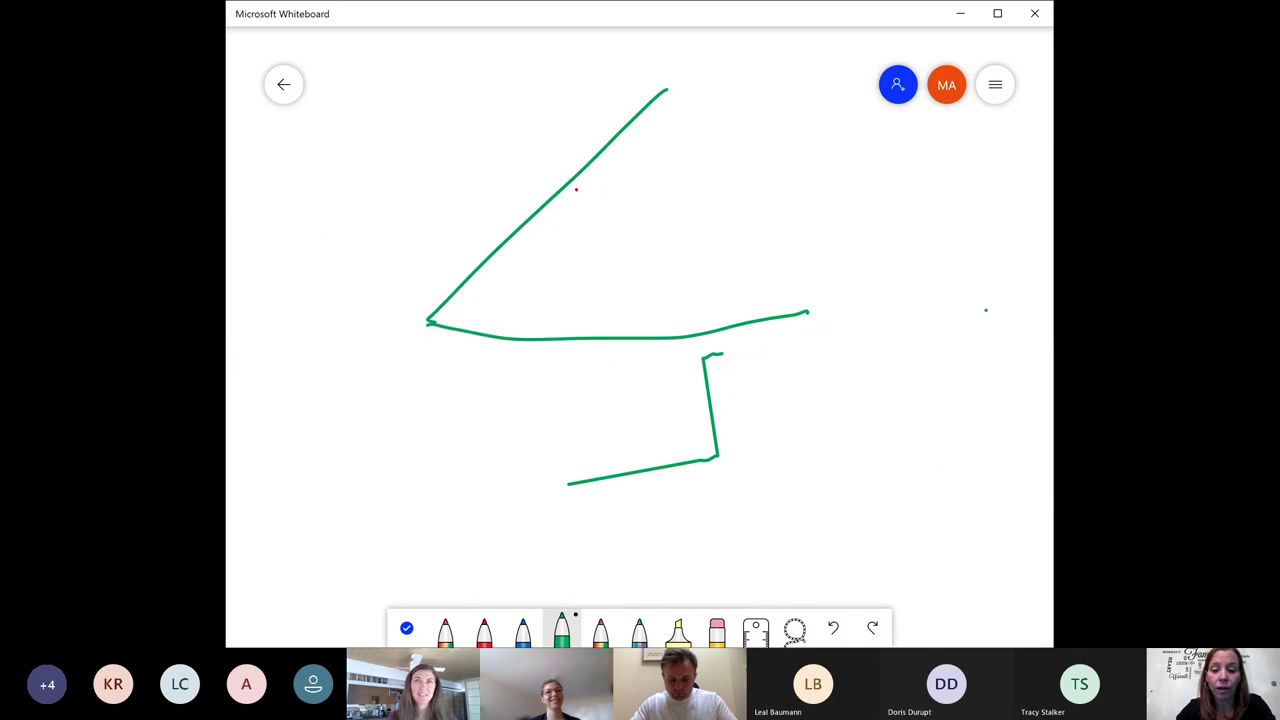
# Lasso-select the green strokes, try to beautify the selected ink, and leave inking mode
pyautogui.click(794, 628)
pyautogui.moveTo(571, 523)
pyautogui.mouseDown()
pyautogui.moveTo(857, 275)
pyautogui.moveTo(366, 294)
pyautogui.moveTo(560, 520)
pyautogui.mouseUp()
pyautogui.moveTo(575, 189)
pyautogui.mouseDown()
pyautogui.moveTo(284, 301)
pyautogui.moveTo(603, 189)
pyautogui.moveTo(583, 246)
pyautogui.moveTo(538, 237)
pyautogui.moveTo(575, 189)
pyautogui.mouseUp()
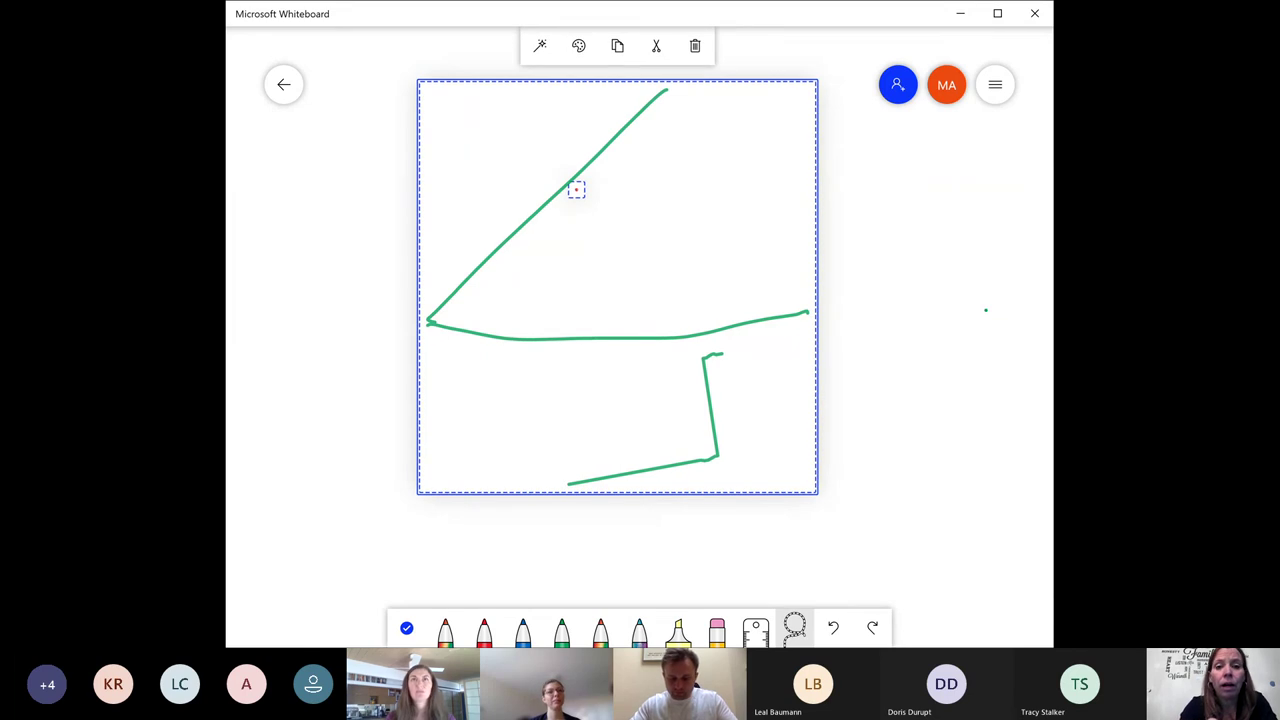
pyautogui.click(540, 46)
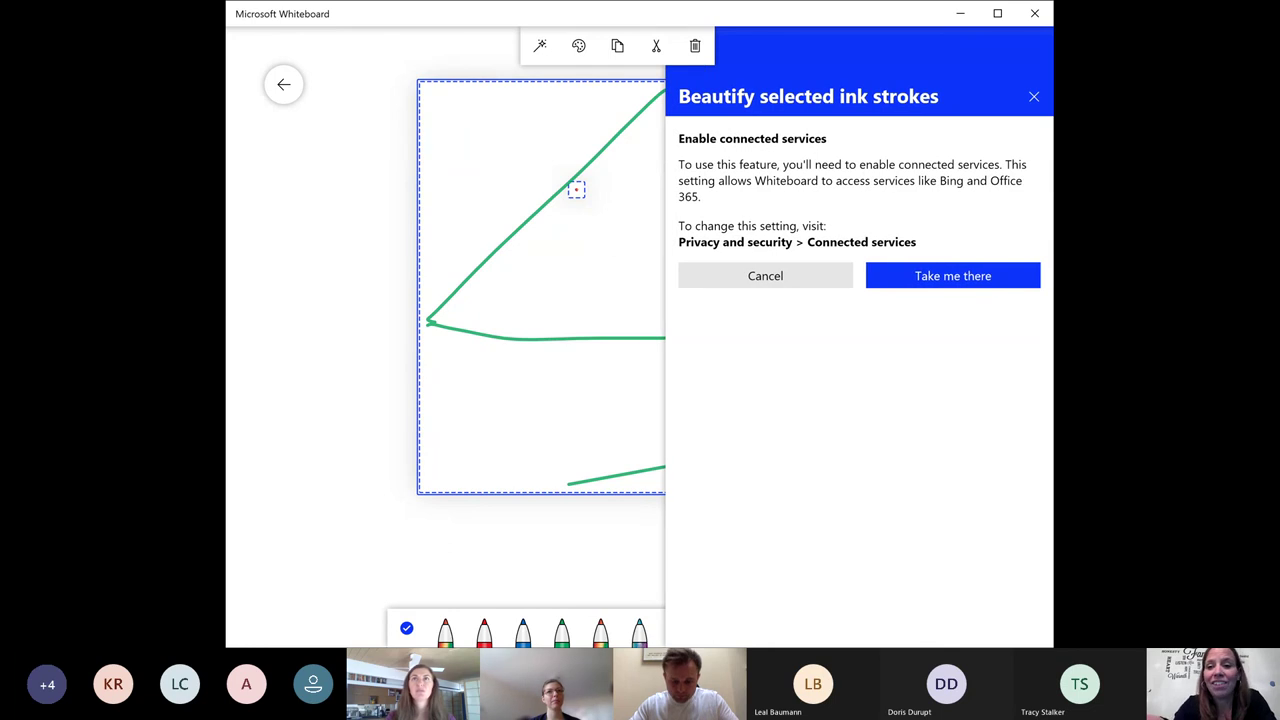
pyautogui.click(1034, 96)
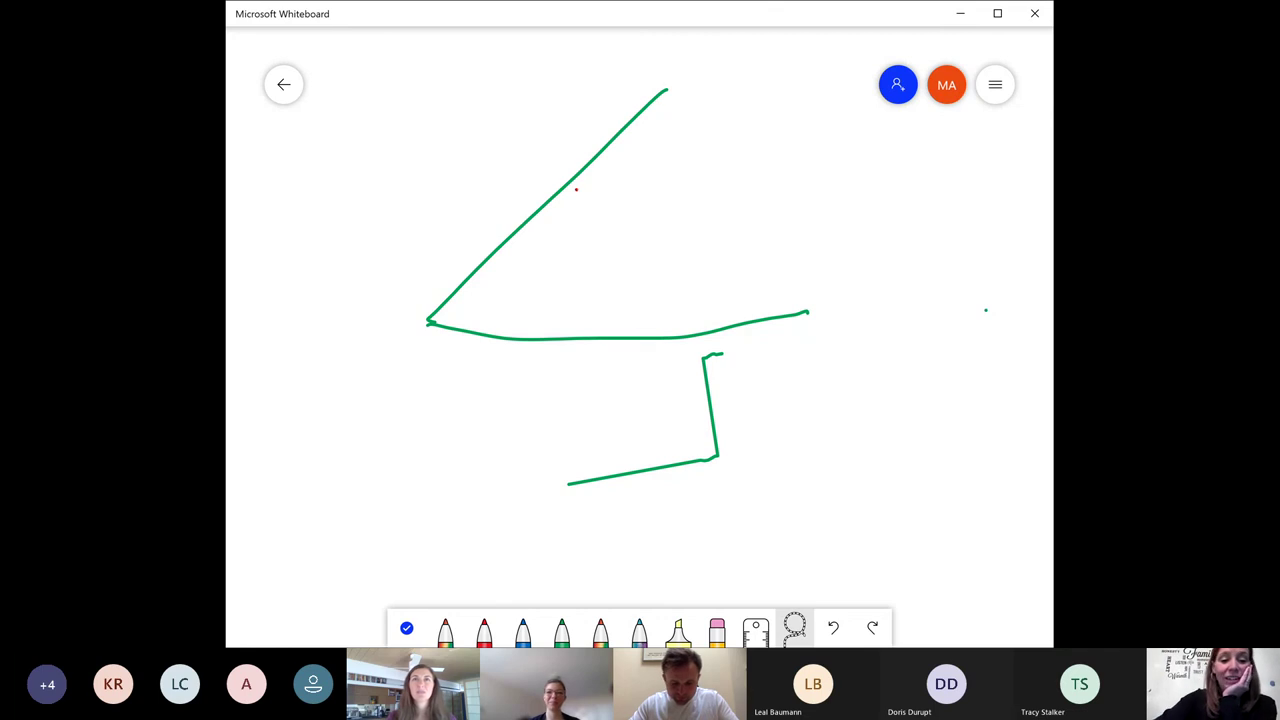
pyautogui.click(406, 627)
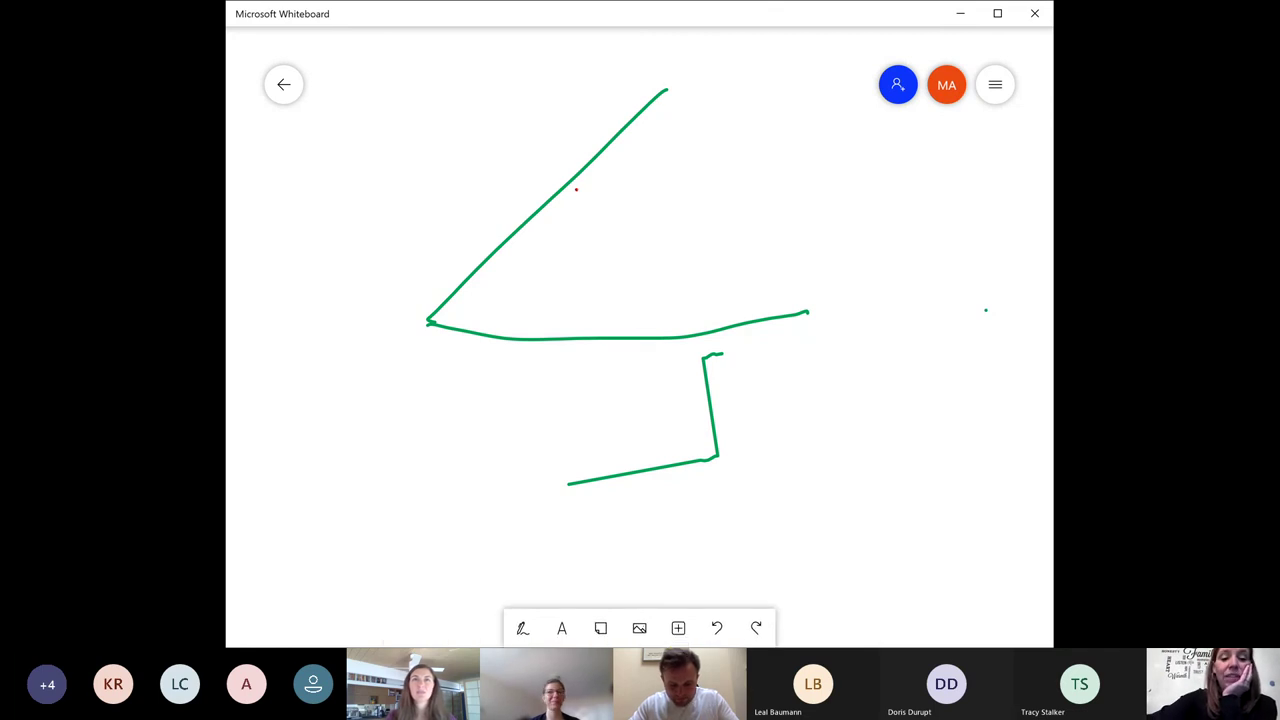
# Add the text "hello" to the board just below the long green line
pyautogui.click(562, 628)
pyautogui.click(645, 322)
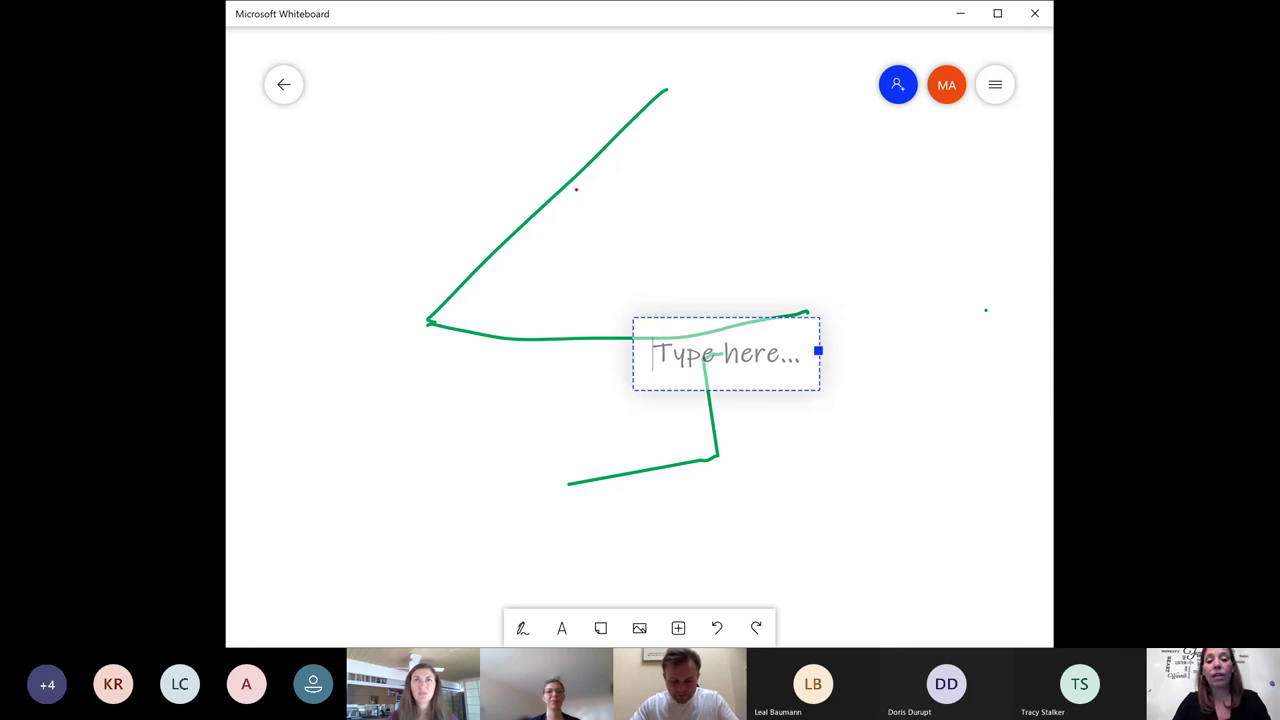
pyautogui.write('hello')
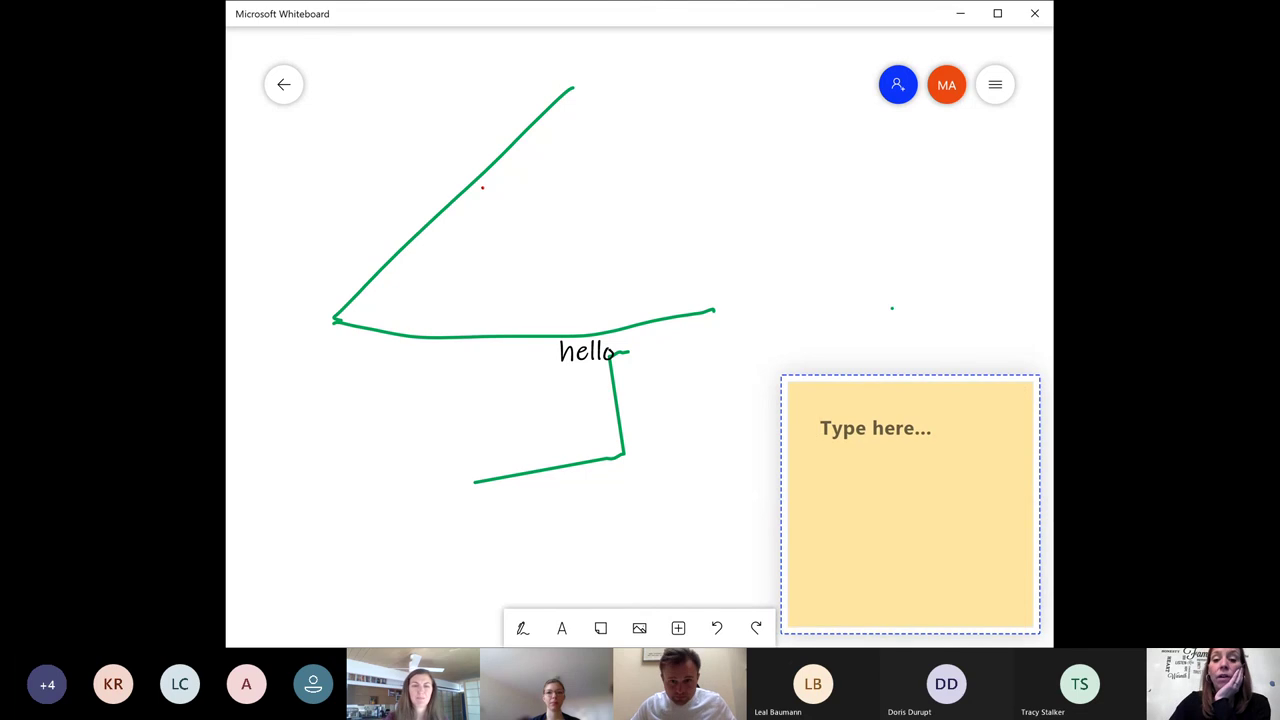
# Fill the new yellow sticky note with the text "my cookies"
pyautogui.write('h')
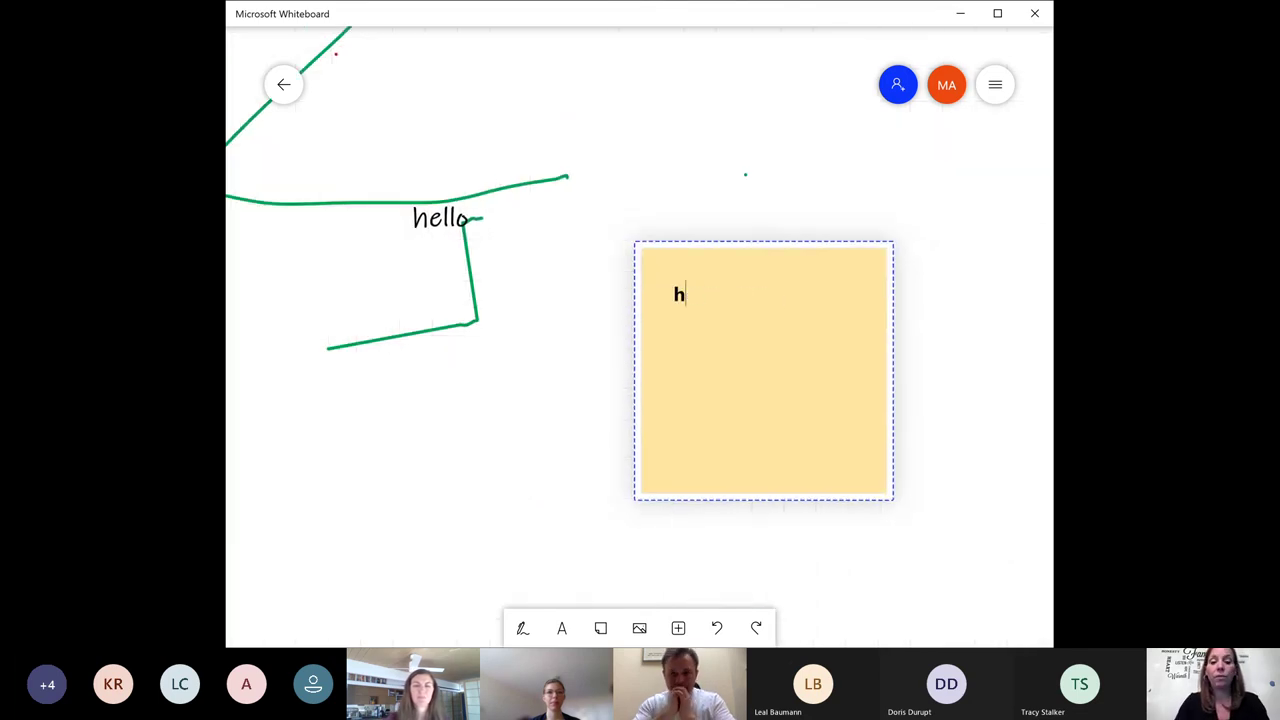
pyautogui.write('ell')
pyautogui.press('BackSpace')
pyautogui.press('BackSpace')
pyautogui.press('BackSpace')
pyautogui.press('BackSpace')
pyautogui.write('my cookies')
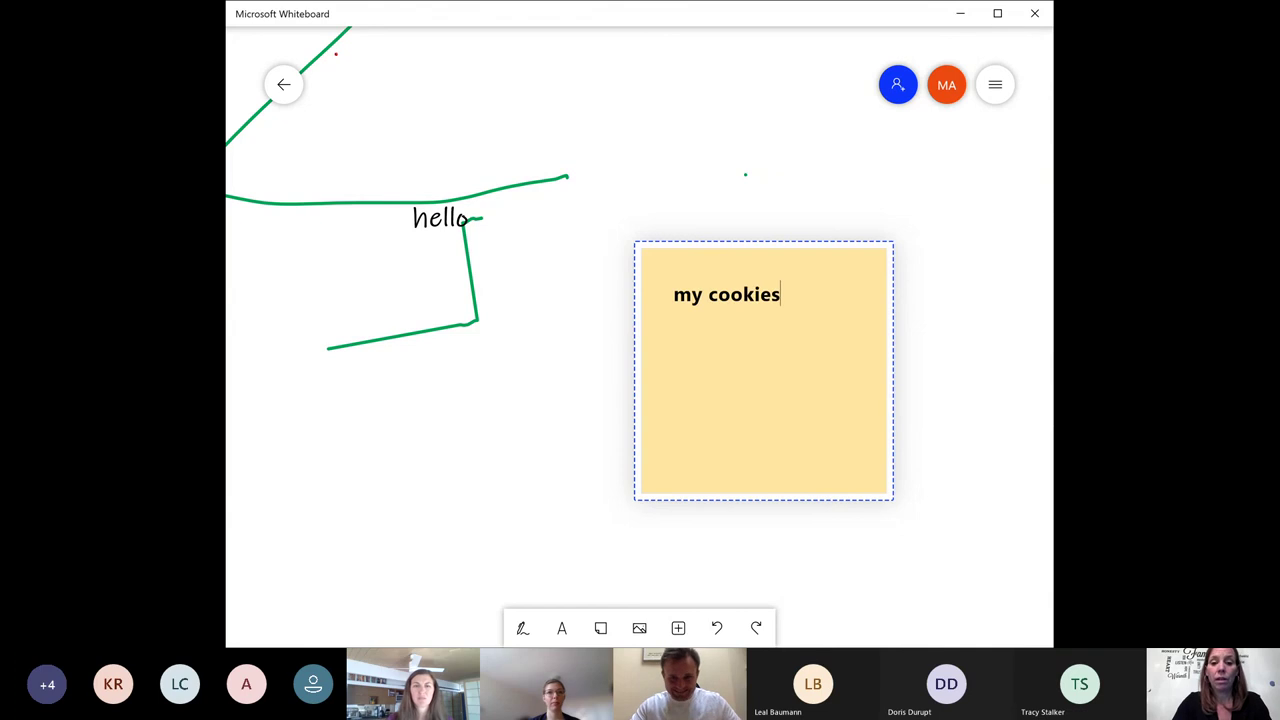
pyautogui.press('Escape')
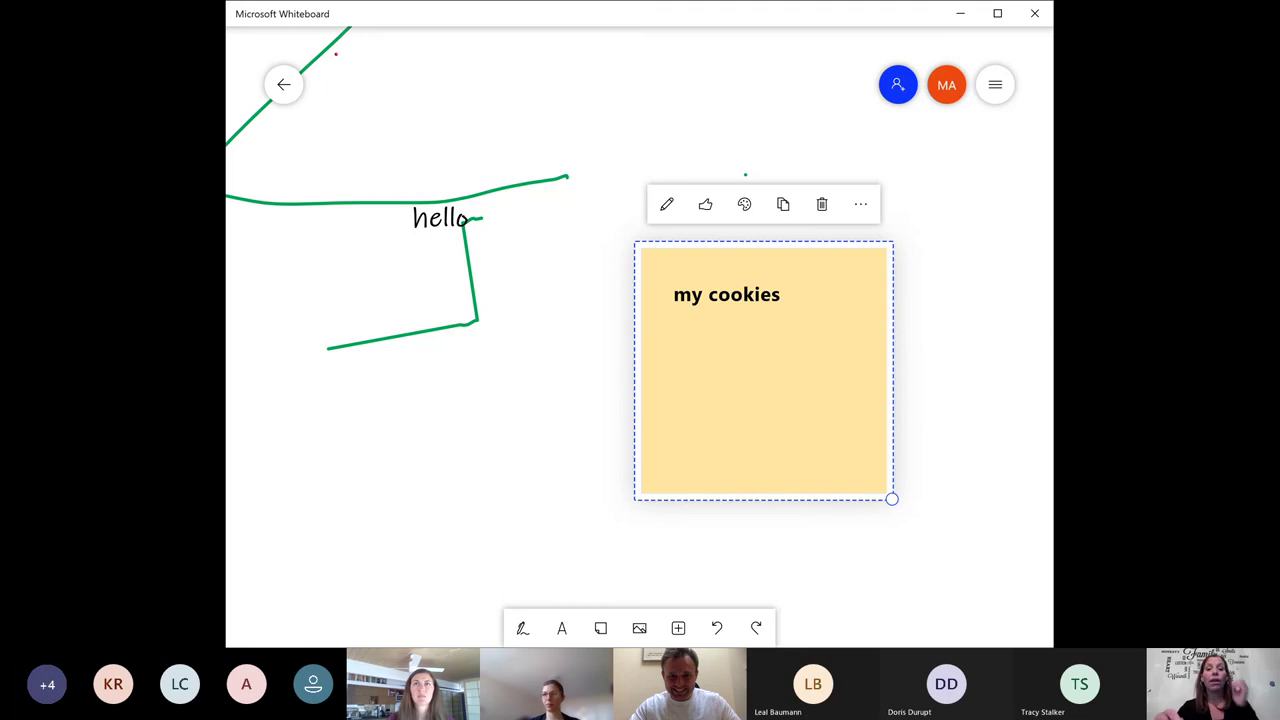
# Recolor the "my cookies" sticky note purple and add a like to it
pyautogui.click(860, 204)
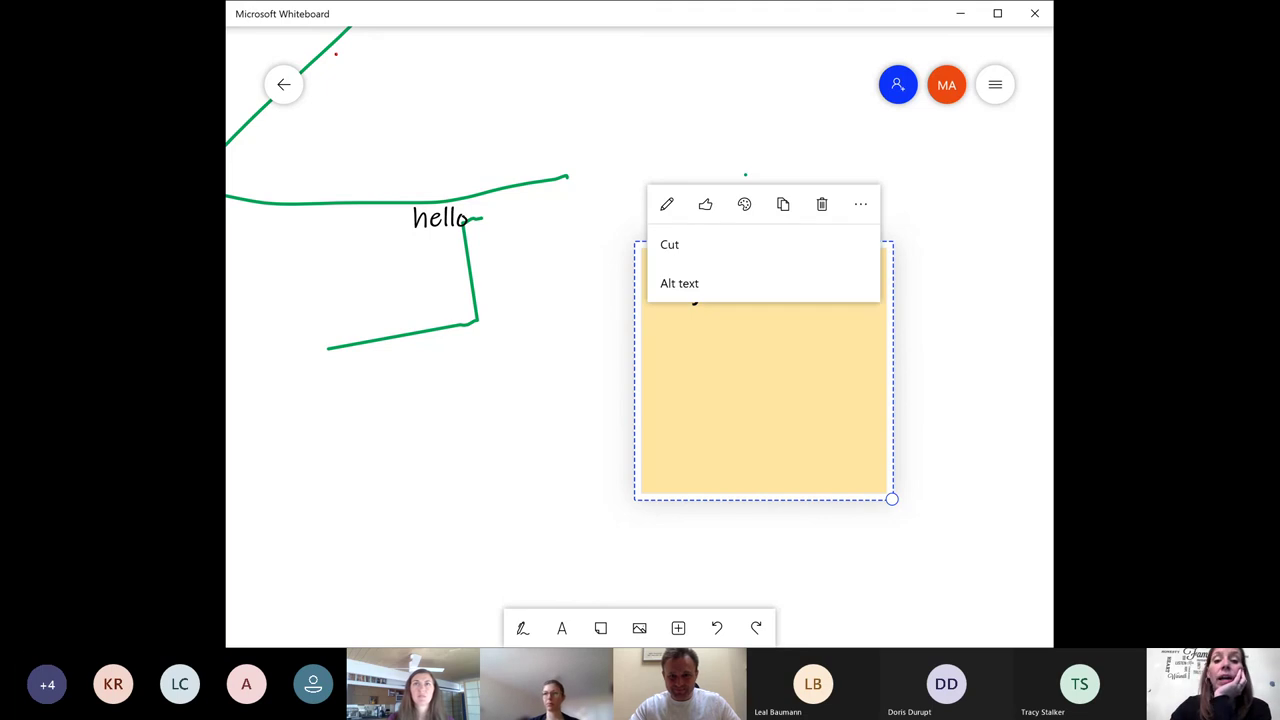
pyautogui.press('Escape')
pyautogui.click(744, 204)
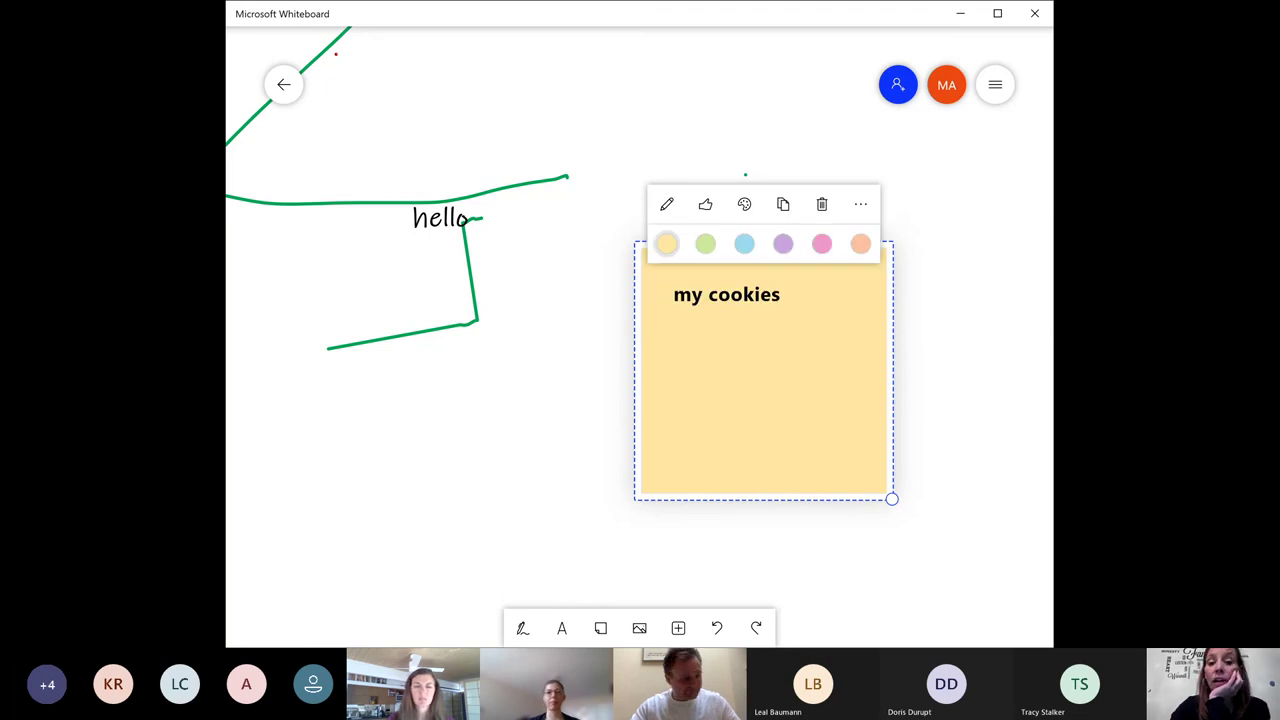
pyautogui.click(784, 244)
pyautogui.click(705, 204)
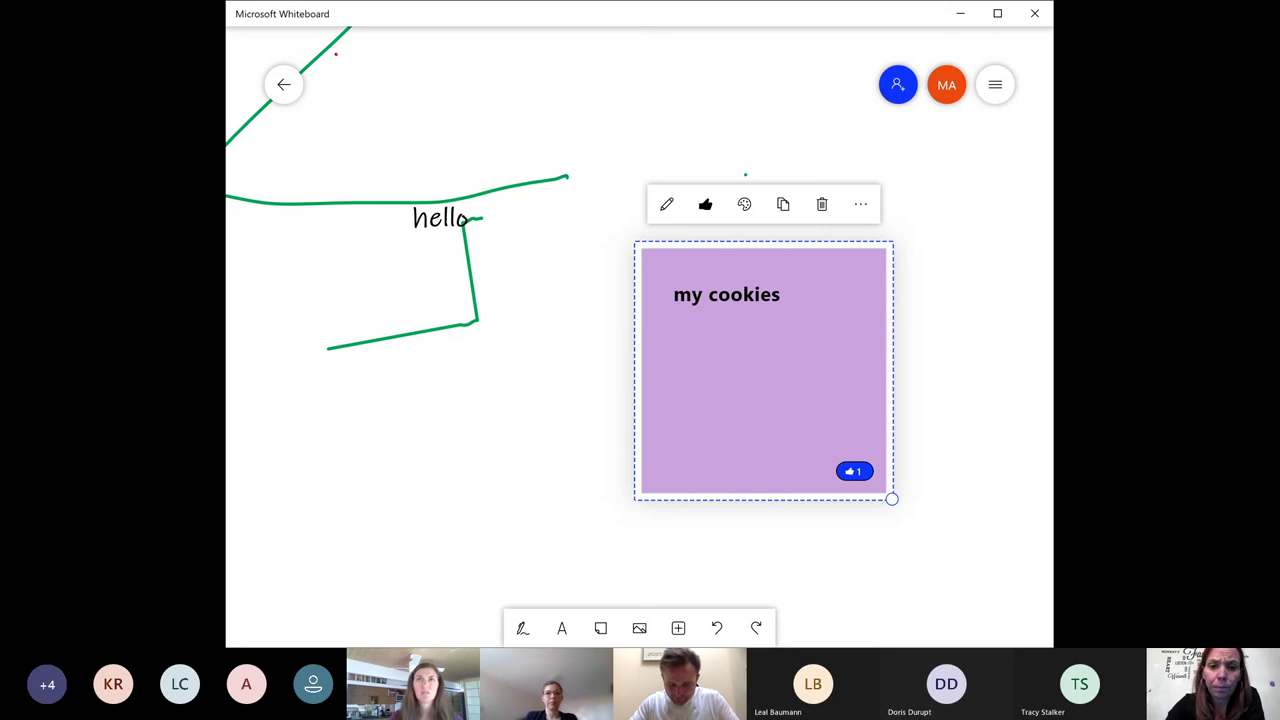
pyautogui.click(666, 204)
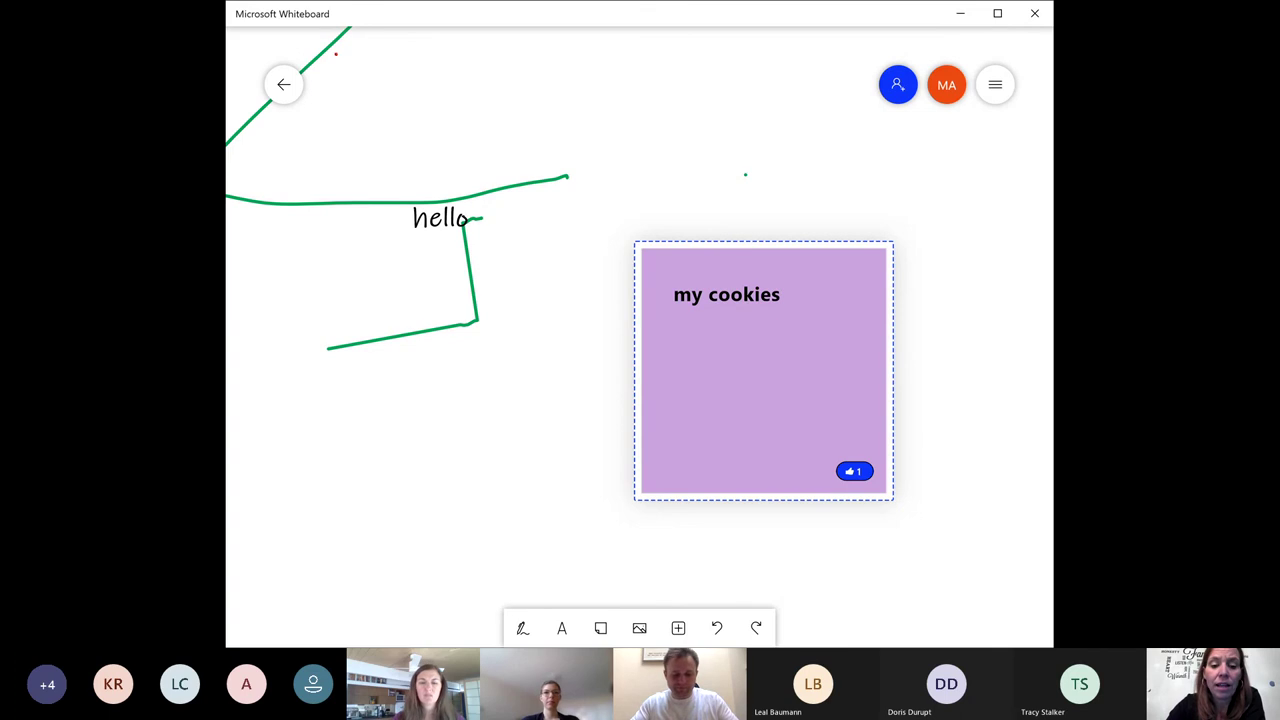
# Insert the library image "troublemaker" from the Downloads folder onto the board
pyautogui.click(639, 627)
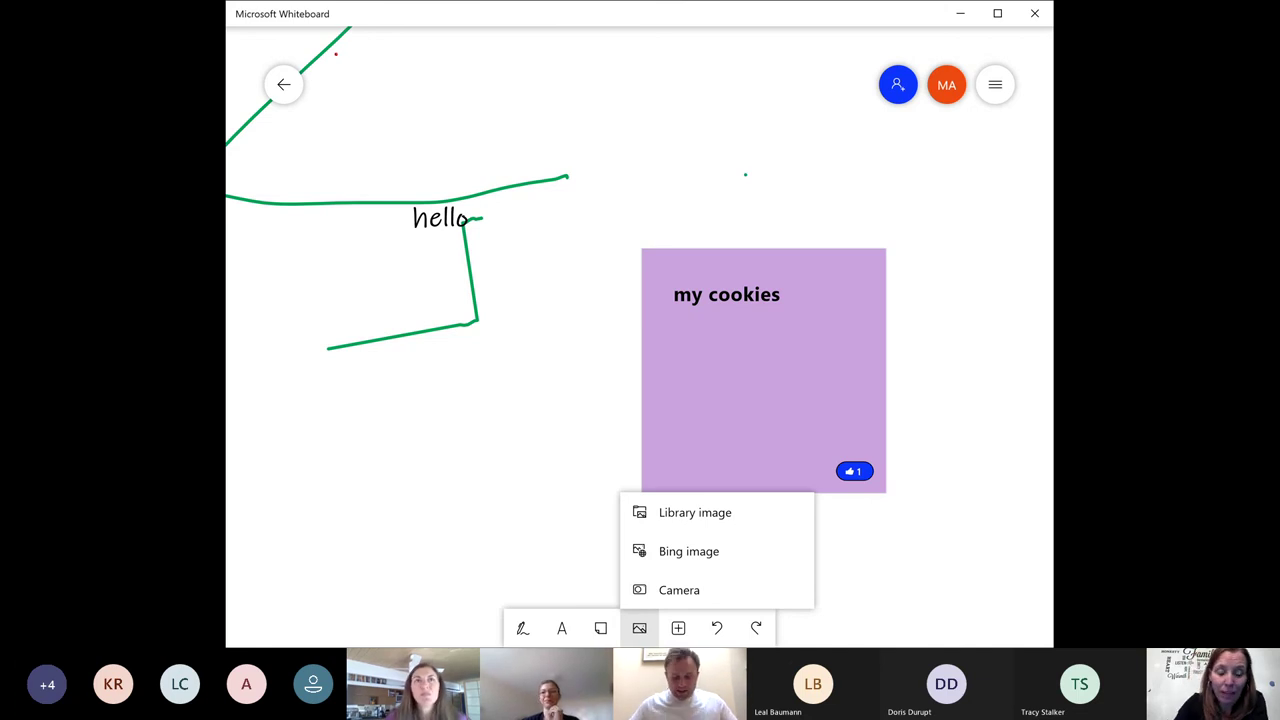
pyautogui.click(695, 512)
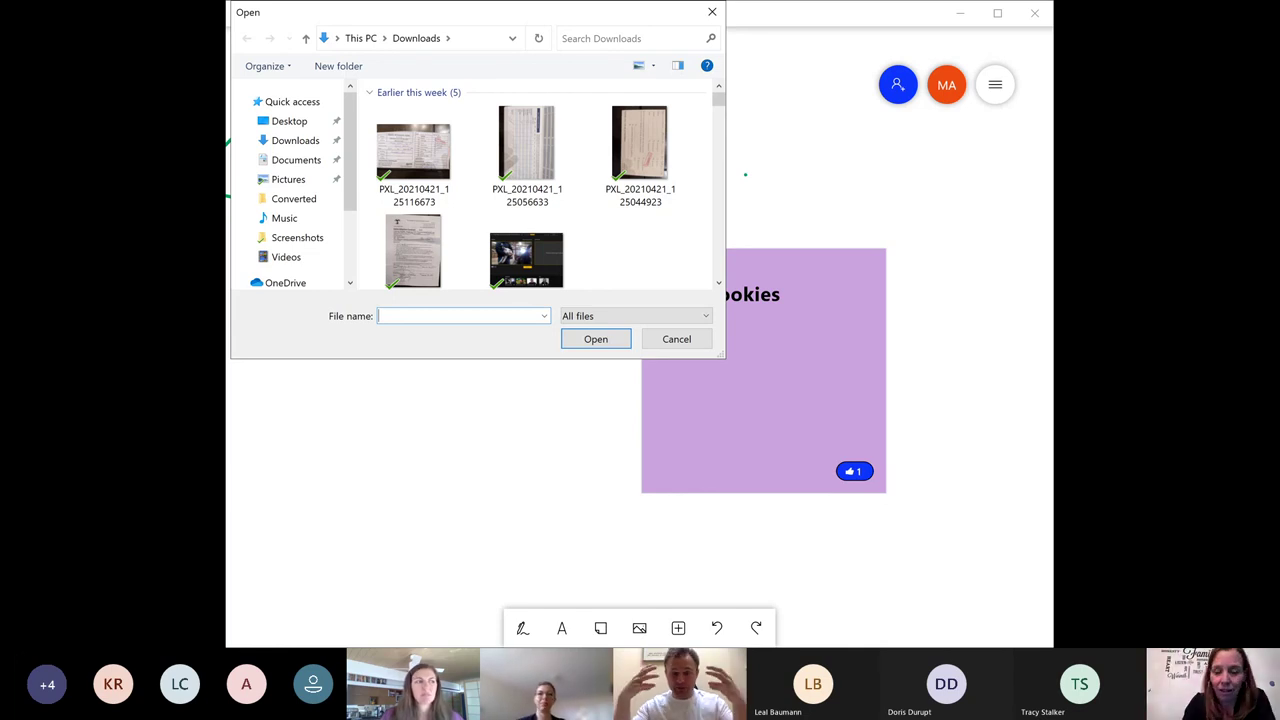
pyautogui.scroll(-3, 540, 185)
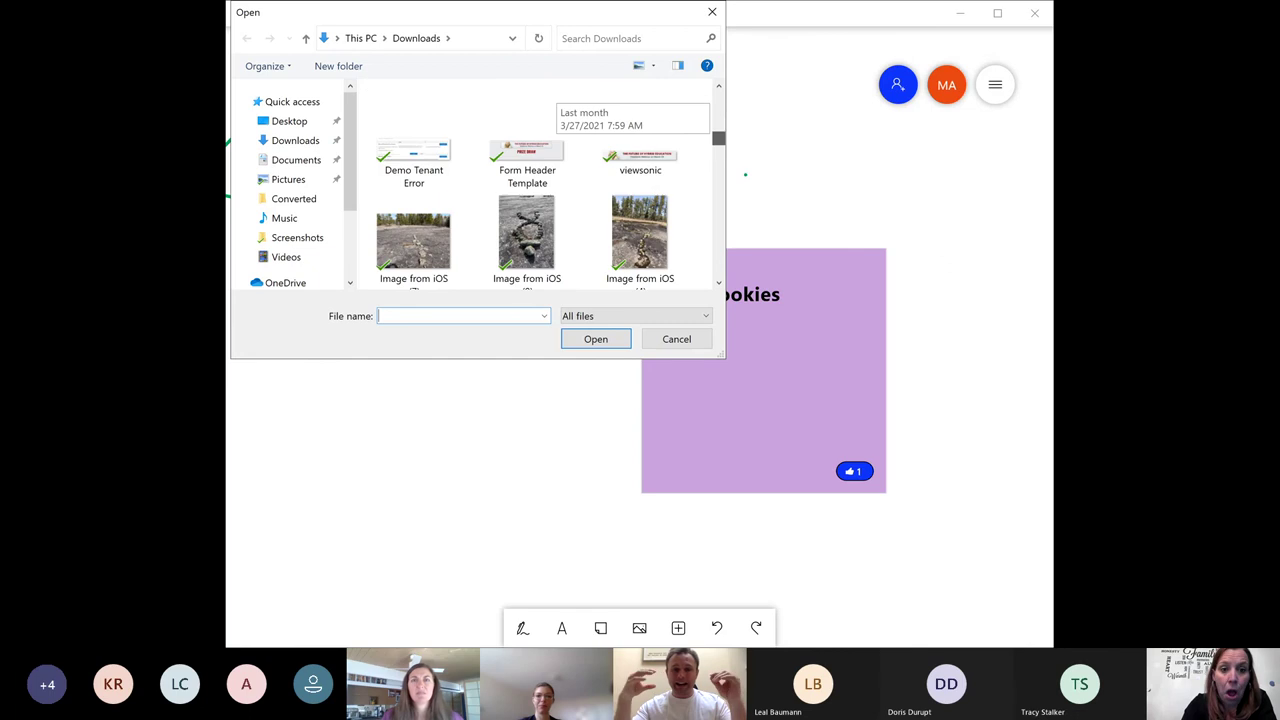
pyautogui.scroll(5, 540, 185)
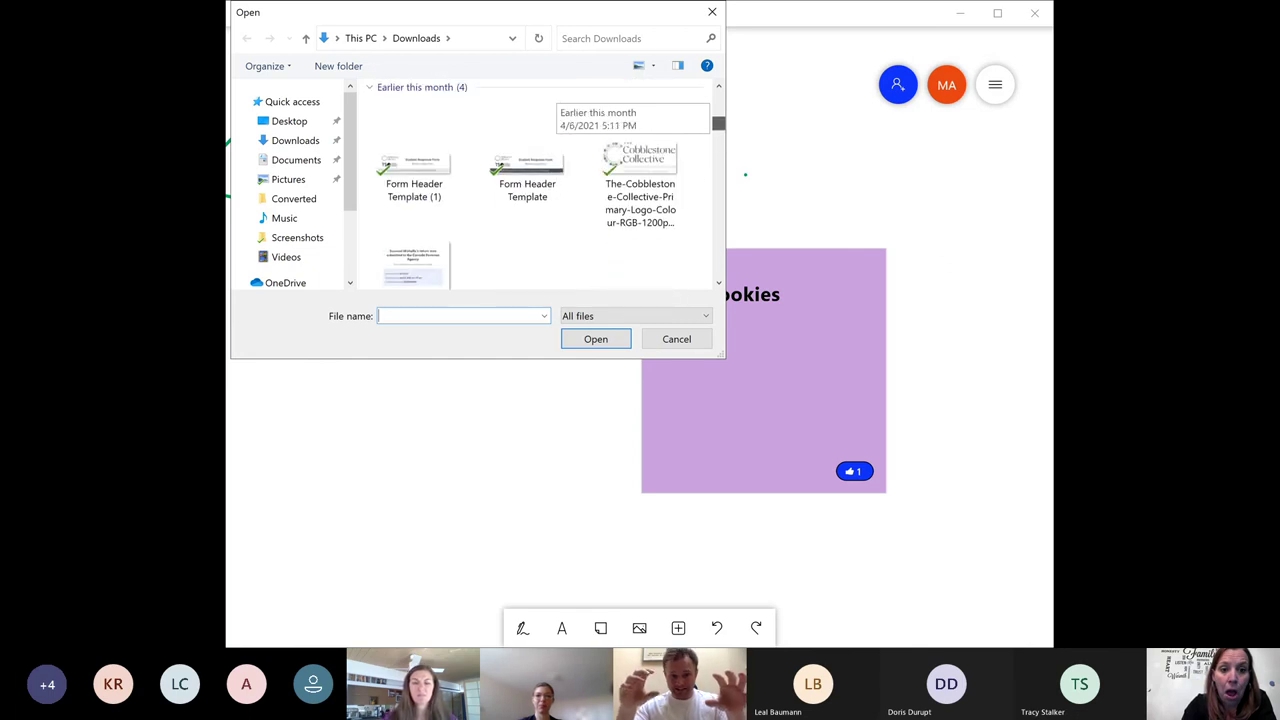
pyautogui.scroll(2, 540, 185)
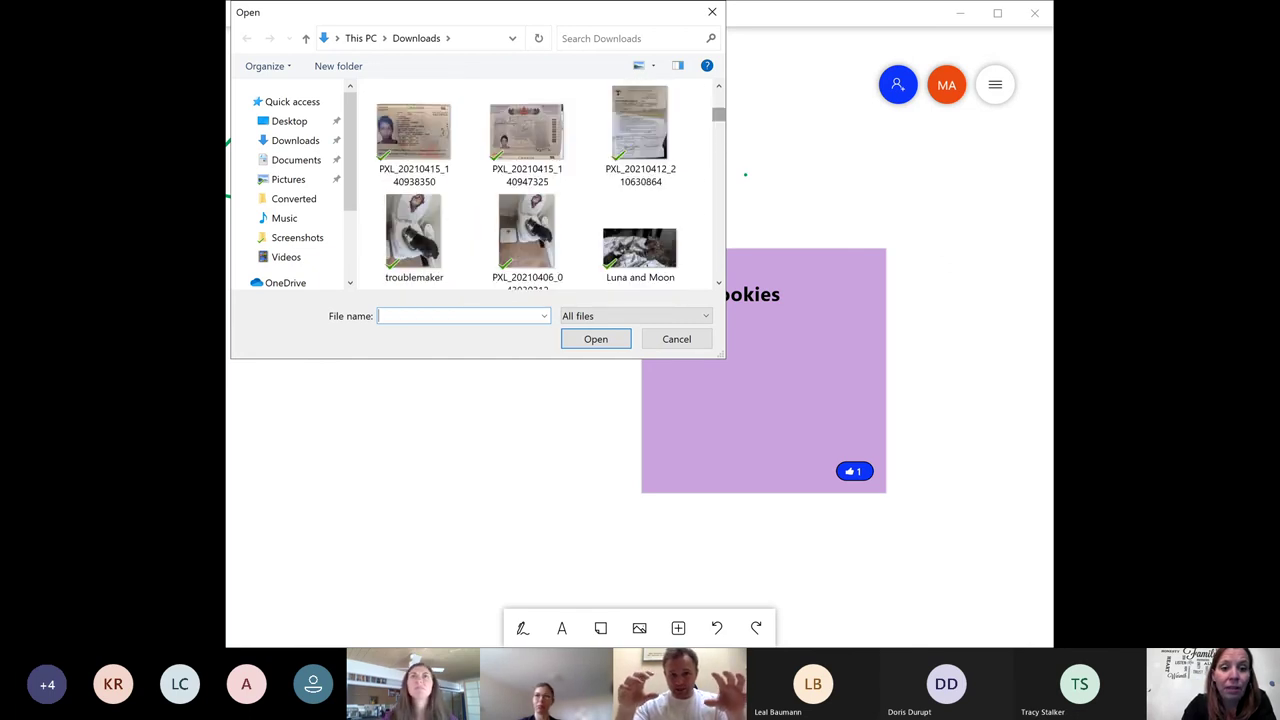
pyautogui.click(414, 232)
pyautogui.press('Return')
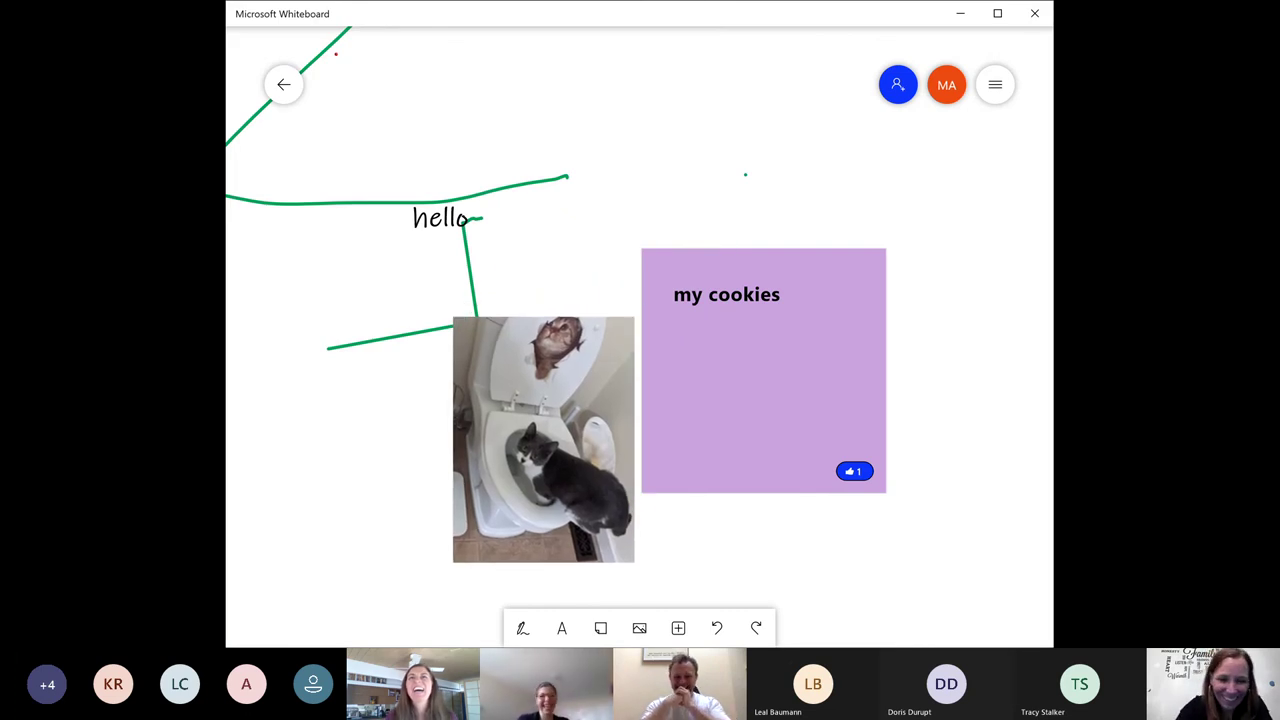
# Convert the inserted cat photo into an ink drawing
pyautogui.click(543, 440)
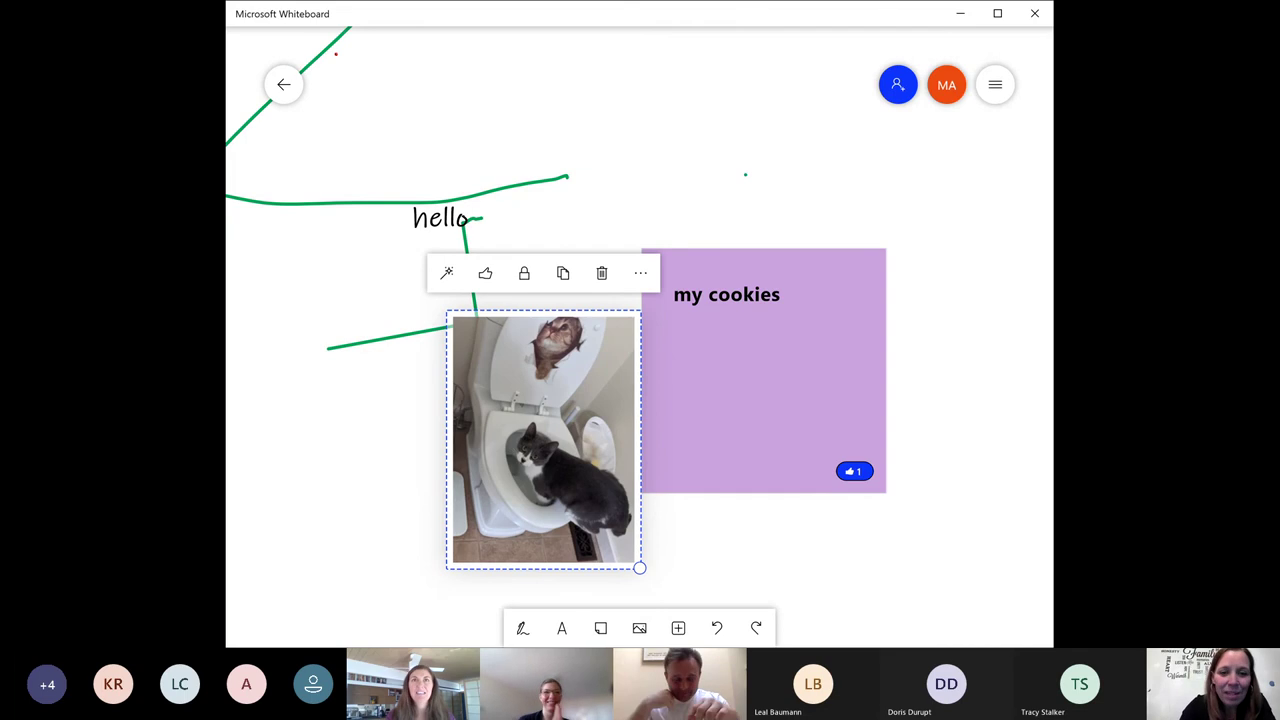
pyautogui.click(640, 273)
pyautogui.press('Escape')
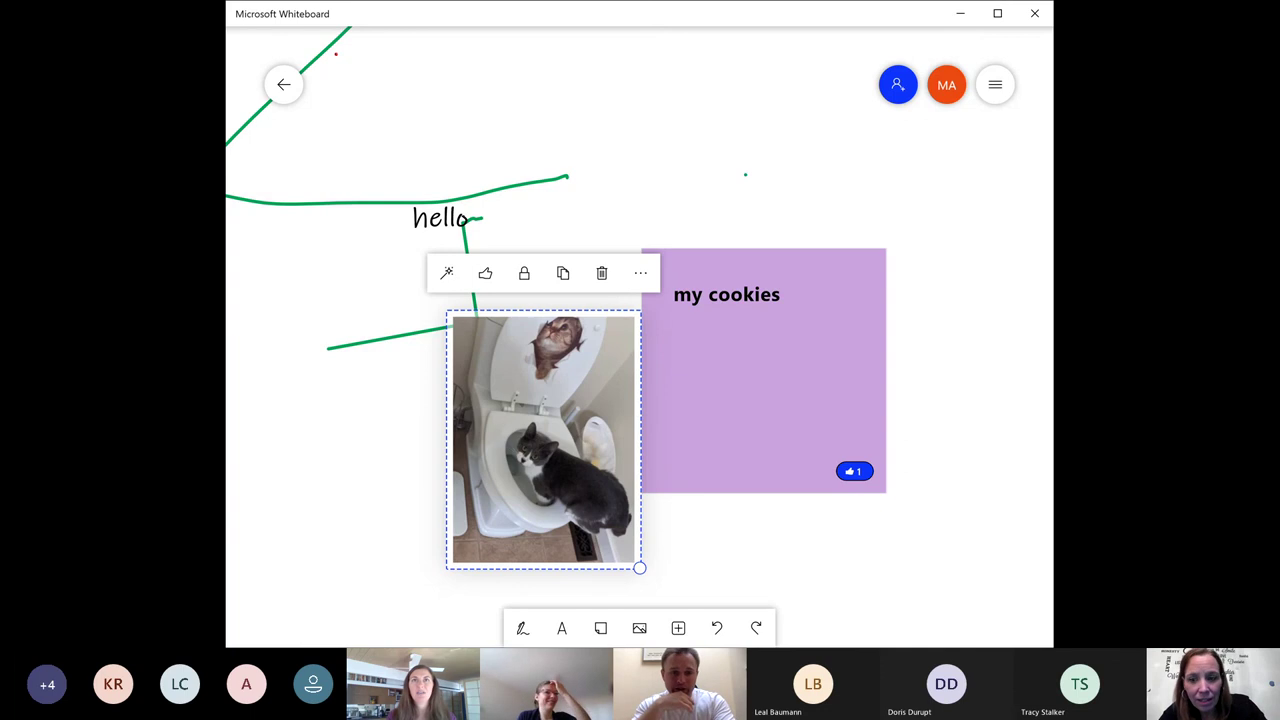
pyautogui.click(447, 273)
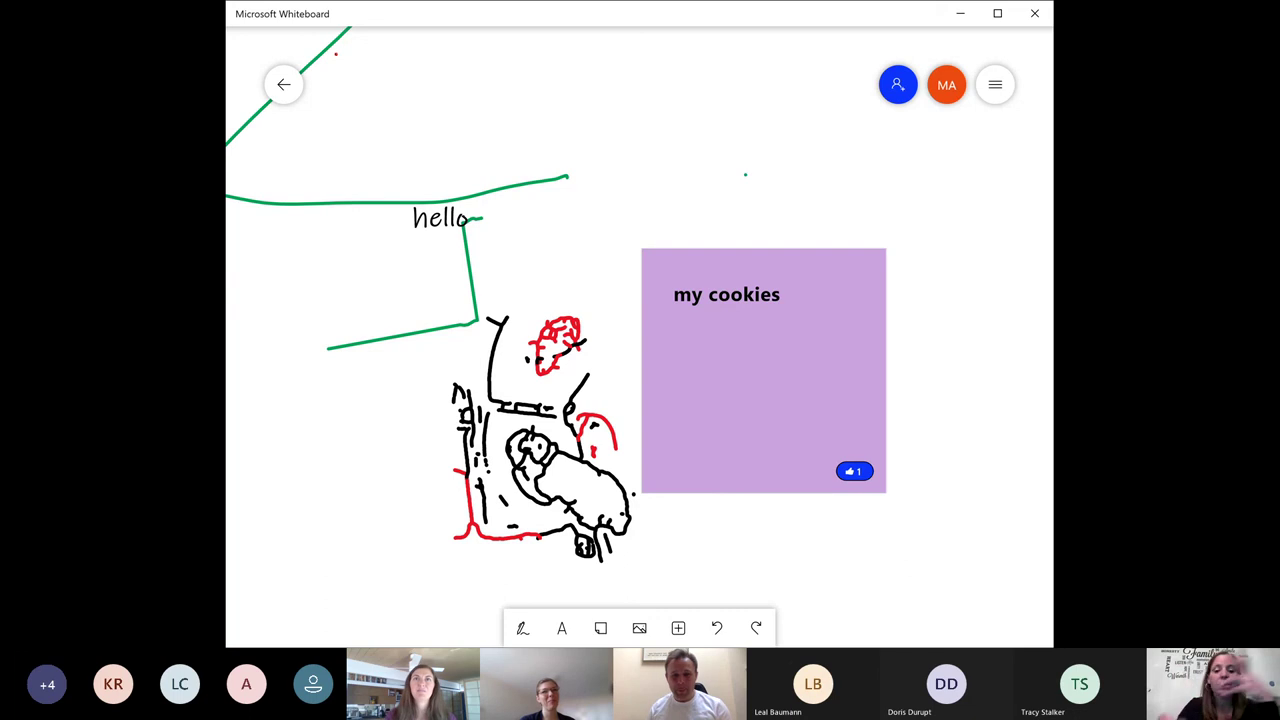
# Insert the library image "giphy" from the Documents folder onto the board
pyautogui.click(639, 627)
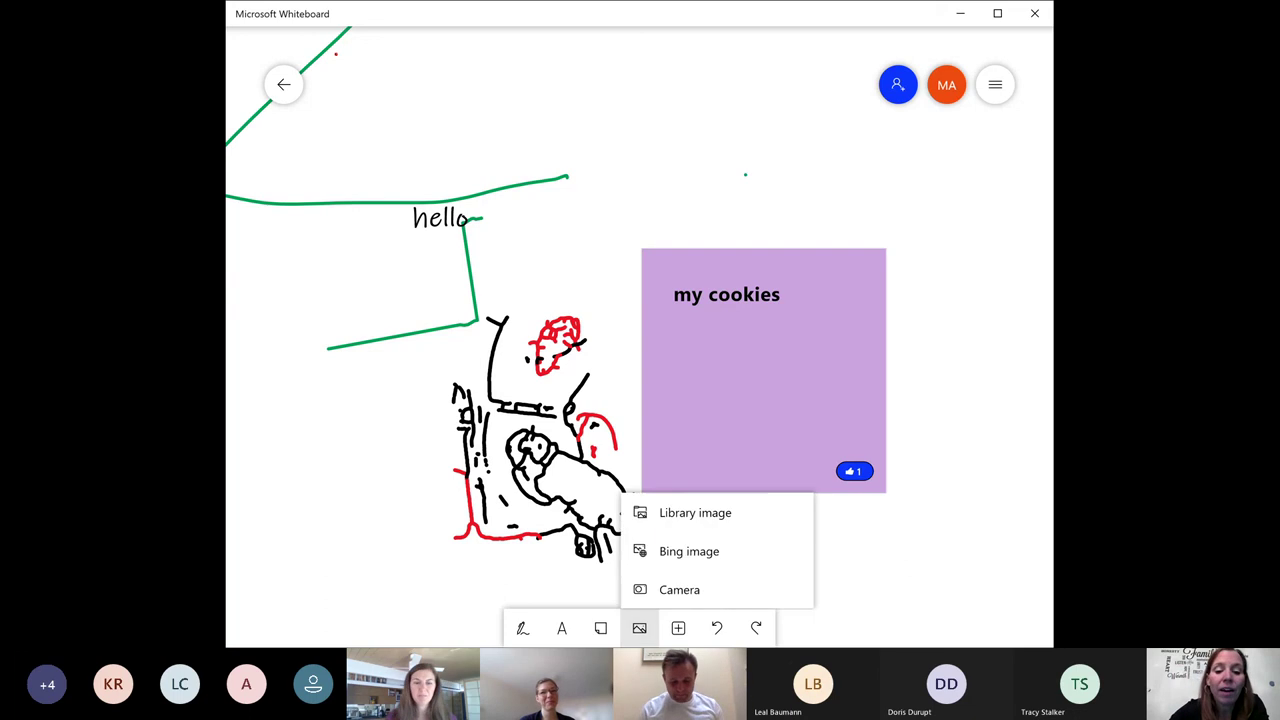
pyautogui.click(695, 512)
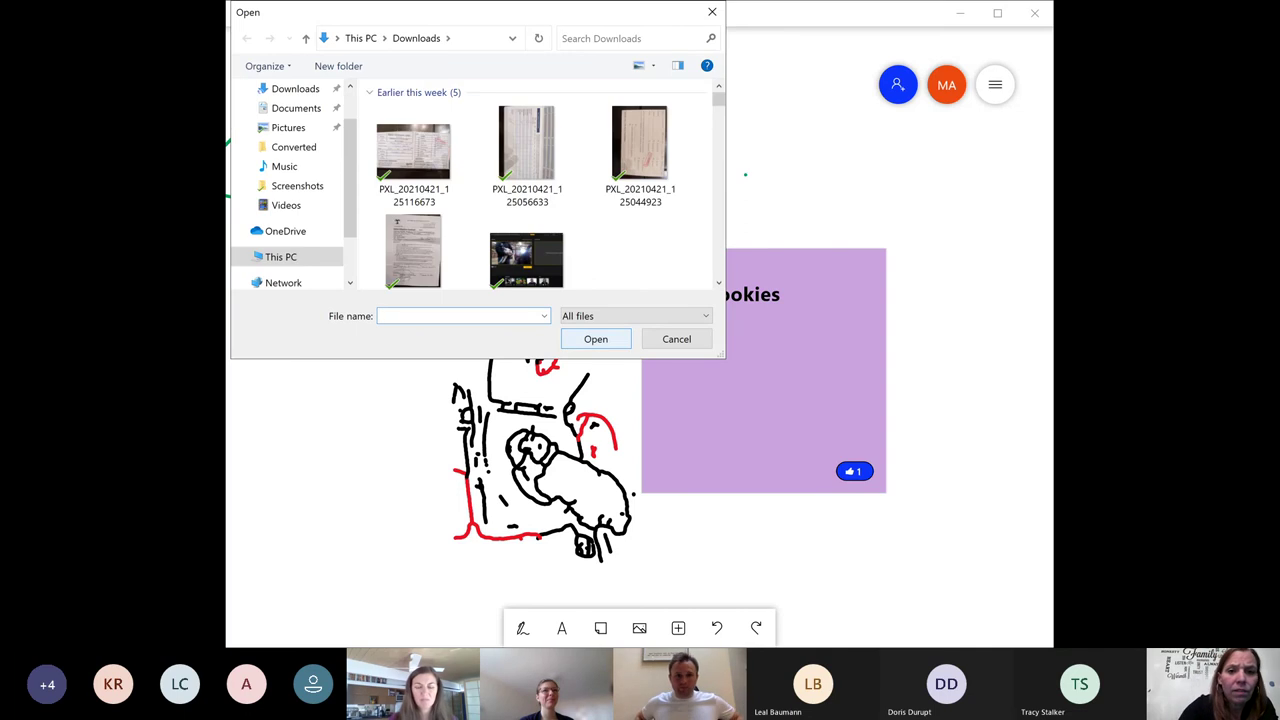
pyautogui.click(296, 108)
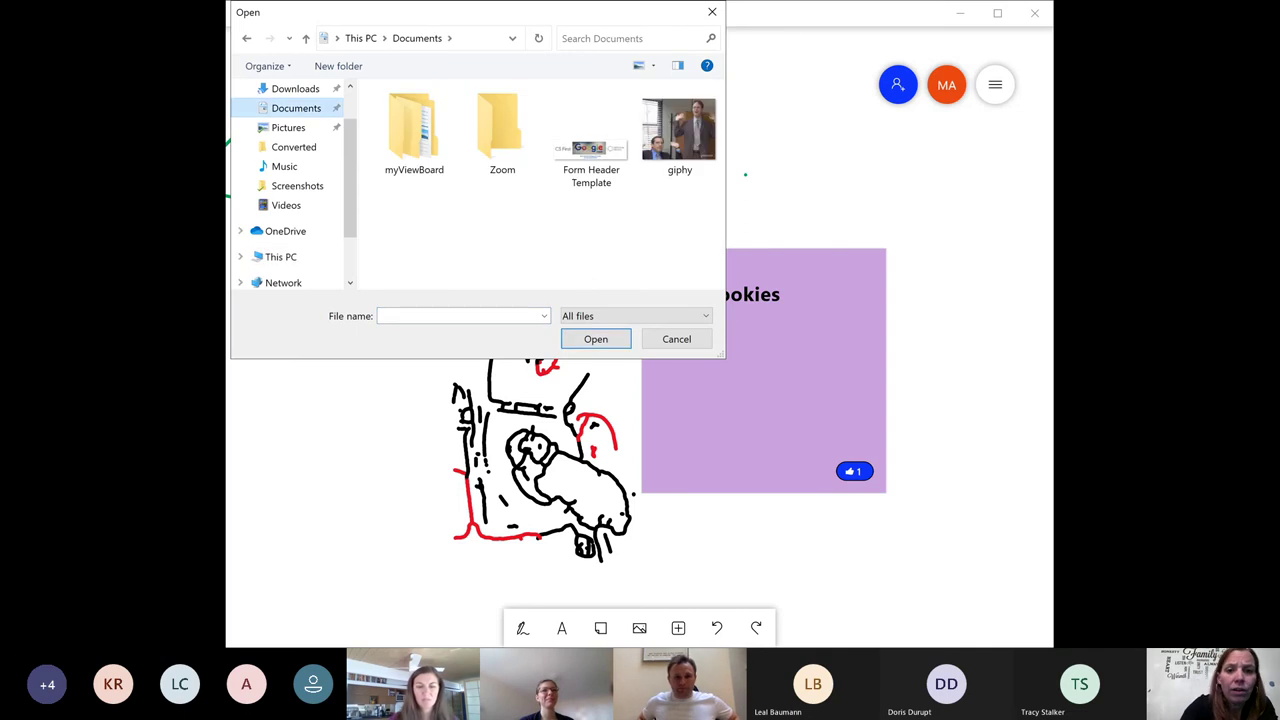
pyautogui.click(679, 130)
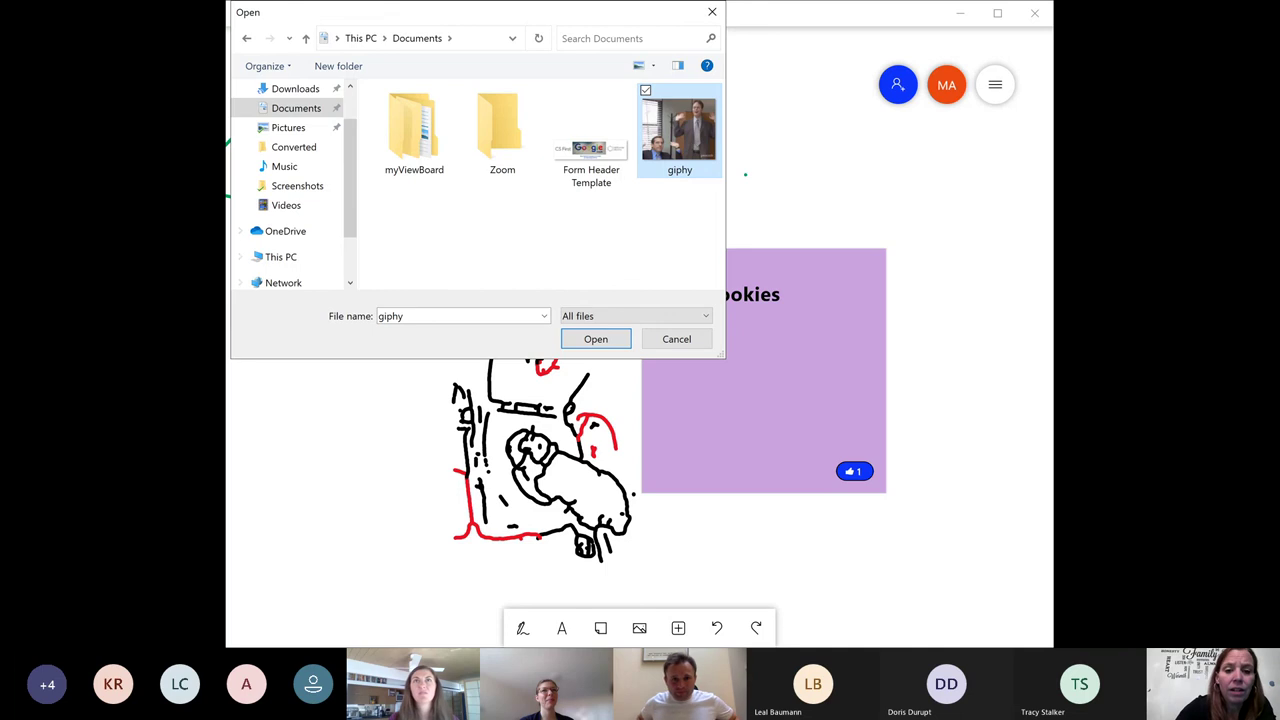
pyautogui.press('Return')
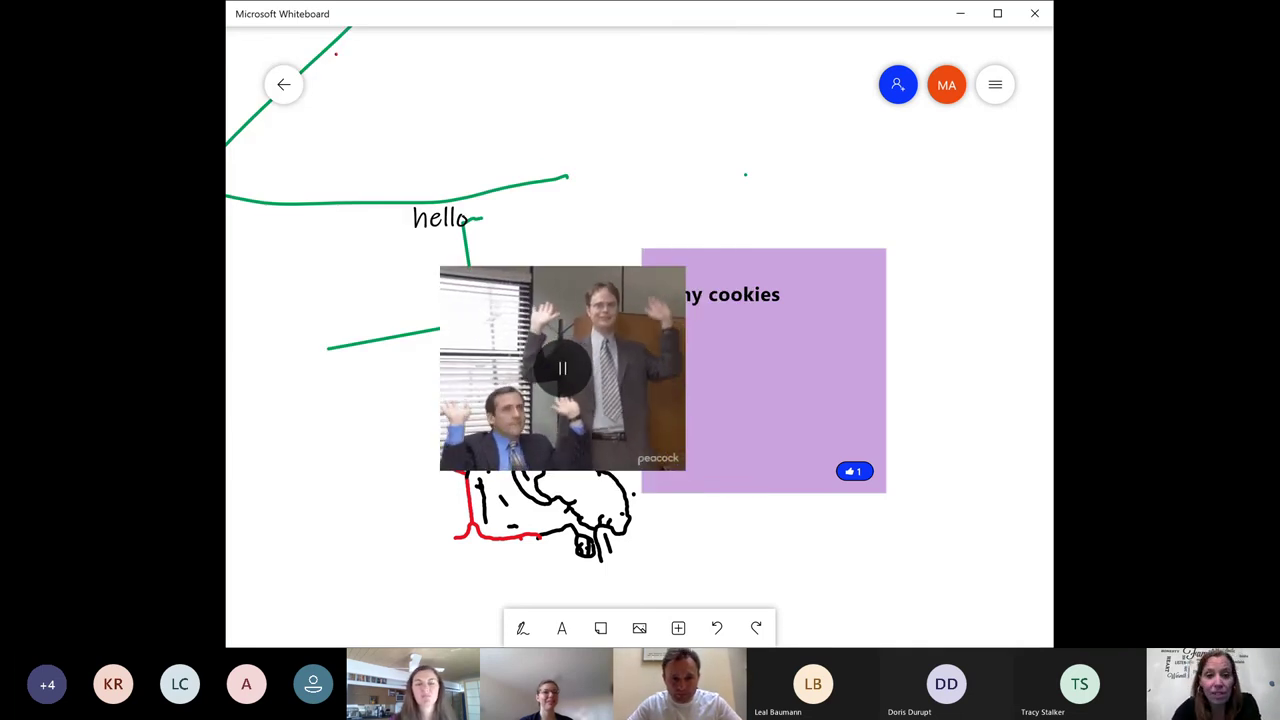
pyautogui.scroll(-5, 640, 340)
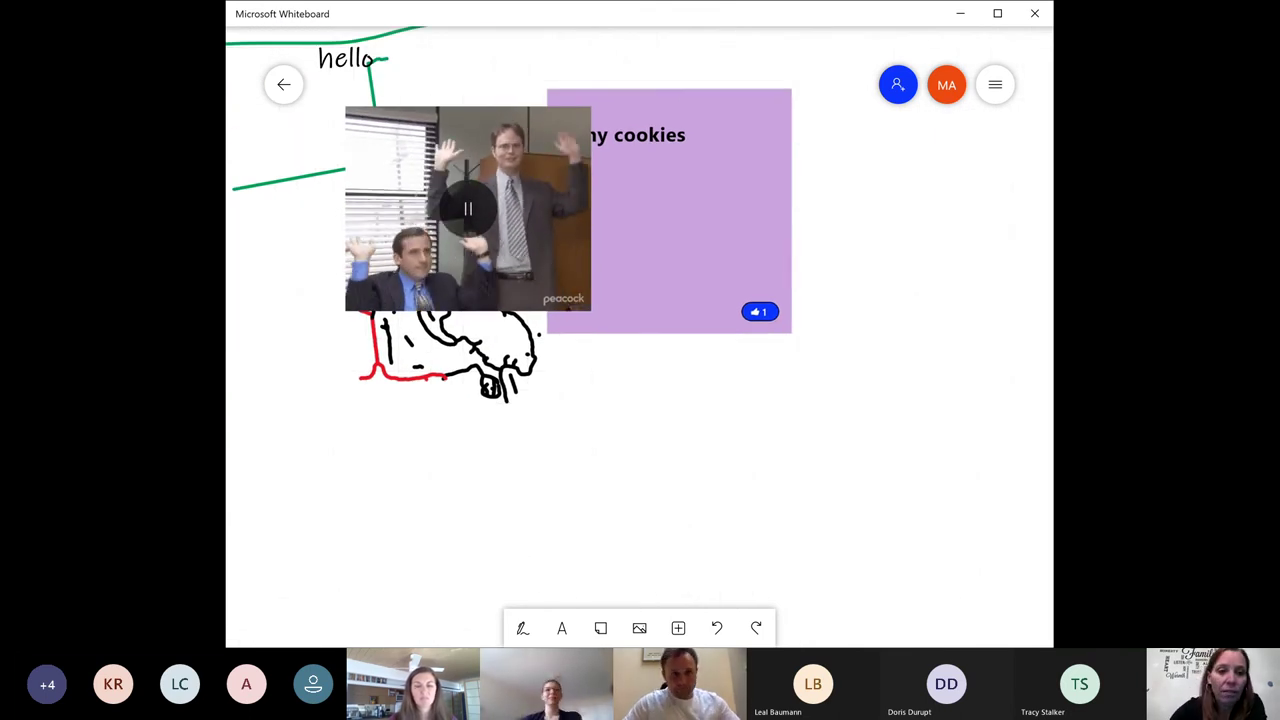
# Open the animated image's alternative text field and close it without adding a description
pyautogui.click(430, 250)
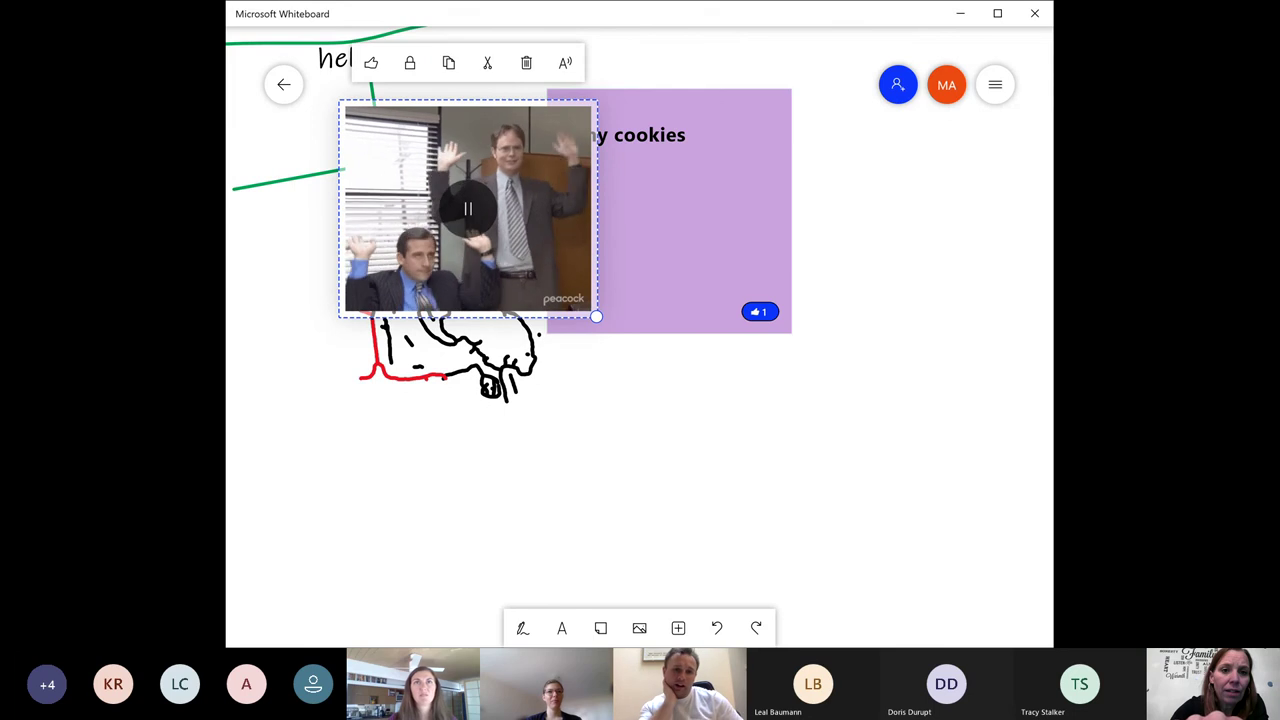
pyautogui.click(565, 62)
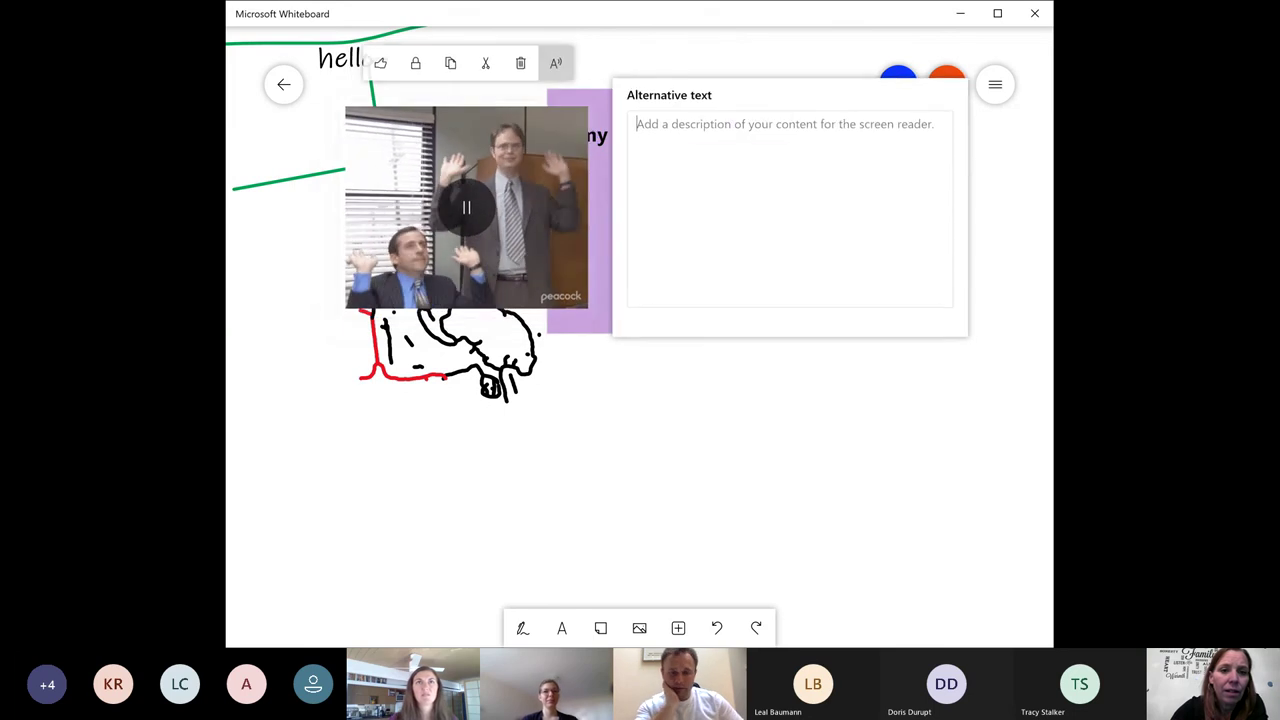
pyautogui.press('Escape')
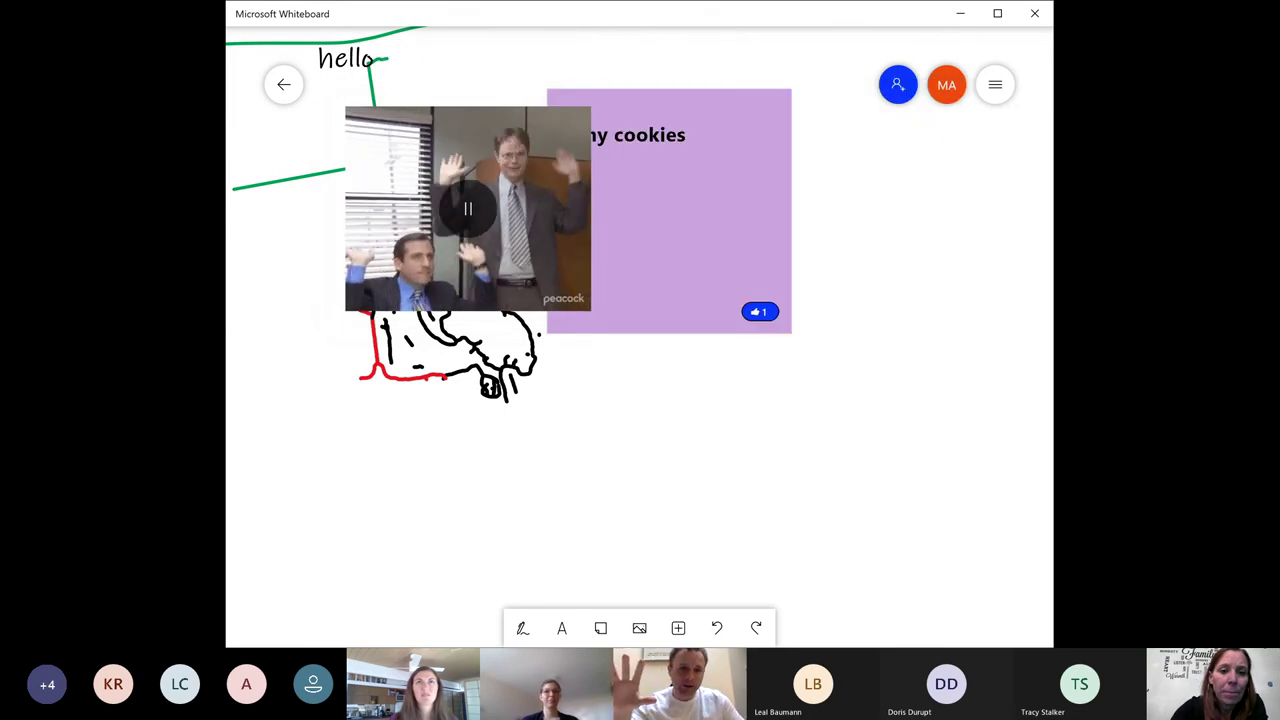
pyautogui.press('Escape')
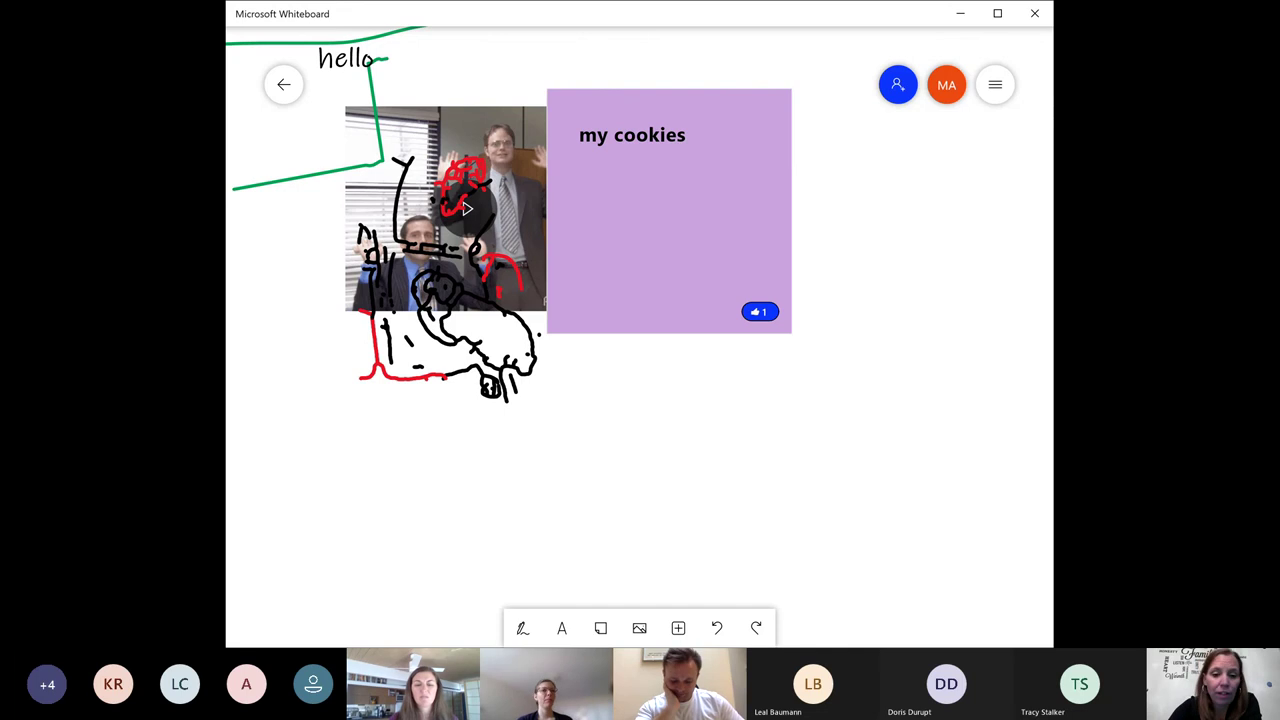
# Insert a note grid and rearrange it, pulling two notes out onto the board and moving the grid over the purple note
pyautogui.click(678, 627)
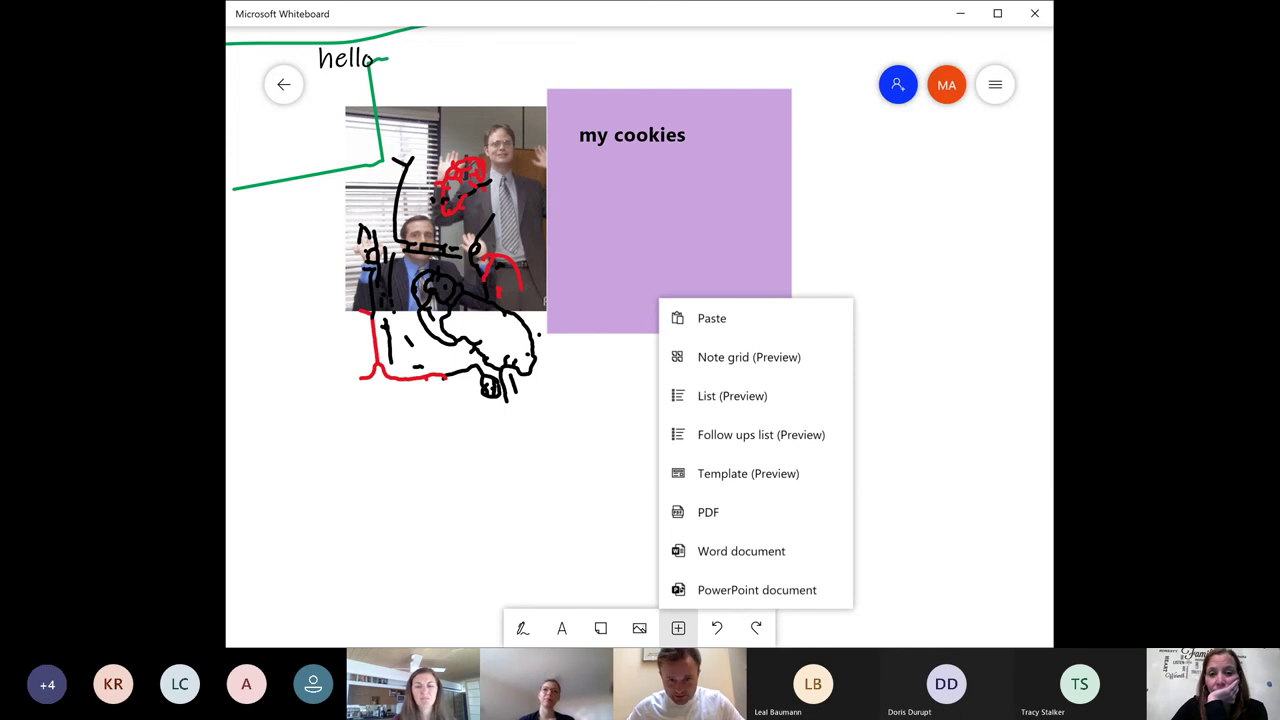
pyautogui.click(749, 357)
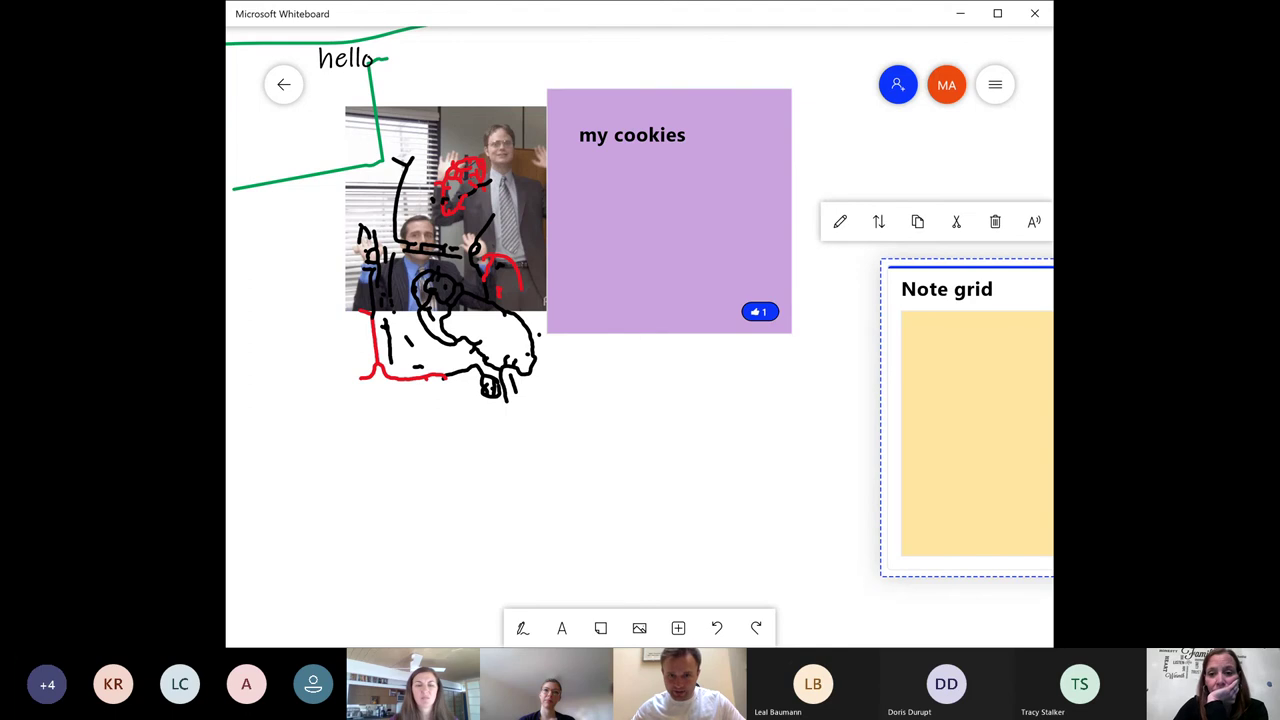
pyautogui.moveTo(946, 289); pyautogui.dragTo(434, 311)
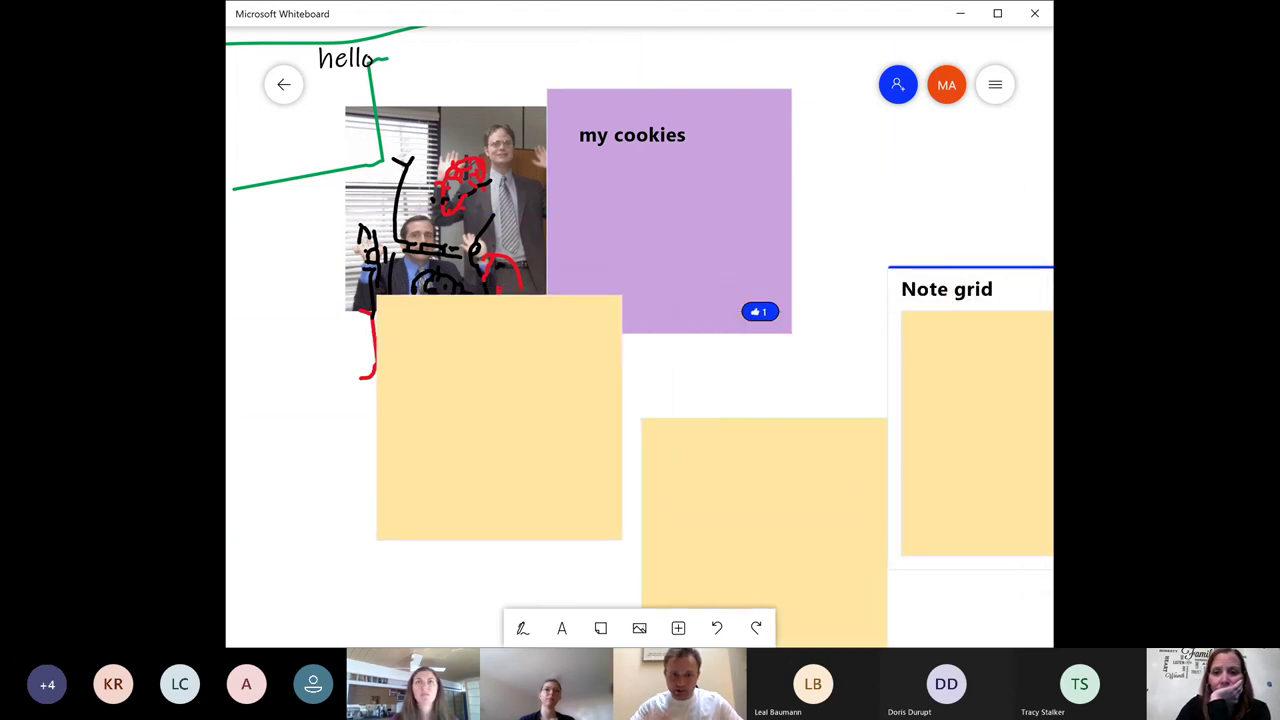
pyautogui.moveTo(830, 289); pyautogui.dragTo(433, 111)
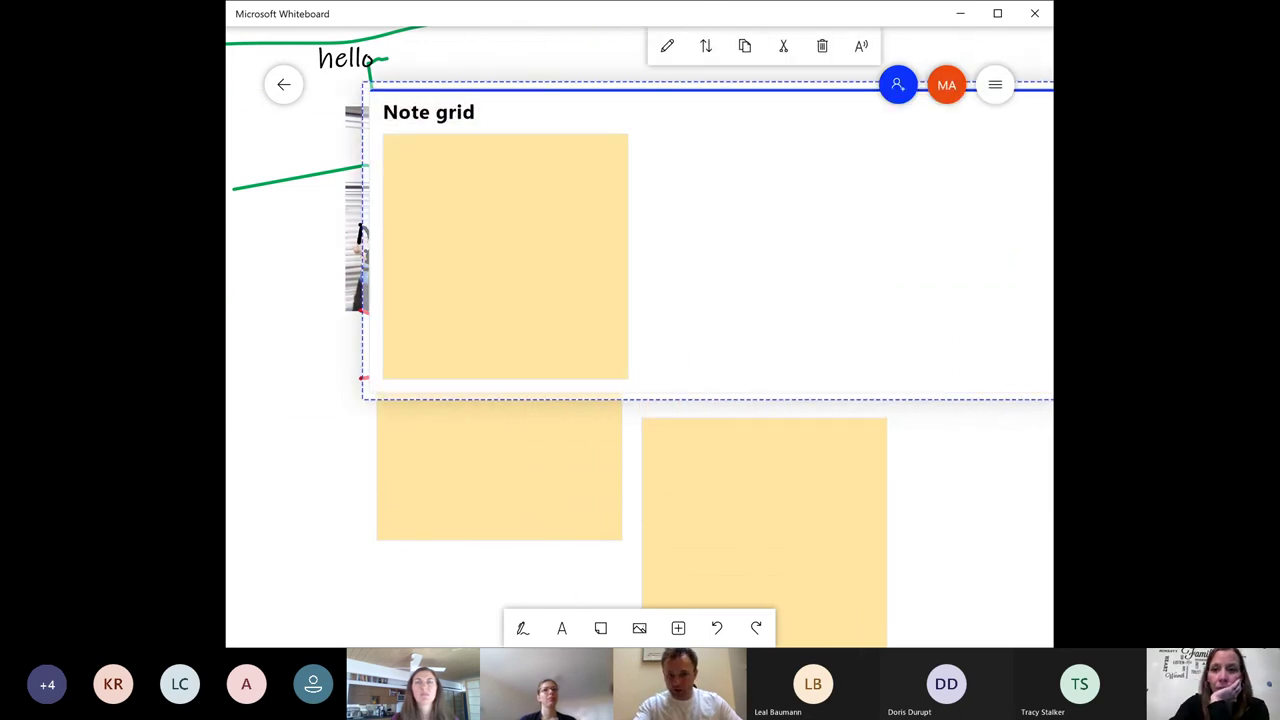
# Maximize the whiteboard window and insert a second note grid
pyautogui.press('super+Up')
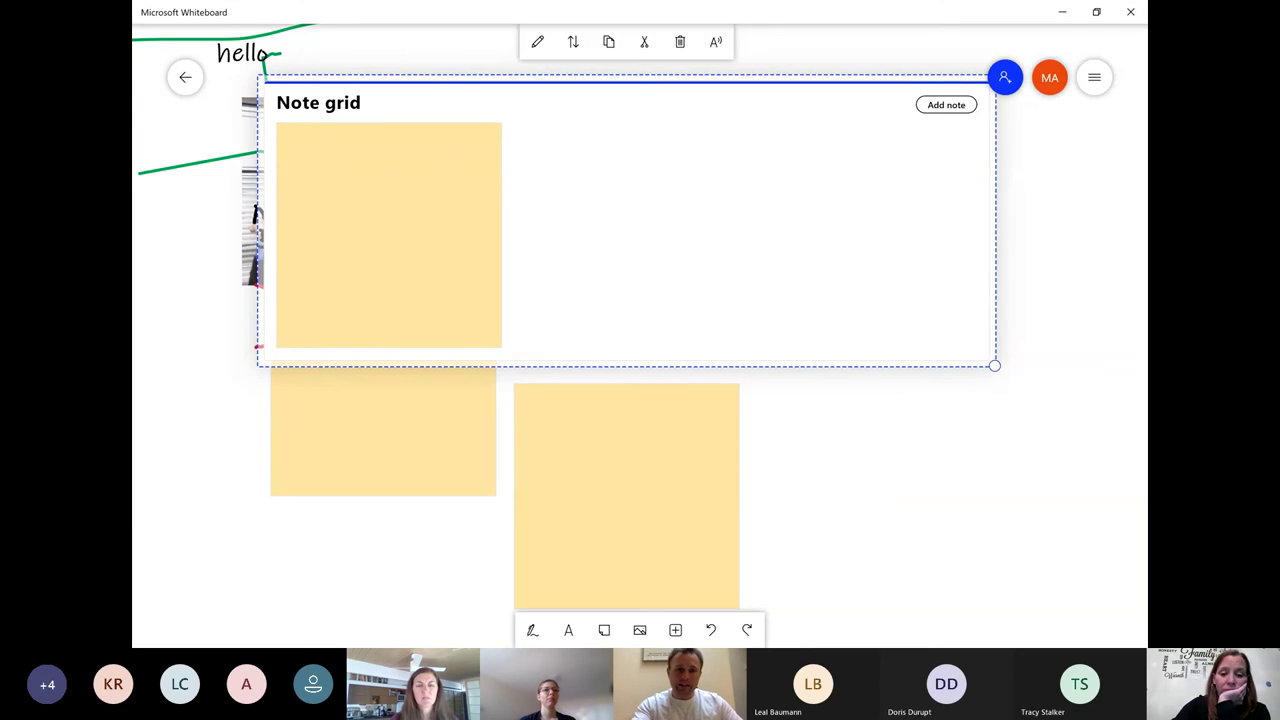
pyautogui.click(675, 630)
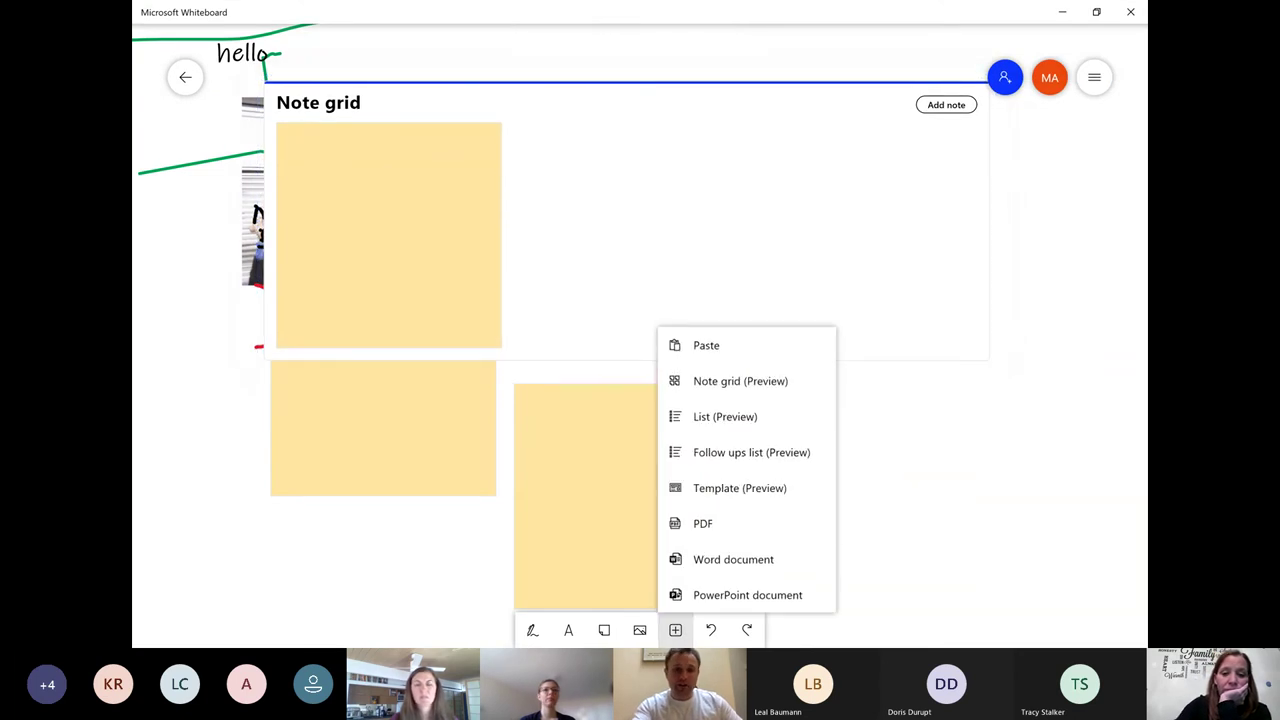
pyautogui.click(737, 380)
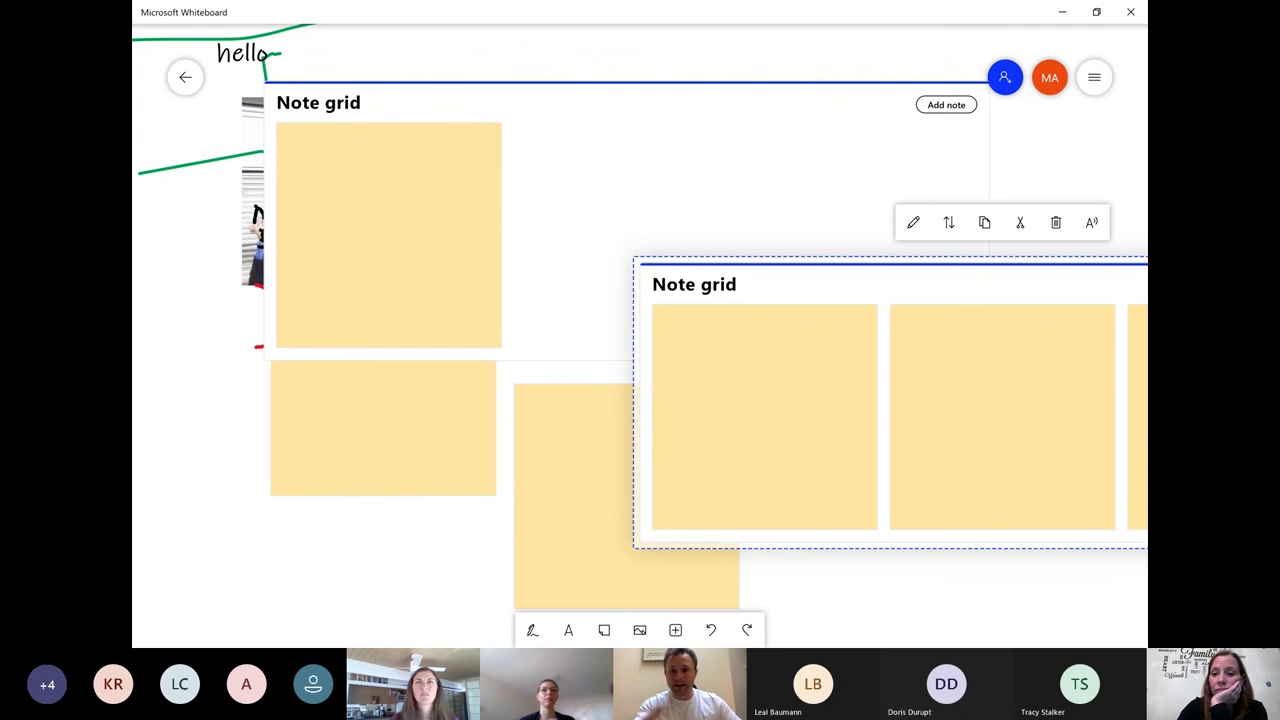
# Enter "chocolate chip" in the first note of the second note grid
pyautogui.moveTo(800, 284); pyautogui.dragTo(366, 119)
pyautogui.moveTo(626, 221); pyautogui.dragTo(626, 218)
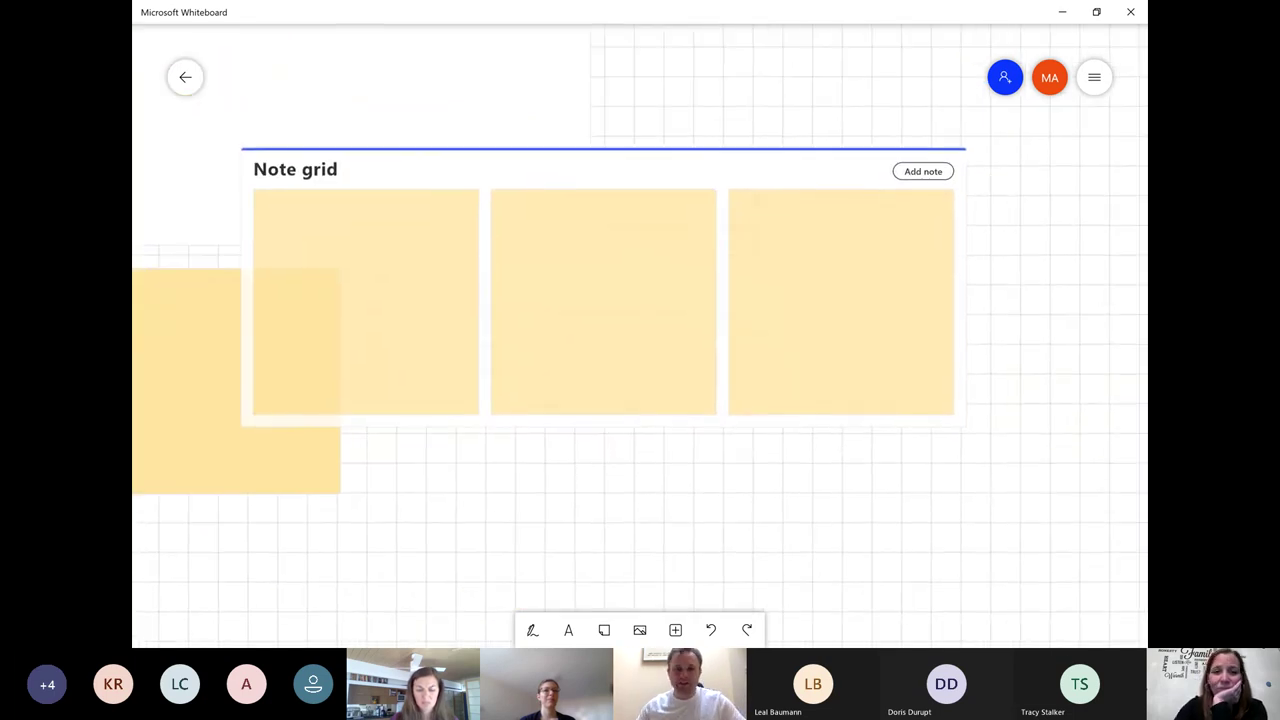
pyautogui.click(361, 302)
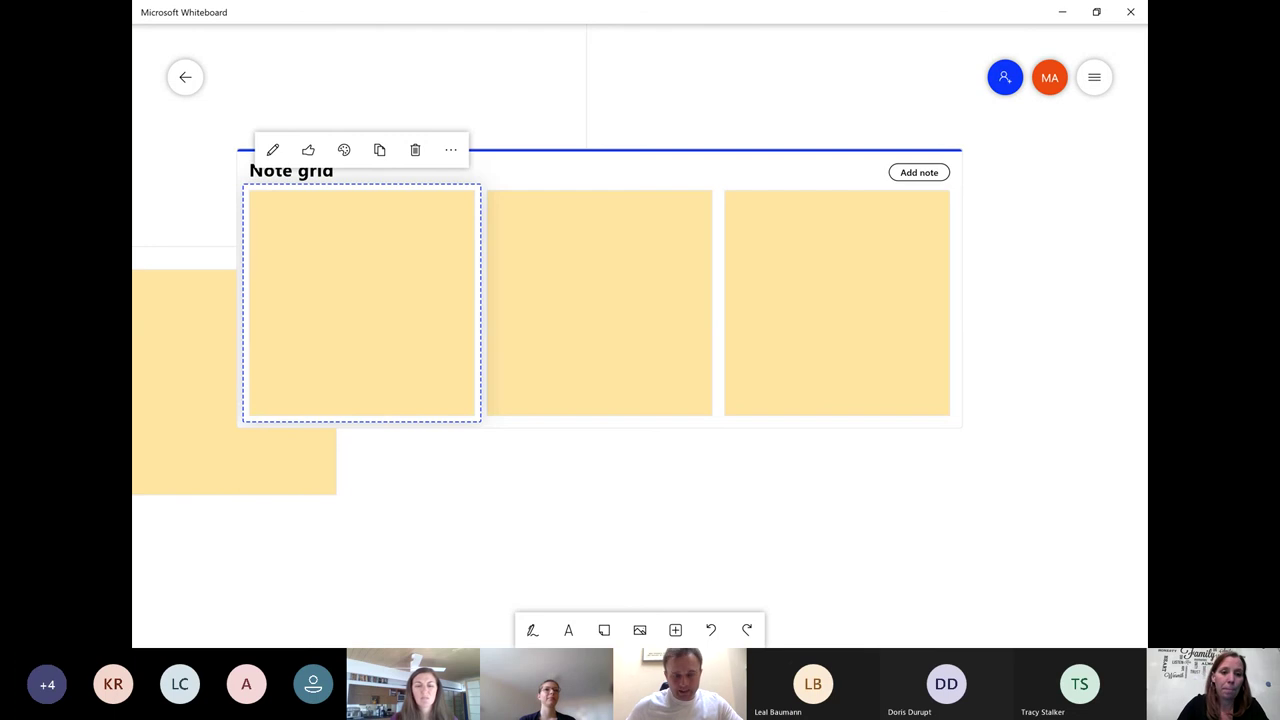
pyautogui.press('Return')
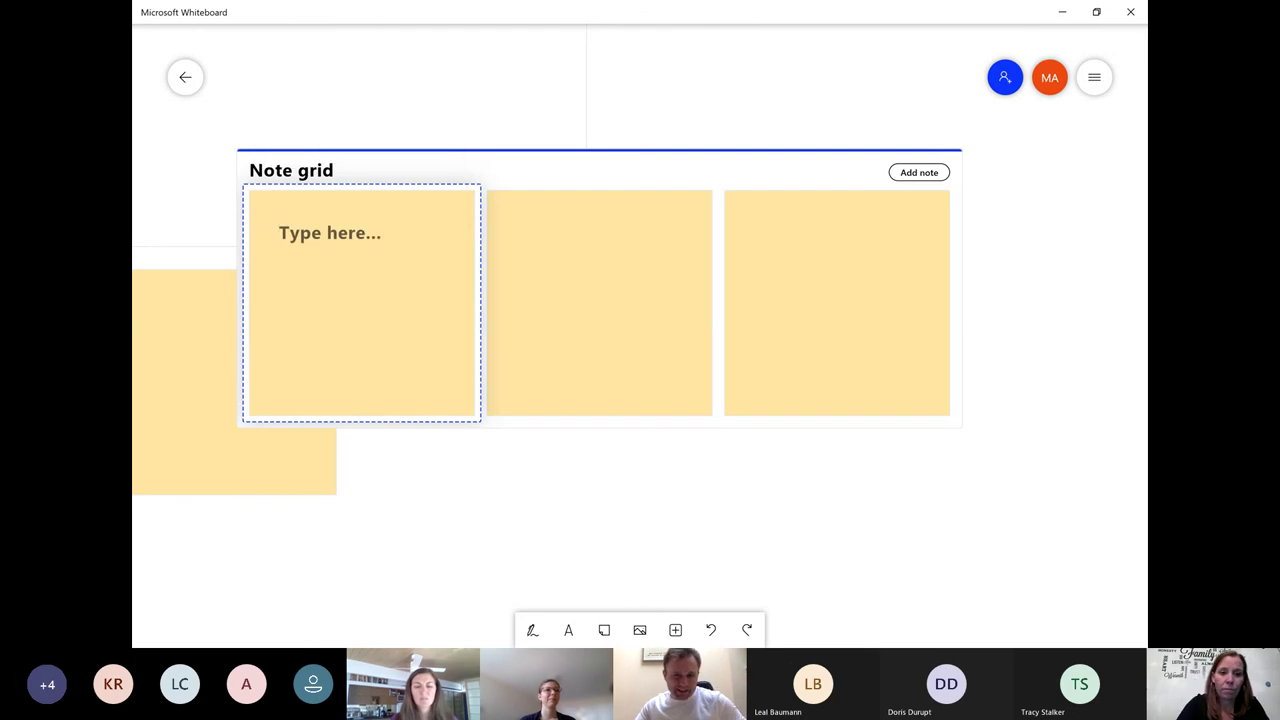
pyautogui.write('choco')
pyautogui.press('BackSpace')
pyautogui.write('h')
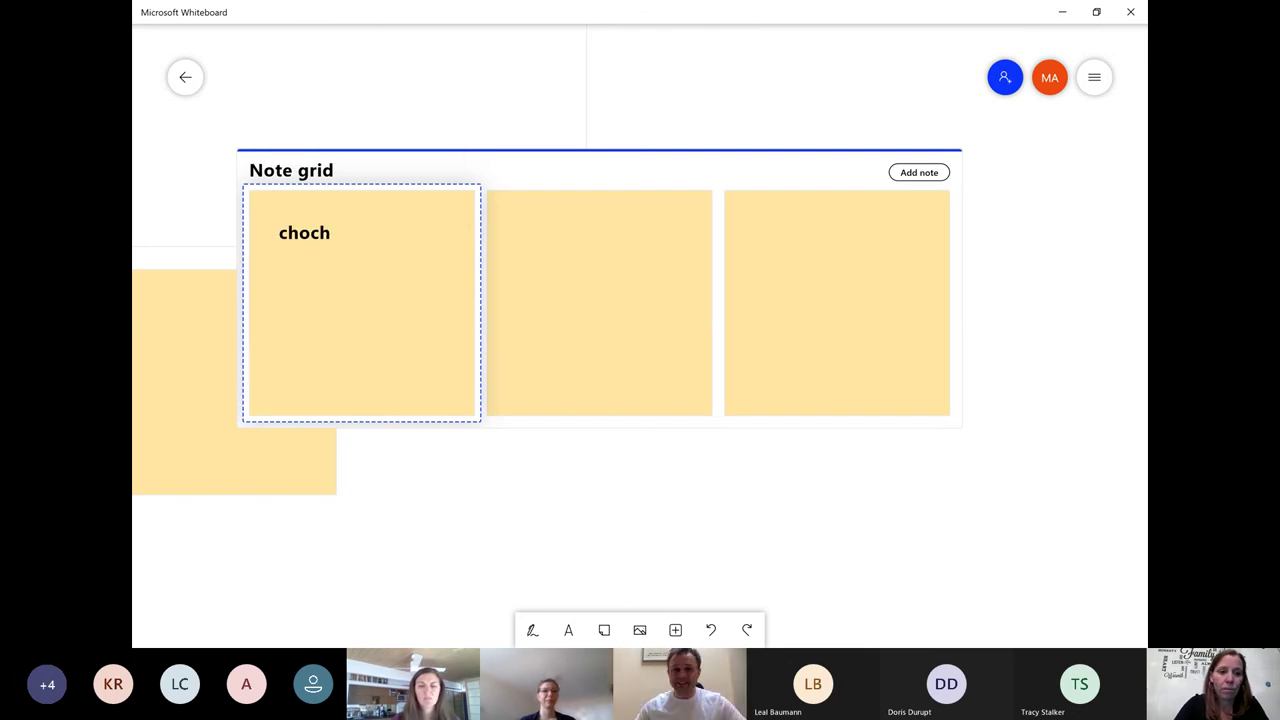
pyautogui.press('BackSpace')
pyautogui.press('BackSpace')
pyautogui.write('olate chip')
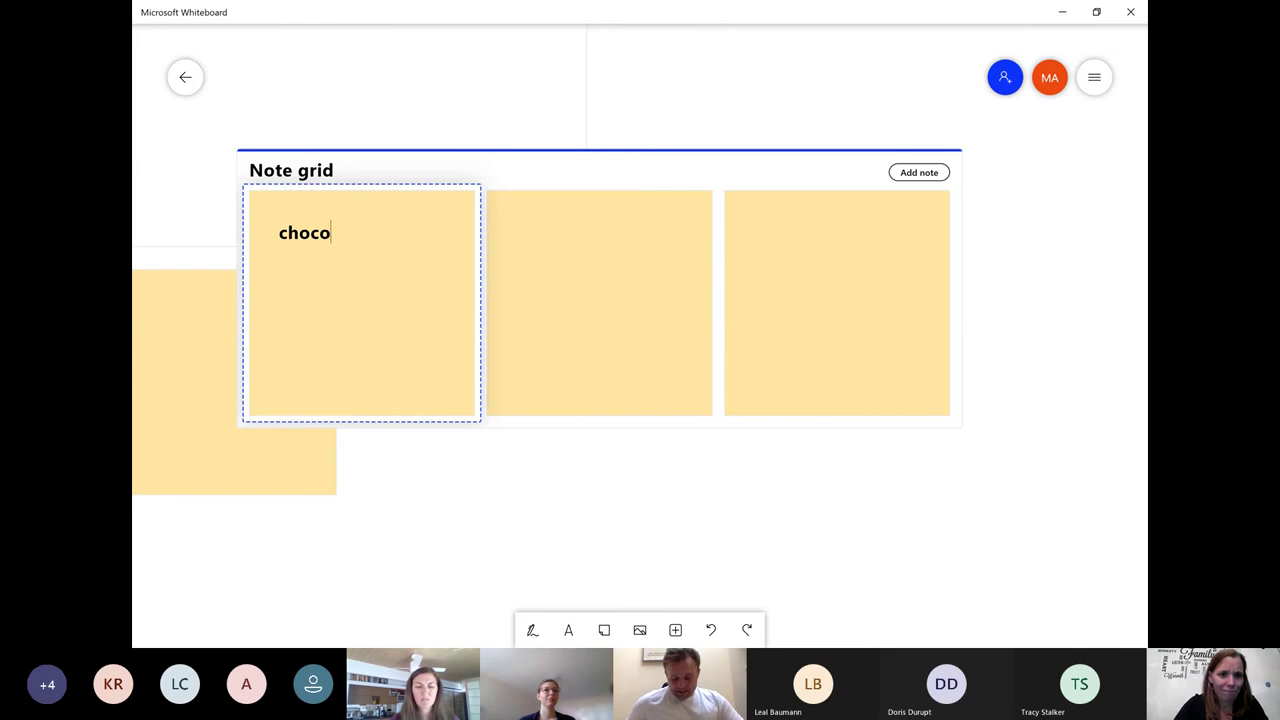
pyautogui.press('Escape')
# Enter "oatmeal" in the middle note of the same note grid
pyautogui.click(599, 302)
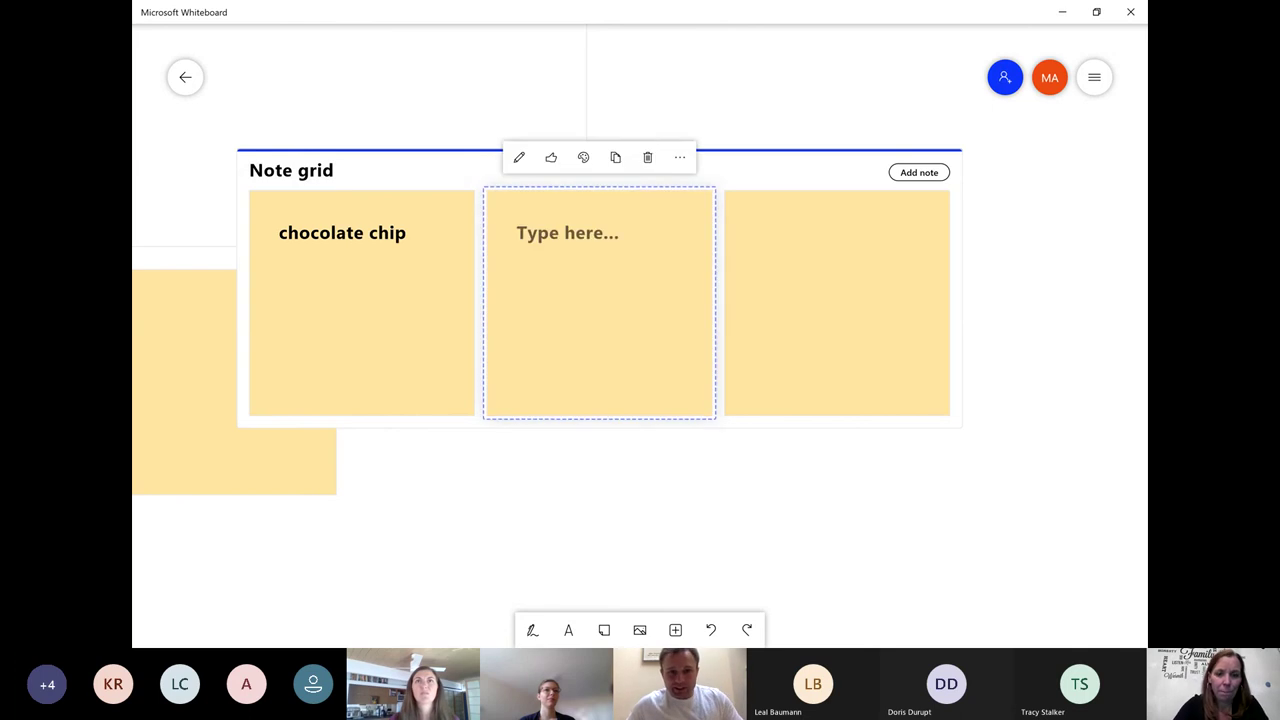
pyautogui.click(599, 302)
pyautogui.write('oatmeal')
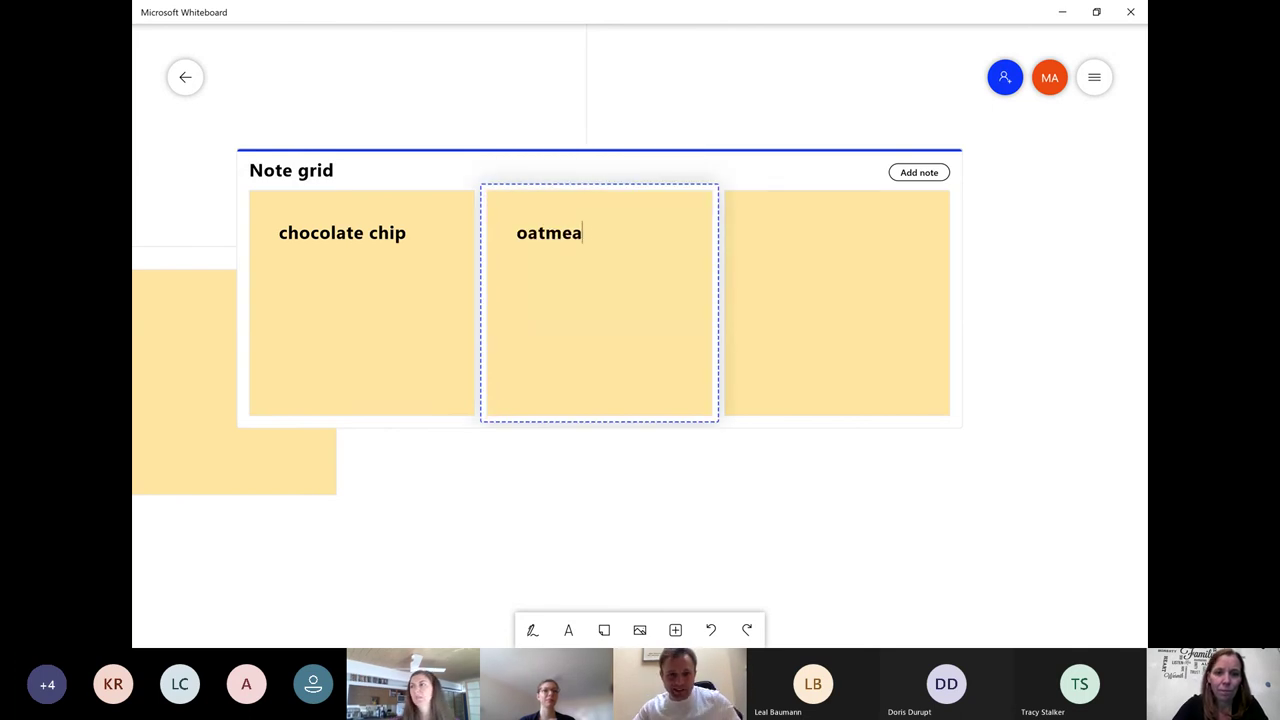
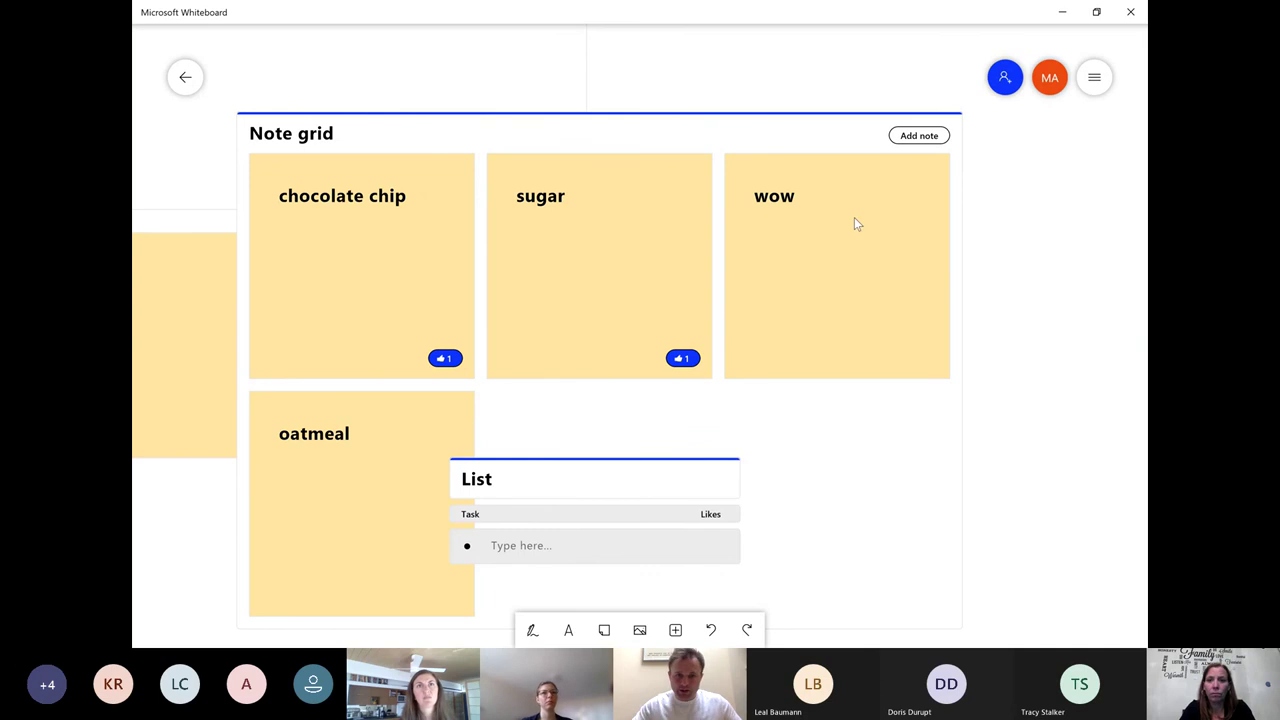
# Move the "wow" note out of the note grid into the empty row of the list
pyautogui.moveTo(853, 232); pyautogui.dragTo(513, 531)
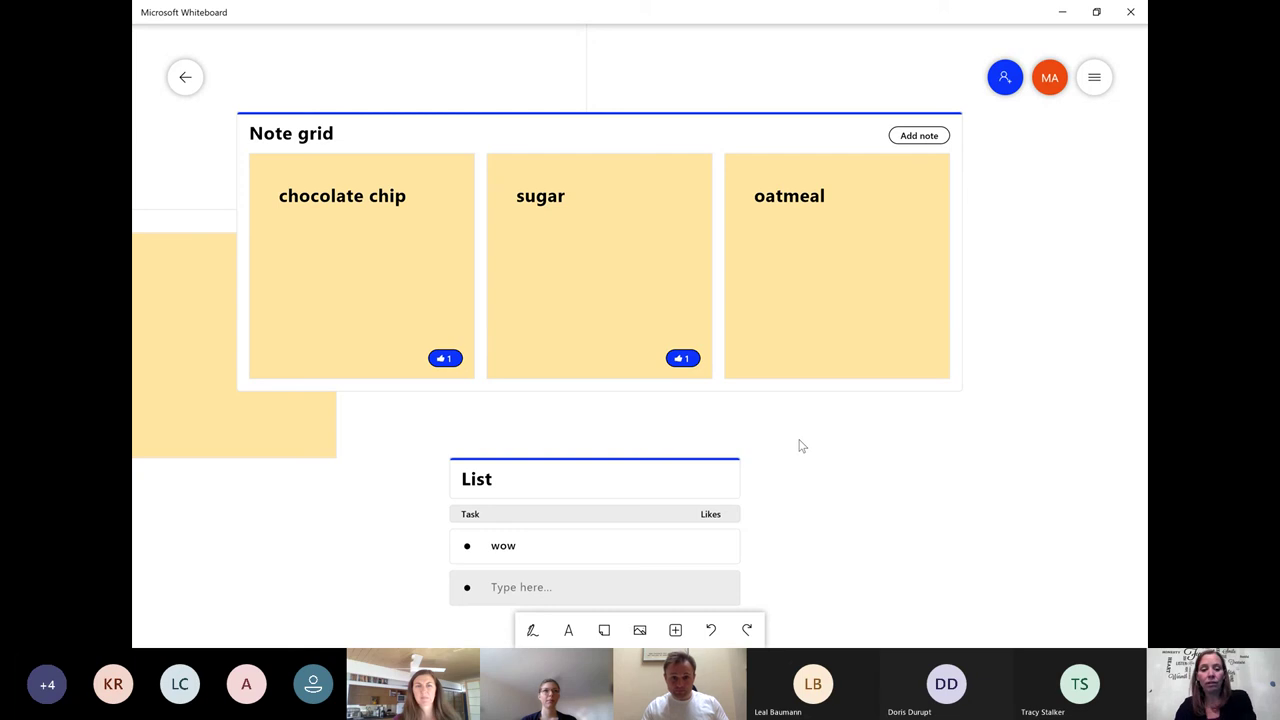
# Insert the Brainstorming template onto the current board
pyautogui.click(675, 629)
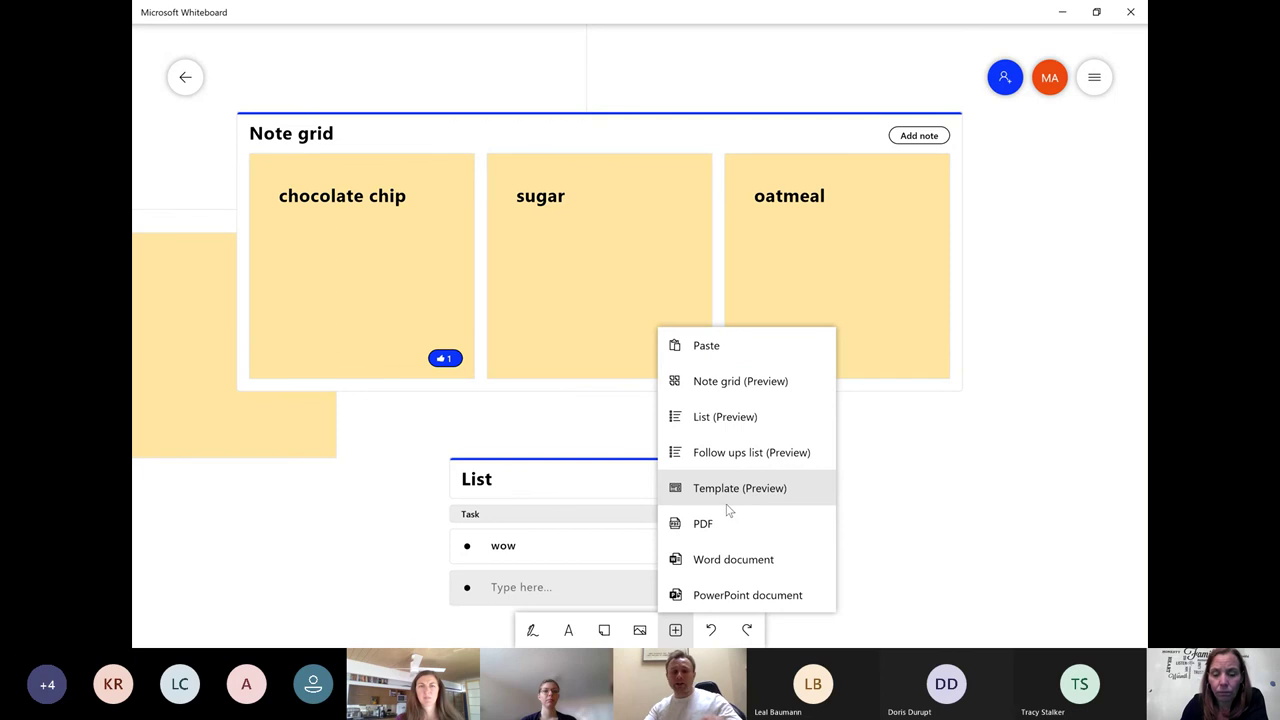
pyautogui.click(728, 505)
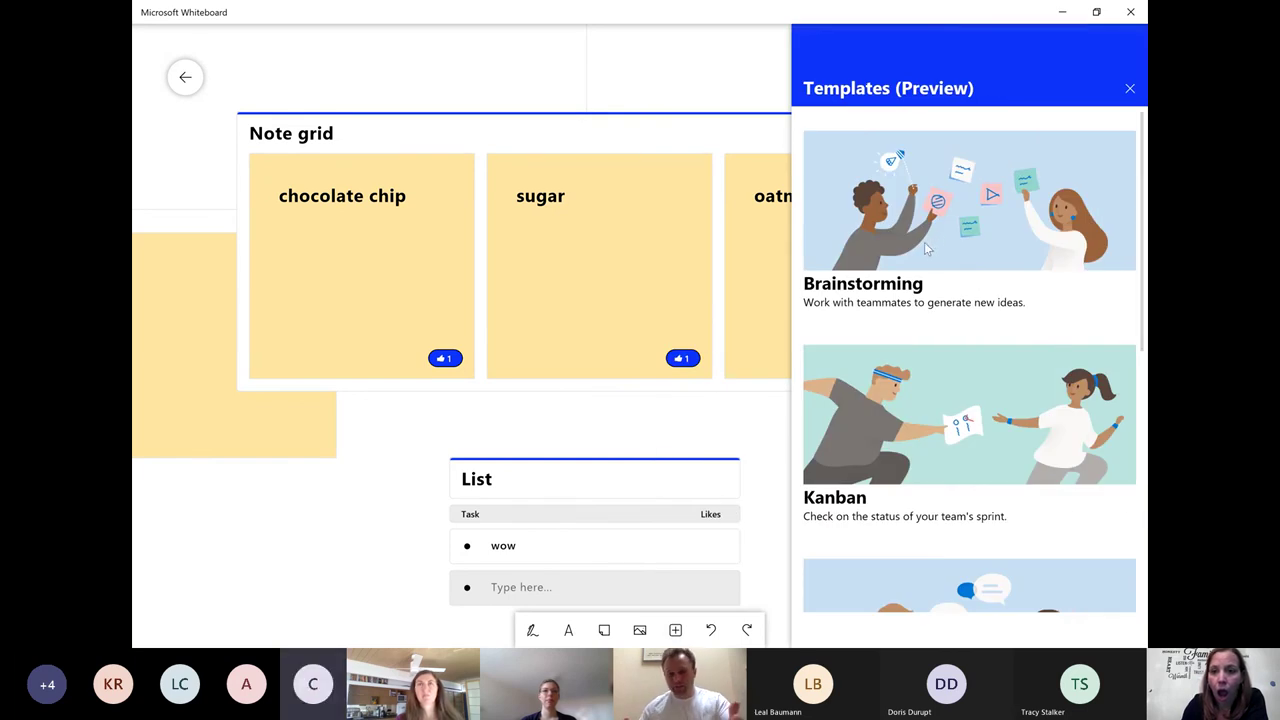
pyautogui.click(1020, 246)
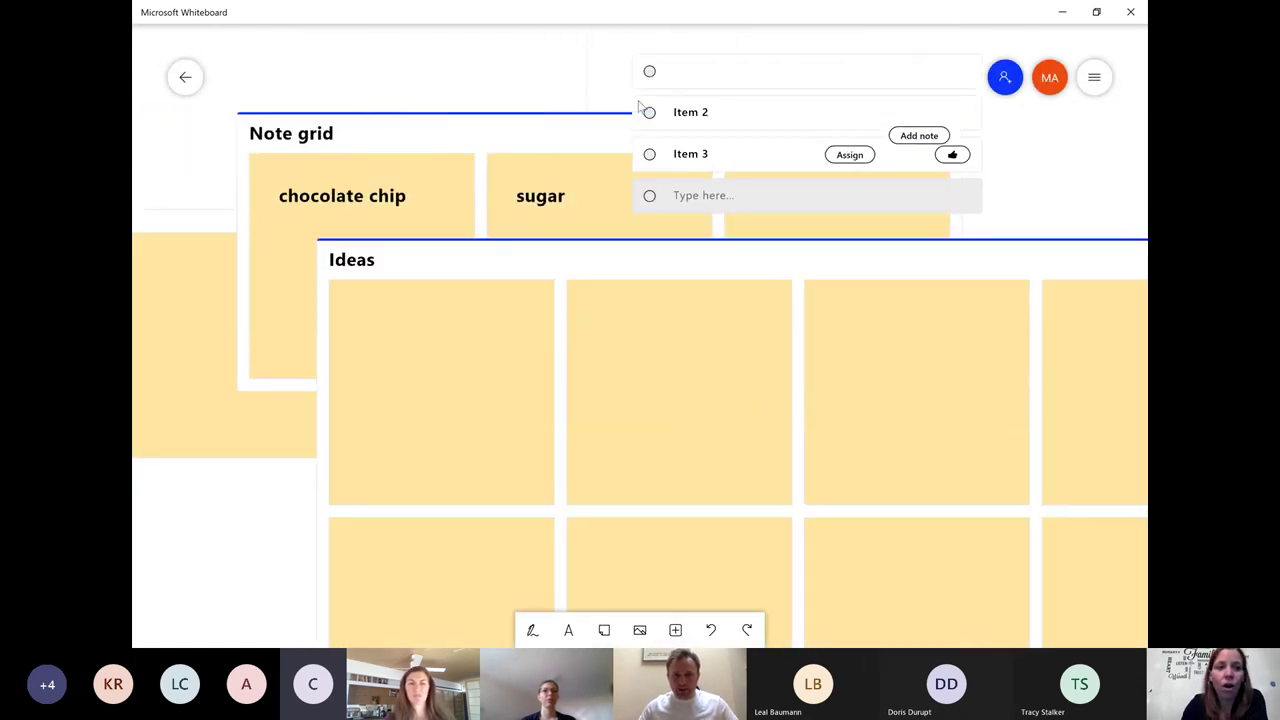
# Create a new blank board and insert the Effective Meeting template on it
pyautogui.click(185, 77)
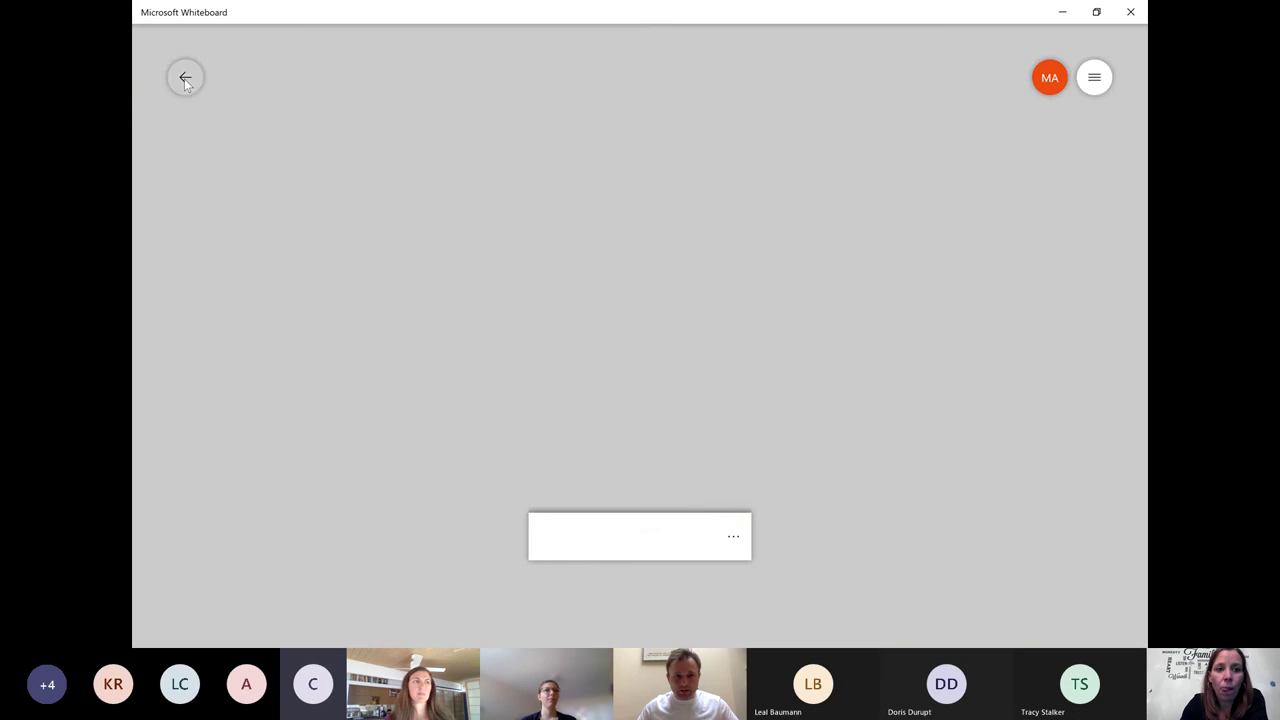
pyautogui.click(366, 250)
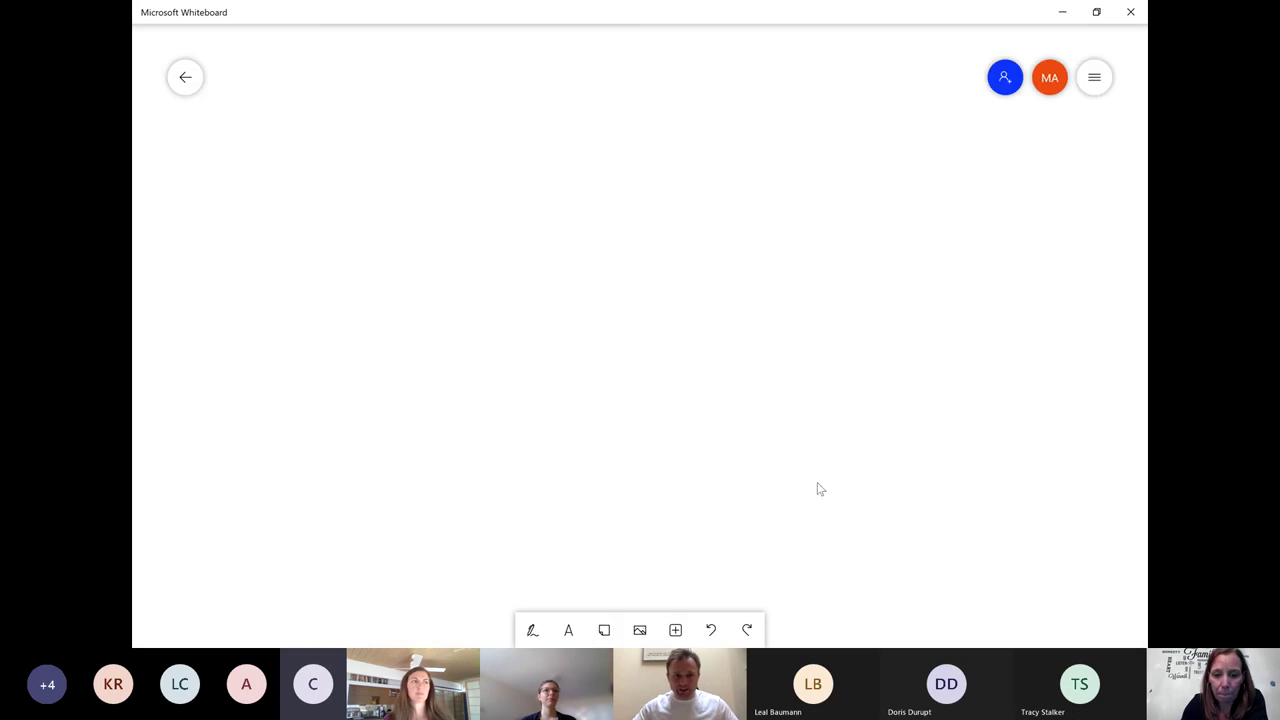
pyautogui.click(675, 630)
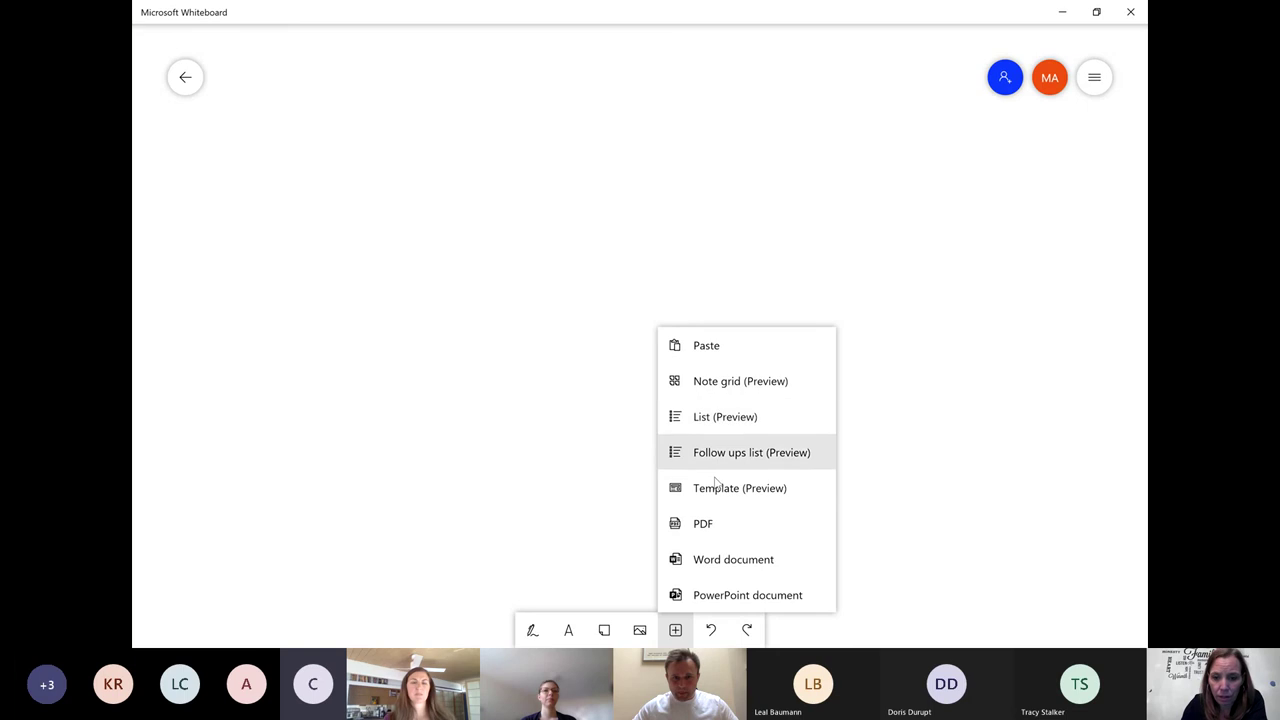
pyautogui.click(716, 488)
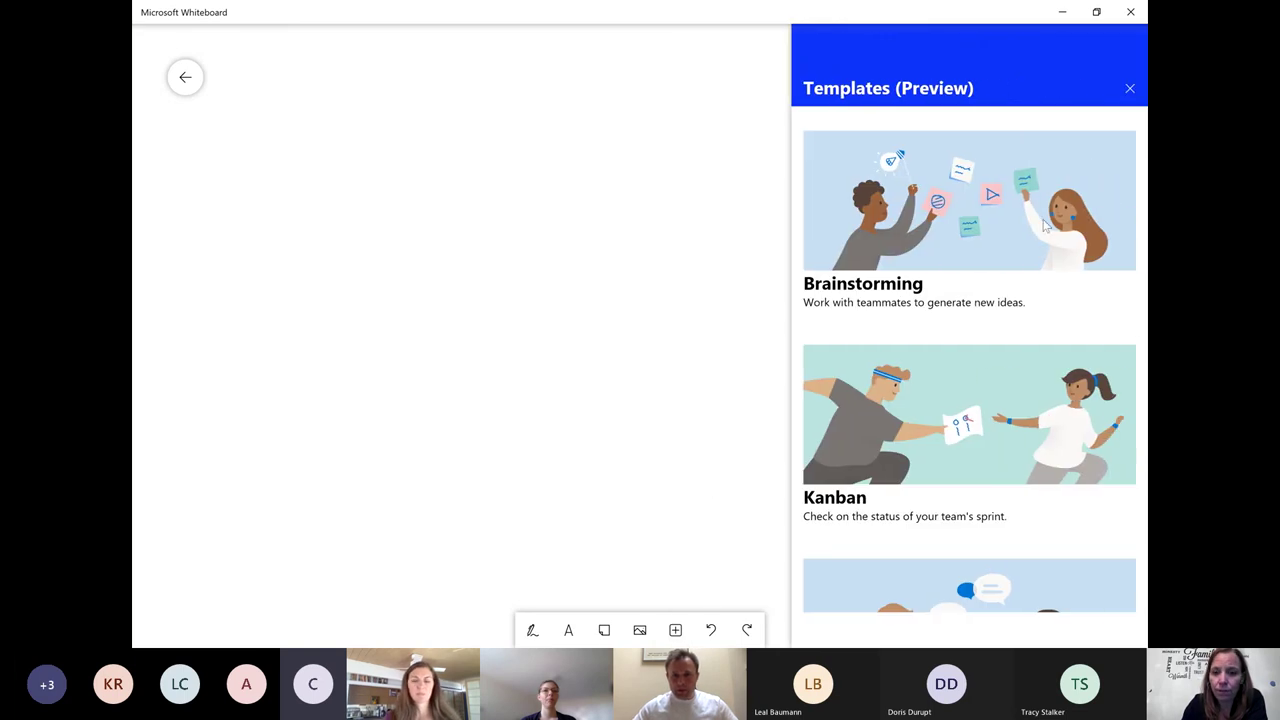
pyautogui.scroll(-2, 929, 382)
pyautogui.scroll(-3, 929, 382)
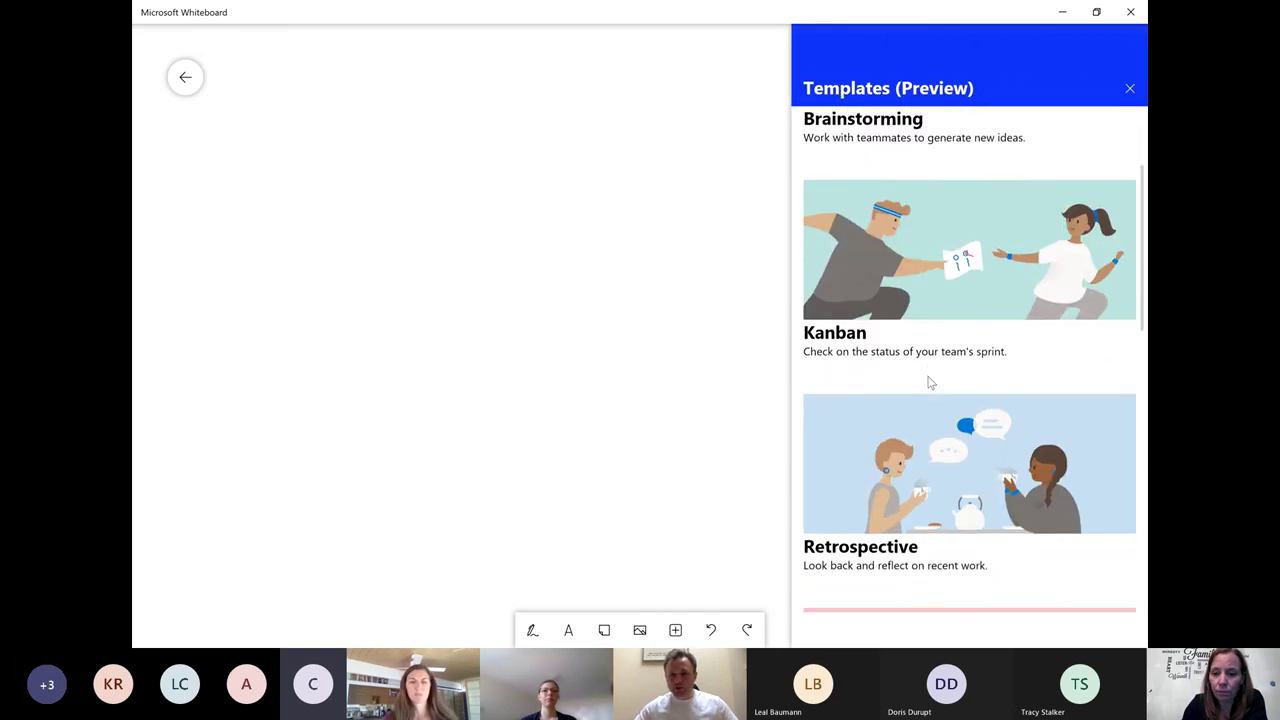
pyautogui.scroll(-3, 929, 380)
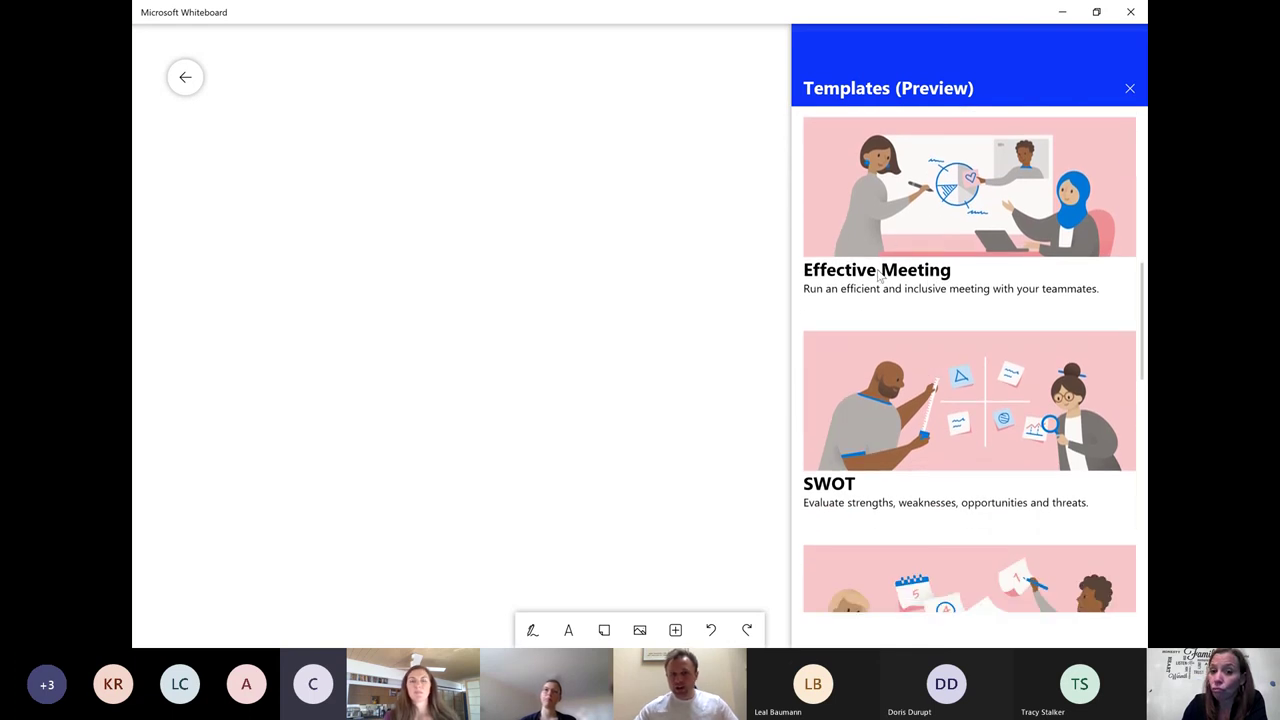
pyautogui.click(880, 274)
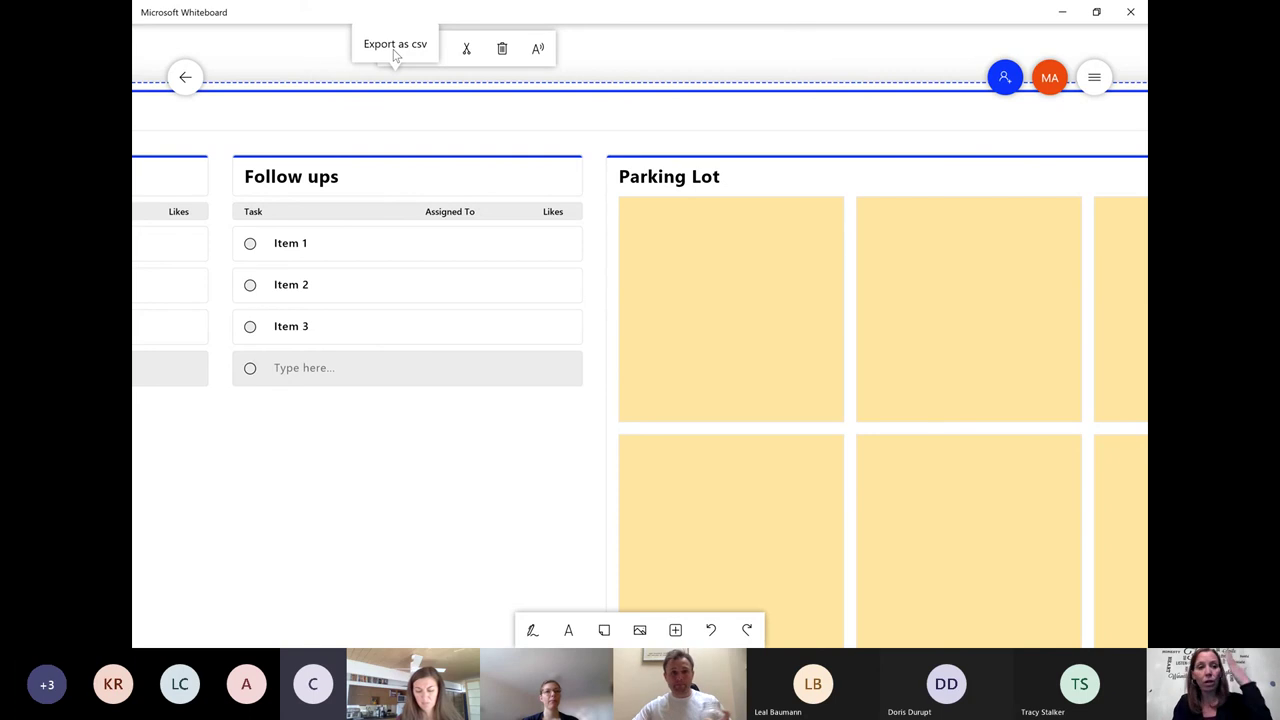
# On another new blank board, turn on the optional connected experiences required for inserting a PowerPoint document
pyautogui.click(195, 81)
pyautogui.click(397, 287)
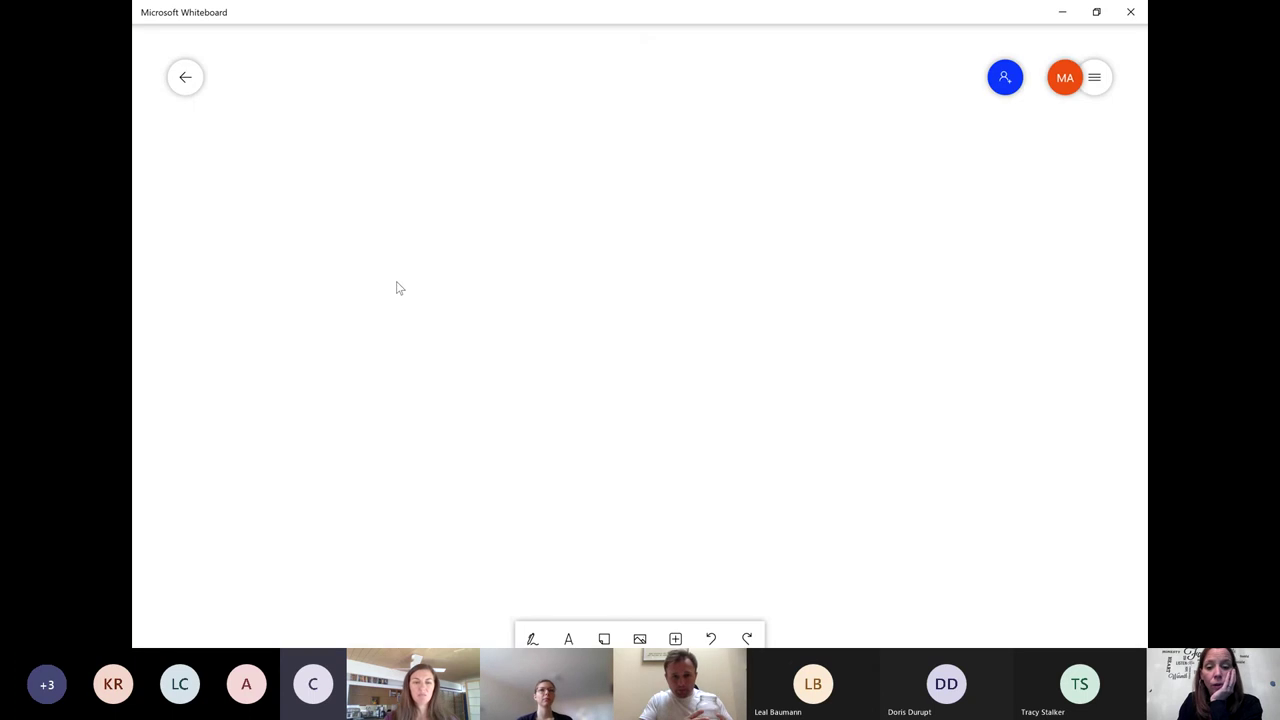
pyautogui.click(676, 630)
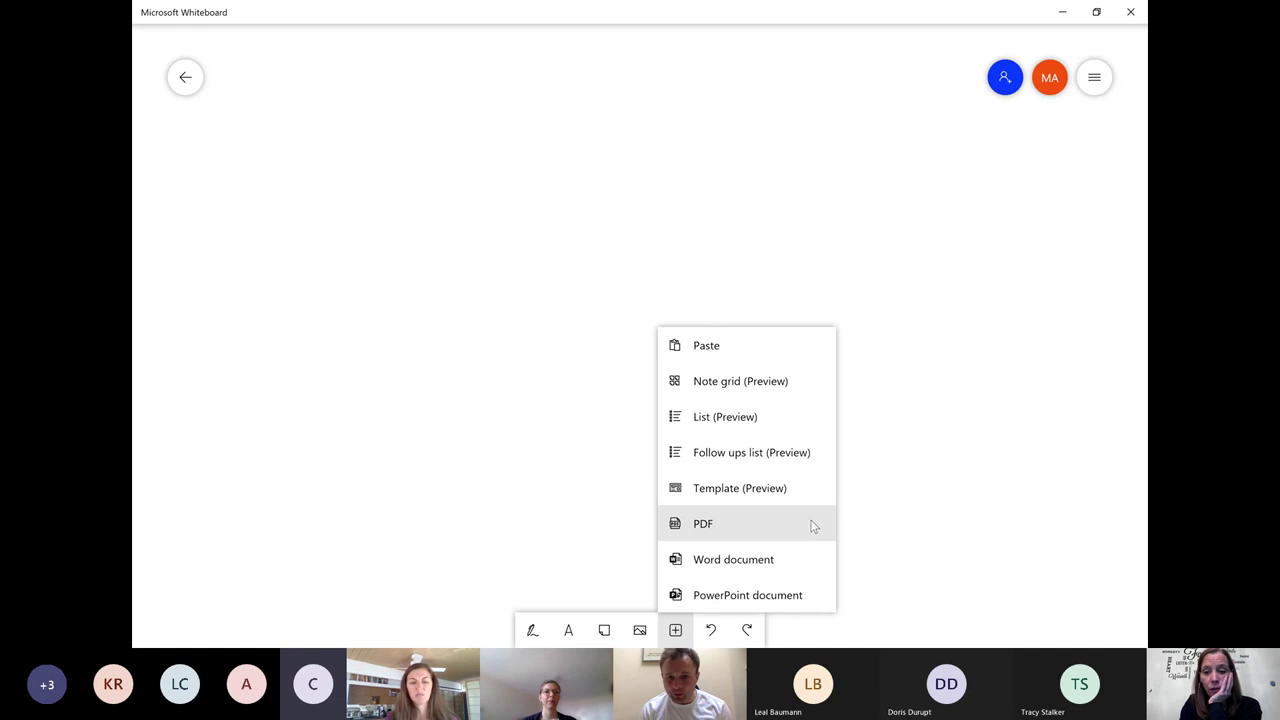
pyautogui.click(775, 595)
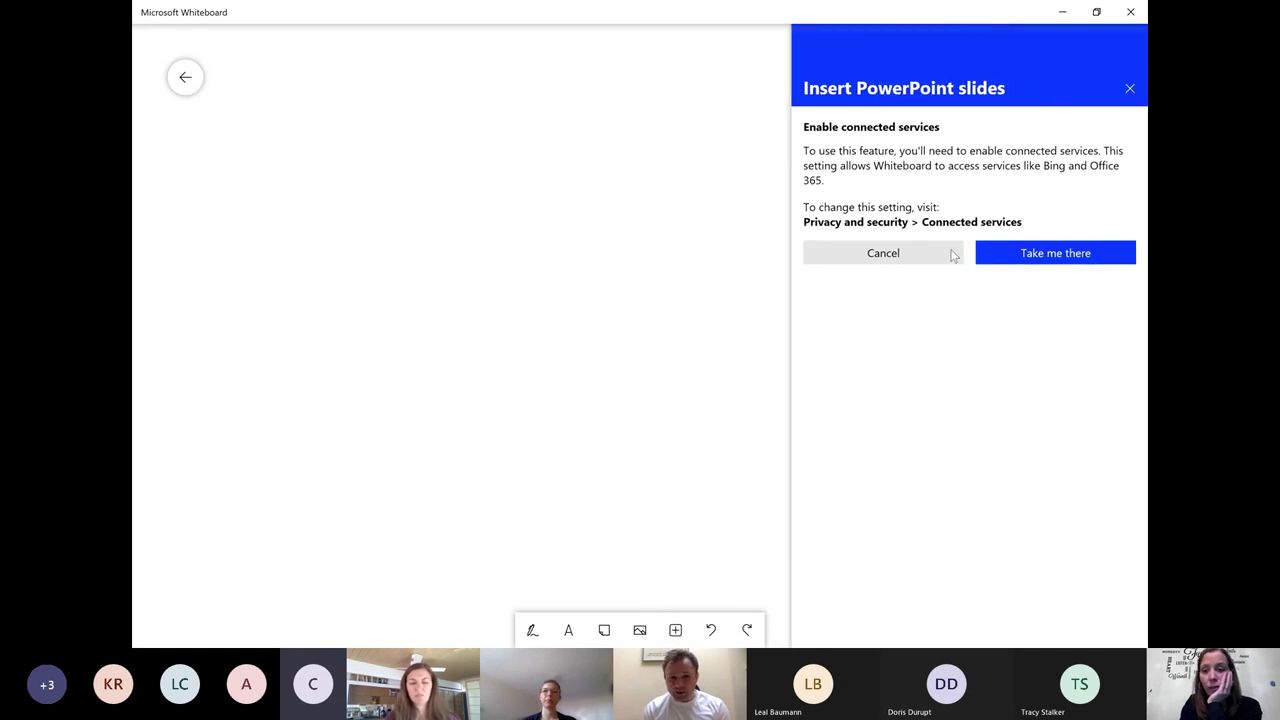
pyautogui.click(1024, 253)
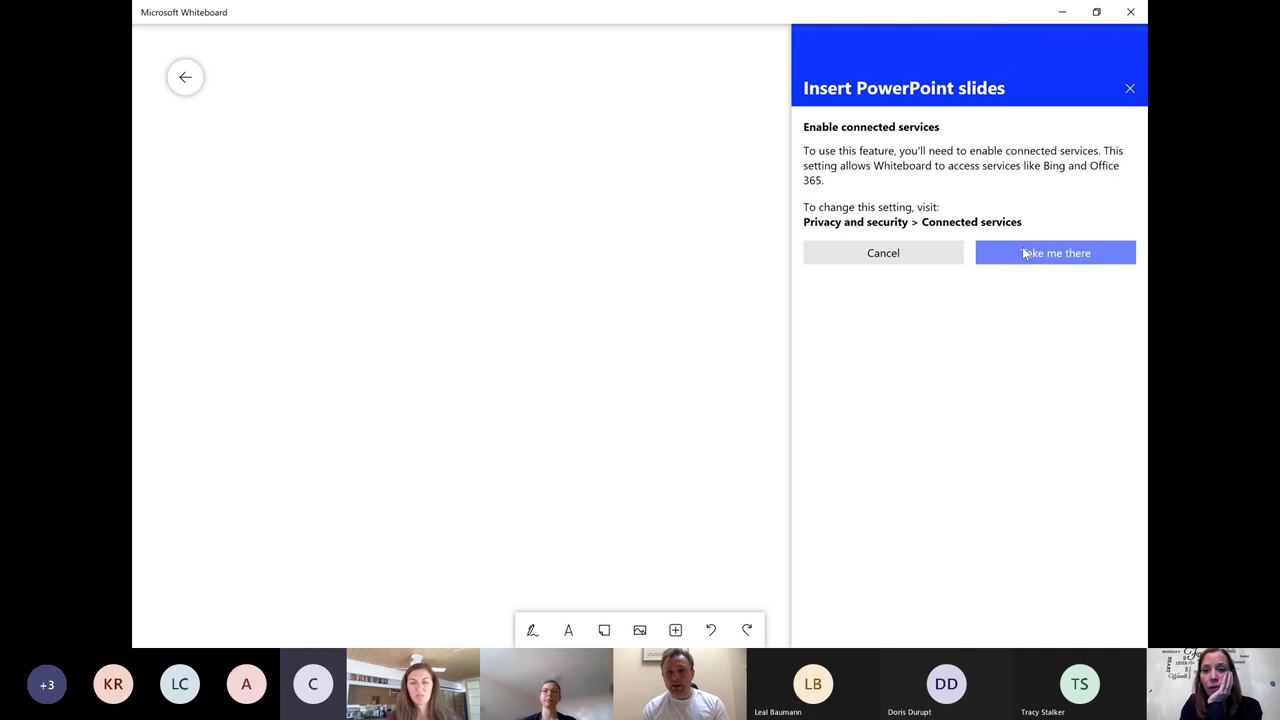
pyautogui.click(1120, 283)
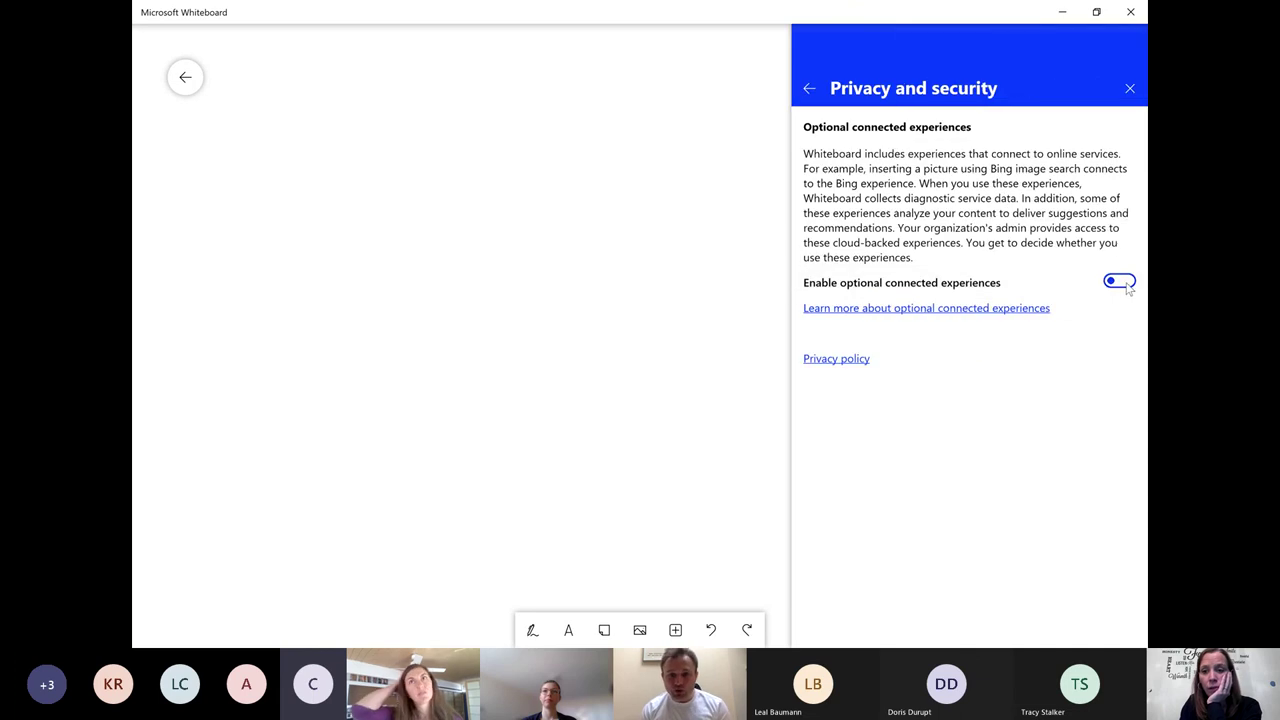
pyautogui.click(1120, 283)
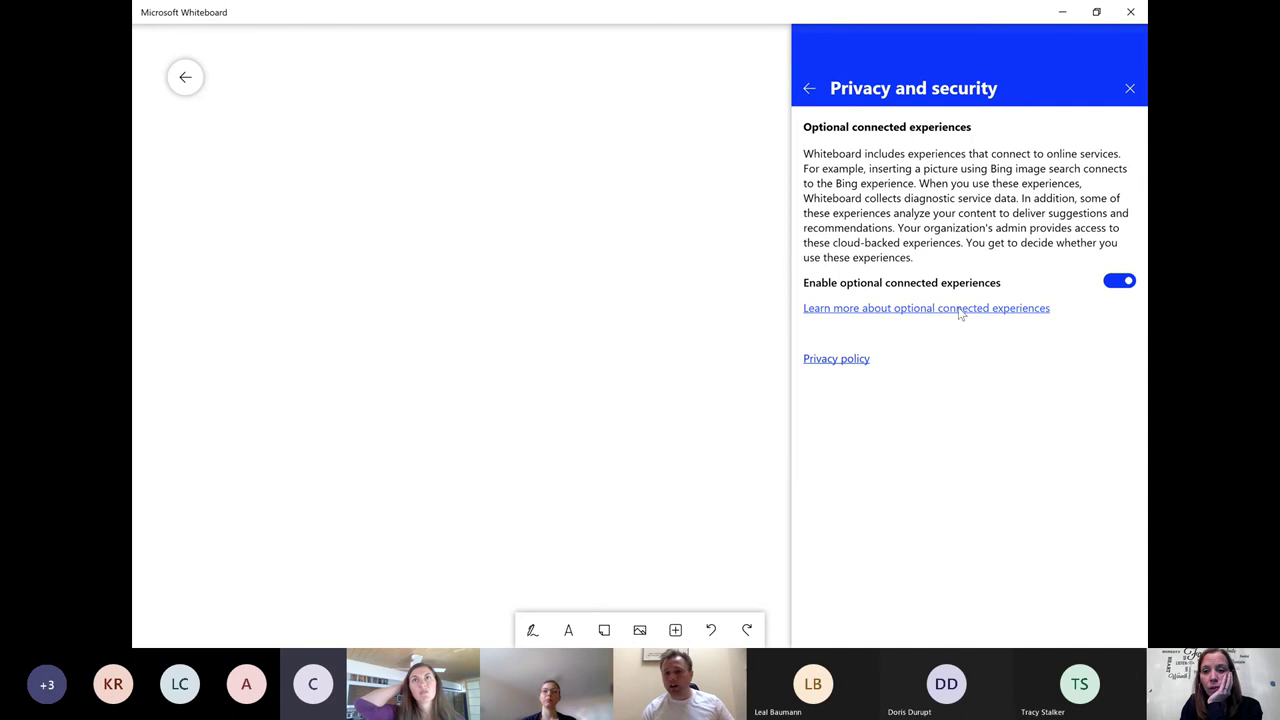
pyautogui.click(1130, 90)
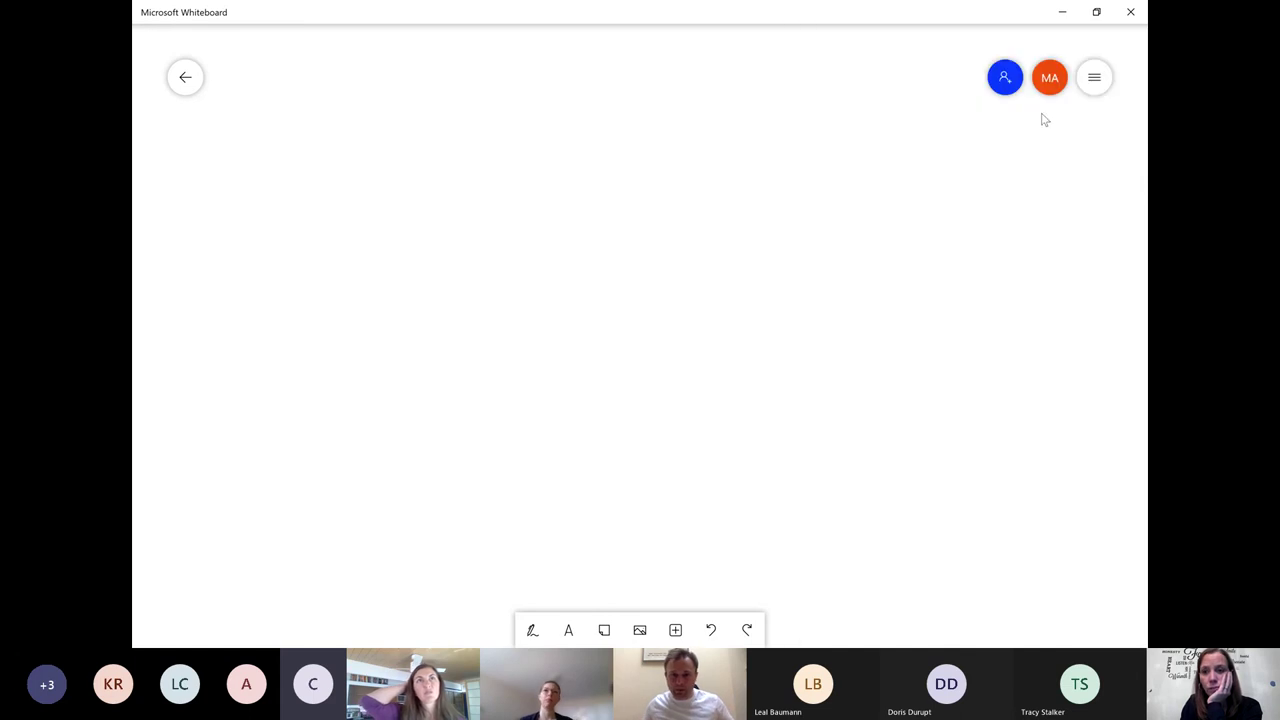
# Insert all pages of the PDF "Earth Week 2021 Microsoft Links (2) (1)" from the Downloads folder onto the blank board
pyautogui.click(675, 630)
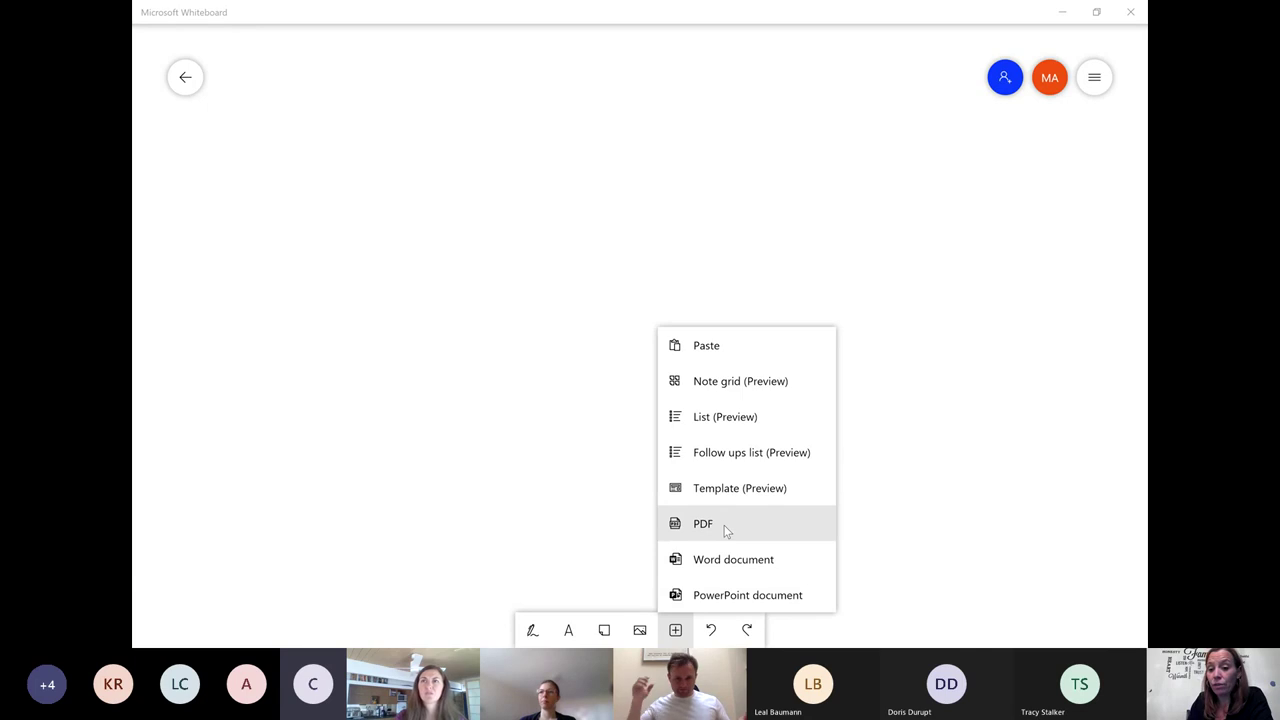
pyautogui.click(724, 525)
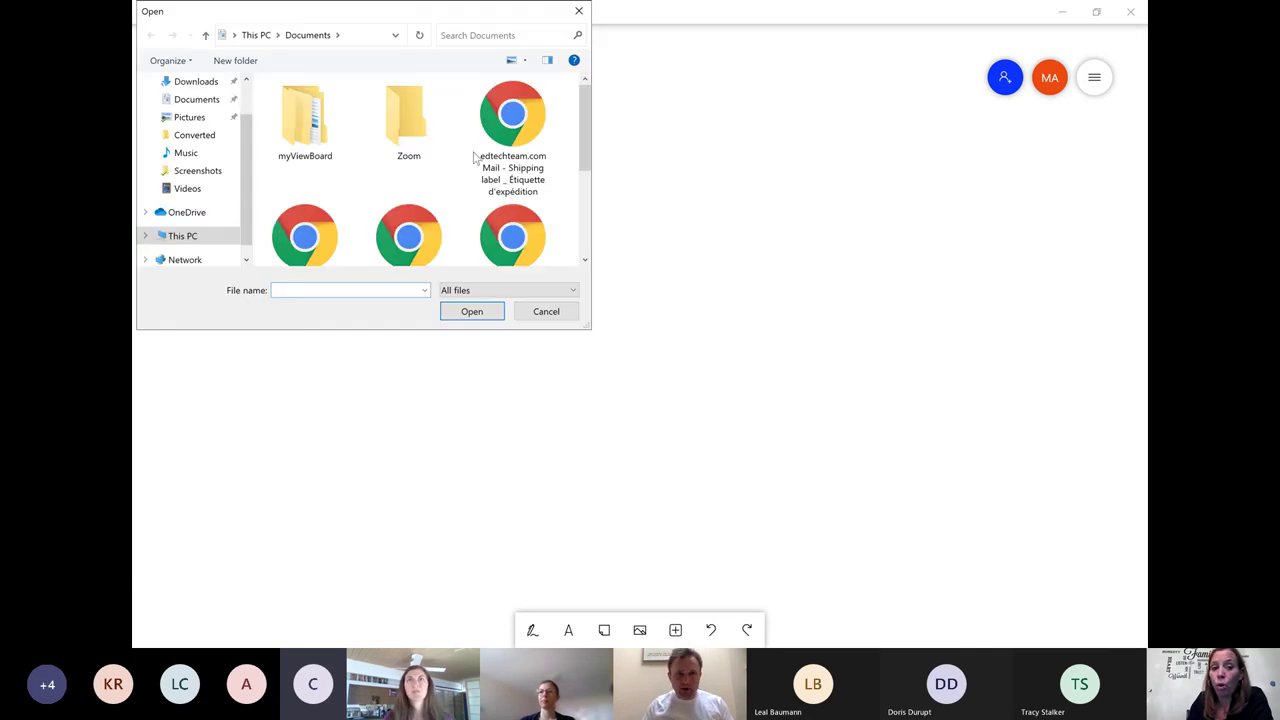
pyautogui.scroll(-1, 413, 186)
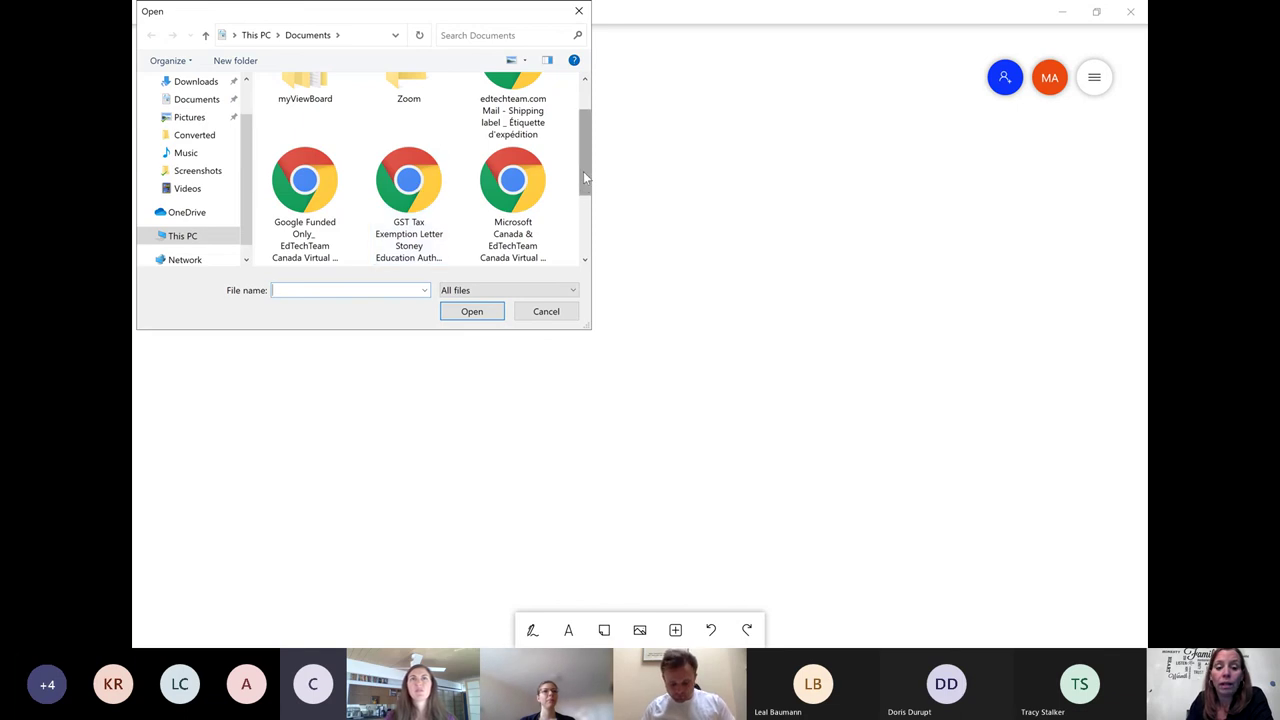
pyautogui.moveTo(583, 171); pyautogui.dragTo(577, 118)
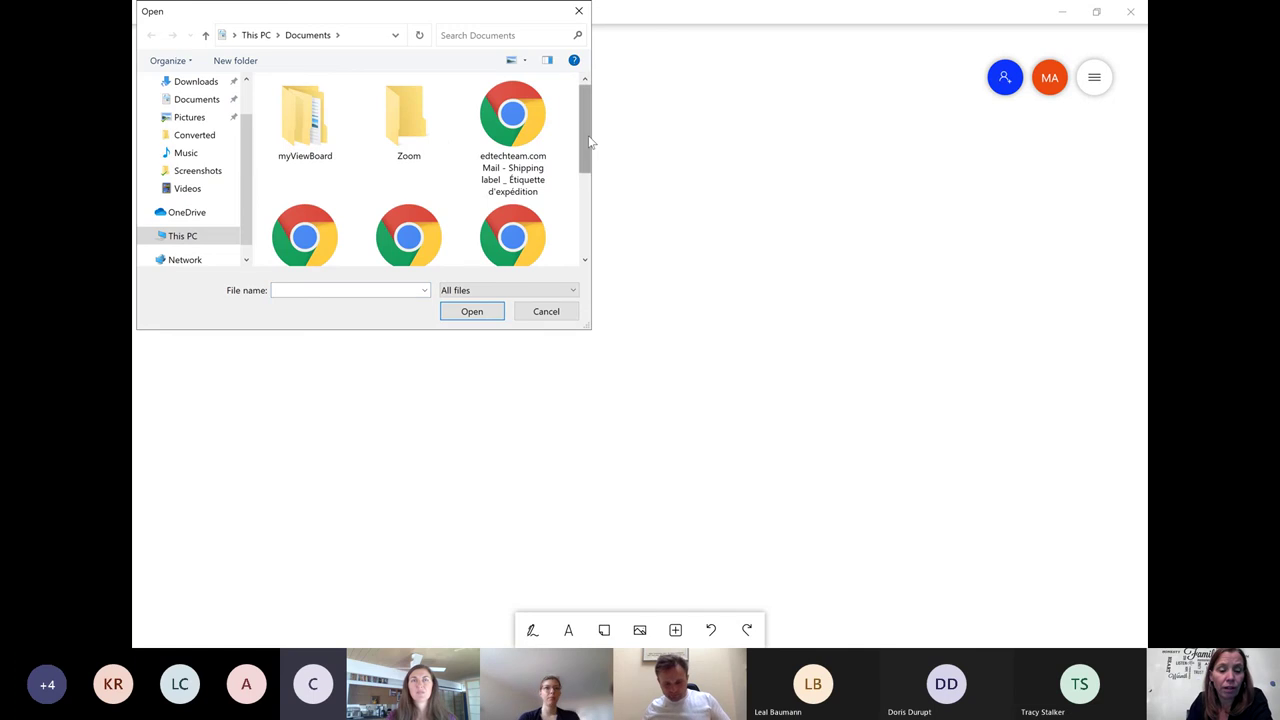
pyautogui.moveTo(586, 142); pyautogui.dragTo(568, 259)
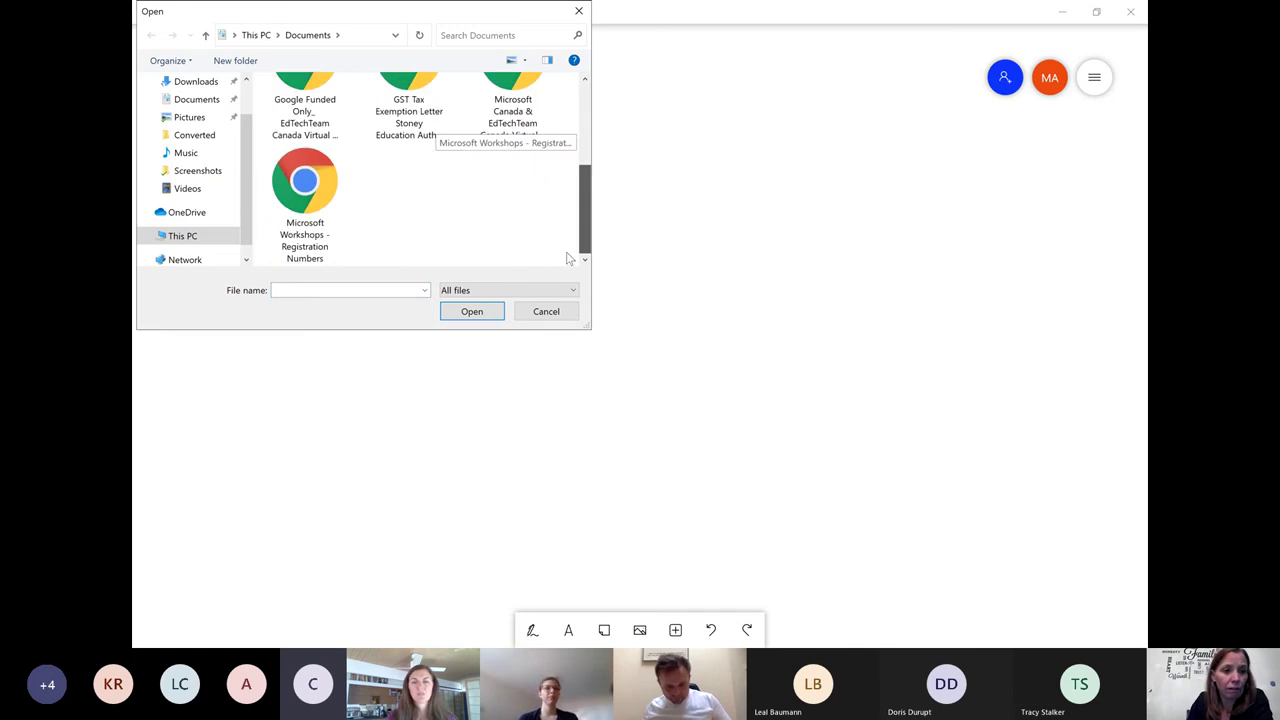
pyautogui.click(200, 100)
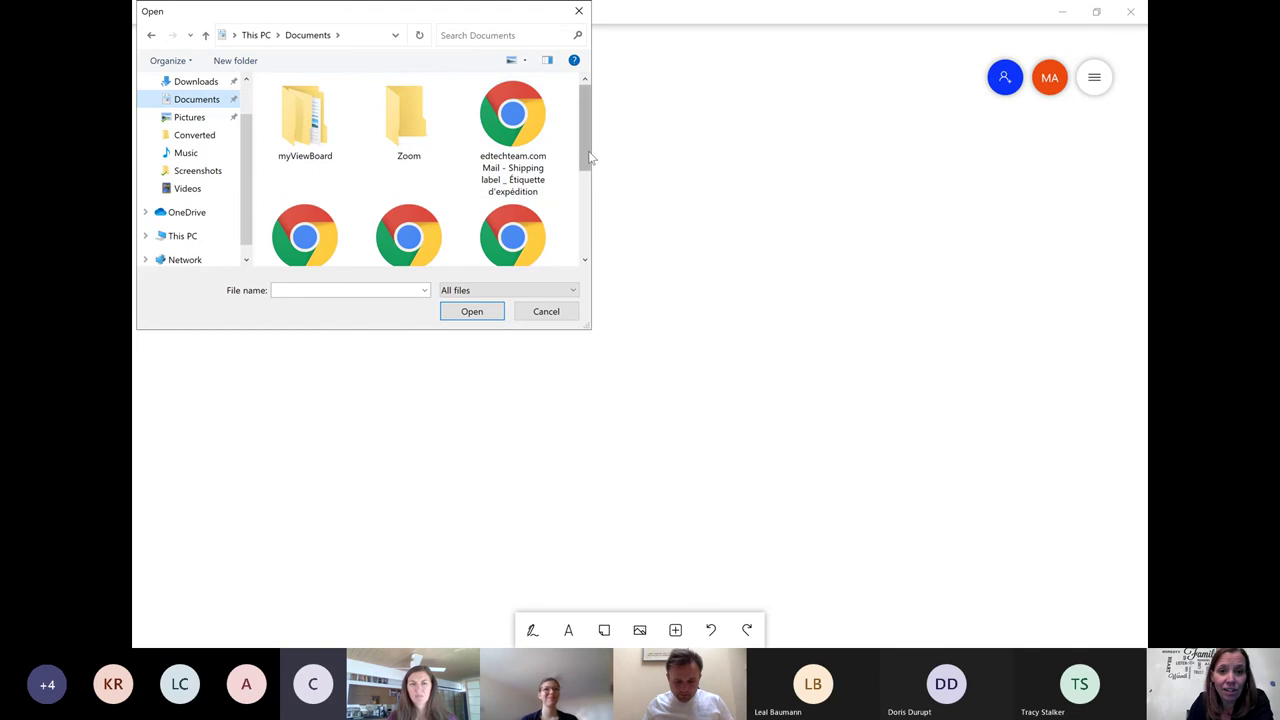
pyautogui.moveTo(587, 155); pyautogui.dragTo(584, 210)
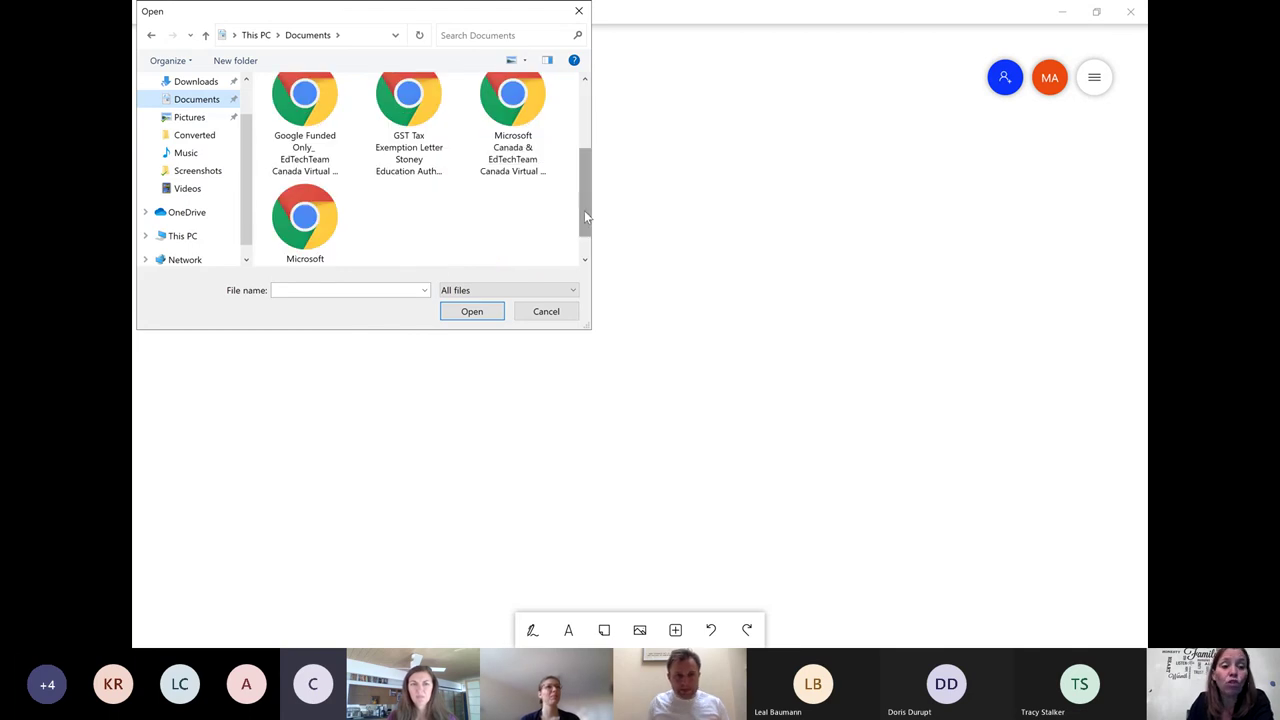
pyautogui.click(196, 84)
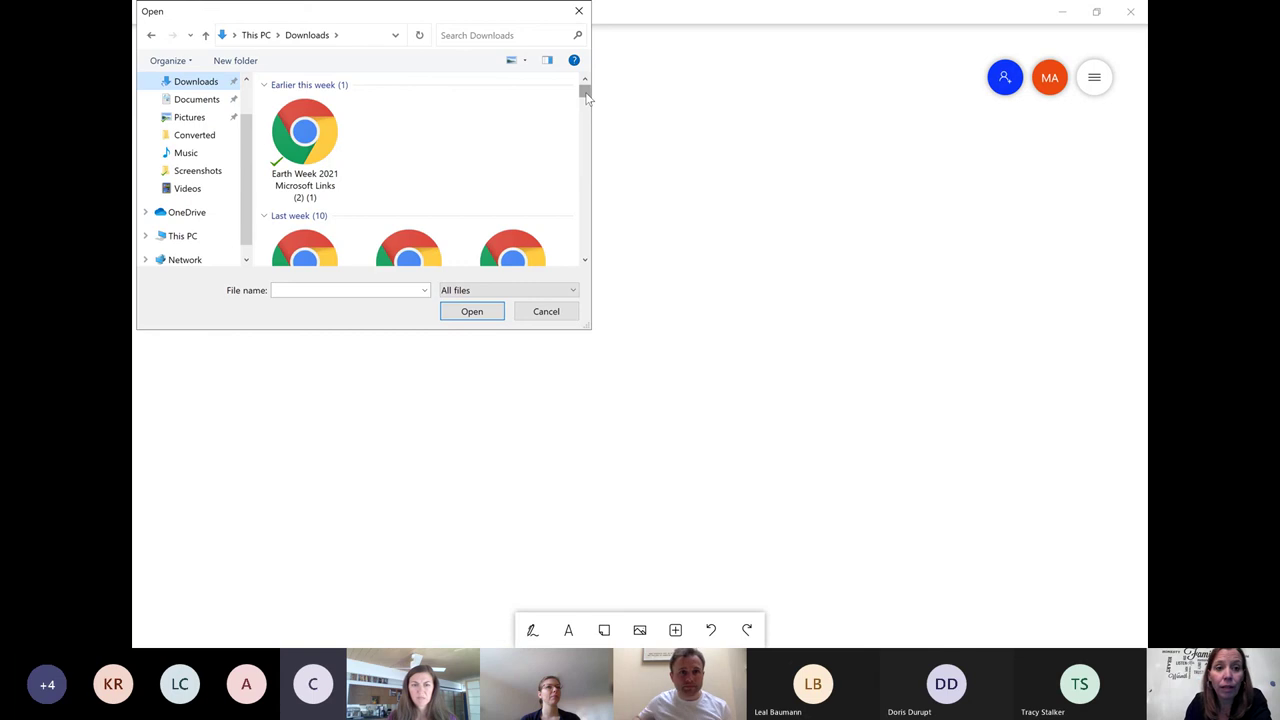
pyautogui.click(319, 162)
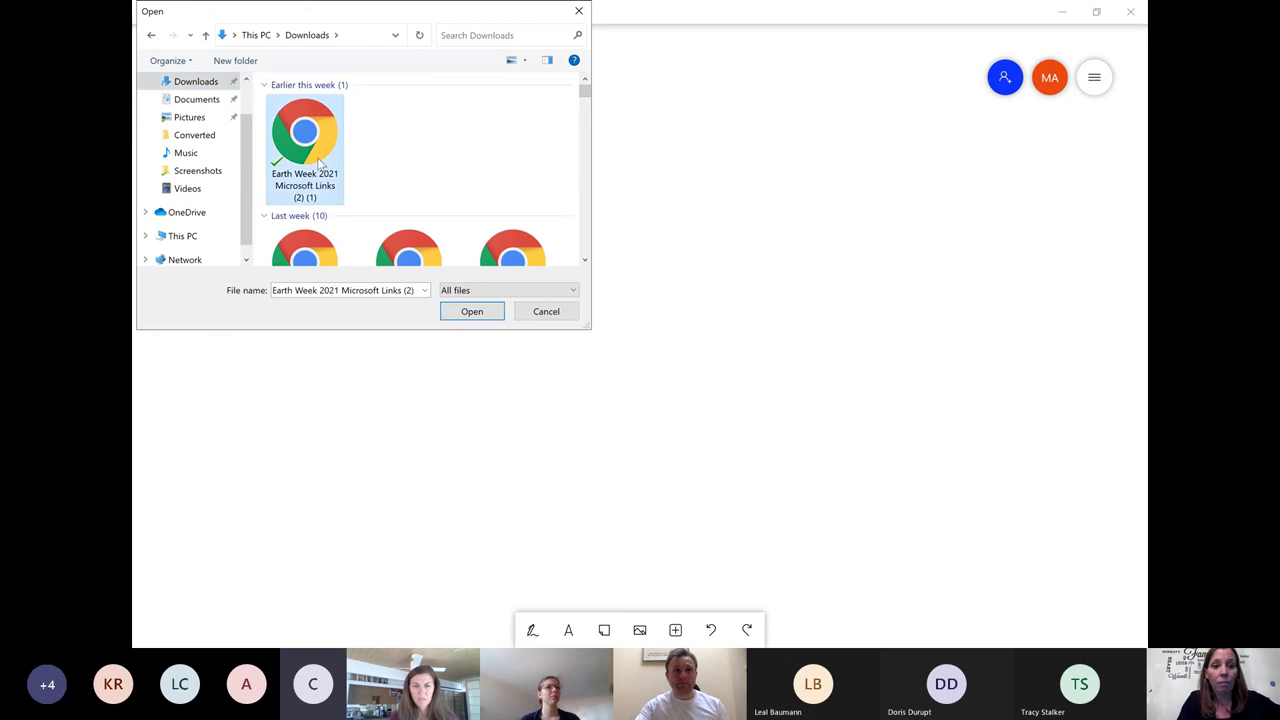
pyautogui.click(484, 310)
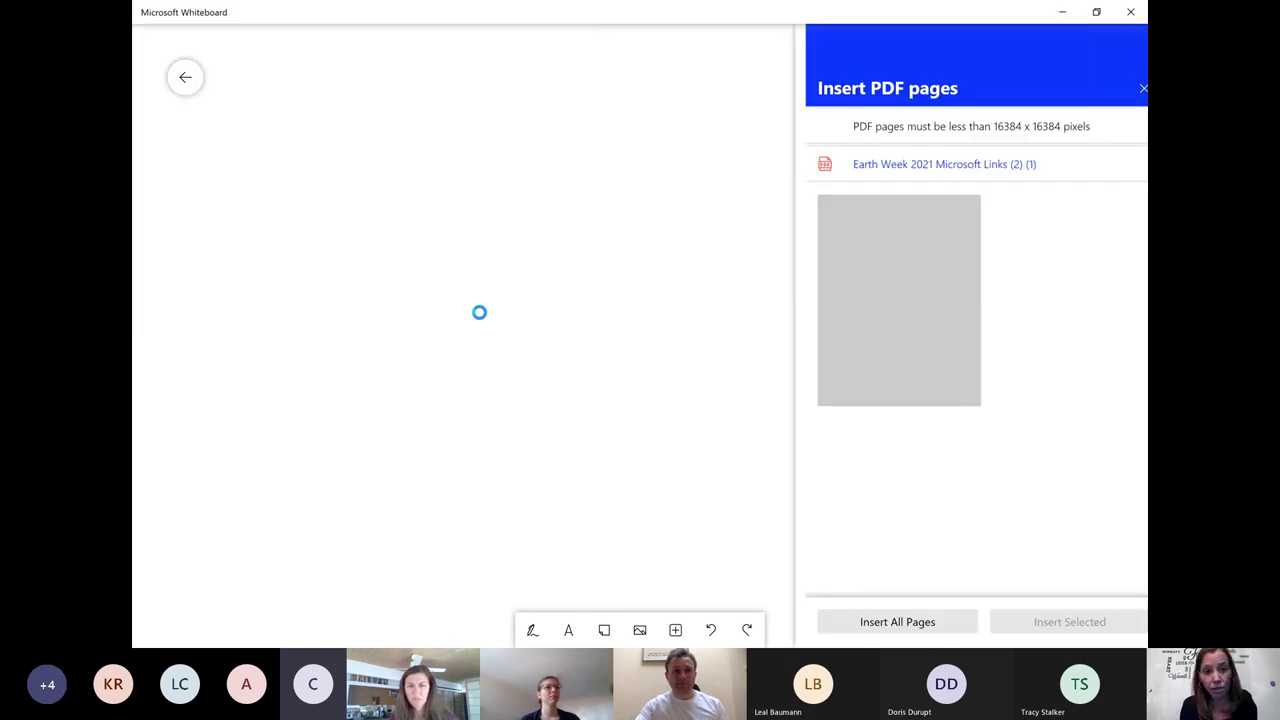
pyautogui.click(877, 237)
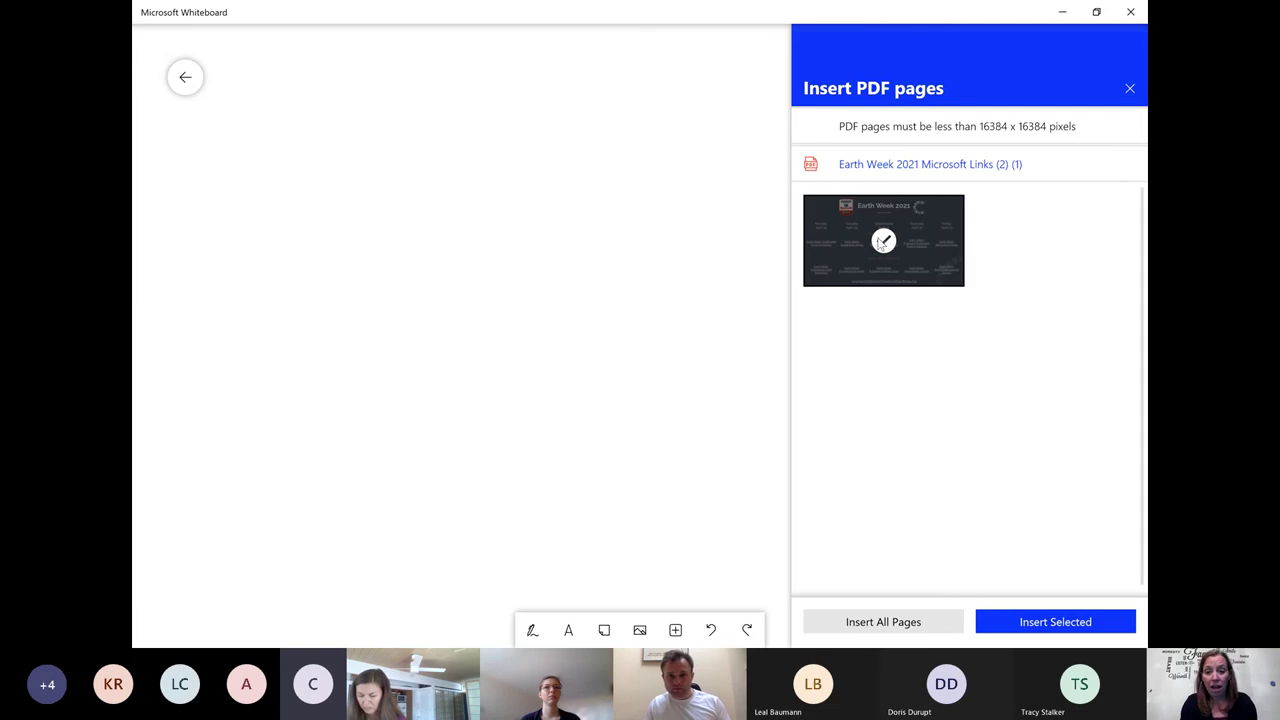
pyautogui.click(866, 622)
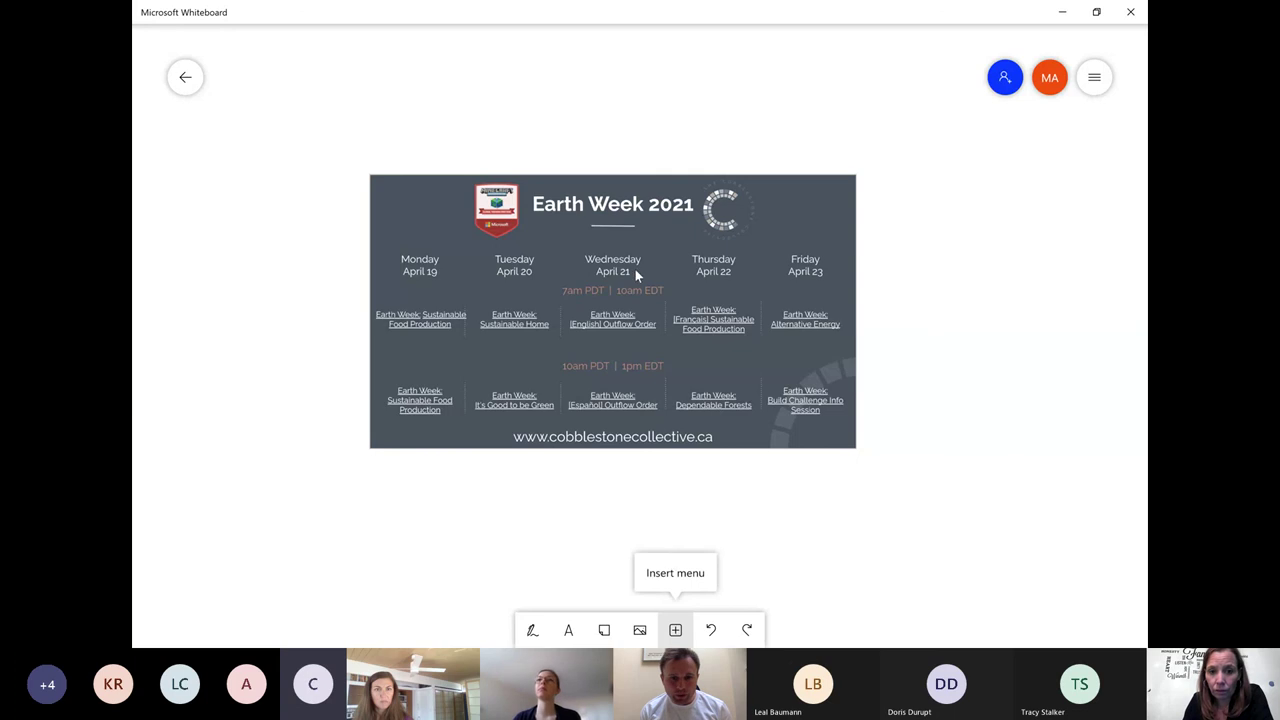
# Circle the Wednesday April 21 session in red ink, then lasso the circle and move it to the blank area right of the page
pyautogui.click(532, 630)
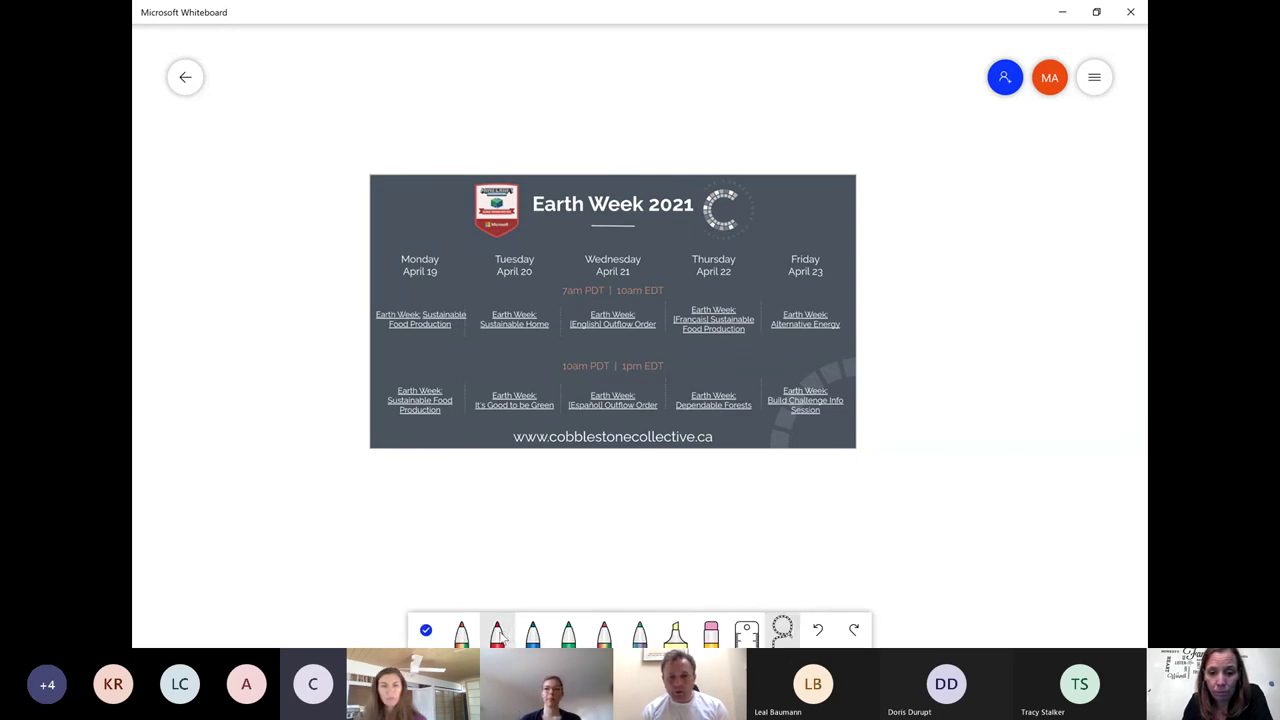
pyautogui.click(500, 630)
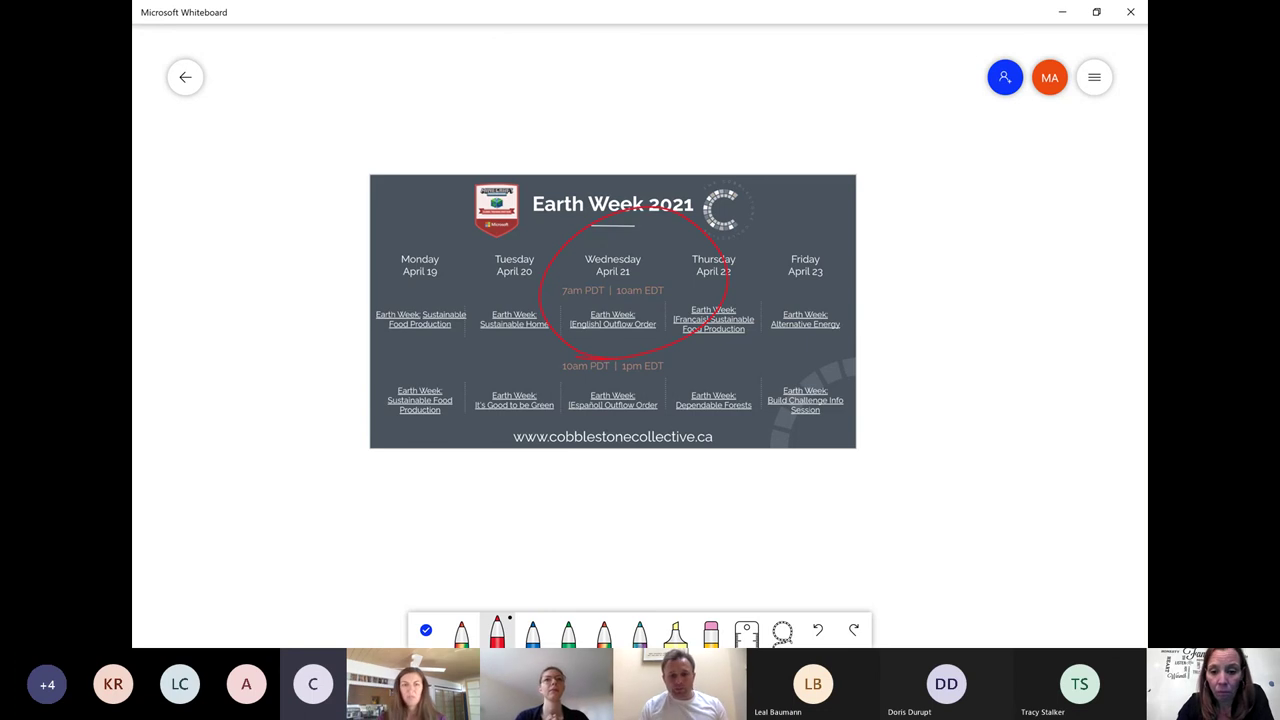
pyautogui.click(782, 630)
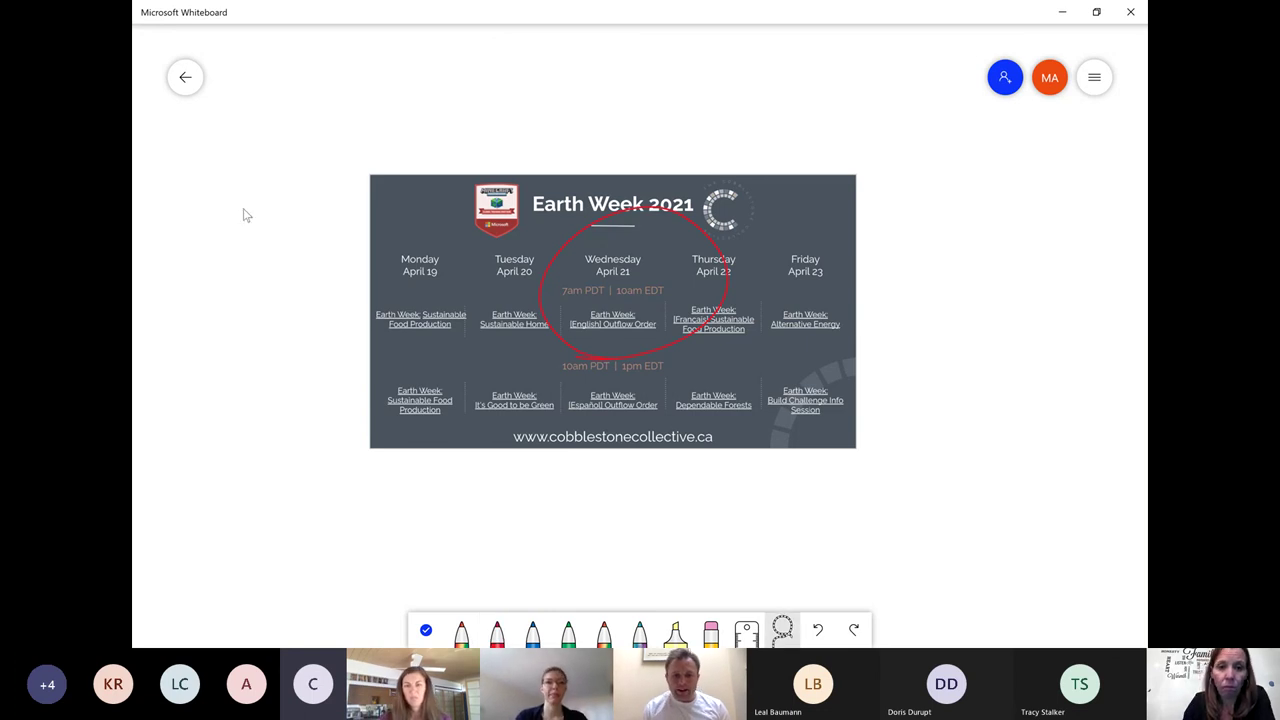
pyautogui.moveTo(736, 100)
pyautogui.mouseDown()
pyautogui.moveTo(600, 557)
pyautogui.moveTo(880, 160)
pyautogui.moveTo(768, 108)
pyautogui.mouseUp()
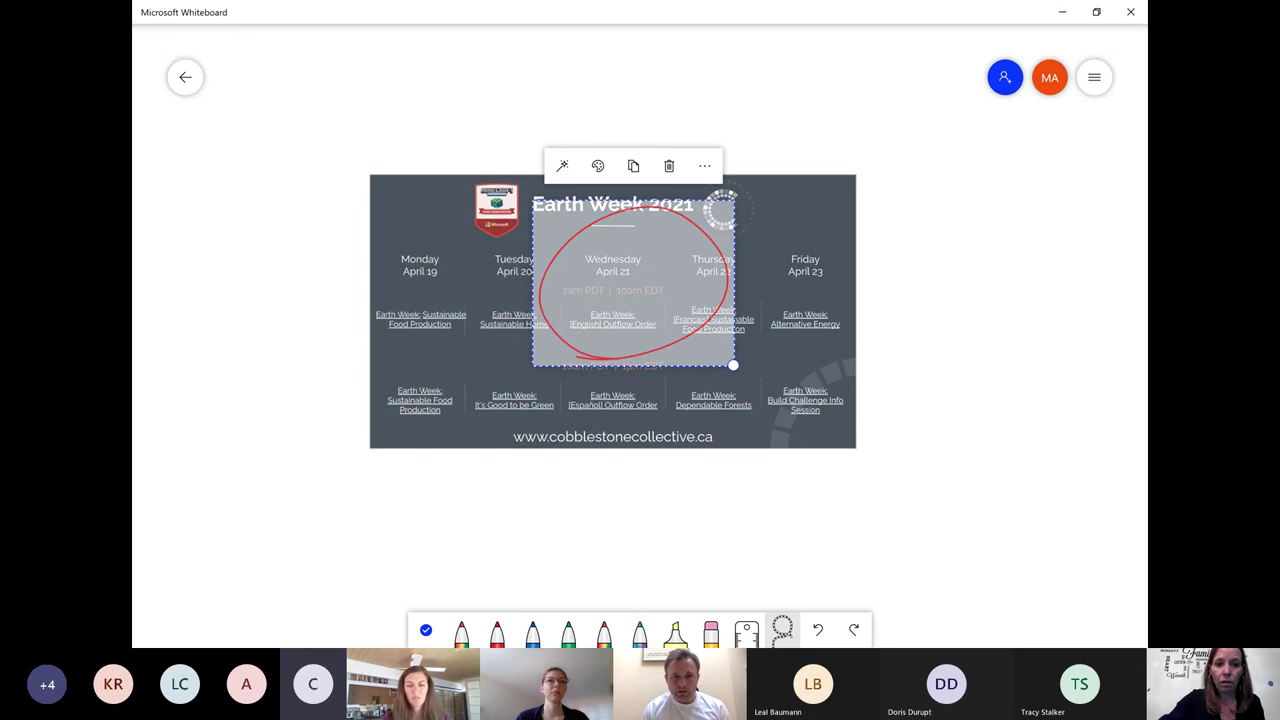
pyautogui.moveTo(600, 82)
pyautogui.mouseDown()
pyautogui.moveTo(334, 157)
pyautogui.moveTo(340, 520)
pyautogui.moveTo(798, 530)
pyautogui.moveTo(900, 475)
pyautogui.moveTo(610, 82)
pyautogui.mouseUp()
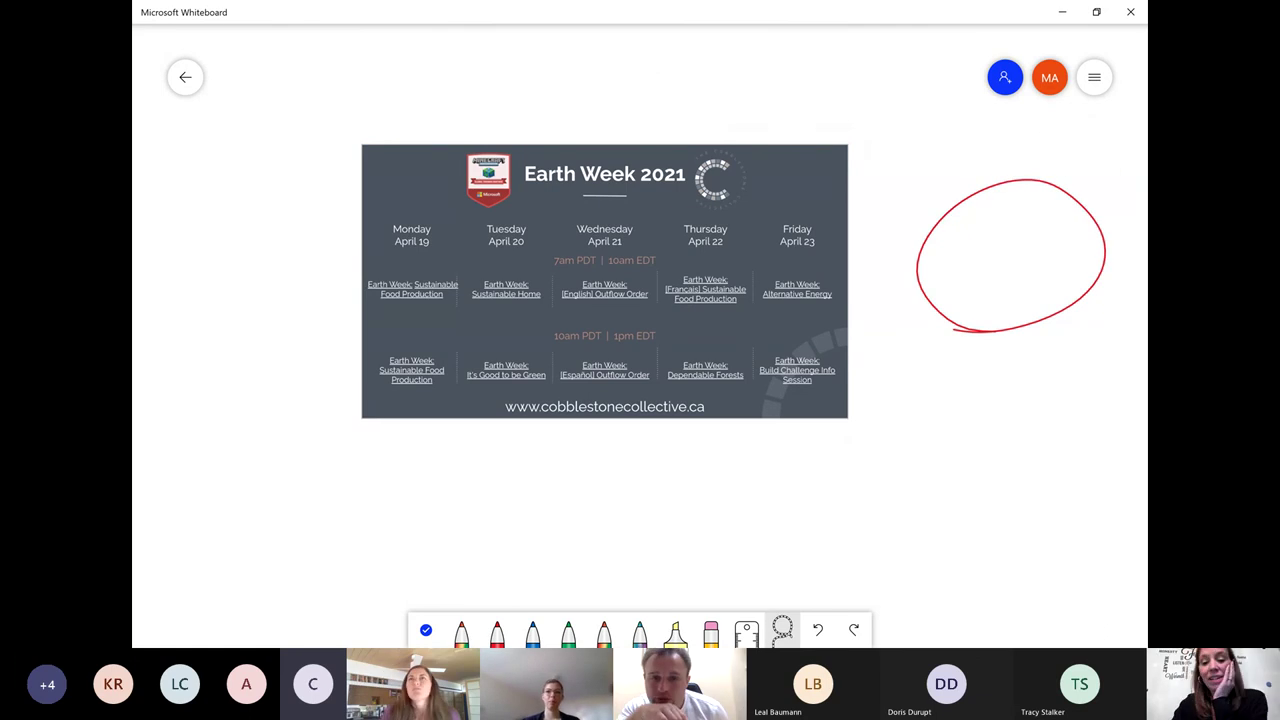
# Draw two red circles, one above the other, in the blank area left of the Earth Week page
pyautogui.click(497, 630)
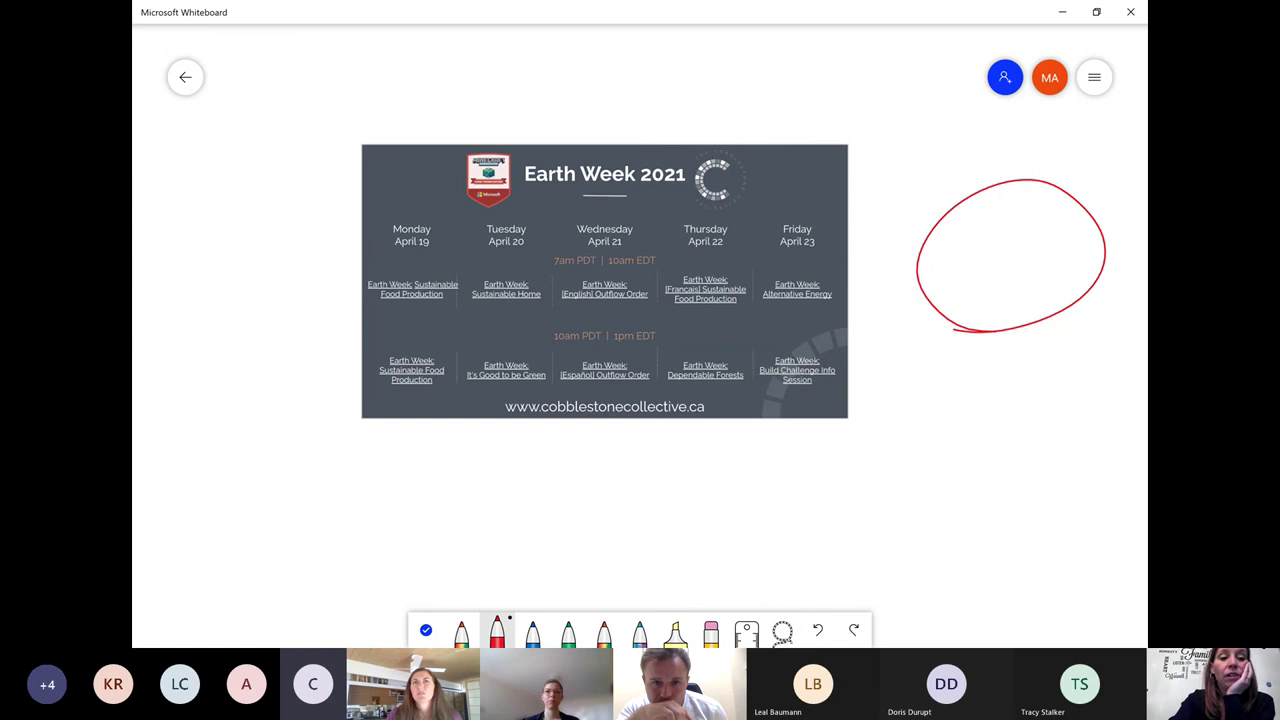
pyautogui.moveTo(291, 300); pyautogui.dragTo(218, 318)
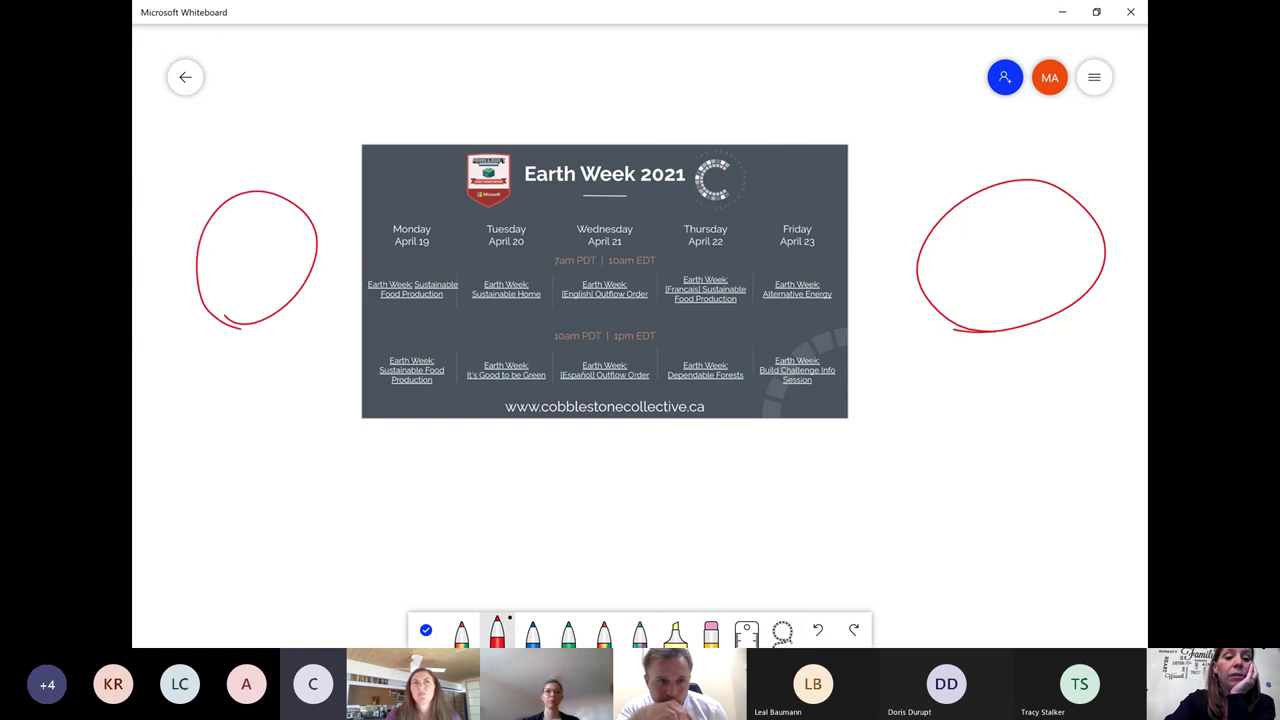
pyautogui.moveTo(268, 377); pyautogui.dragTo(240, 489)
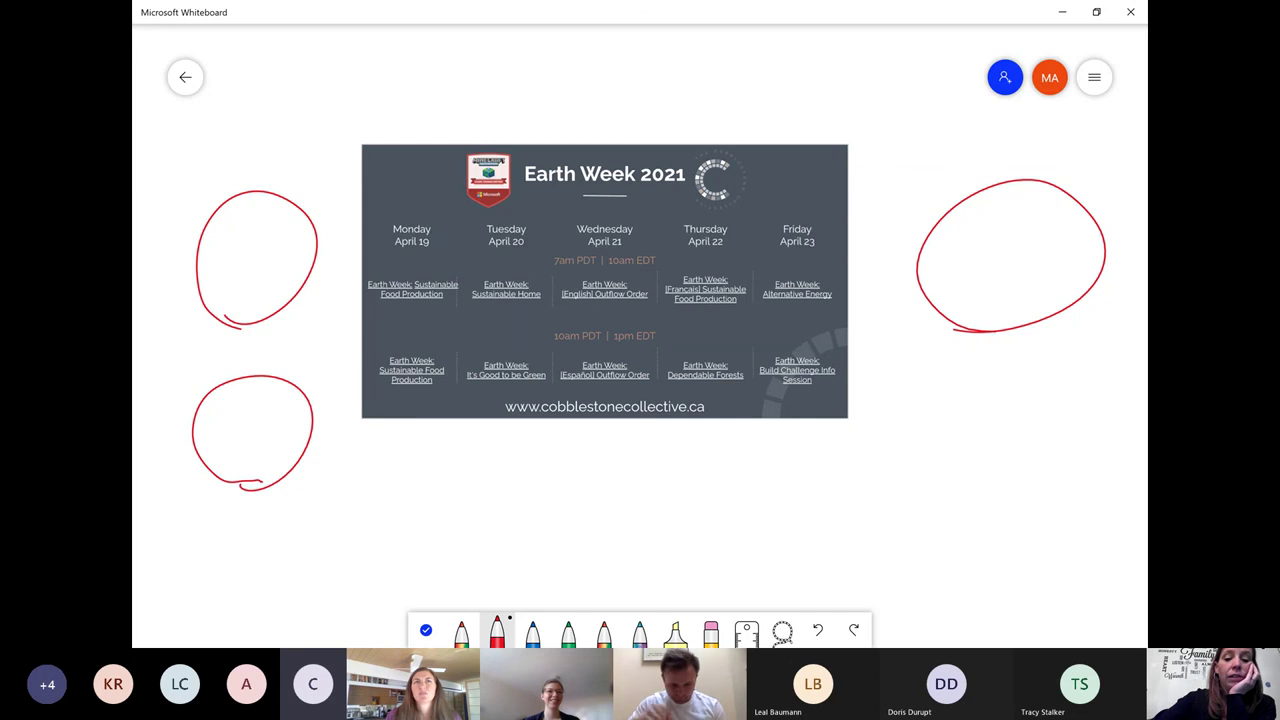
# Lasso the lower circle left of the Earth Week page, clear the selection and exit inking mode
pyautogui.click(782, 630)
pyautogui.moveTo(214, 369); pyautogui.dragTo(278, 537)
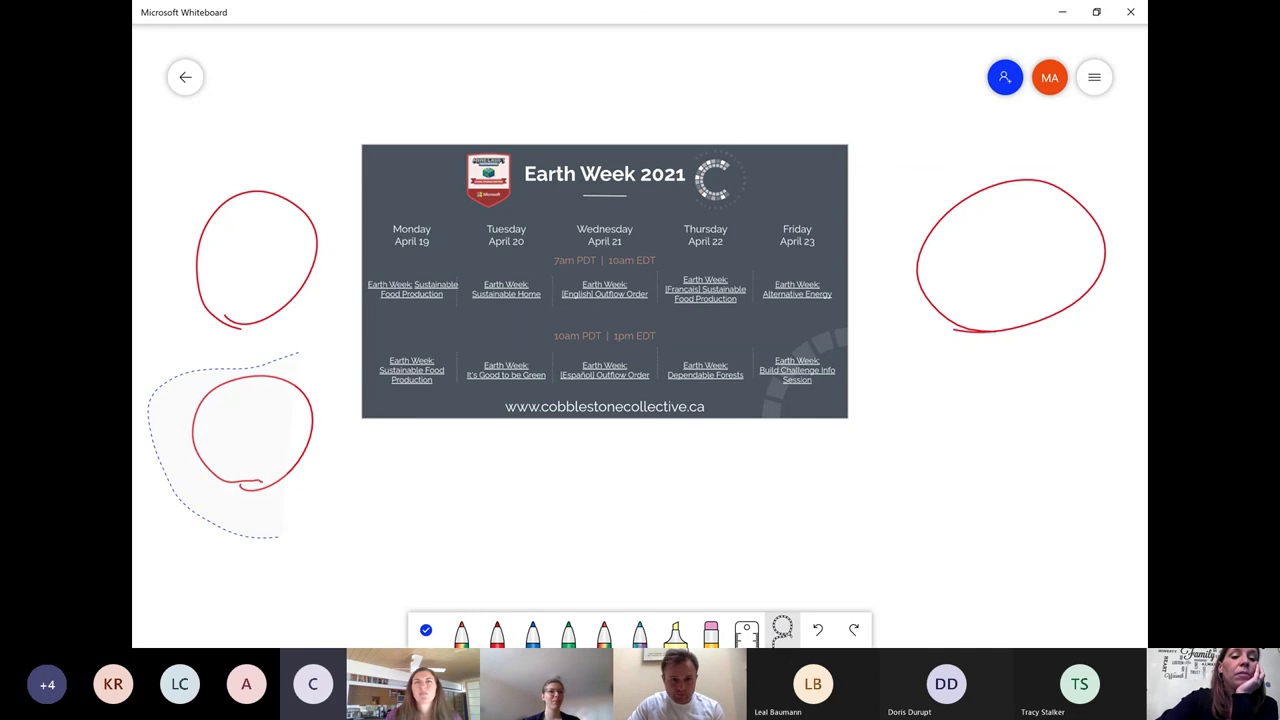
pyautogui.moveTo(312, 368); pyautogui.dragTo(312, 368)
pyautogui.press('Escape')
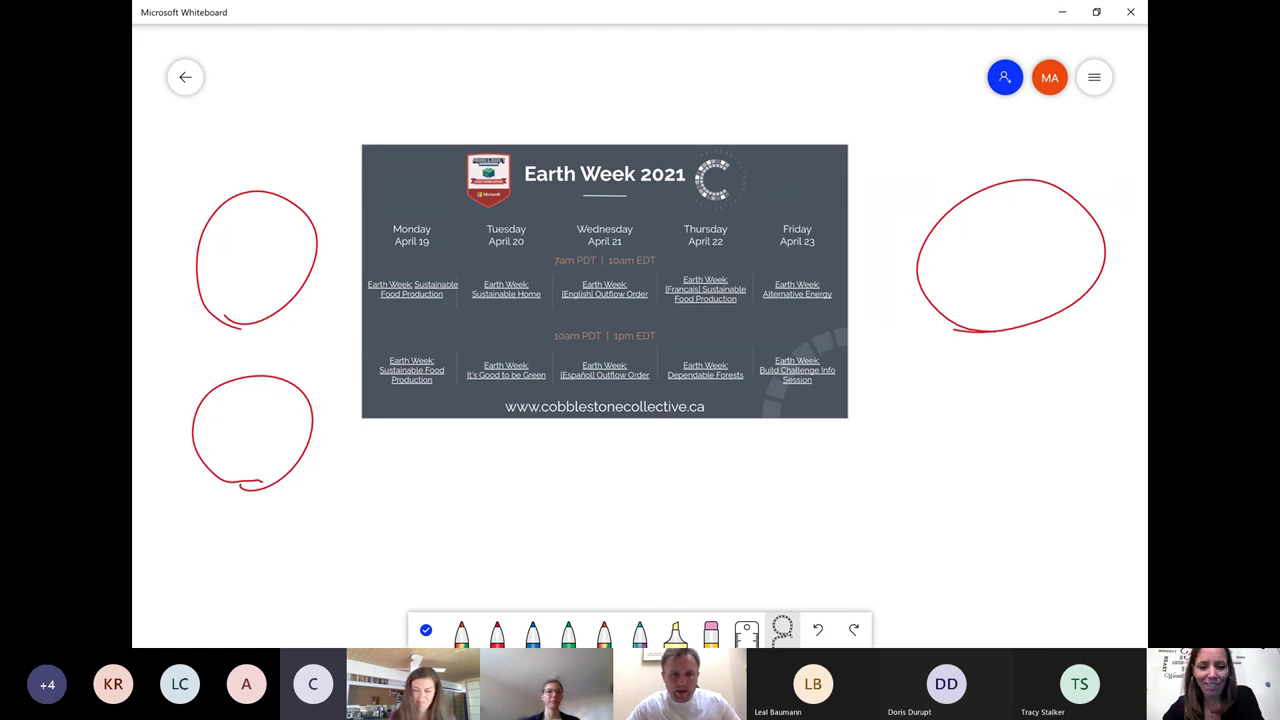
pyautogui.click(426, 629)
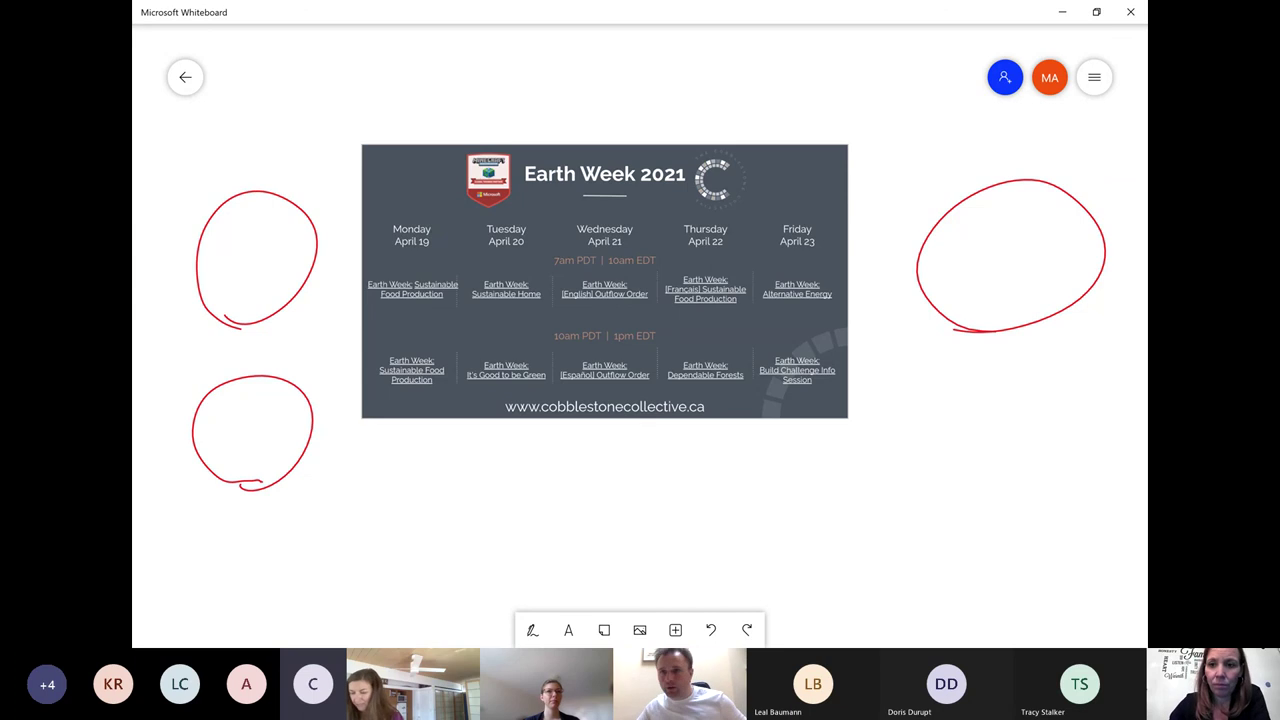
# Look at the additional options for the circle right of the page and at the content types available for insertion
pyautogui.click(1010, 255)
pyautogui.click(1082, 138)
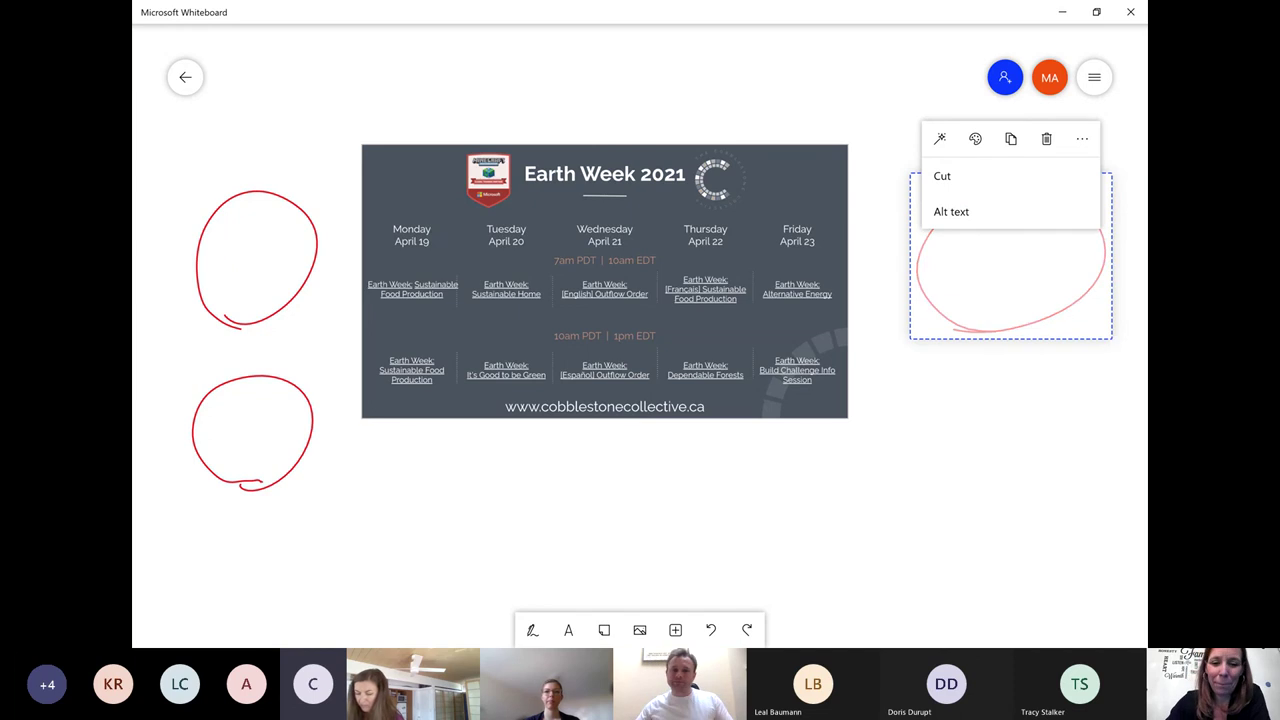
pyautogui.click(604, 281)
pyautogui.click(675, 630)
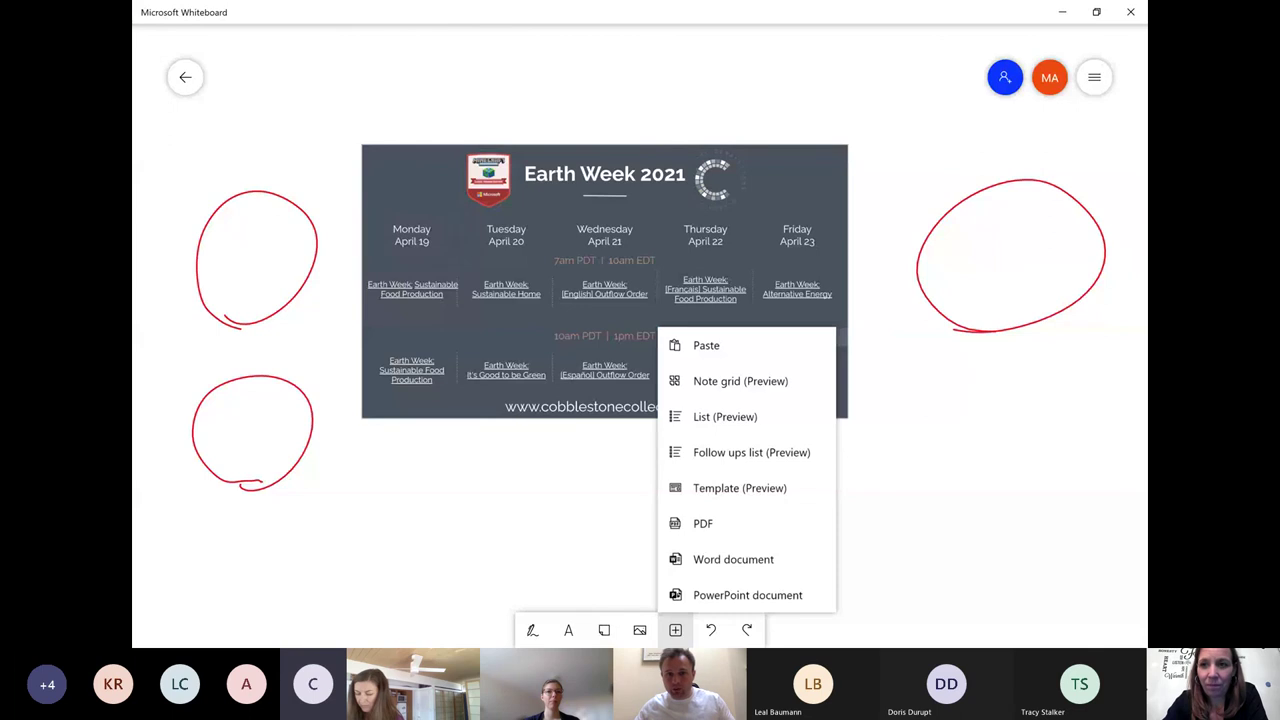
# Turn on Active pen in the board settings and close the settings
pyautogui.click(1094, 77)
pyautogui.click(1094, 77)
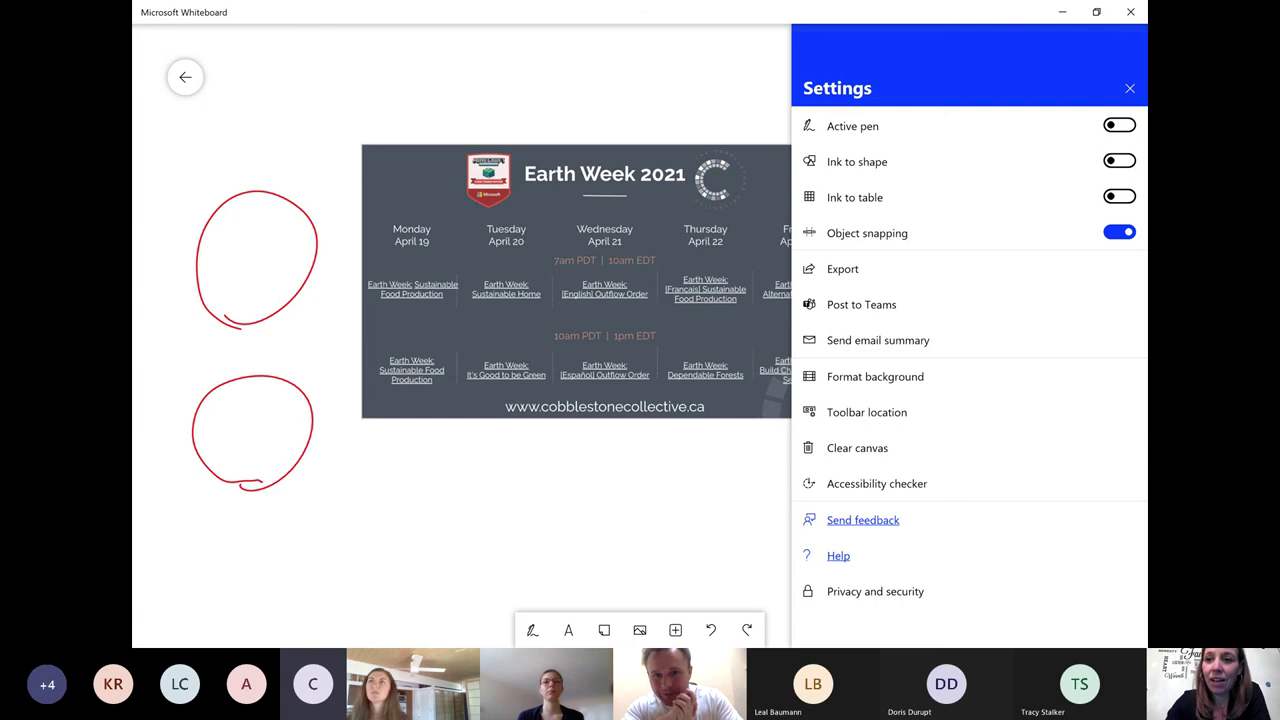
pyautogui.click(1119, 125)
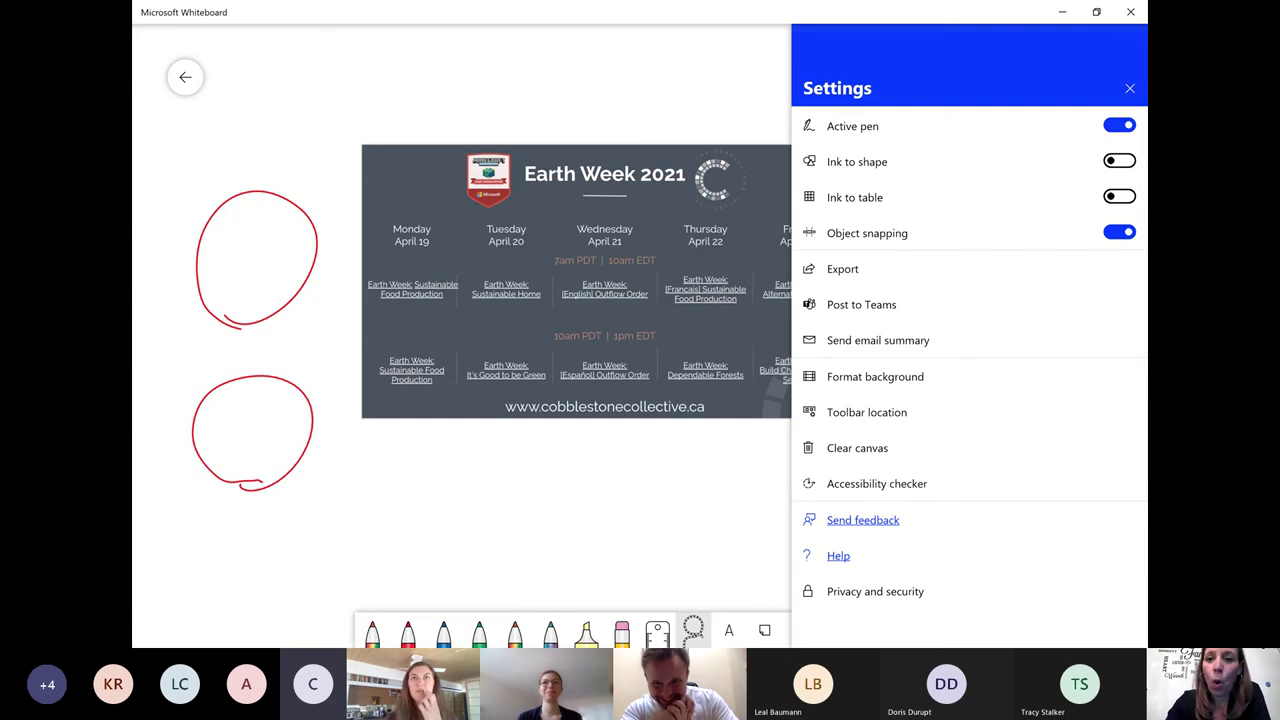
pyautogui.press('Escape')
# Select the blue pen and change its ink color to light blue
pyautogui.click(443, 630)
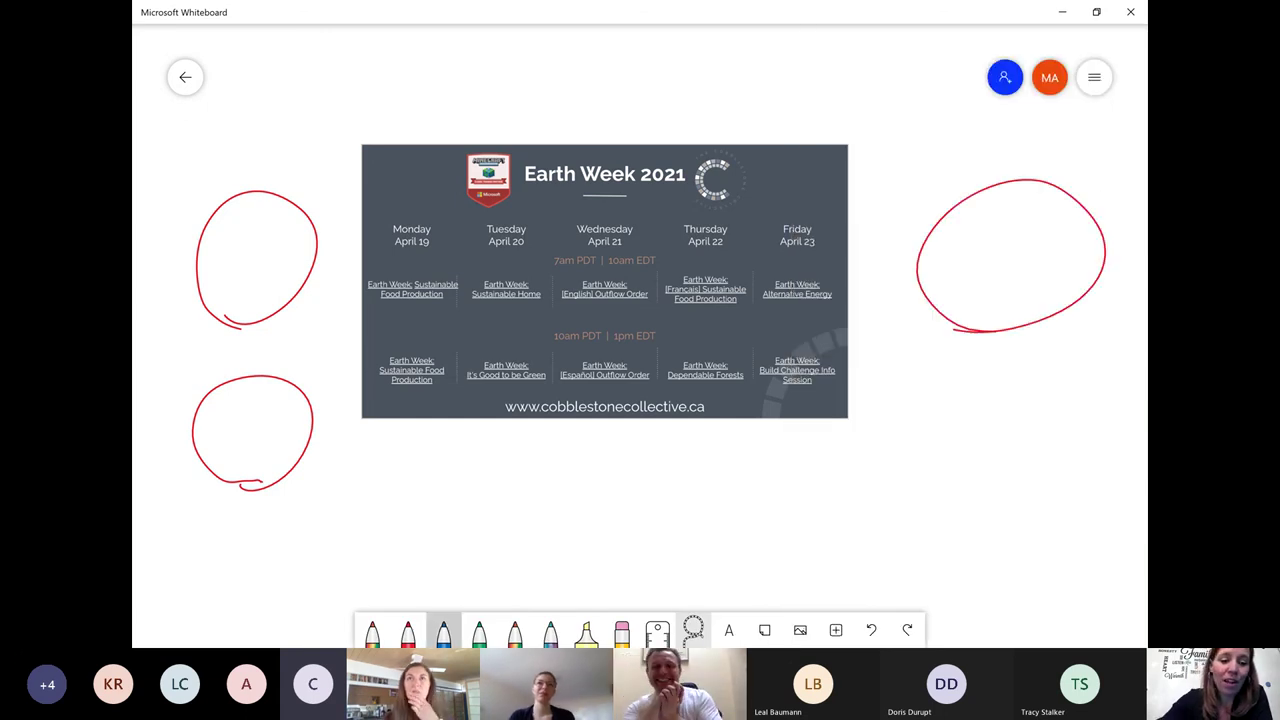
pyautogui.scroll(-2, 640, 330)
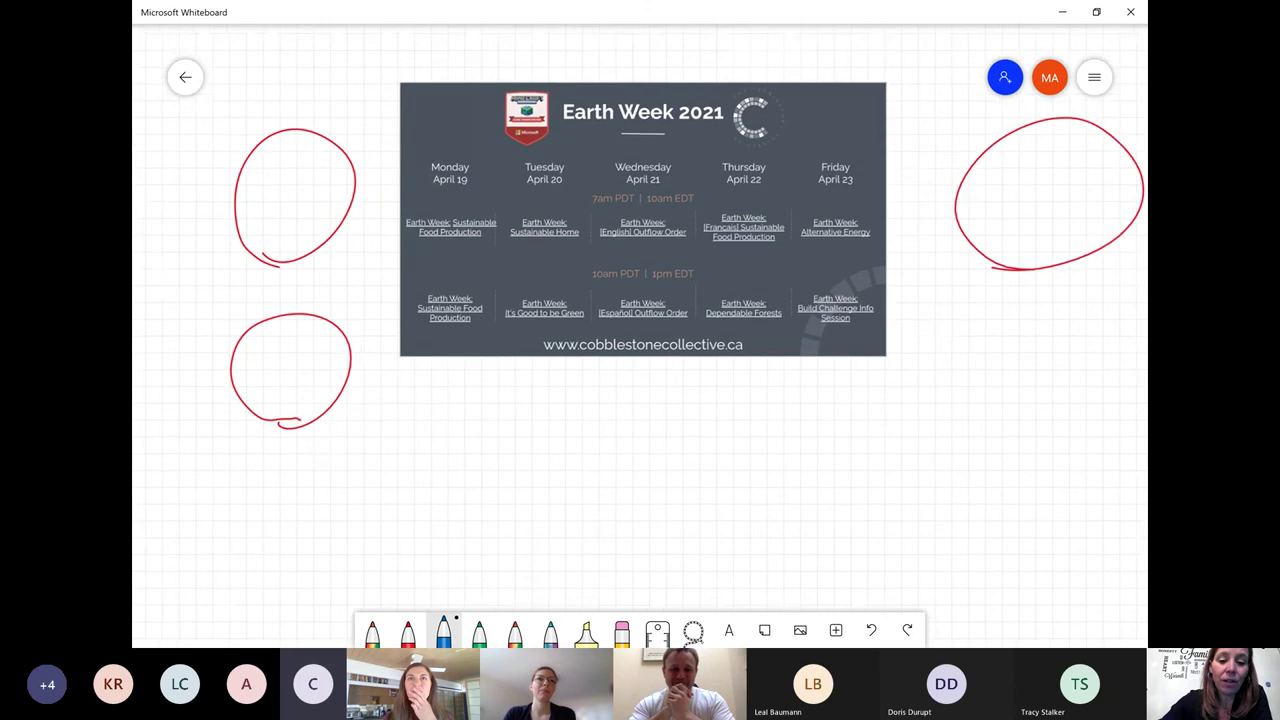
pyautogui.click(443, 630)
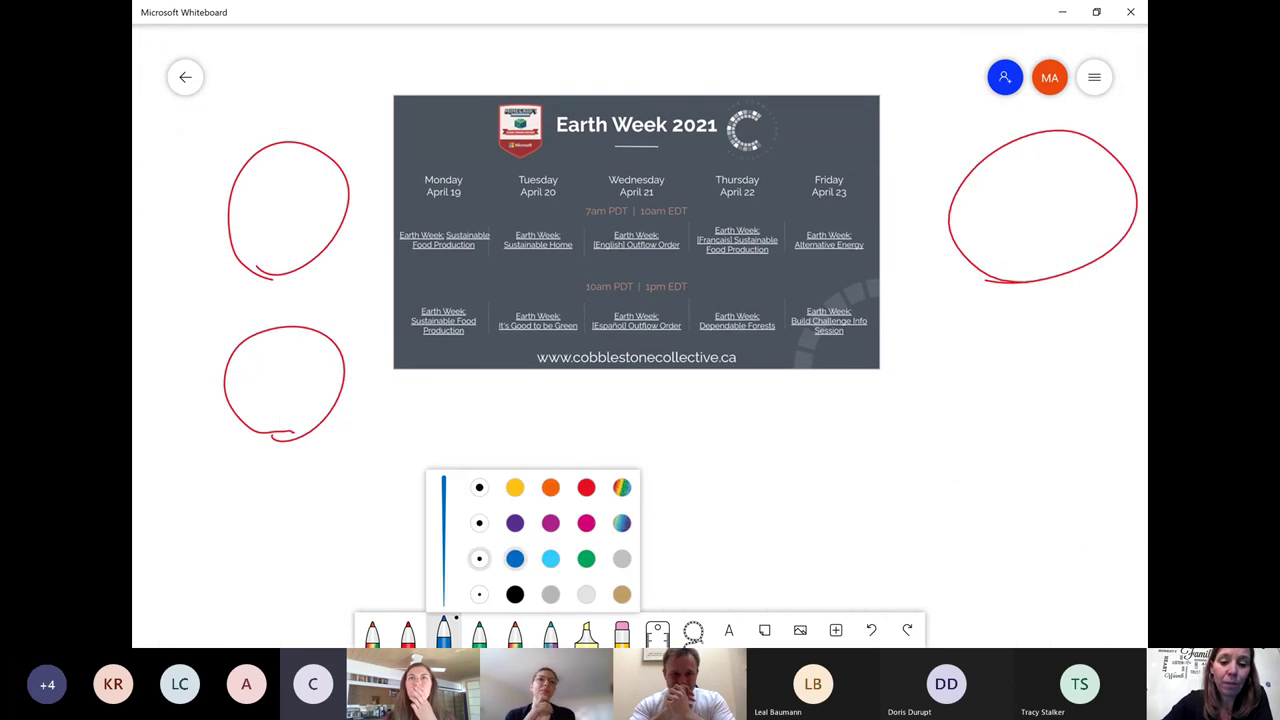
pyautogui.click(443, 630)
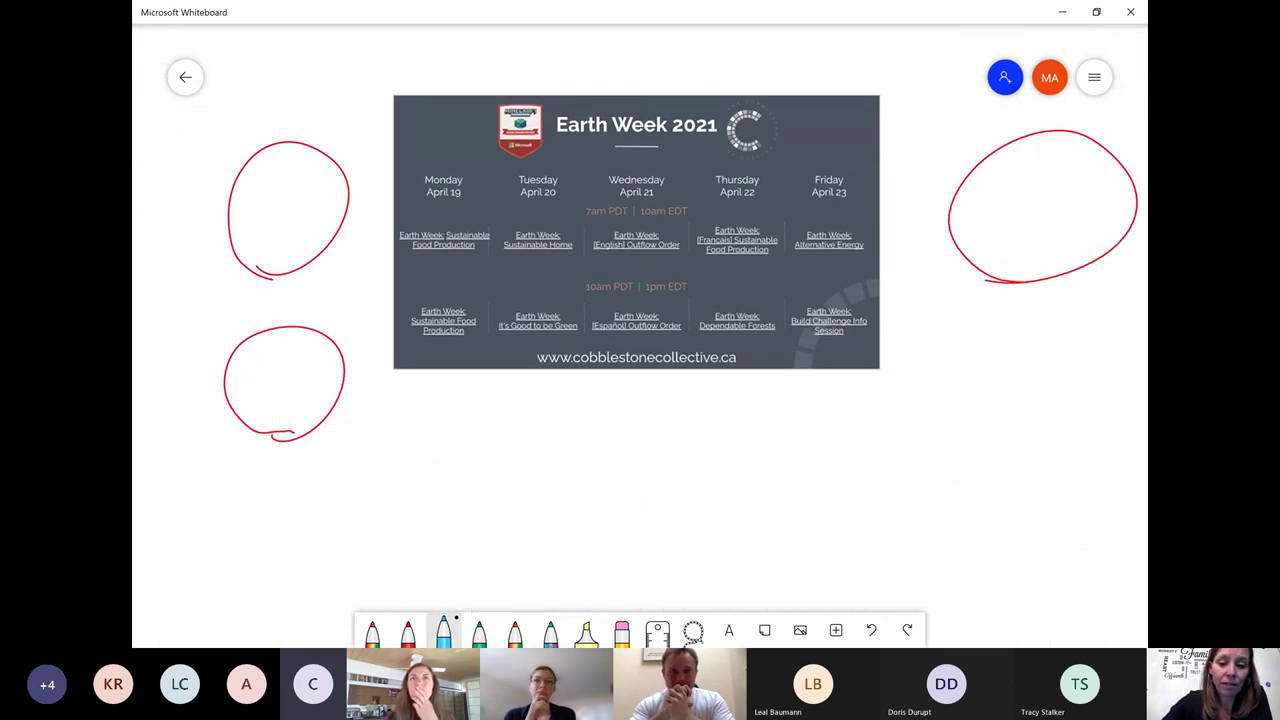
# Switch to the green pen, select the lower red circle left of the page and clear the selection
pyautogui.scroll(-2, 640, 330)
pyautogui.scroll(-1, 640, 330)
pyautogui.click(479, 630)
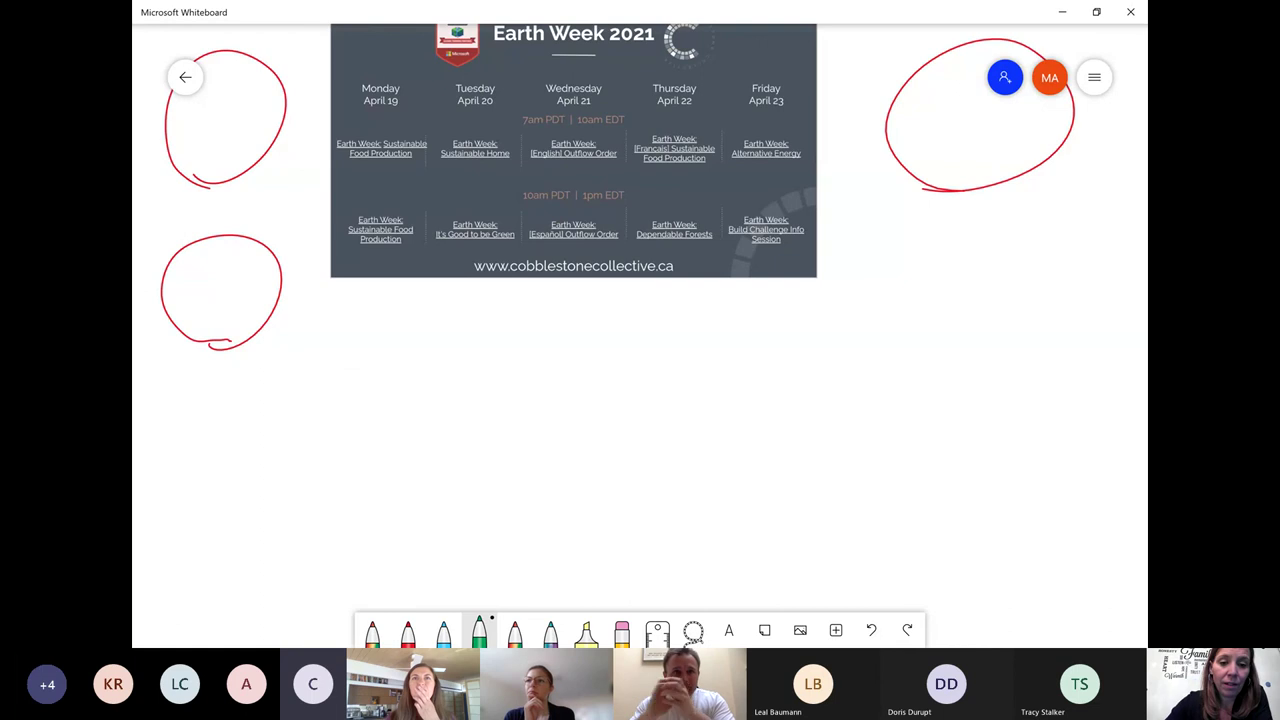
pyautogui.click(222, 238)
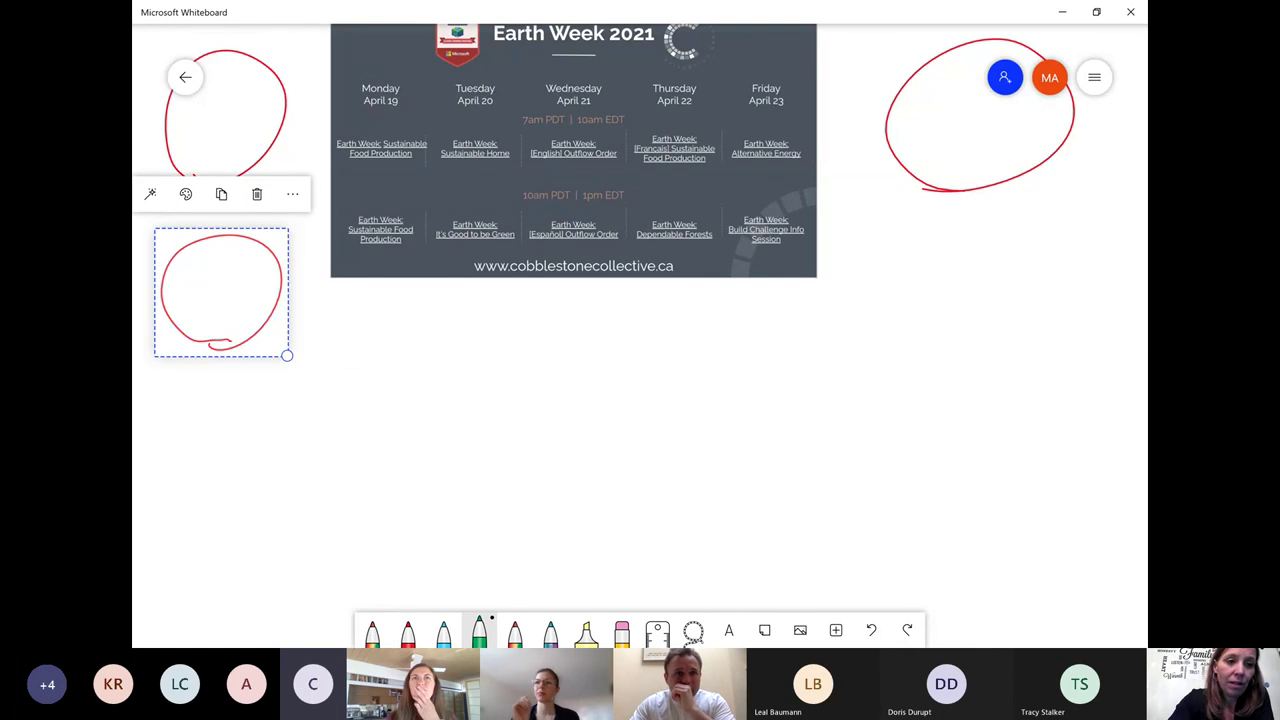
pyautogui.press('Escape')
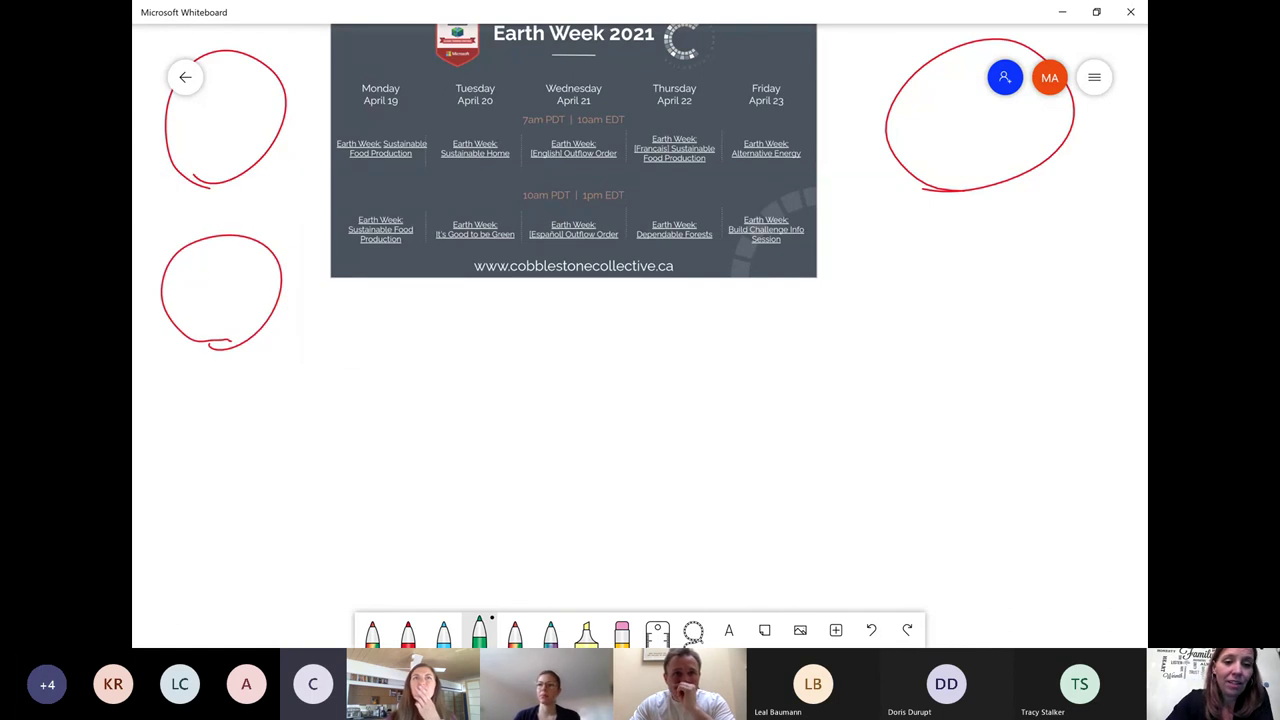
pyautogui.scroll(-1, 640, 330)
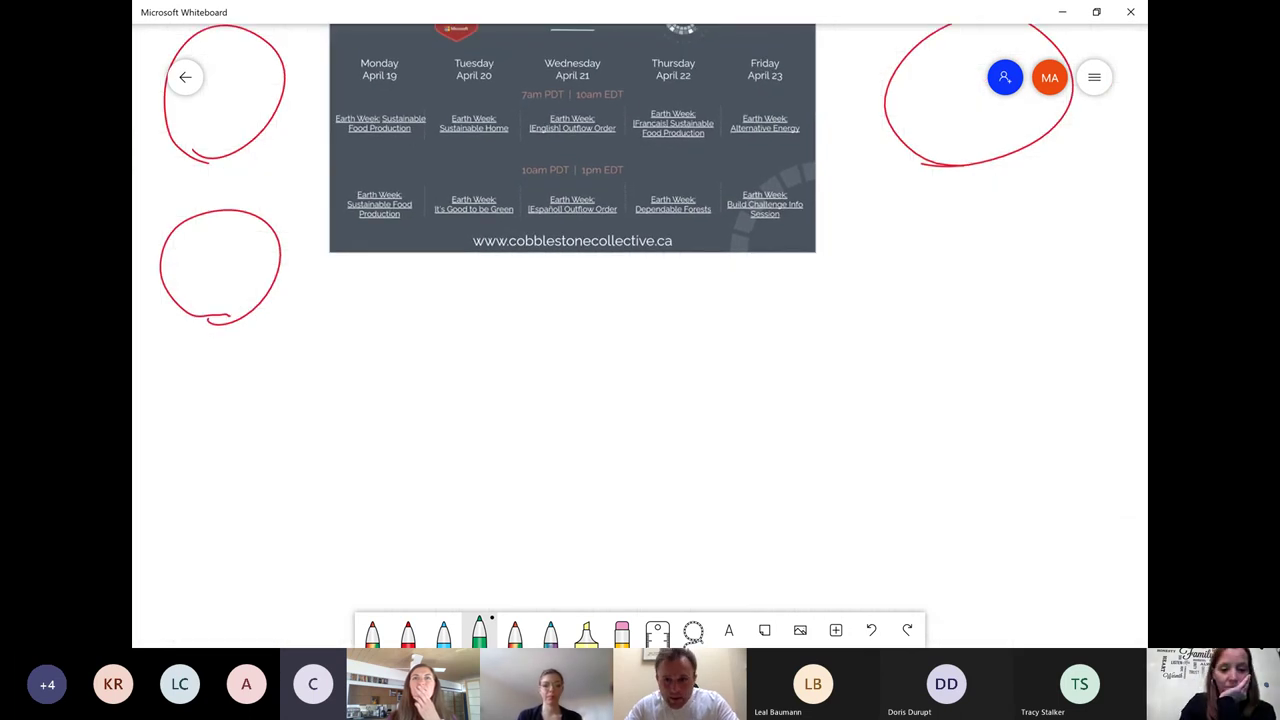
# Change the green pen's ink color to the magenta-purple shade and close the color palette
pyautogui.click(479, 630)
pyautogui.click(479, 630)
pyautogui.click(479, 630)
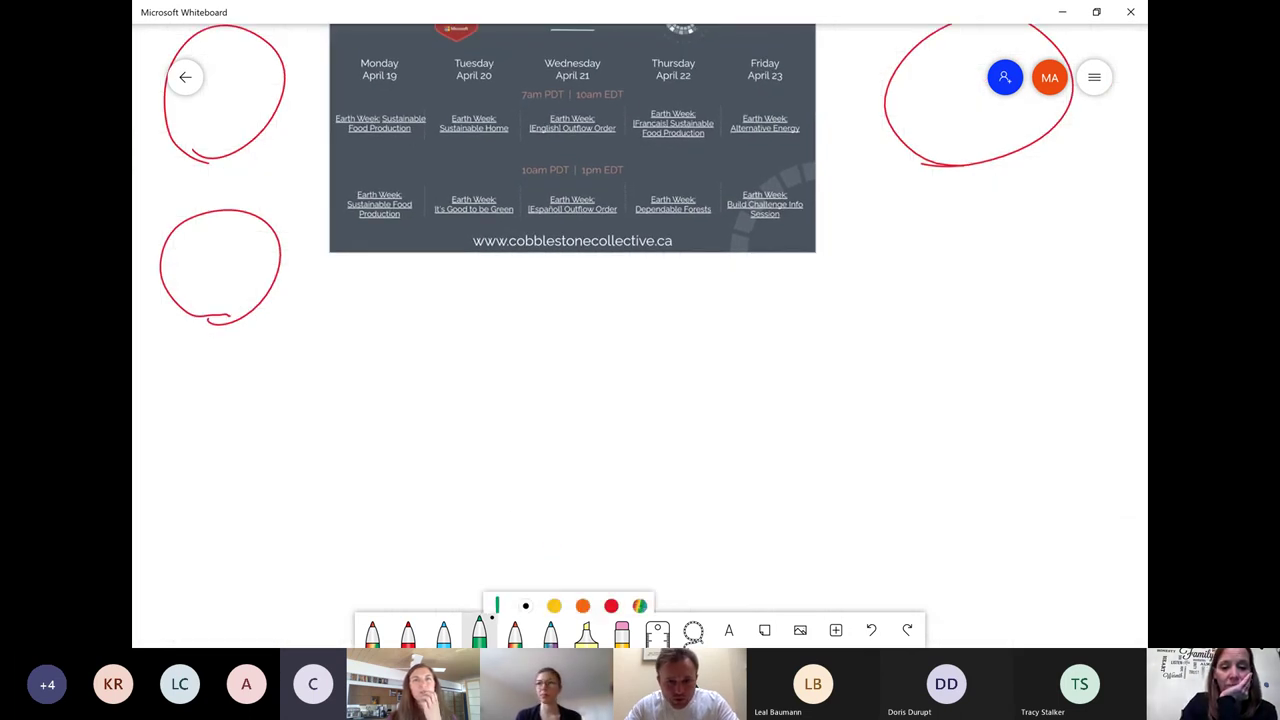
pyautogui.click(586, 523)
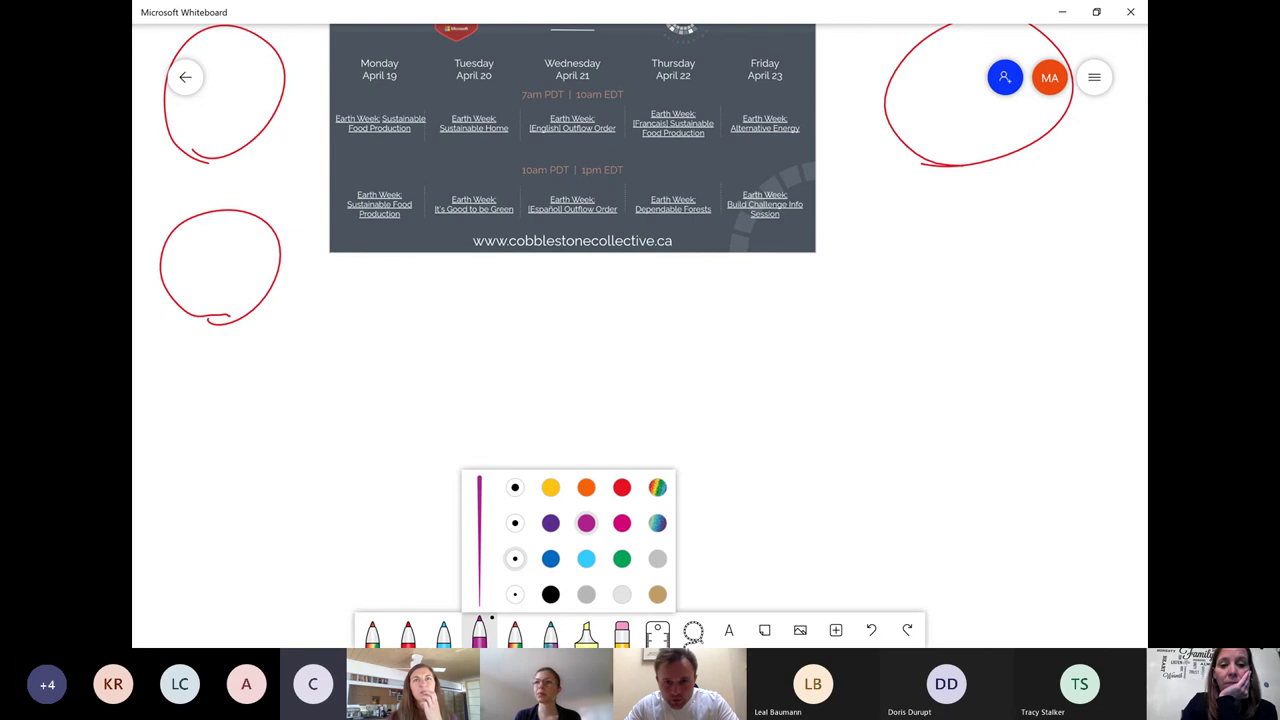
pyautogui.rightClick(660, 345)
pyautogui.moveTo(660, 345); pyautogui.dragTo(626, 379)
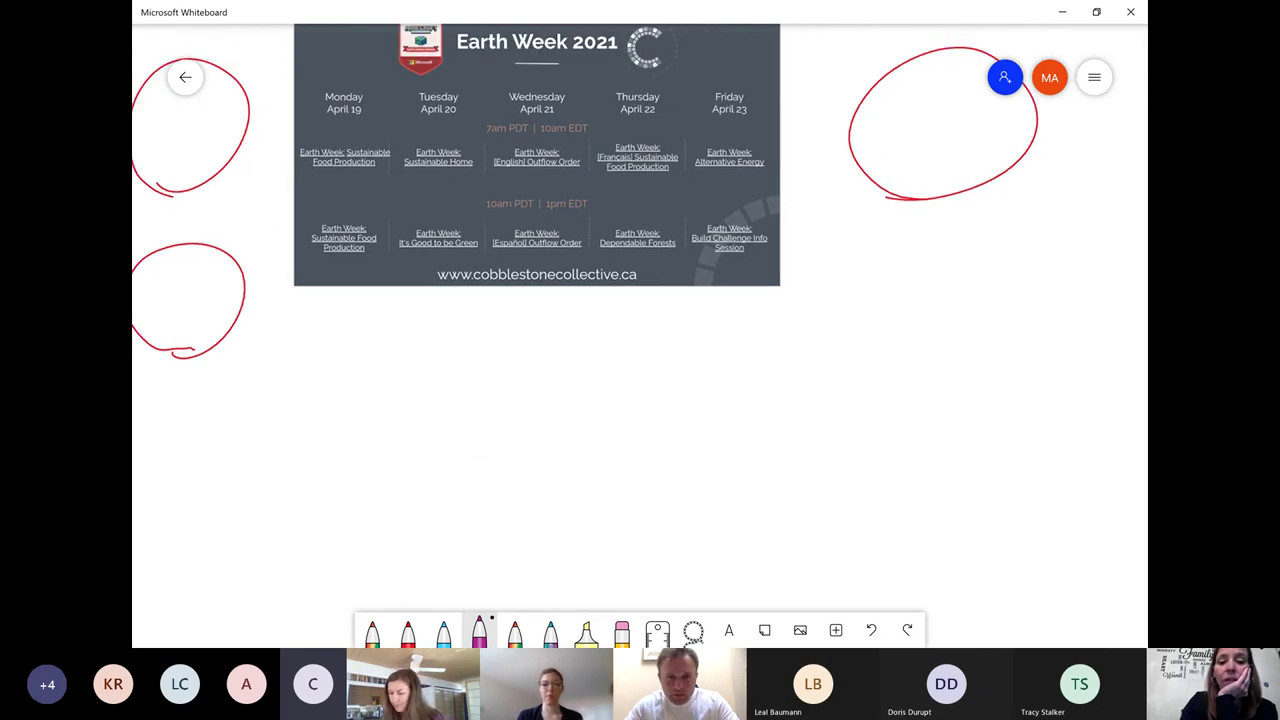
pyautogui.moveTo(700, 400); pyautogui.dragTo(174, 410)
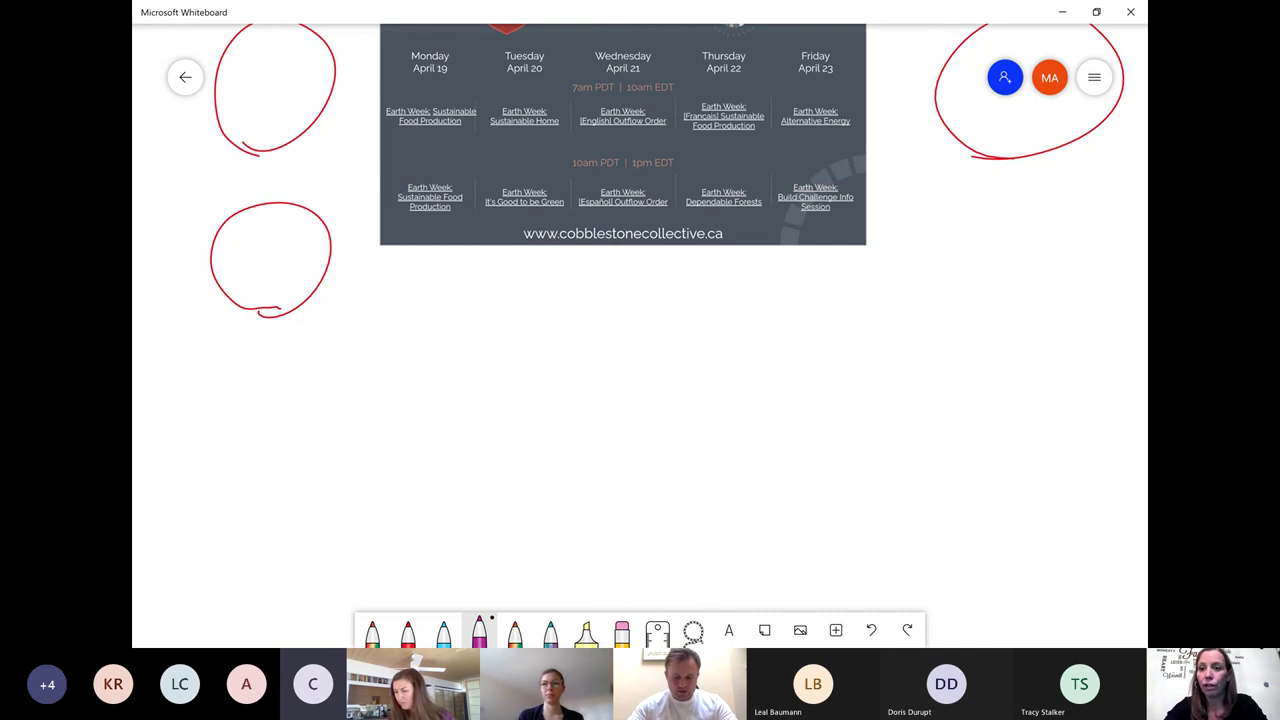
# Turn on Ink to shape and Ink to table in the board settings and close the settings
pyautogui.click(1094, 77)
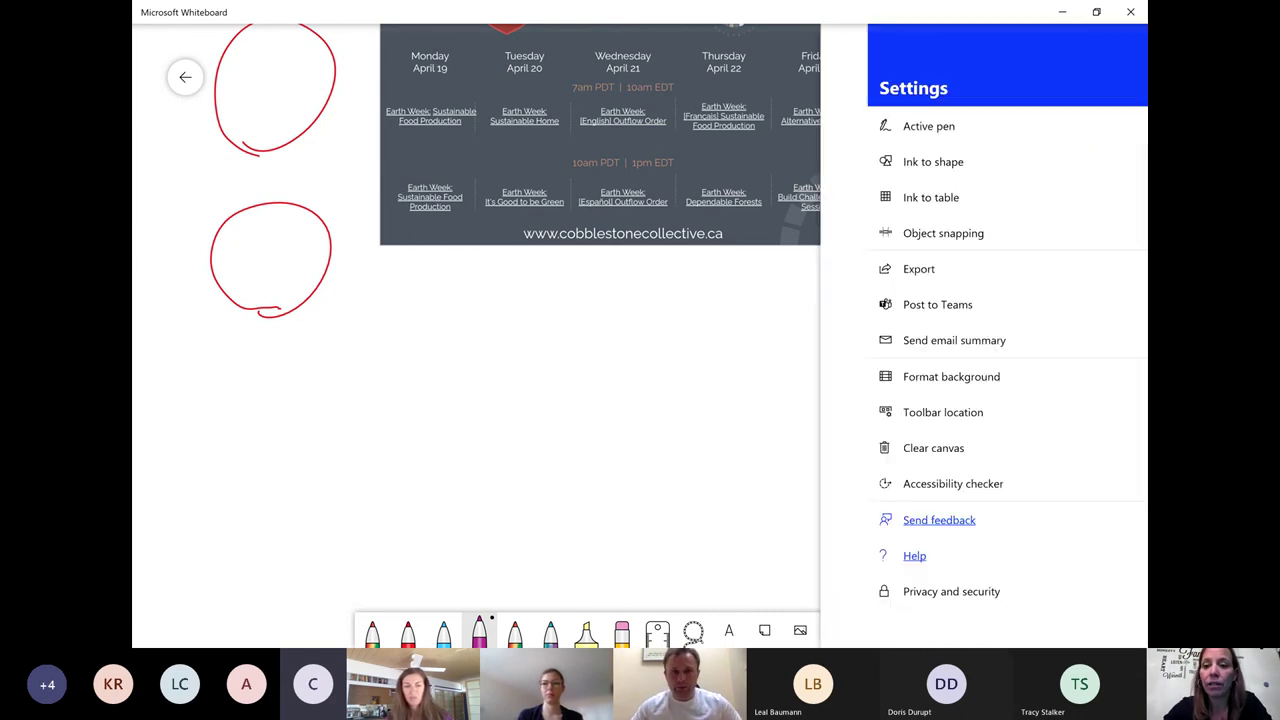
pyautogui.scroll(-2, 640, 400)
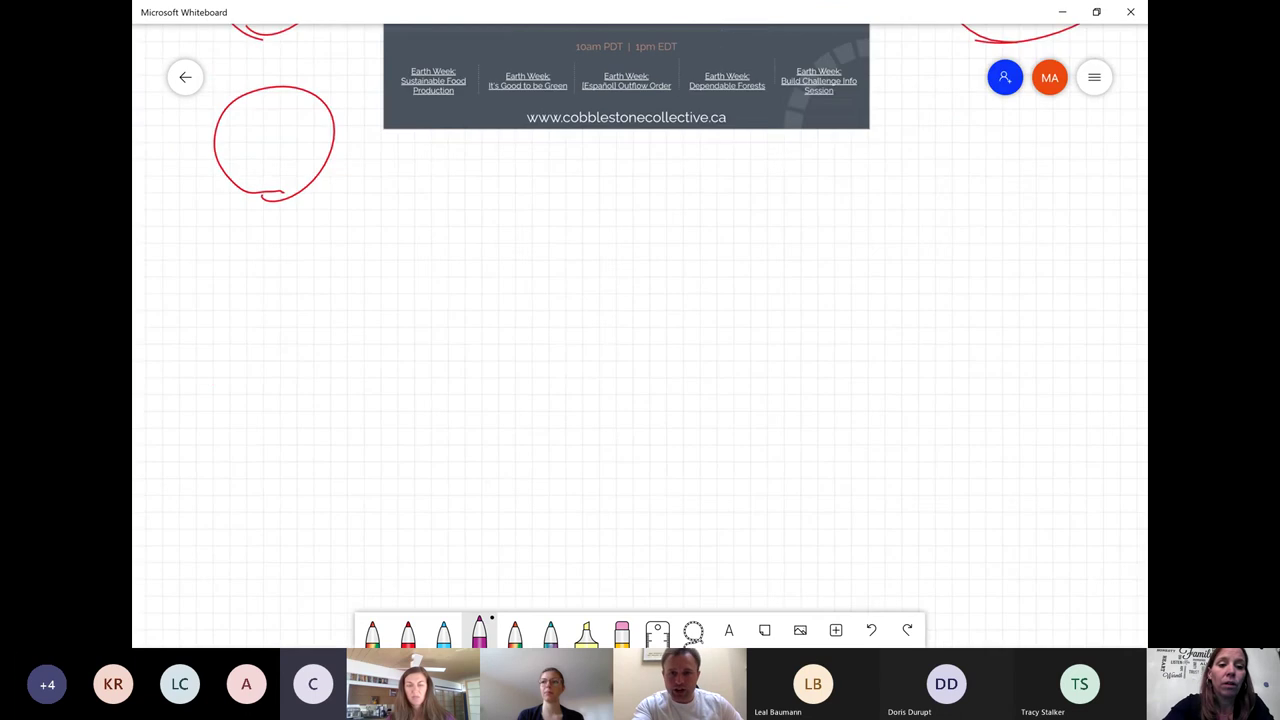
pyautogui.scroll(4, 640, 340)
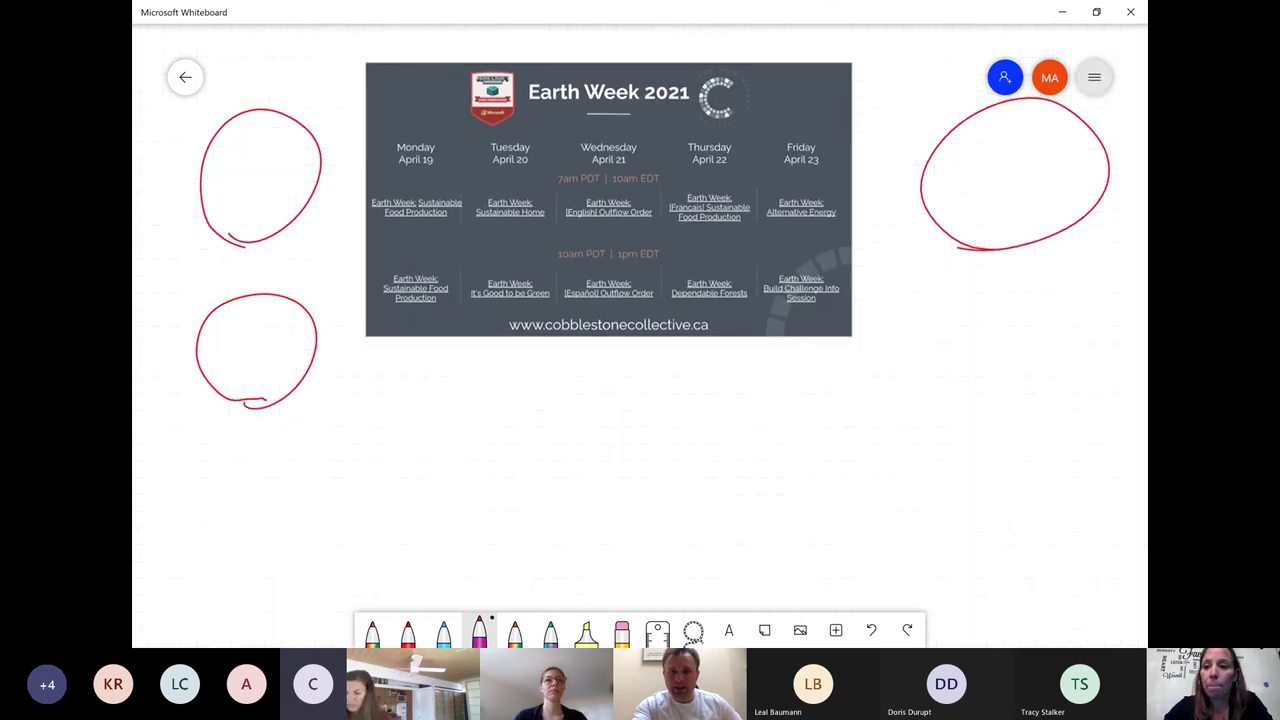
pyautogui.click(1094, 77)
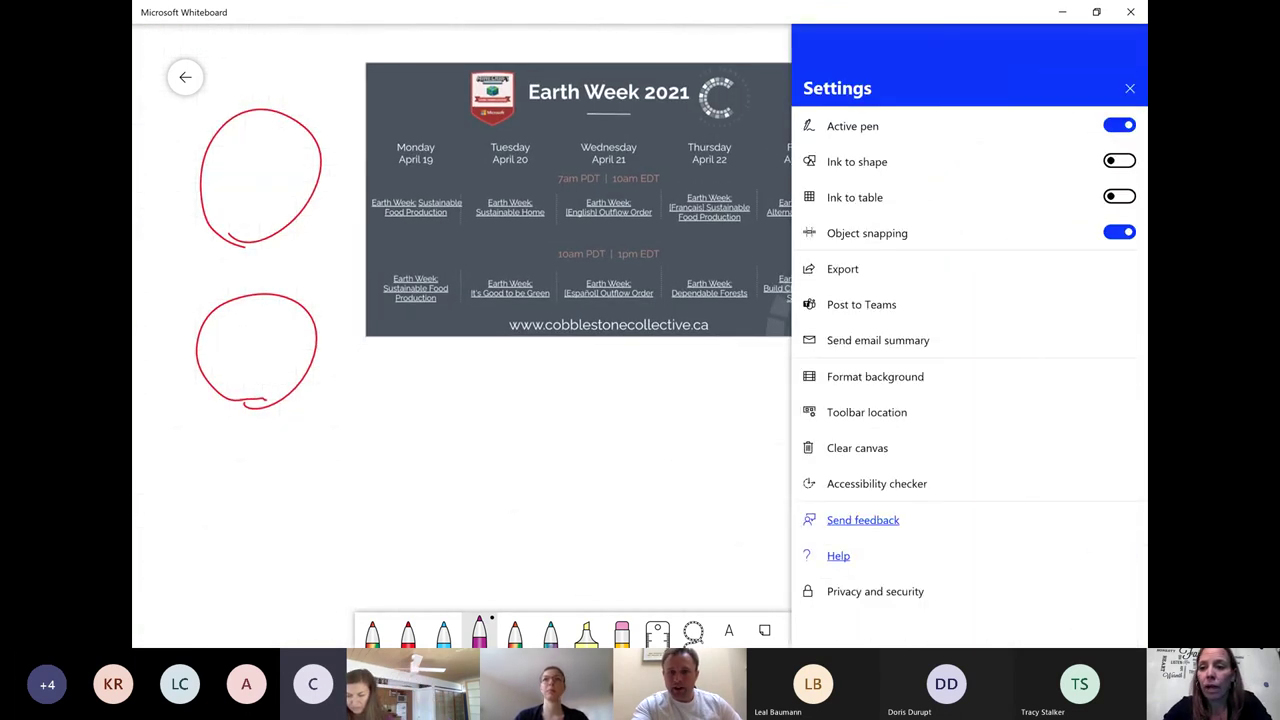
pyautogui.click(1119, 161)
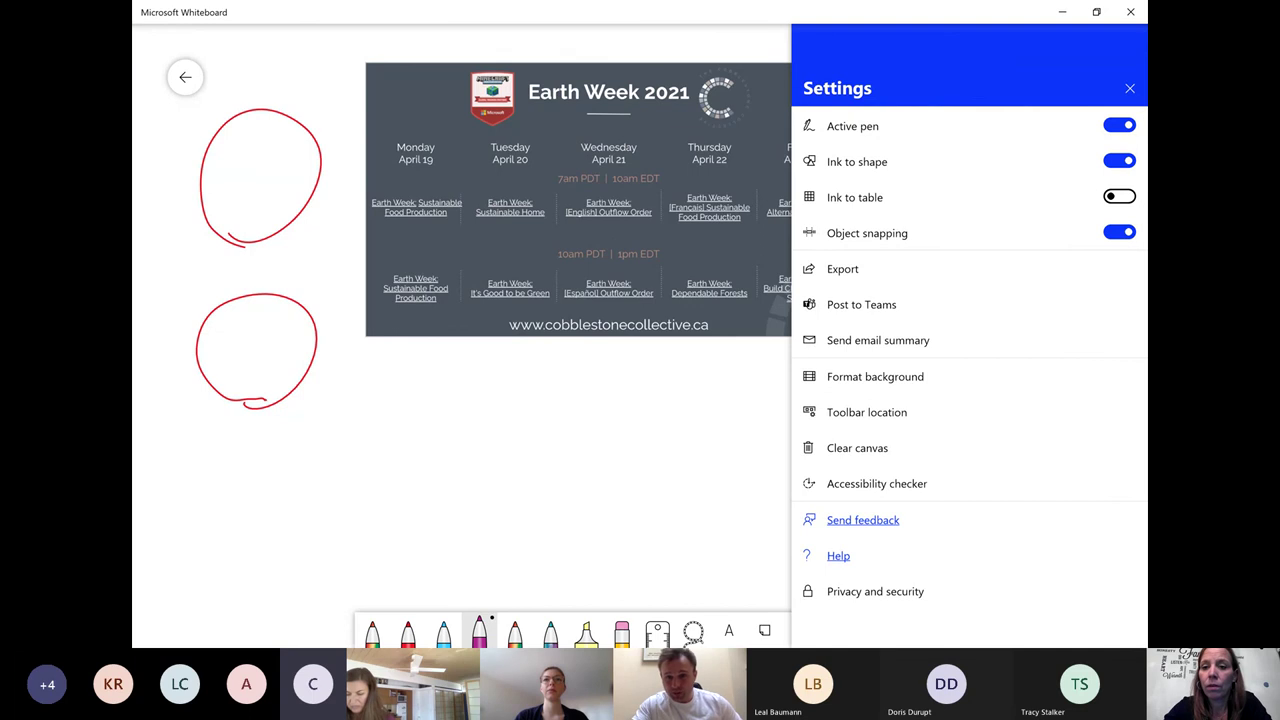
pyautogui.click(1119, 197)
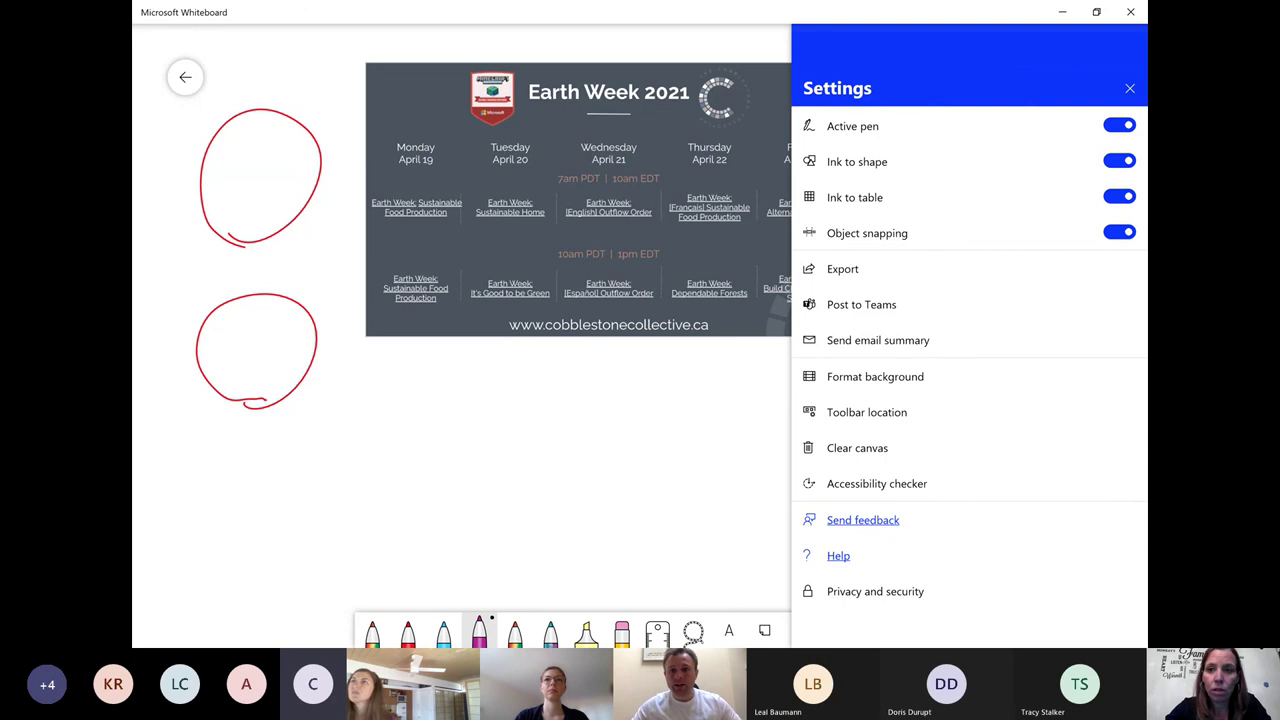
pyautogui.press('Escape')
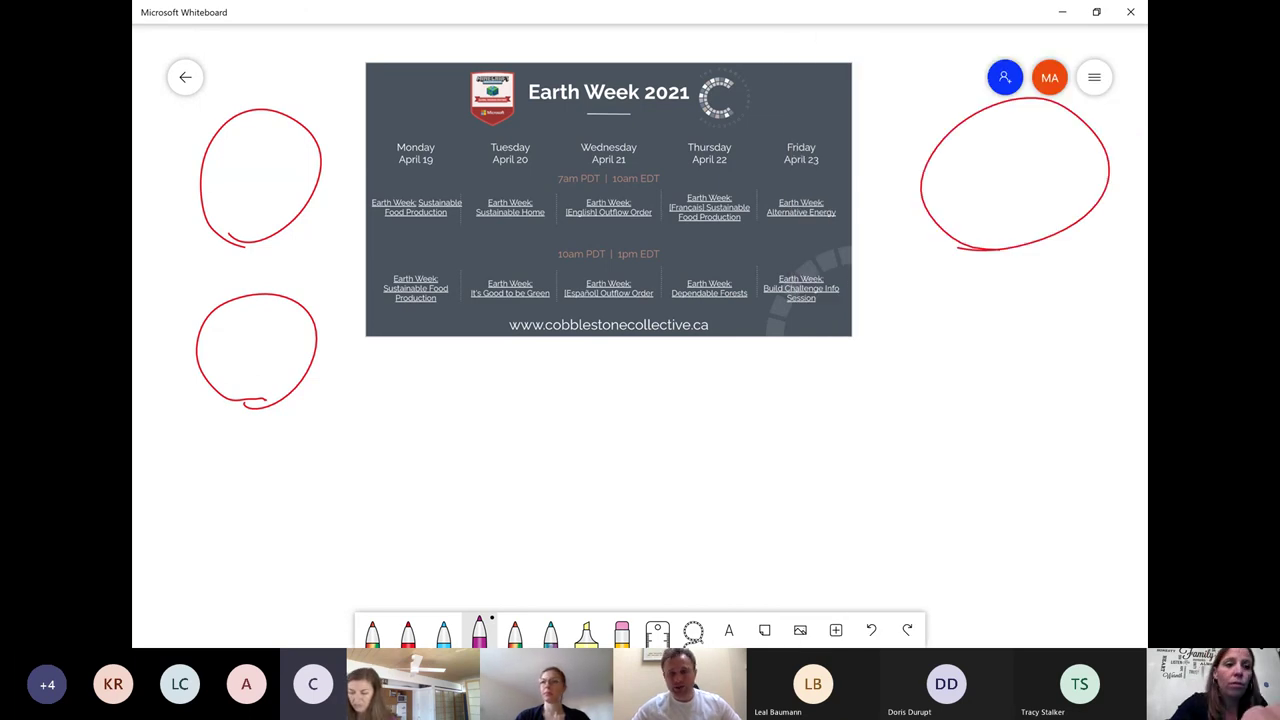
# Create a new whiteboard and add a blank yellow sticky note to it
pyautogui.click(185, 77)
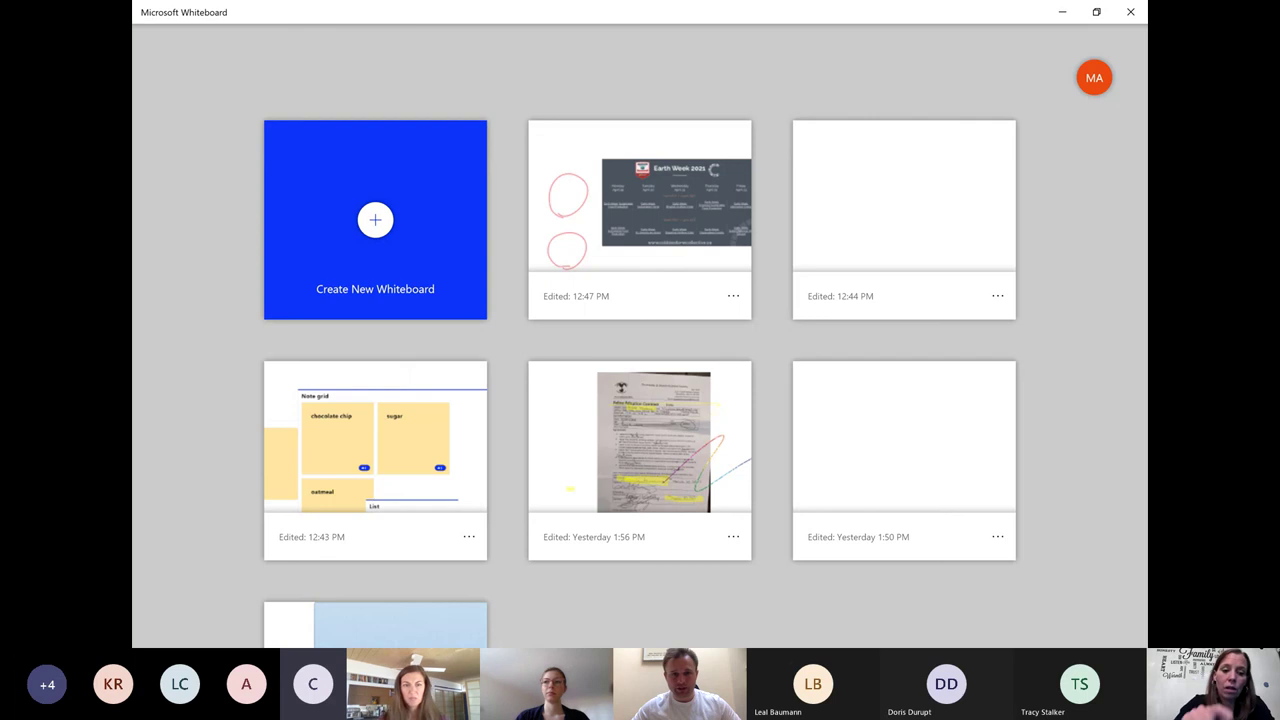
pyautogui.click(375, 219)
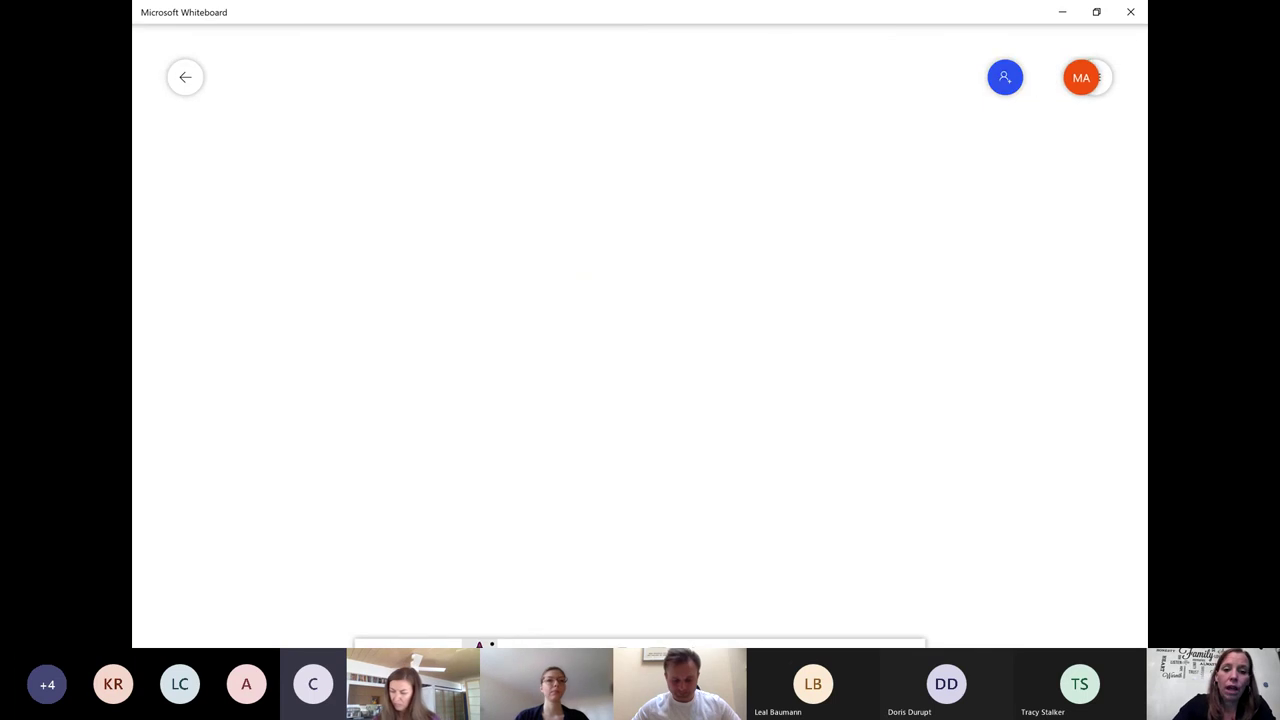
pyautogui.click(1094, 77)
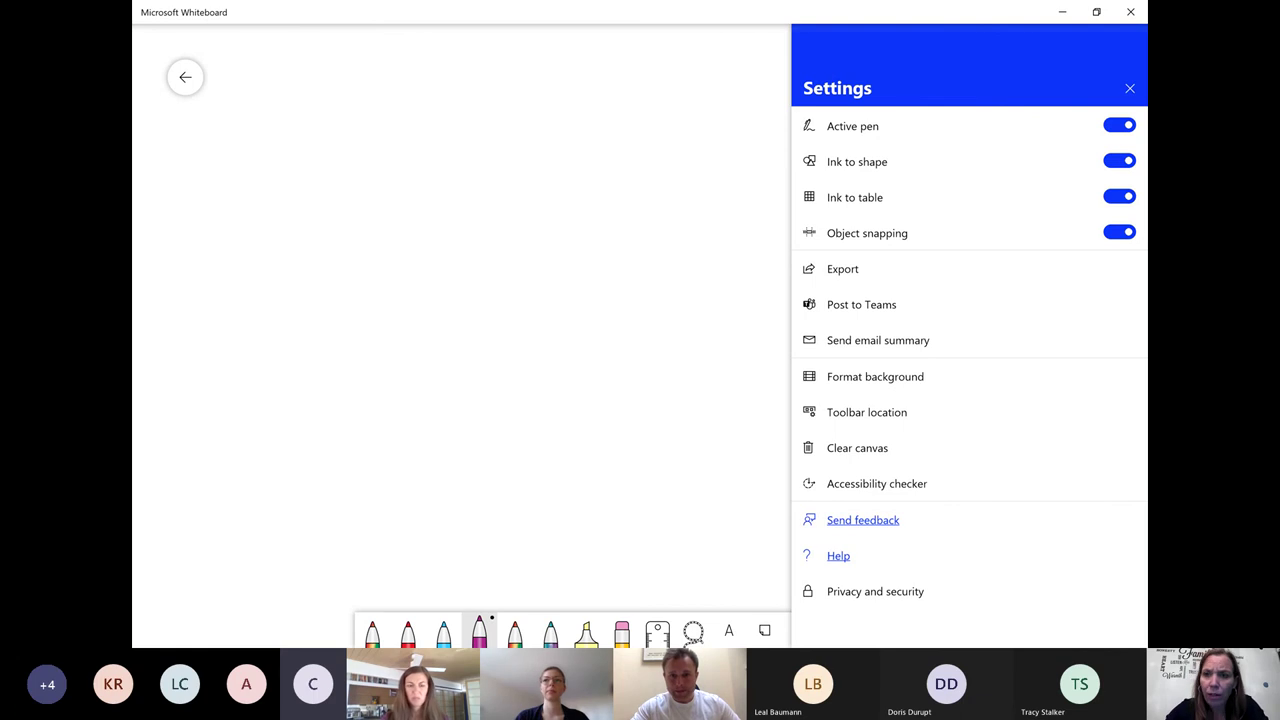
pyautogui.click(1130, 88)
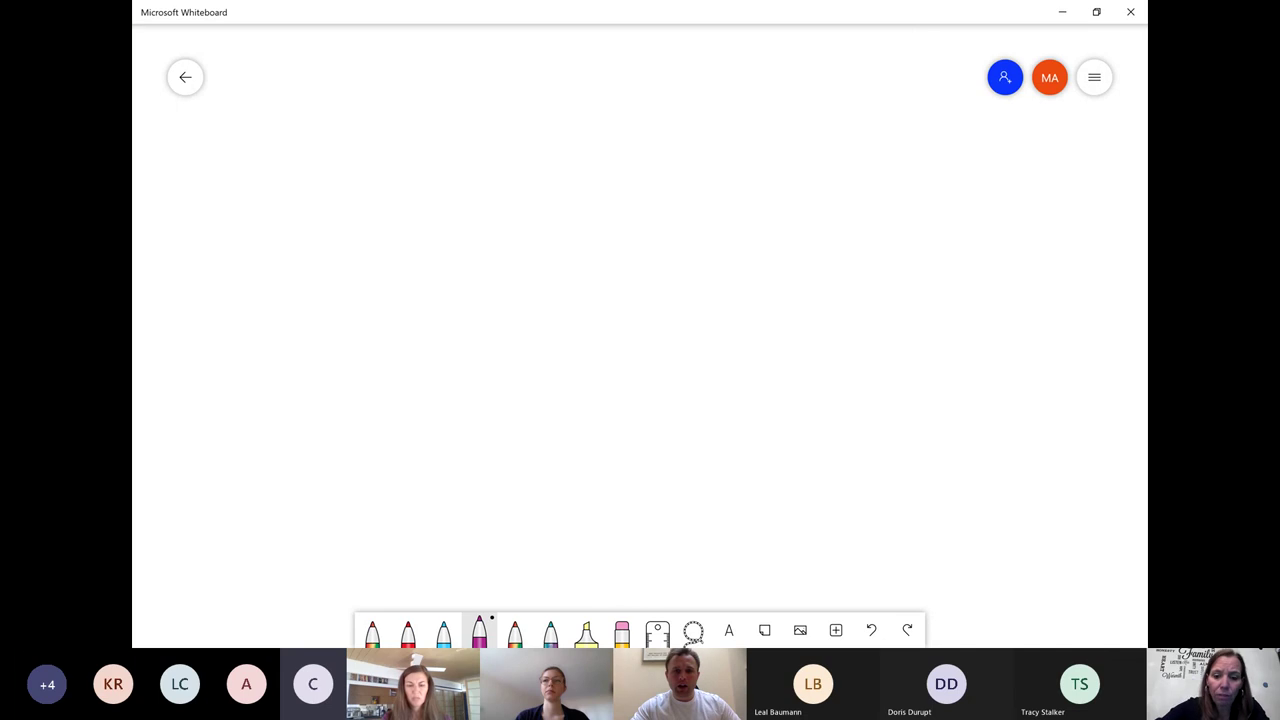
pyautogui.click(764, 630)
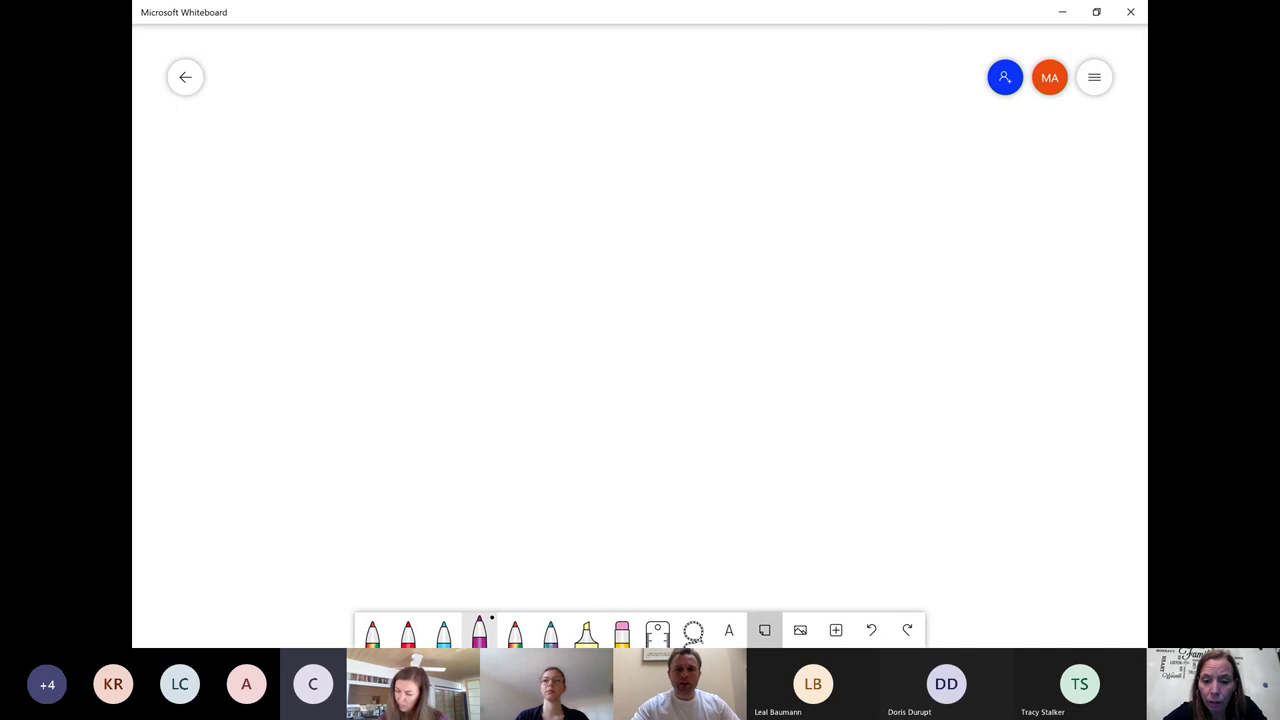
pyautogui.click(800, 630)
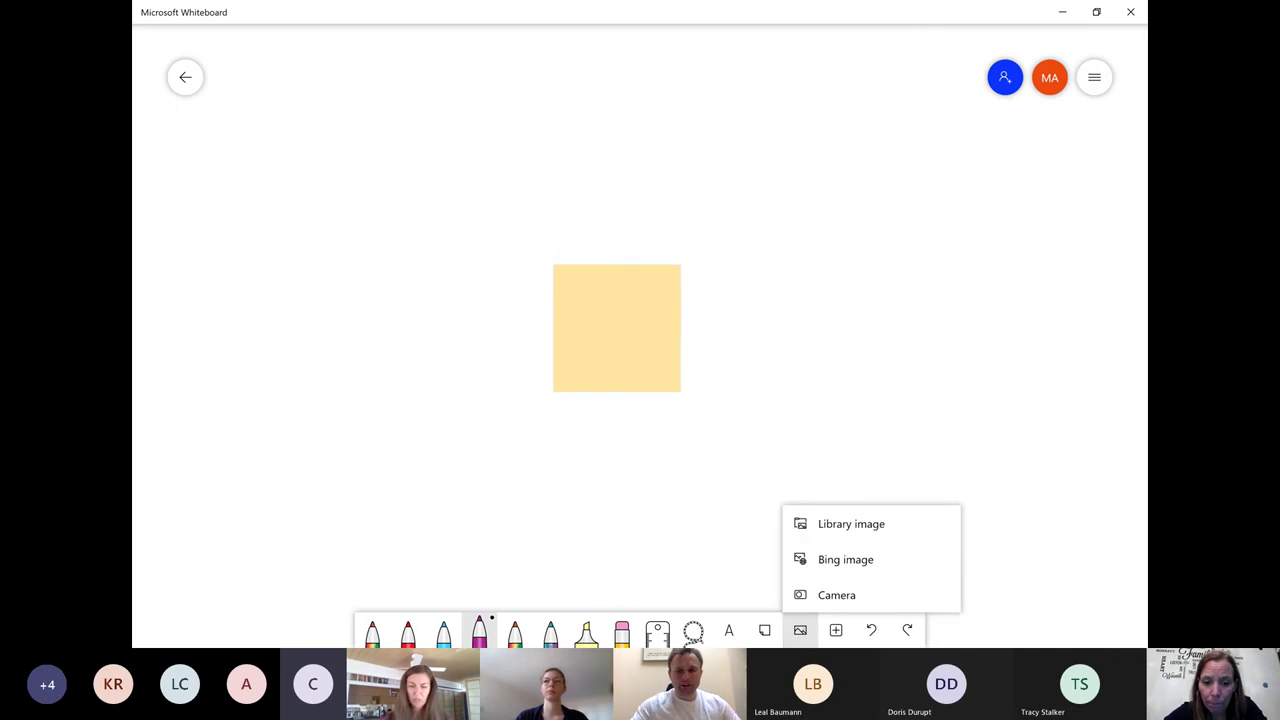
# Set the new board's grid background to Wide rule and close the background settings
pyautogui.click(1094, 77)
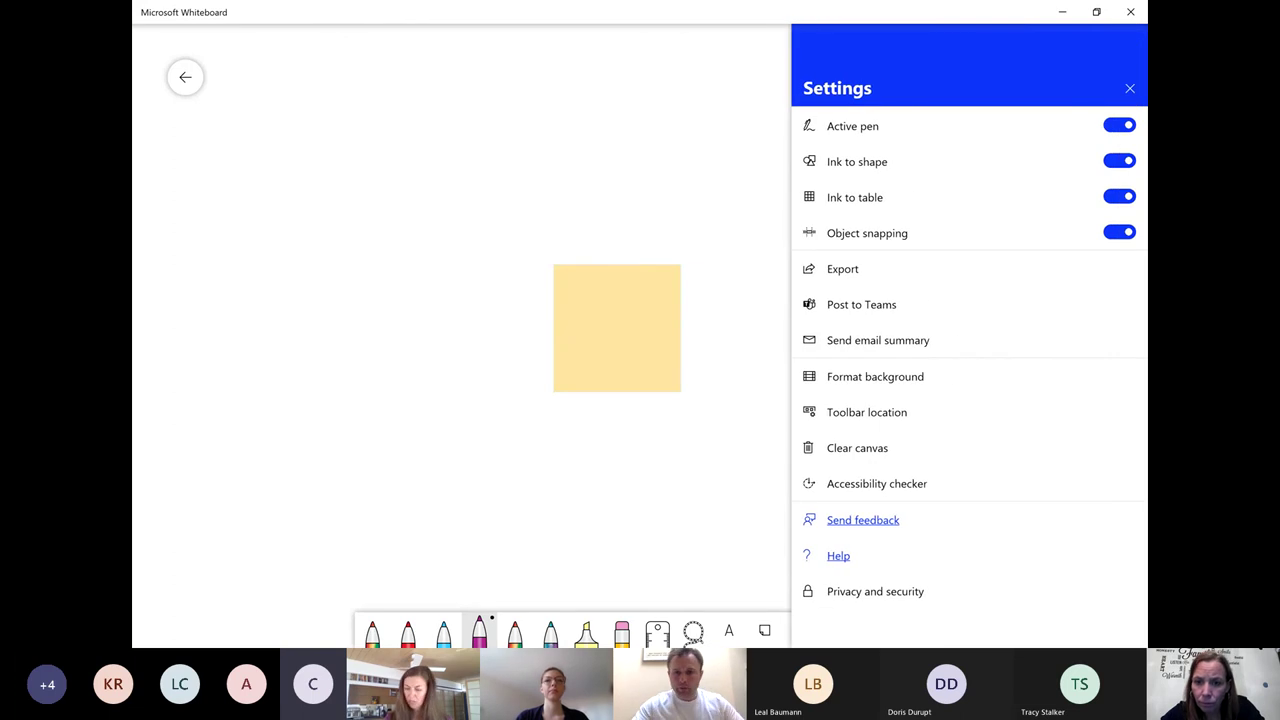
pyautogui.click(875, 376)
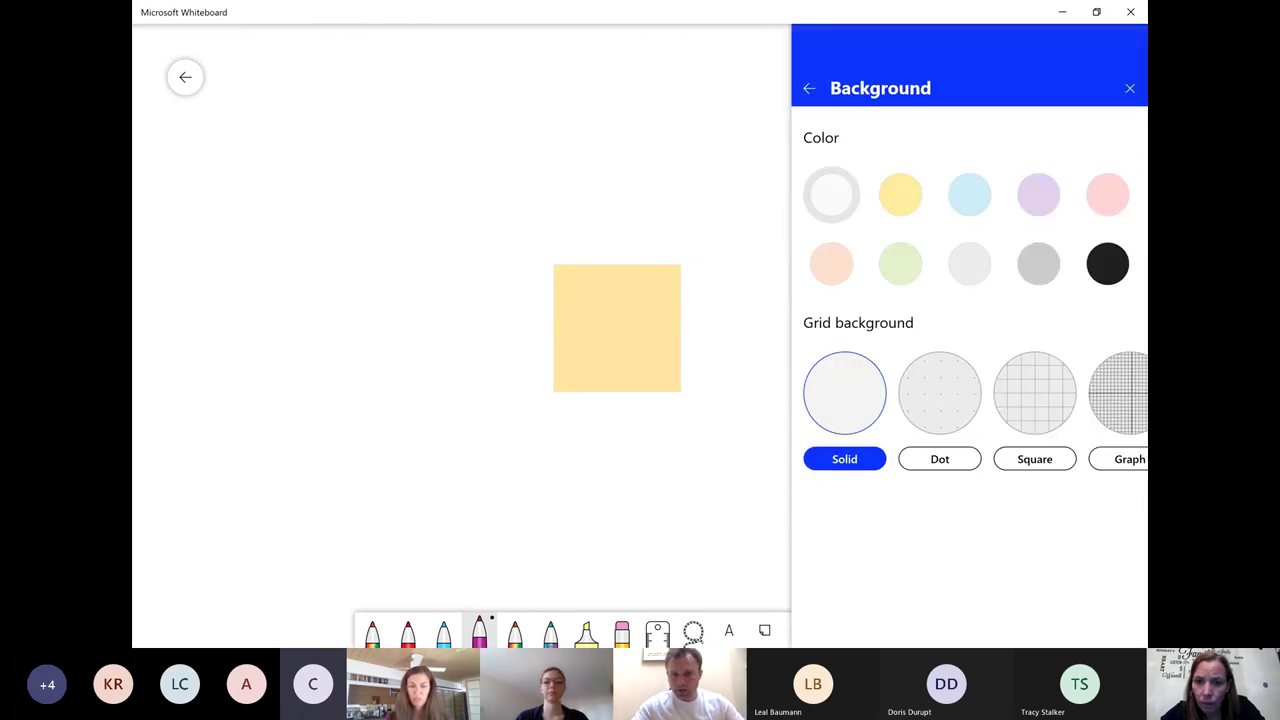
pyautogui.hscroll(5, 969, 410)
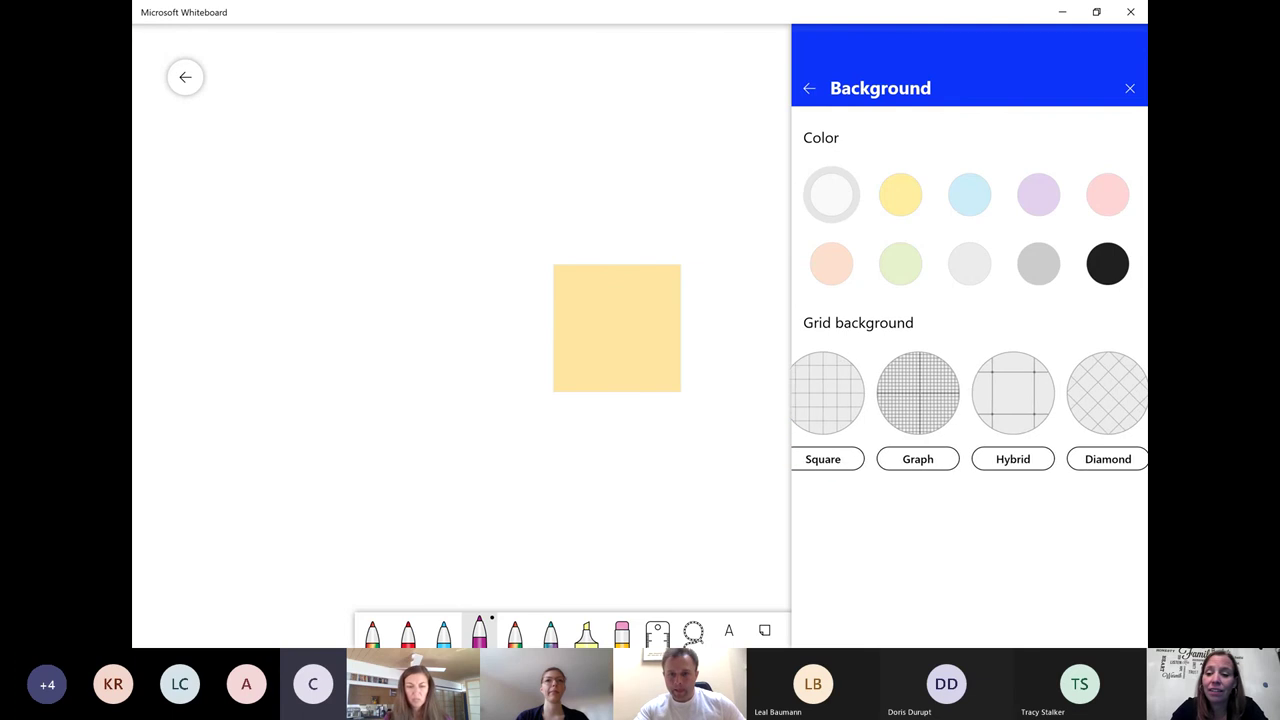
pyautogui.hscroll(3, 969, 400)
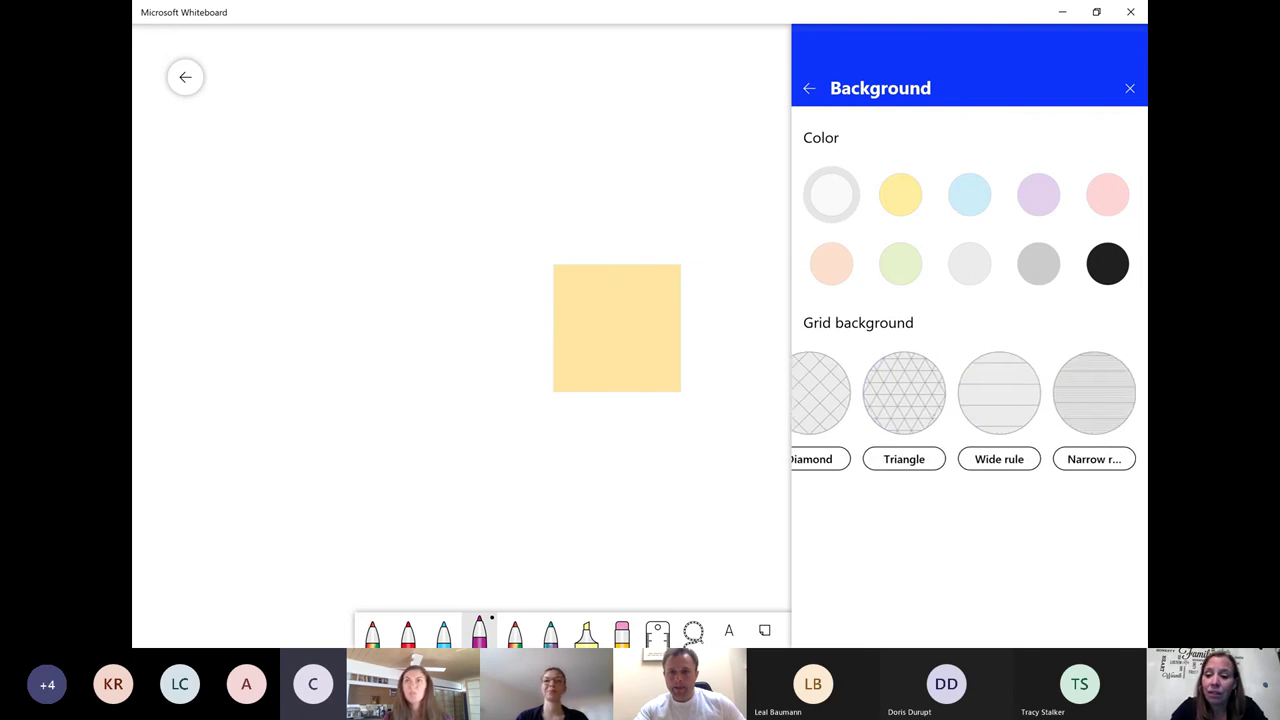
pyautogui.click(983, 459)
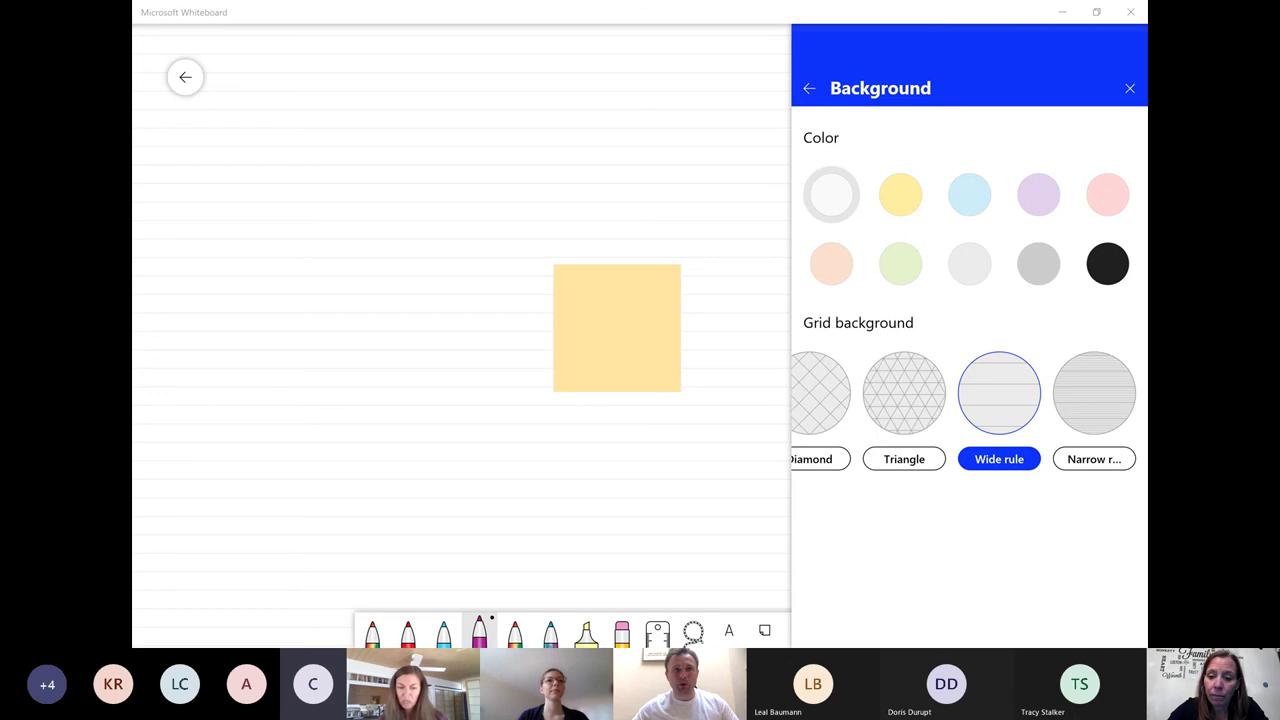
pyautogui.click(1130, 88)
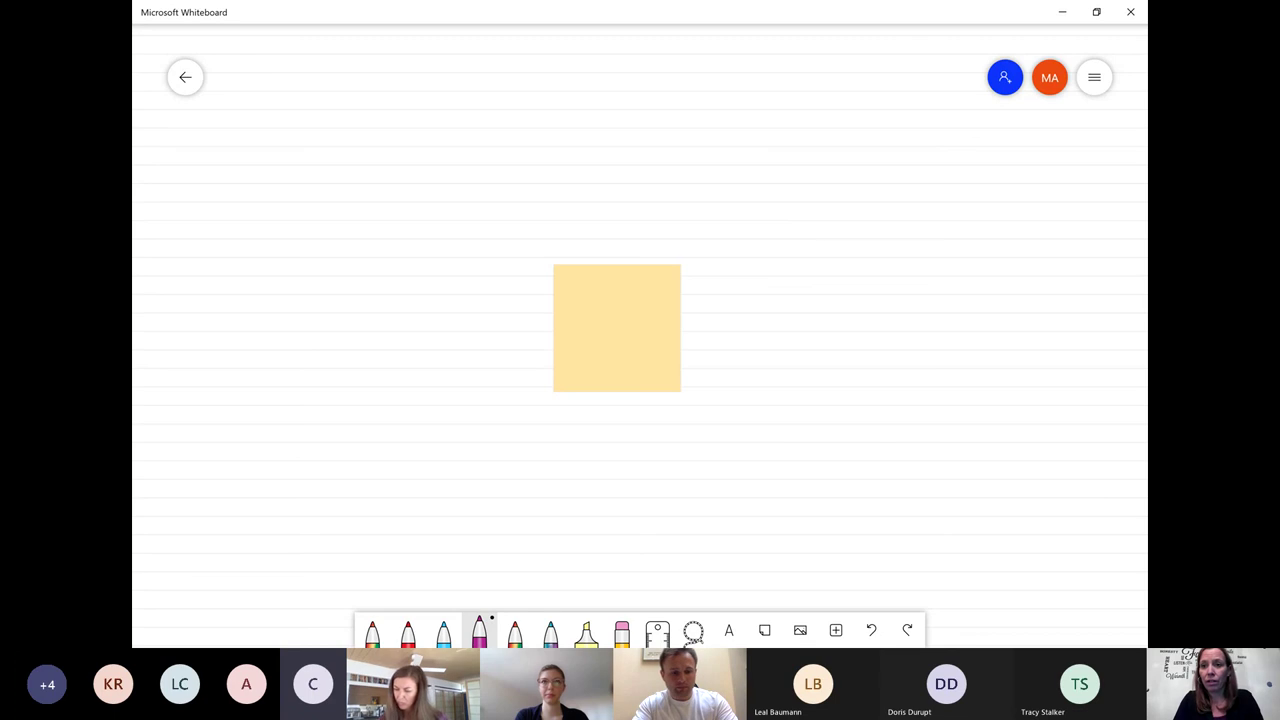
pyautogui.click(1070, 25)
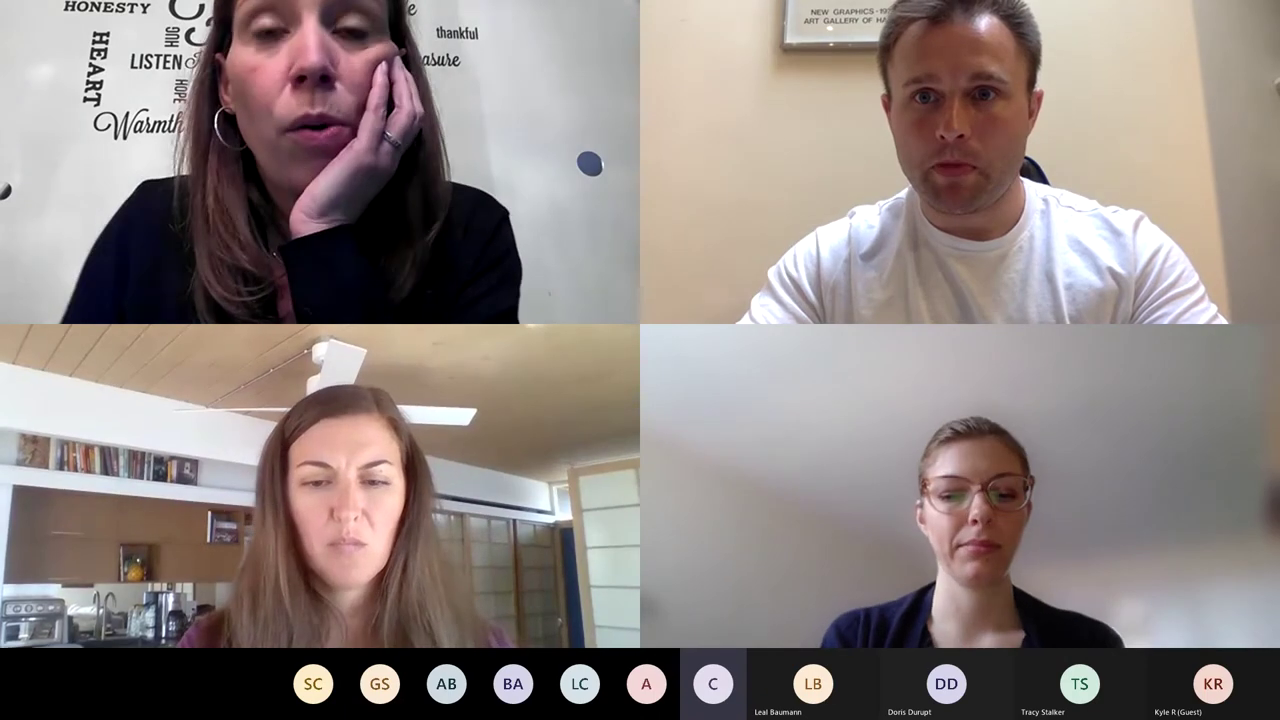
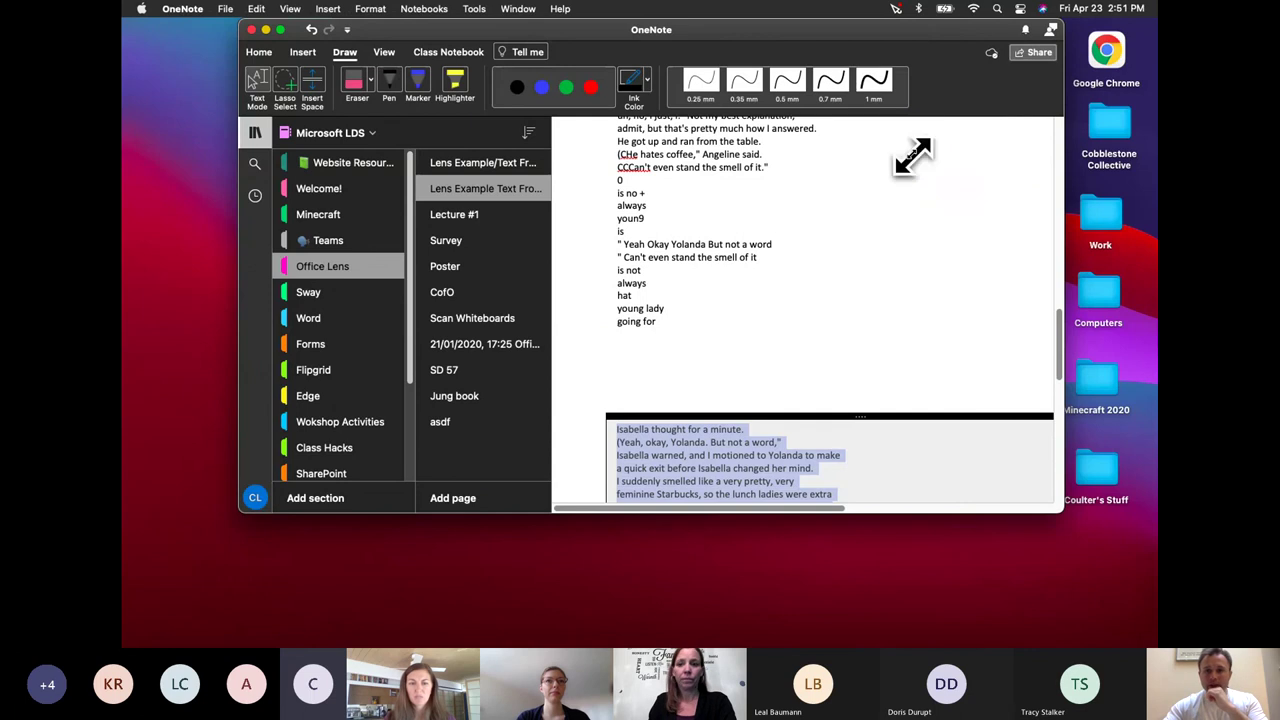
# Switch to OneNote and enlarge its window to fill the screen below the menu bar
pyautogui.click(138, 185)
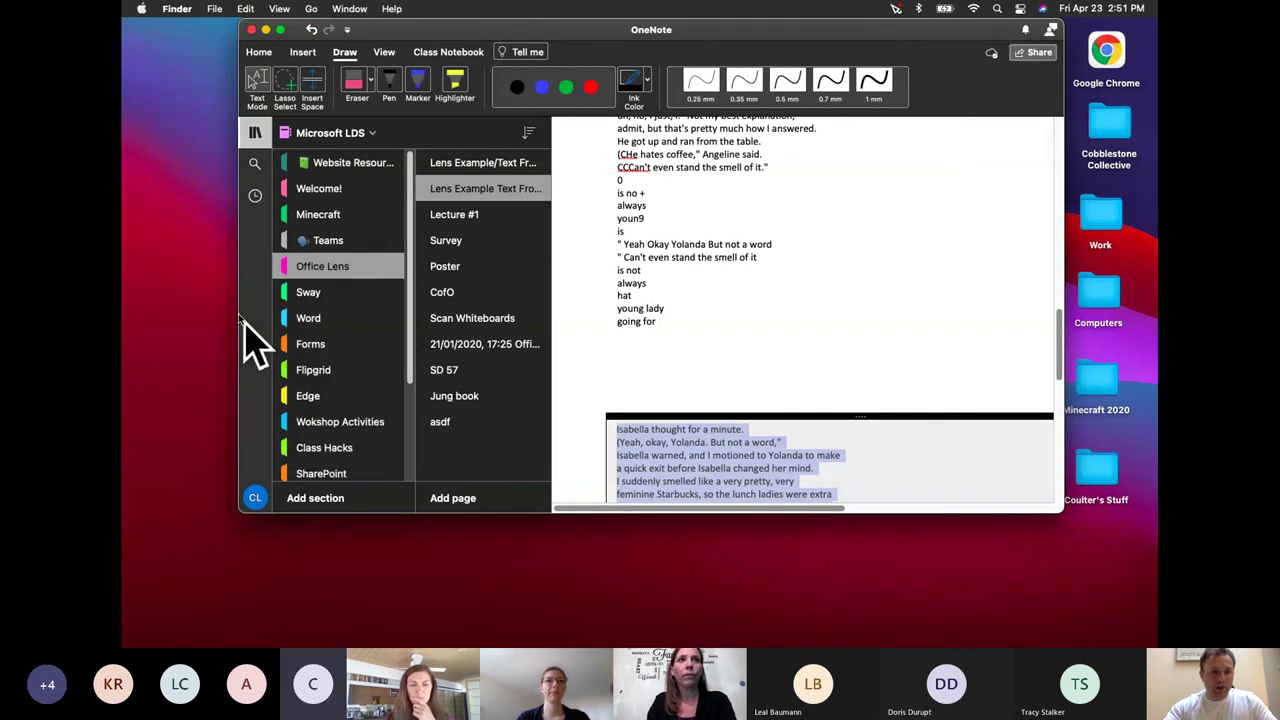
pyautogui.moveTo(243, 322); pyautogui.dragTo(131, 284)
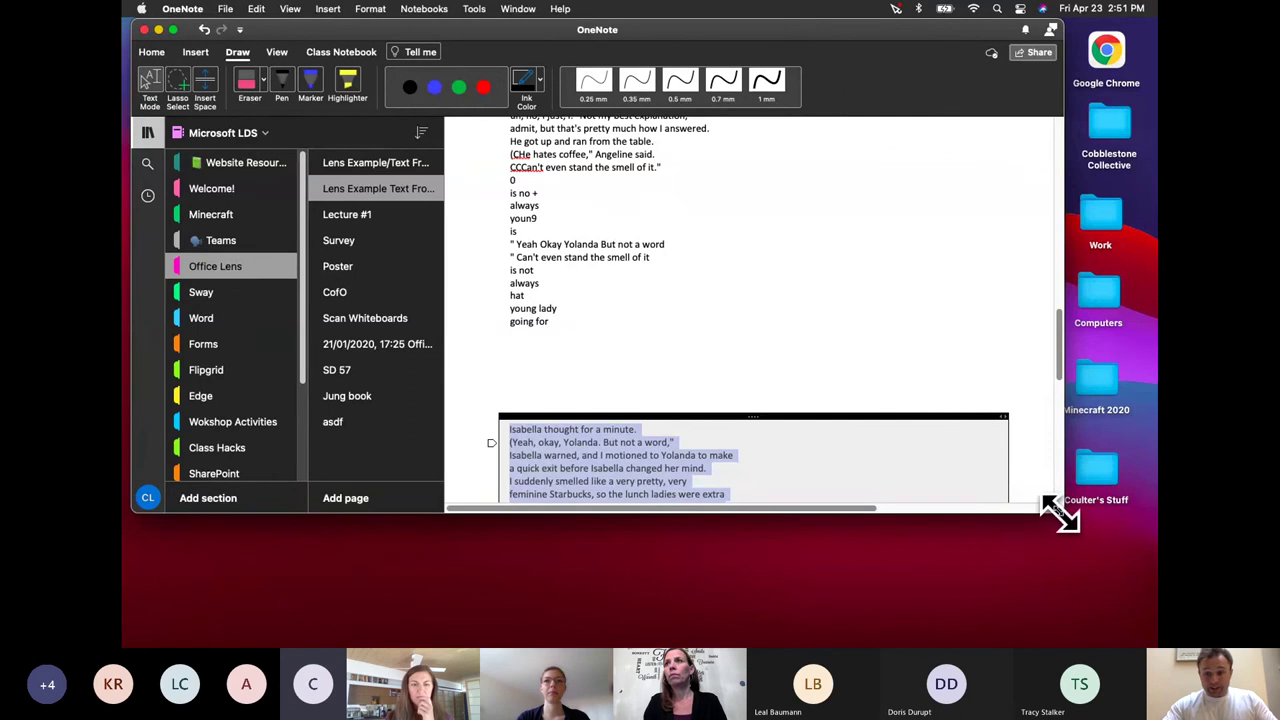
pyautogui.moveTo(1060, 515); pyautogui.dragTo(1156, 648)
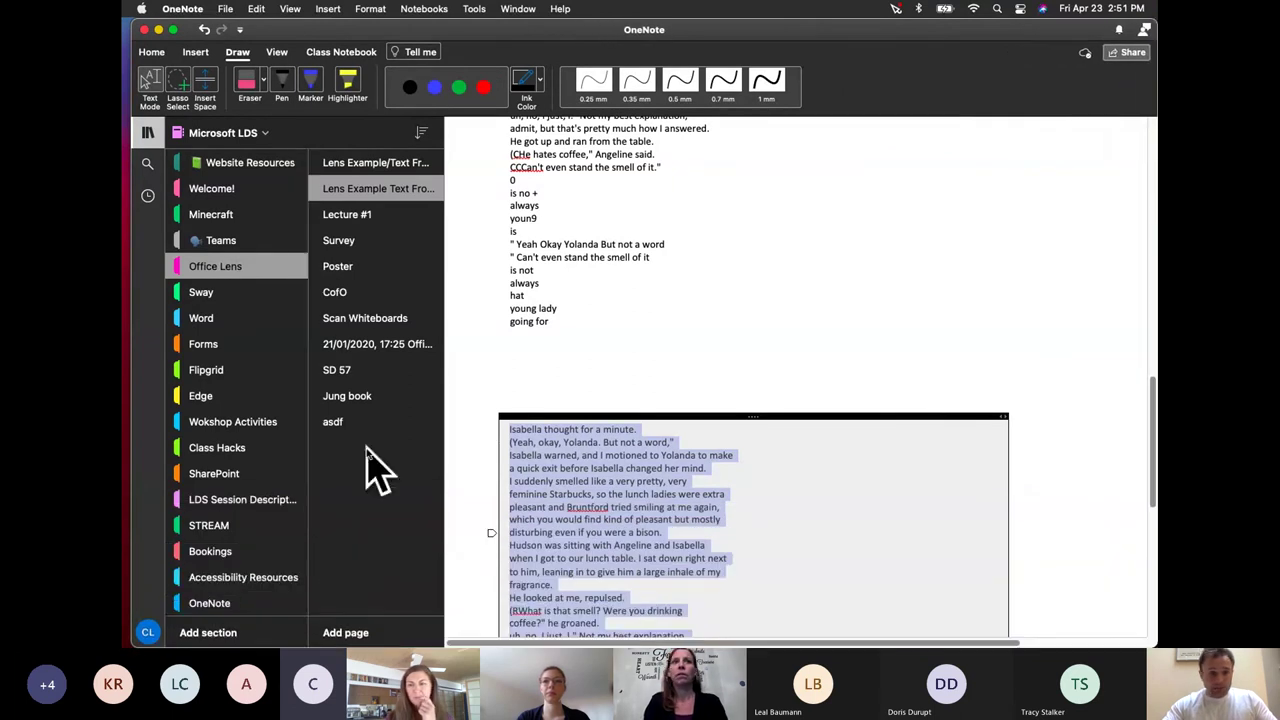
# Open the Sample_Class_Notebook_1002_033426 notebook and collapse its Student 1 and _Content Library section groups
pyautogui.click(256, 124)
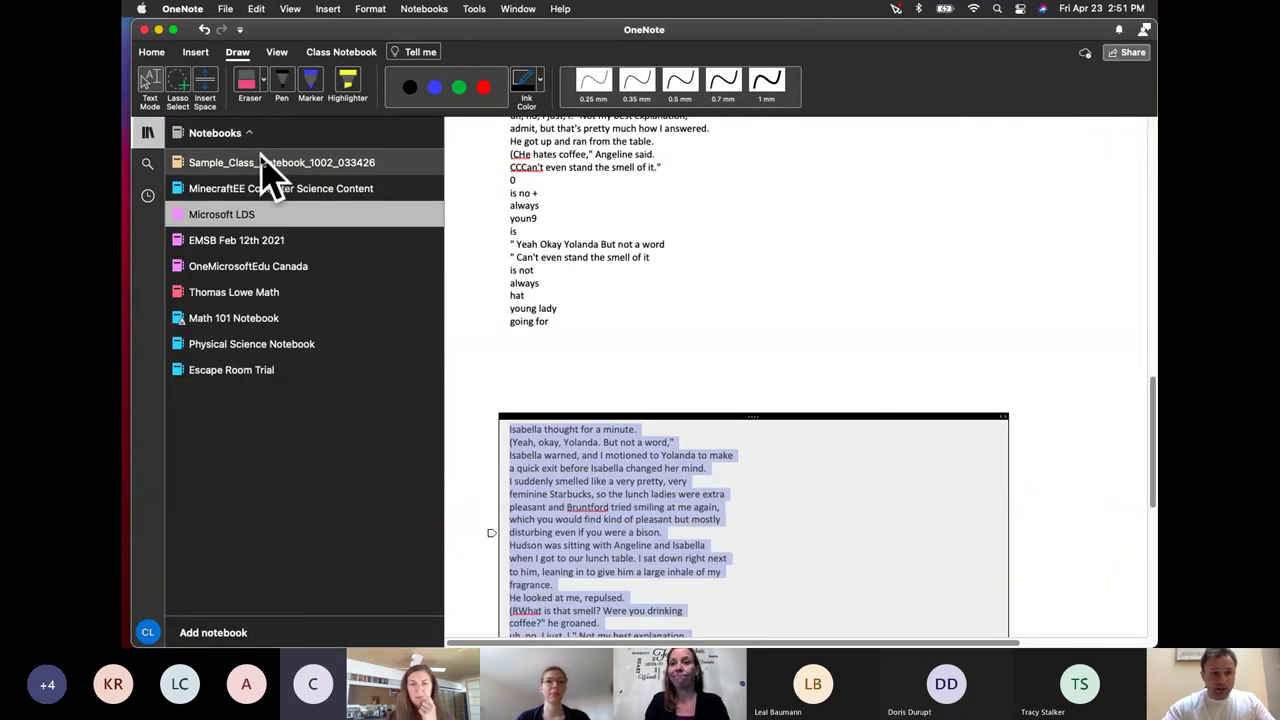
pyautogui.click(258, 165)
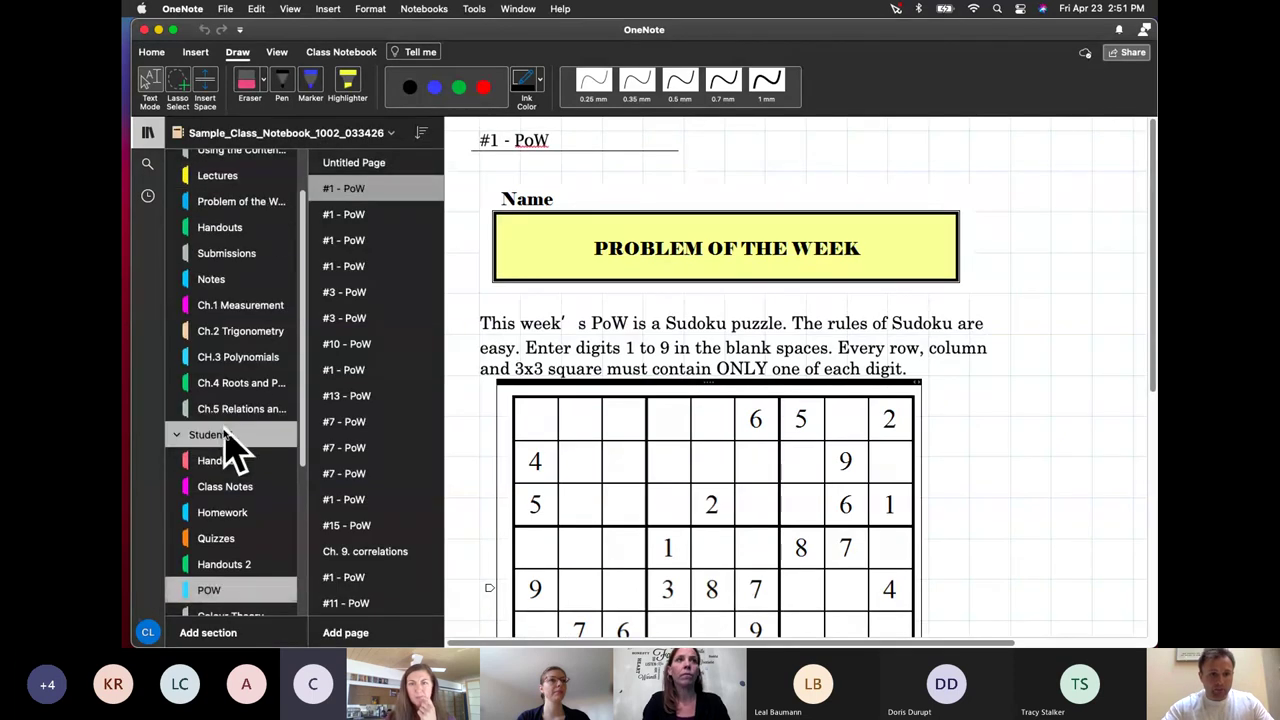
pyautogui.click(229, 448)
pyautogui.click(201, 192)
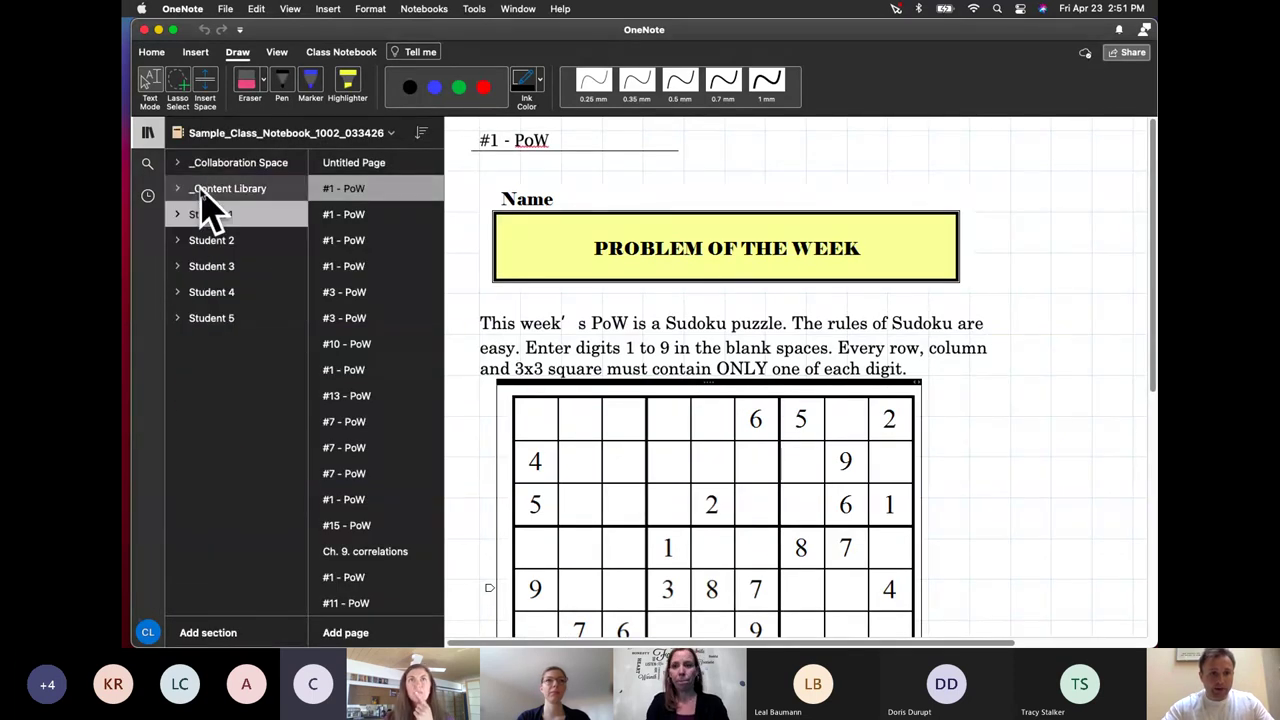
# View the 1.1 Imperial measures of length page in the Content Library's Ch.1 Measurement section, and collapse the library again
pyautogui.click(226, 189)
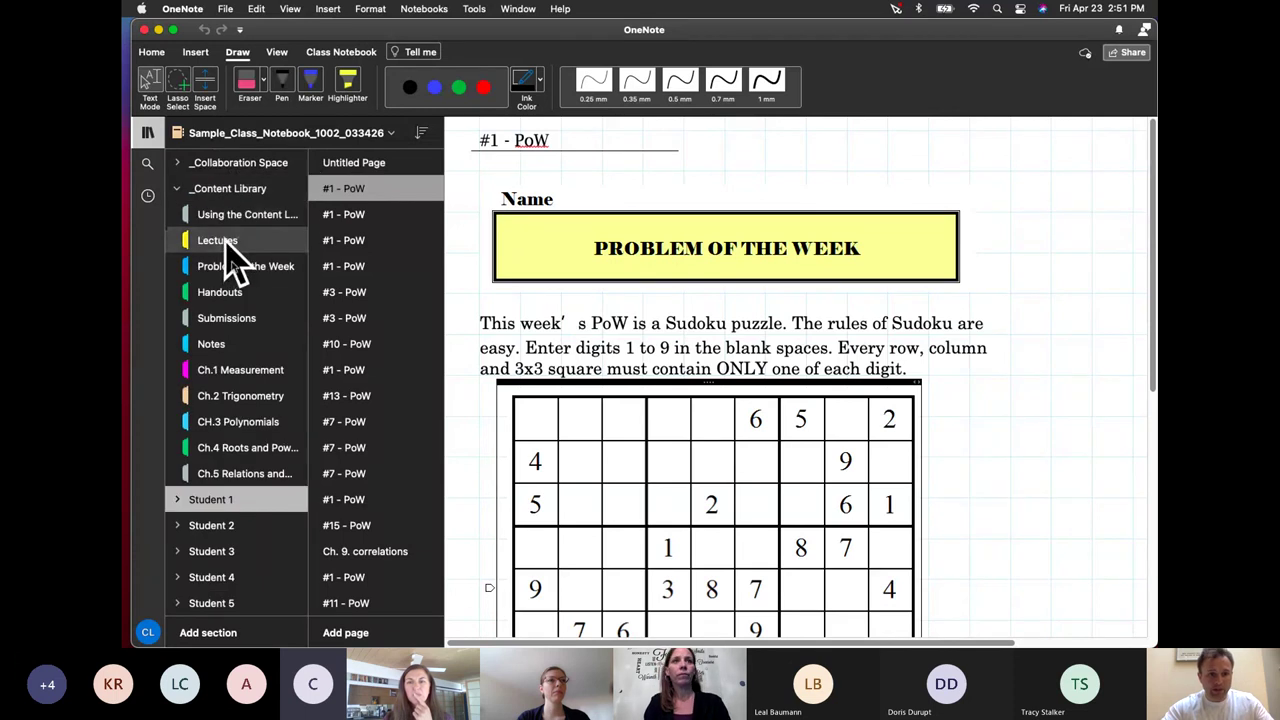
pyautogui.click(240, 370)
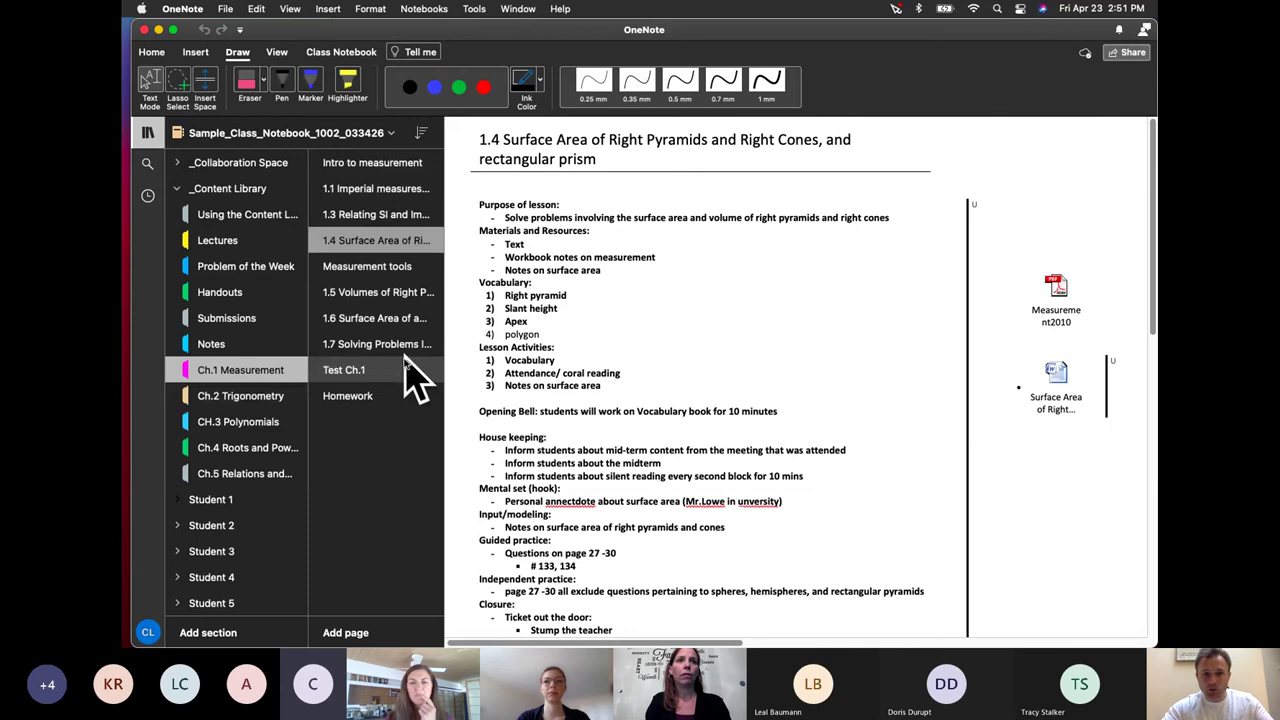
pyautogui.click(370, 190)
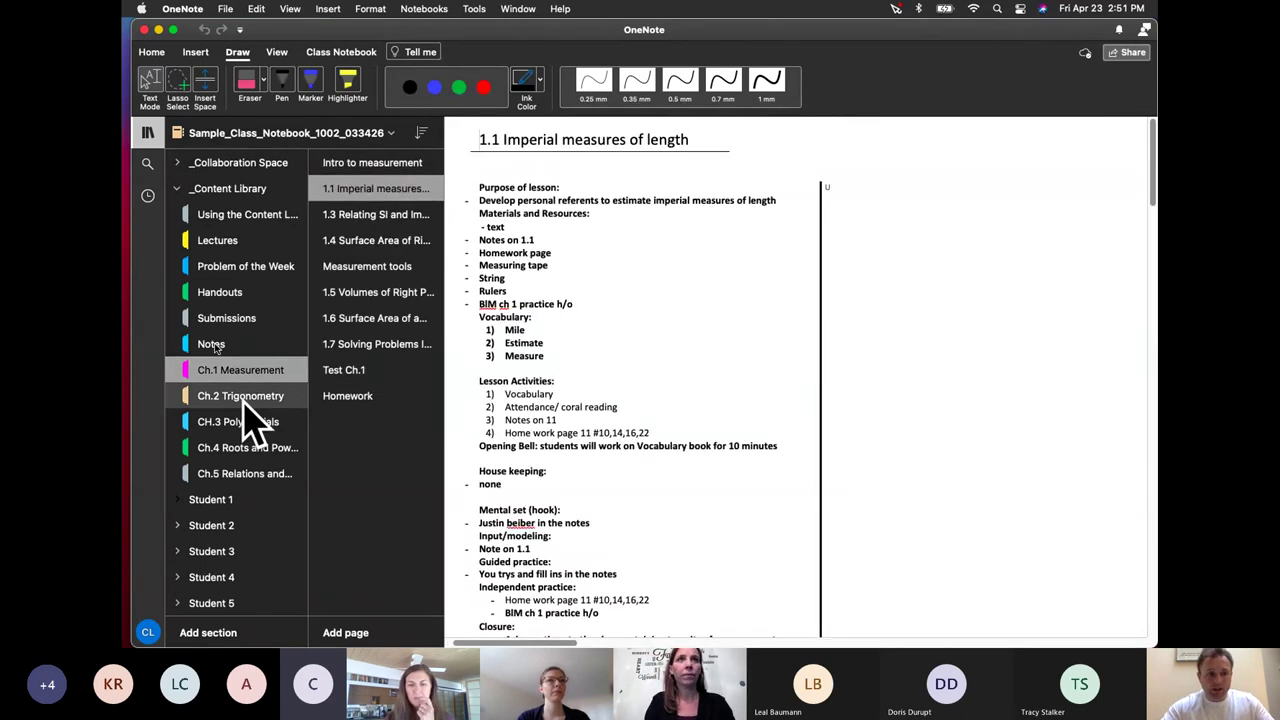
pyautogui.click(178, 188)
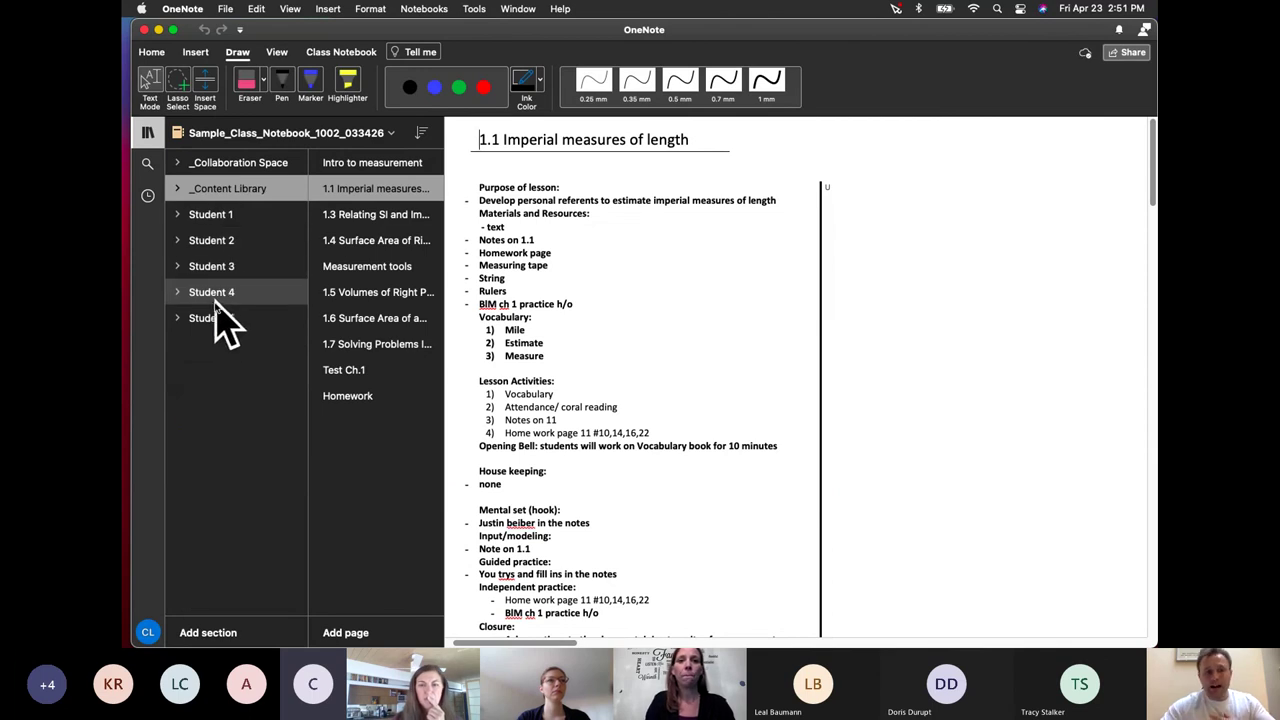
# View Student 1's sections and the mind map in the Collaboration Space's Group Project 2 section, collapsing both section groups again
pyautogui.click(212, 214)
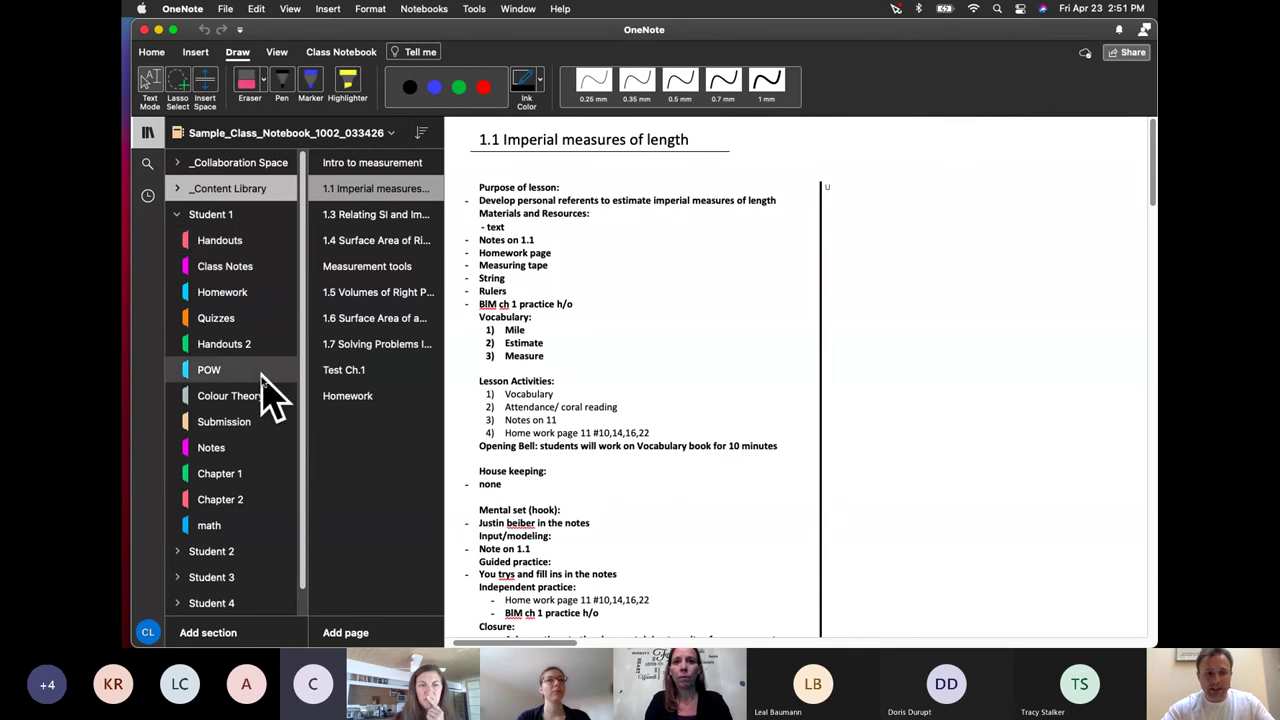
pyautogui.click(176, 216)
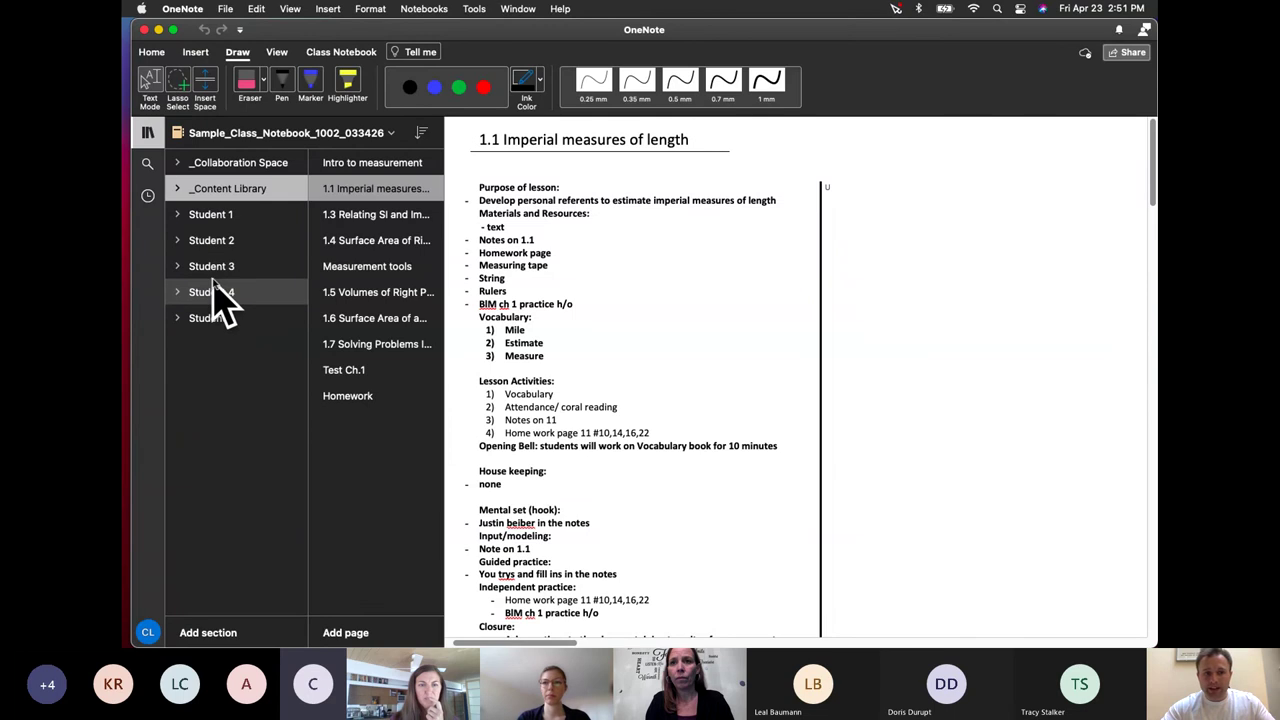
pyautogui.click(222, 164)
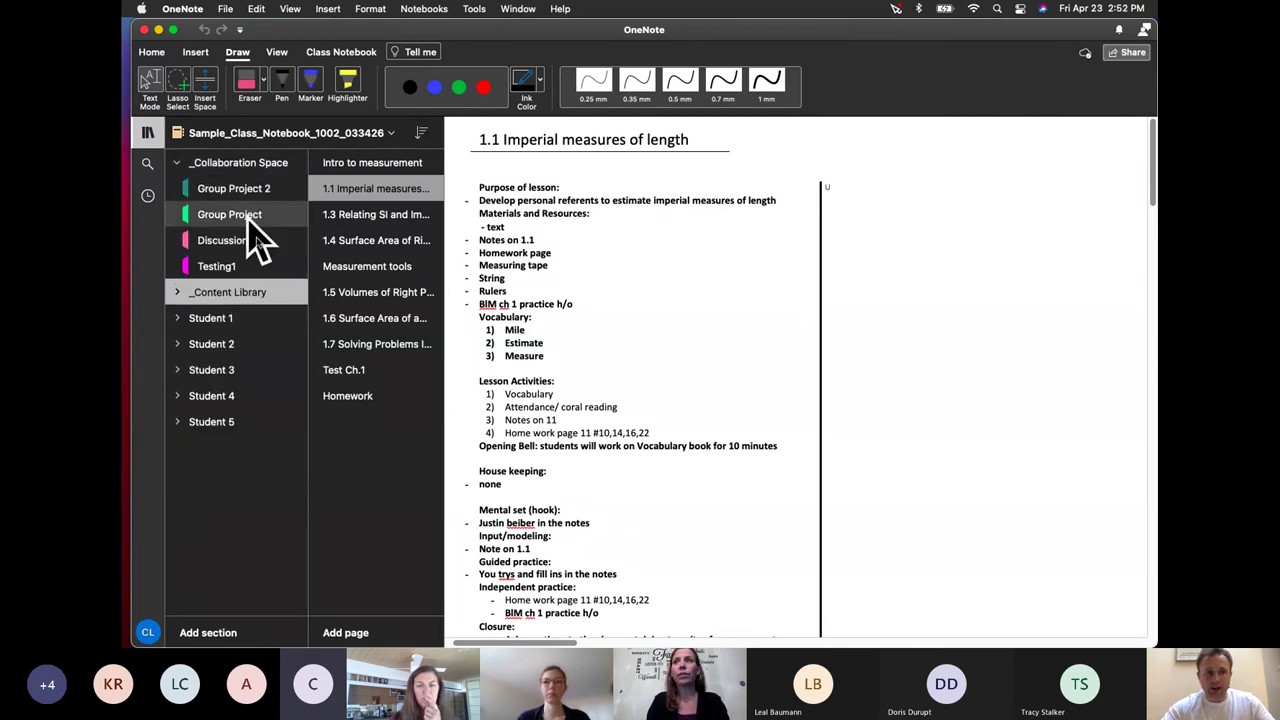
pyautogui.click(254, 190)
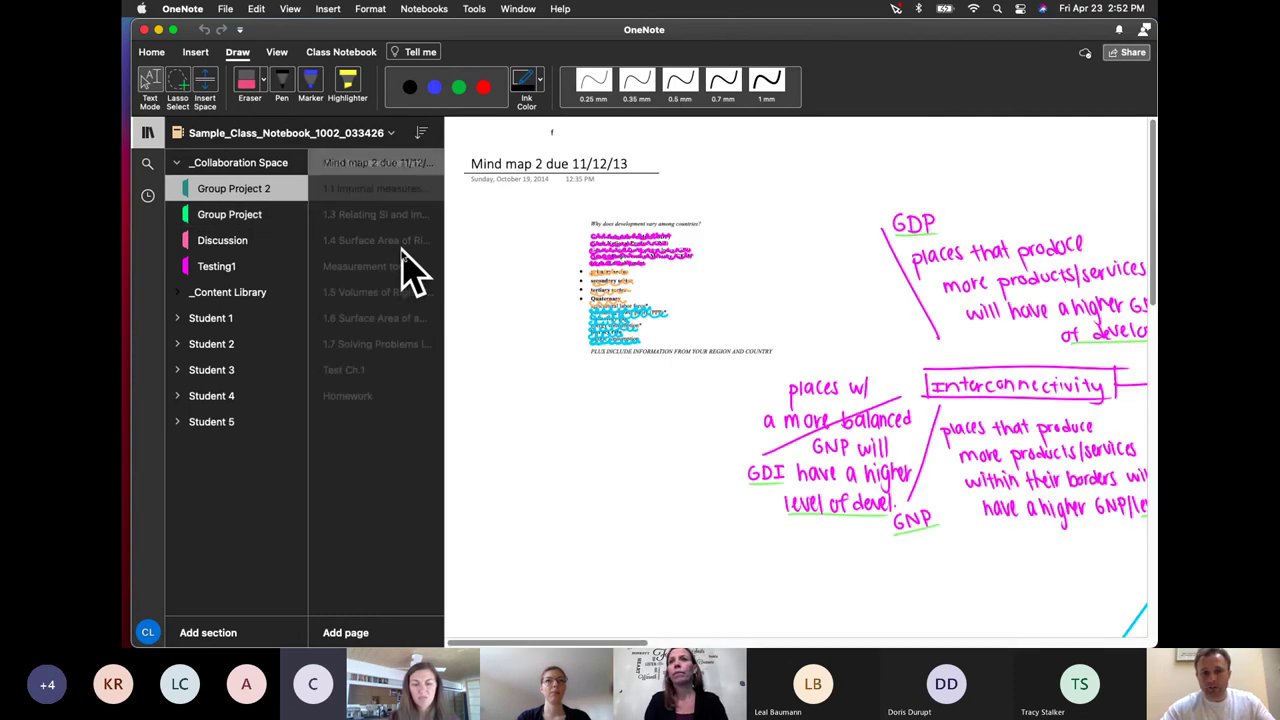
pyautogui.click(629, 538)
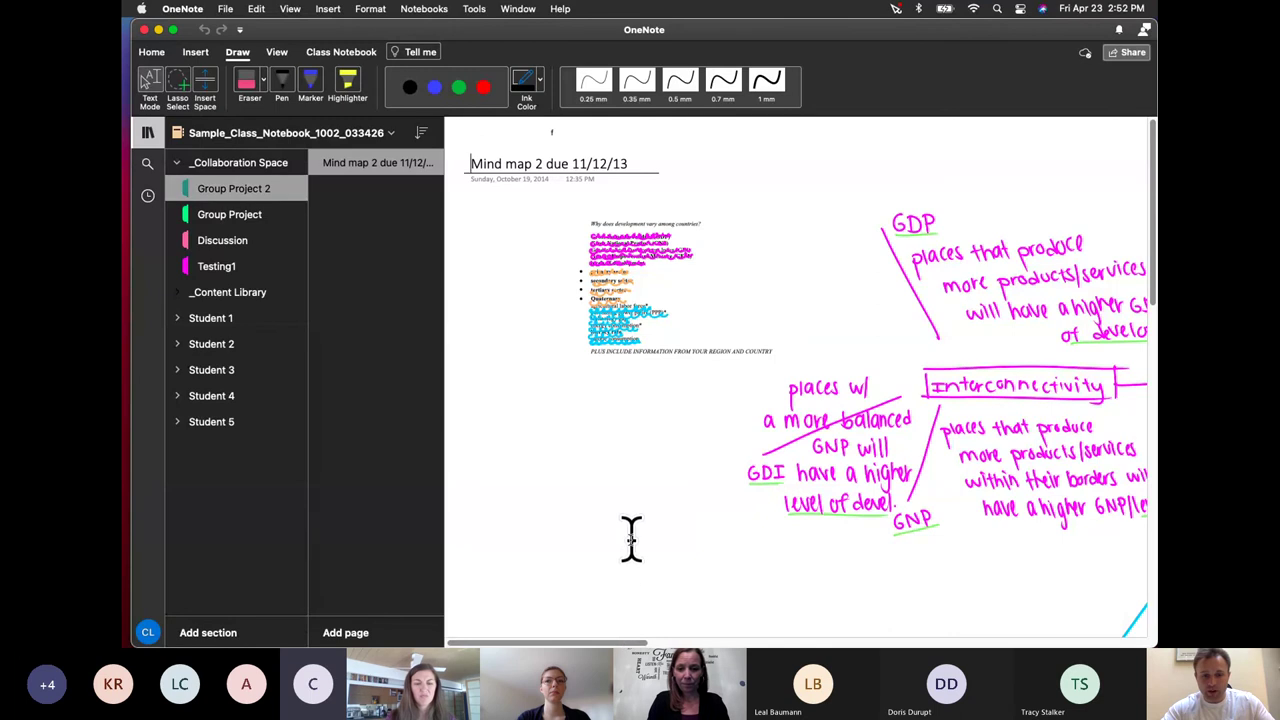
pyautogui.hscroll(10, 700, 450)
pyautogui.scroll(-4, 700, 450)
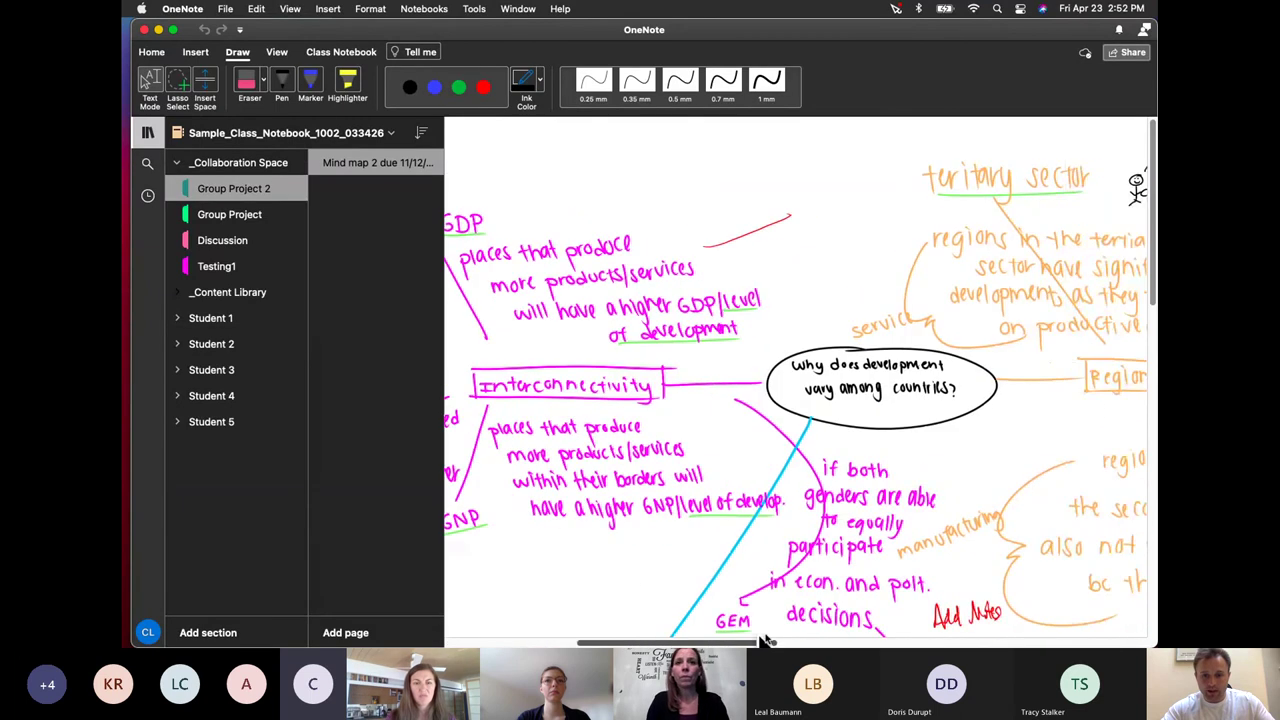
pyautogui.scroll(3, 775, 450)
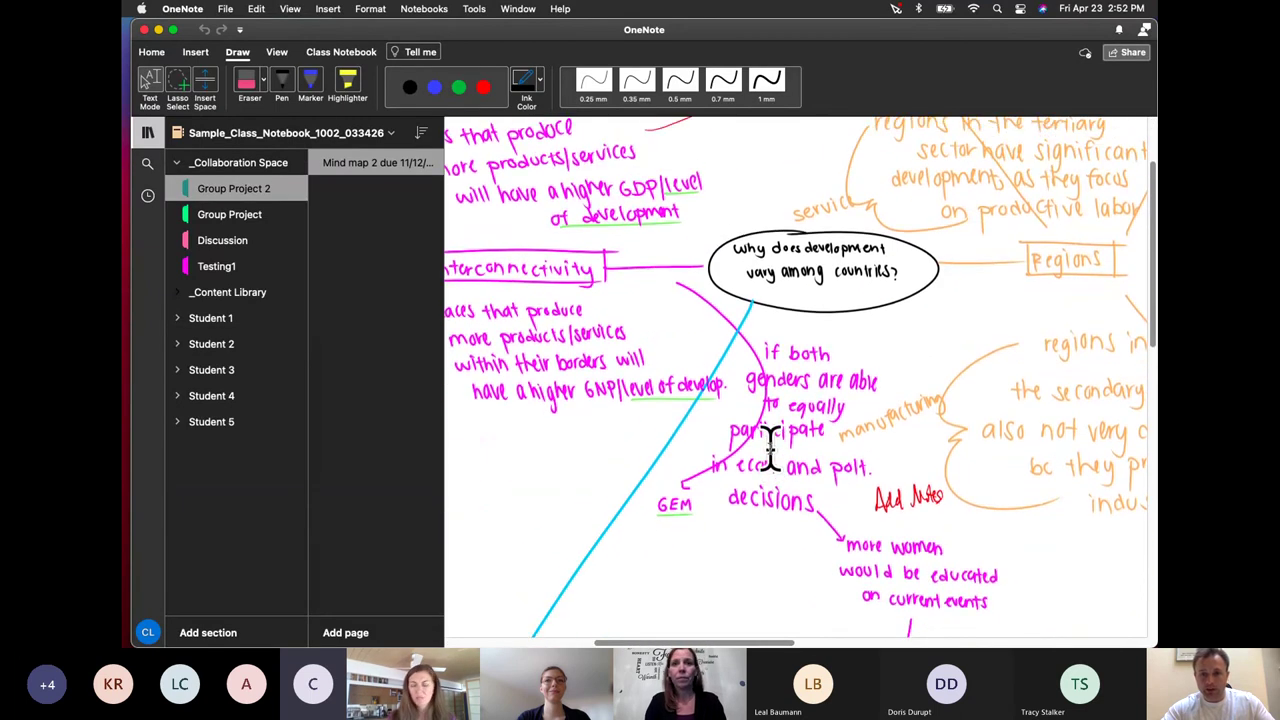
pyautogui.scroll(-6, 770, 445)
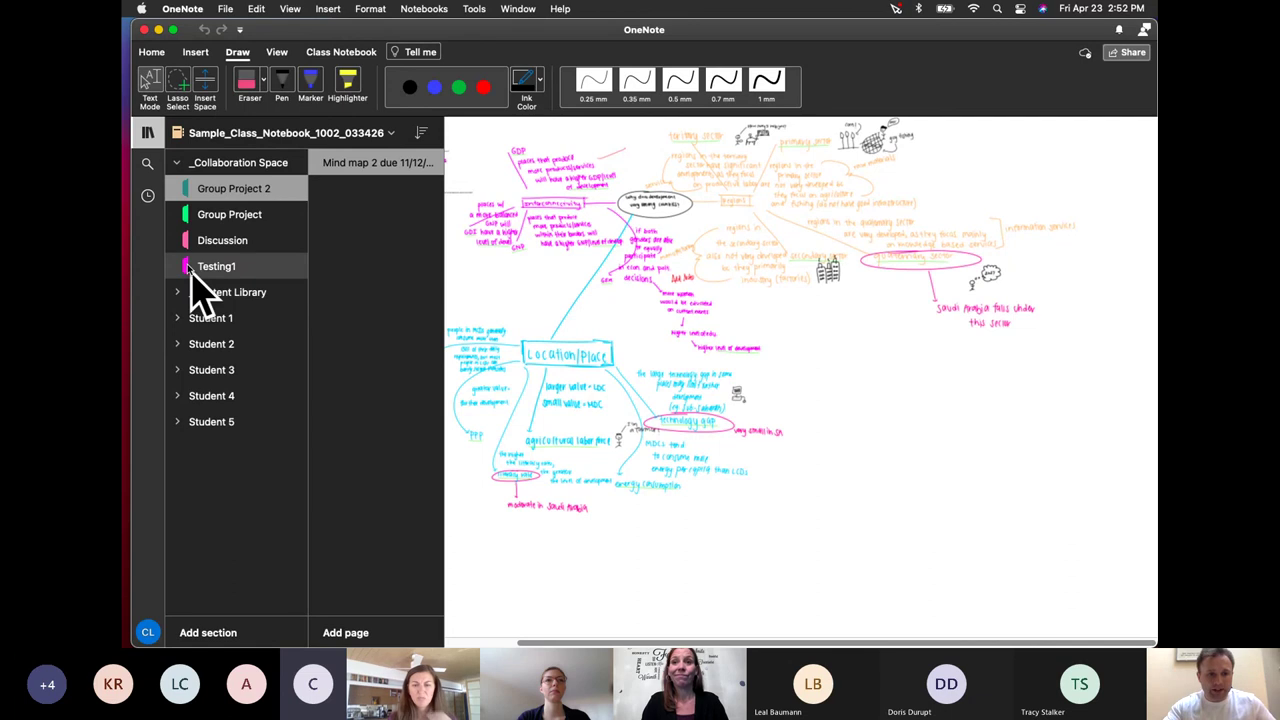
pyautogui.click(176, 163)
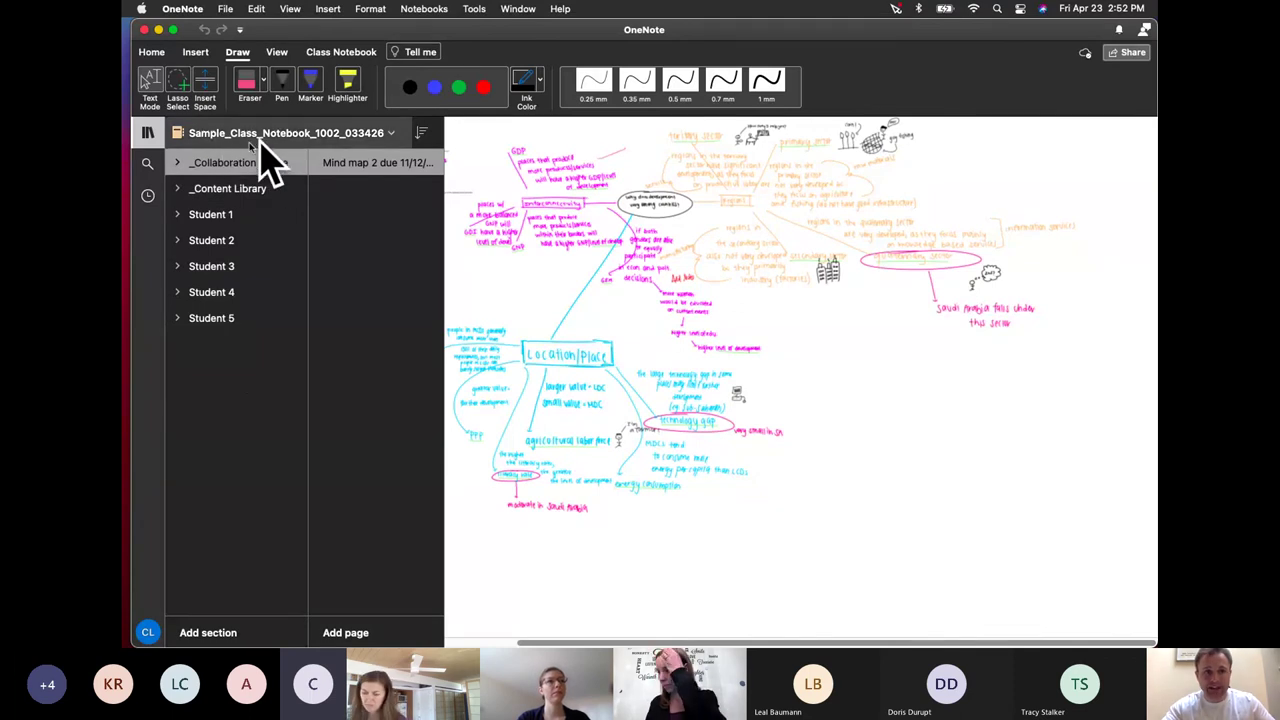
# Open the teacher's own math notebook and view its Ch.1 Measurement, Ch.2 Trigonometry and CH.3 Polynomials sections
pyautogui.click(392, 140)
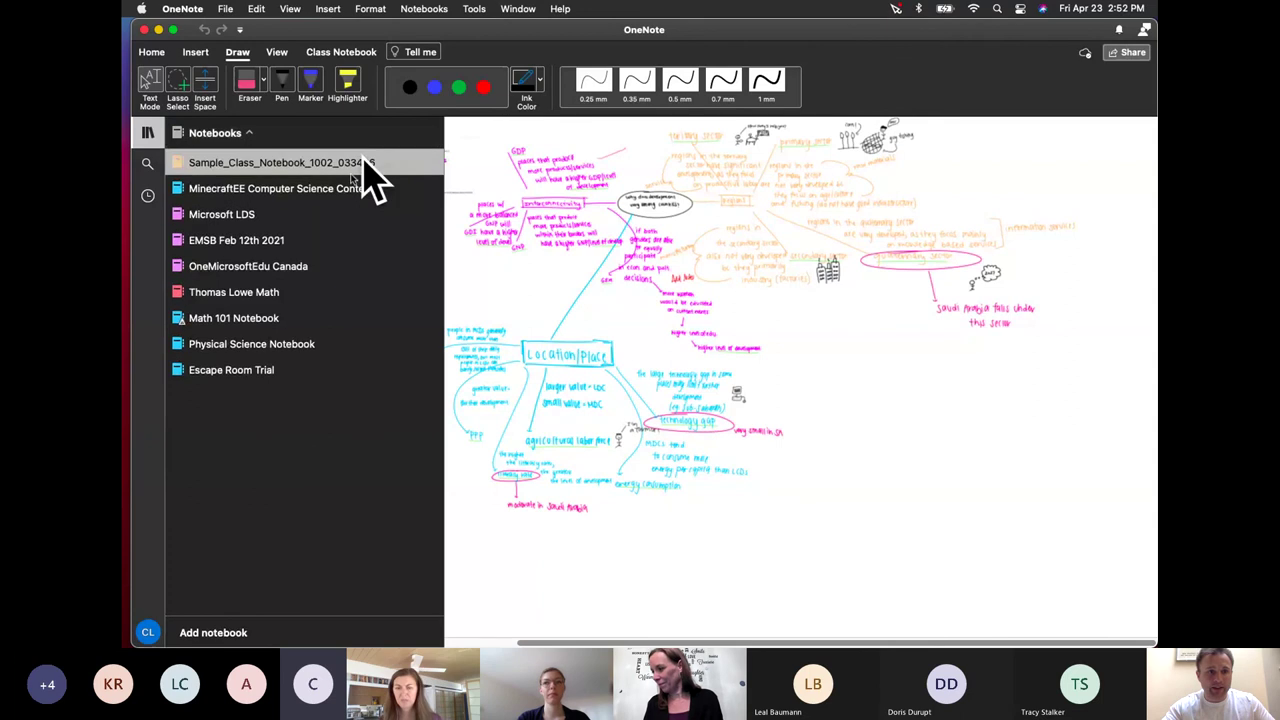
pyautogui.click(257, 290)
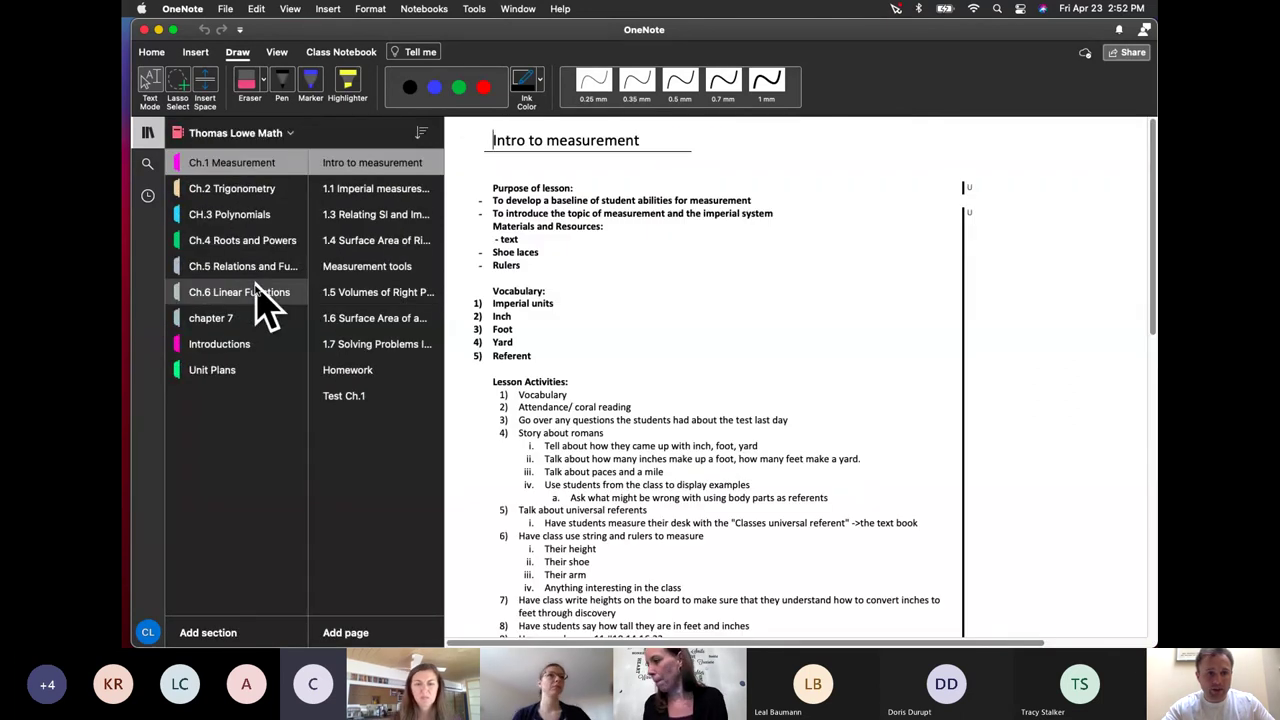
pyautogui.click(238, 160)
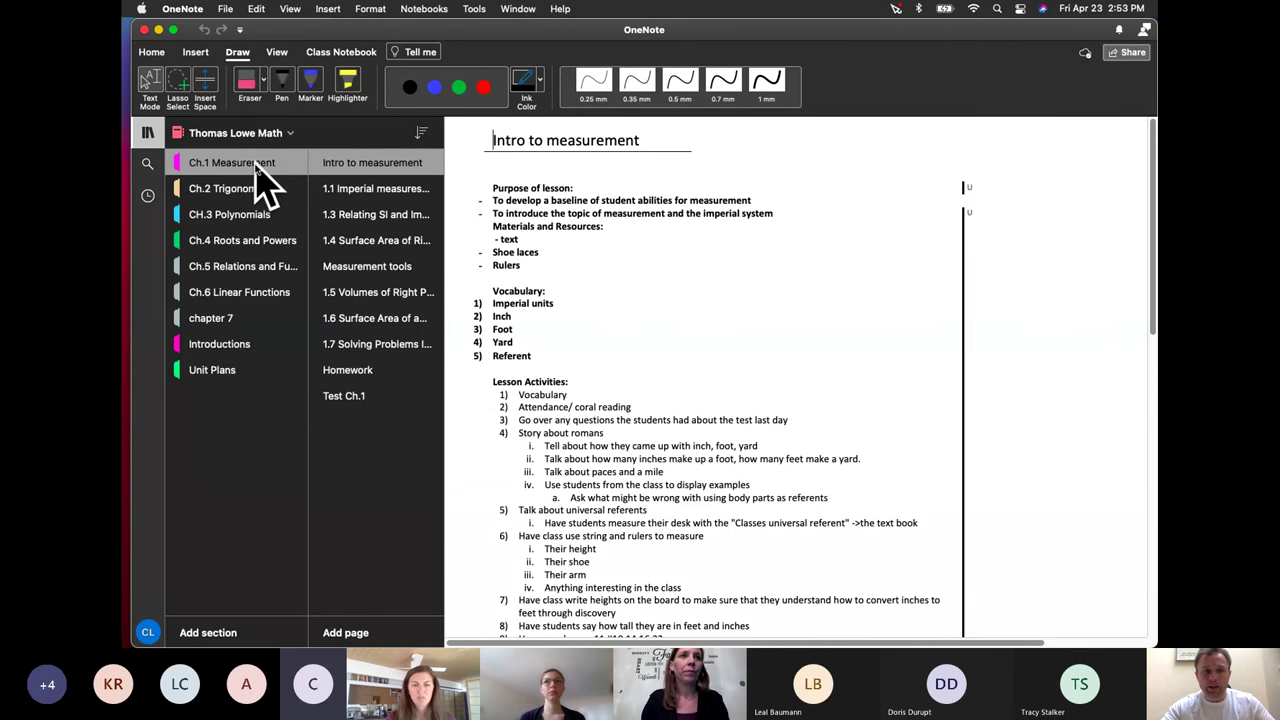
pyautogui.click(230, 197)
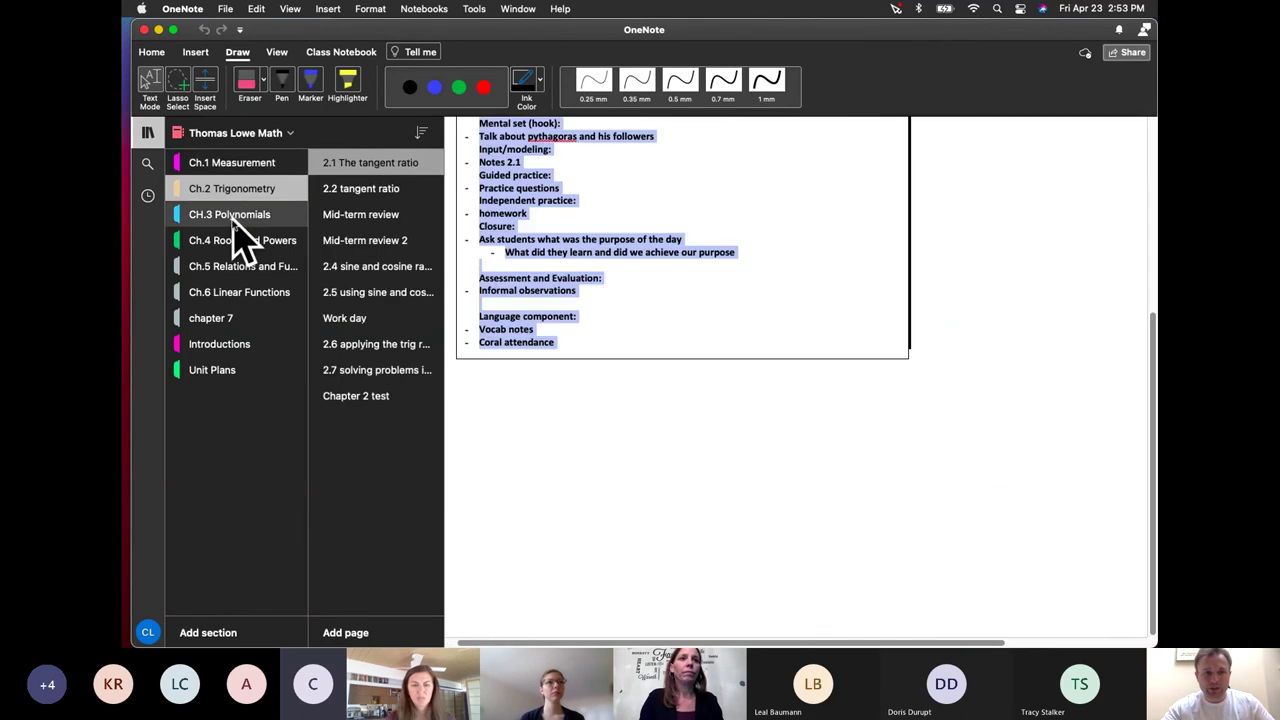
pyautogui.click(233, 216)
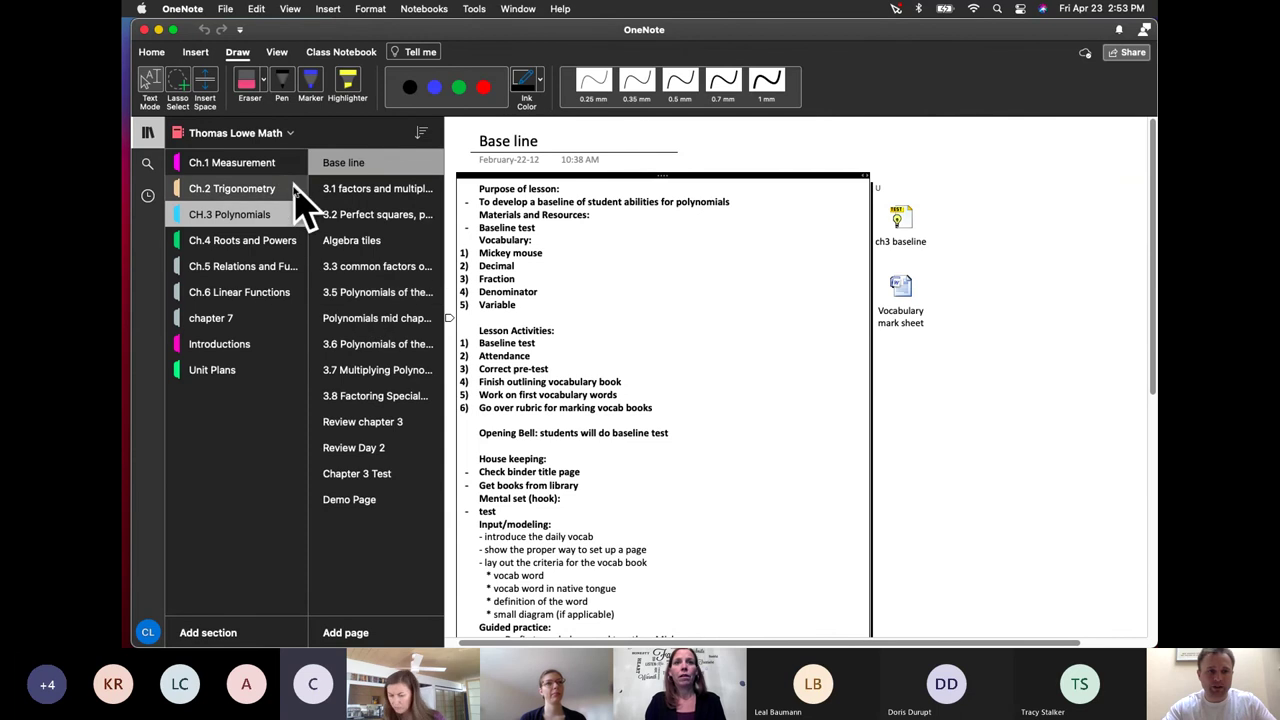
# Copy the Chapter 2 test page from Ch.2 Trigonometry to Student 5's Quizzes section in Sample_Class_Notebook_1002_033426
pyautogui.click(256, 200)
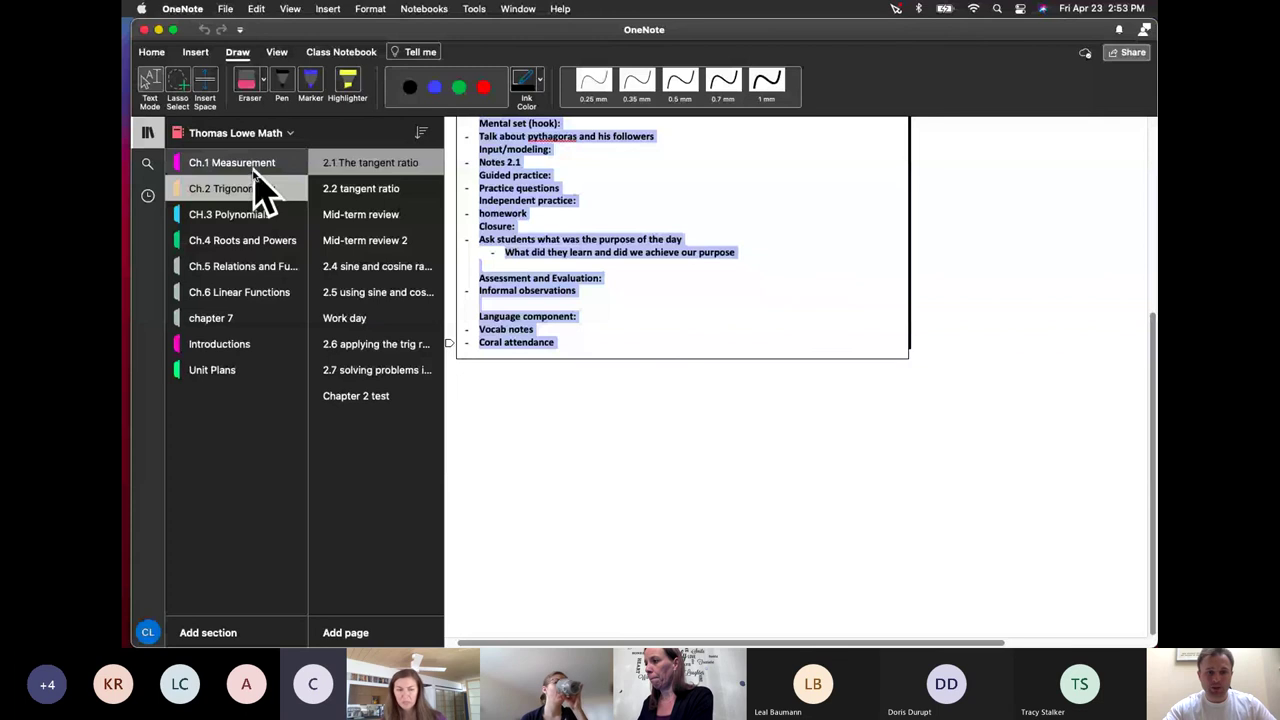
pyautogui.click(352, 397)
pyautogui.rightClick(365, 400)
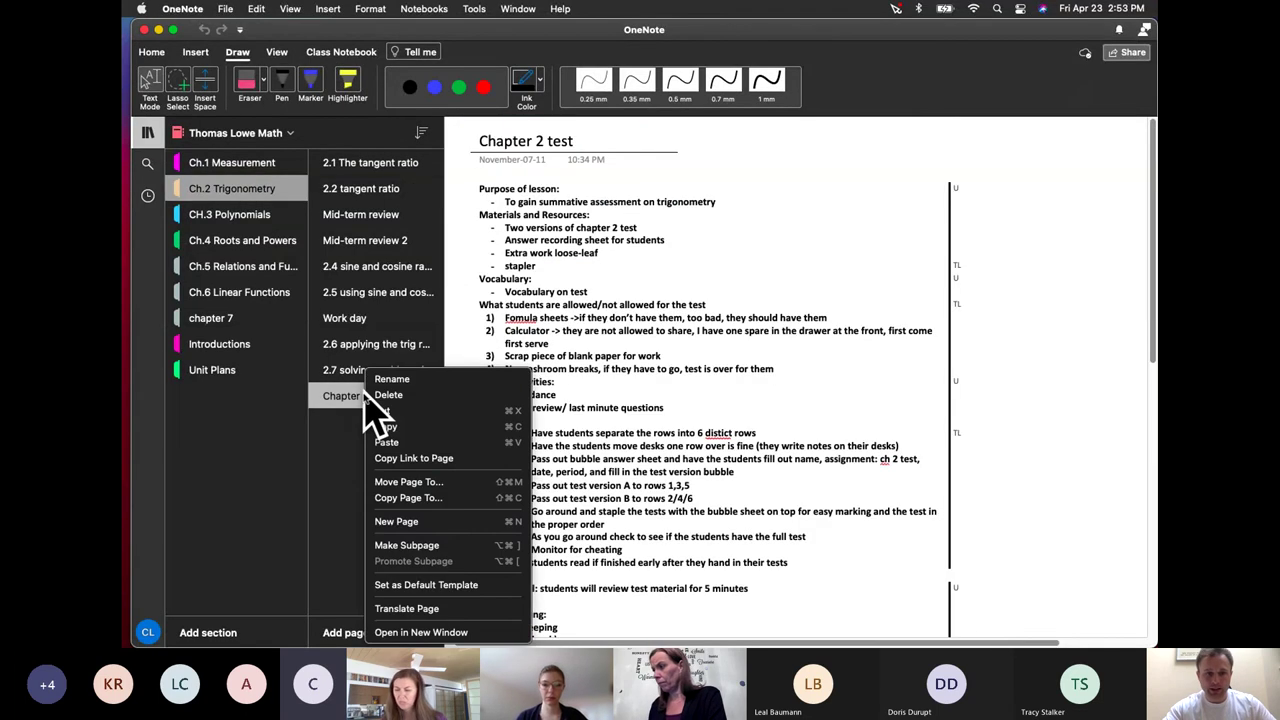
pyautogui.click(433, 483)
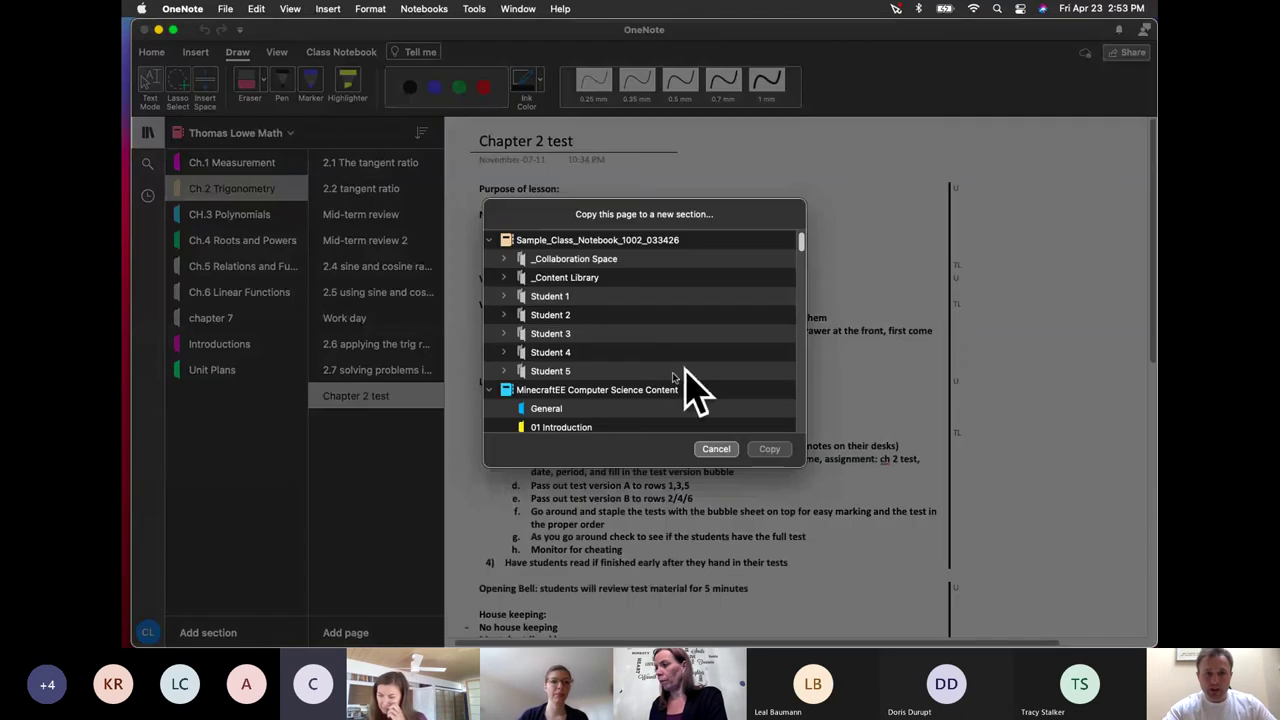
pyautogui.click(565, 297)
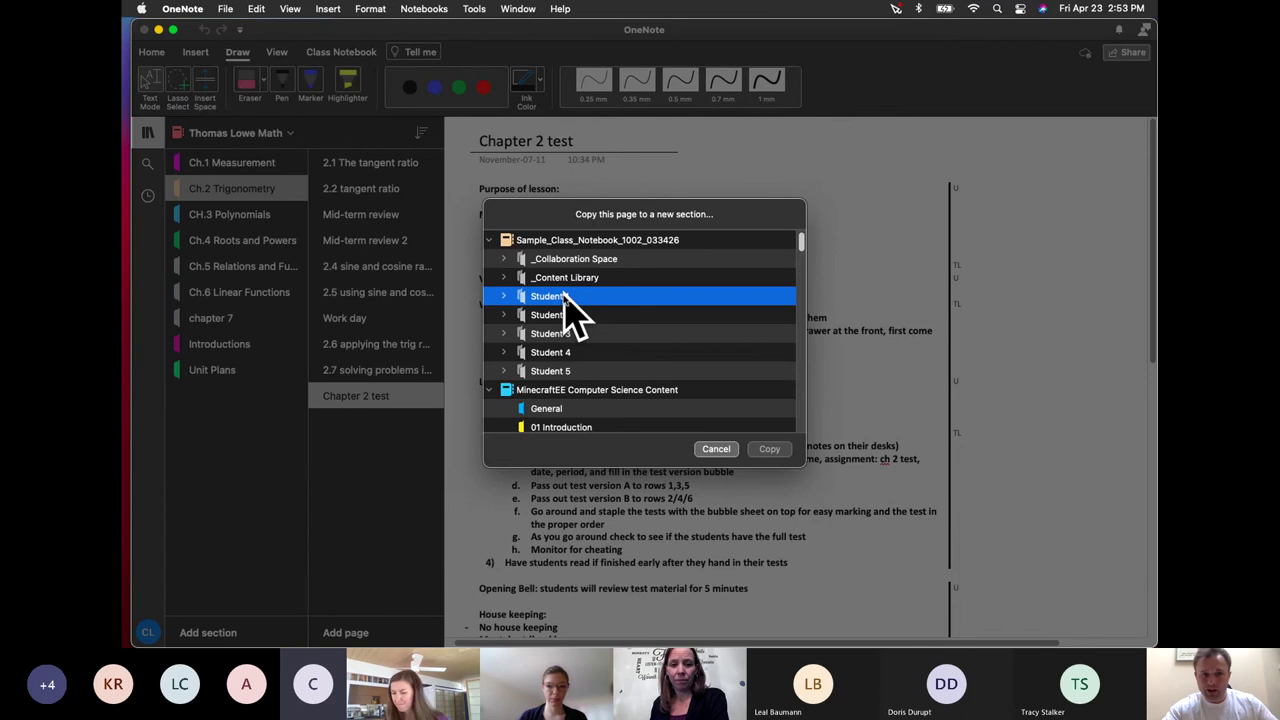
pyautogui.click(548, 370)
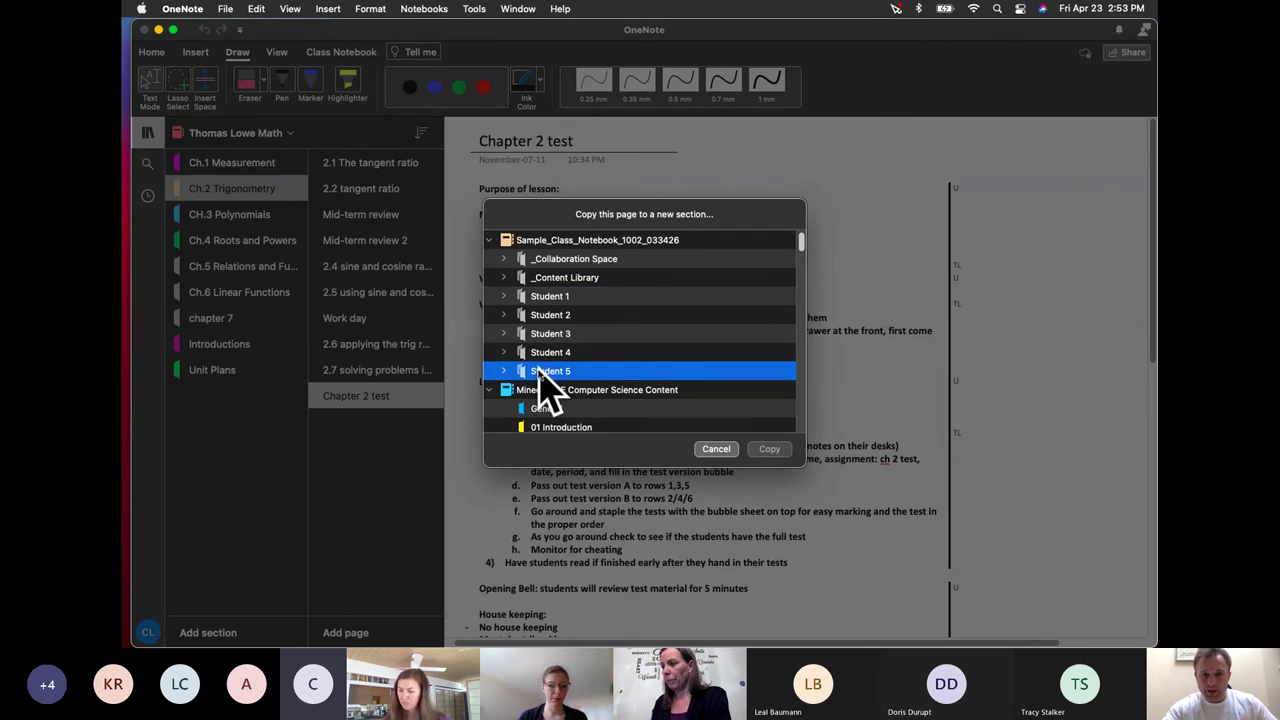
pyautogui.click(504, 372)
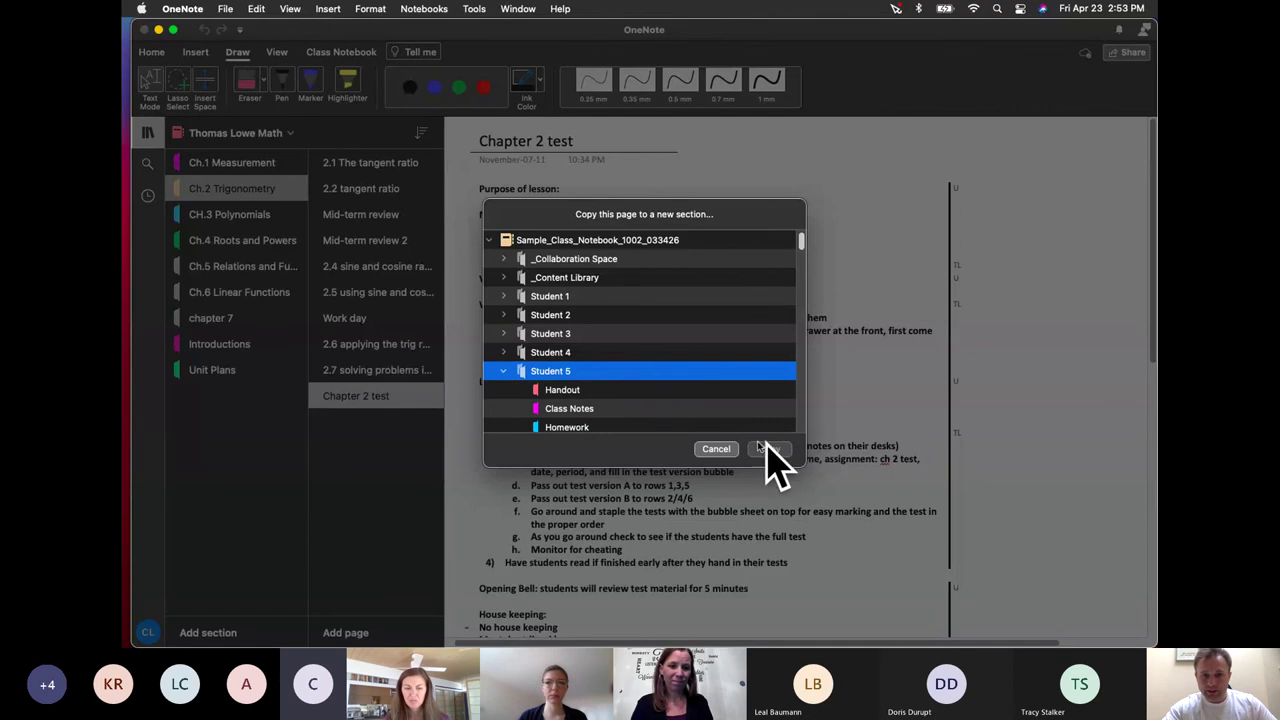
pyautogui.scroll(-2, 630, 388)
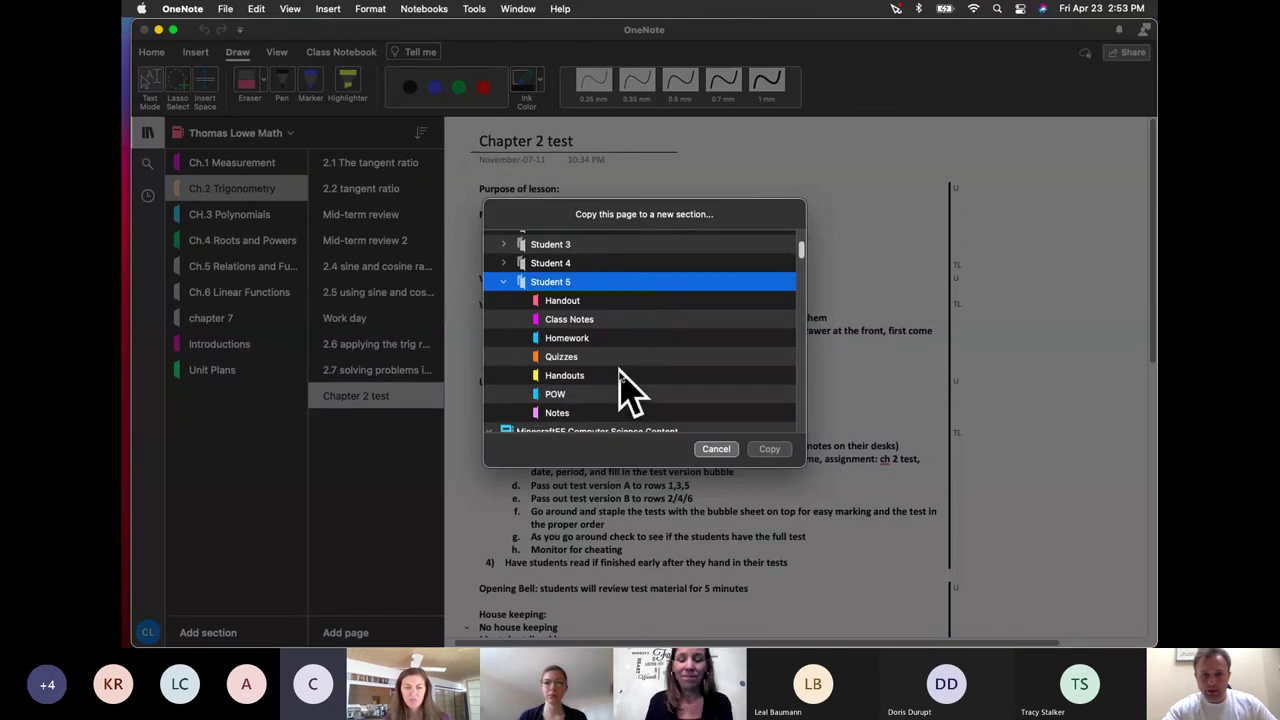
pyautogui.click(617, 358)
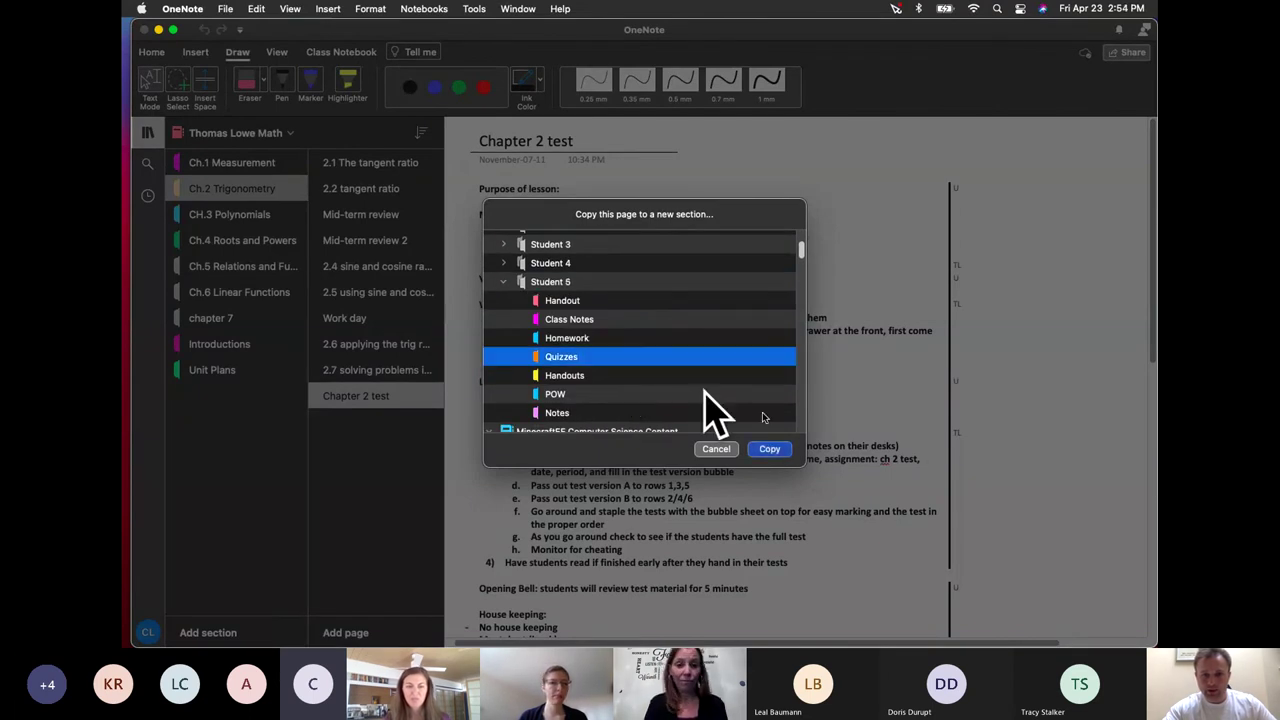
pyautogui.click(769, 450)
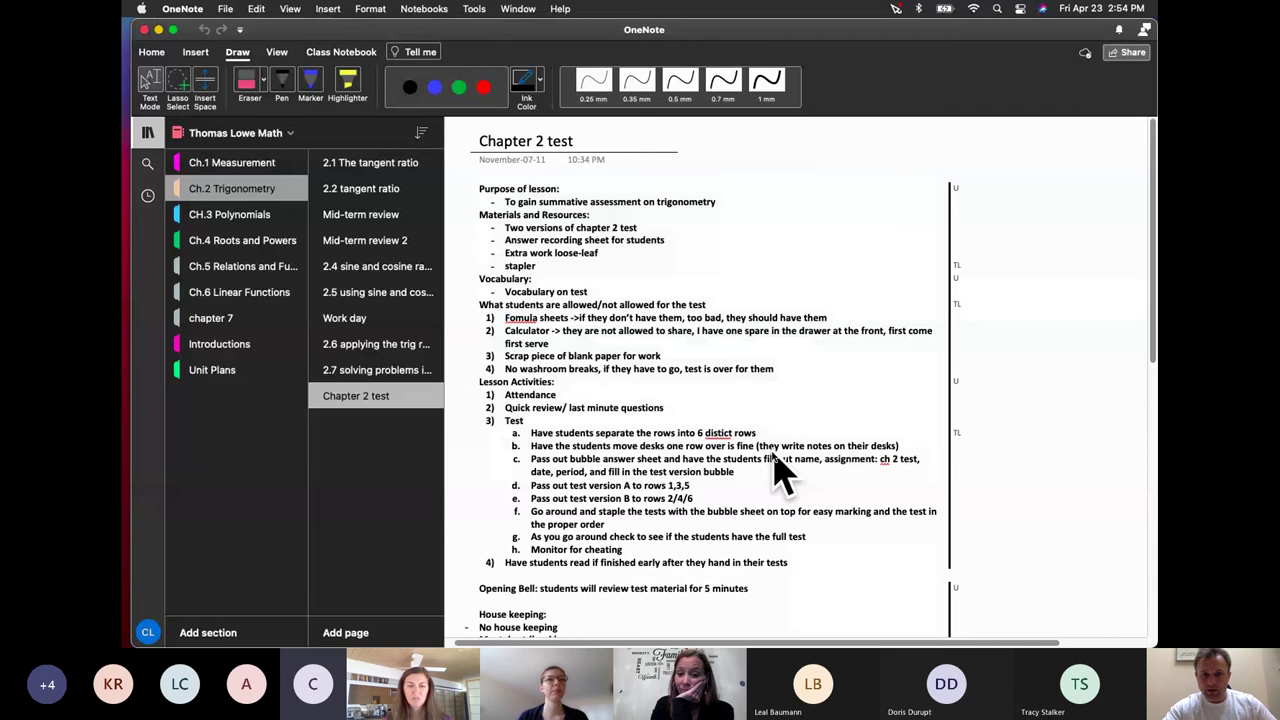
# View the copied Chapter 2 test in Student 5's Quizzes section of Sample_Class_Notebook_1002_033426, and collapse the Collaboration Space and Student 5 groups
pyautogui.click(290, 134)
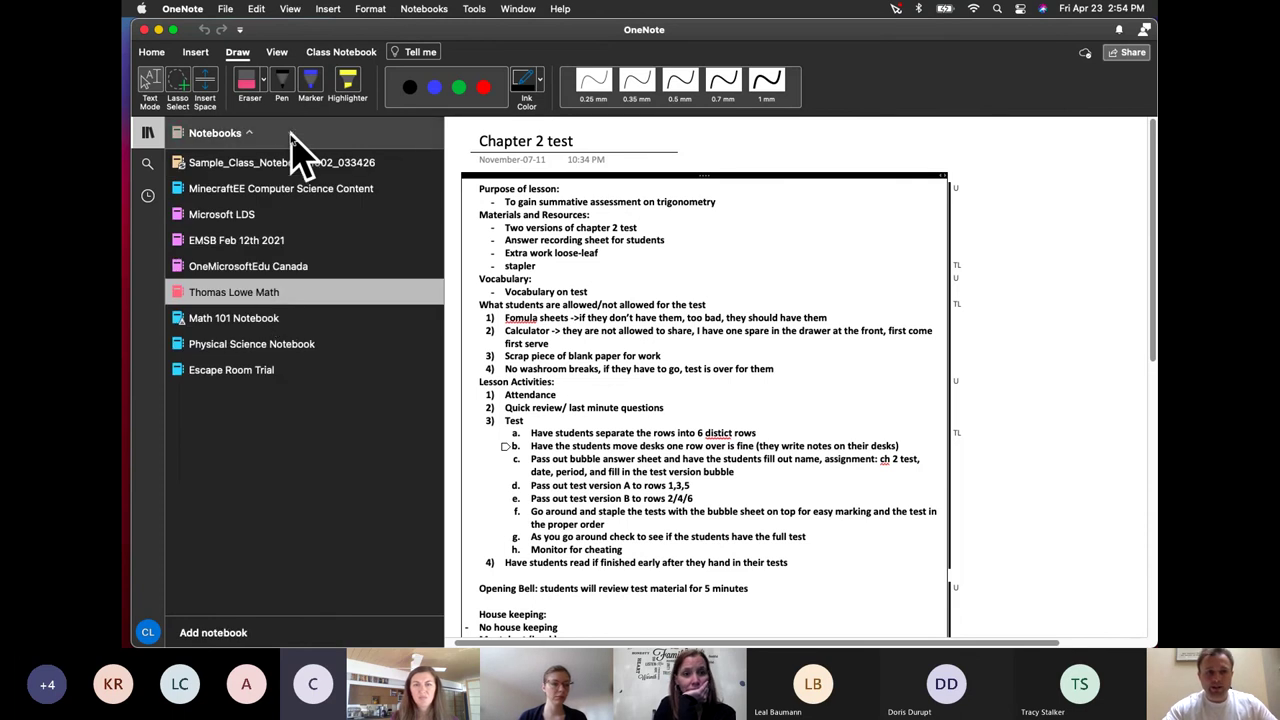
pyautogui.click(241, 166)
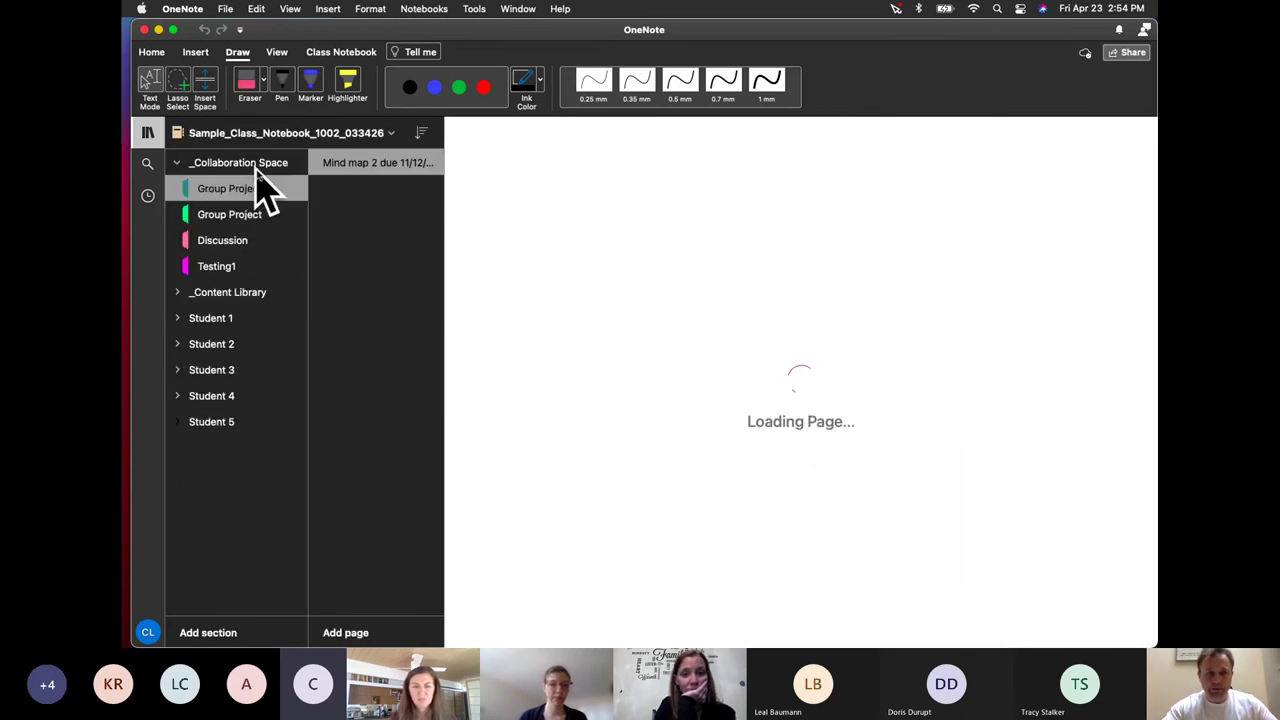
pyautogui.click(225, 421)
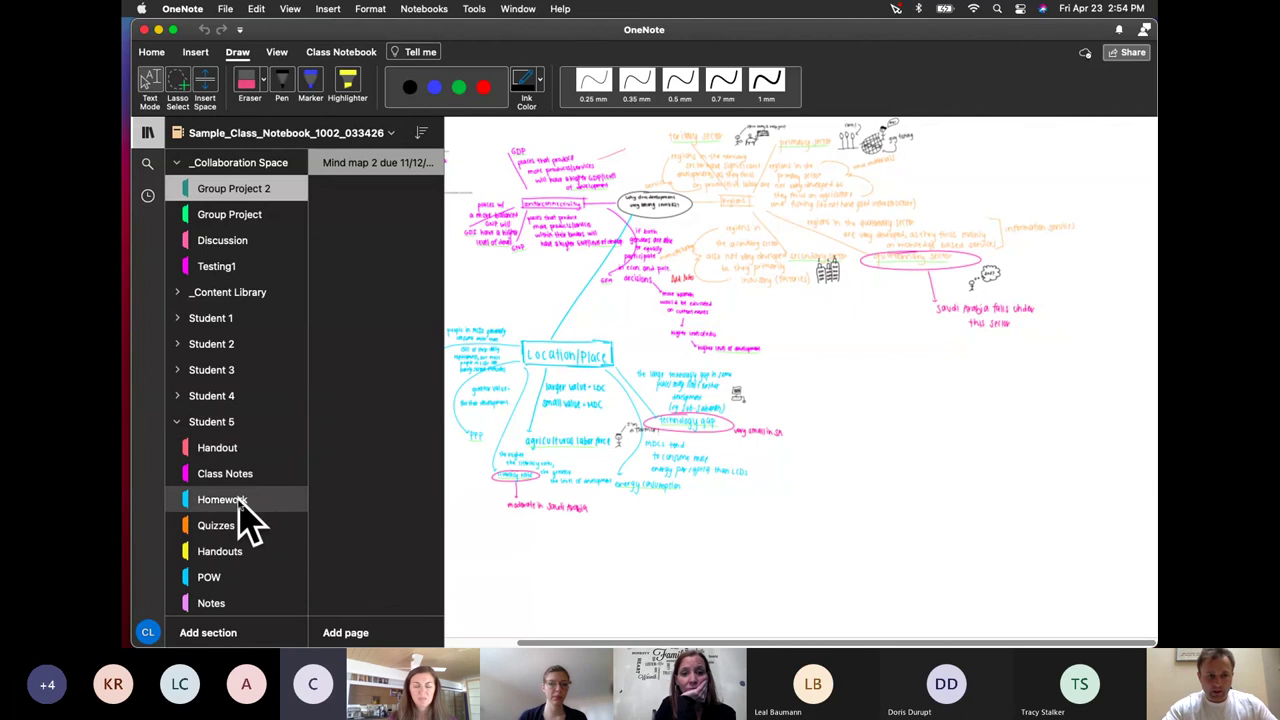
pyautogui.click(232, 528)
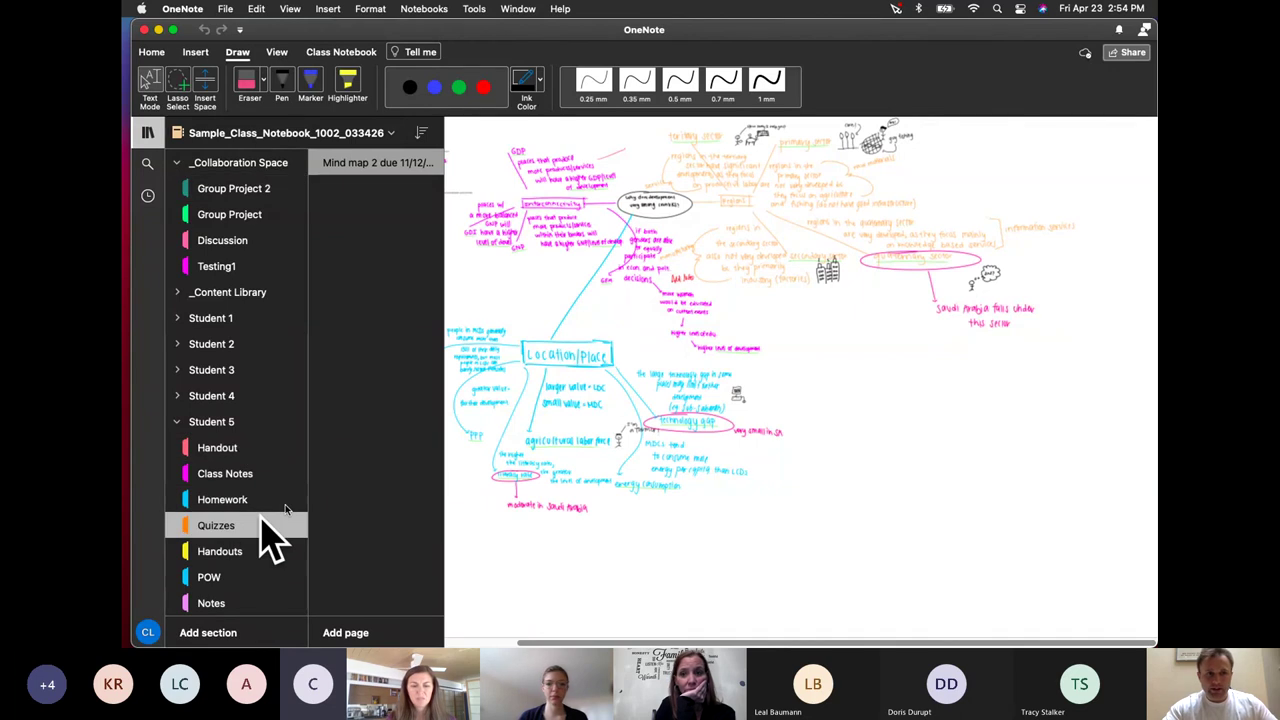
pyautogui.click(375, 190)
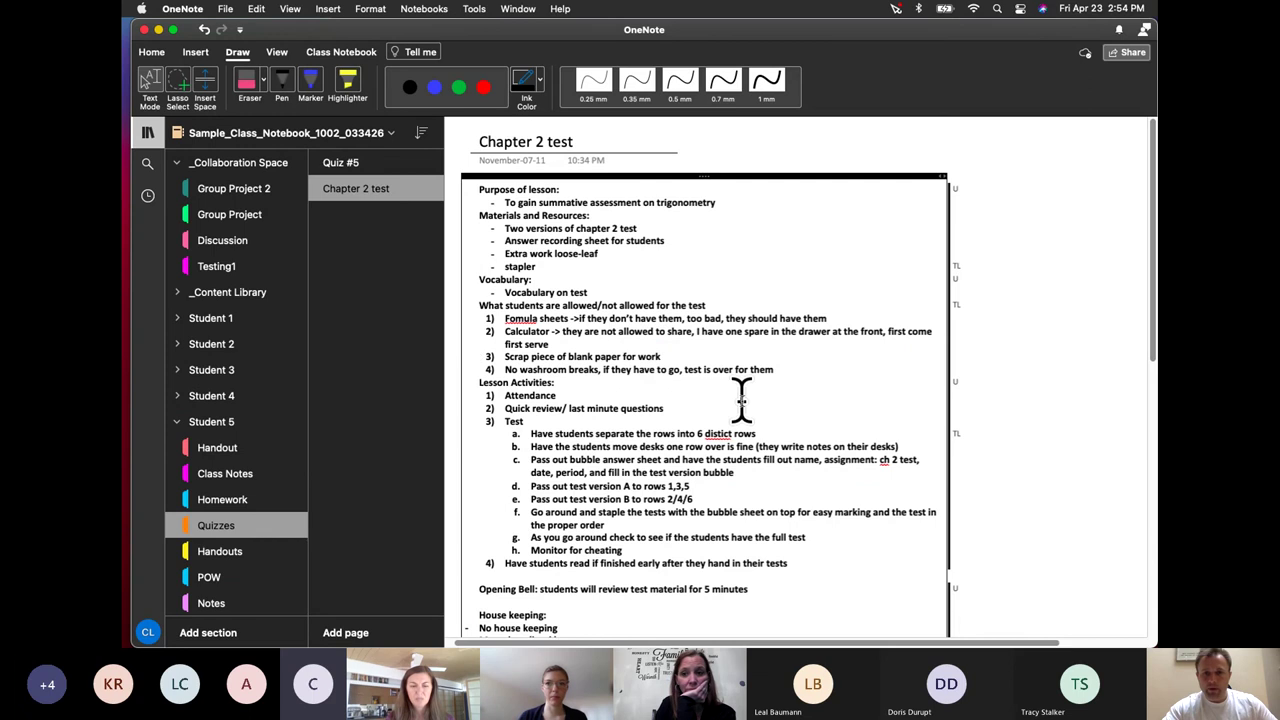
pyautogui.scroll(-10, 743, 400)
pyautogui.scroll(3, 743, 400)
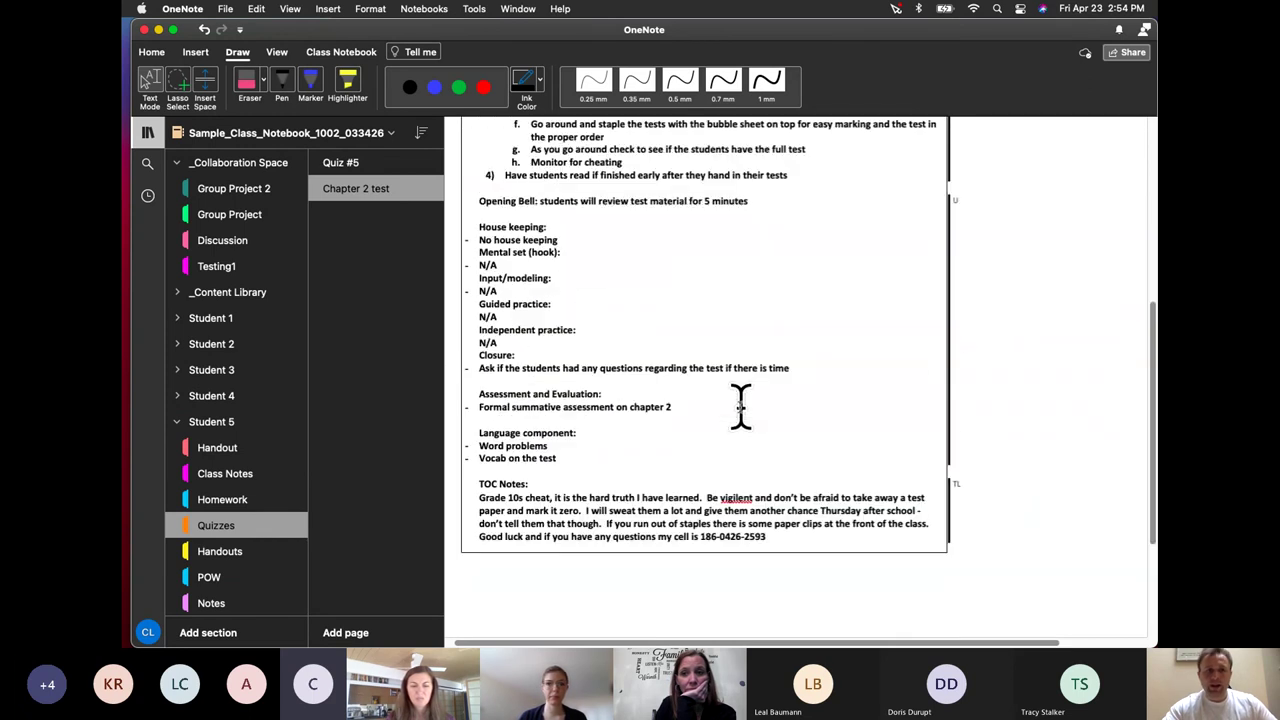
pyautogui.click(178, 164)
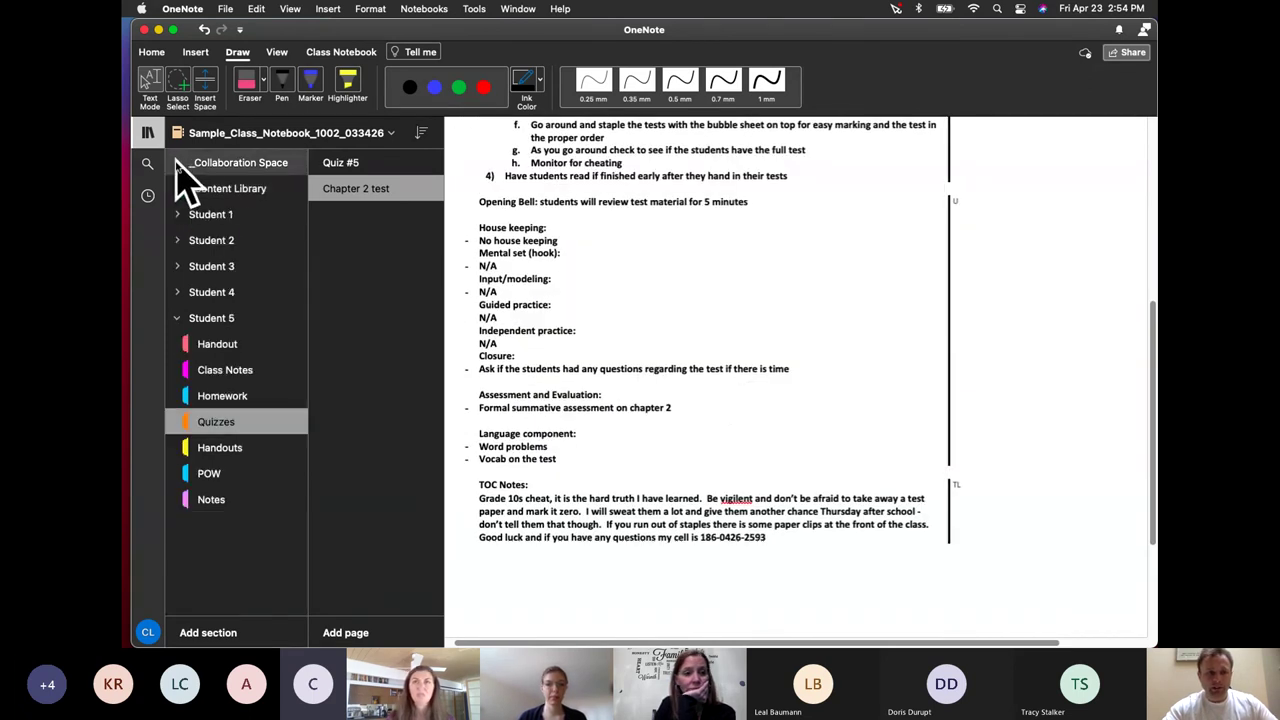
pyautogui.click(177, 318)
# Display the Class Notebook tools for Sample_Class_Notebook_1002_033426
pyautogui.click(393, 133)
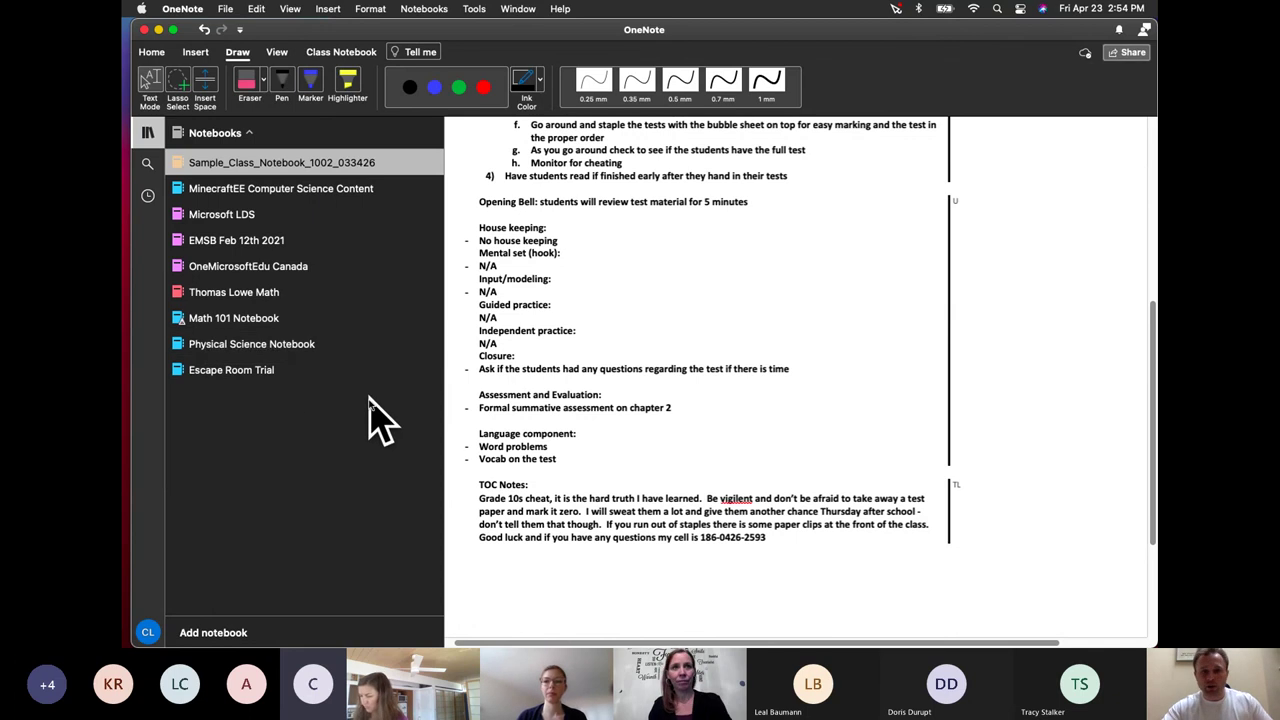
pyautogui.click(332, 64)
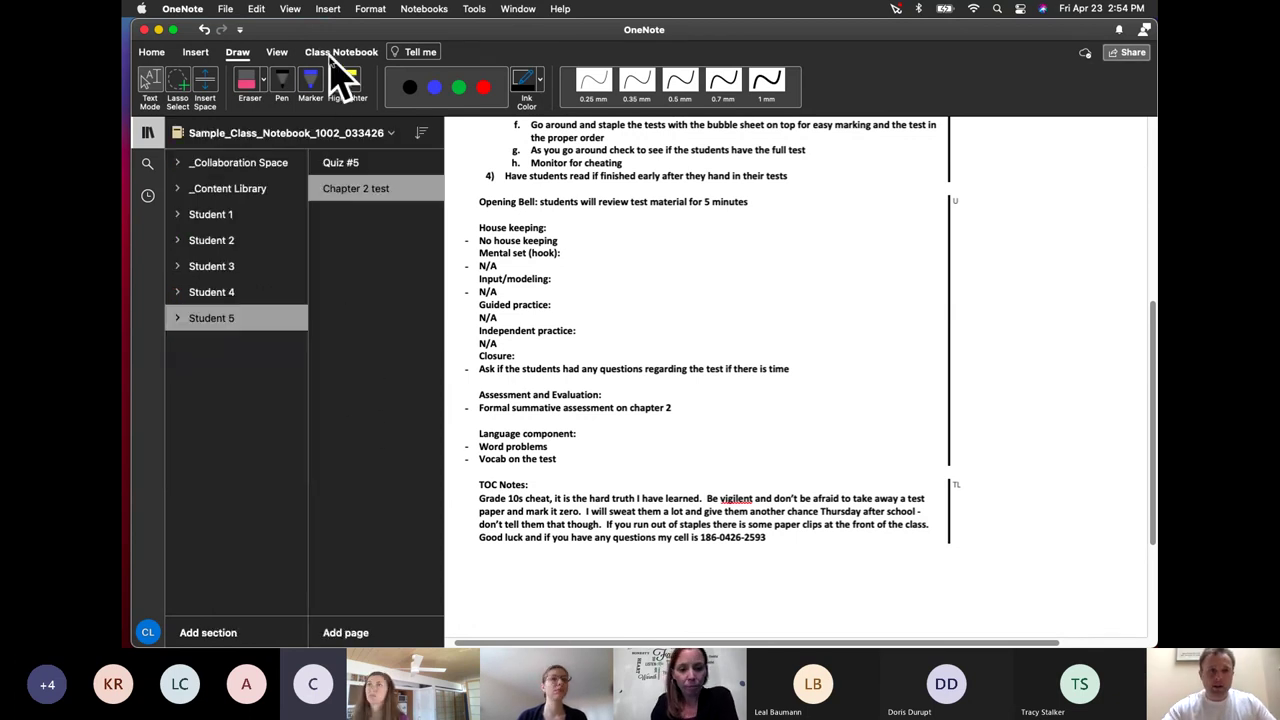
pyautogui.click(330, 60)
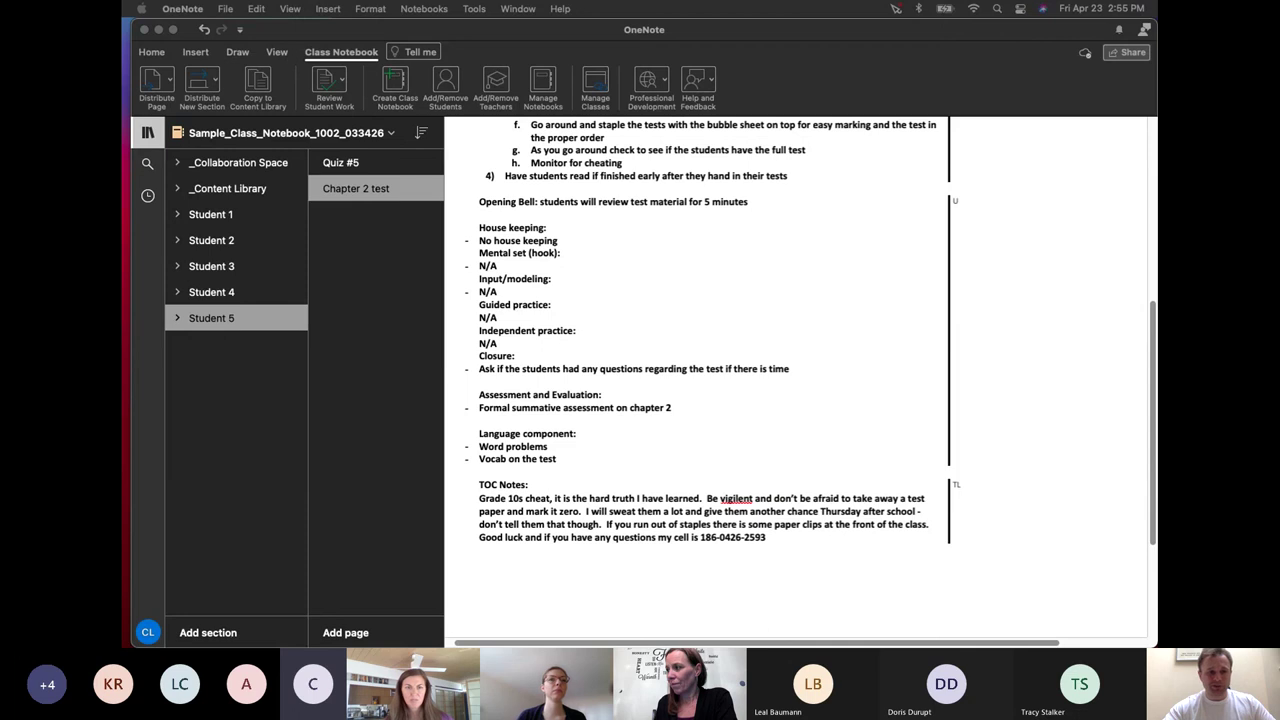
# Switch to Microsoft Edge and view the full list of apps on the Office 365 page
pyautogui.hotkey('ctrl', 'Up')
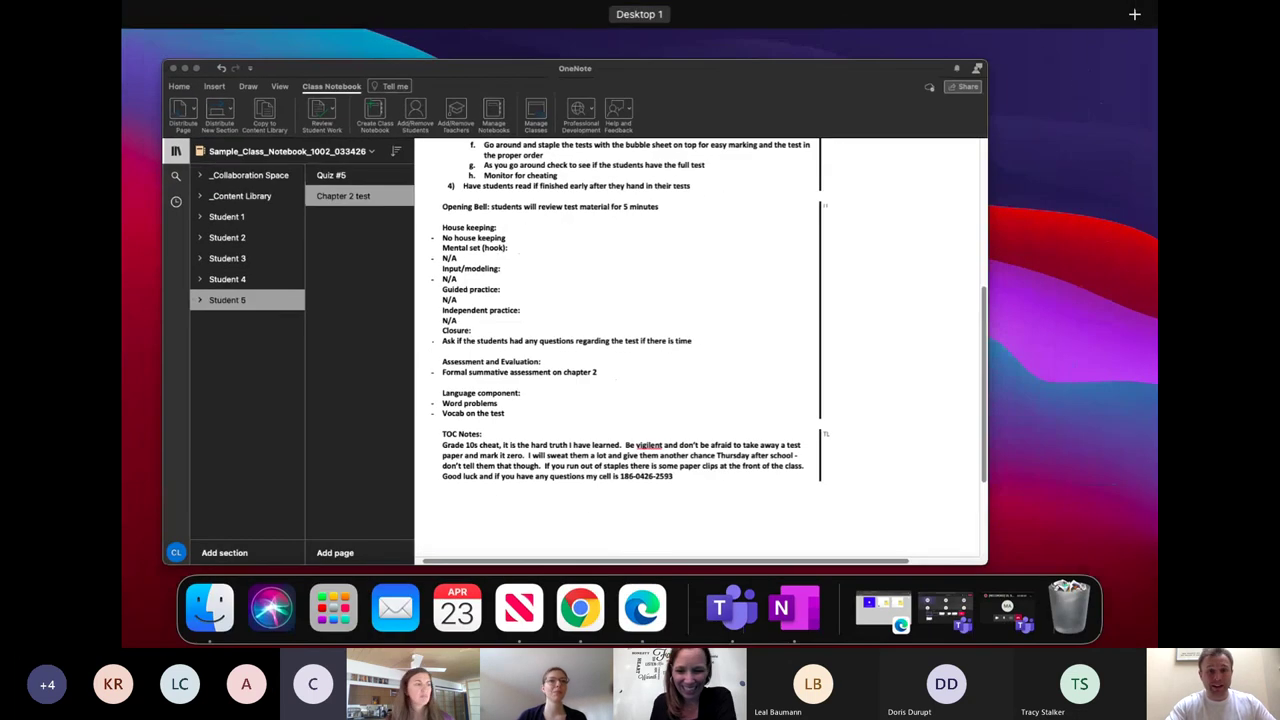
pyautogui.click(875, 625)
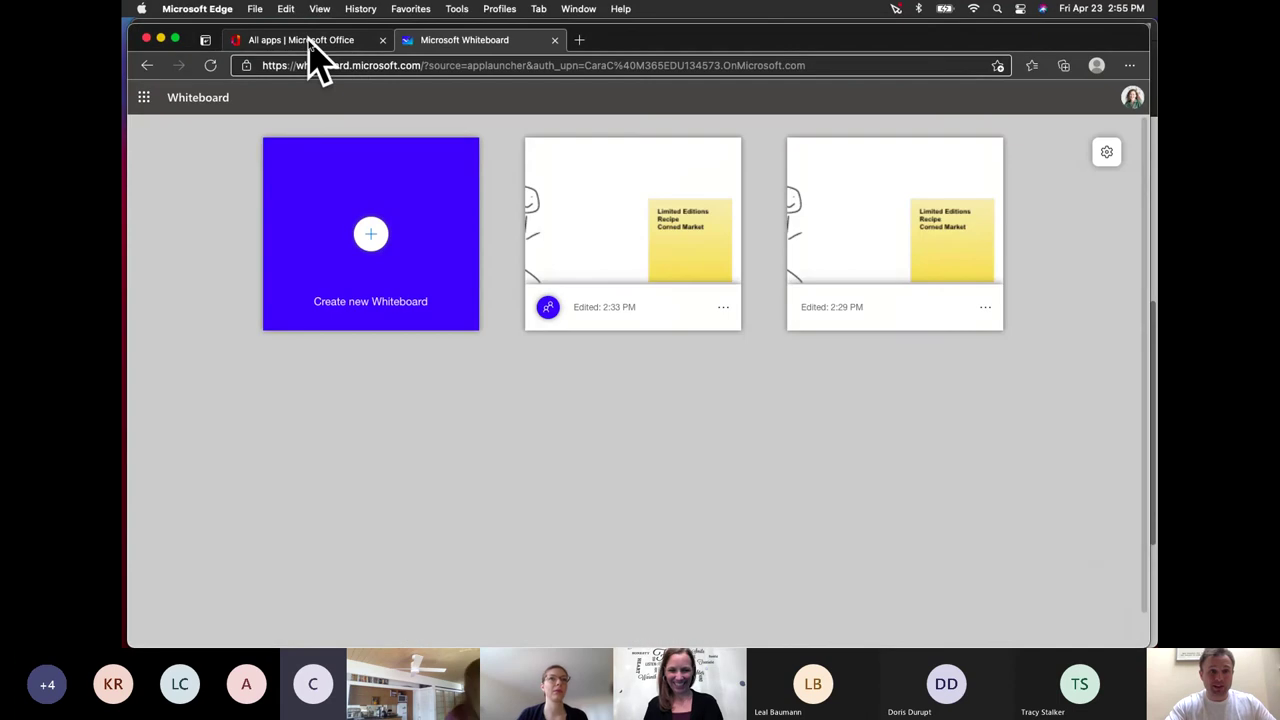
pyautogui.click(308, 41)
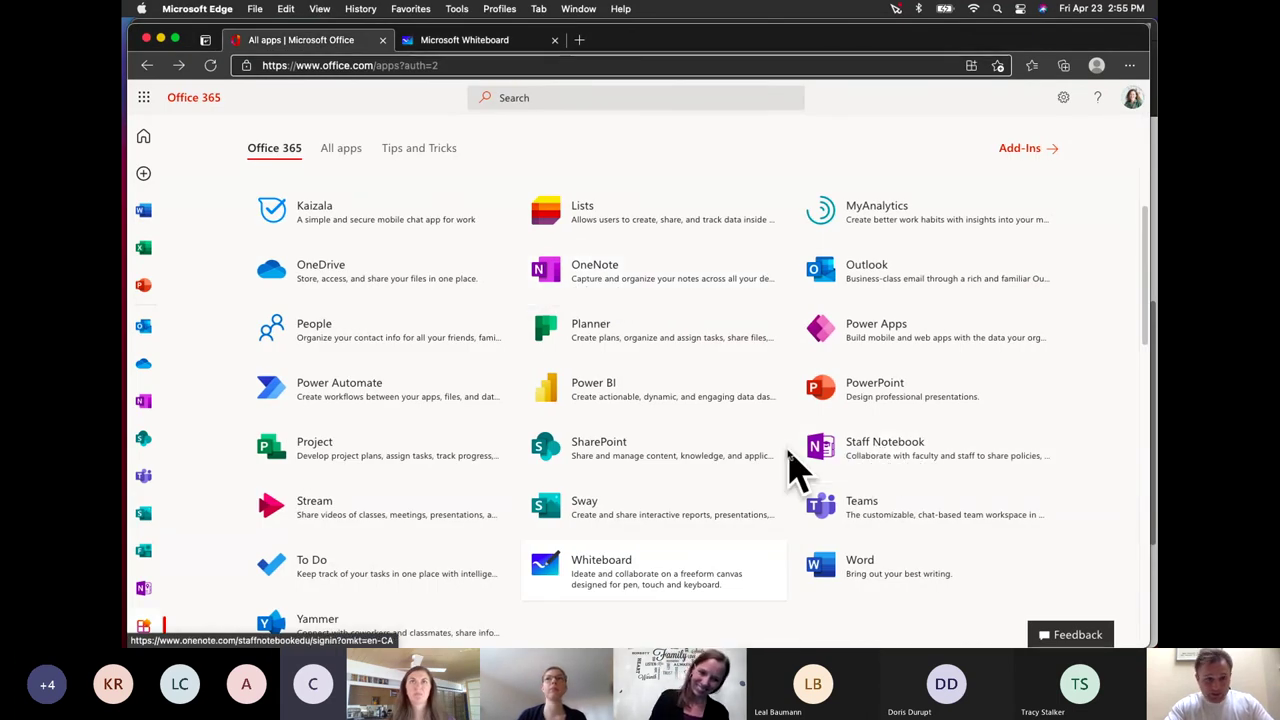
pyautogui.scroll(-5, 793, 468)
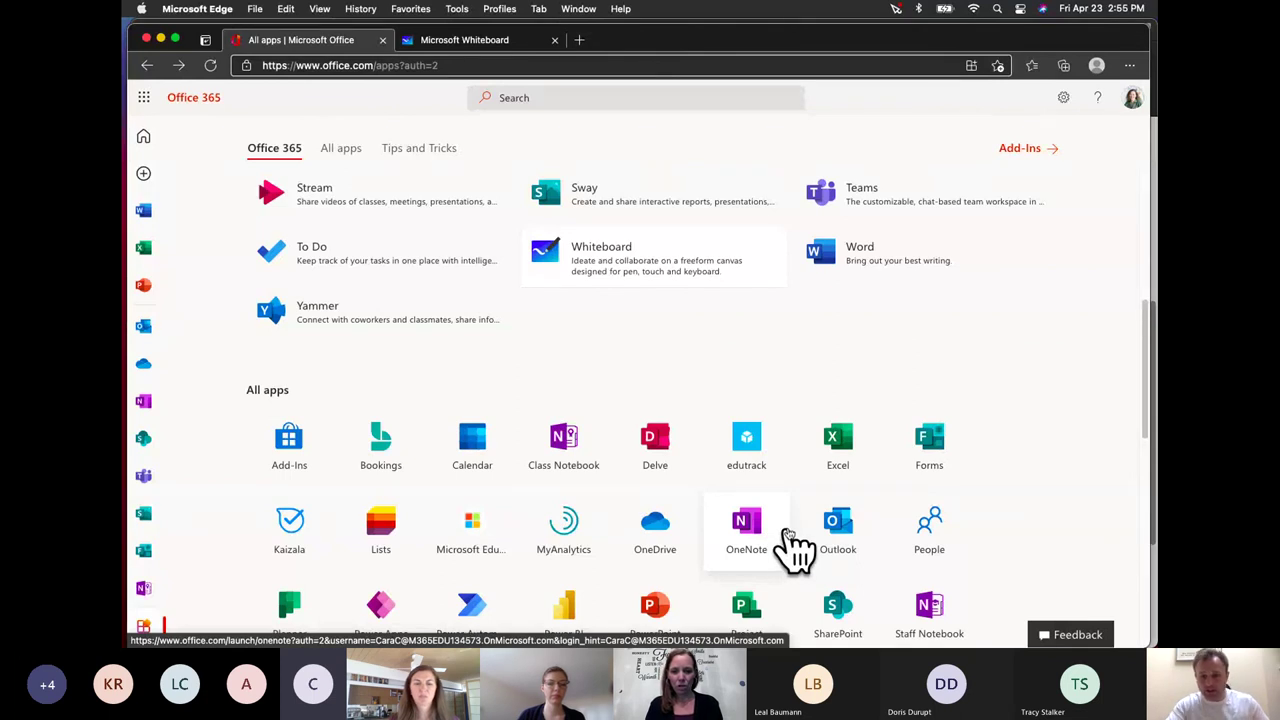
pyautogui.scroll(-2, 905, 549)
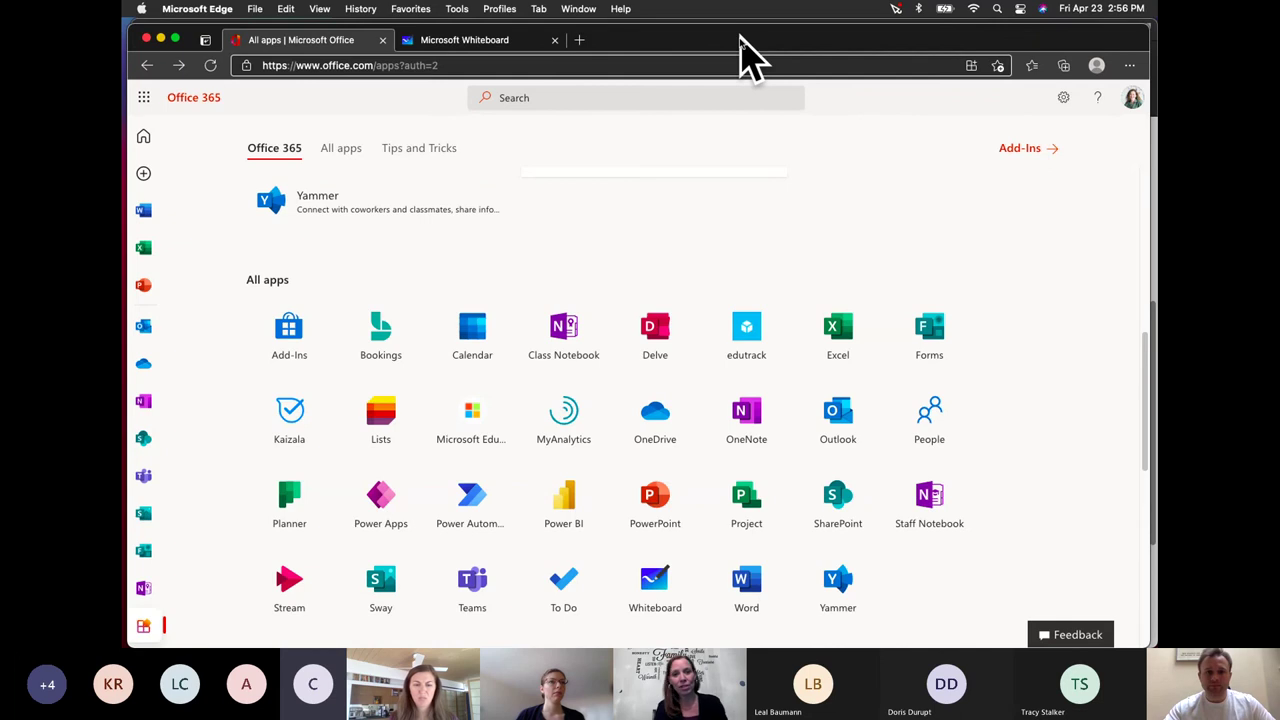
# Move the browser window out of view and switch to the minimized Microsoft Teams window
pyautogui.moveTo(741, 42); pyautogui.dragTo(1279, 185)
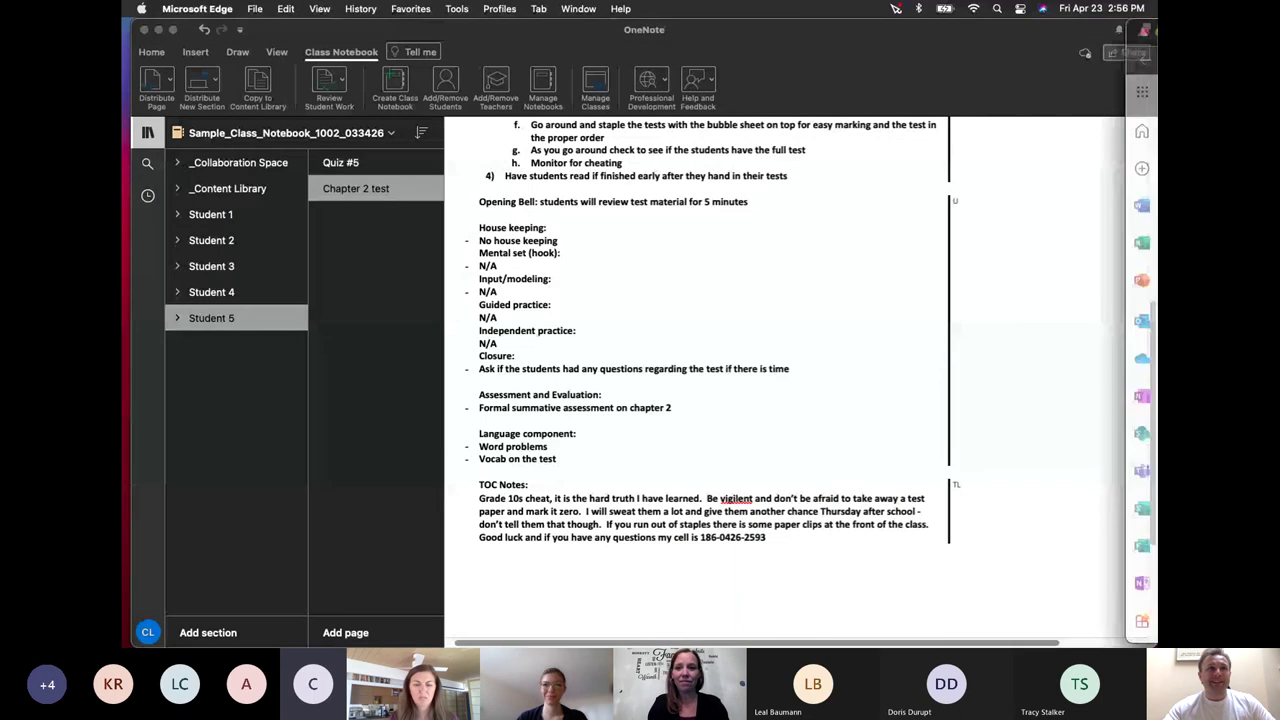
pyautogui.moveTo(1279, 185); pyautogui.dragTo(1279, 45)
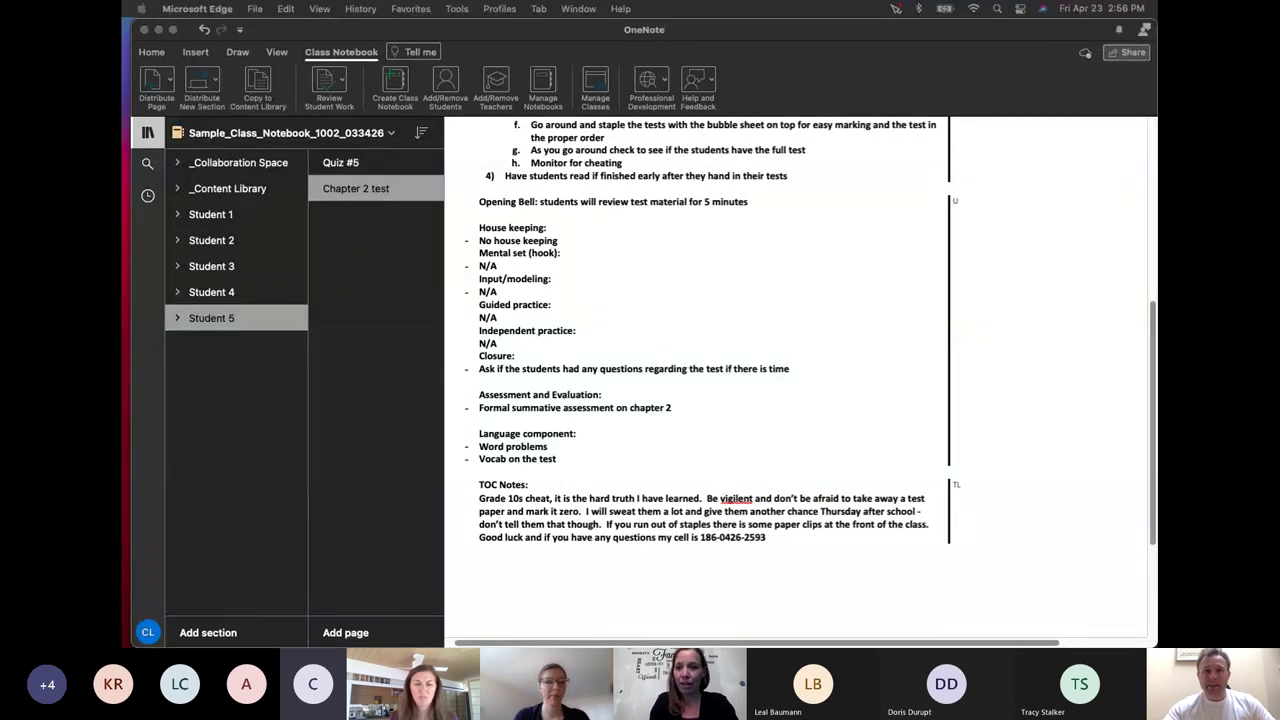
pyautogui.moveTo(1008, 612)
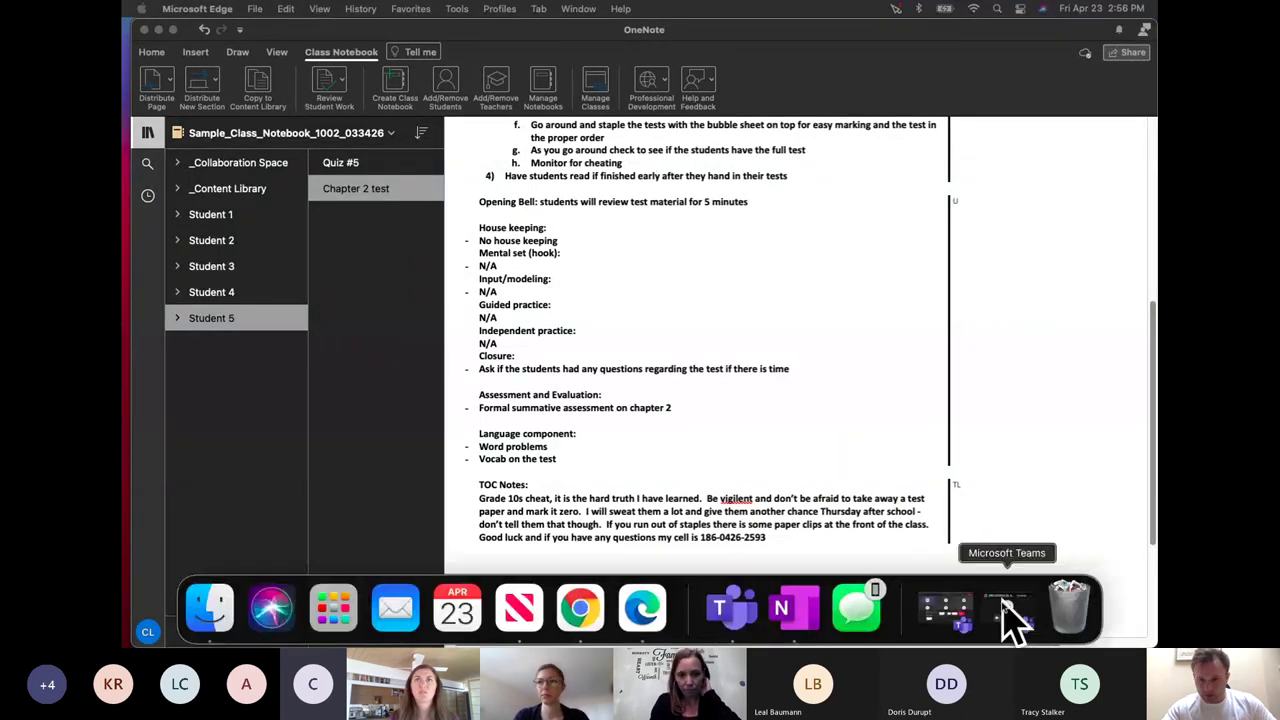
pyautogui.click(1008, 612)
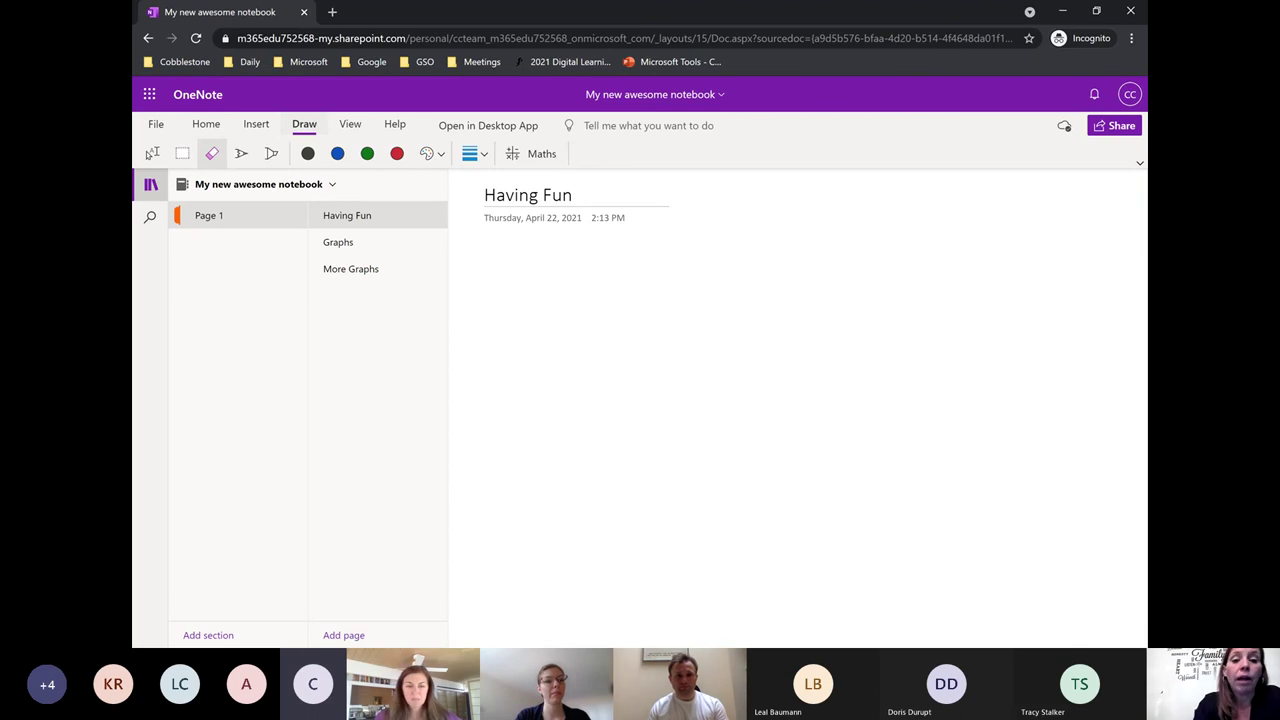
# Draw a smiley face in black ink on the Having Fun page, and erase its strokes
pyautogui.click(308, 153)
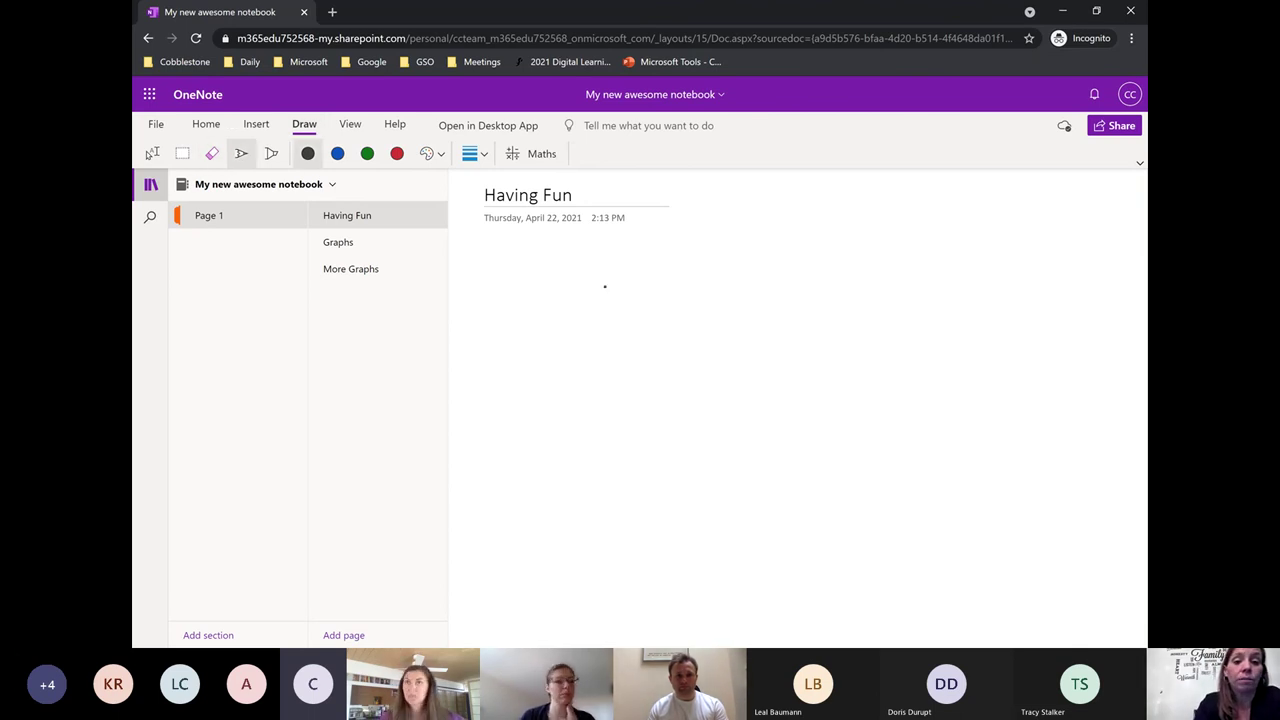
pyautogui.moveTo(606, 347); pyautogui.dragTo(714, 306)
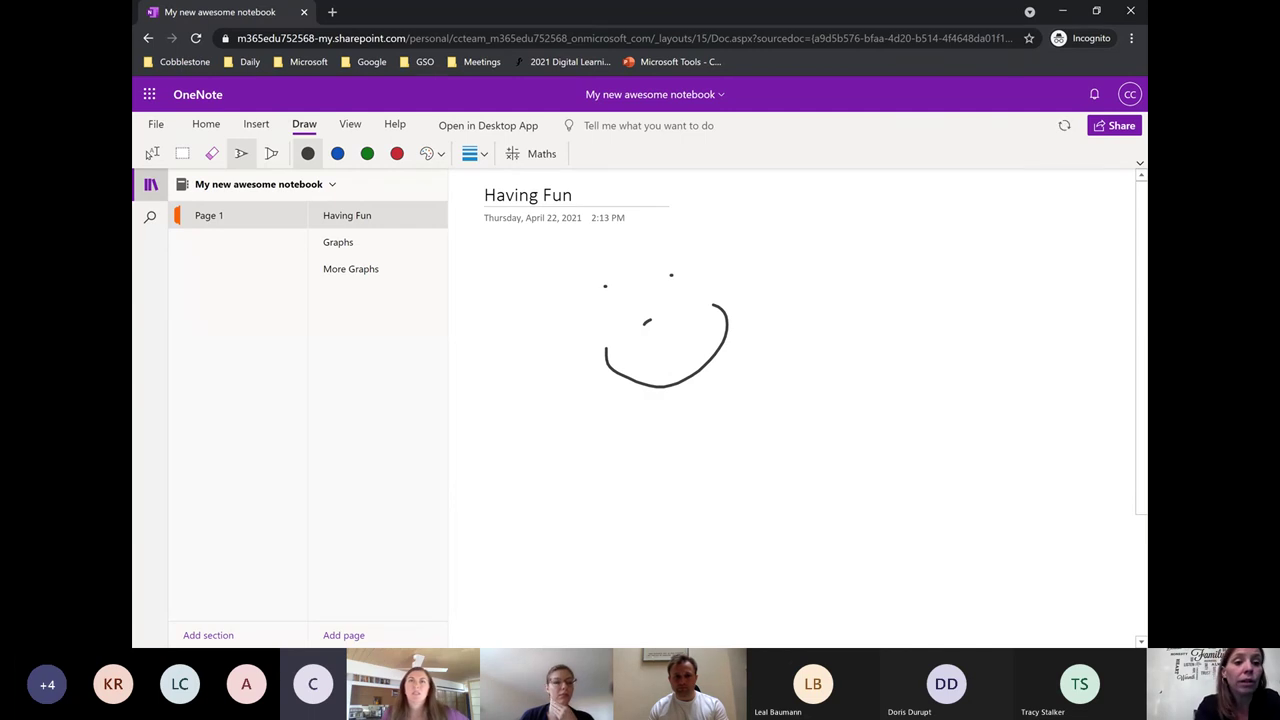
pyautogui.click(211, 153)
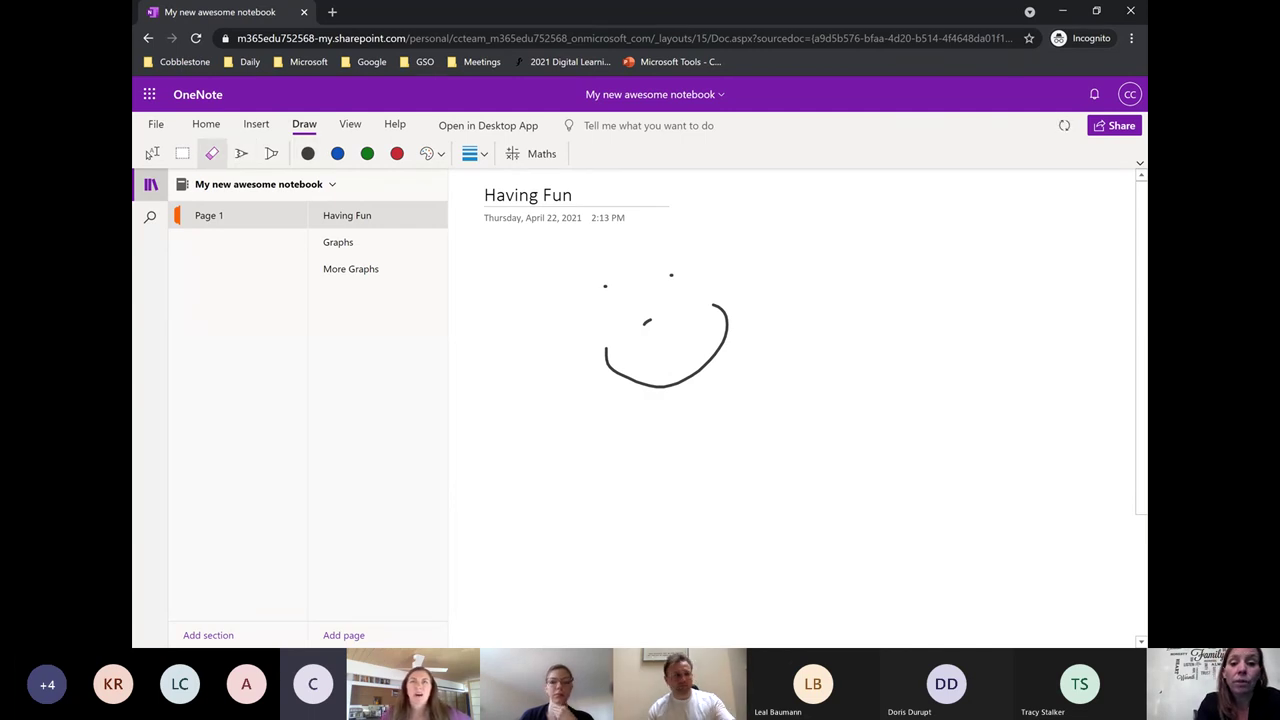
pyautogui.click(620, 375)
pyautogui.moveTo(605, 286); pyautogui.dragTo(671, 275)
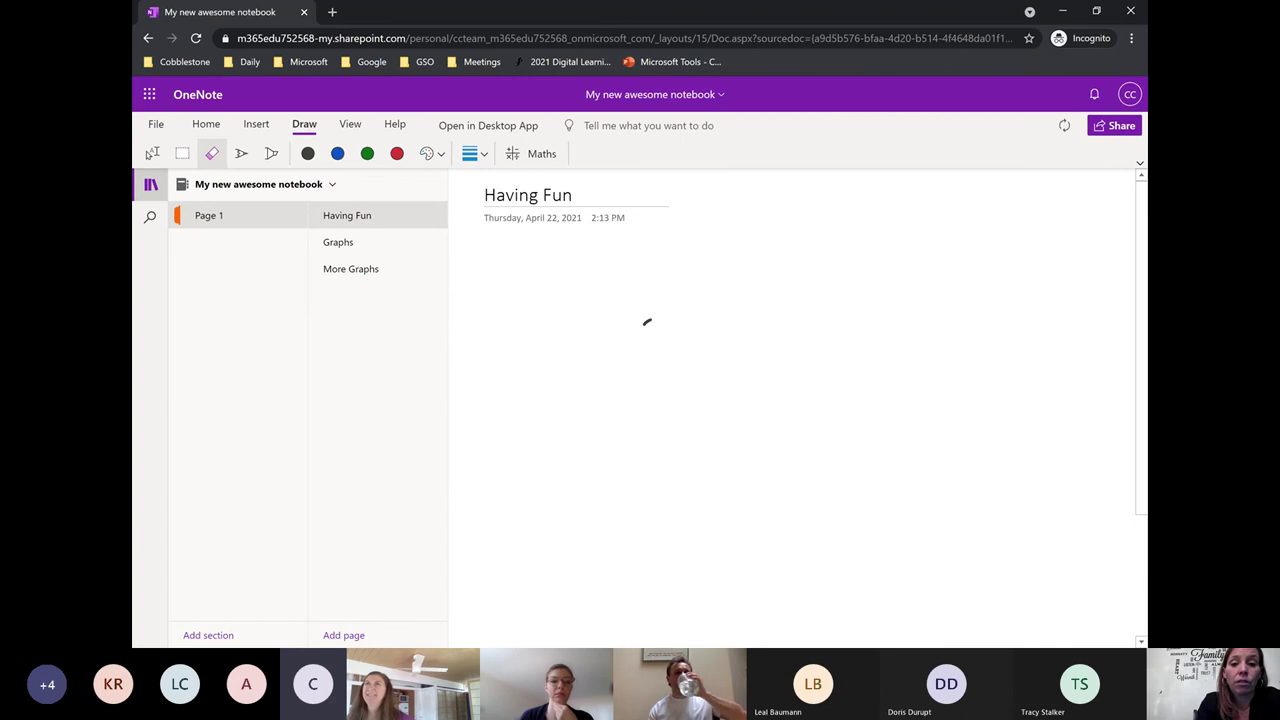
# Handwrite the equation x² + 6x = -2 in black ink across the Having Fun page
pyautogui.click(241, 153)
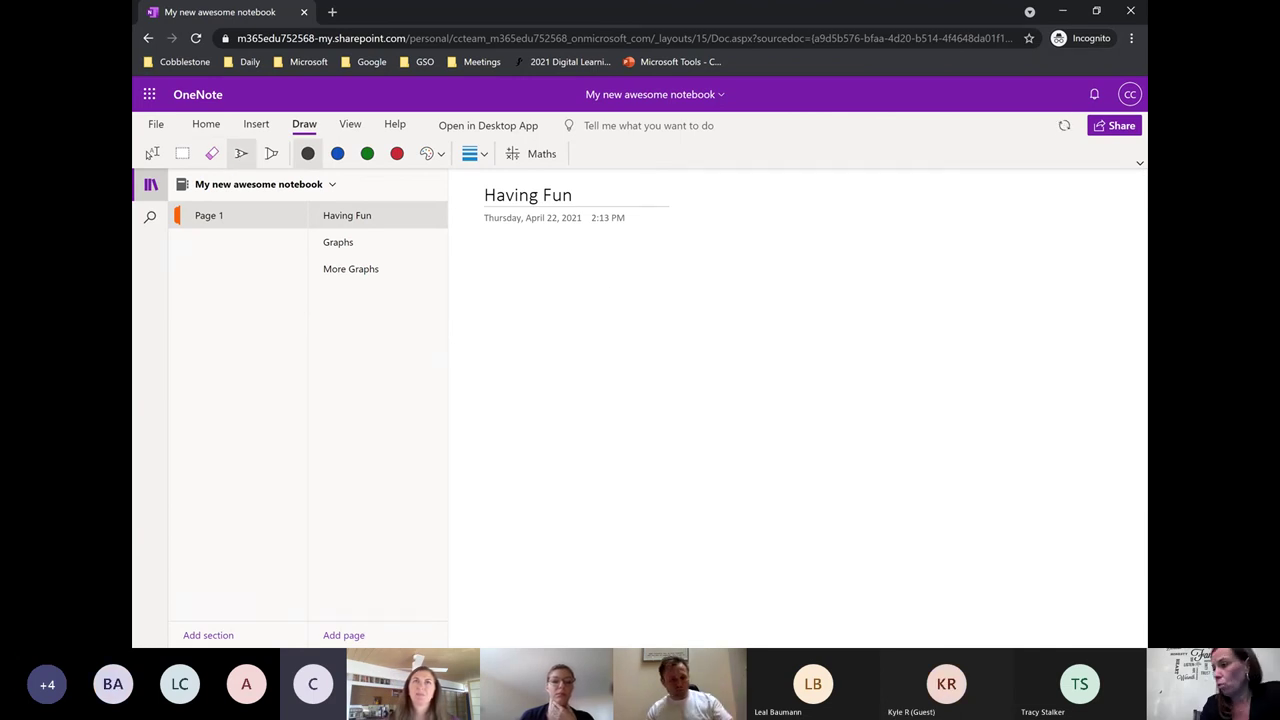
pyautogui.moveTo(506, 271)
pyautogui.mouseDown()
pyautogui.moveTo(557, 325)
pyautogui.moveTo(508, 329)
pyautogui.mouseUp()
pyautogui.moveTo(546, 248); pyautogui.dragTo(610, 263)
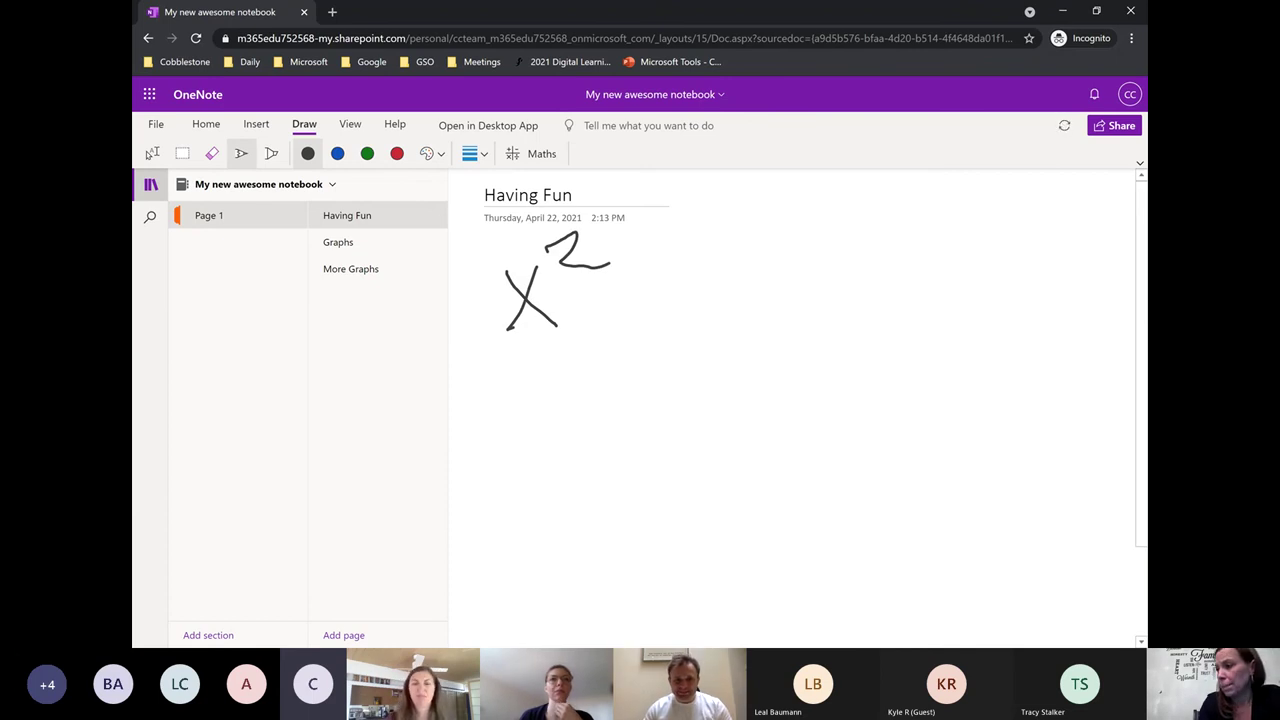
pyautogui.moveTo(658, 283)
pyautogui.mouseDown()
pyautogui.moveTo(665, 336)
pyautogui.moveTo(698, 302)
pyautogui.mouseUp()
pyautogui.moveTo(726, 234)
pyautogui.mouseDown()
pyautogui.moveTo(740, 330)
pyautogui.moveTo(708, 318)
pyautogui.mouseUp()
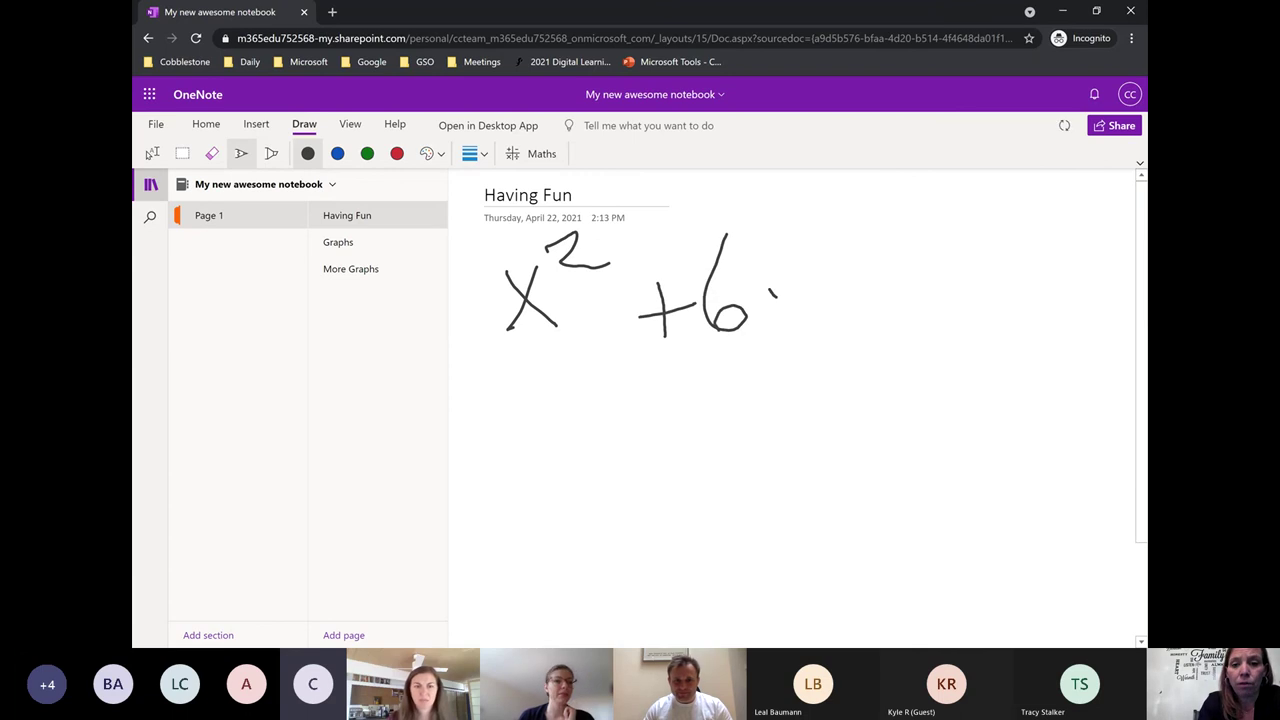
pyautogui.moveTo(772, 292)
pyautogui.mouseDown()
pyautogui.moveTo(804, 322)
pyautogui.moveTo(764, 324)
pyautogui.mouseUp()
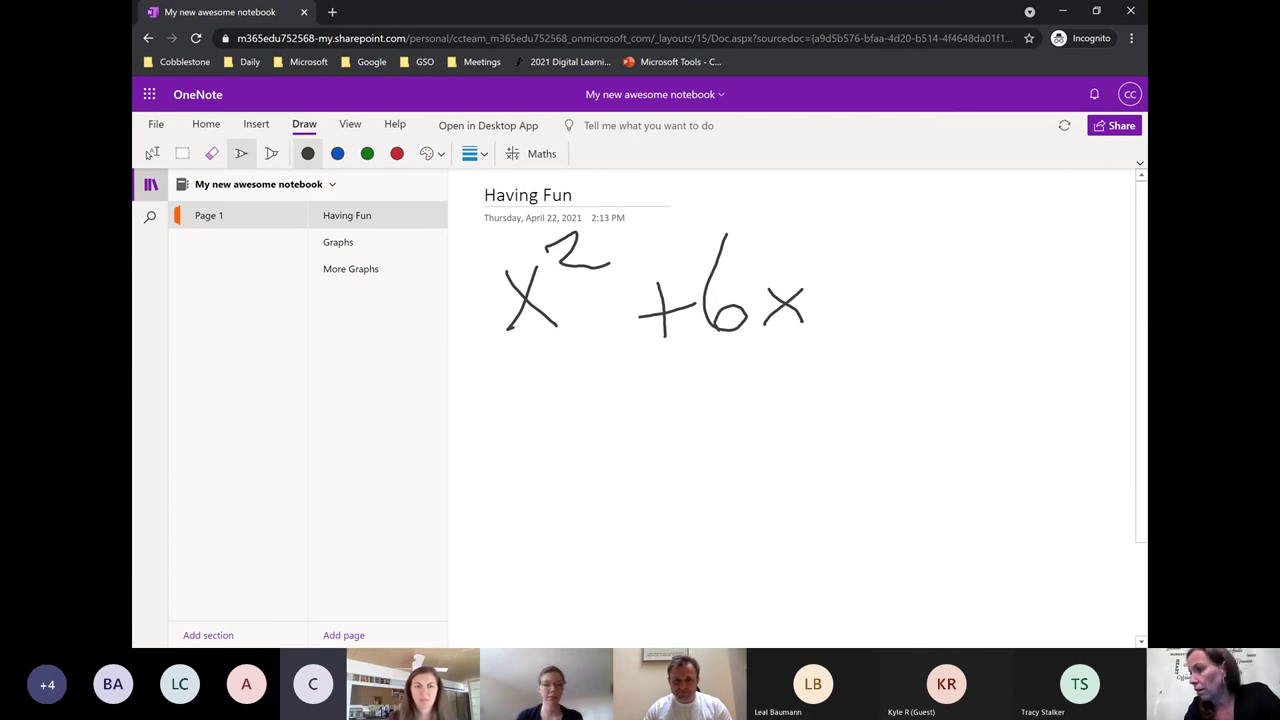
pyautogui.moveTo(849, 296); pyautogui.dragTo(903, 291)
pyautogui.moveTo(867, 322); pyautogui.dragTo(922, 311)
pyautogui.moveTo(933, 260)
pyautogui.mouseDown()
pyautogui.moveTo(966, 257)
pyautogui.moveTo(1022, 308)
pyautogui.mouseUp()
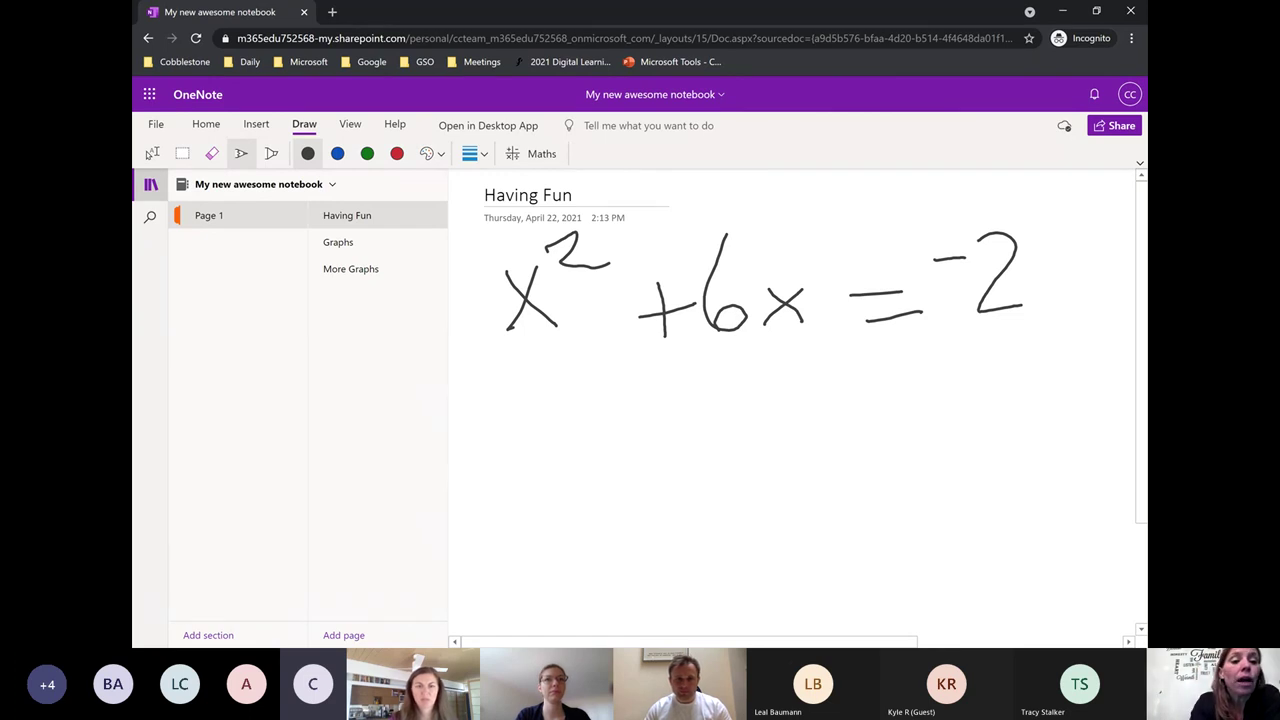
# Select the whole handwritten equation and convert it to typed maths with Ink to Maths
pyautogui.click(182, 153)
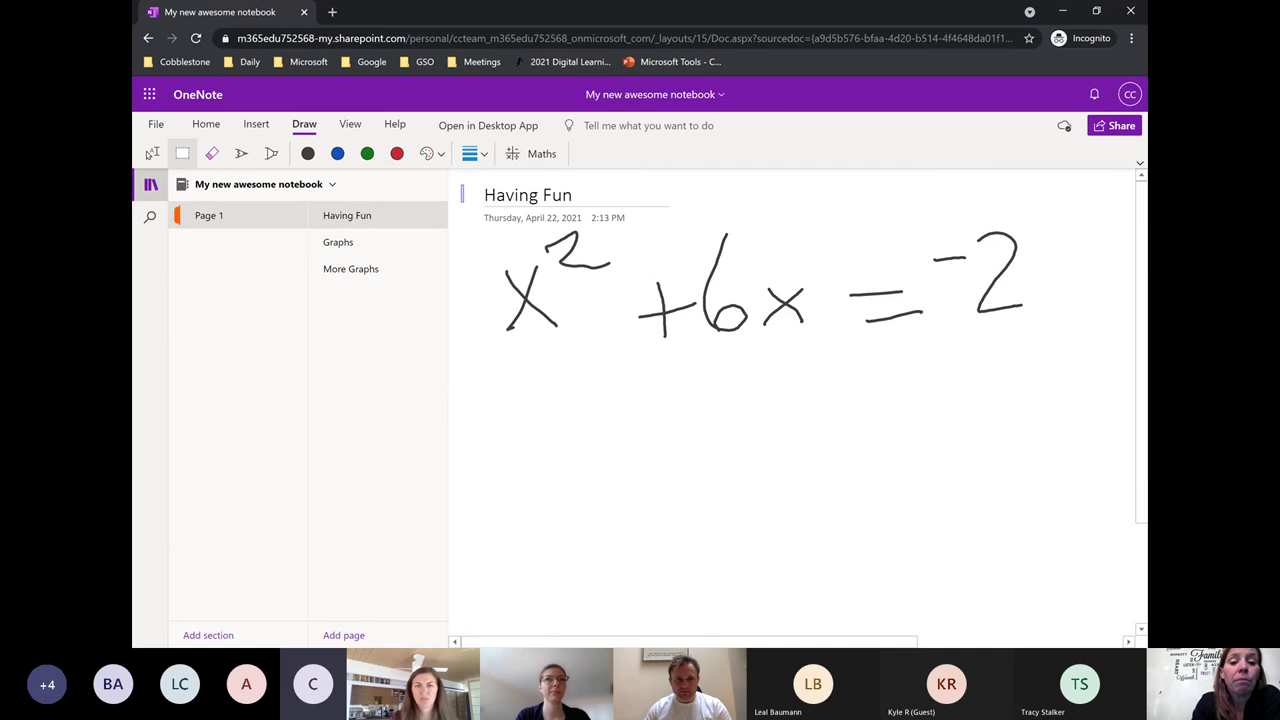
pyautogui.moveTo(461, 185)
pyautogui.mouseDown()
pyautogui.moveTo(491, 320)
pyautogui.moveTo(726, 369)
pyautogui.moveTo(1075, 386)
pyautogui.mouseUp()
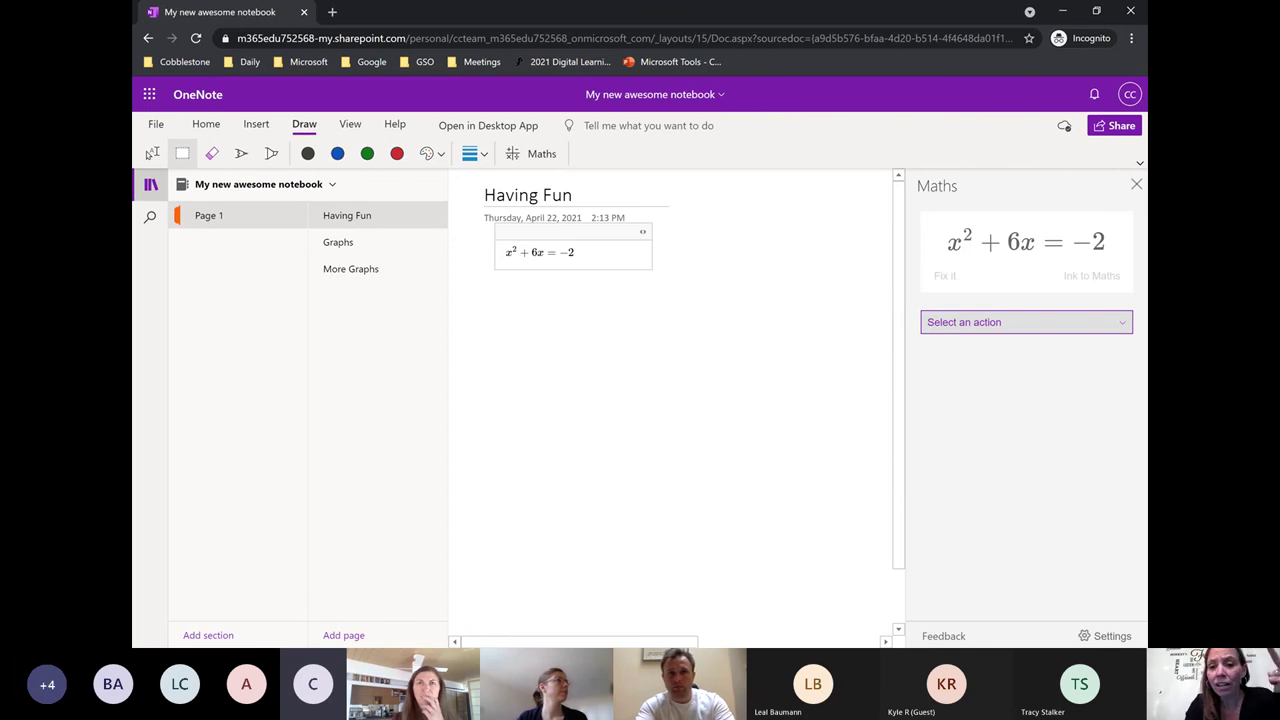
# Solve the equation for x and review the Steps Using the Quadratic Formula
pyautogui.click(1026, 322)
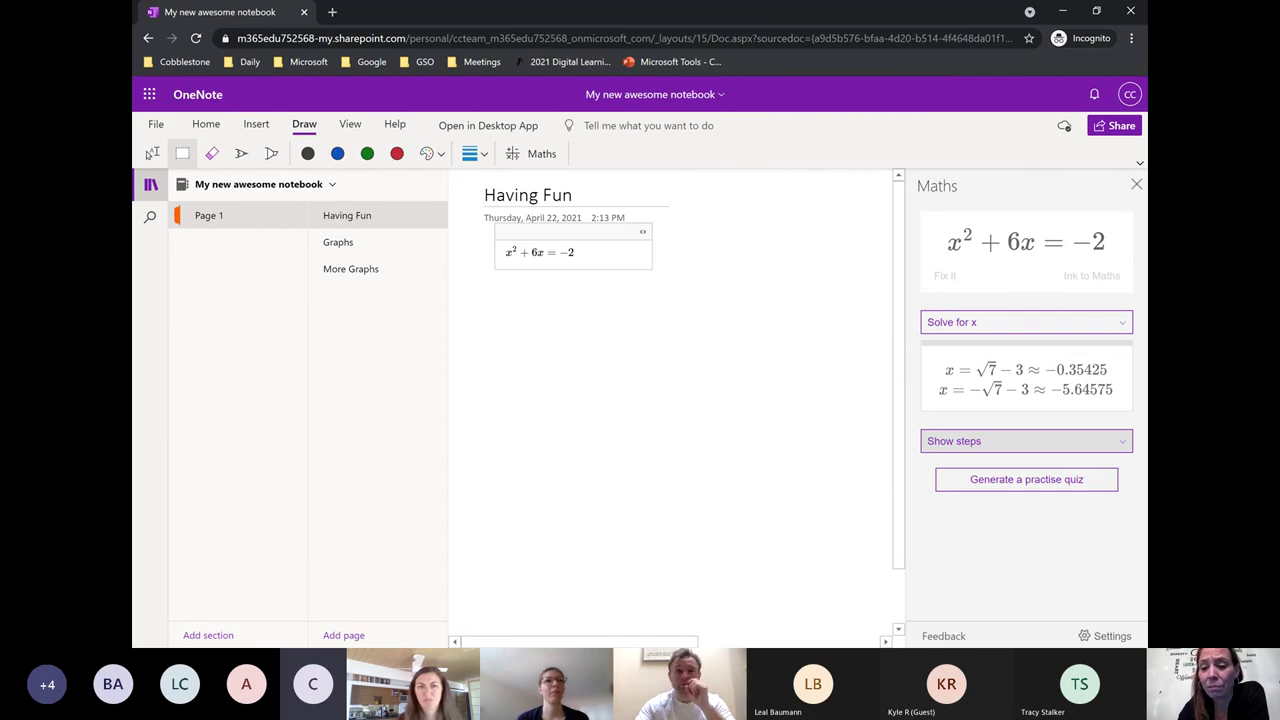
pyautogui.press('Down')
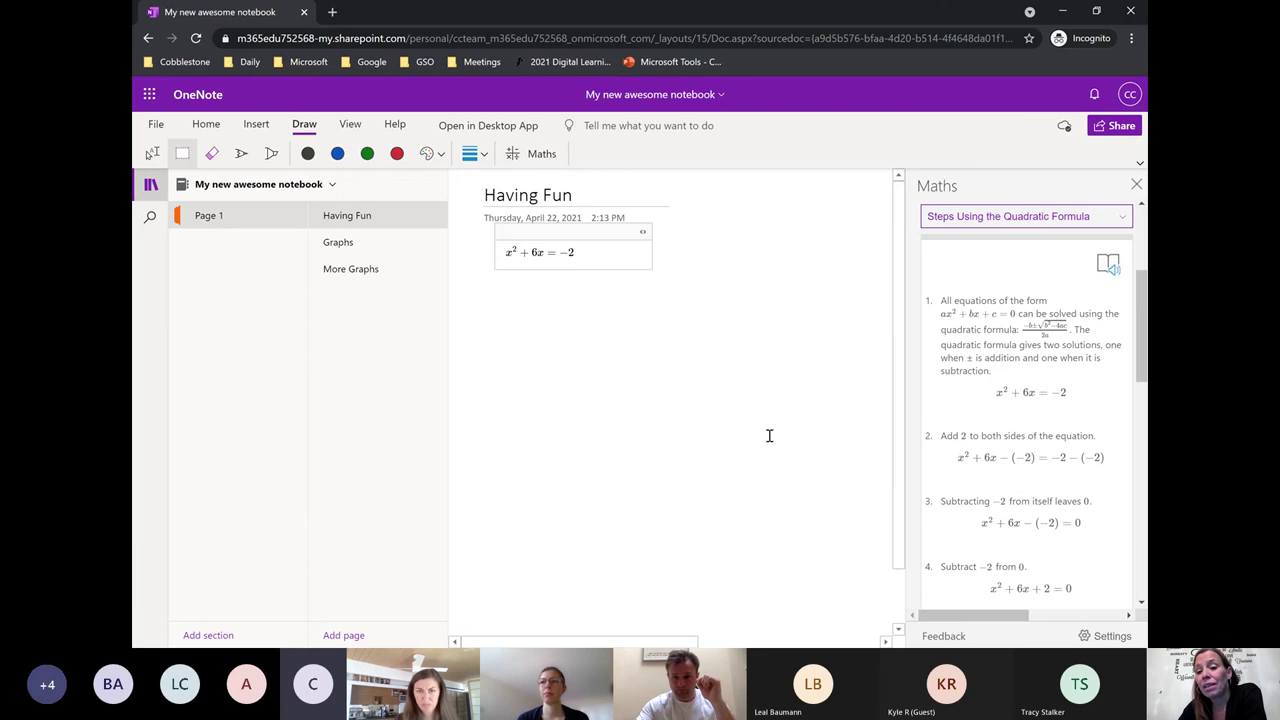
pyautogui.scroll(-4, 1040, 315)
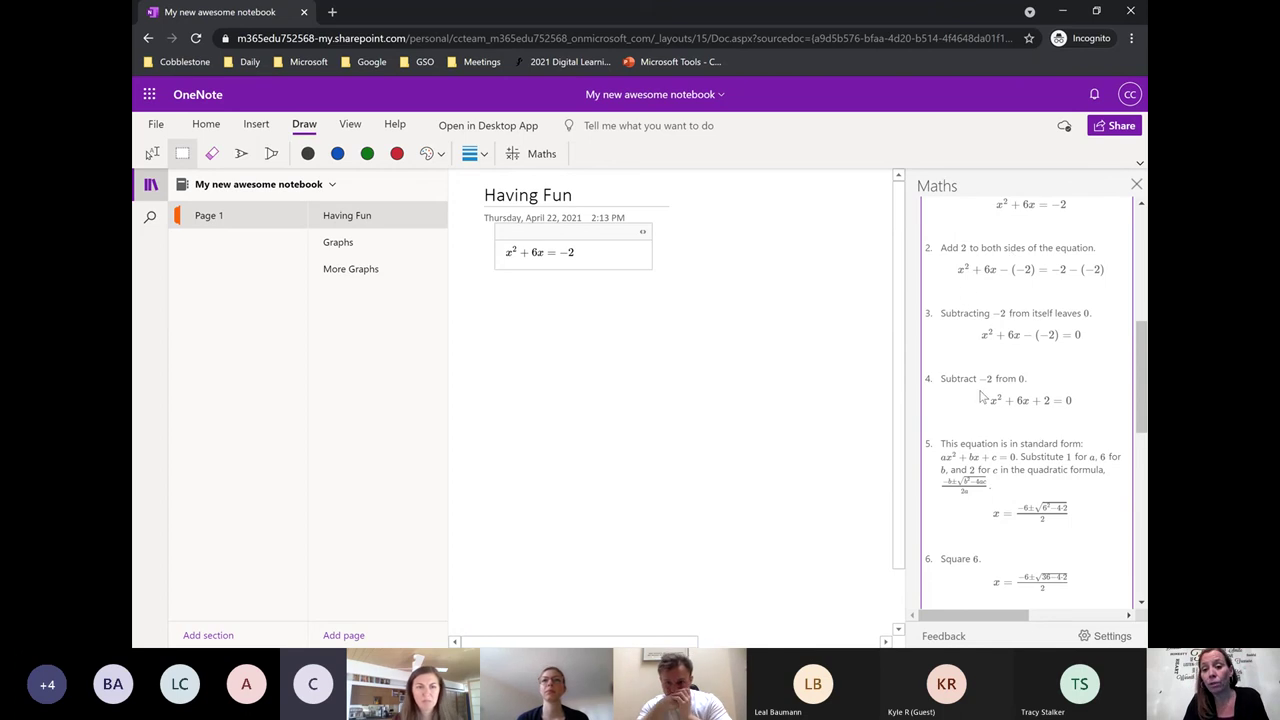
pyautogui.scroll(5, 980, 396)
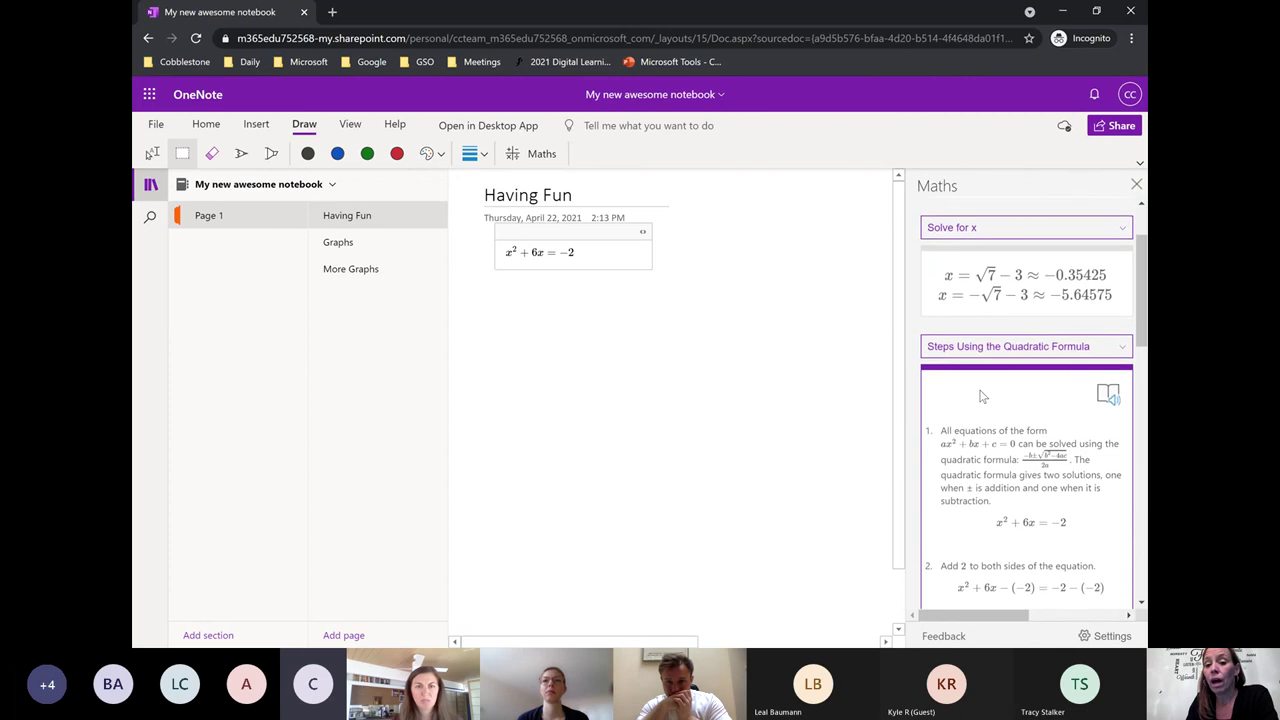
pyautogui.scroll(2, 1010, 360)
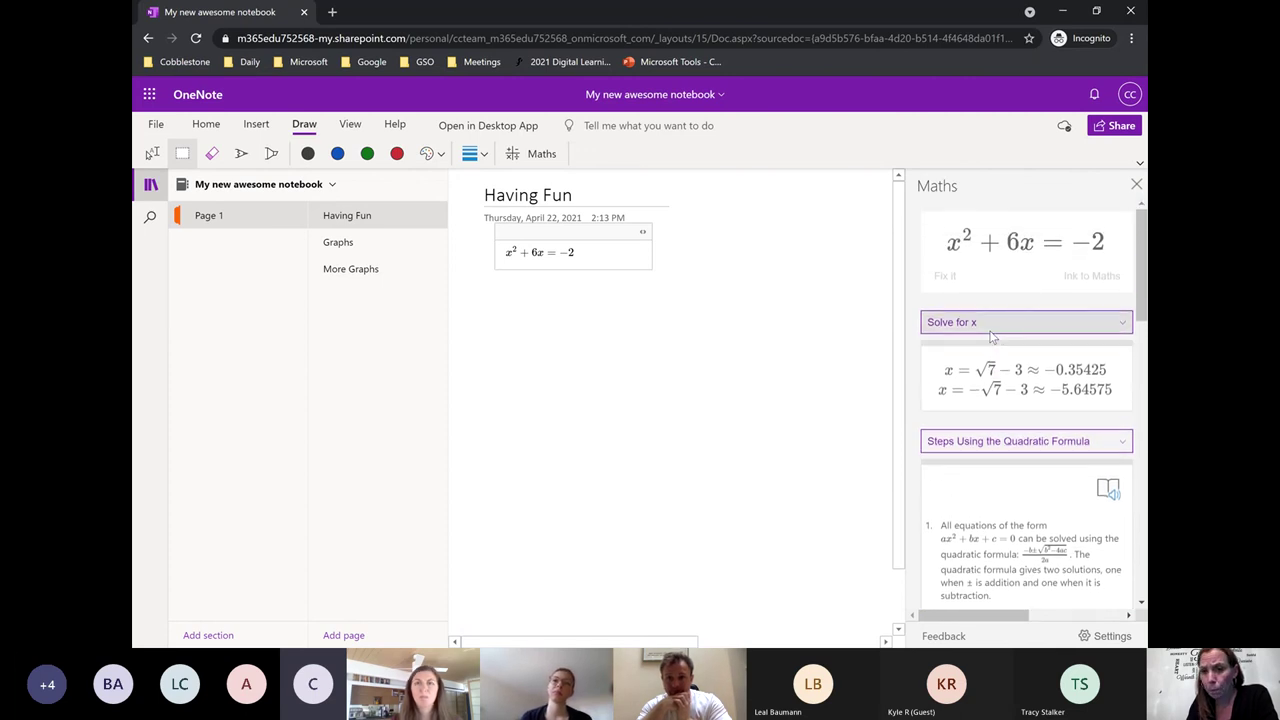
# Generate a practise quiz with 3 questions from the equation and add it to the page, signing in when required
pyautogui.scroll(-3, 993, 338)
pyautogui.hscroll(3, 993, 338)
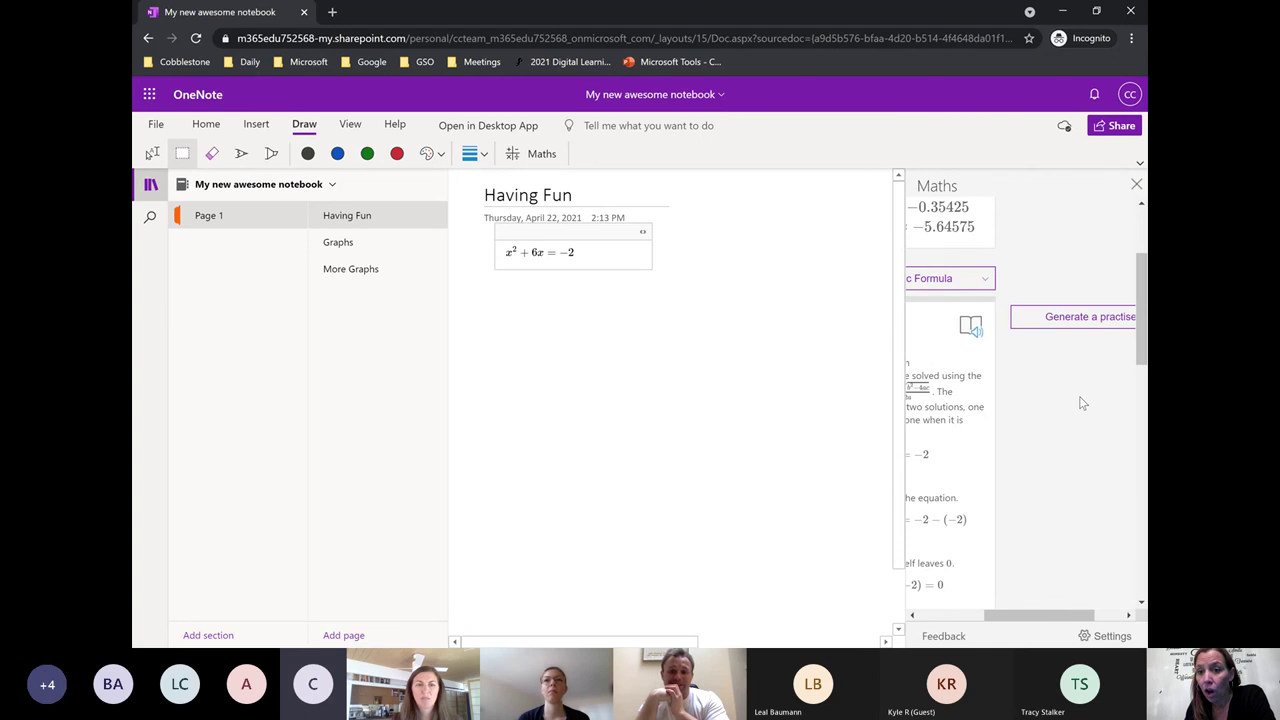
pyautogui.hscroll(-2, 1083, 403)
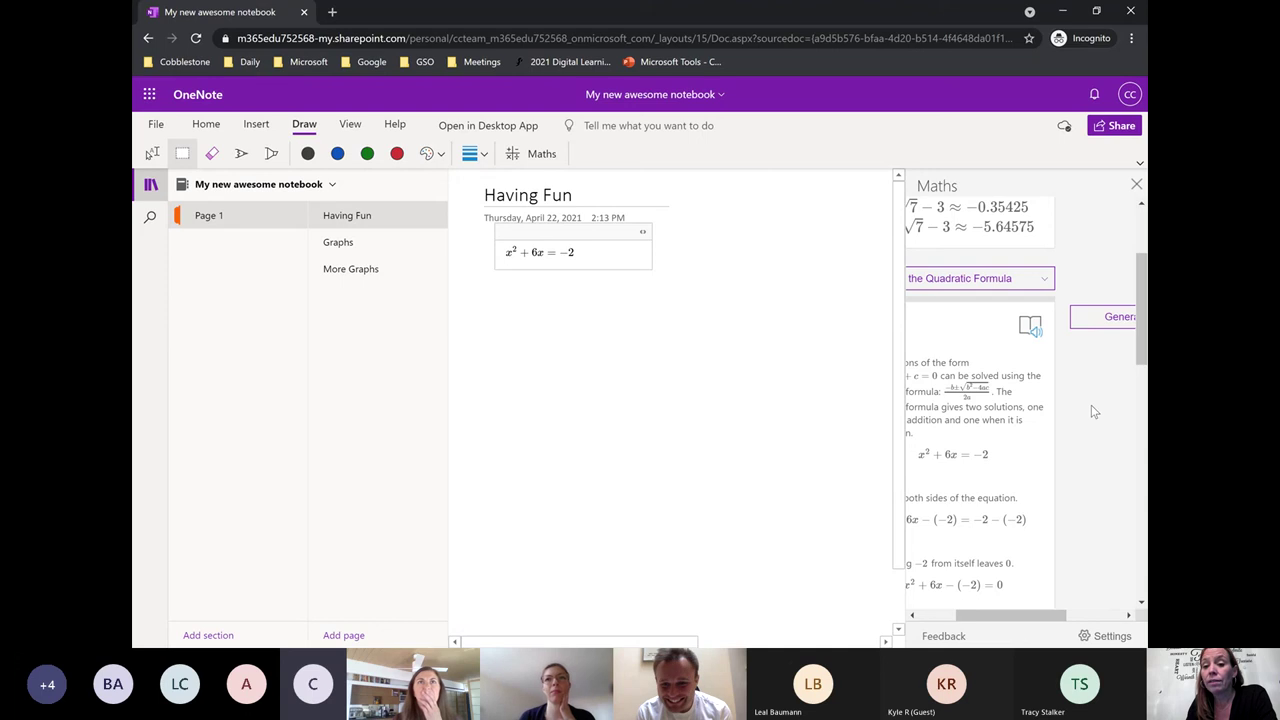
pyautogui.hscroll(2, 1092, 410)
pyautogui.hscroll(-5, 1094, 410)
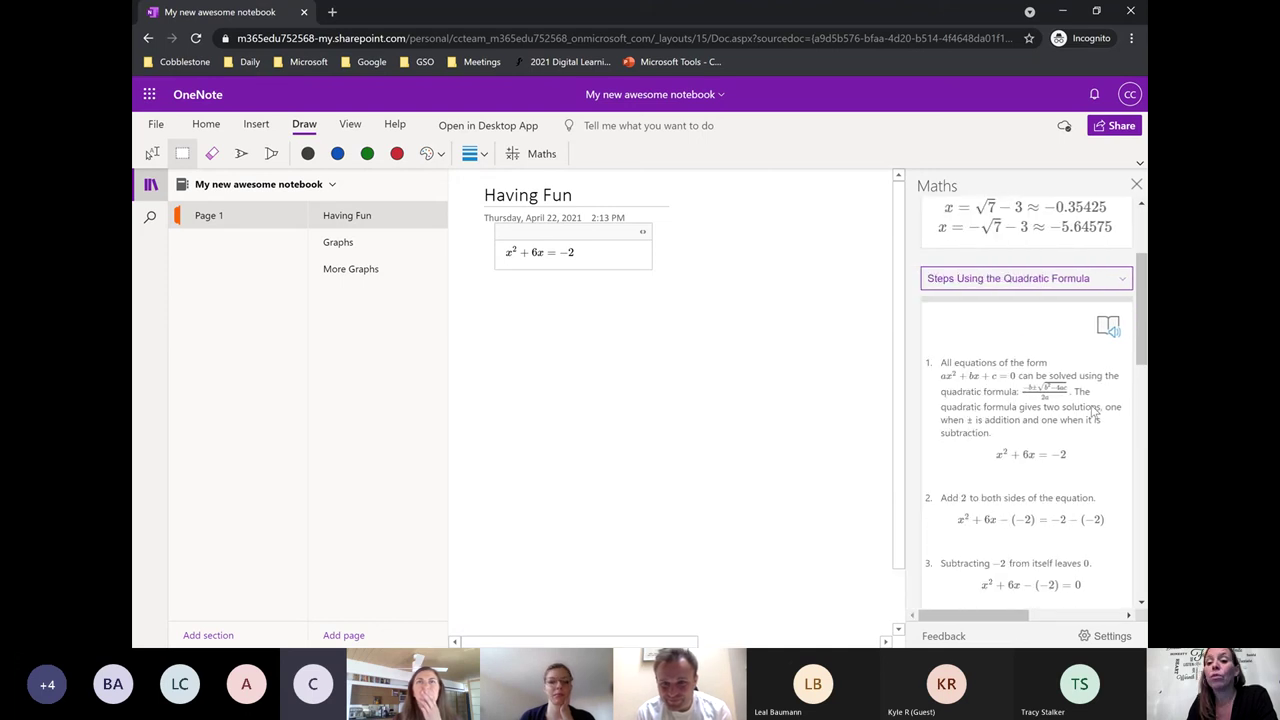
pyautogui.hscroll(5, 1094, 410)
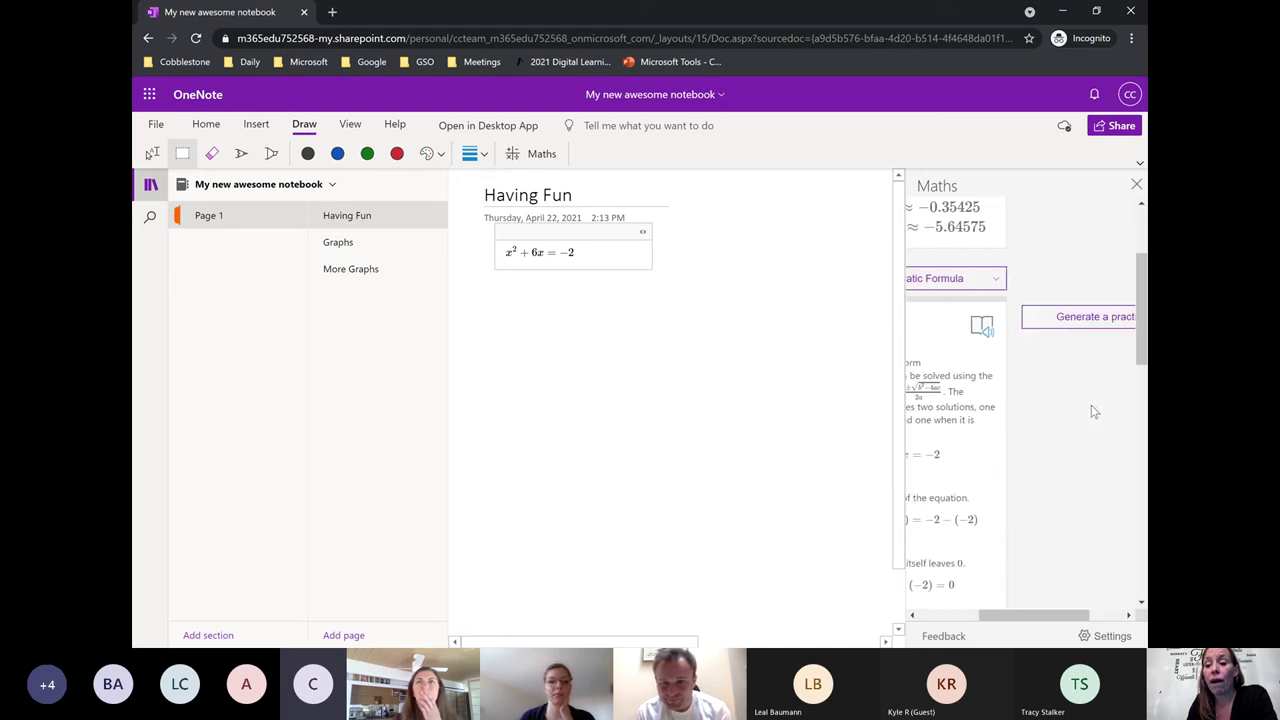
pyautogui.click(1055, 318)
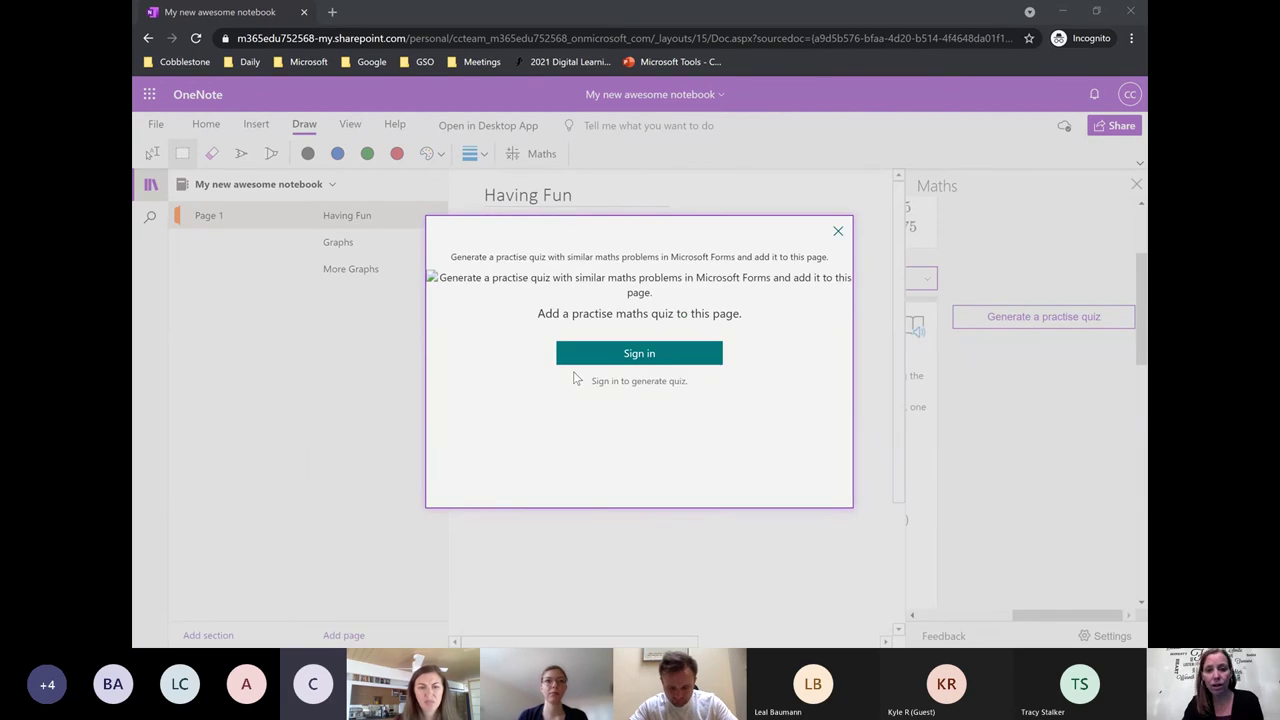
pyautogui.click(664, 359)
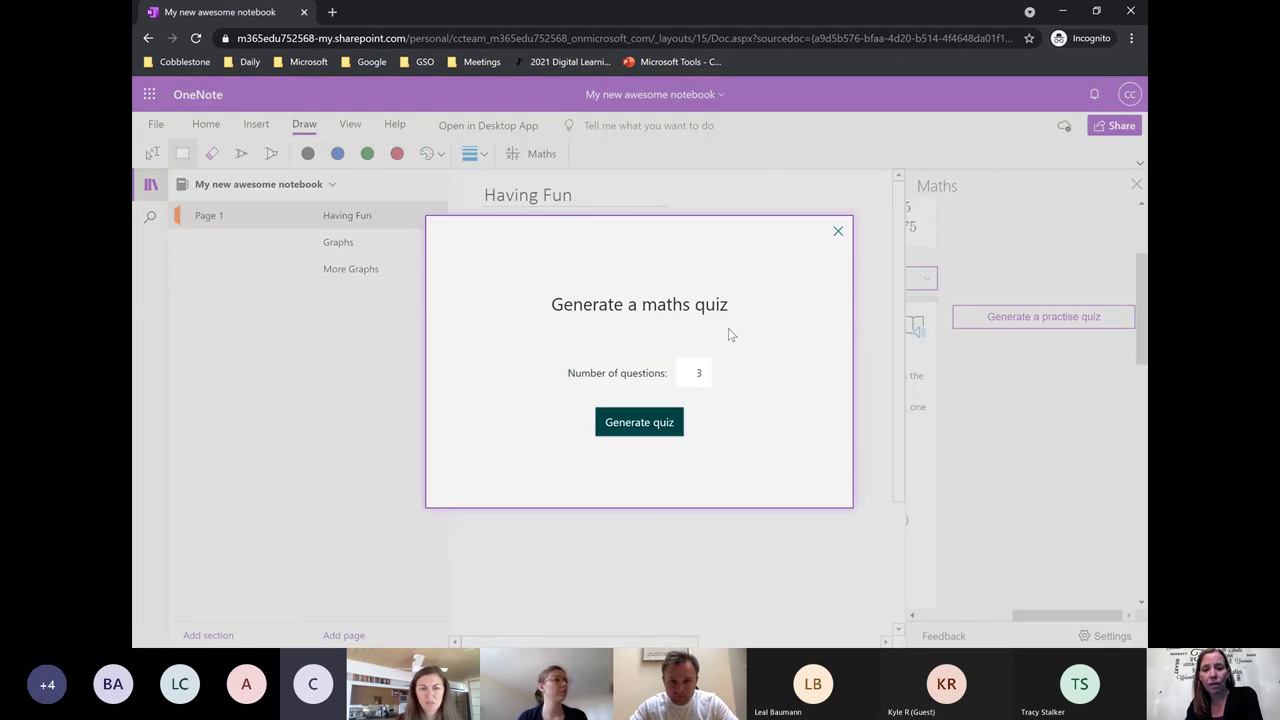
pyautogui.click(697, 373)
pyautogui.write('3')
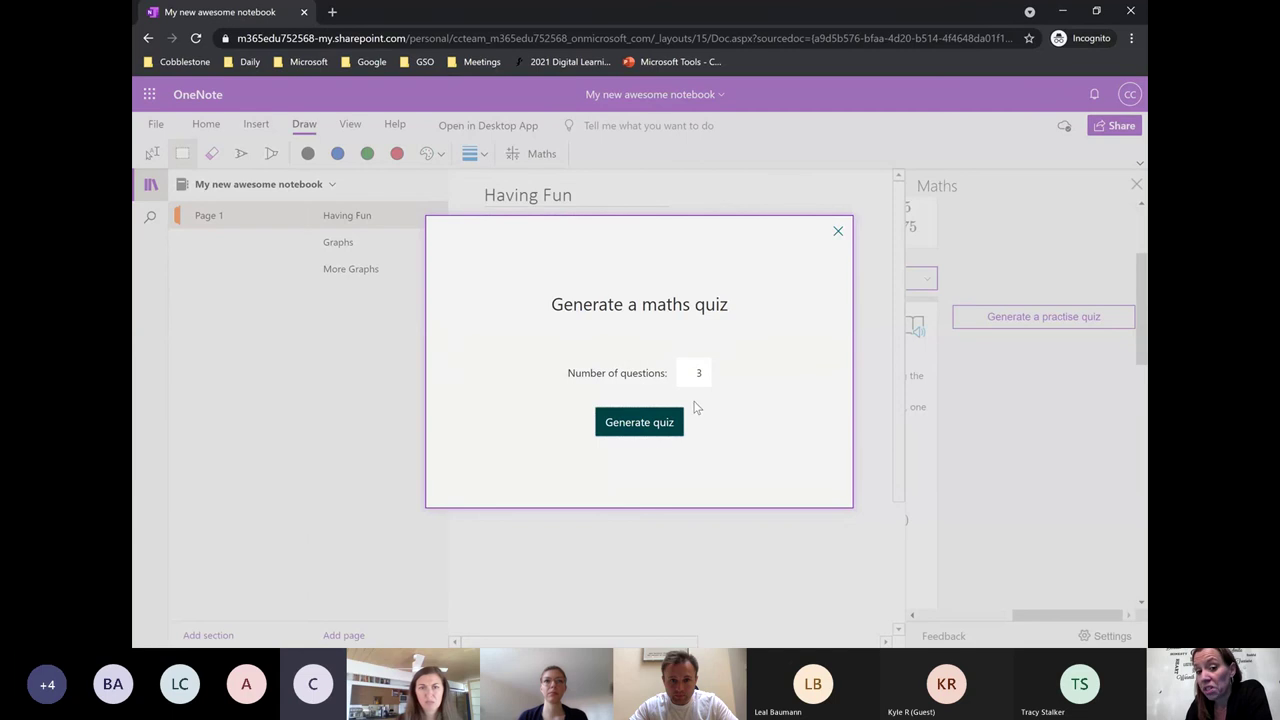
pyautogui.click(639, 422)
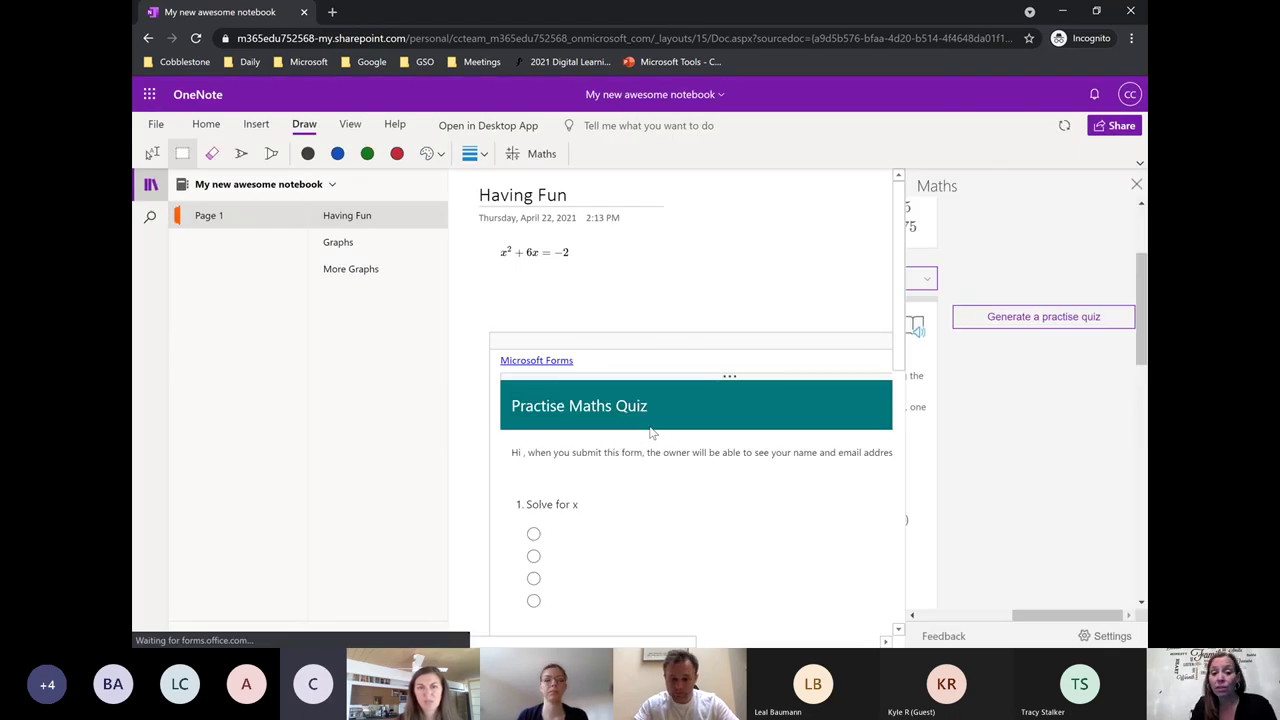
# Look through the questions and answer choices of the Practise Maths Quiz embedded on the page
pyautogui.scroll(-2, 650, 432)
pyautogui.scroll(3, 650, 432)
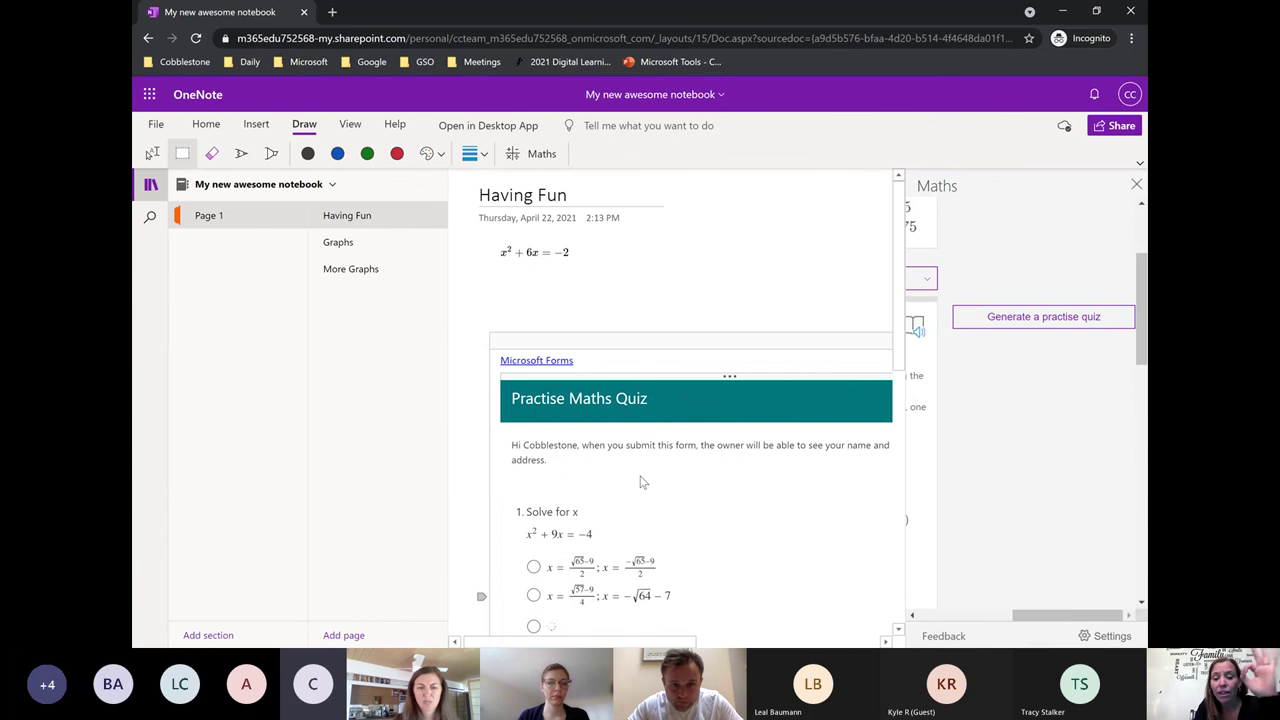
pyautogui.scroll(-1, 642, 482)
pyautogui.scroll(-2, 642, 482)
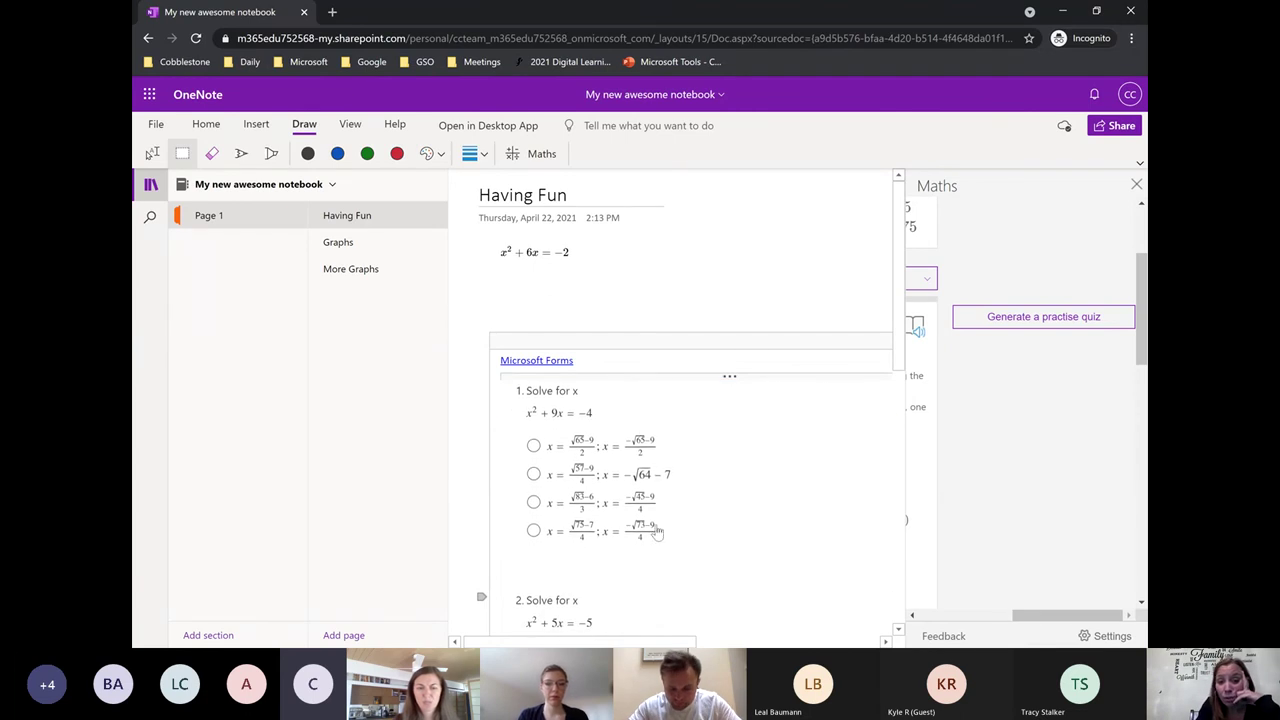
# Review the remaining practise quiz questions through question 3, and return to the equation and its solution in the Maths results
pyautogui.scroll(-3, 689, 455)
pyautogui.scroll(-4, 689, 455)
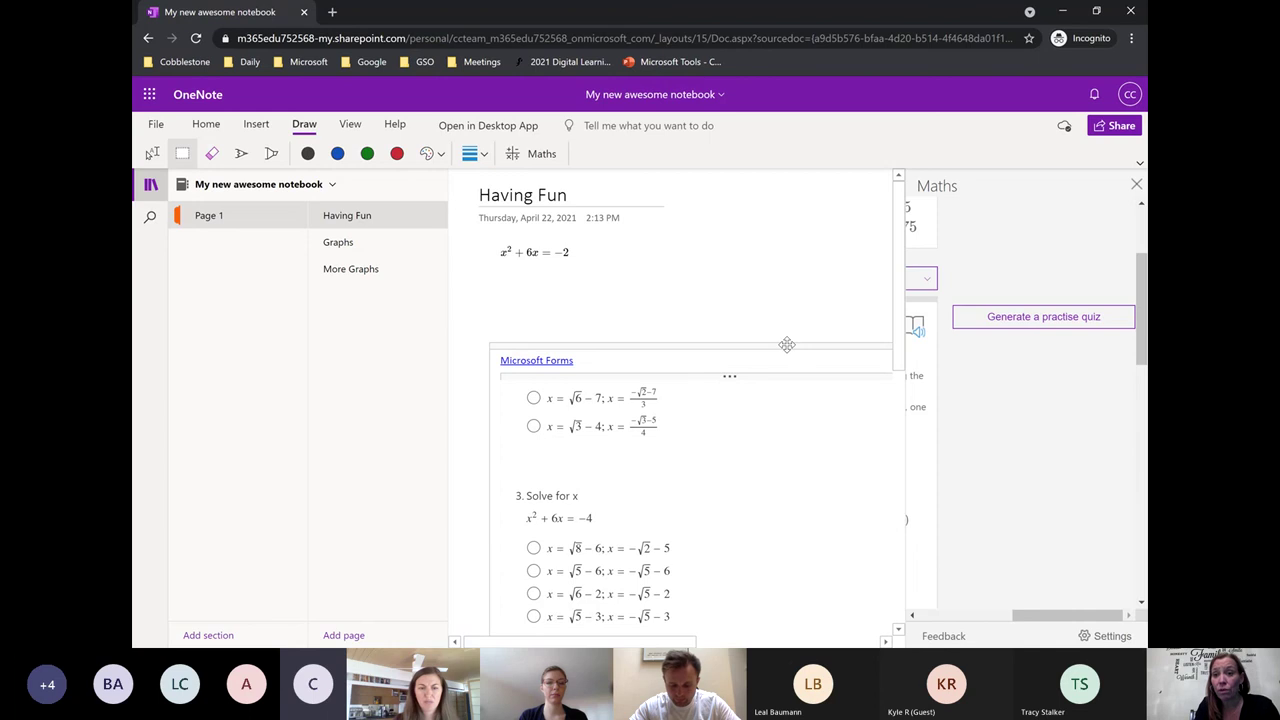
pyautogui.click(1011, 393)
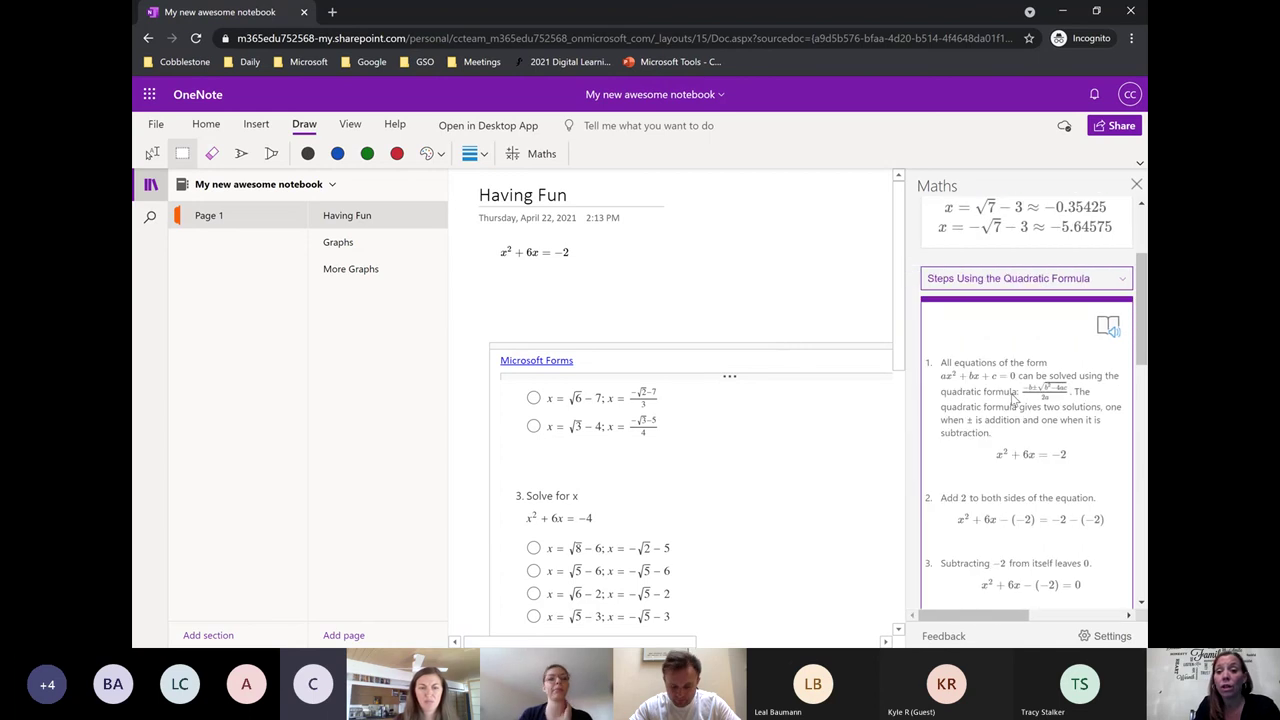
pyautogui.scroll(3, 1013, 398)
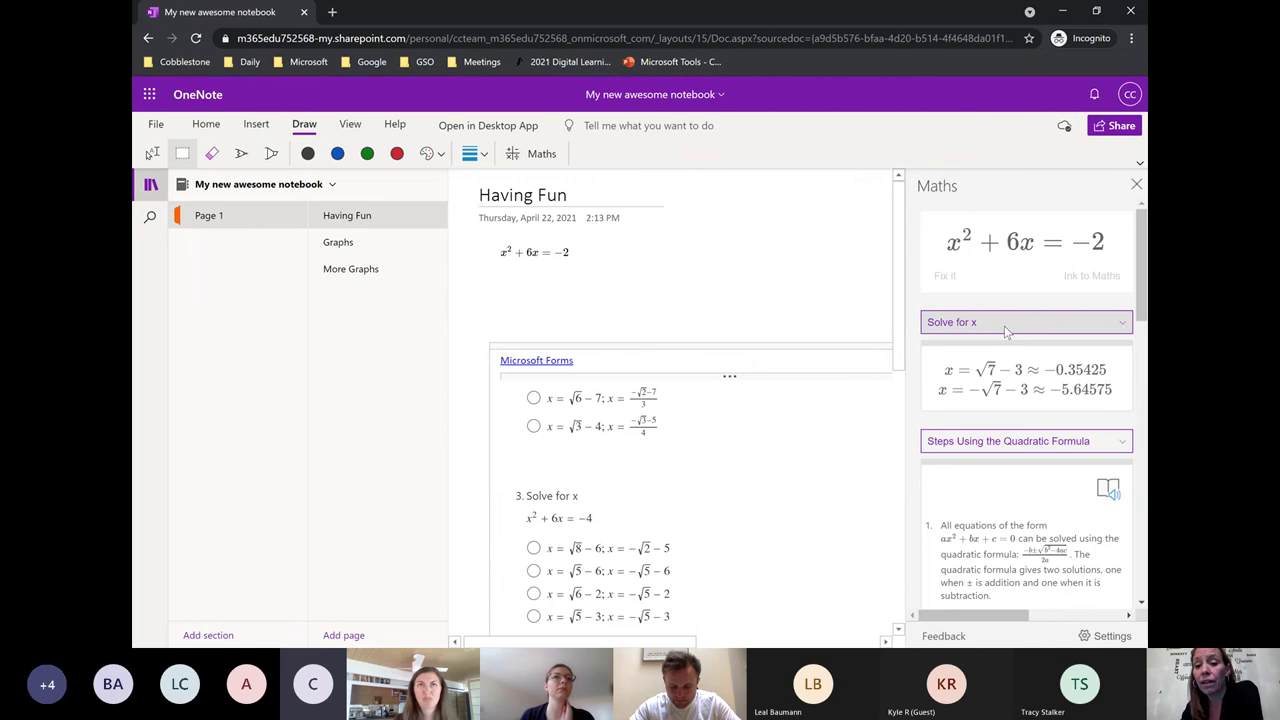
# Plot the equation x² + 6x = −2 with Graph Both Sides in 2D, and switch the plot to Graph in 2D
pyautogui.click(1013, 378)
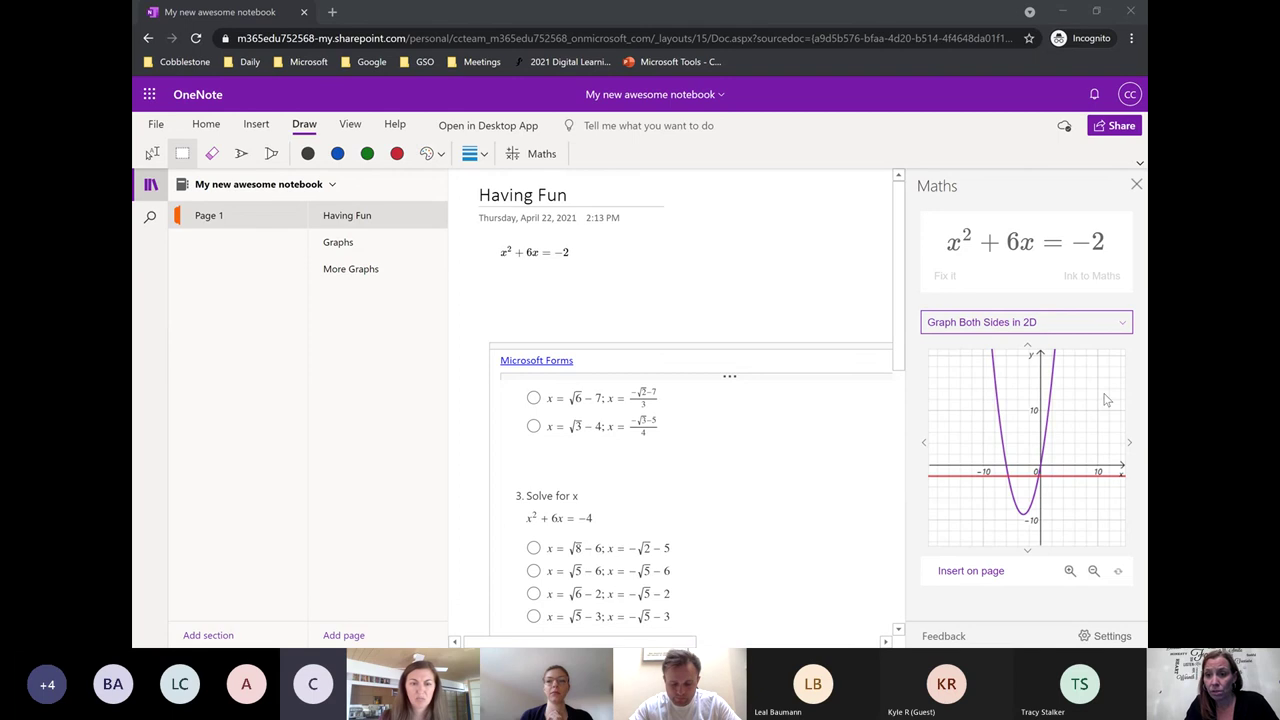
pyautogui.click(1086, 325)
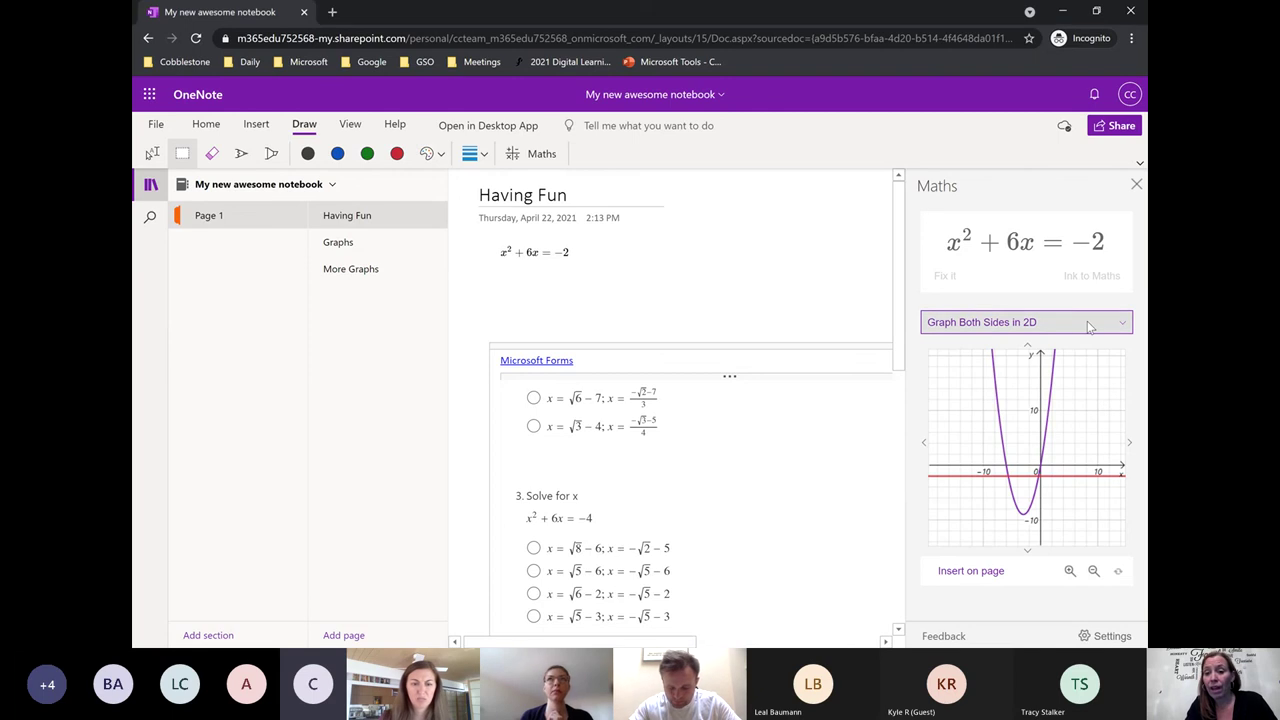
pyautogui.click(992, 398)
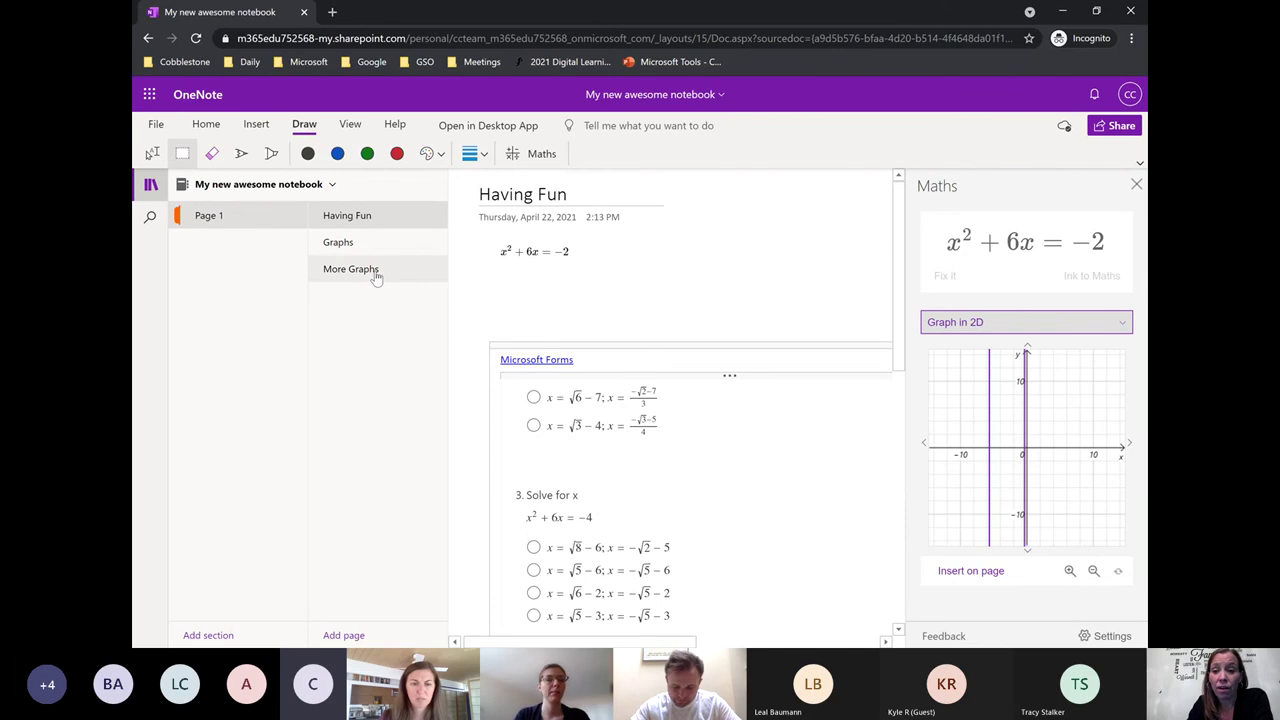
# View the Graphs page with its handwritten linear equation, and open the More Graphs page
pyautogui.click(358, 245)
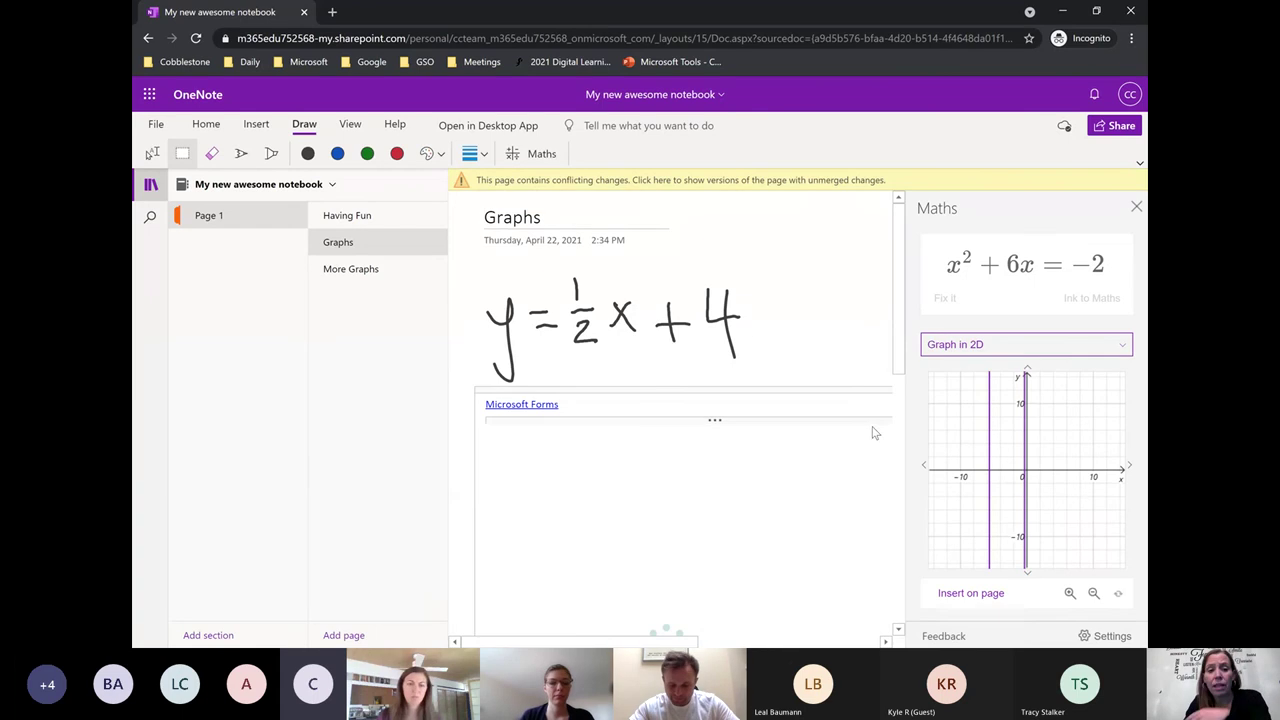
pyautogui.click(375, 277)
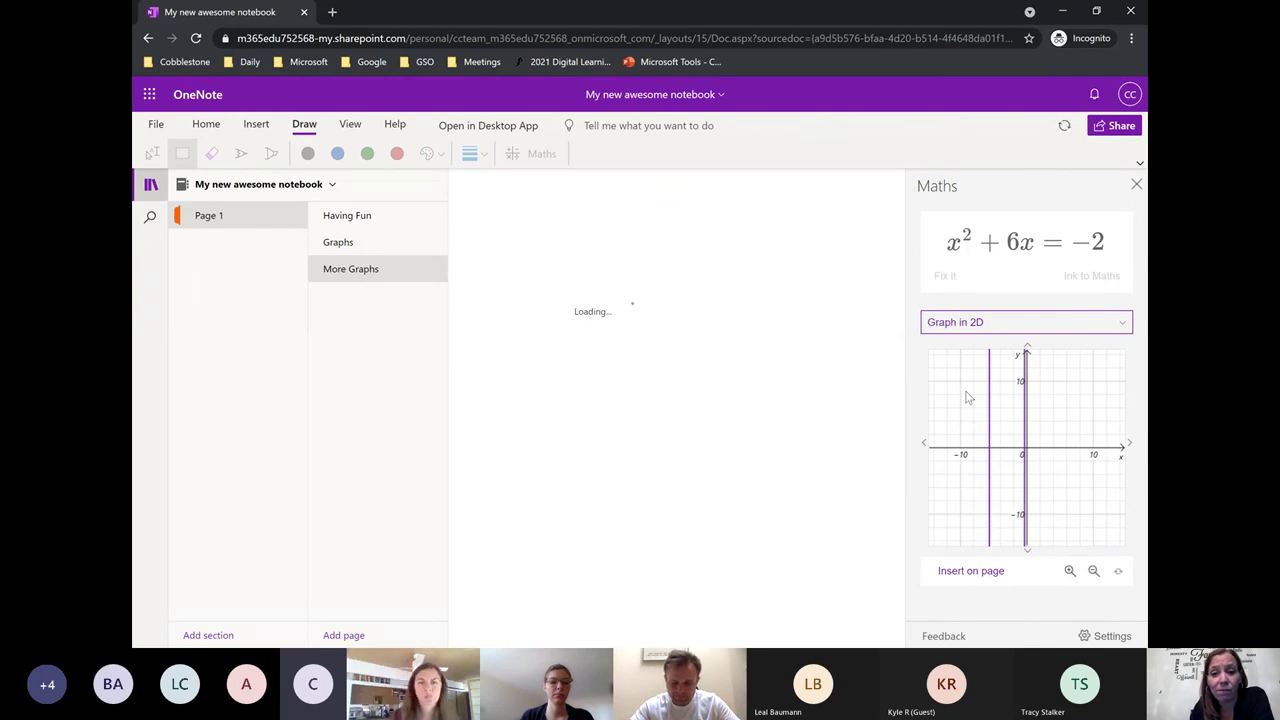
# Close the Maths pane and reopen the Having Fun page in the resized browser window
pyautogui.click(1137, 186)
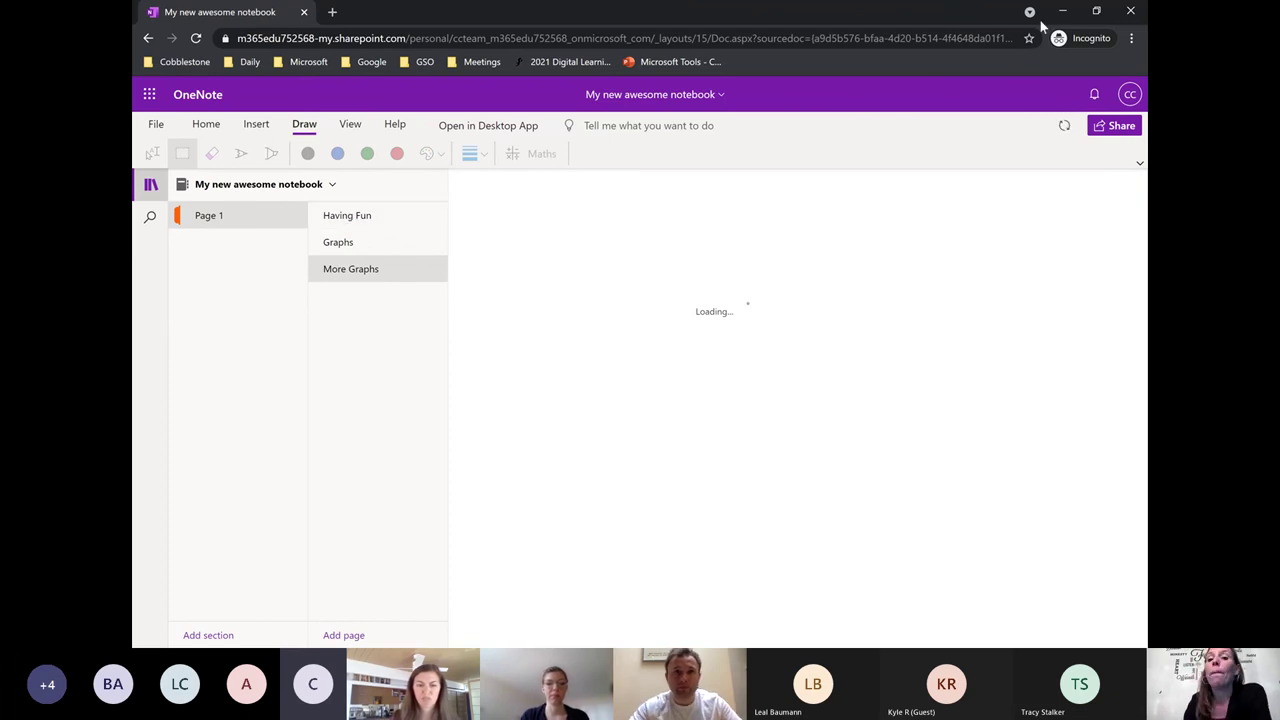
pyautogui.doubleClick(829, 15)
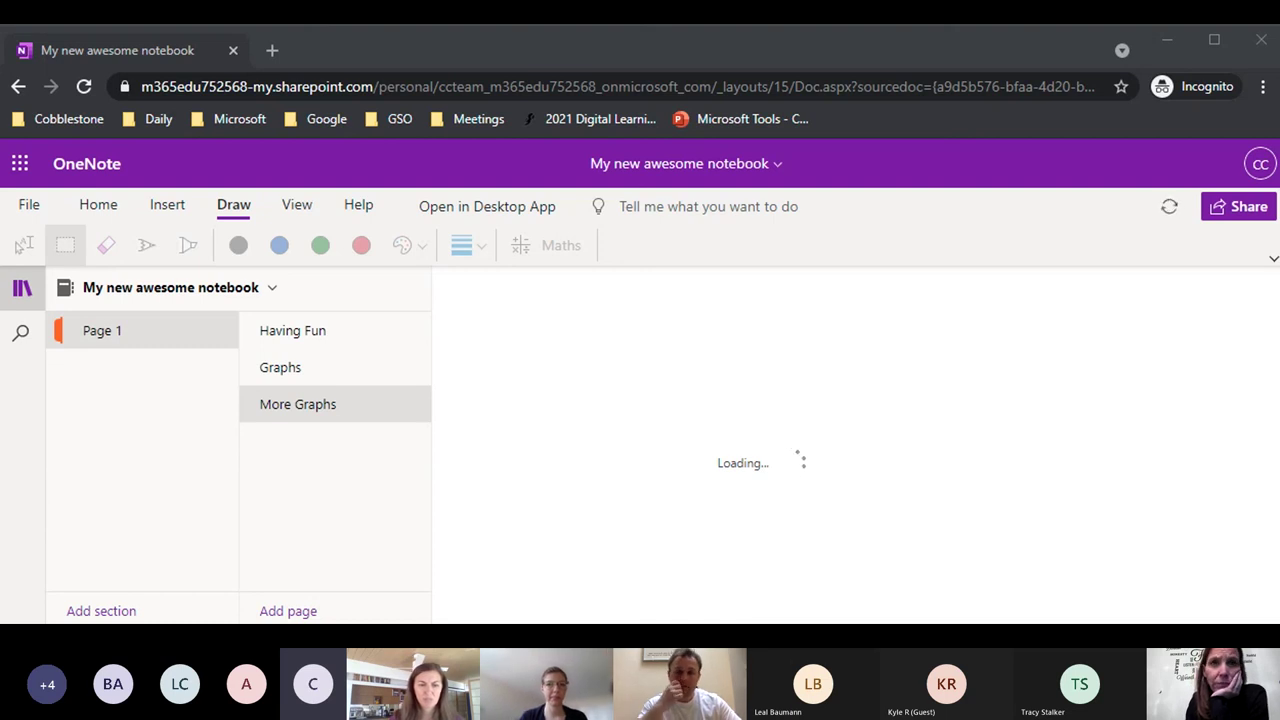
pyautogui.click(297, 336)
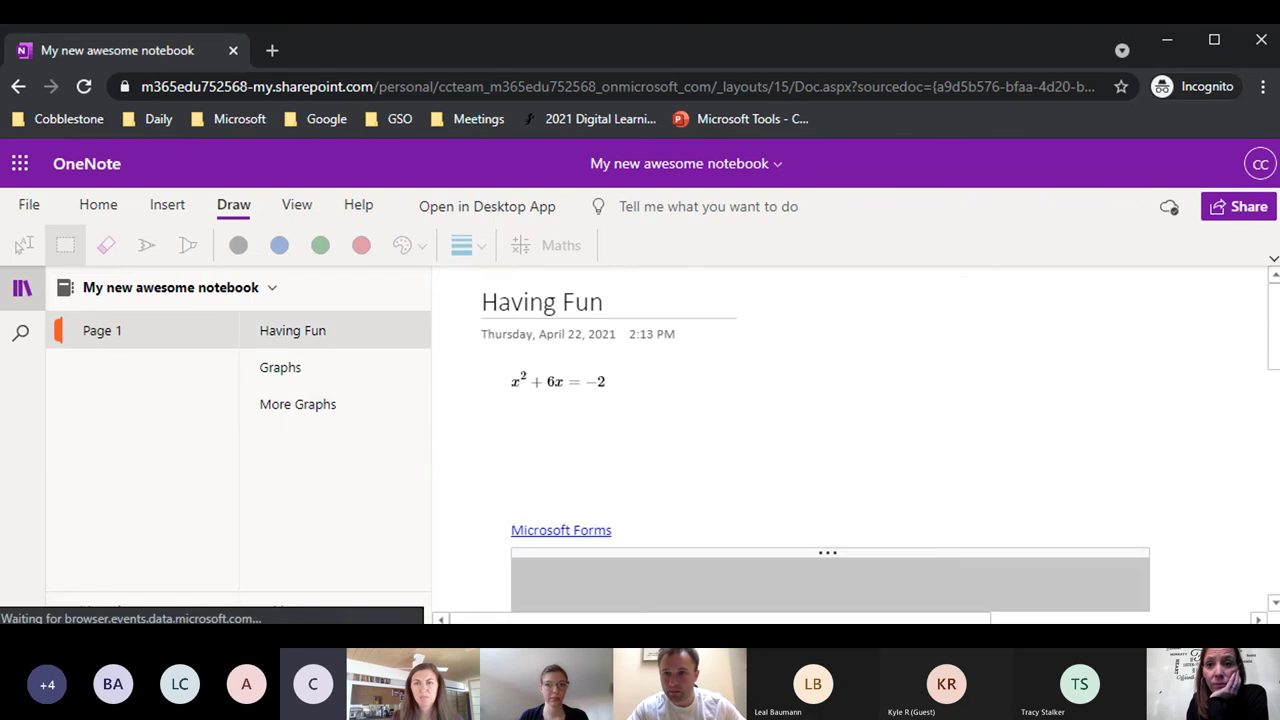